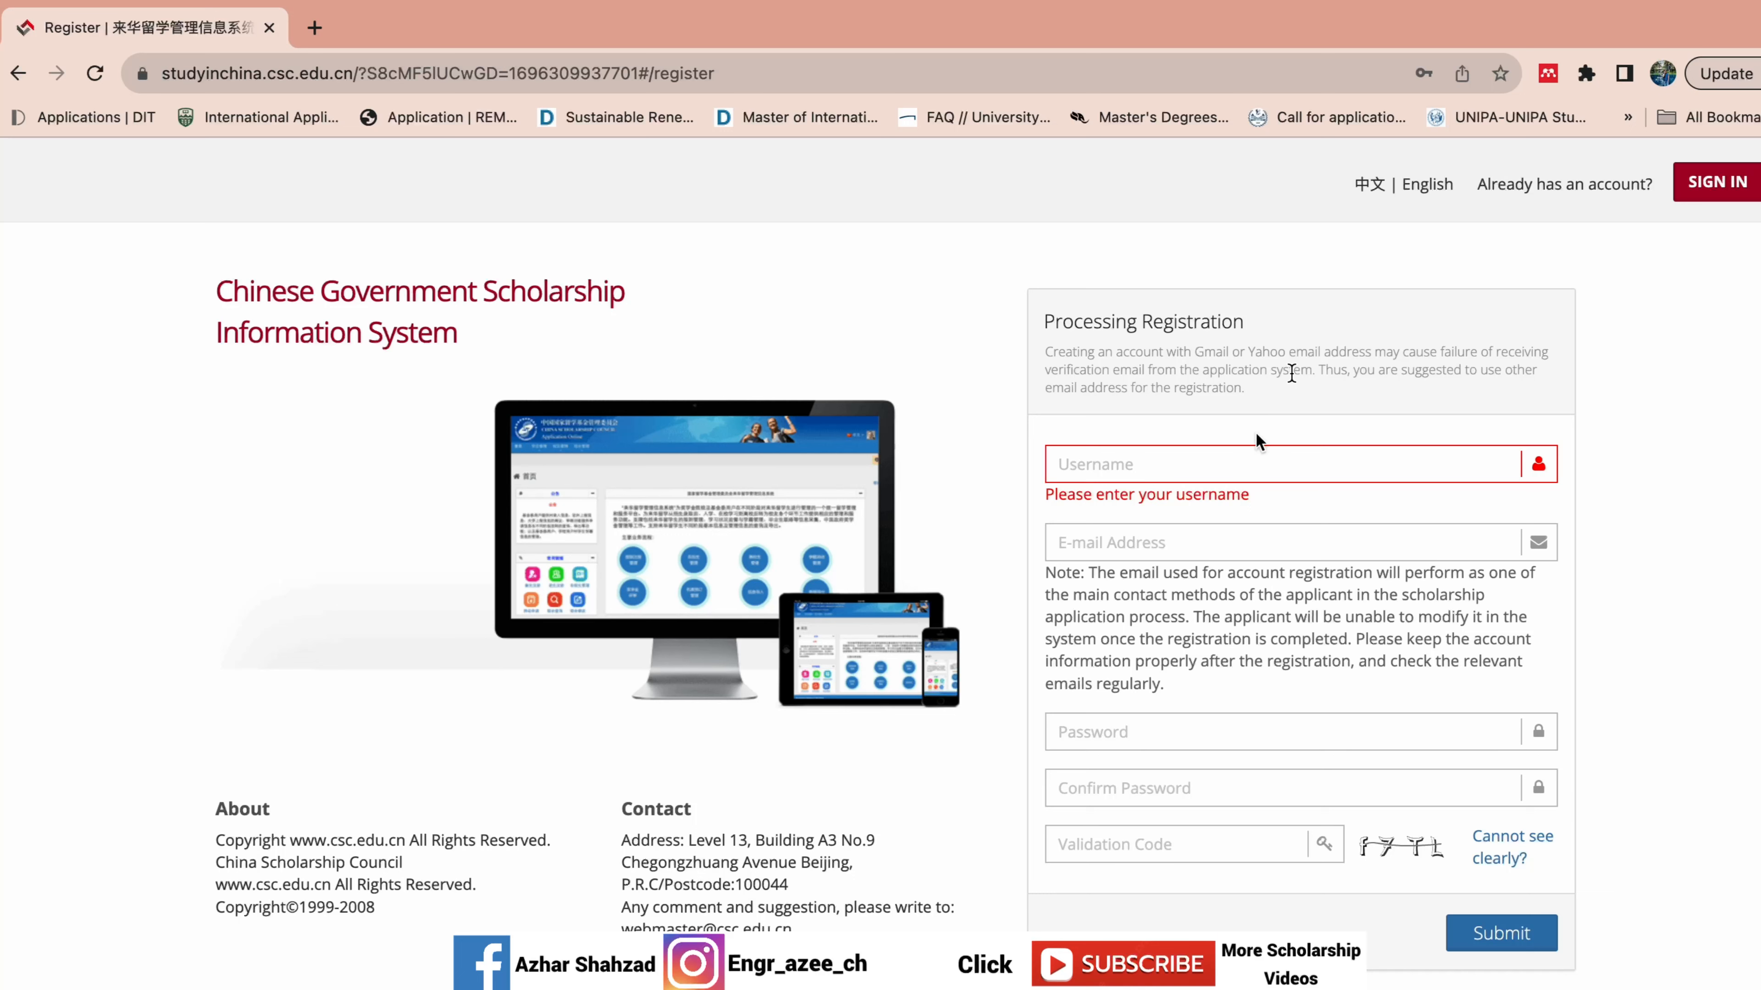
Enter the new account's username and e-mail address on the Register form.
left_click(1450, 533)
left_click(1128, 472)
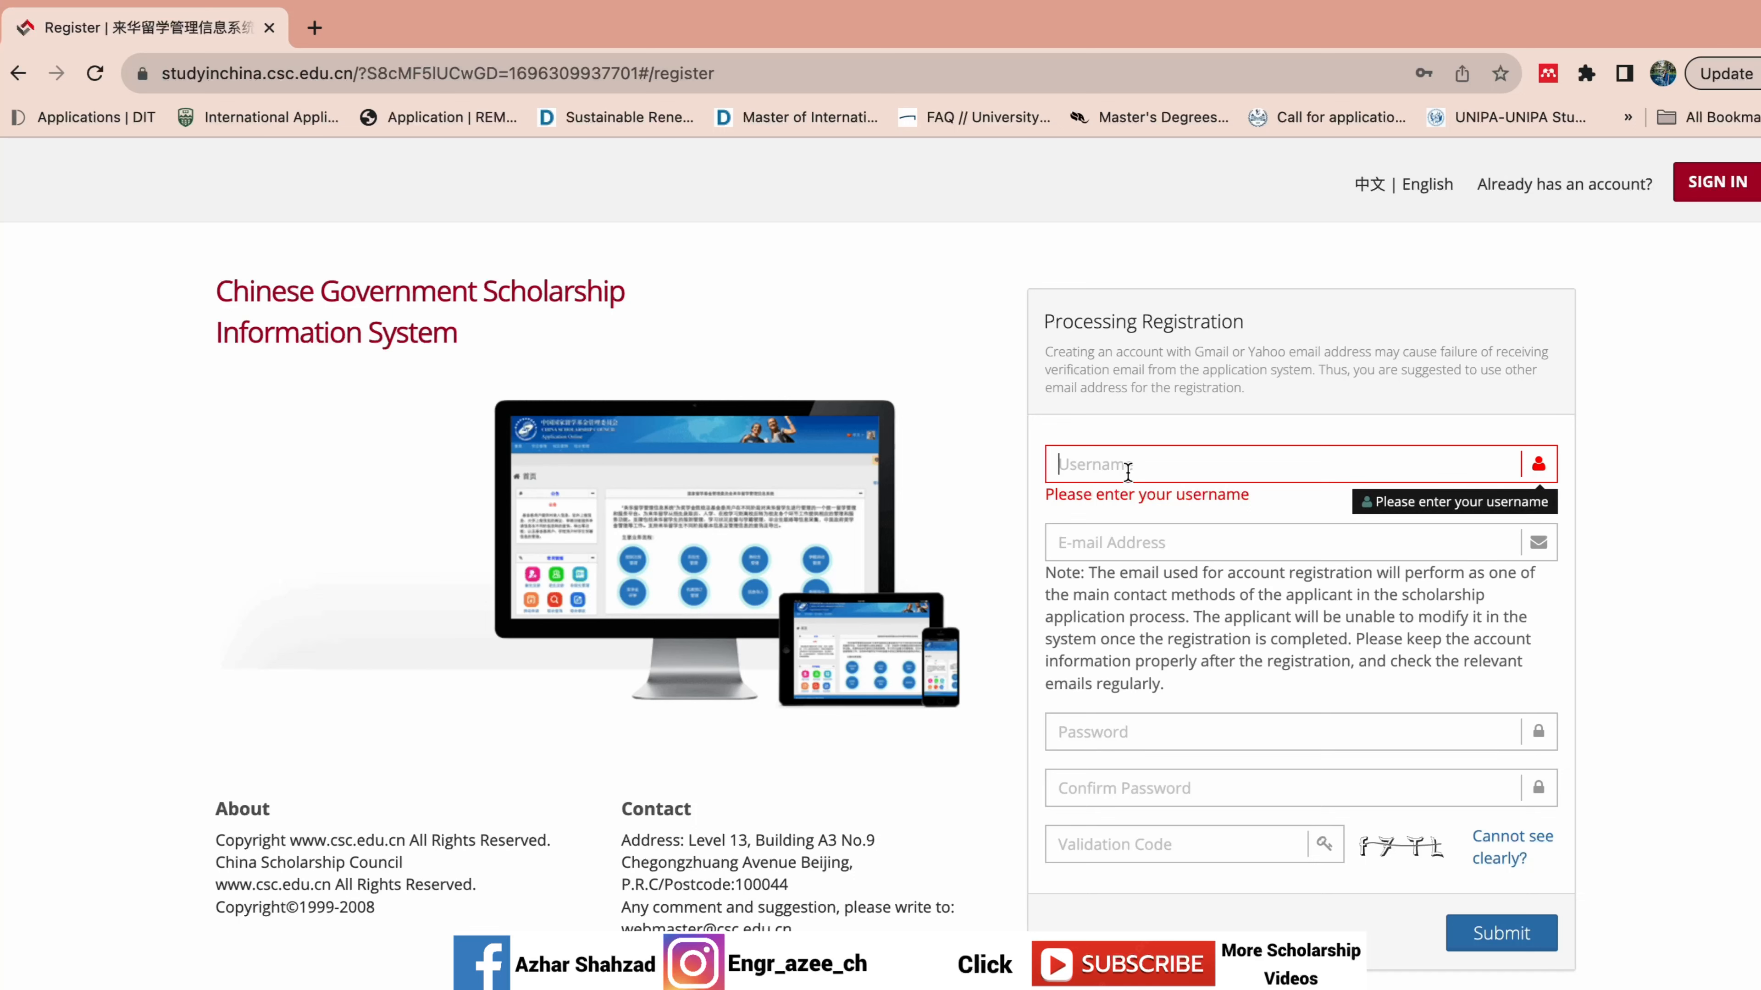
type("Azhar786")
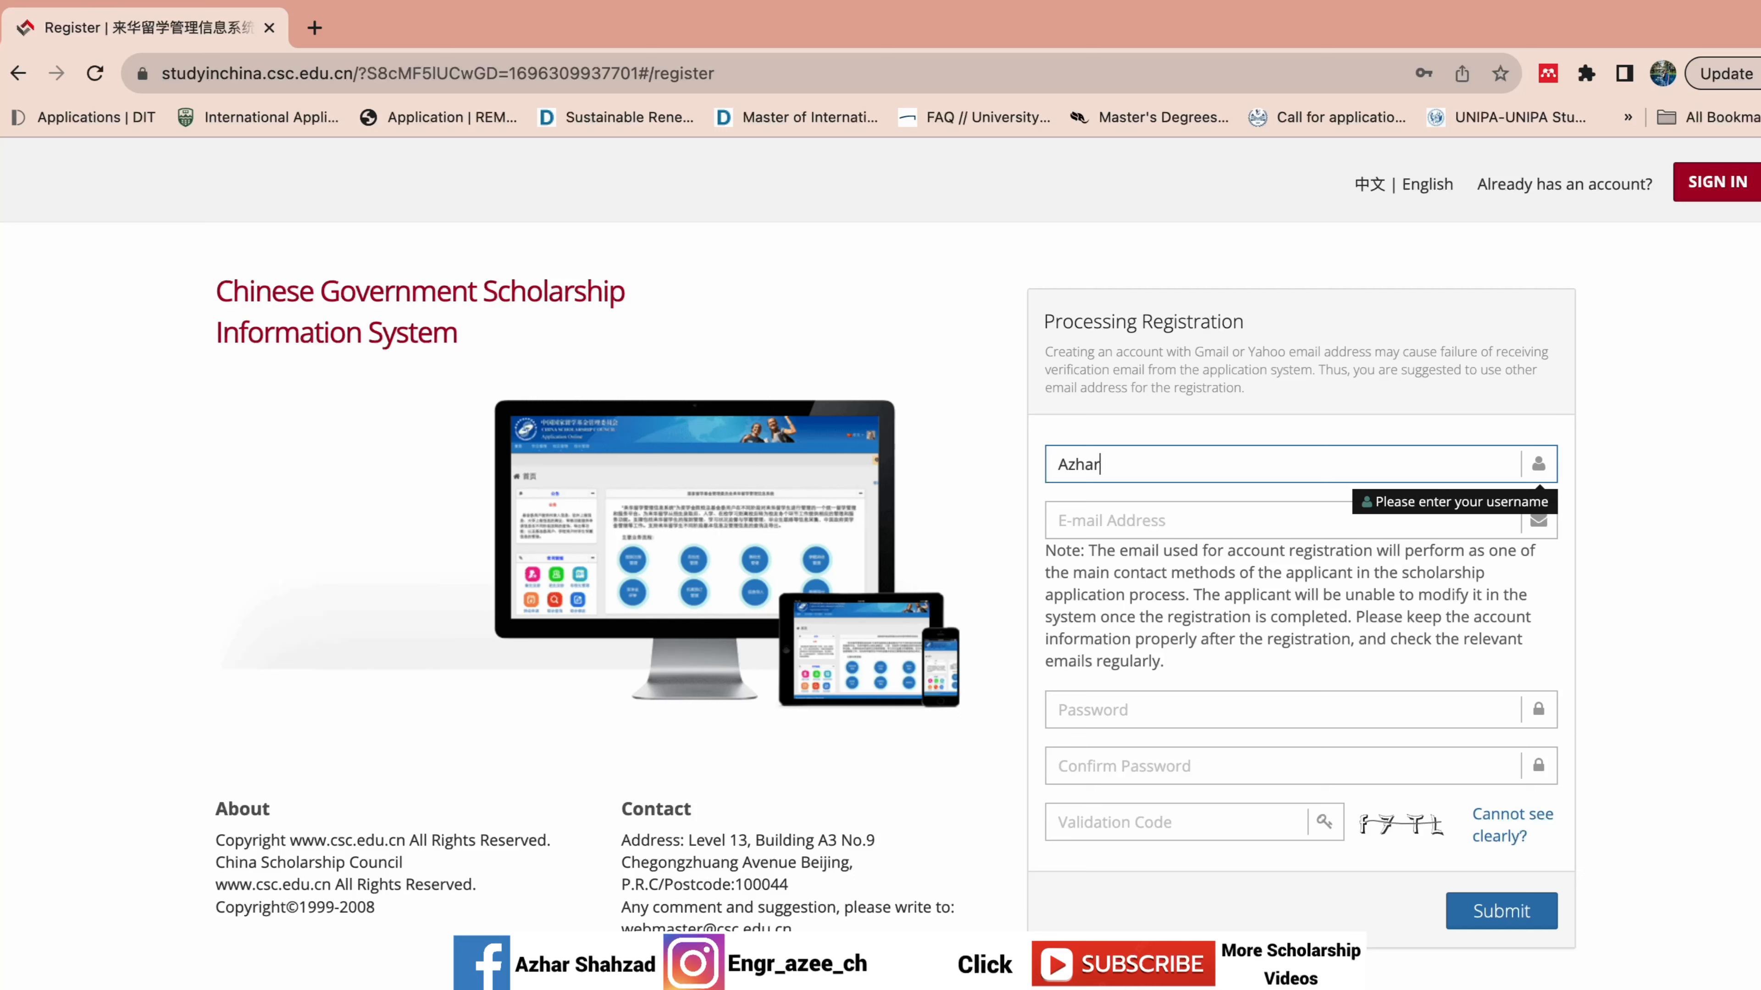
left_click(1111, 521)
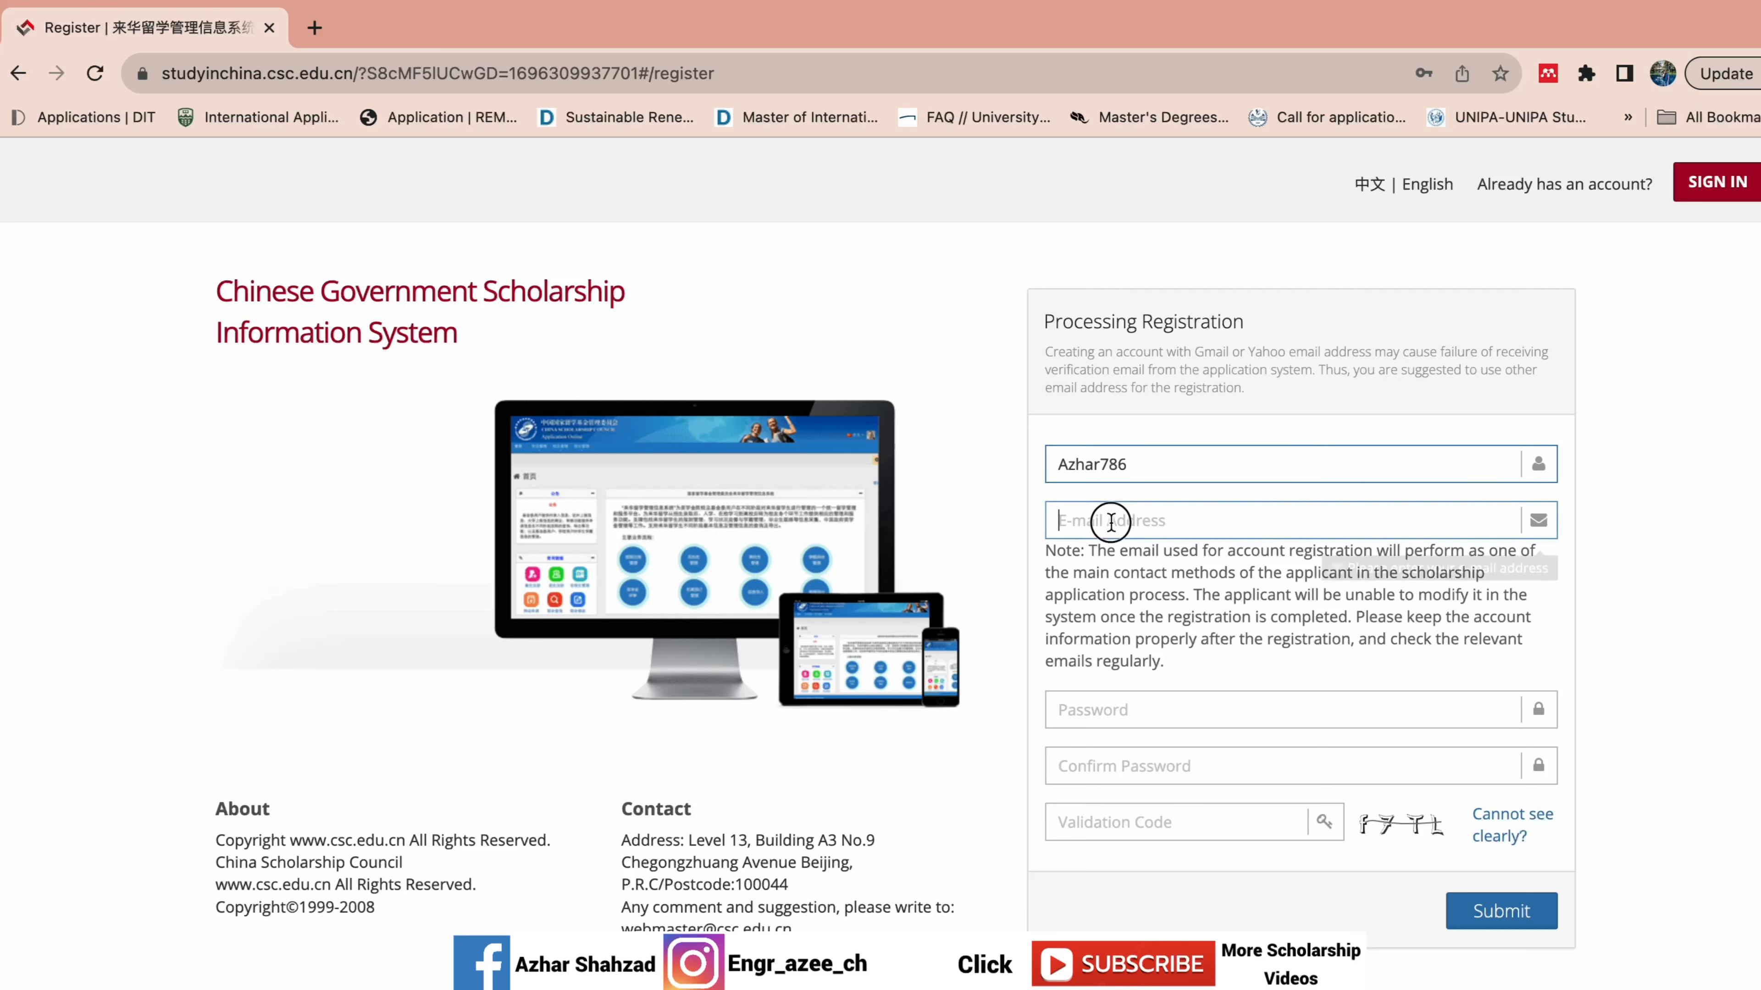
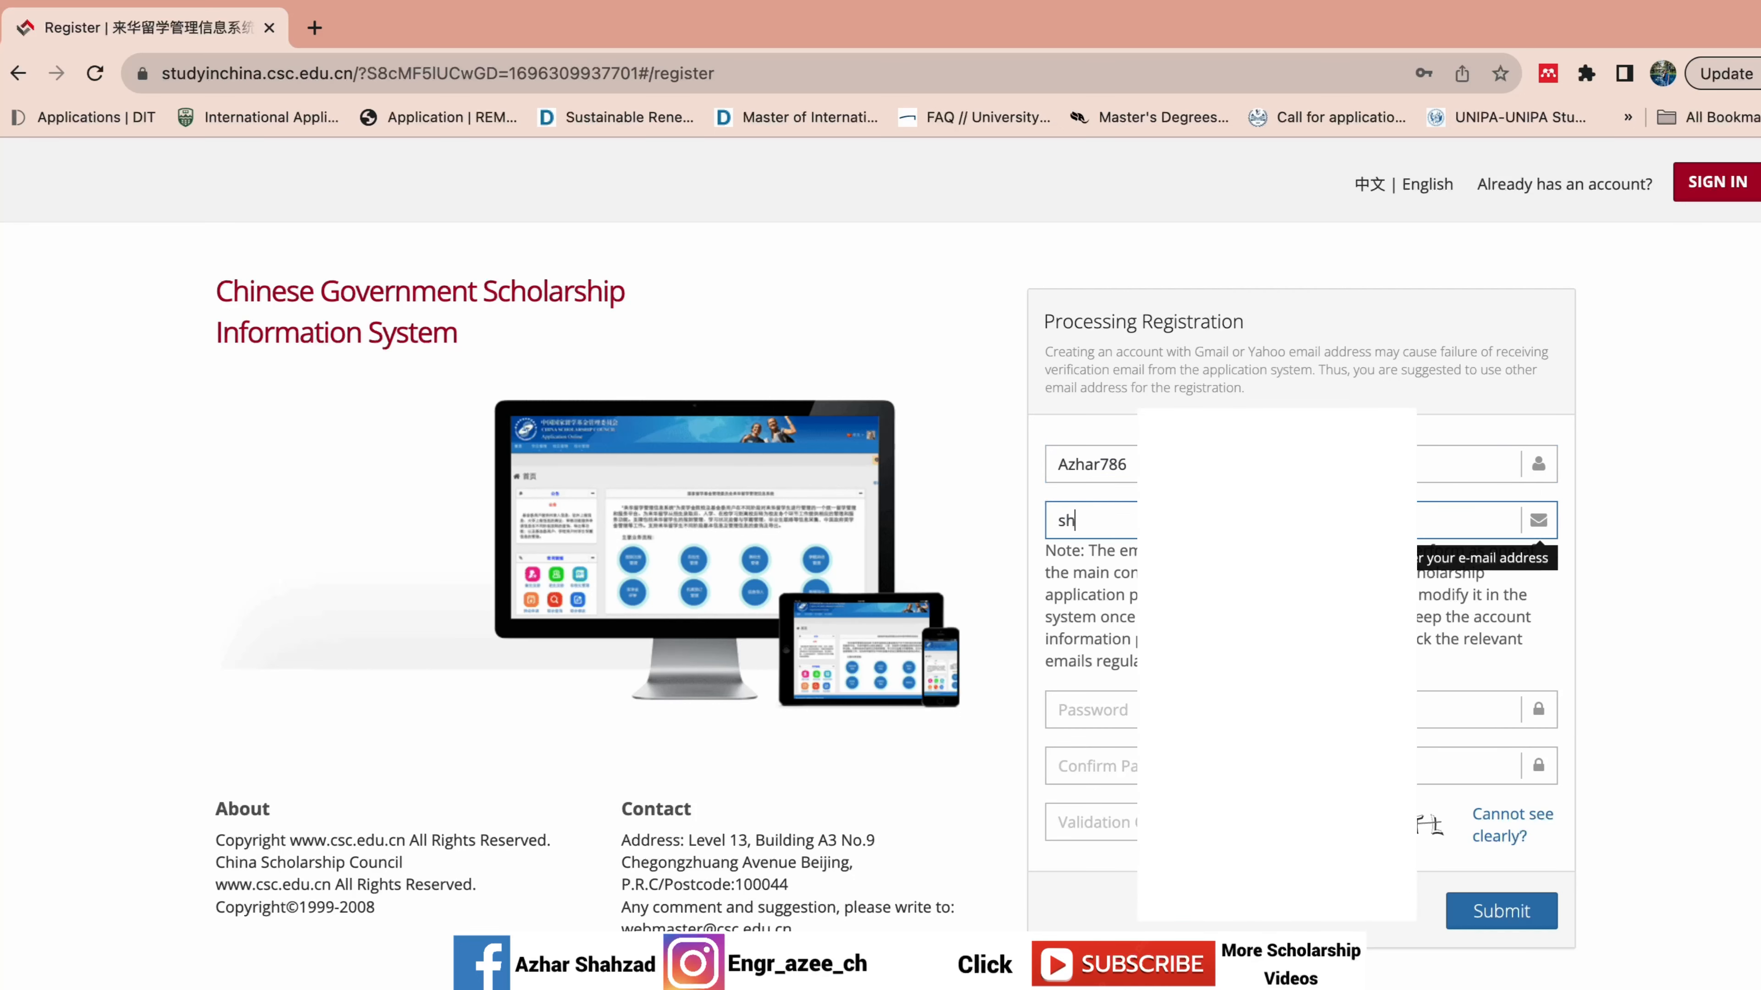
key("Tab")
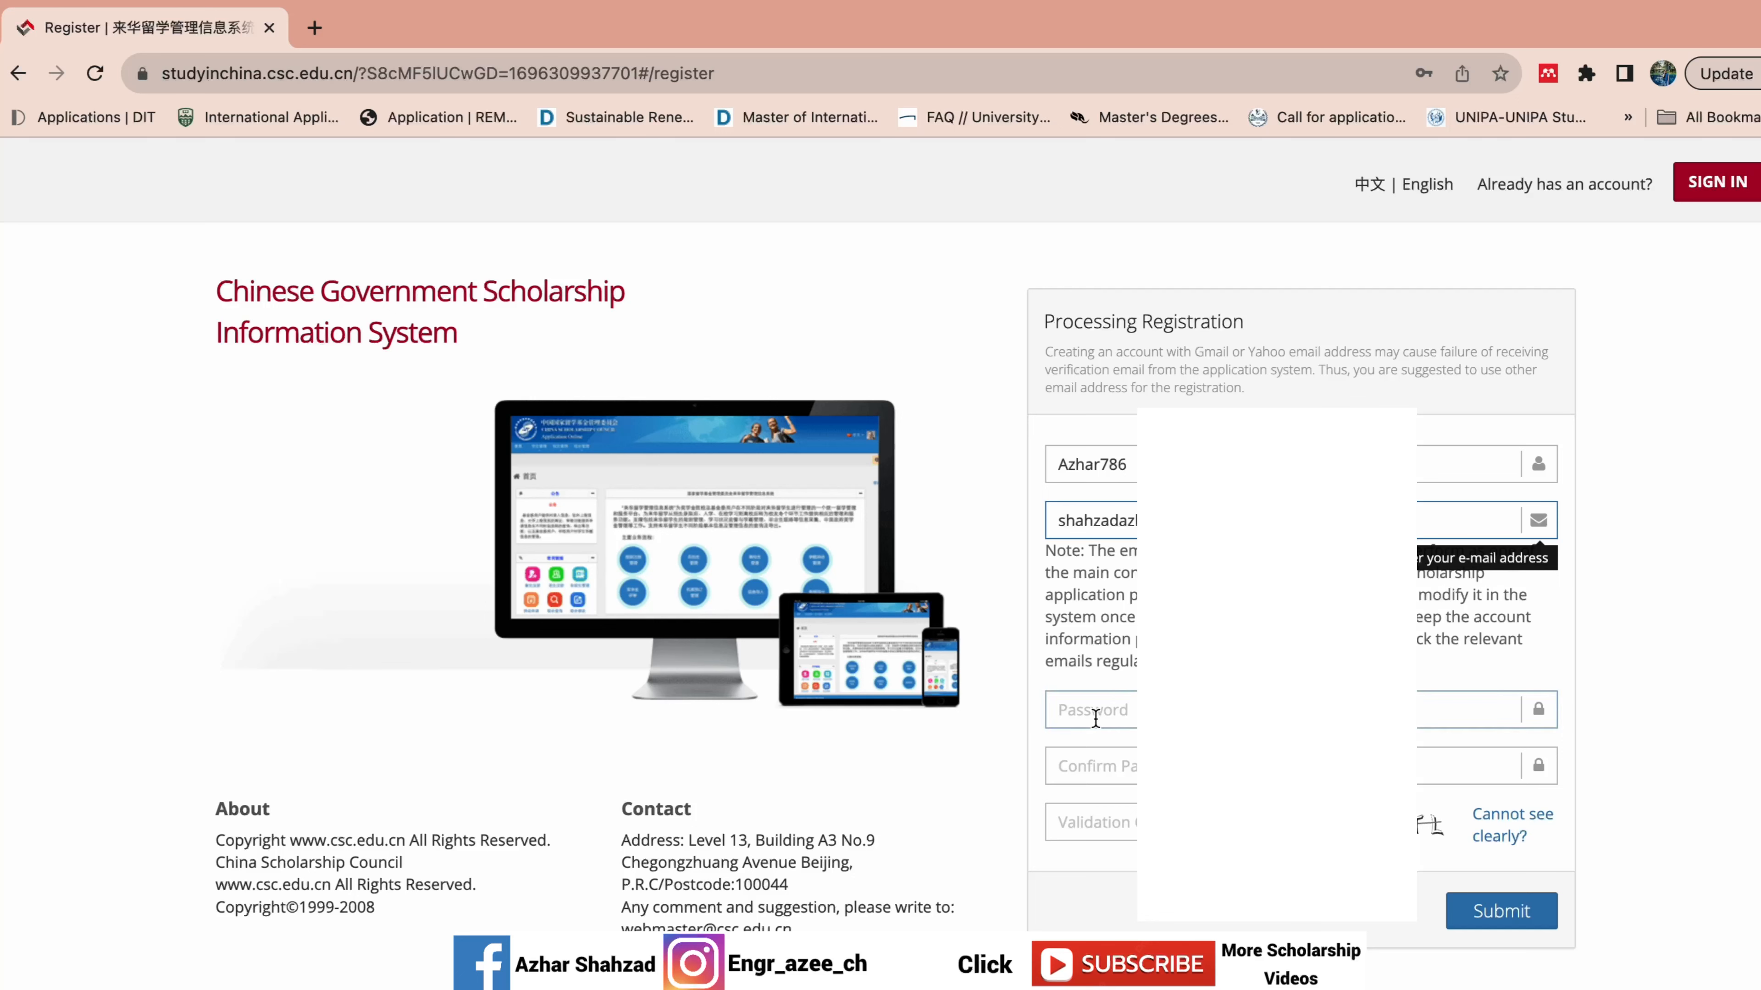
left_click(884, 738)
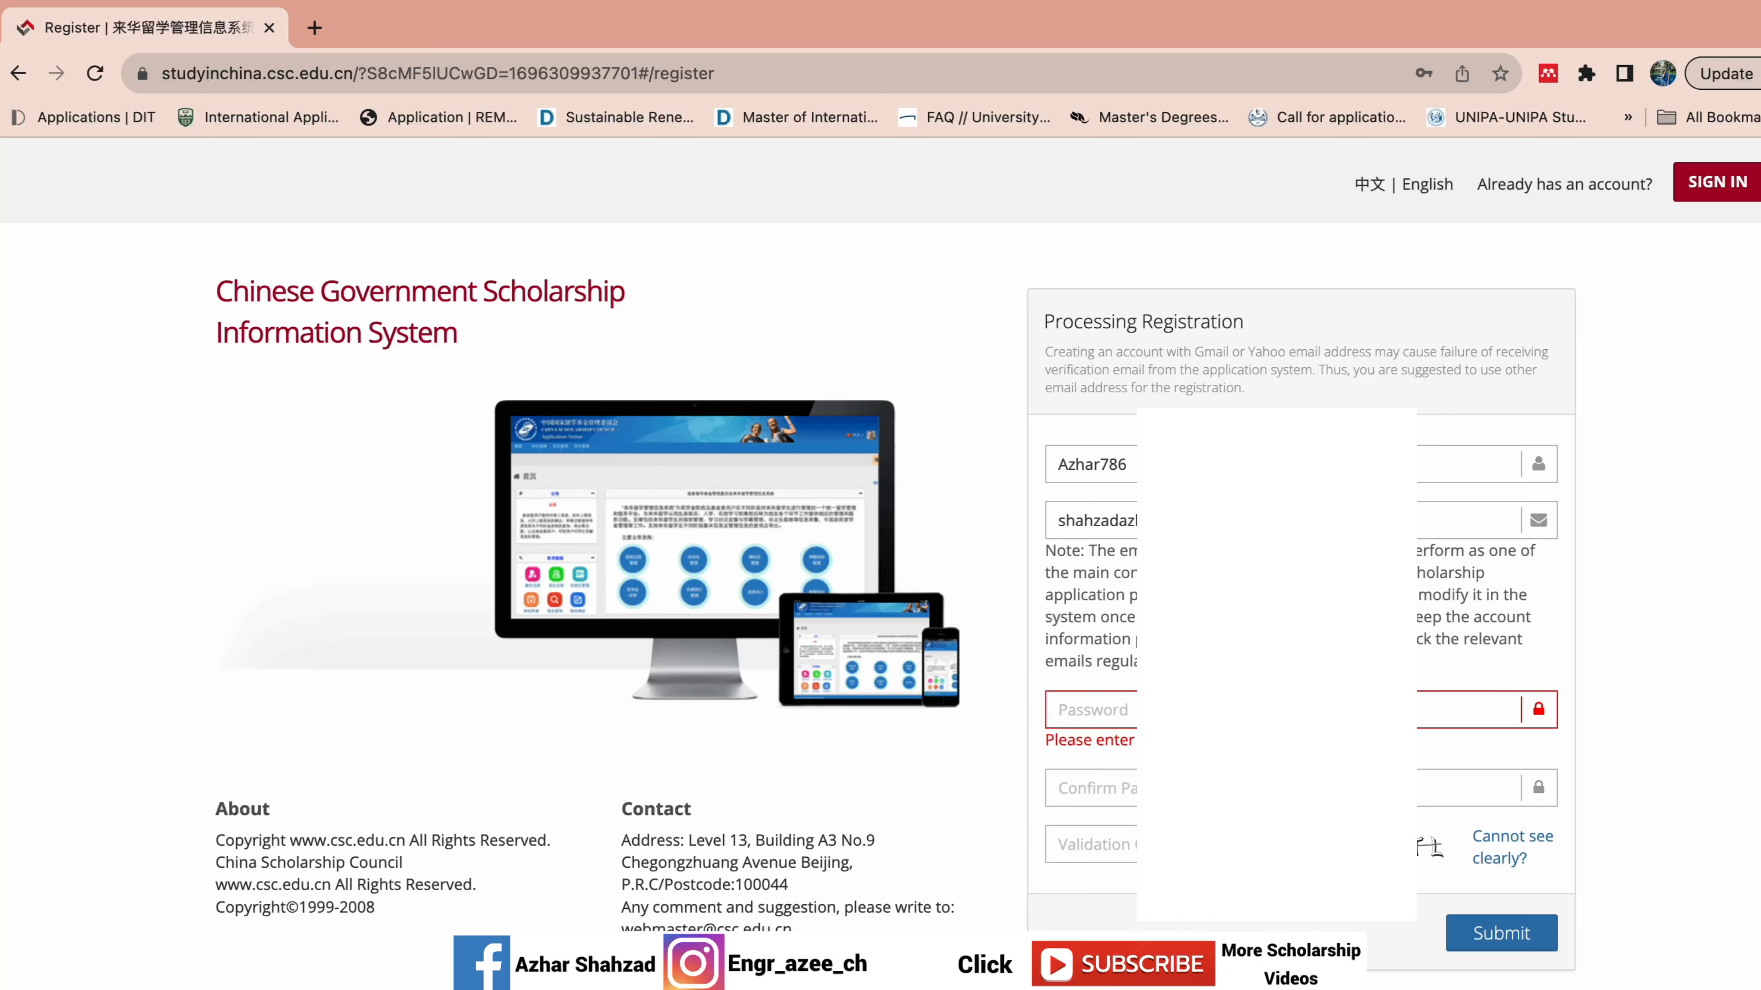
Enter and confirm the account password, type the captcha code, and submit the registration.
left_click(1131, 710)
type("•••••••")
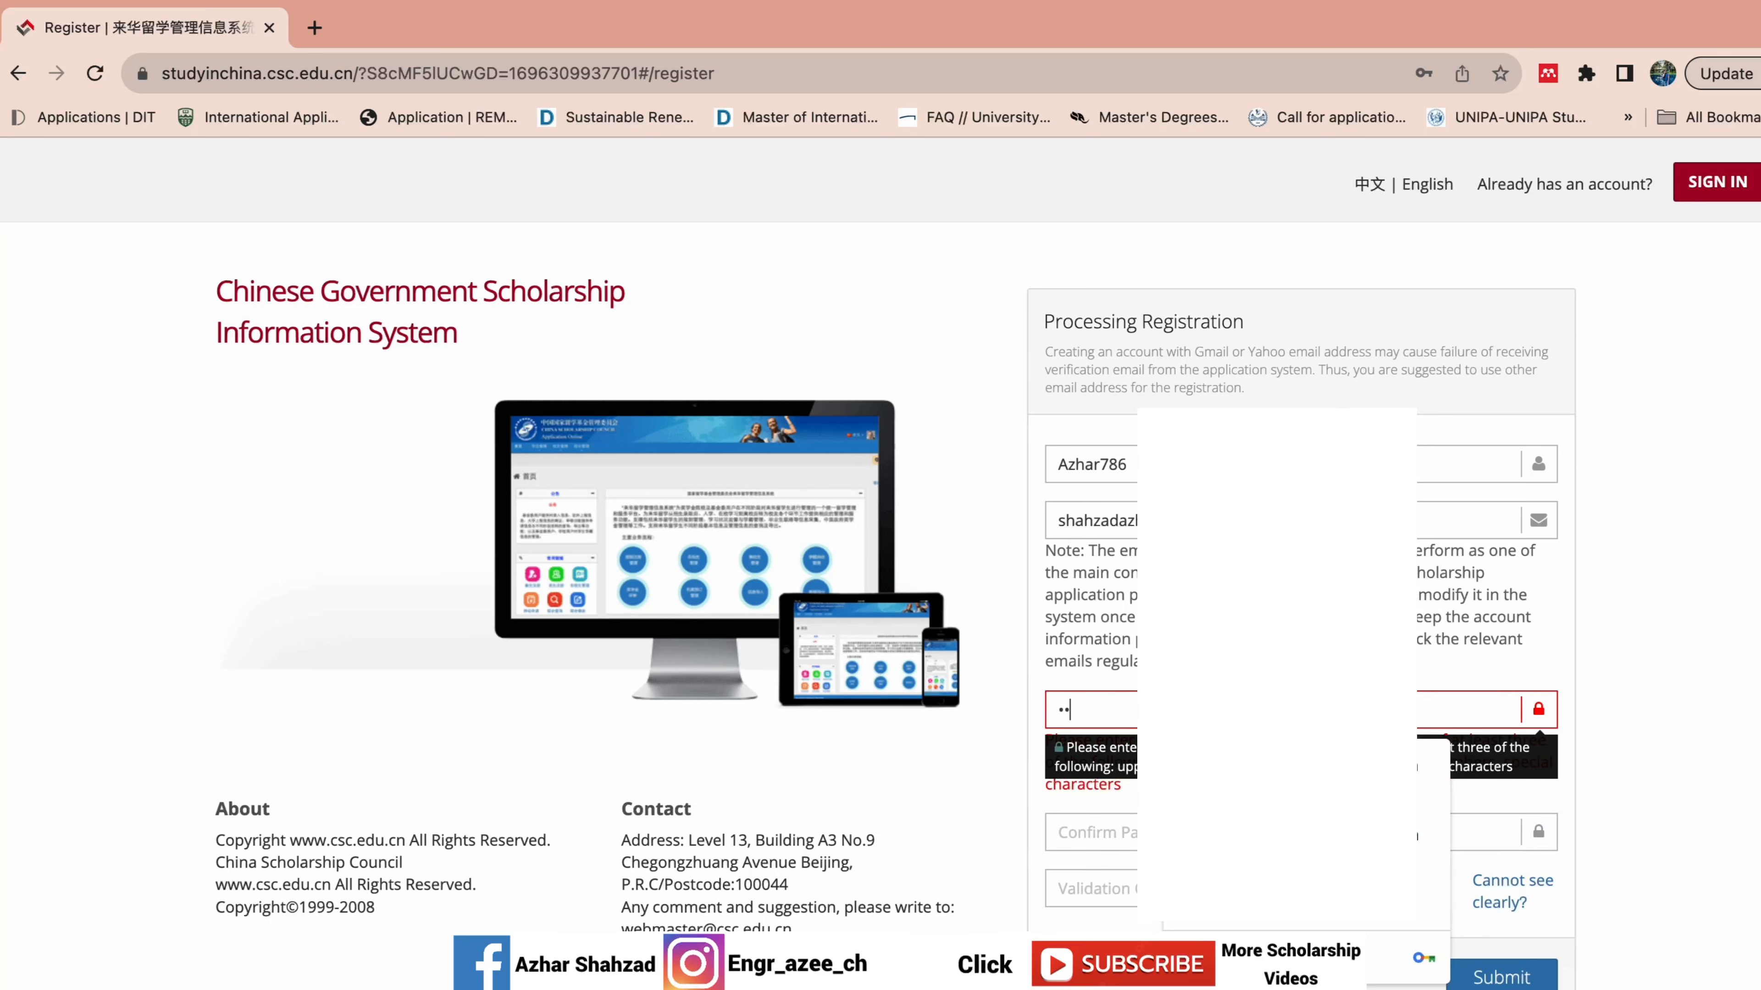
type("••")
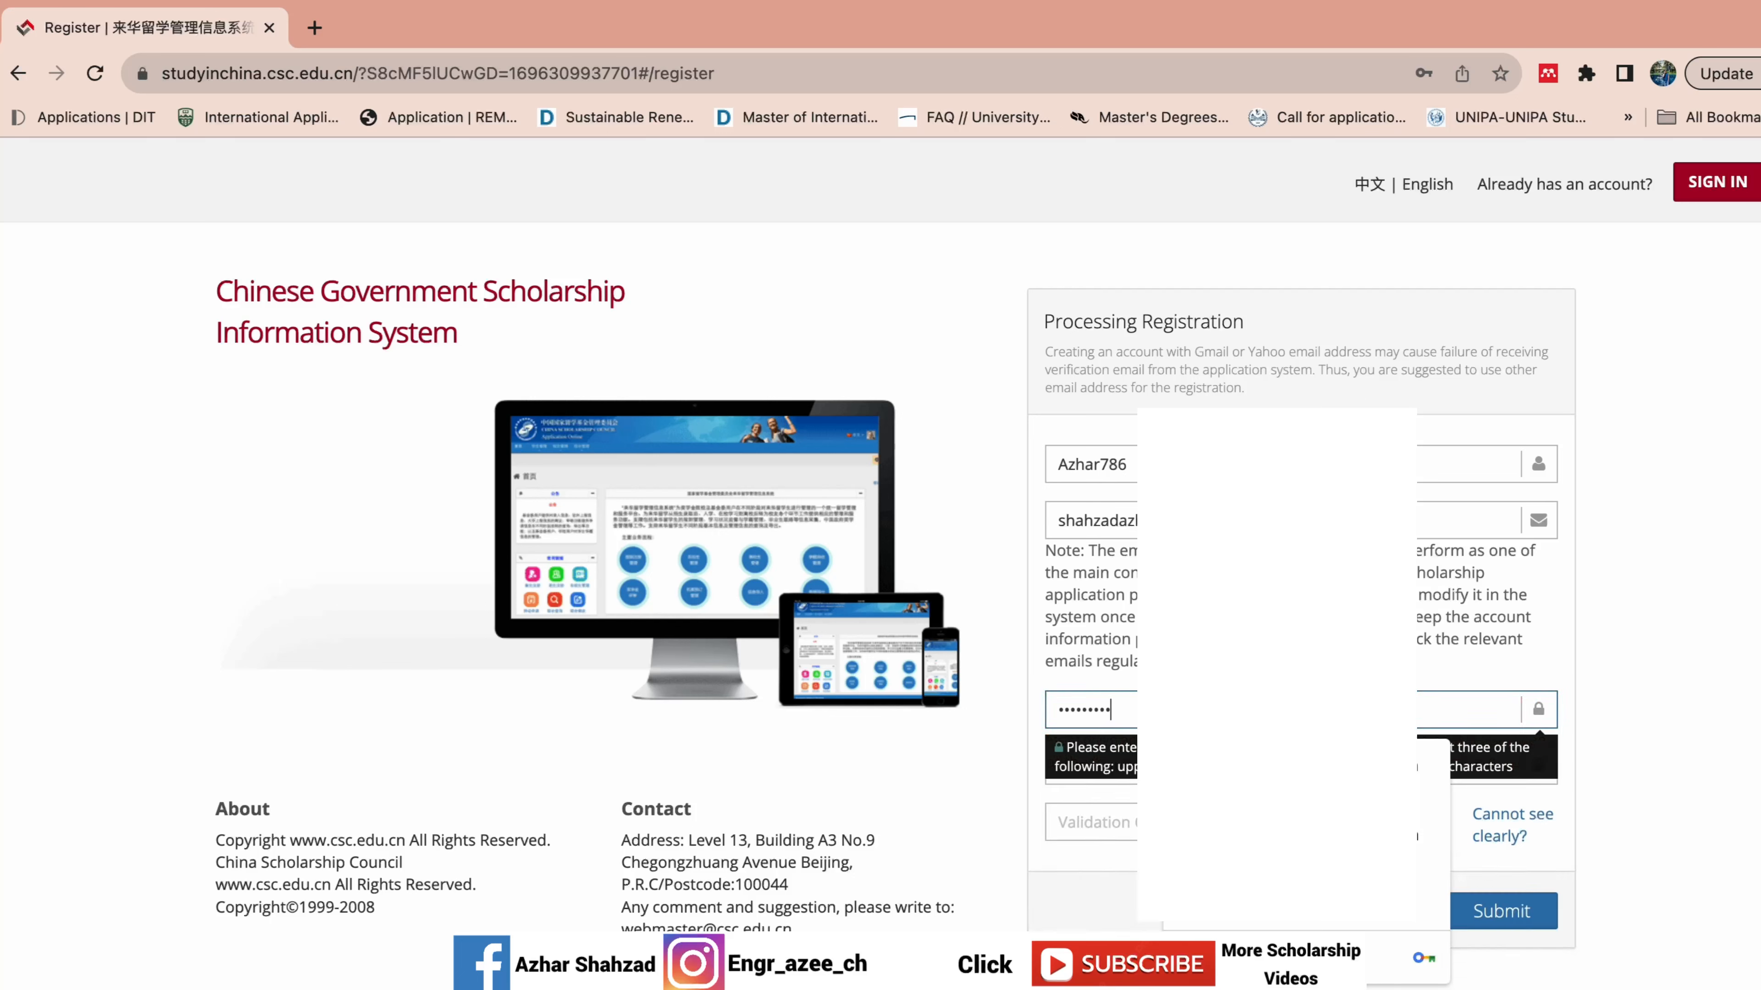
left_click(993, 794)
left_click(1061, 770)
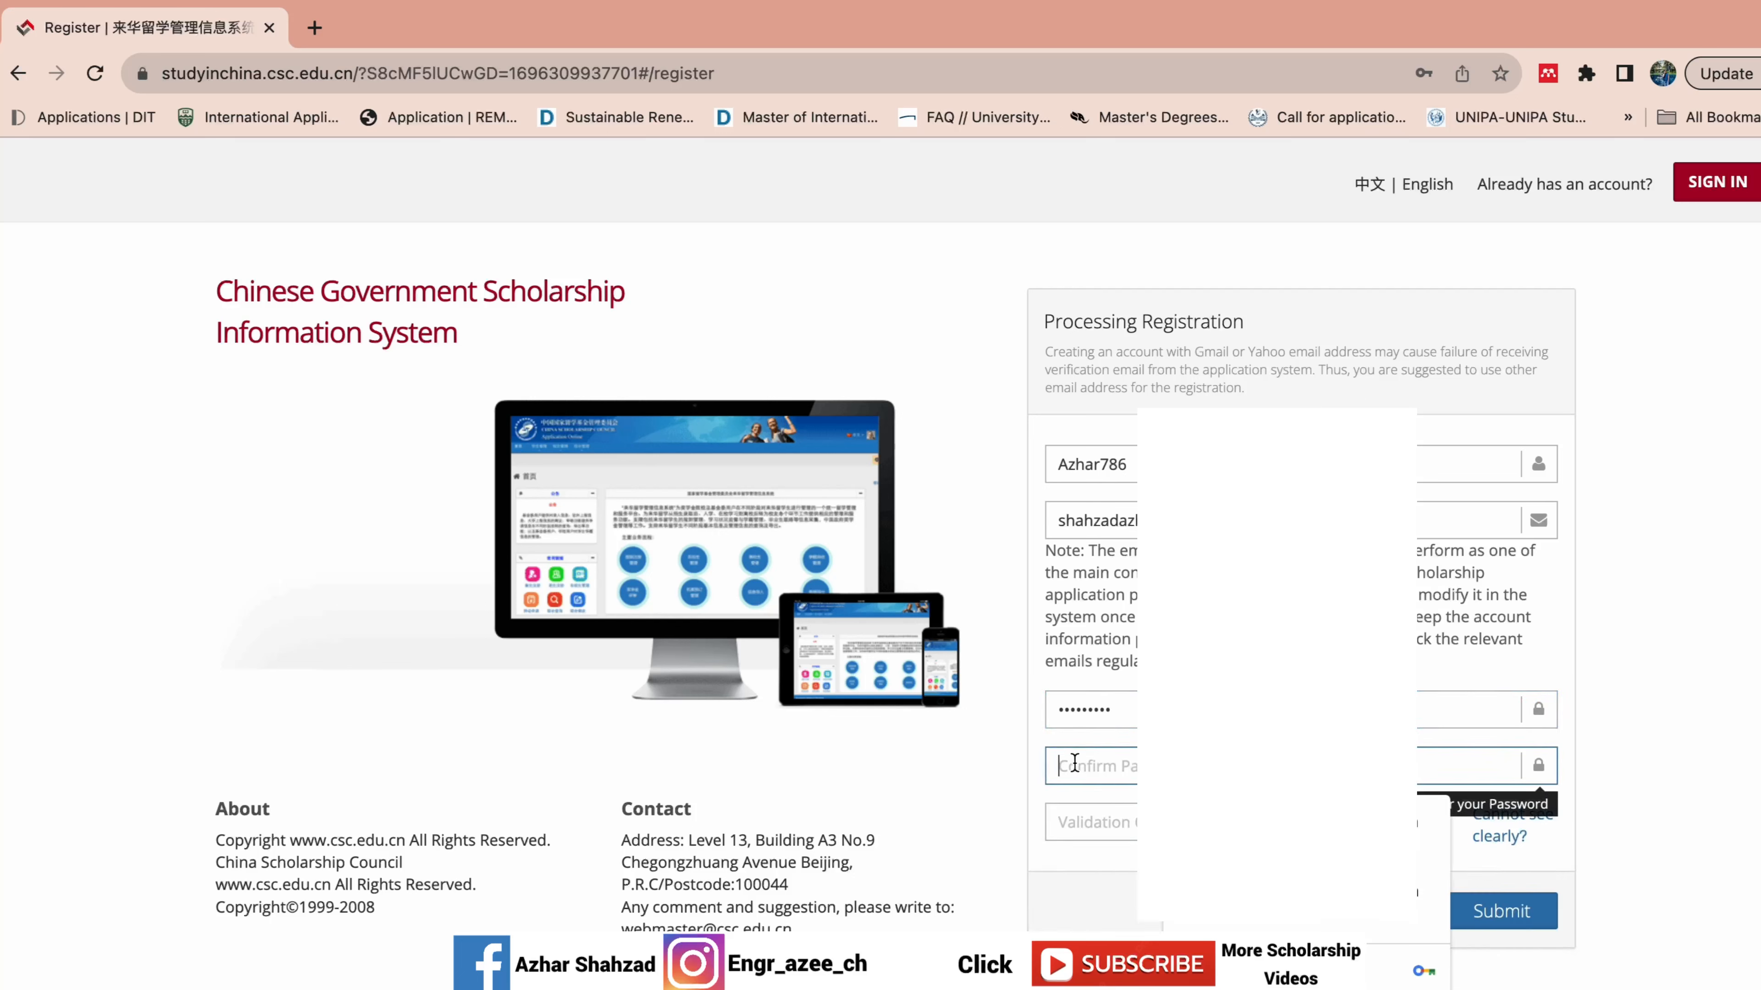
type("•••••••••")
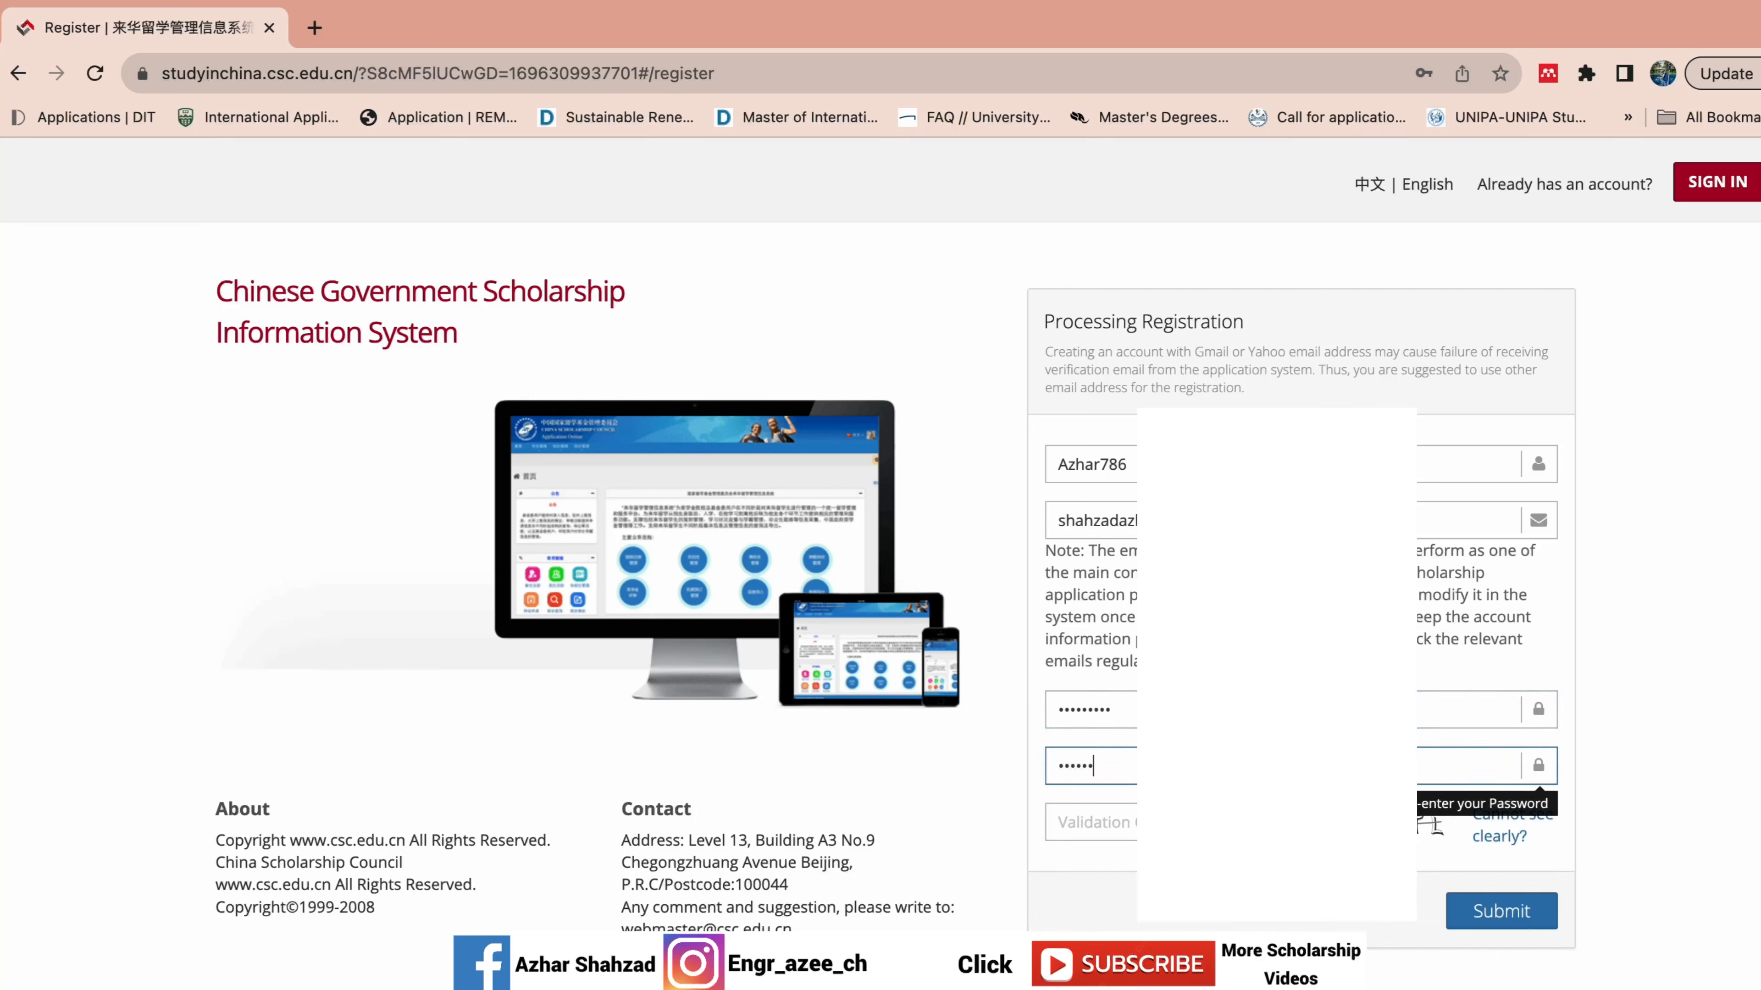
left_click(1119, 808)
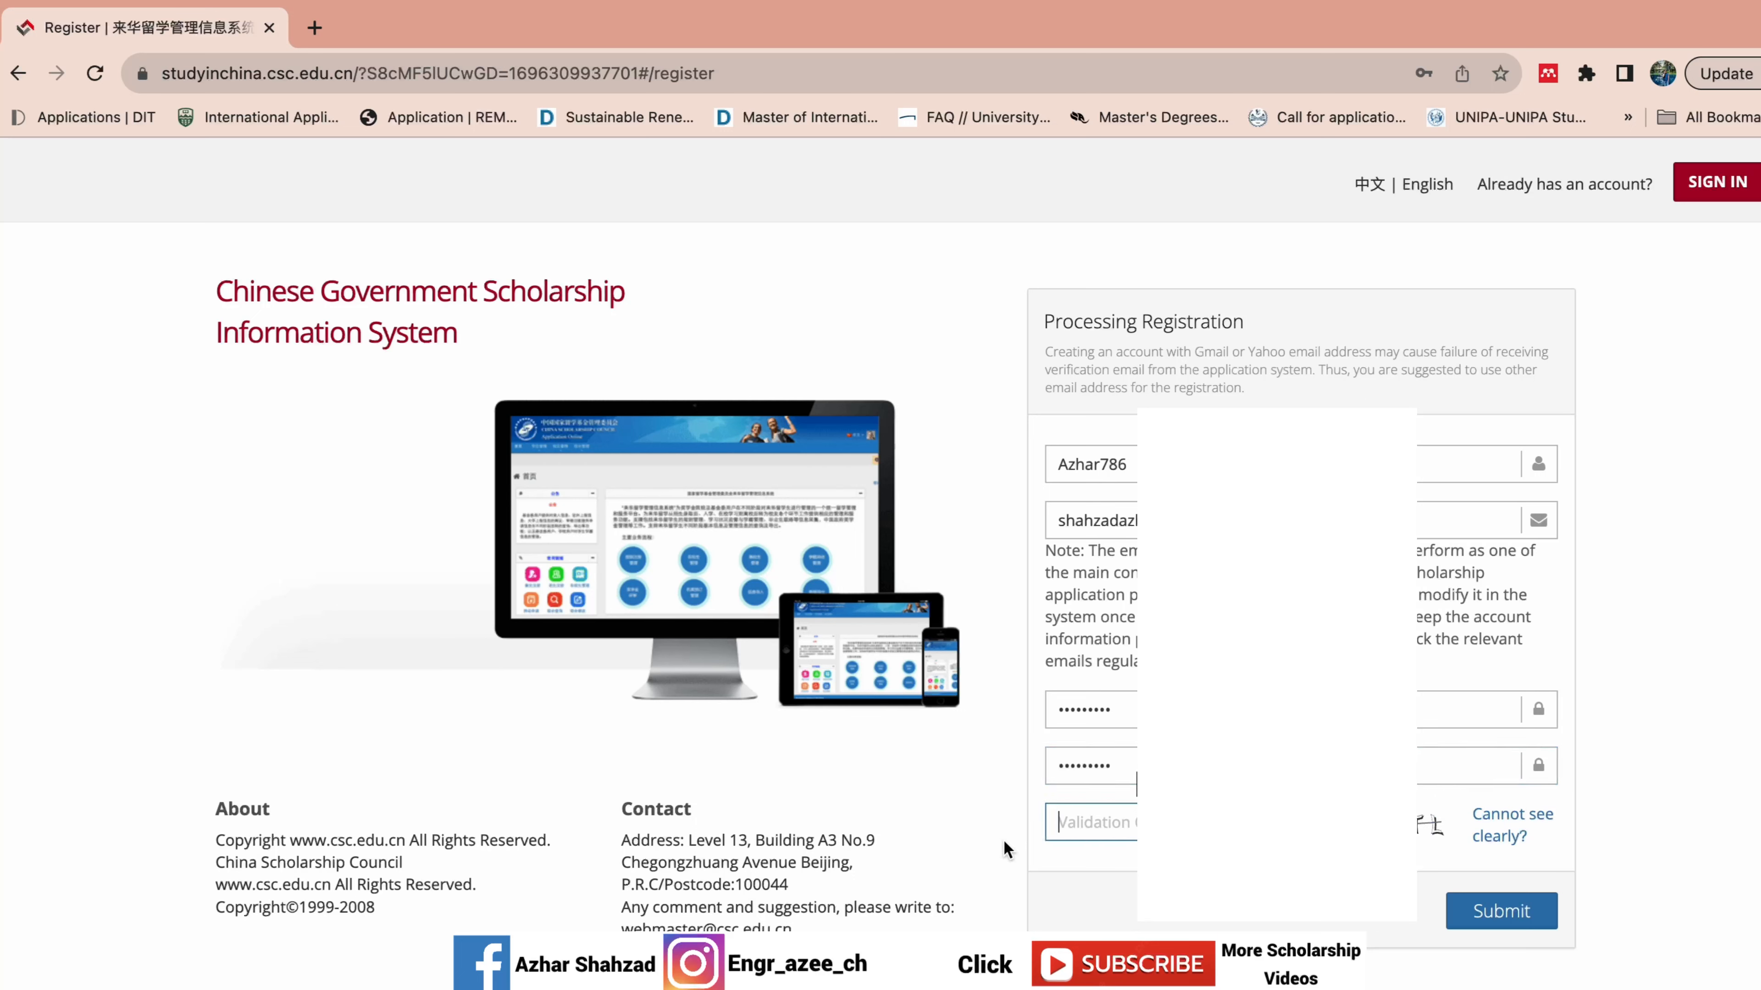
type("f7TL")
left_click(1495, 924)
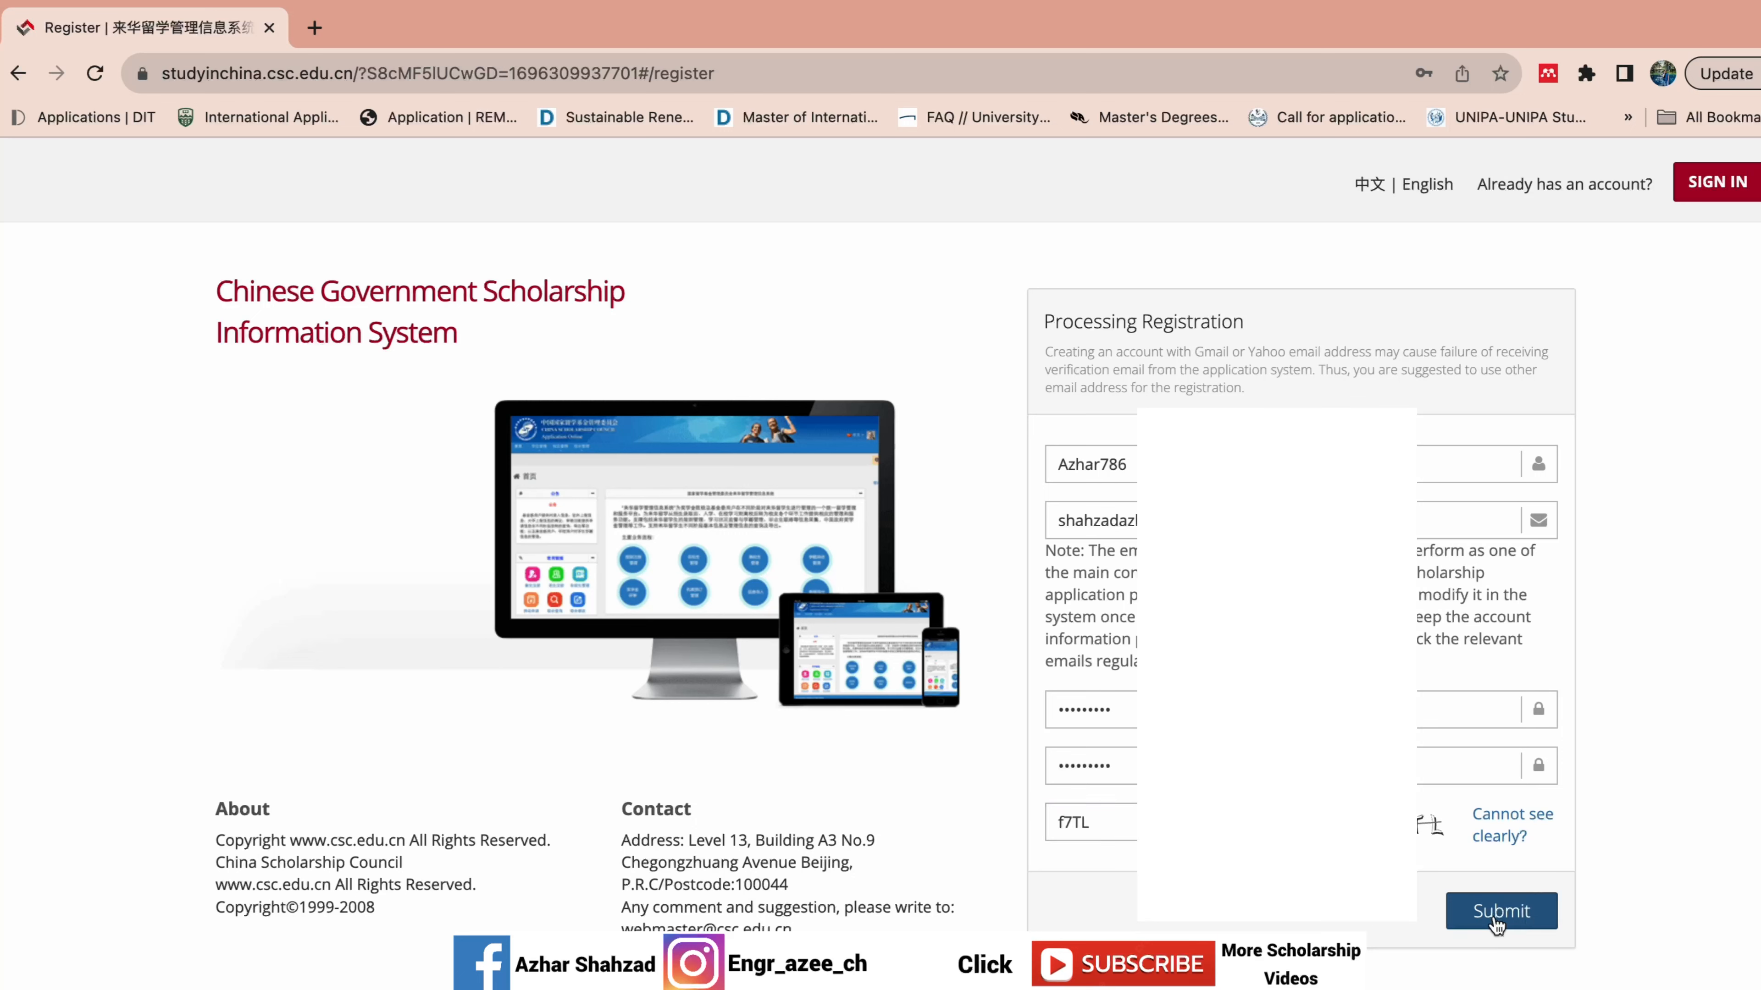
Clear the rejected code, generate a fresh captcha, enter the new code and resubmit.
left_click(1496, 924)
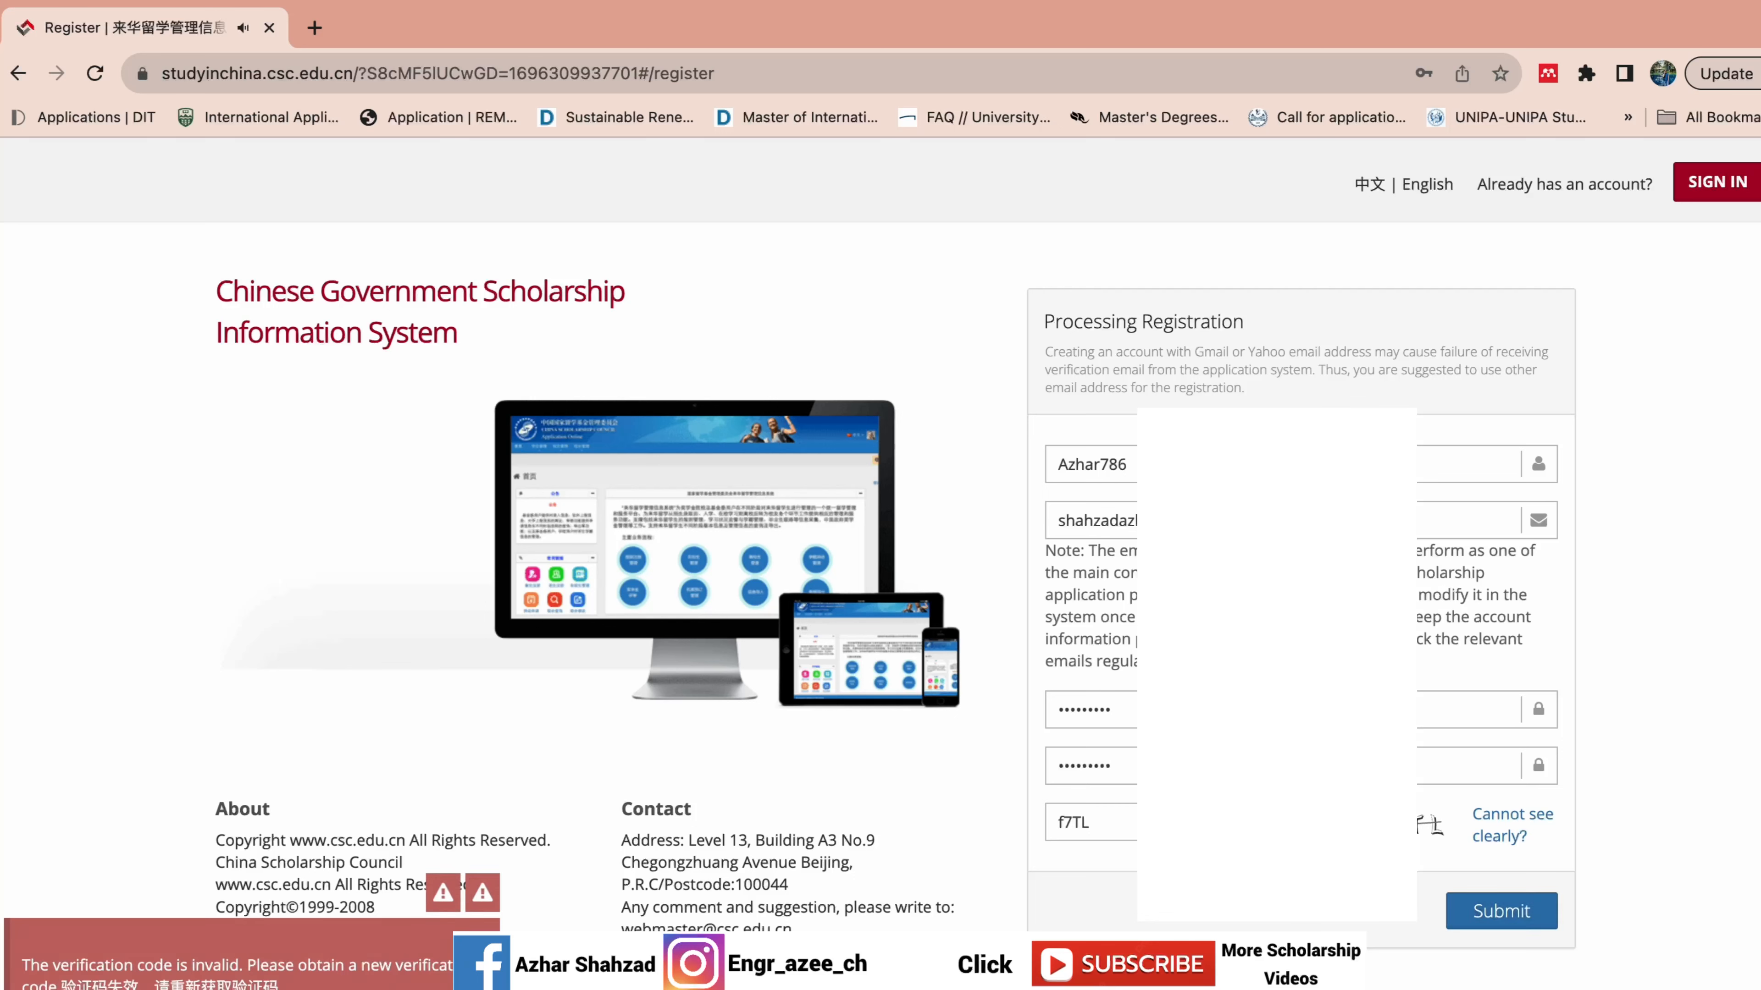
left_click(1154, 821)
left_click_drag(1102, 822, 1053, 823)
key("BackSpace")
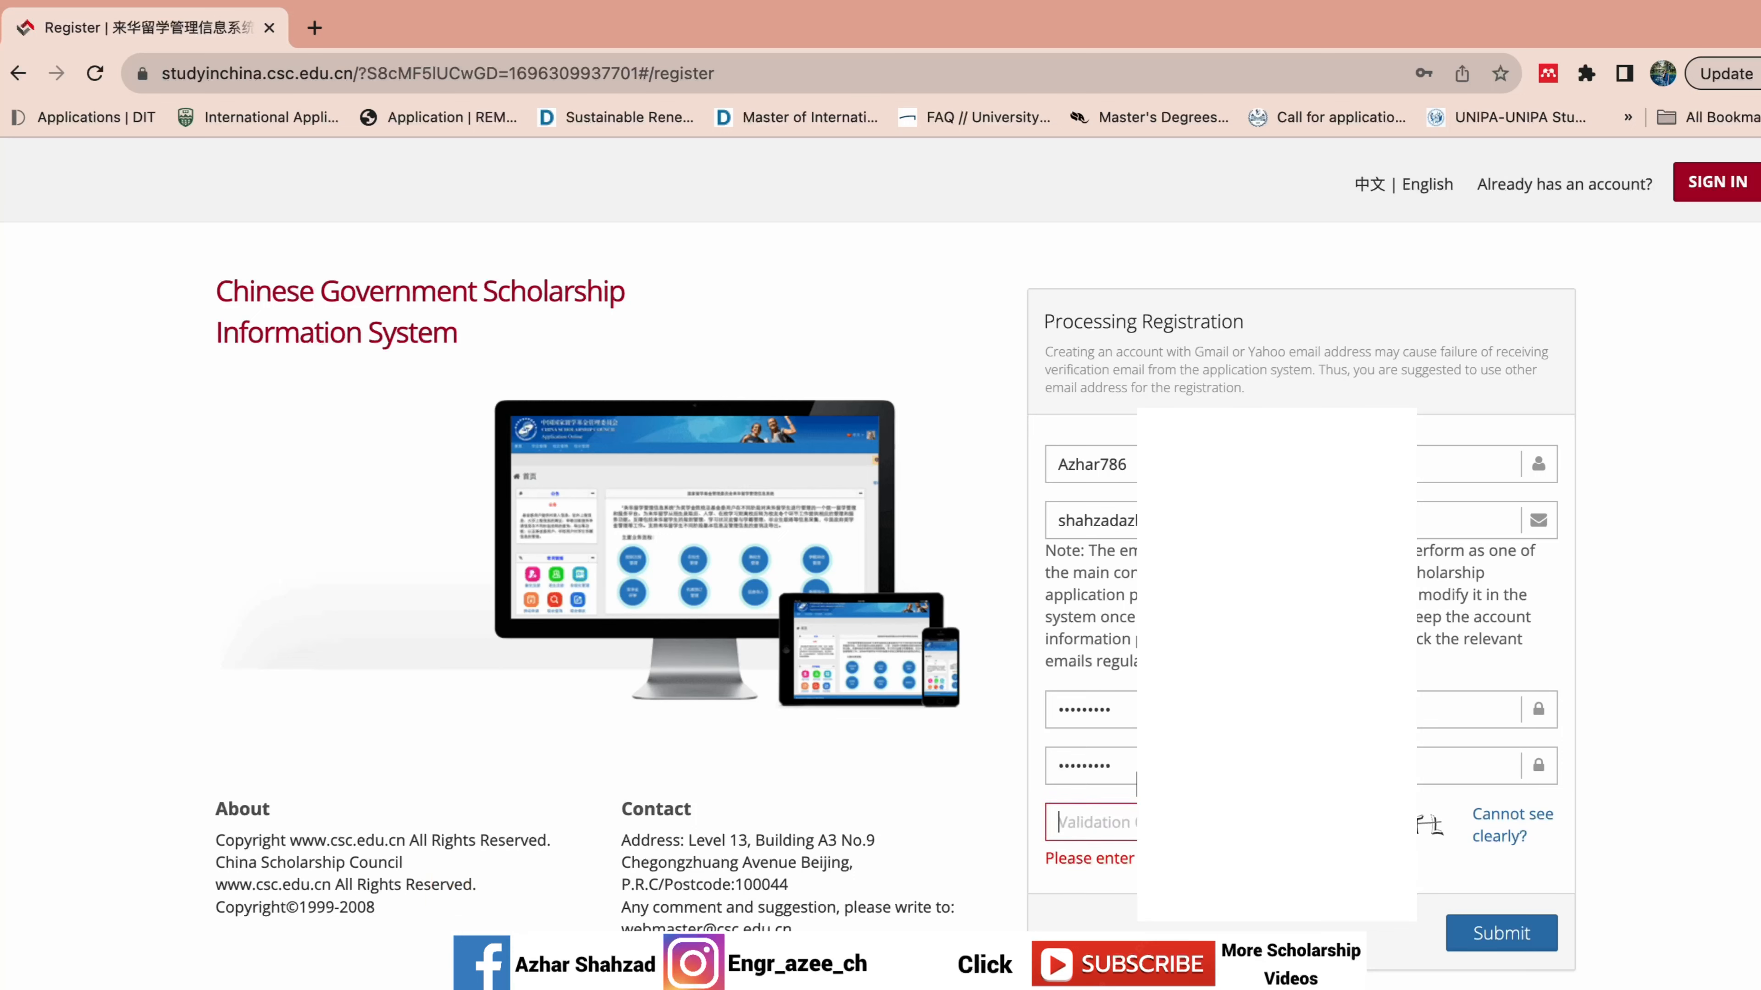
left_click(1500, 829)
type("Ef2U")
left_click(1547, 924)
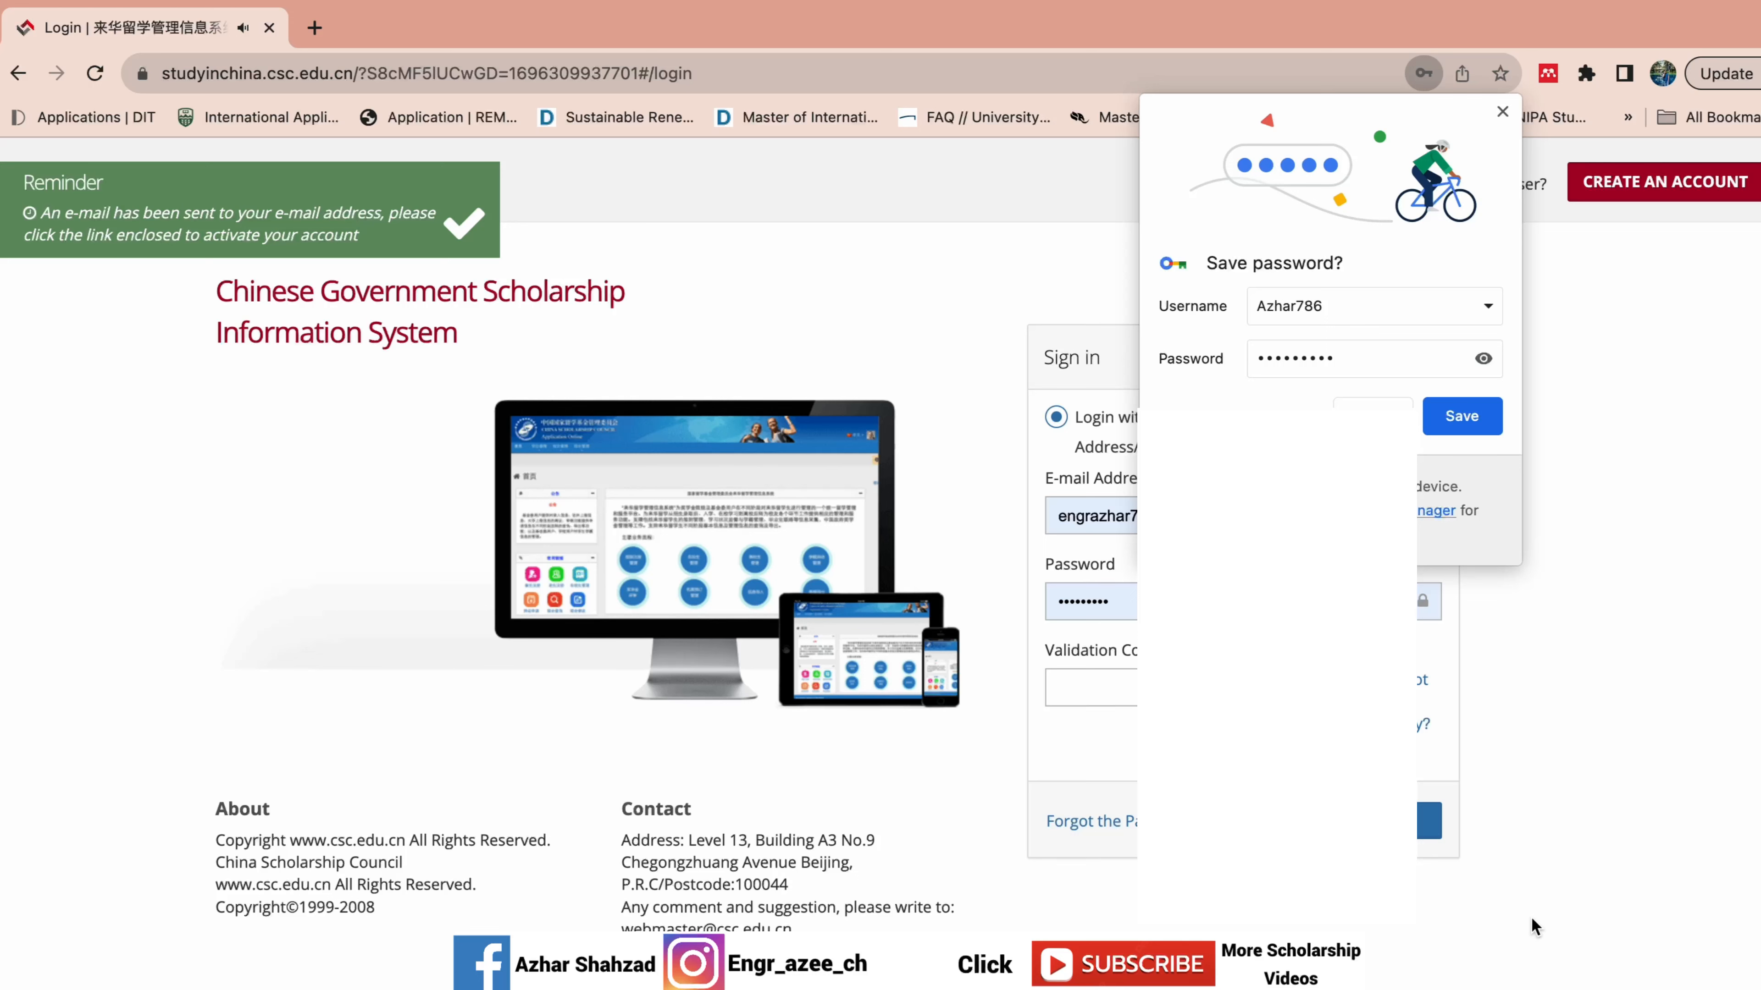
Close the activation reminder, save the password in Chrome, and sign in to the CGSIS Home page.
left_click(256, 236)
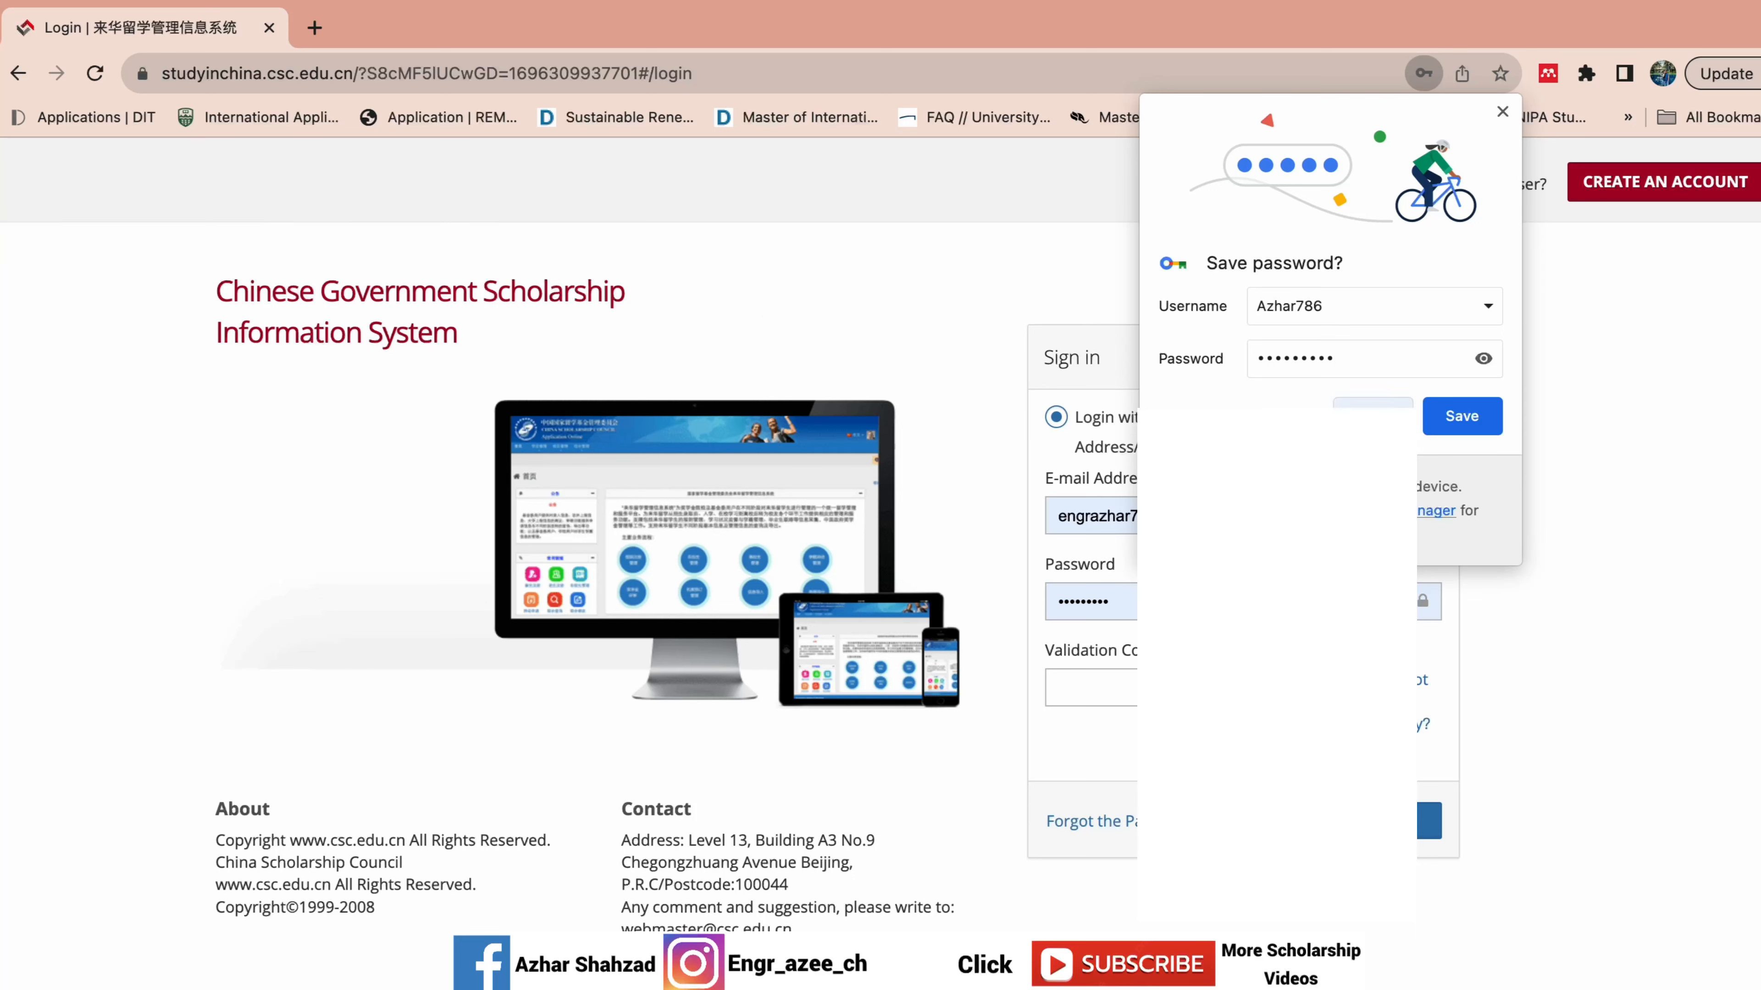
left_click(1459, 416)
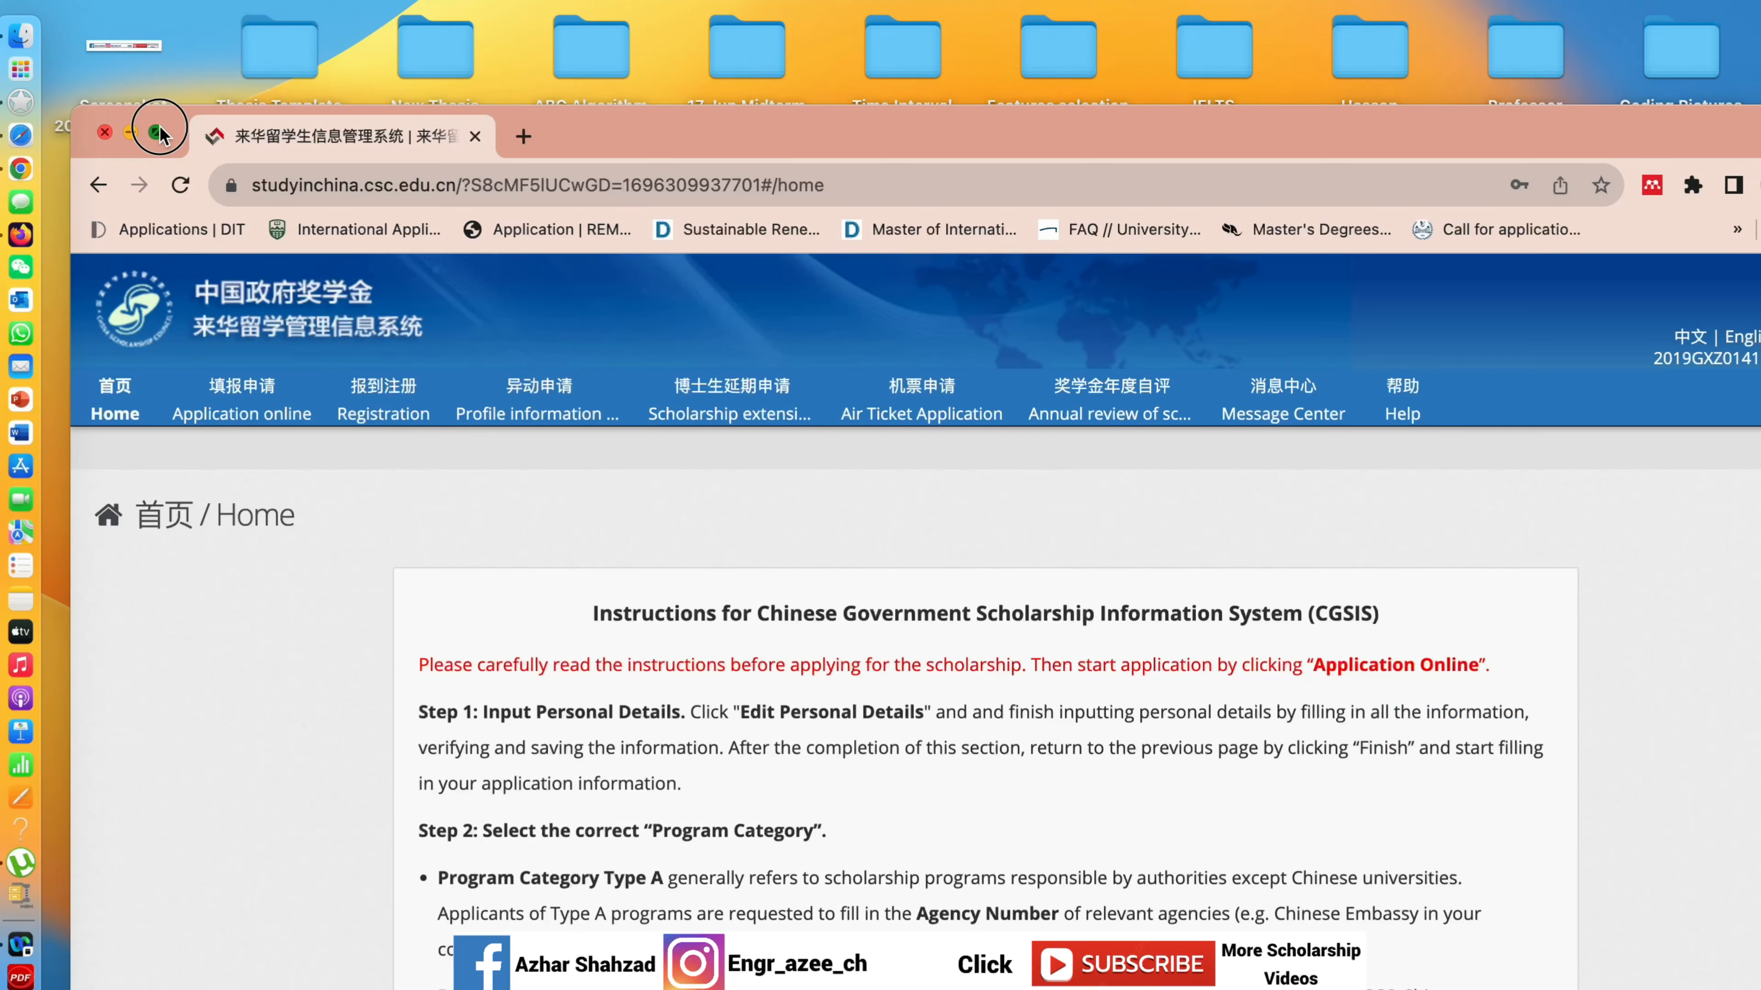
left_click(160, 127)
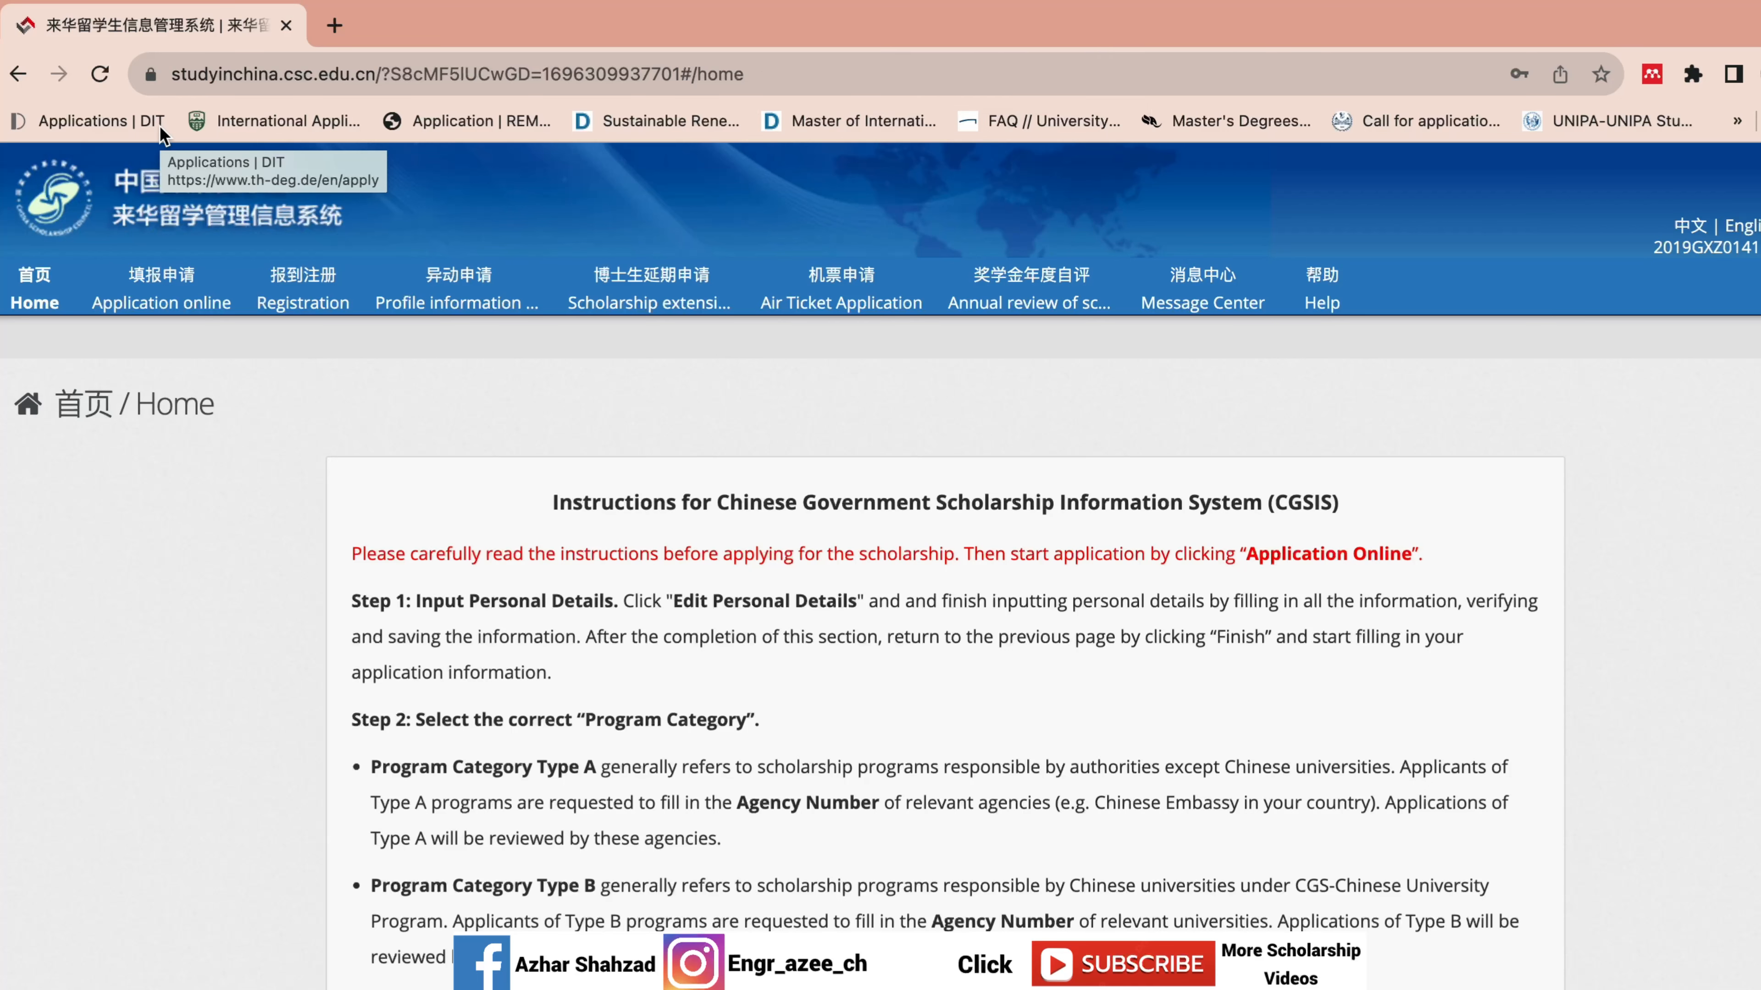
scroll(880, 555, "down", 4)
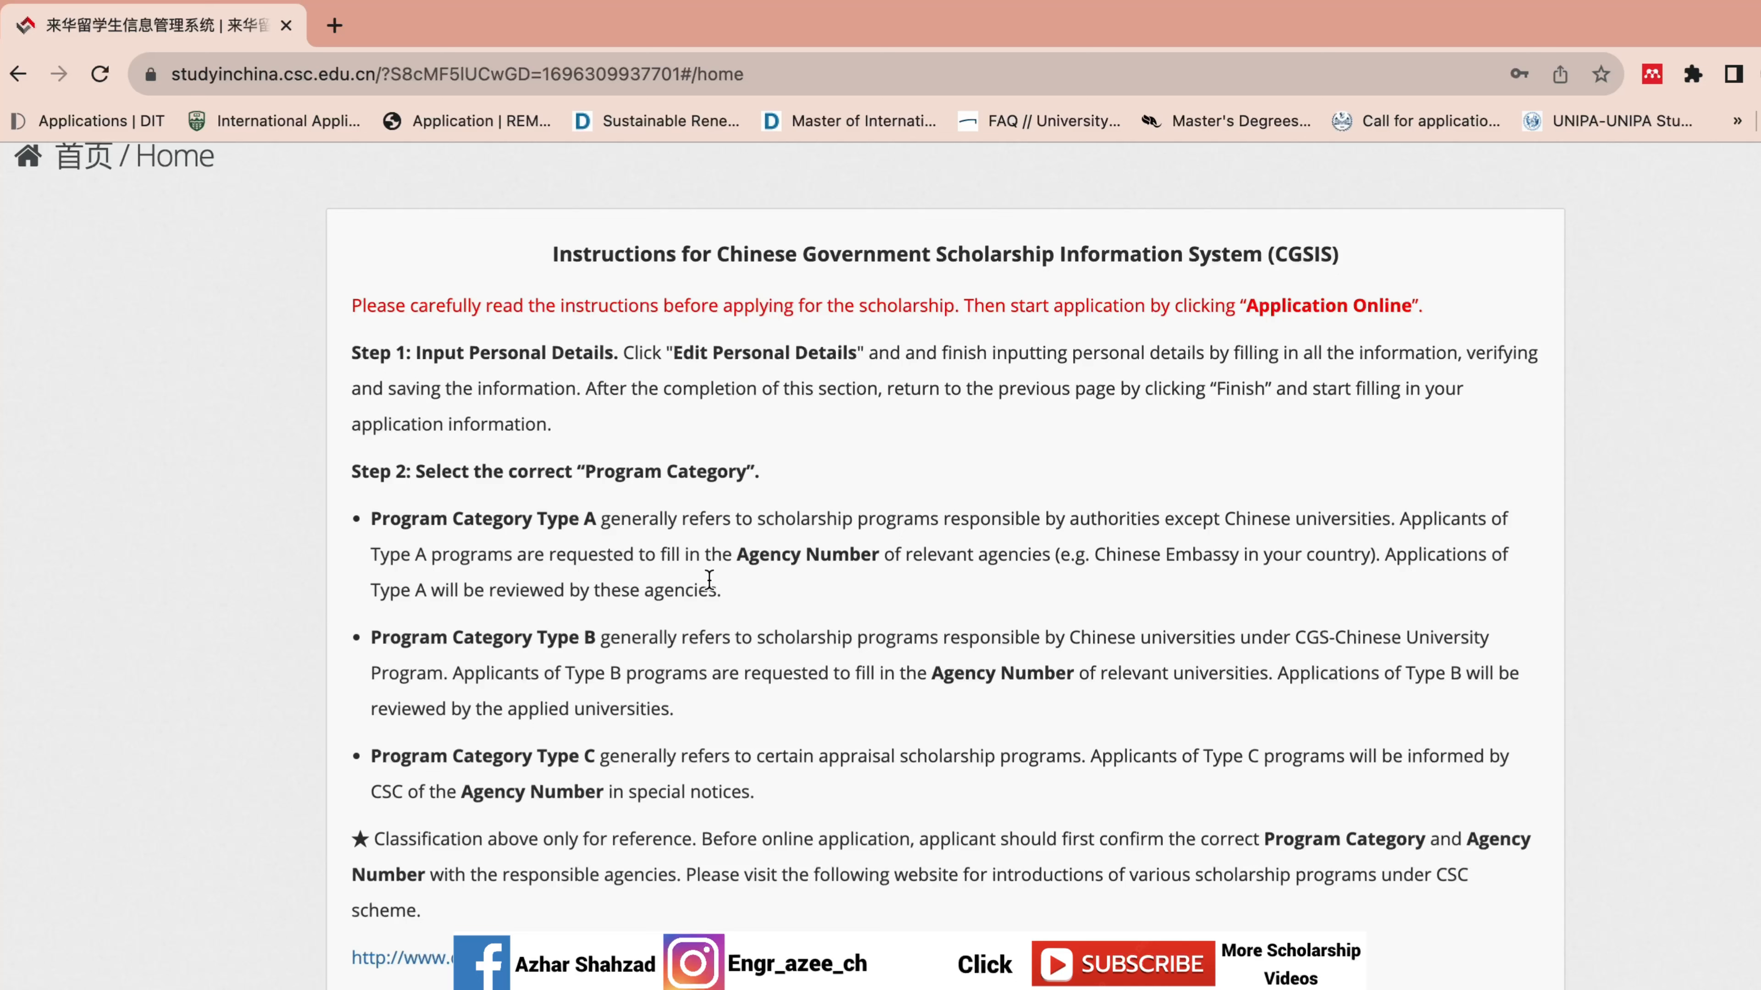
left_click_drag(718, 577, 429, 527)
left_click_drag(722, 589, 379, 522)
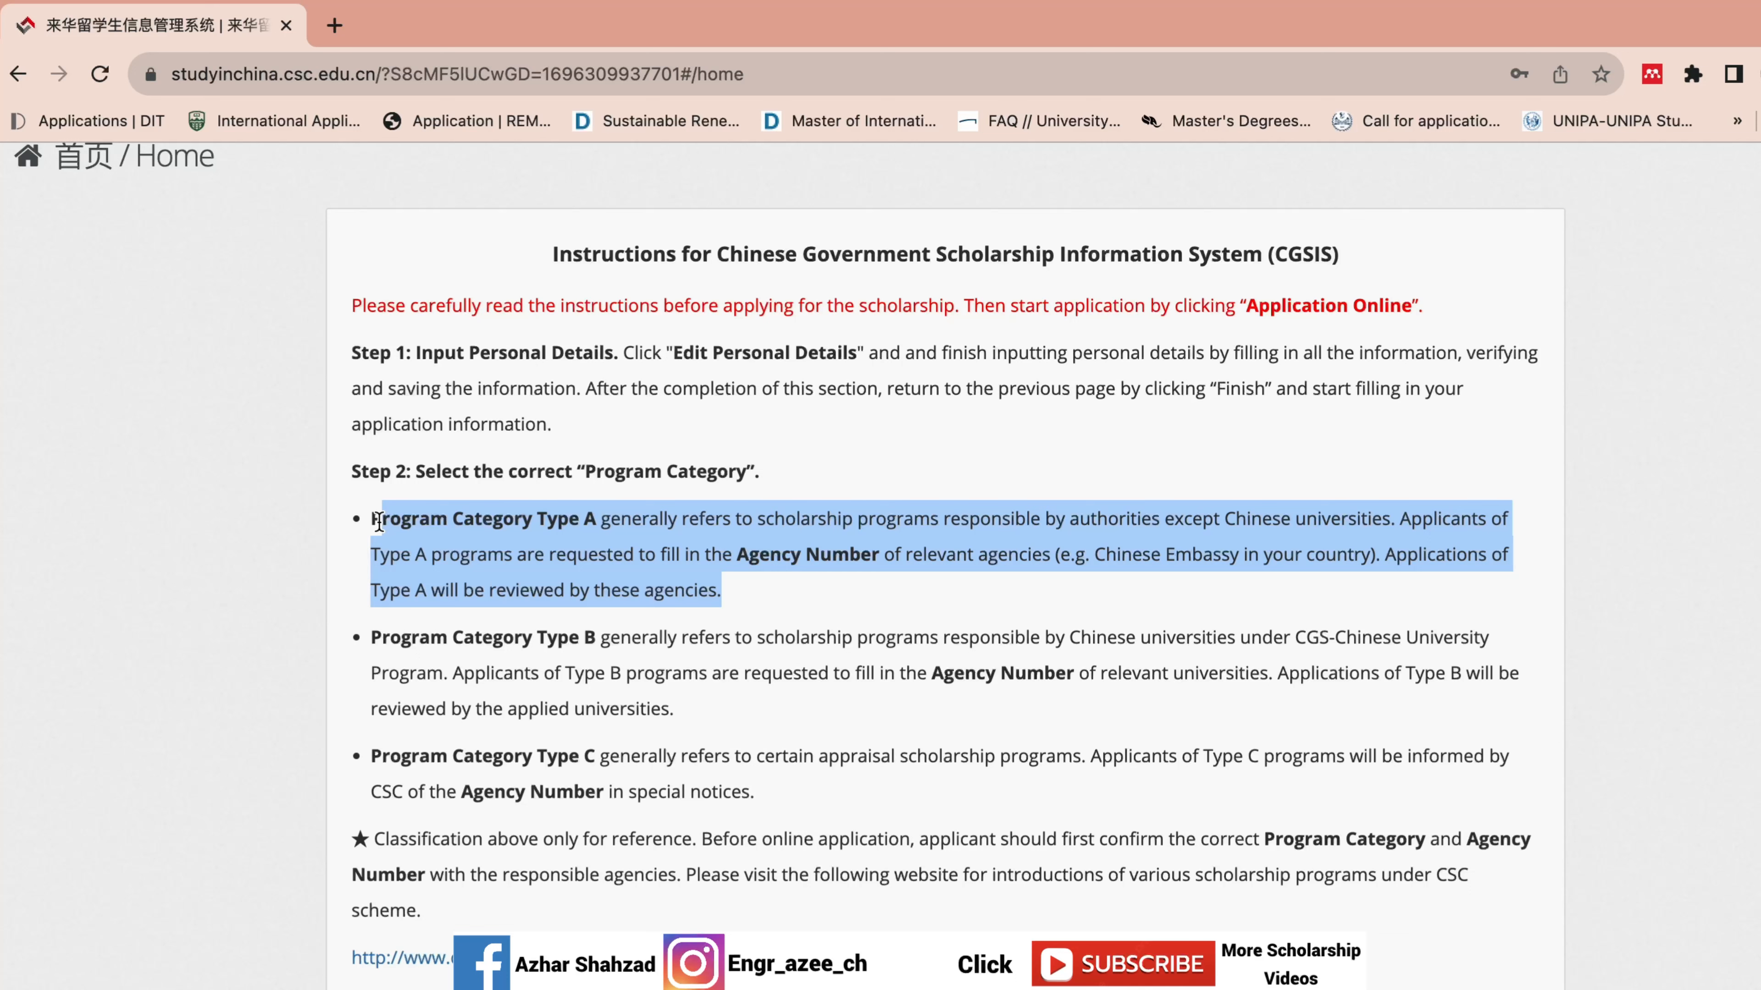
left_click(688, 708)
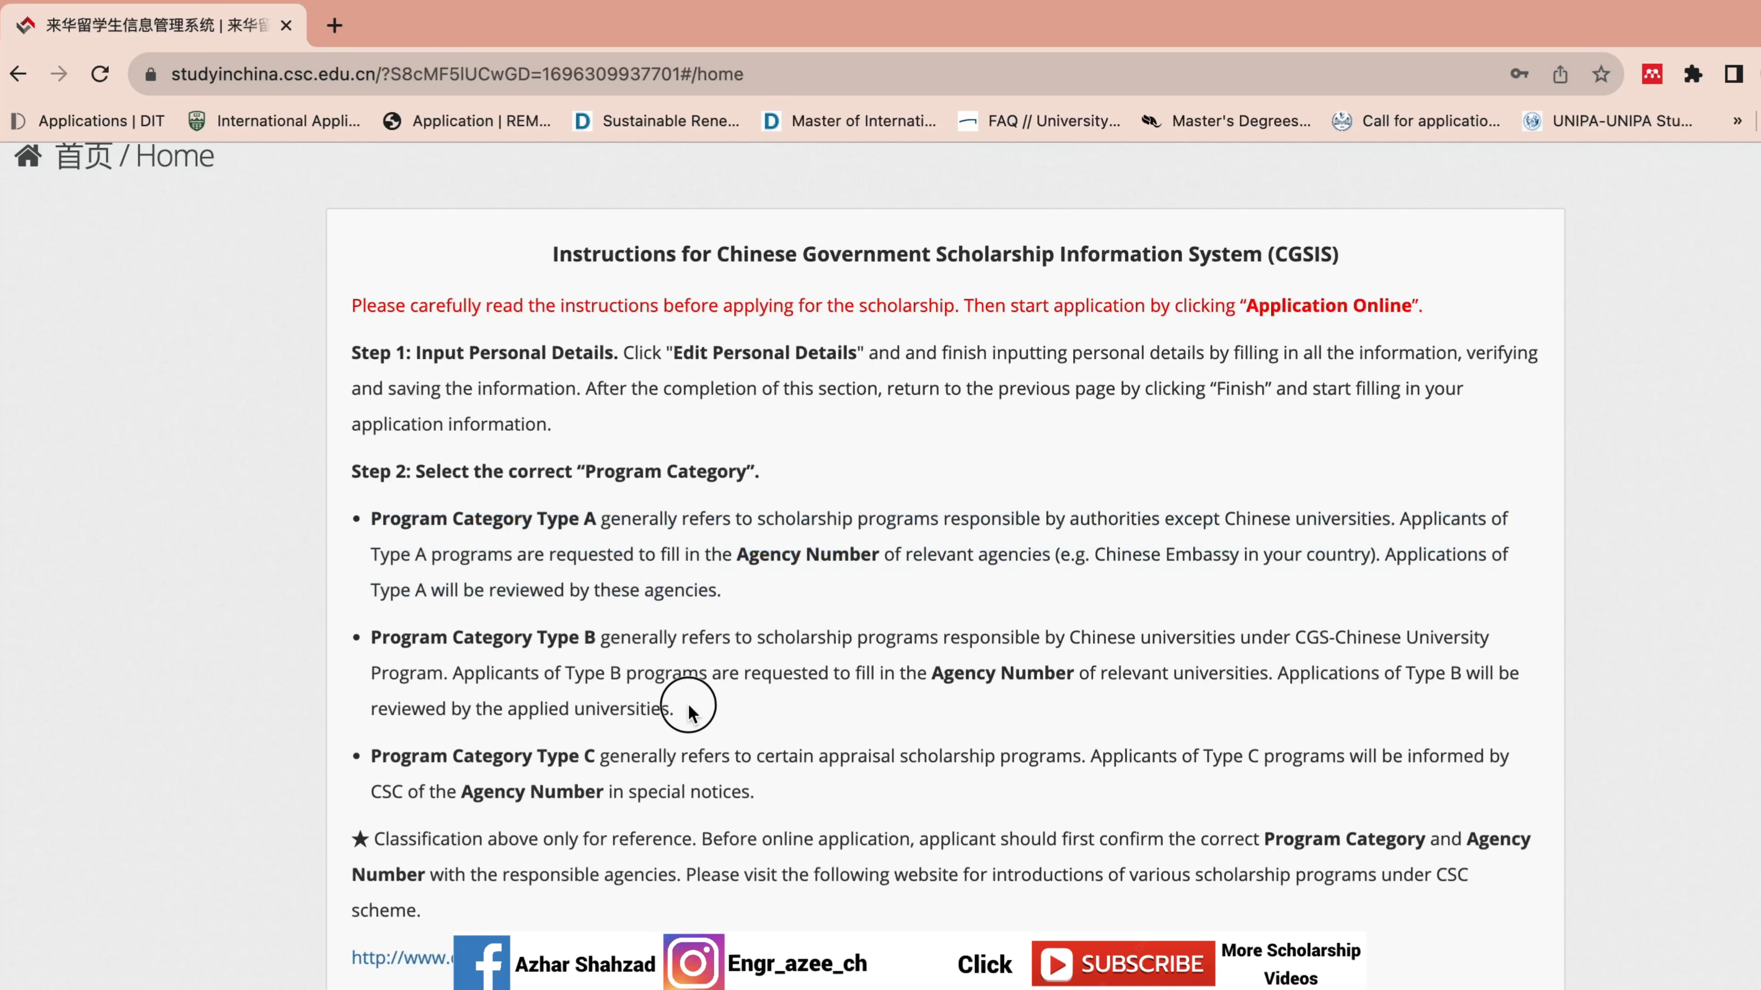
left_click_drag(688, 708, 369, 622)
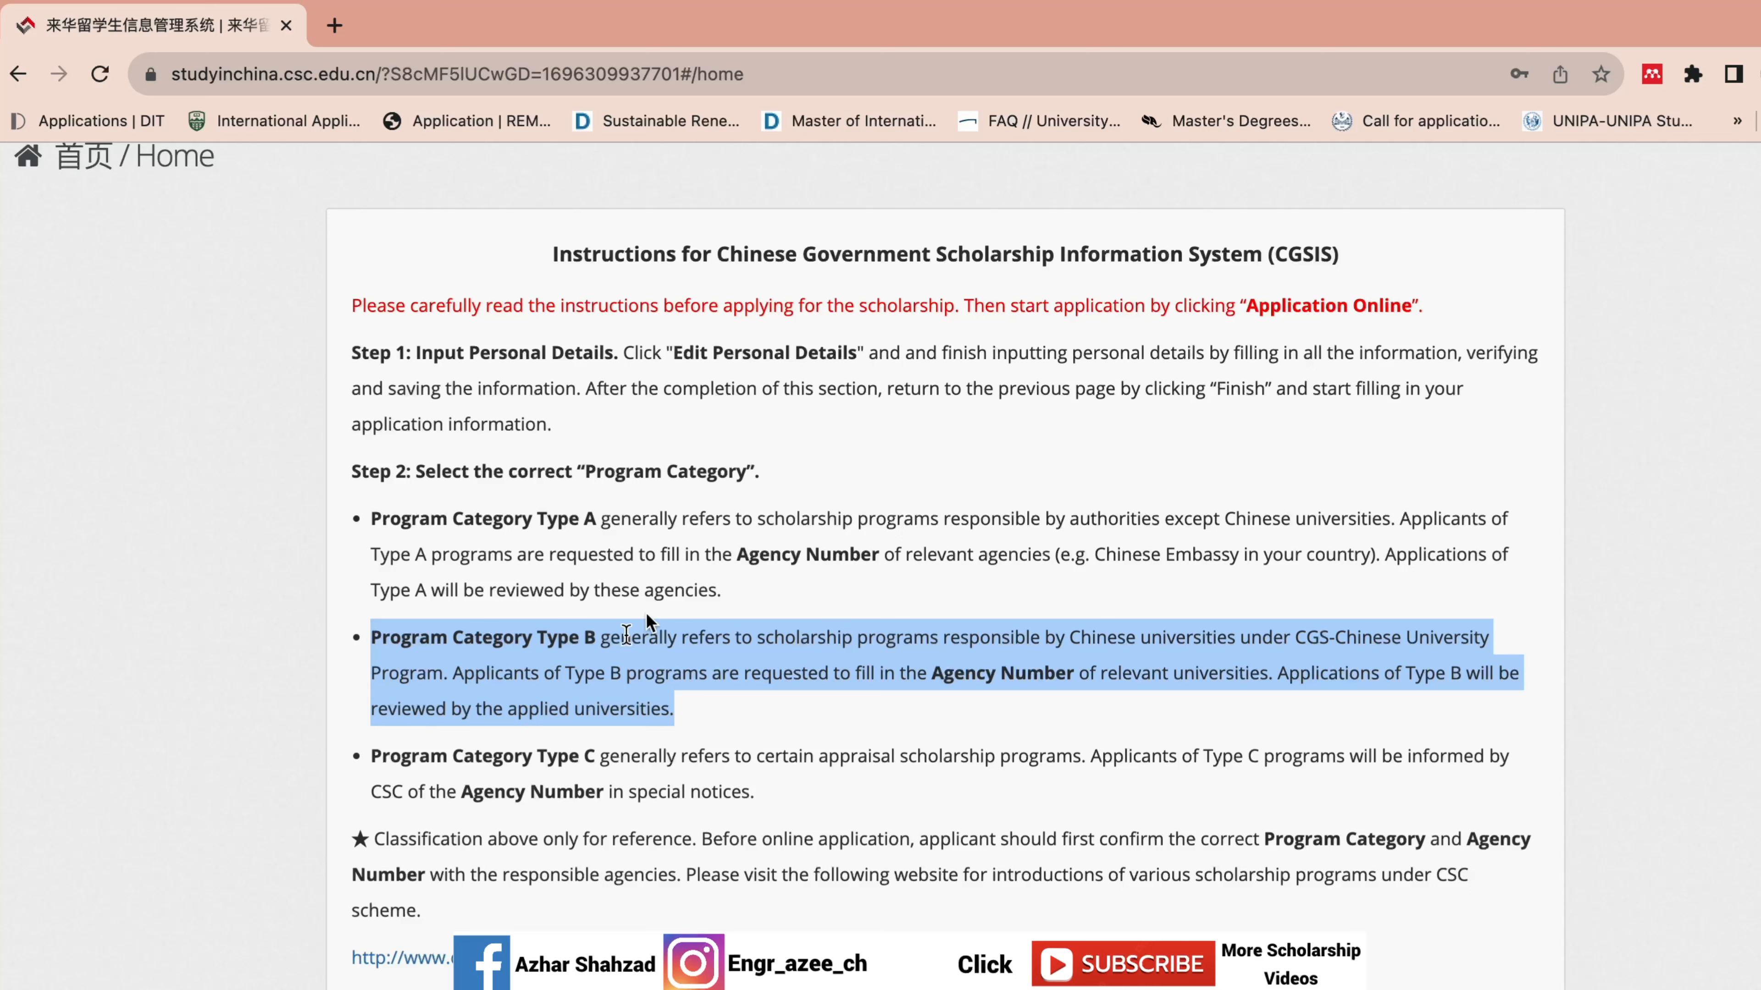
left_click_drag(755, 791, 365, 759)
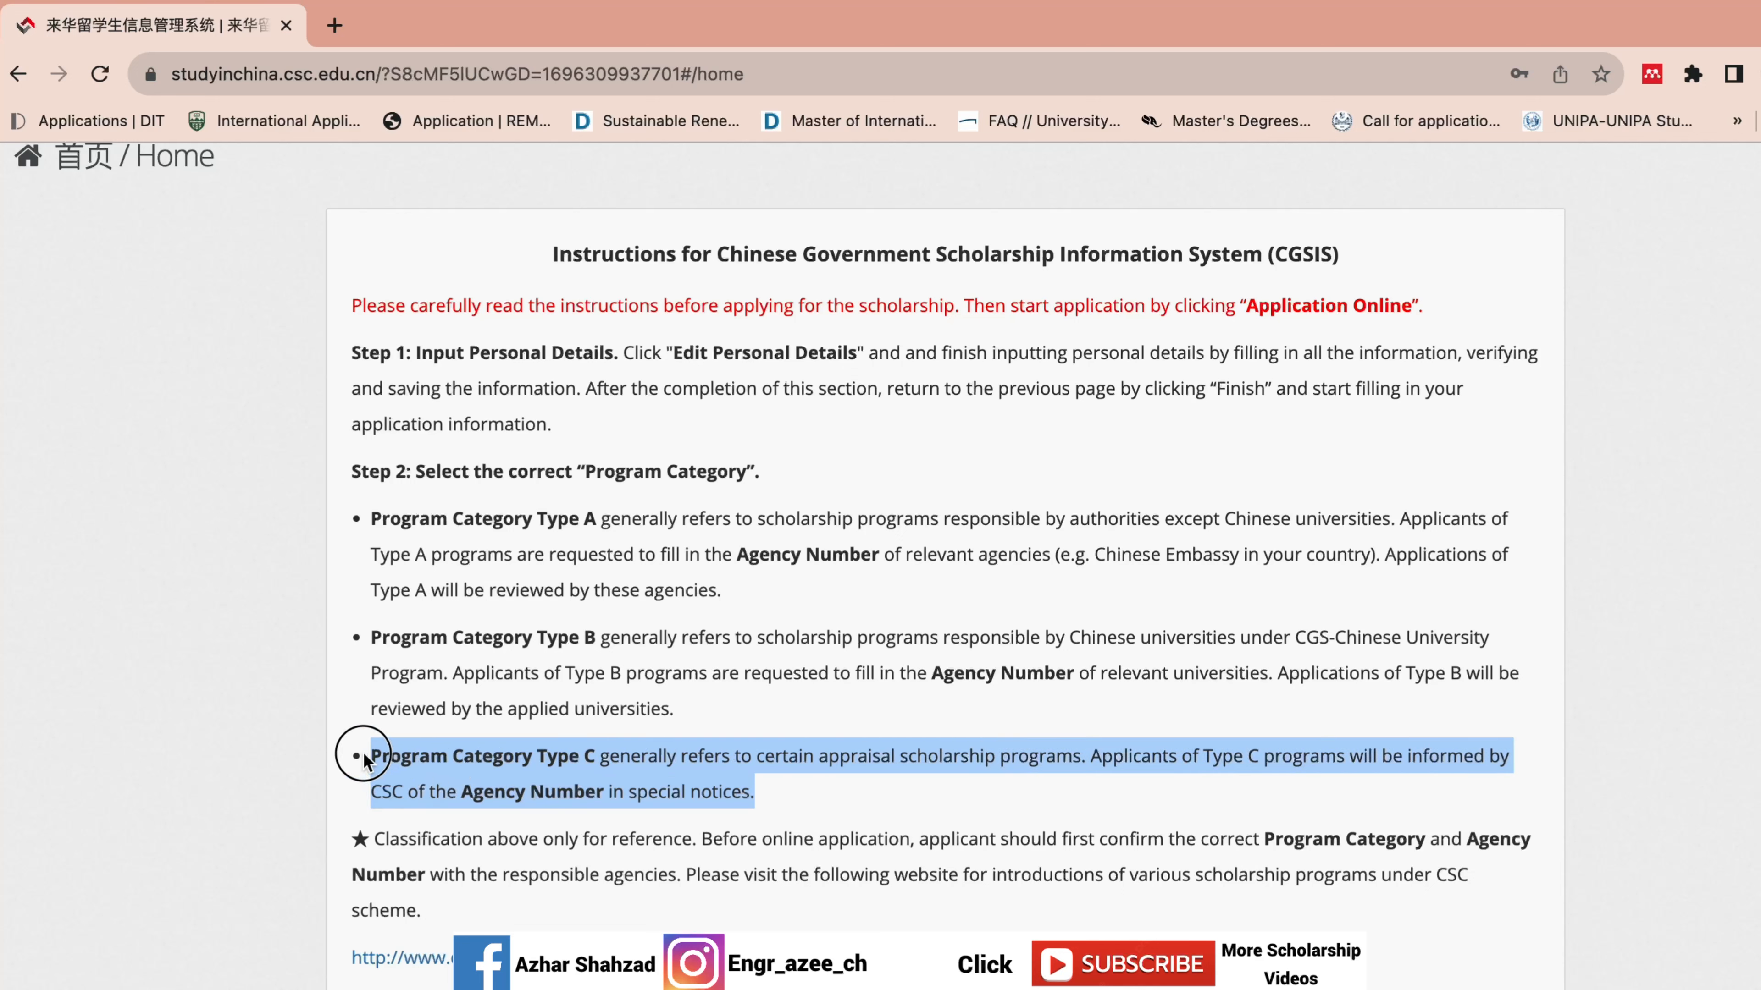
left_click(721, 721)
left_click_drag(704, 708, 367, 517)
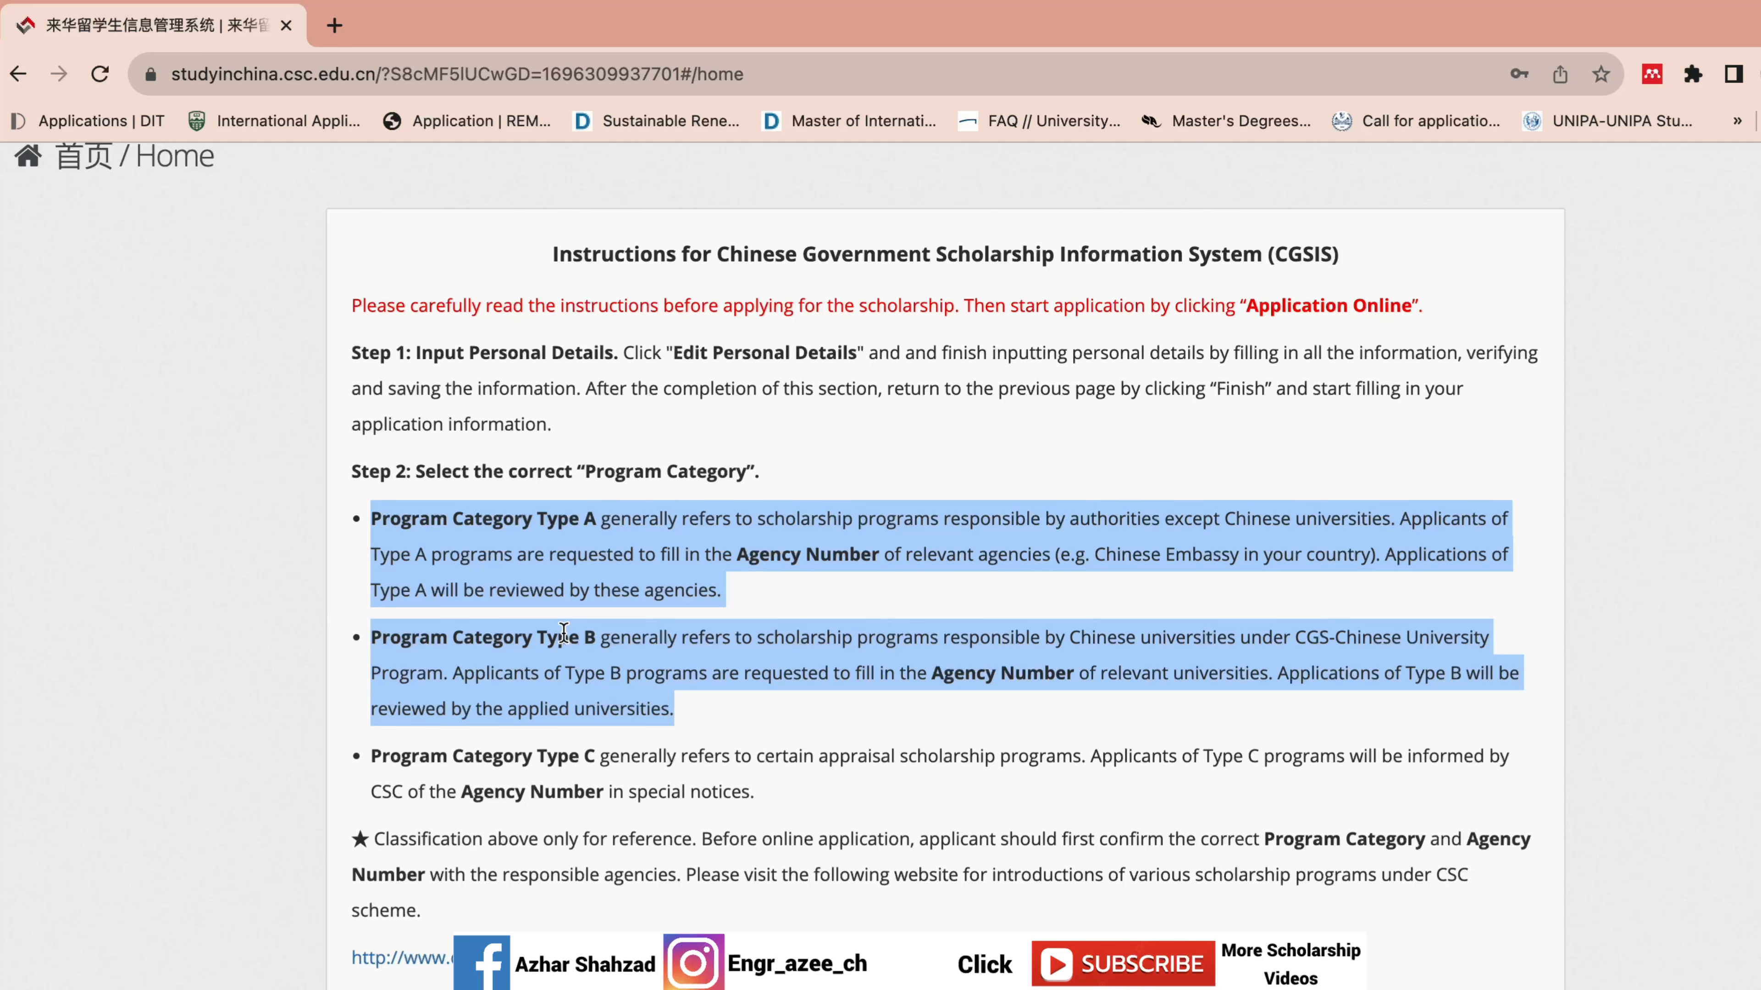
scroll(1641, 678, "down", 5)
scroll(1478, 832, "down", 6)
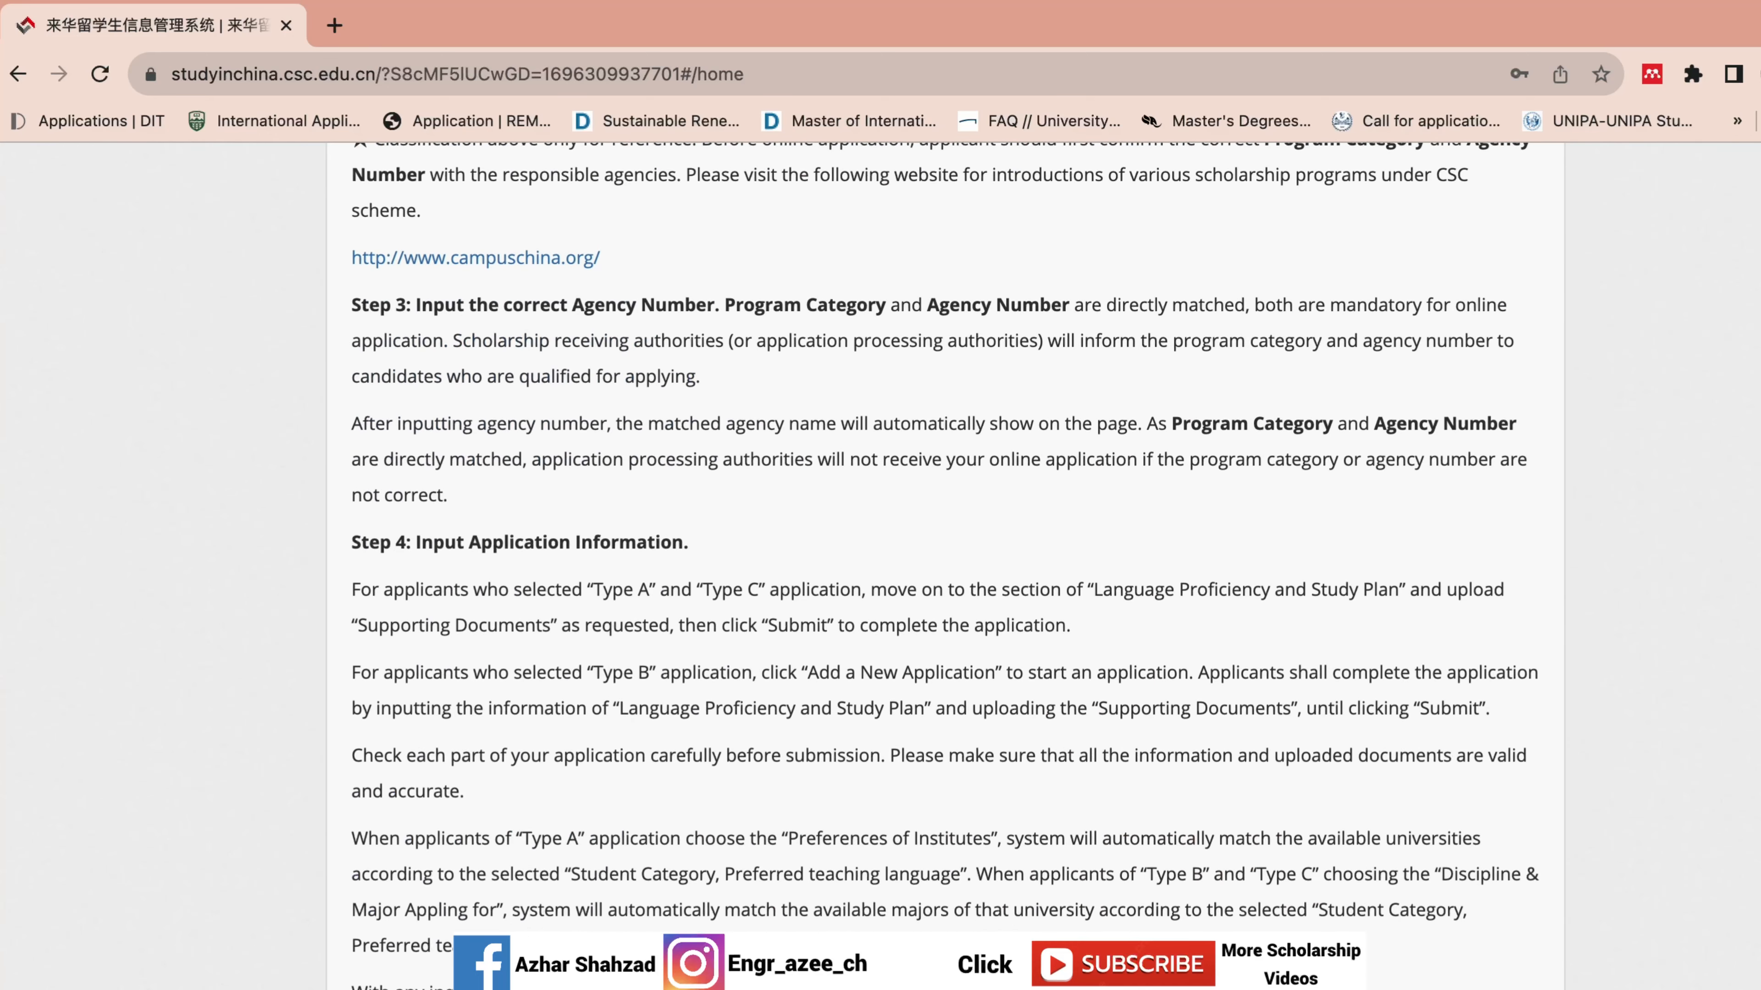
scroll(945, 565, "down", 10)
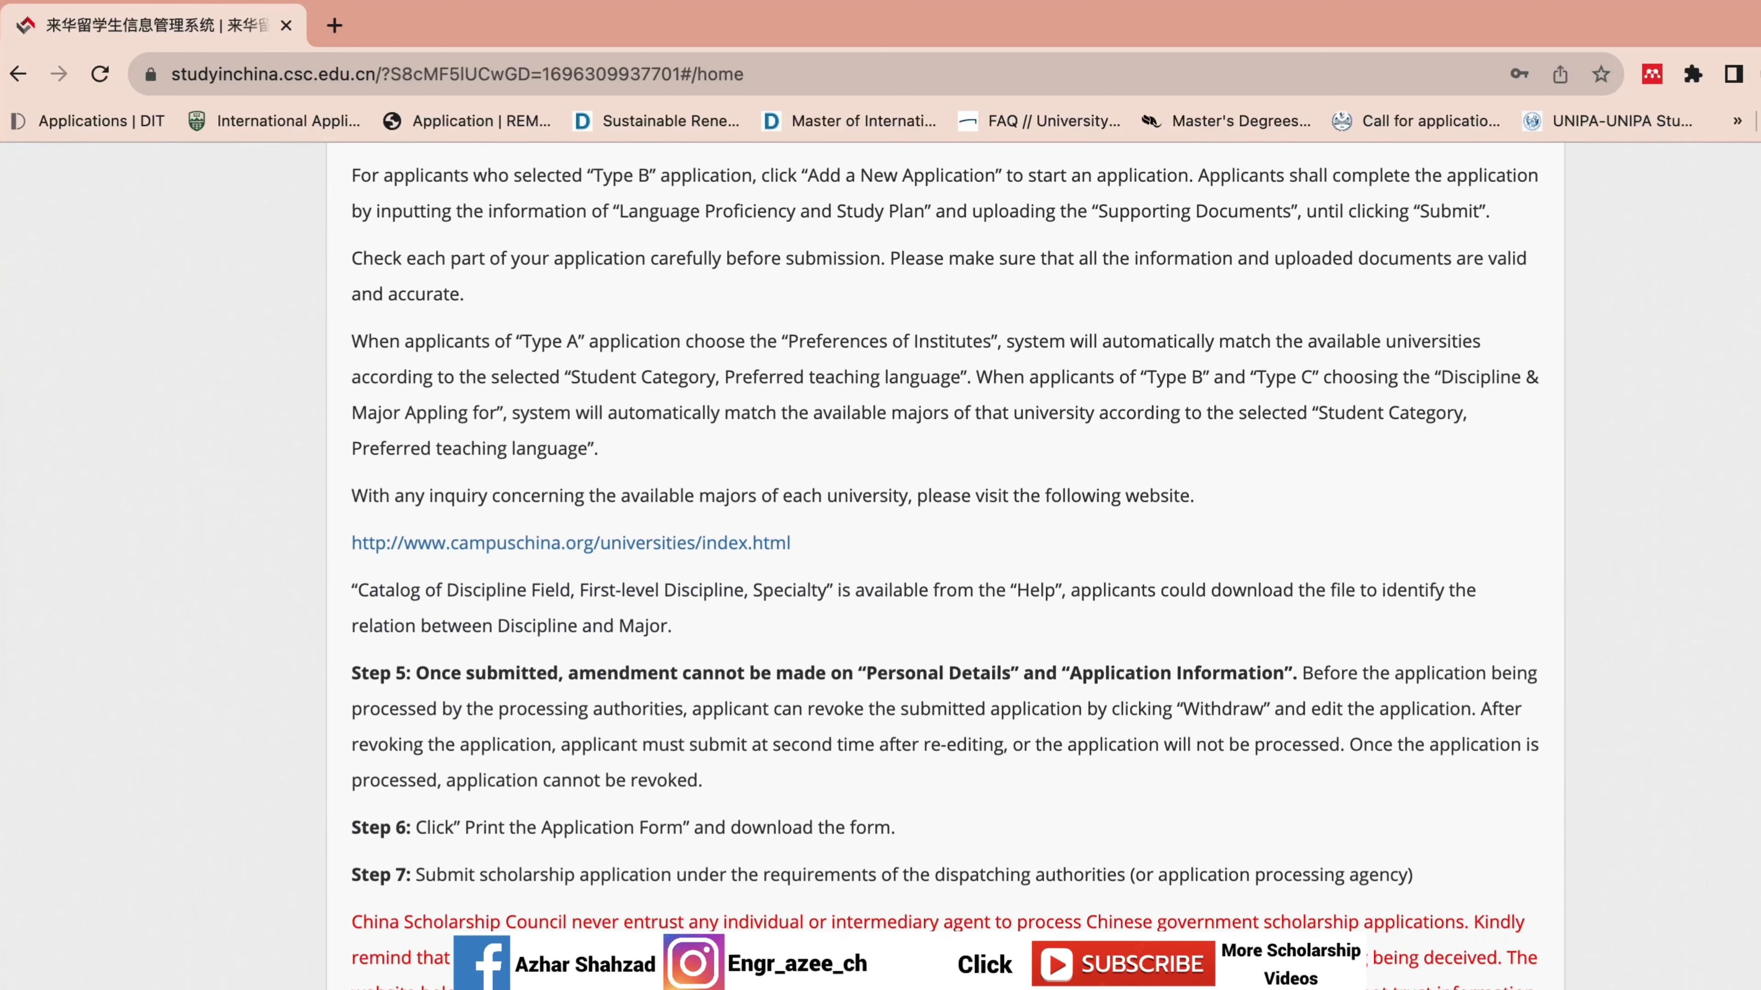
scroll(944, 565, "down", 3)
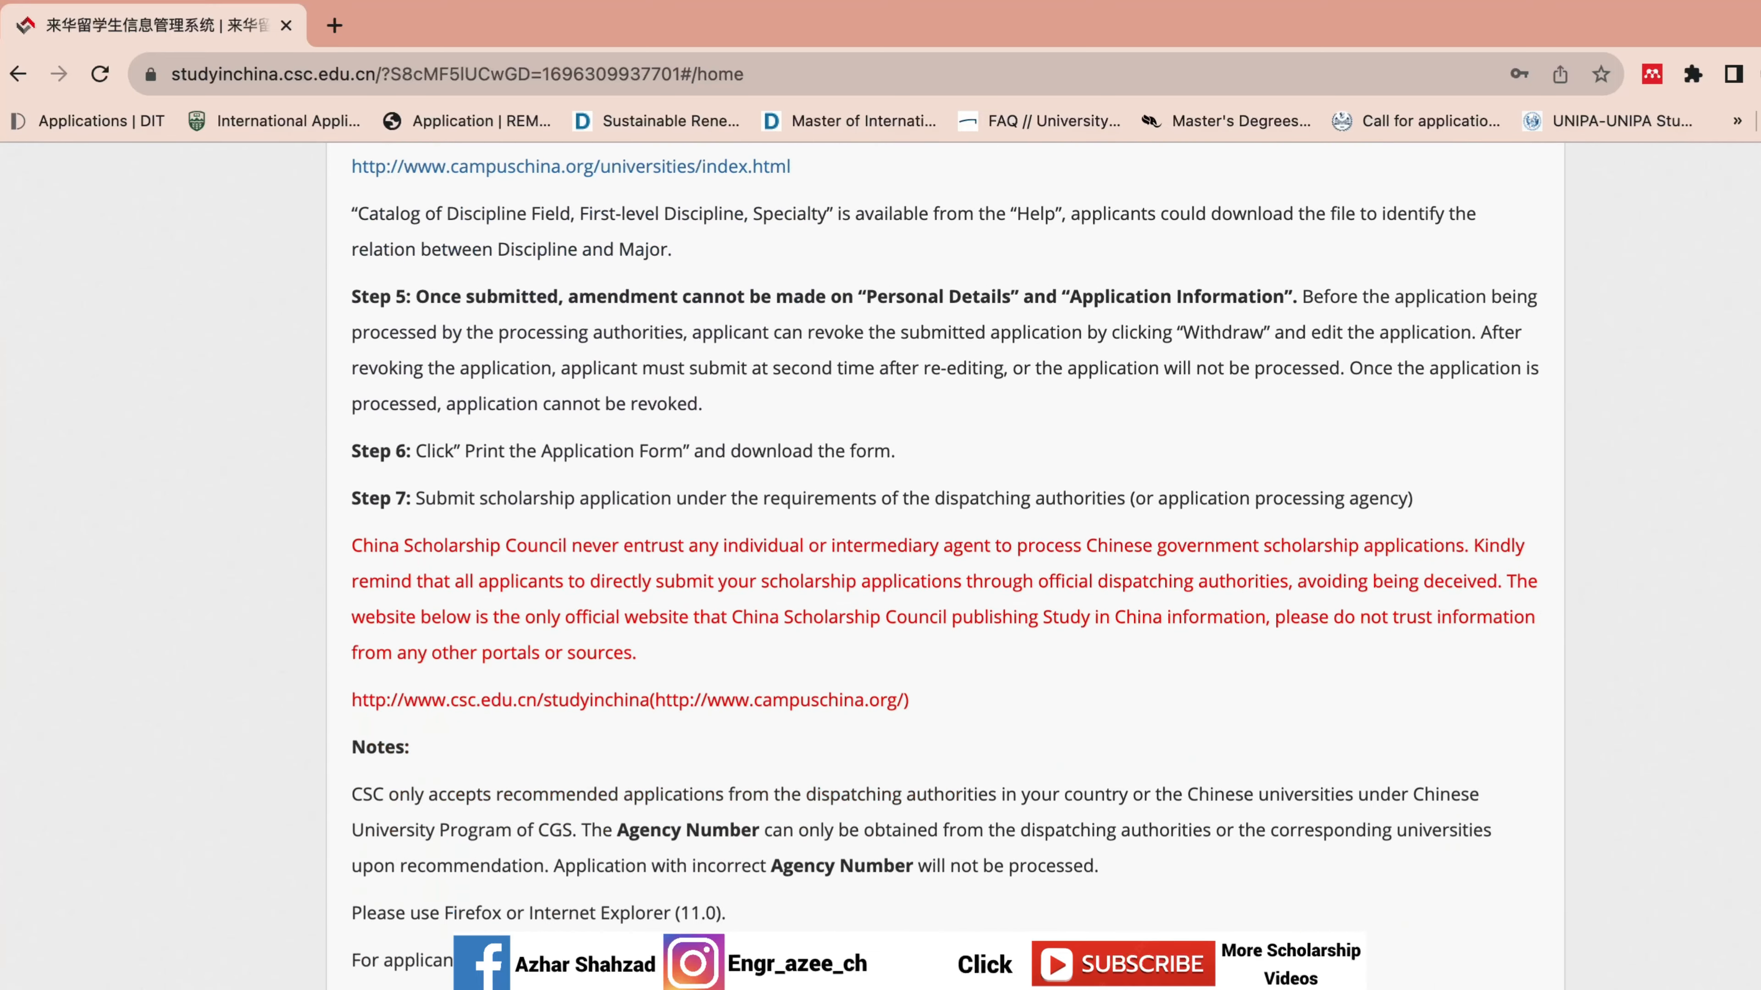
scroll(945, 565, "up", 20)
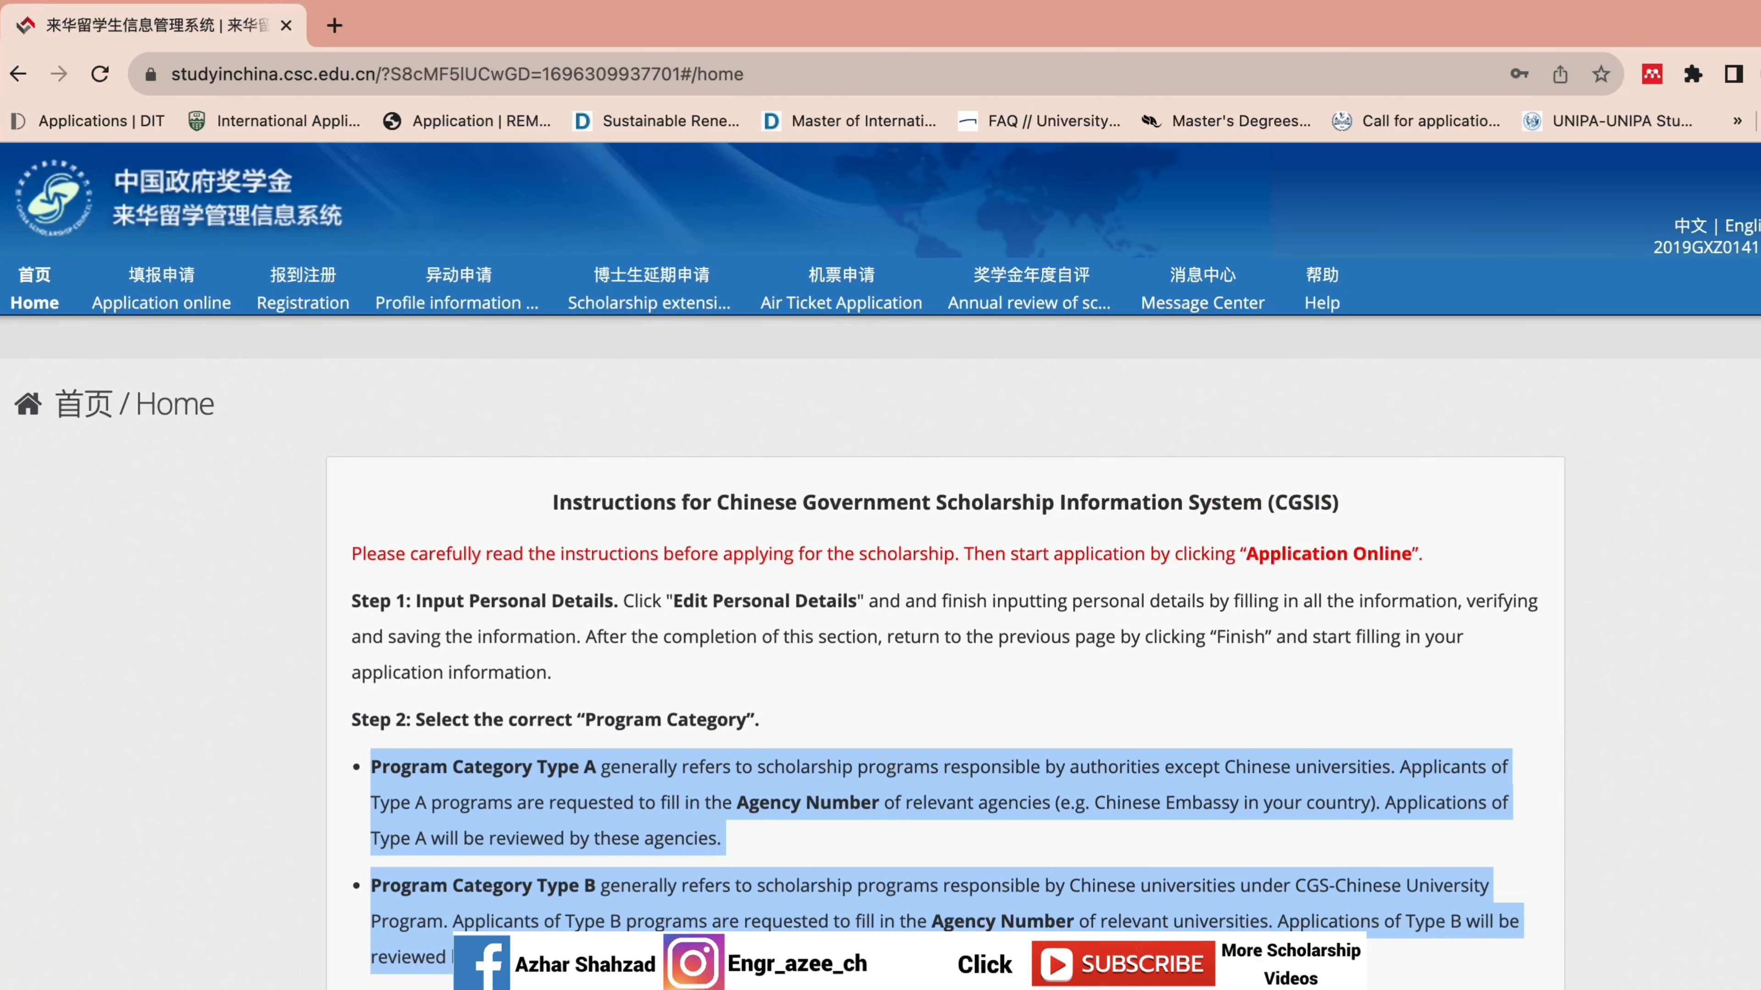
left_click(949, 455)
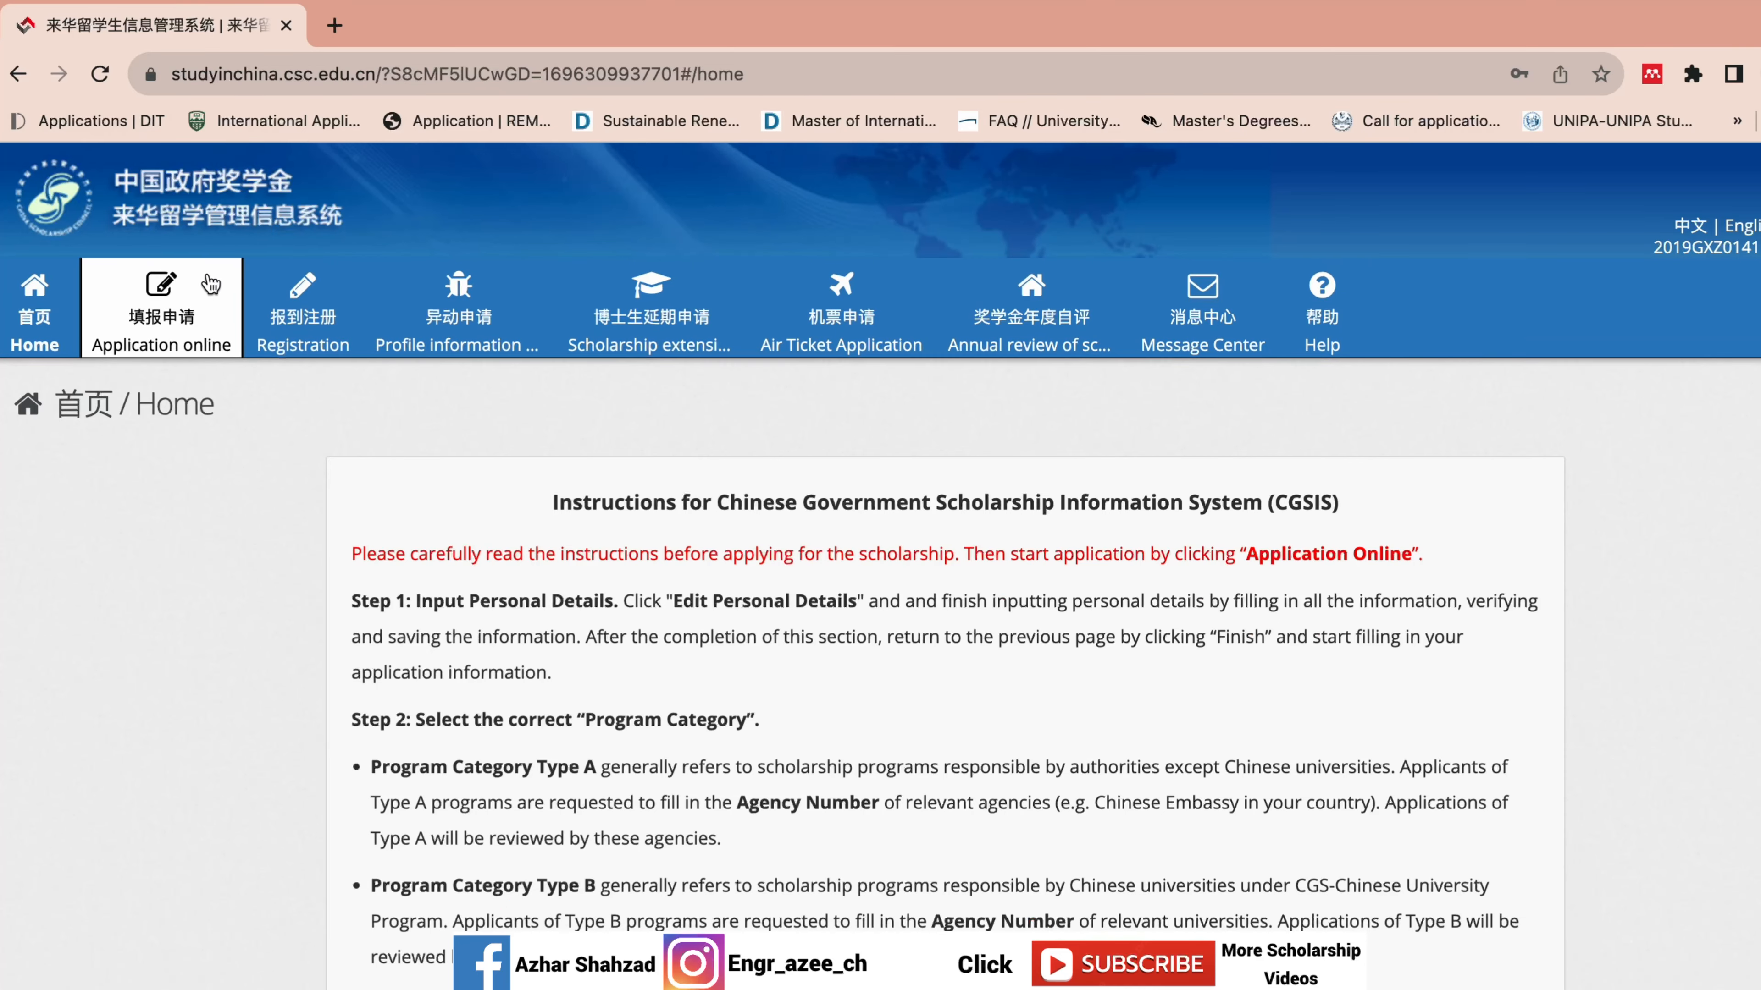
Go to Application online and open Edit Personal Details.
left_click(208, 284)
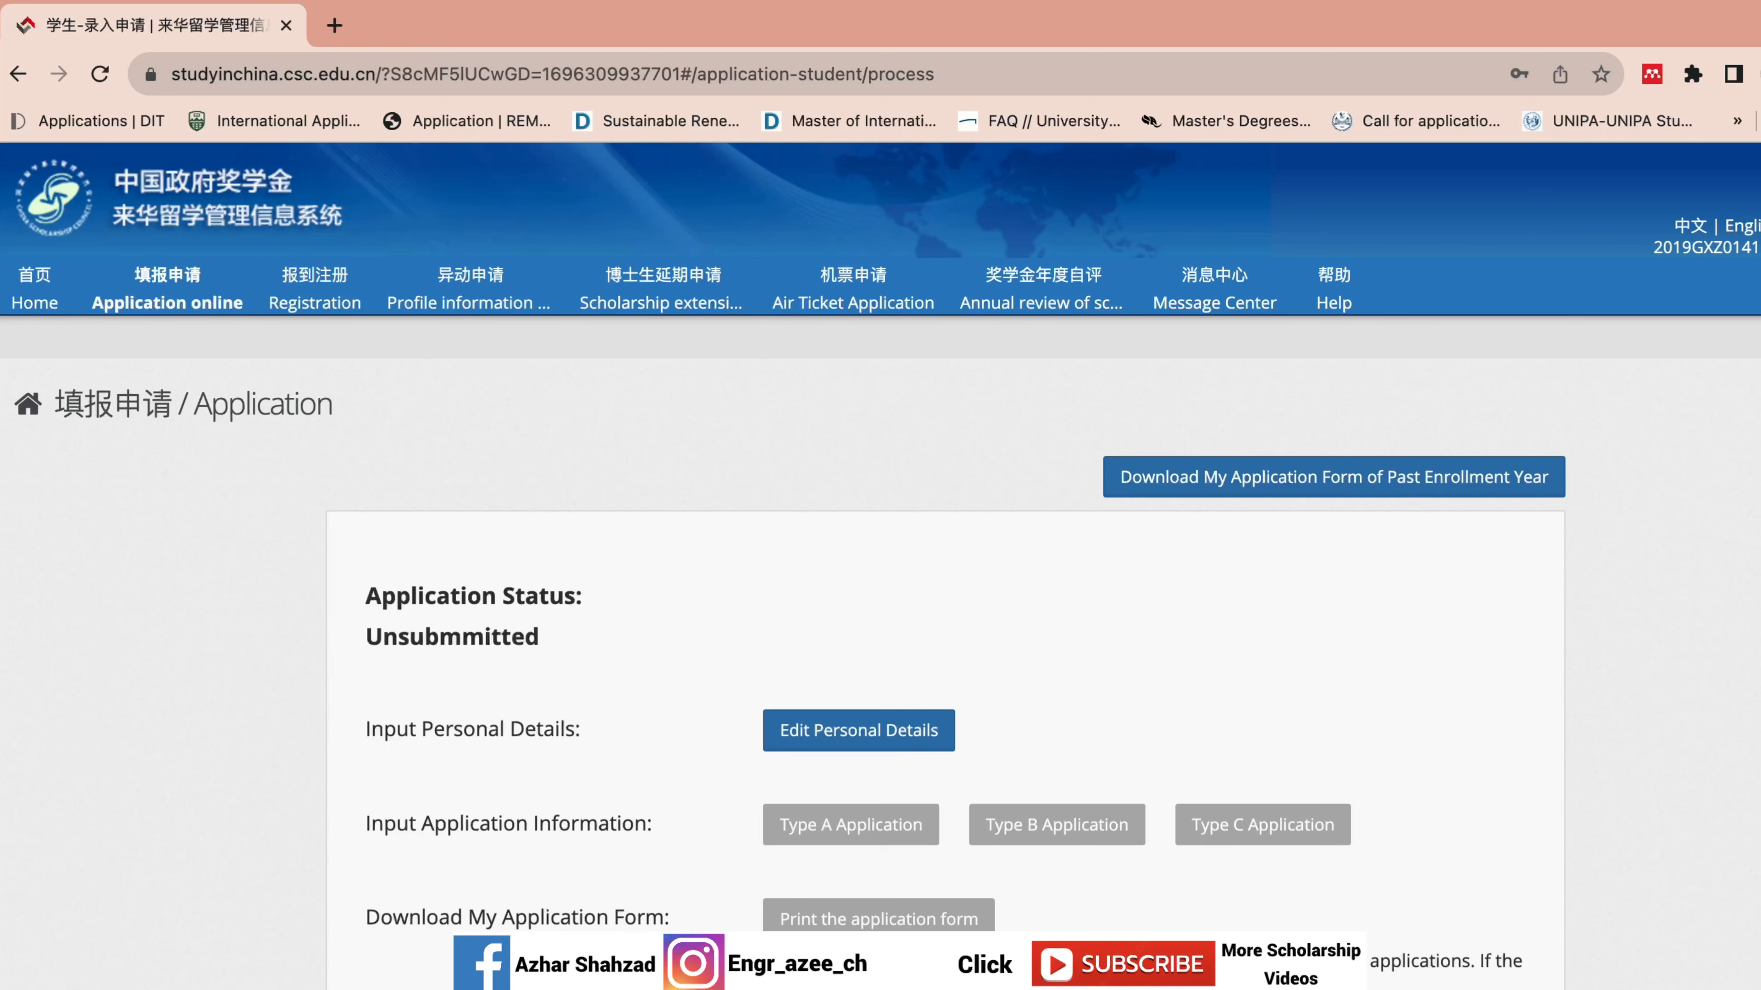
scroll(1502, 619, "down", 1)
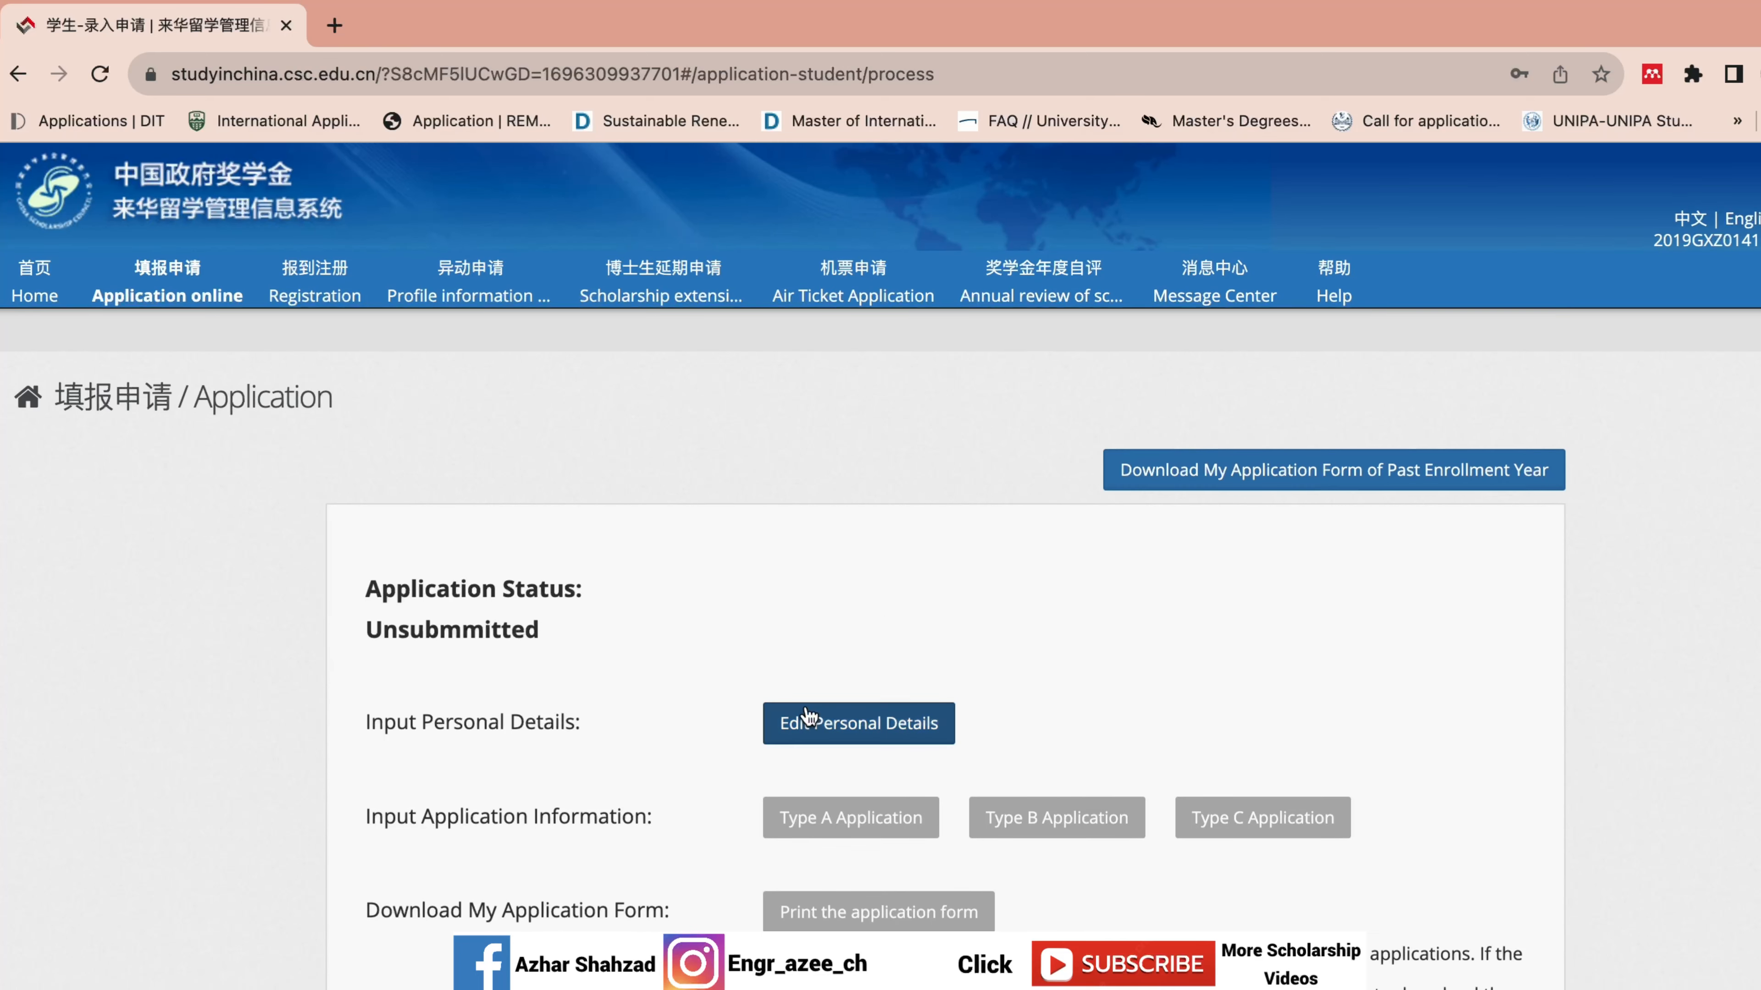
left_click(800, 723)
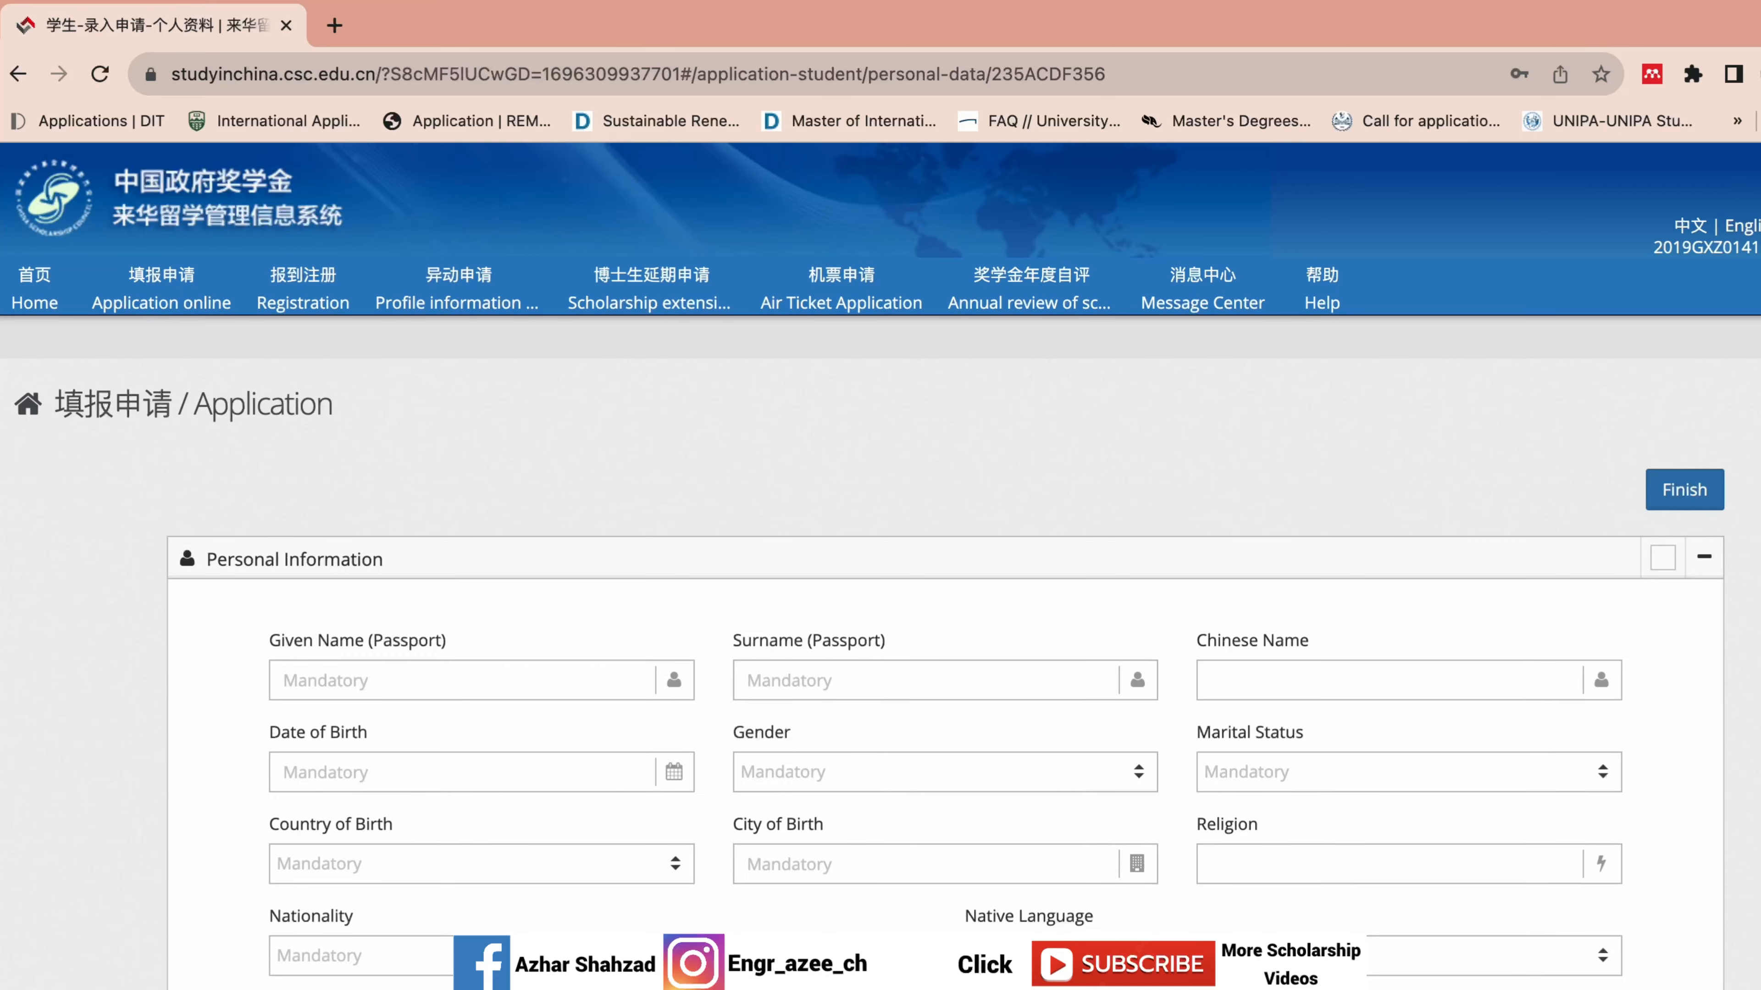
Enter the applicant's passport given name and surname.
scroll(880, 566, "down", 15)
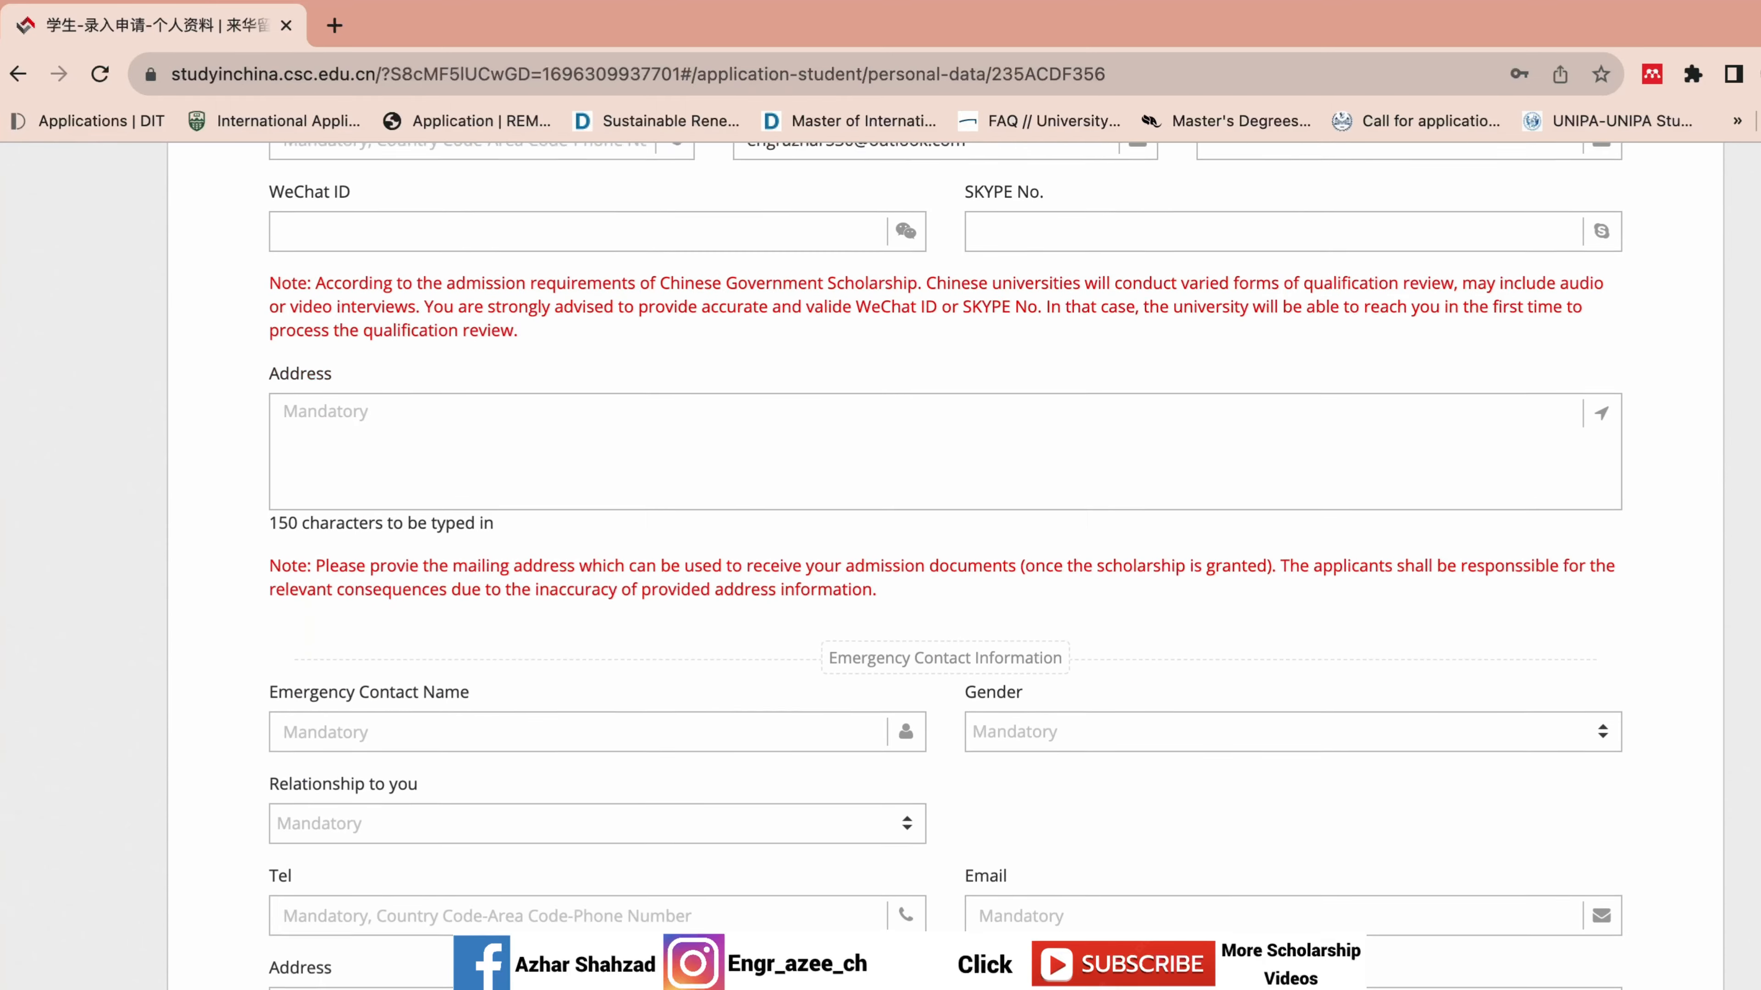
scroll(881, 565, "up", 15)
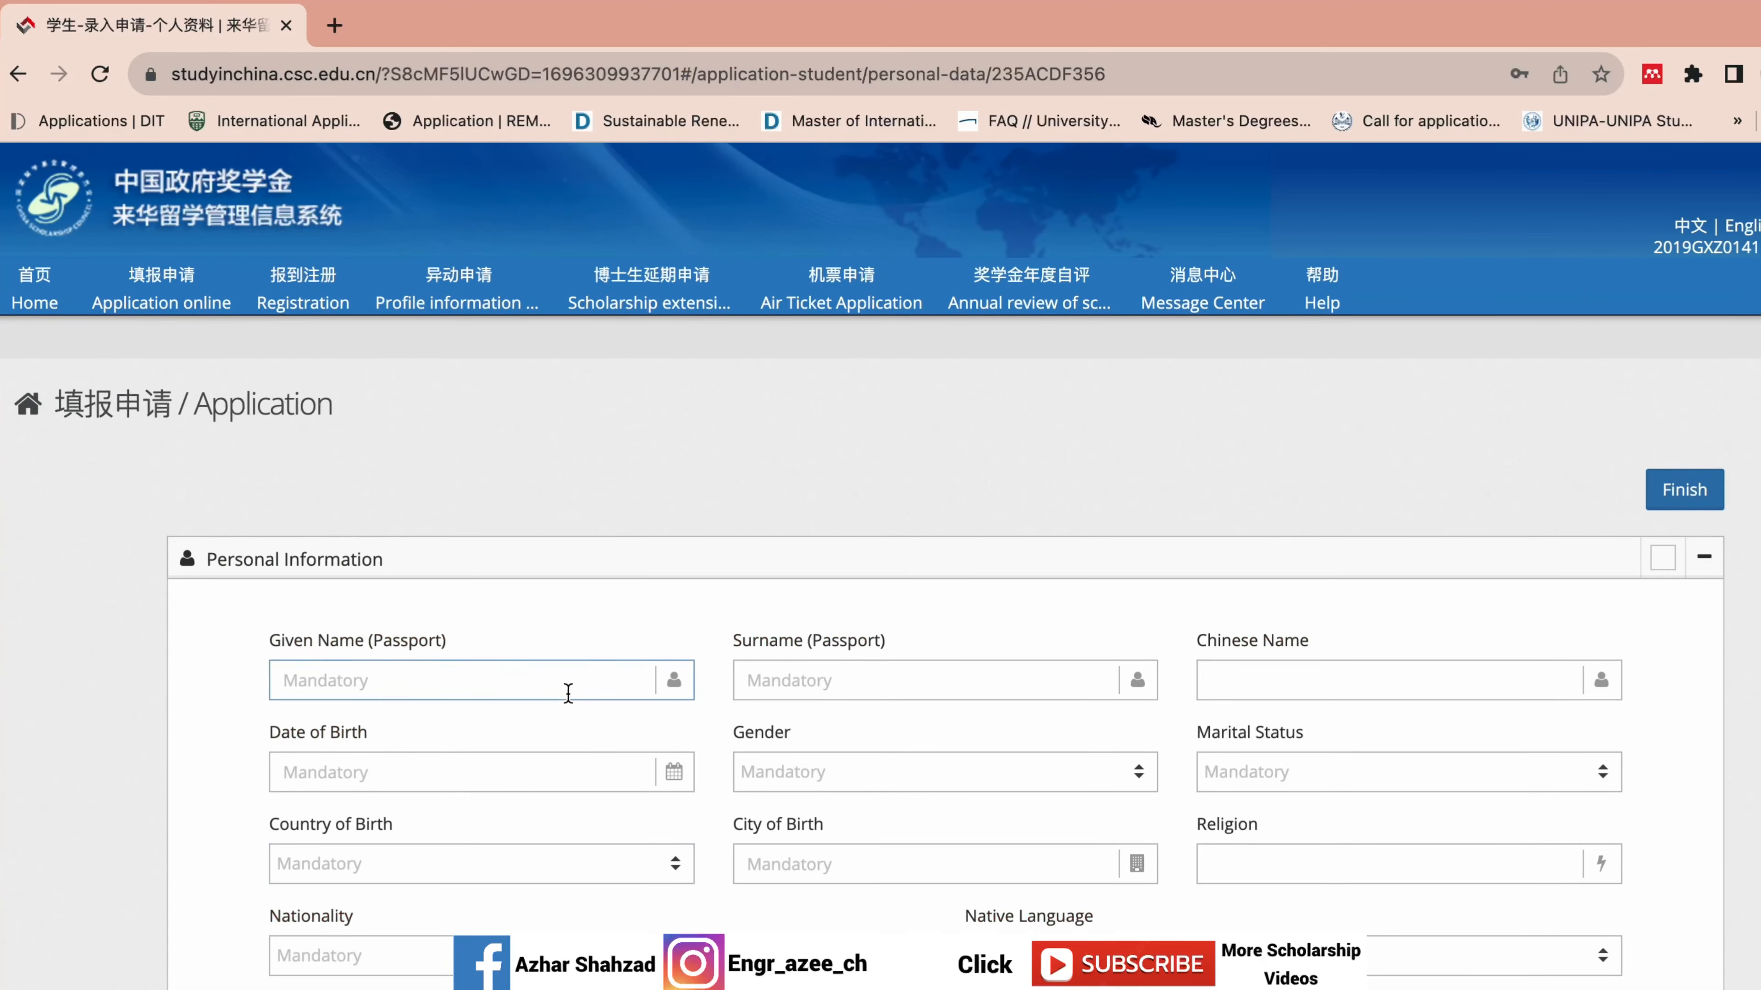
left_click(566, 693)
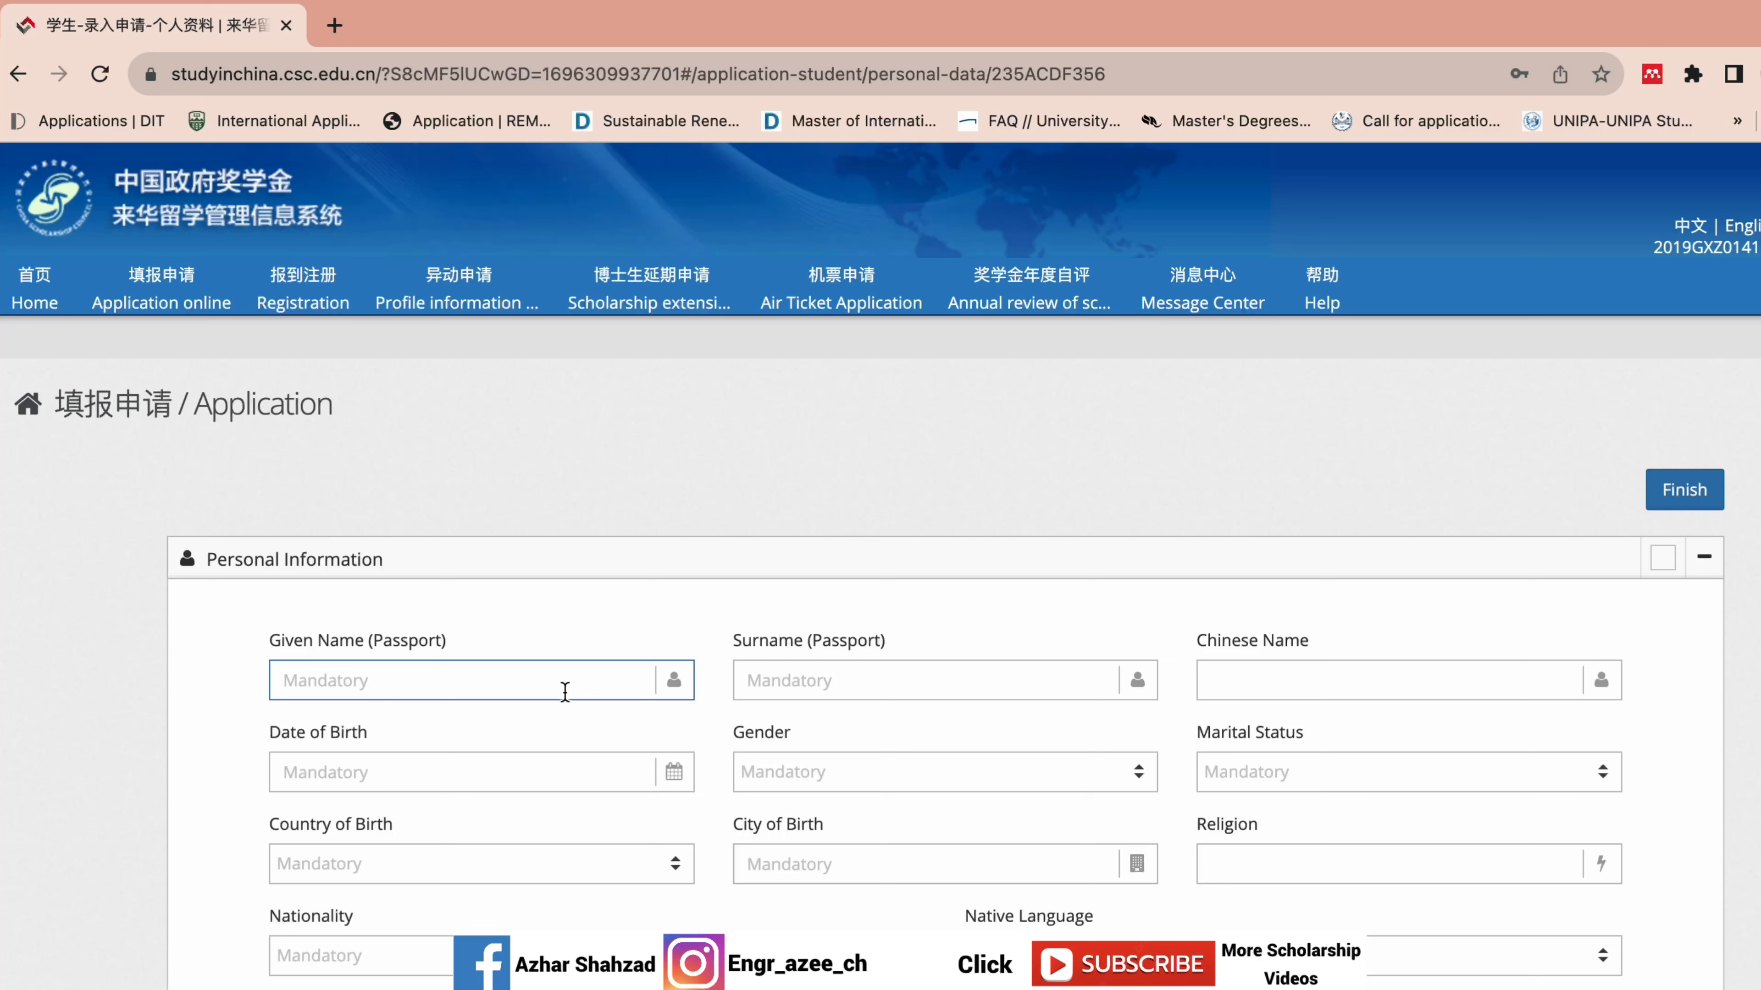
left_click(880, 674)
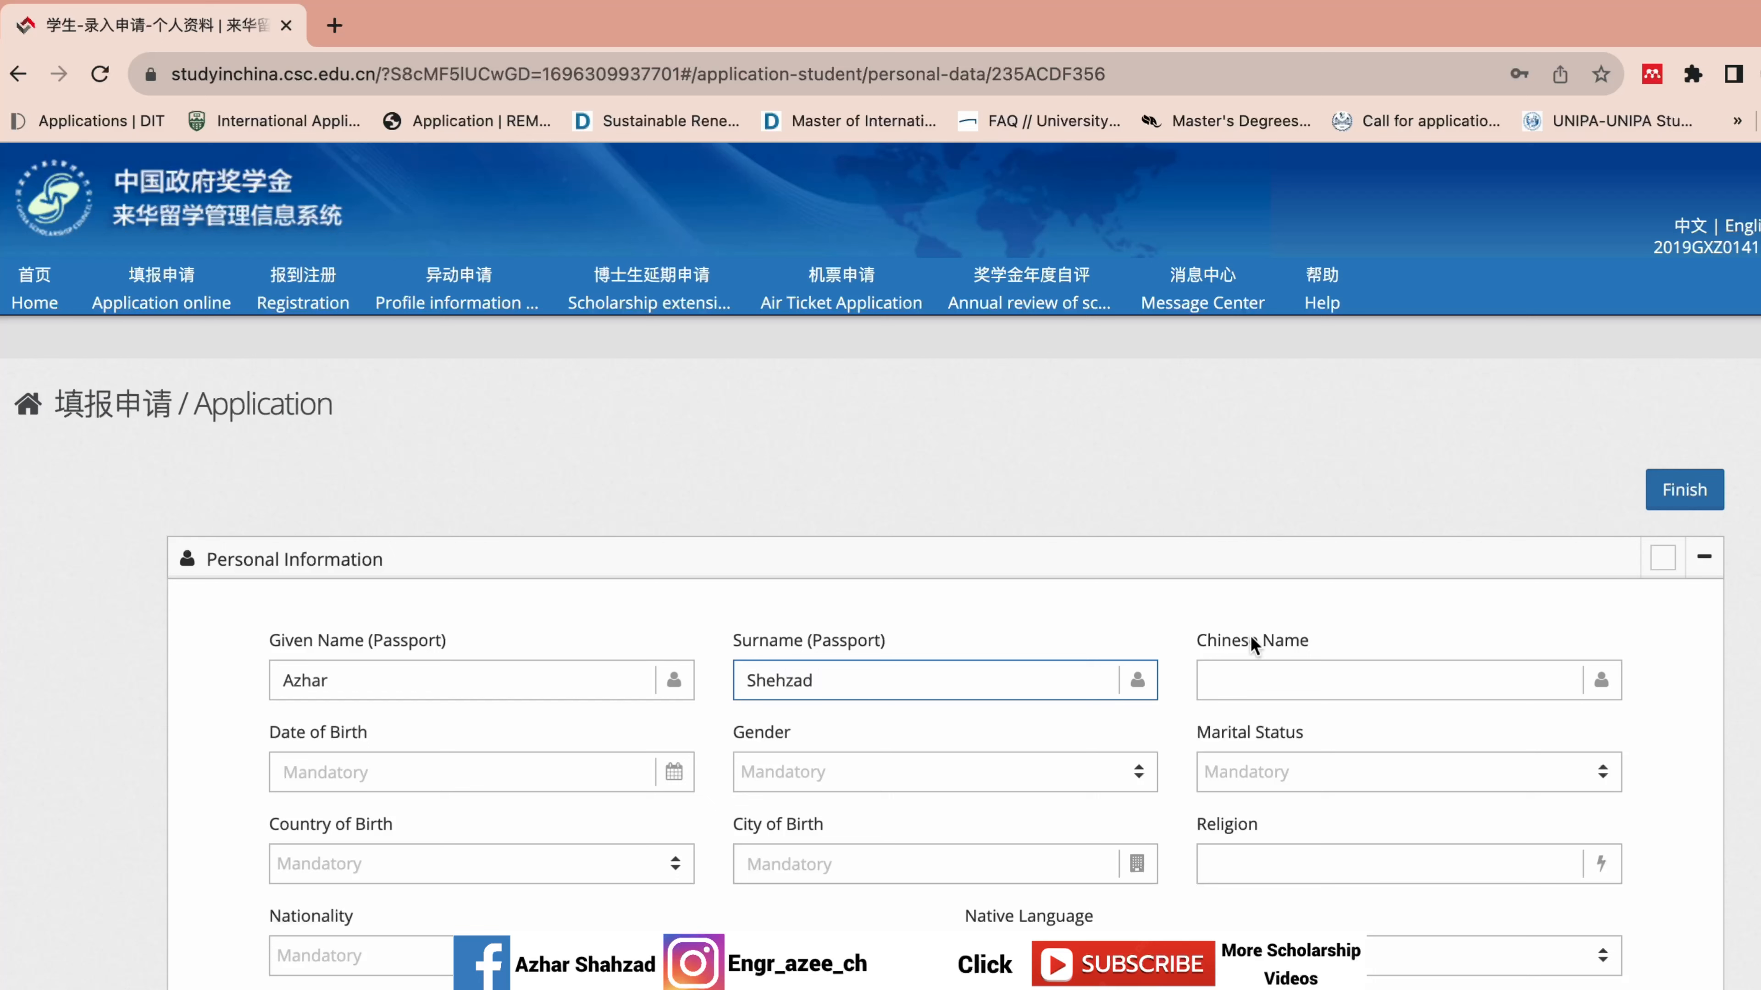
Enter the applicant's three-character Chinese name using the Pinyin input method.
left_click(1310, 677)
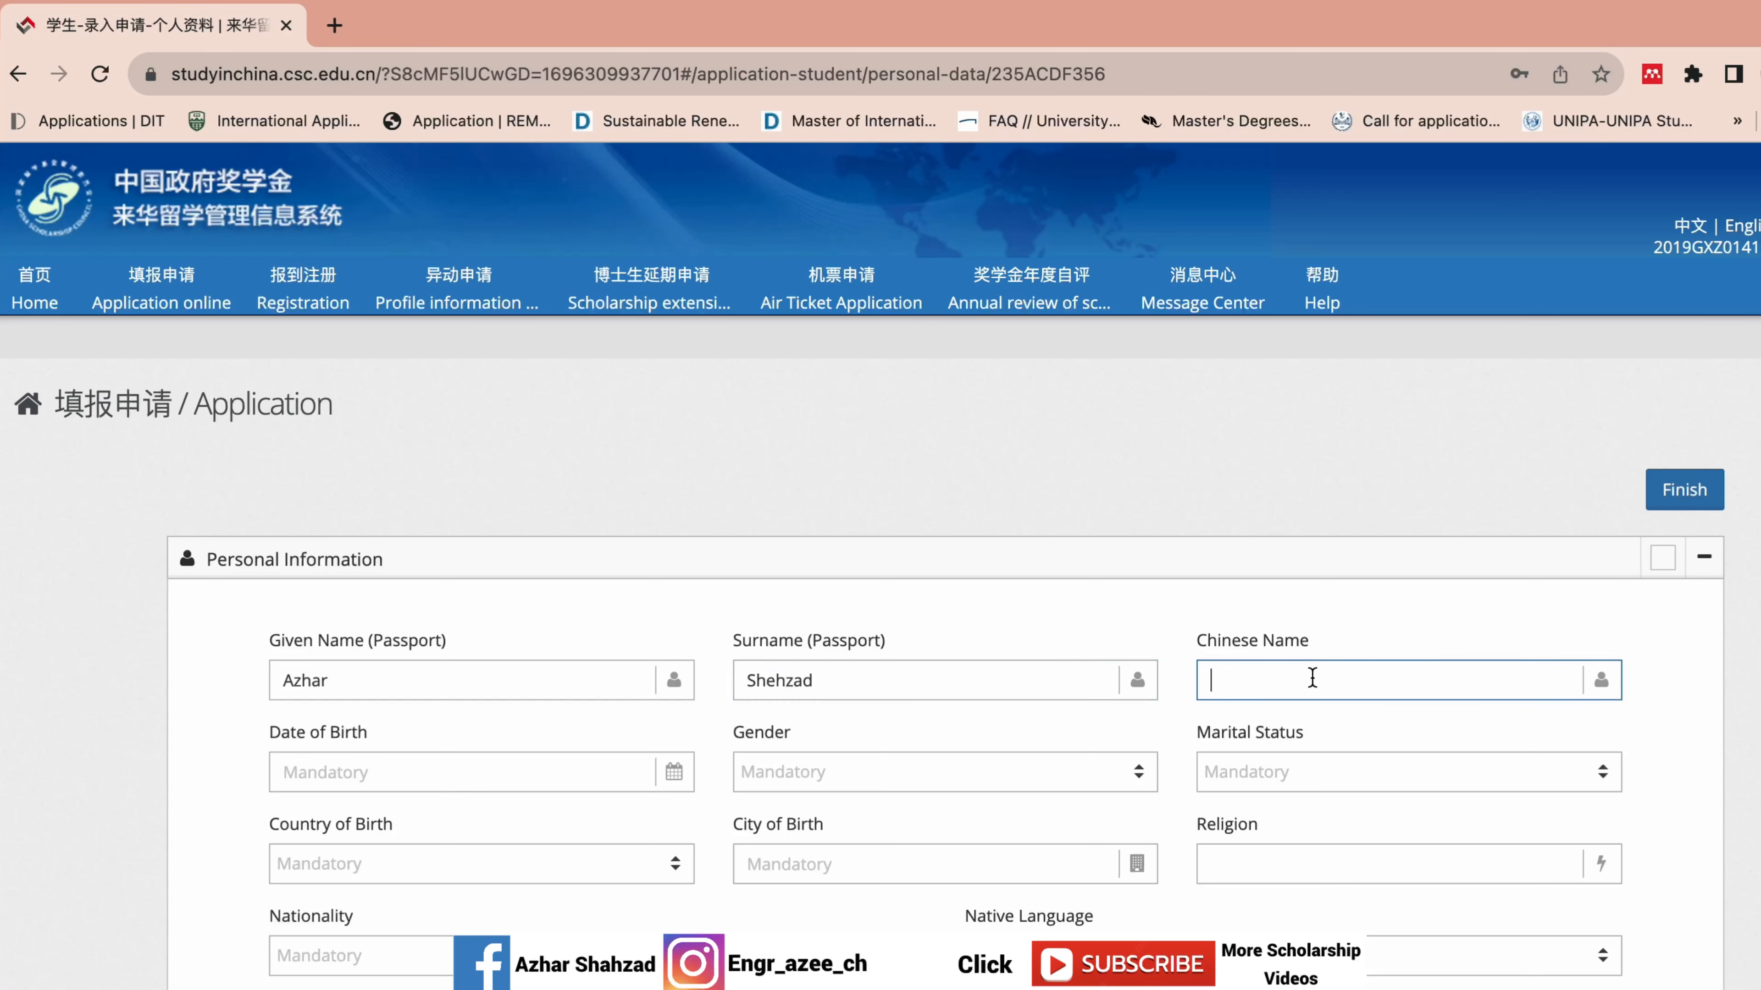
key("ctrl+space")
type("a")
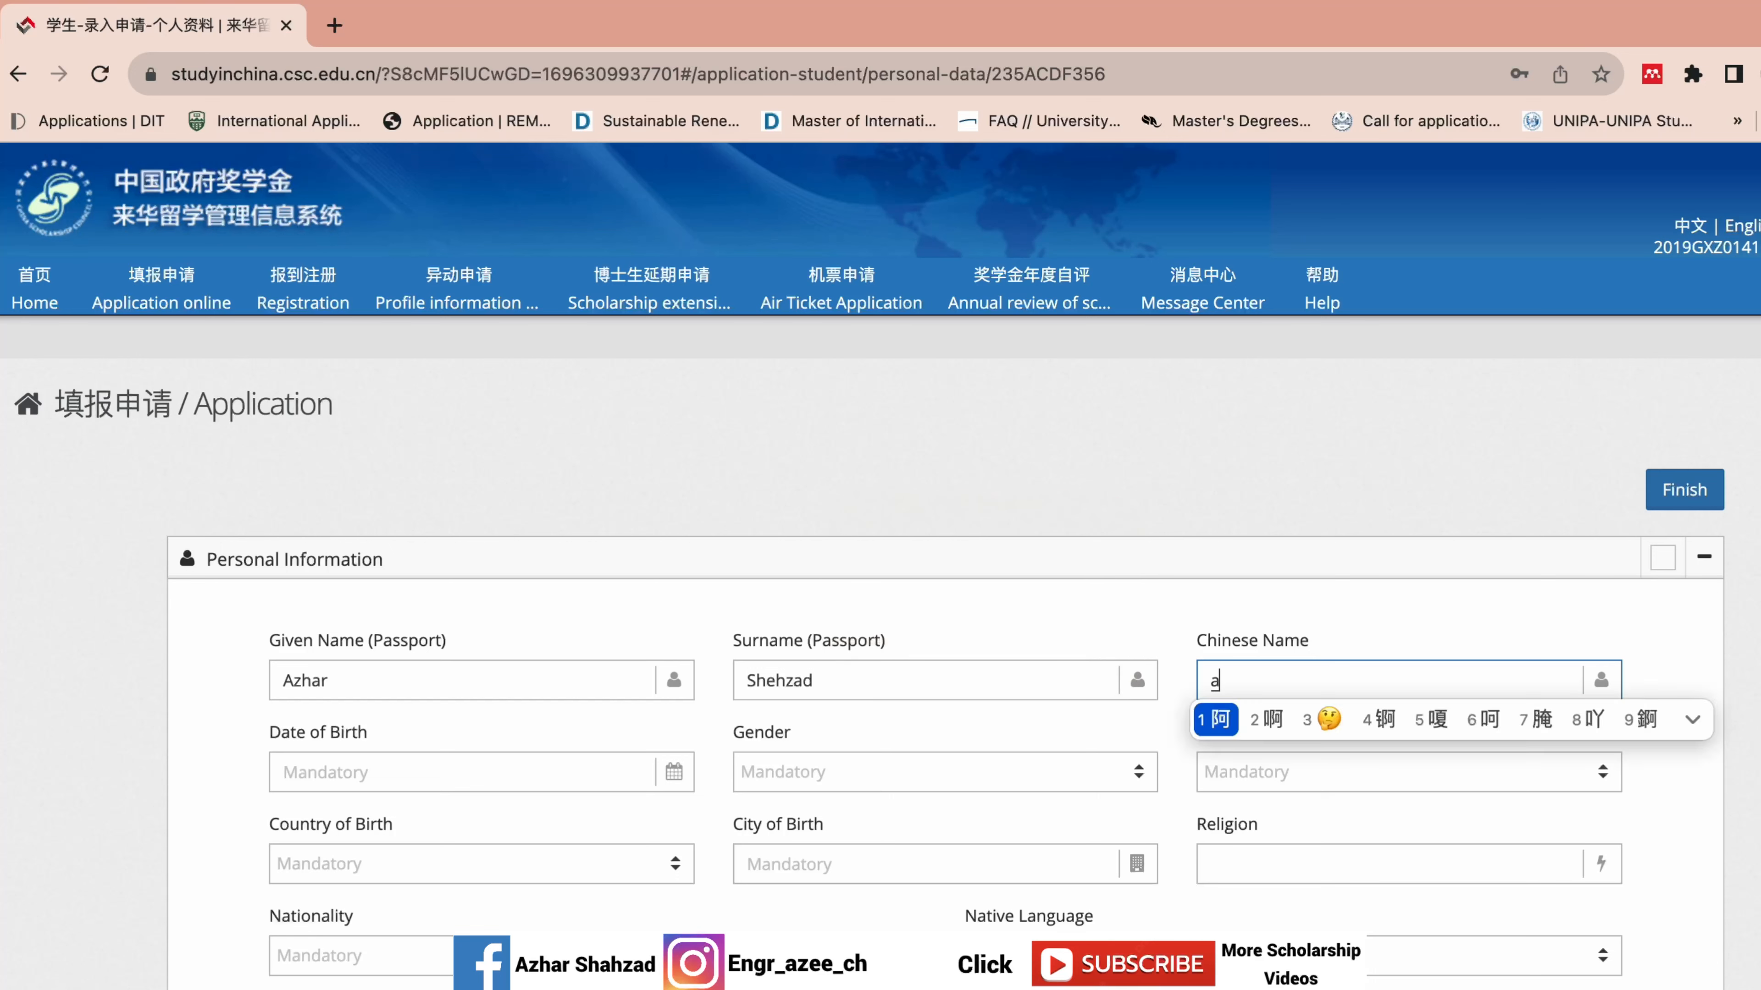
left_click(1228, 717)
type("zi")
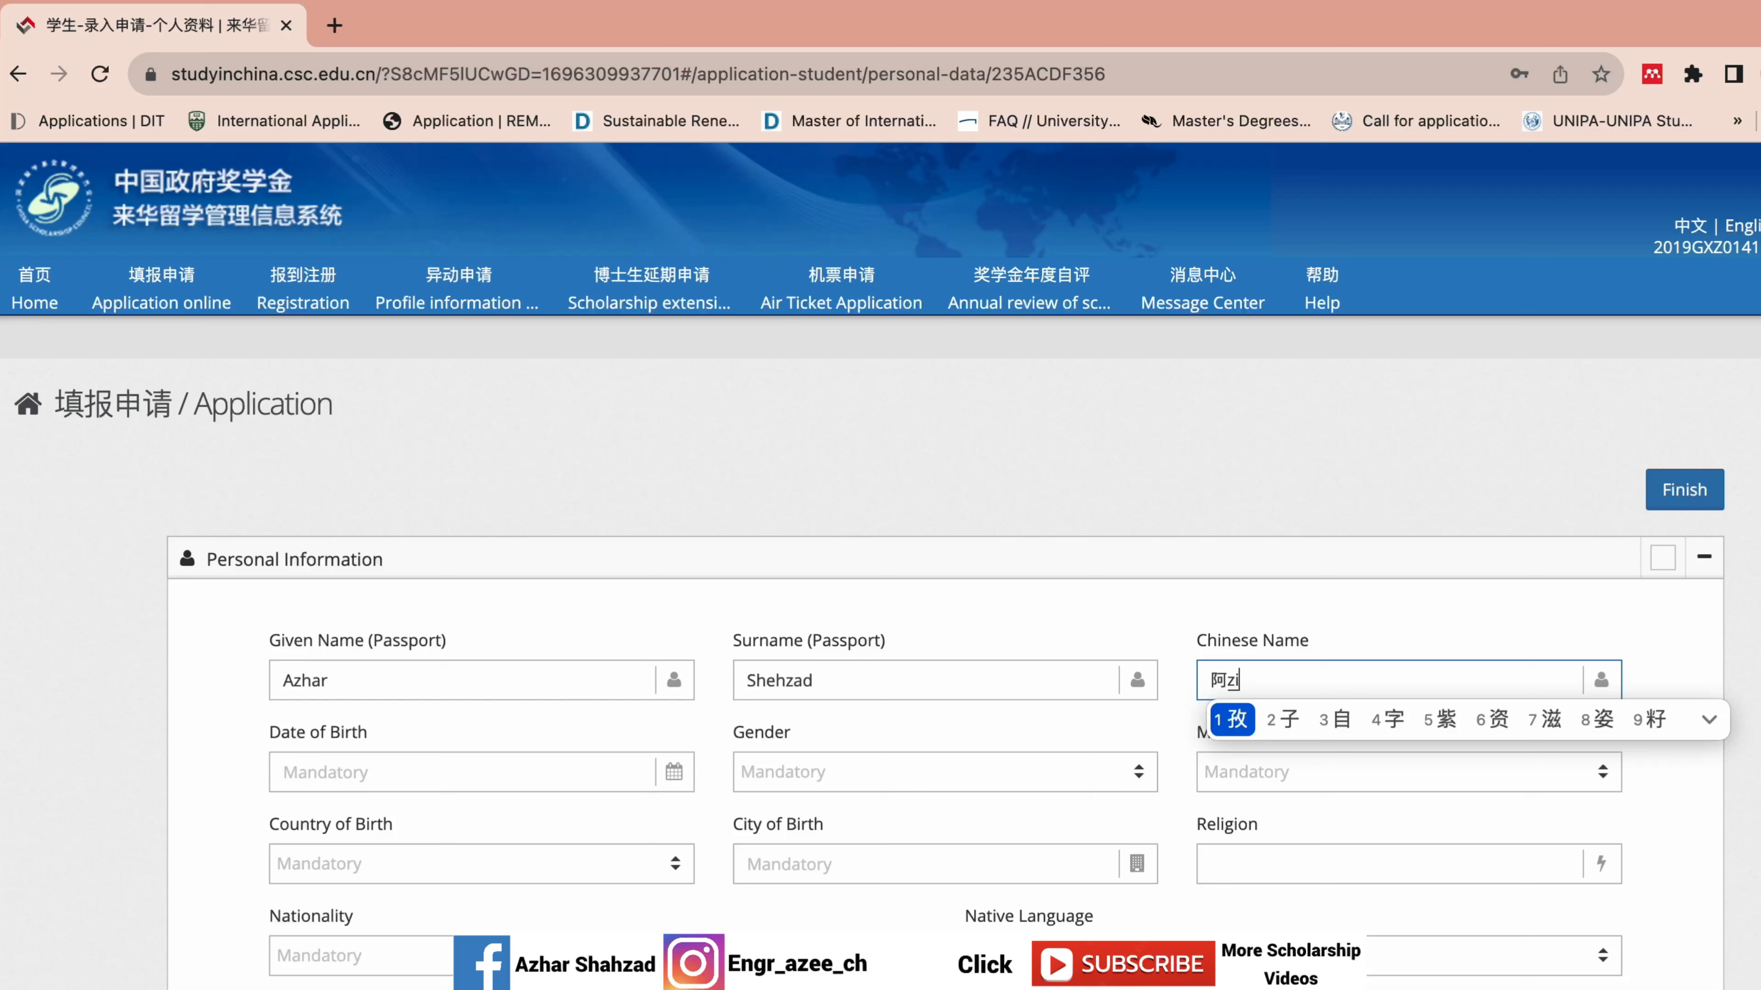
left_click(1232, 724)
type("er")
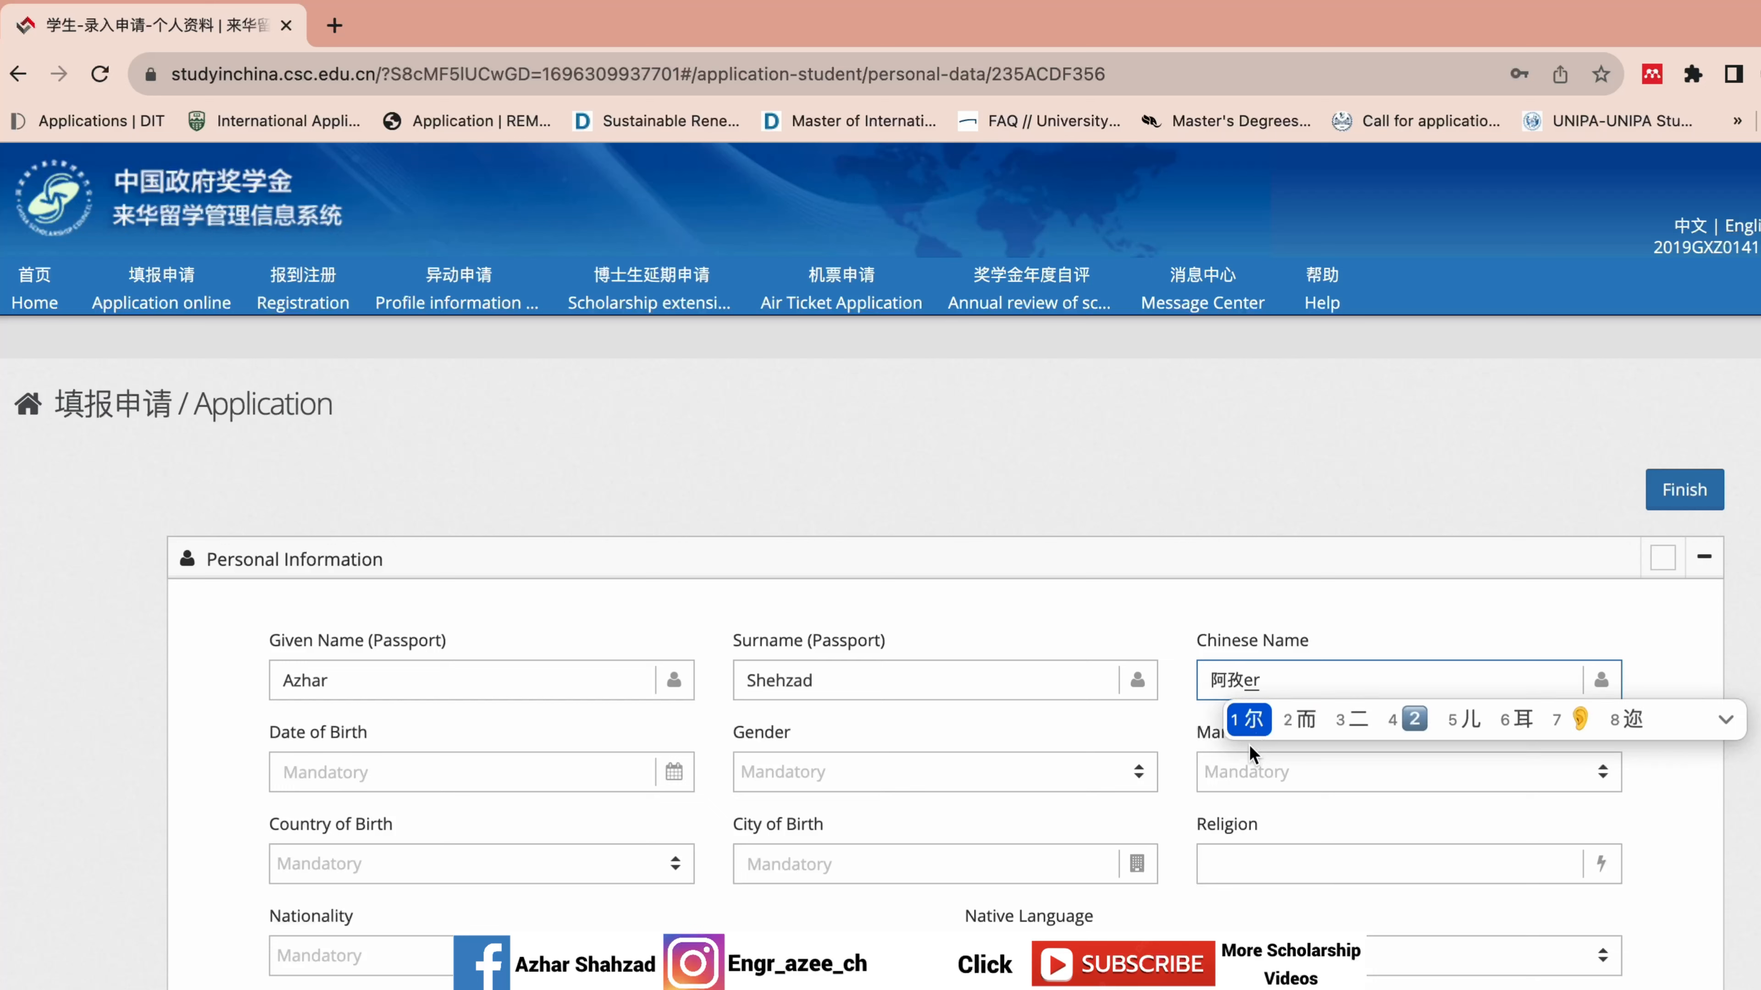
left_click(1250, 719)
left_click(392, 768)
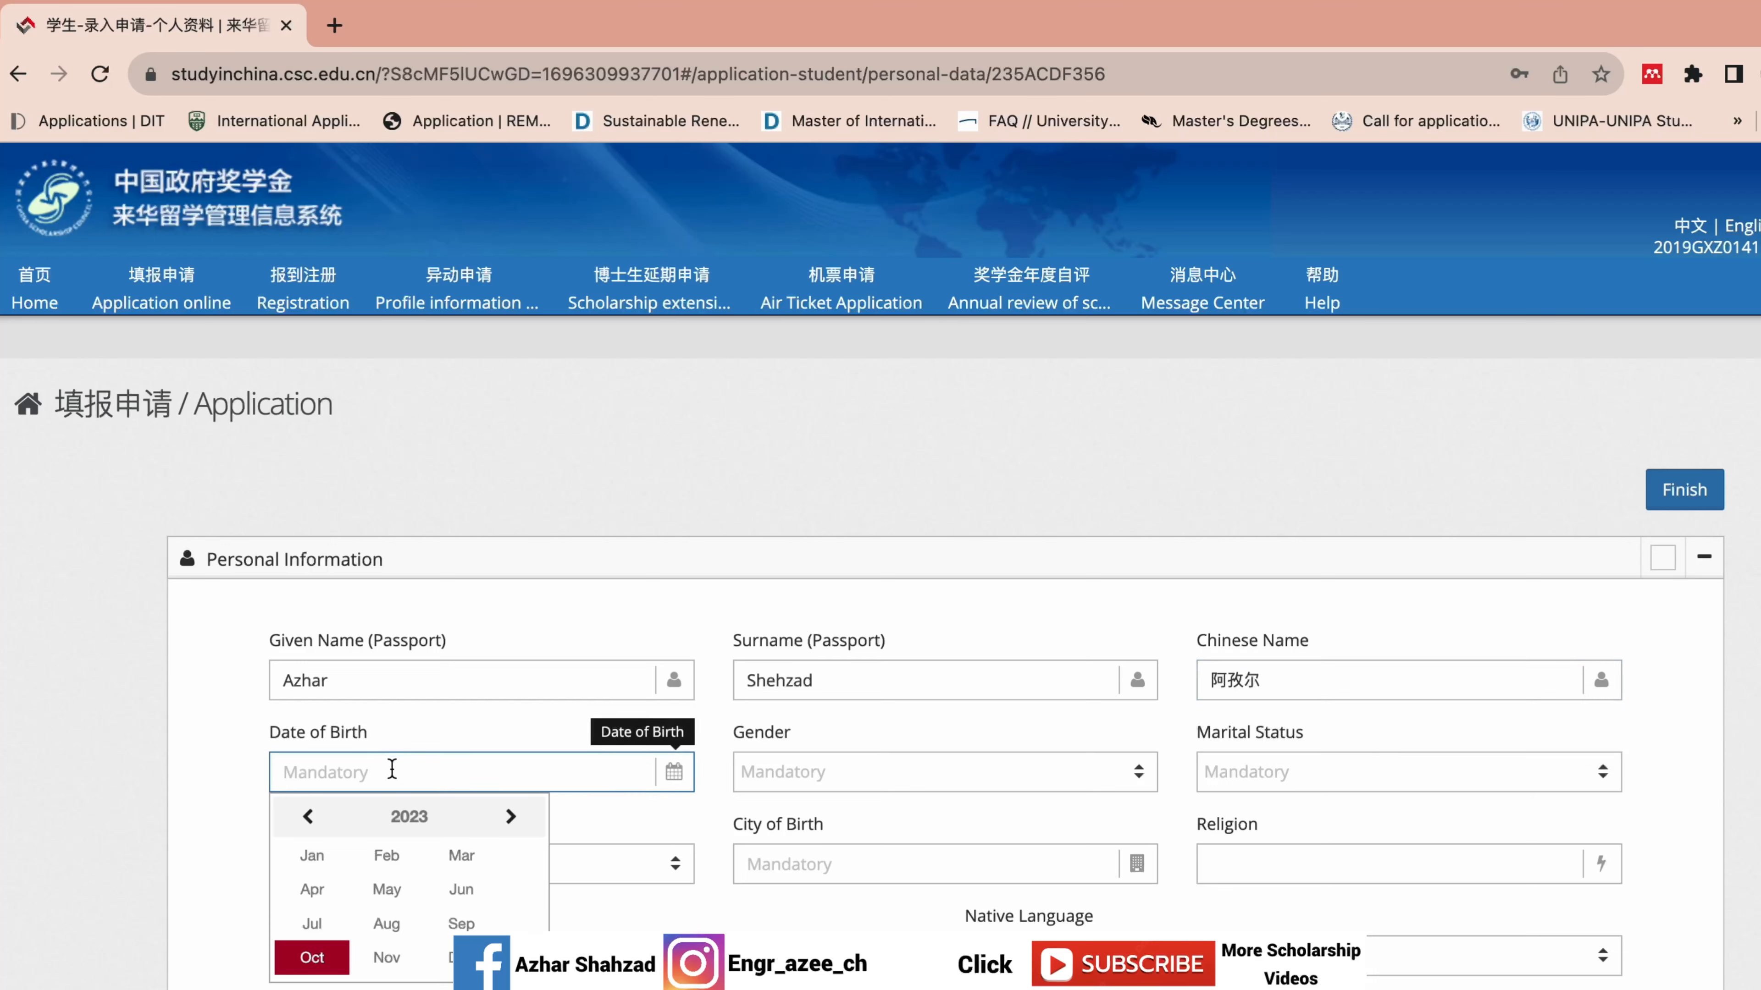
left_click(310, 819)
left_click(309, 819)
left_click(308, 818)
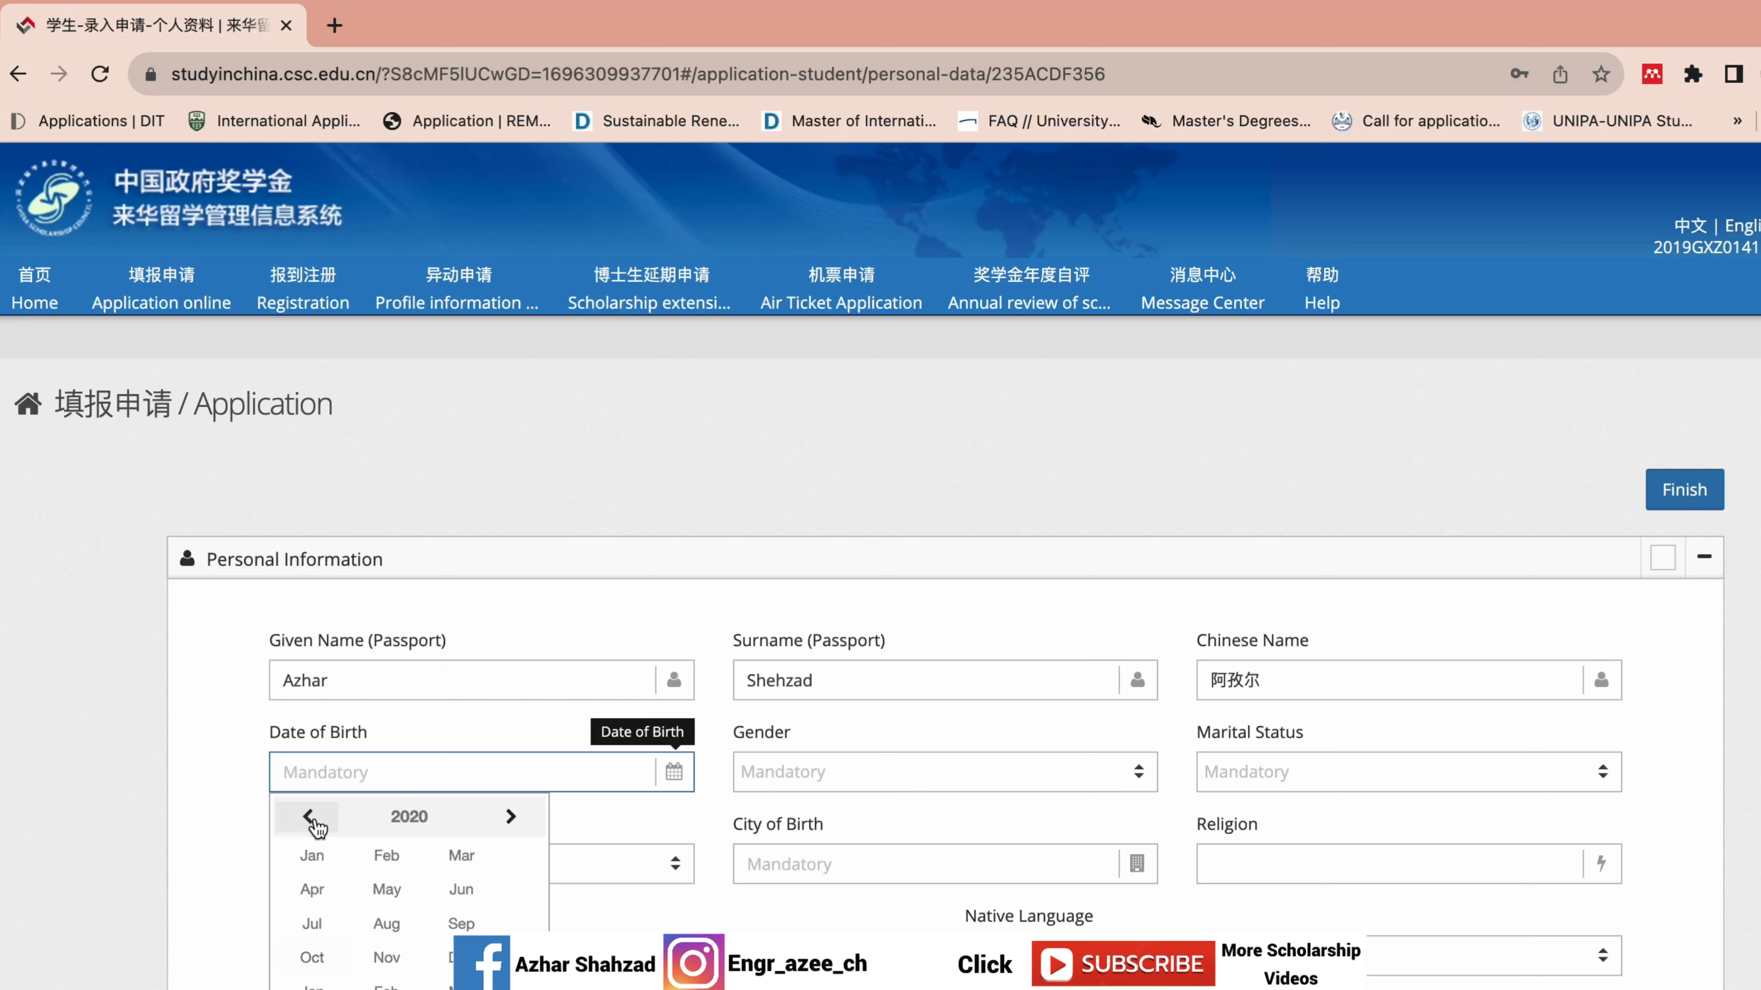
left_click(309, 818)
left_click(405, 817)
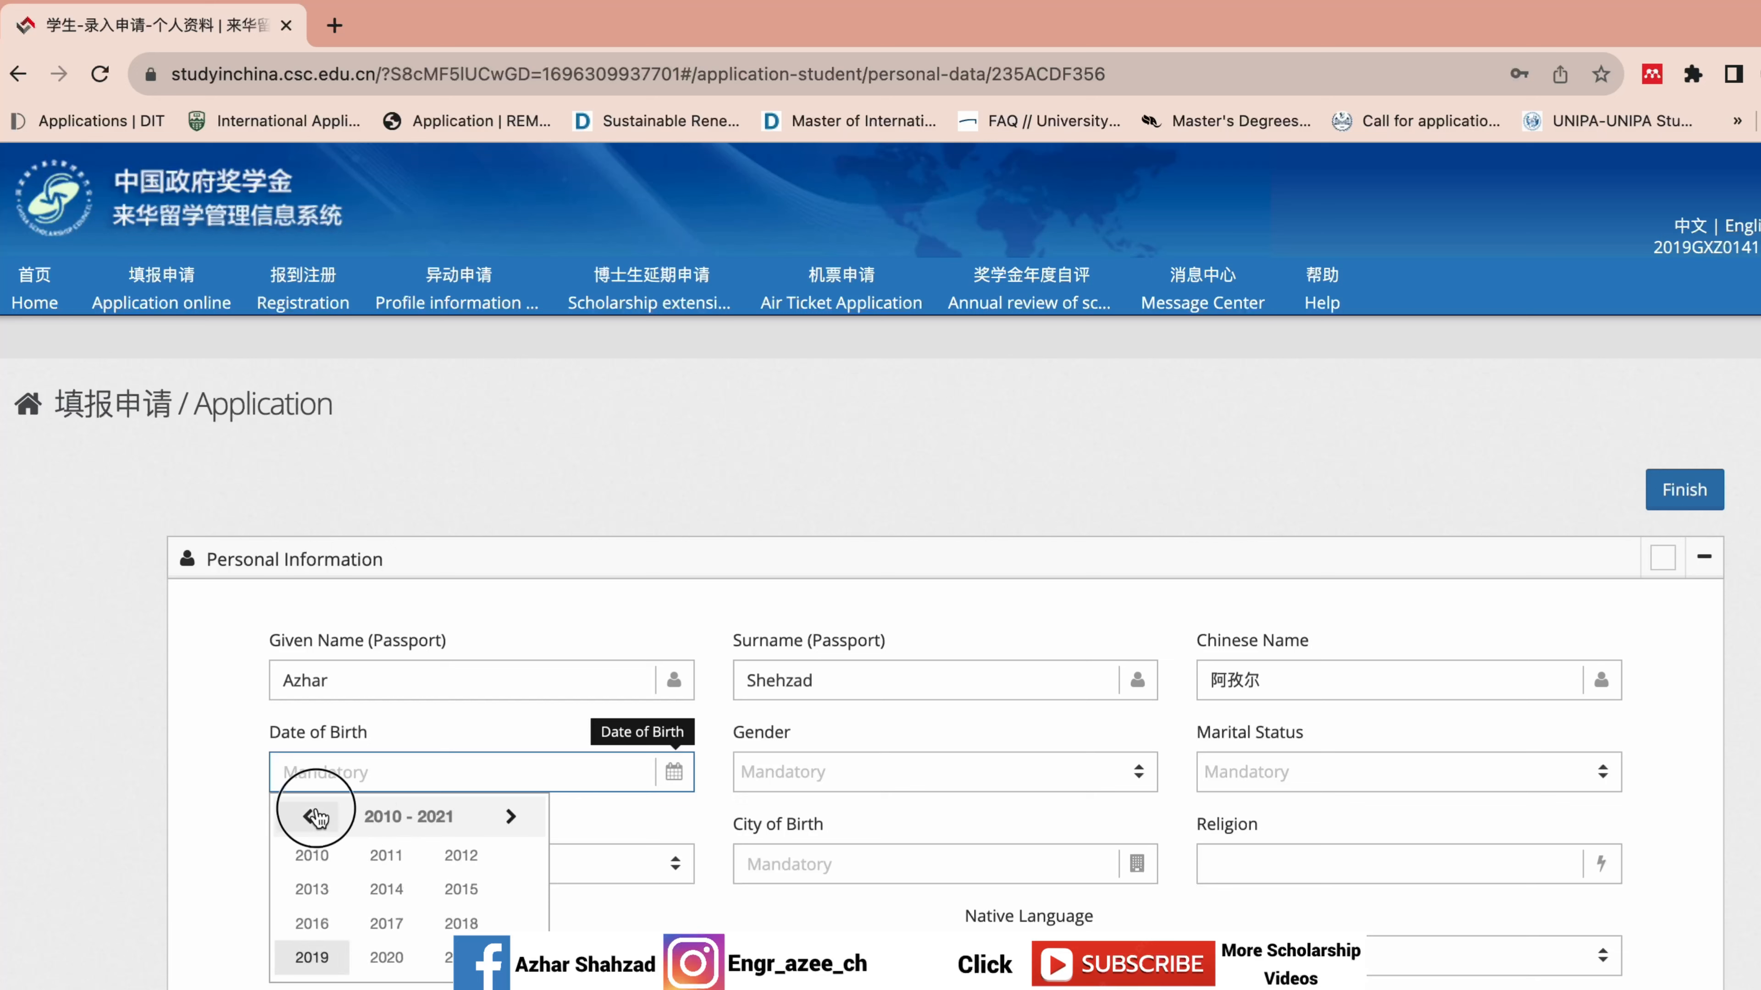
left_click(308, 817)
left_click(309, 817)
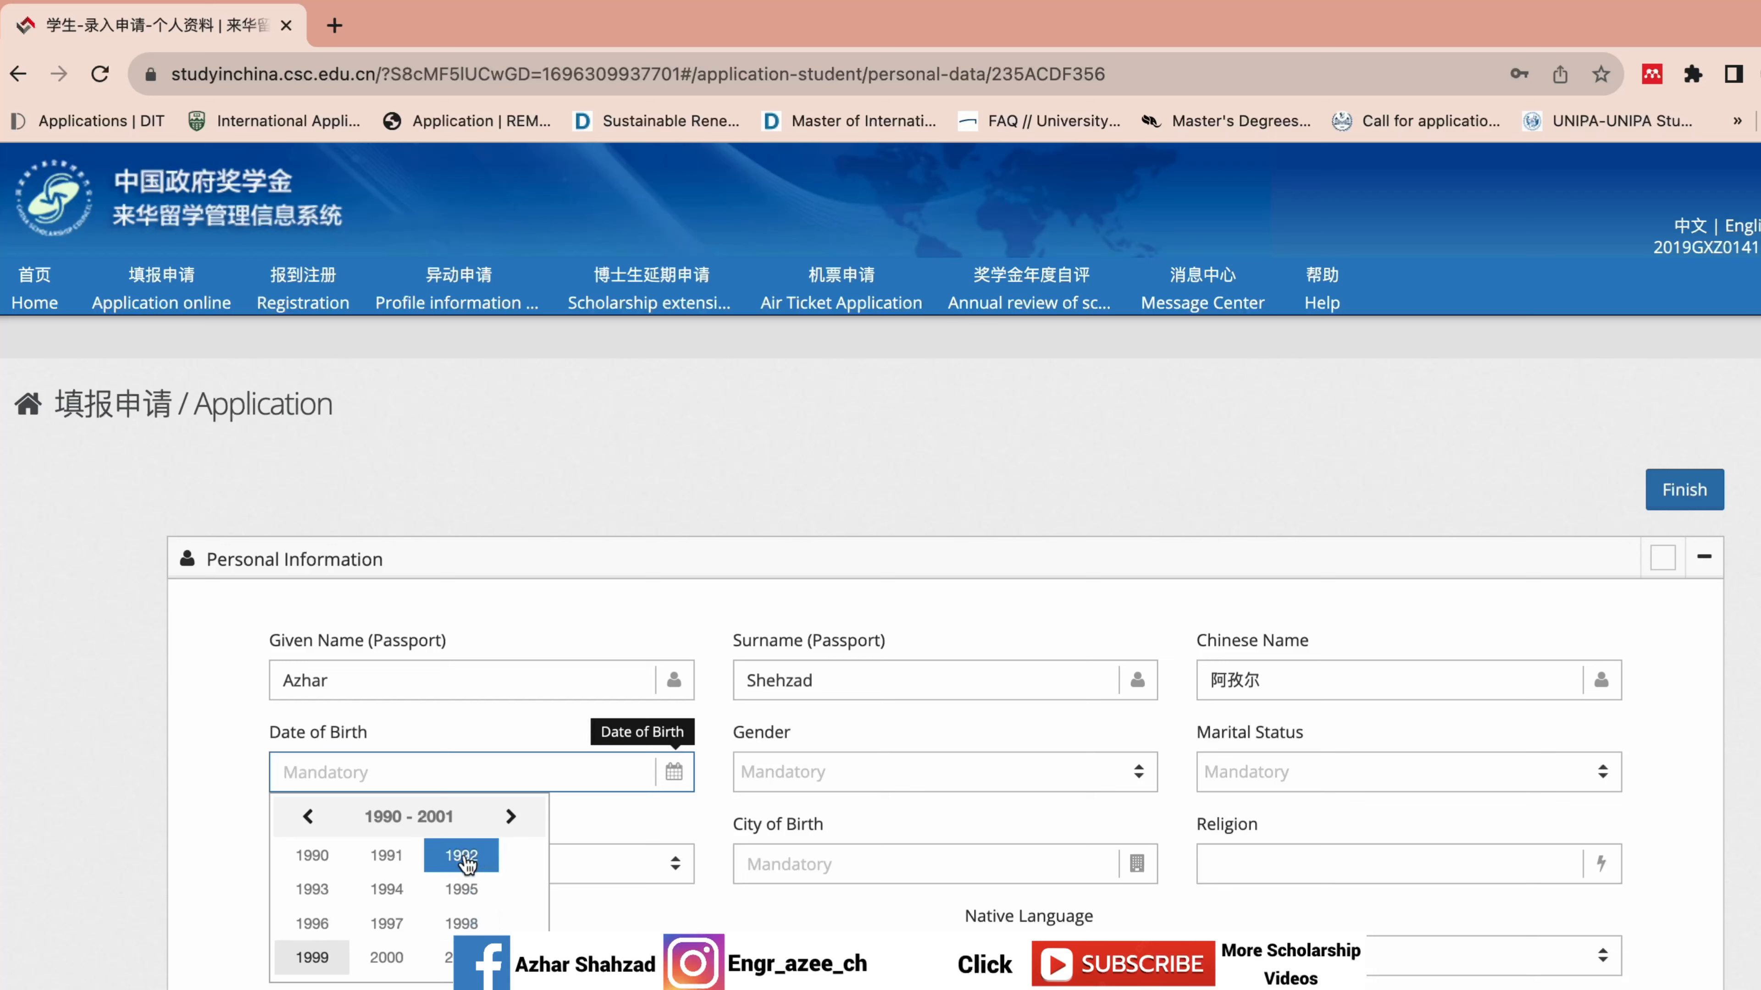
left_click(312, 889)
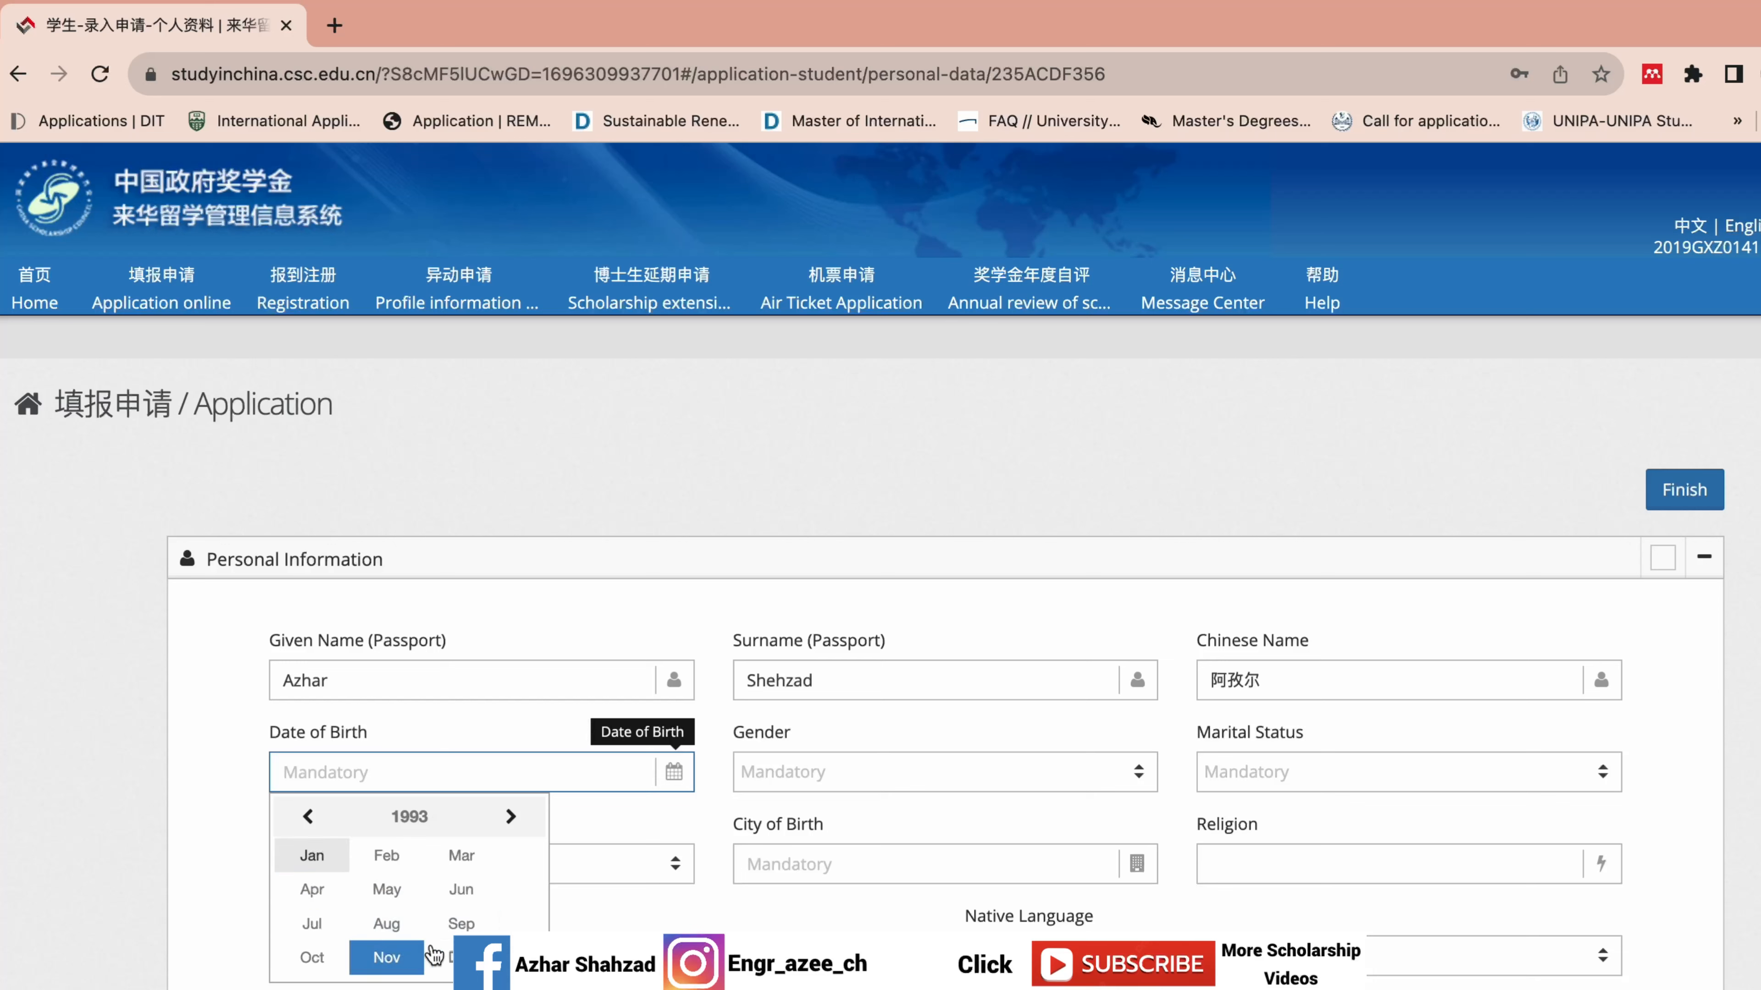
left_click(454, 924)
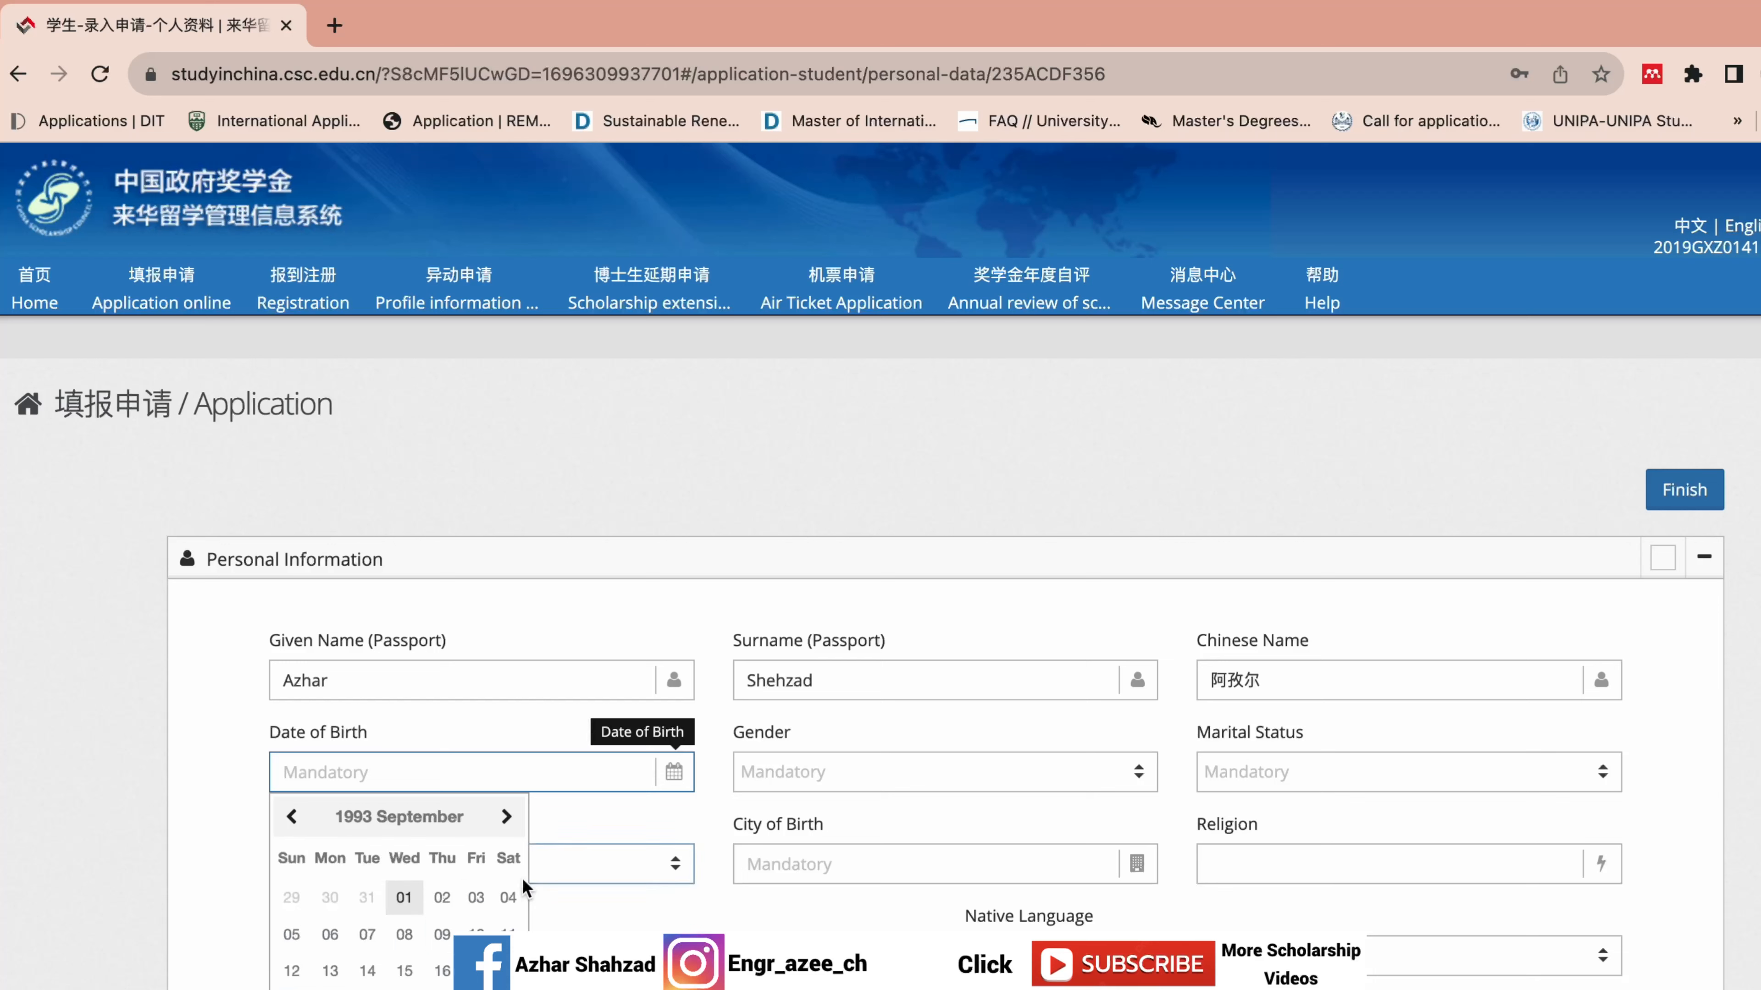
left_click(444, 934)
left_click(855, 776)
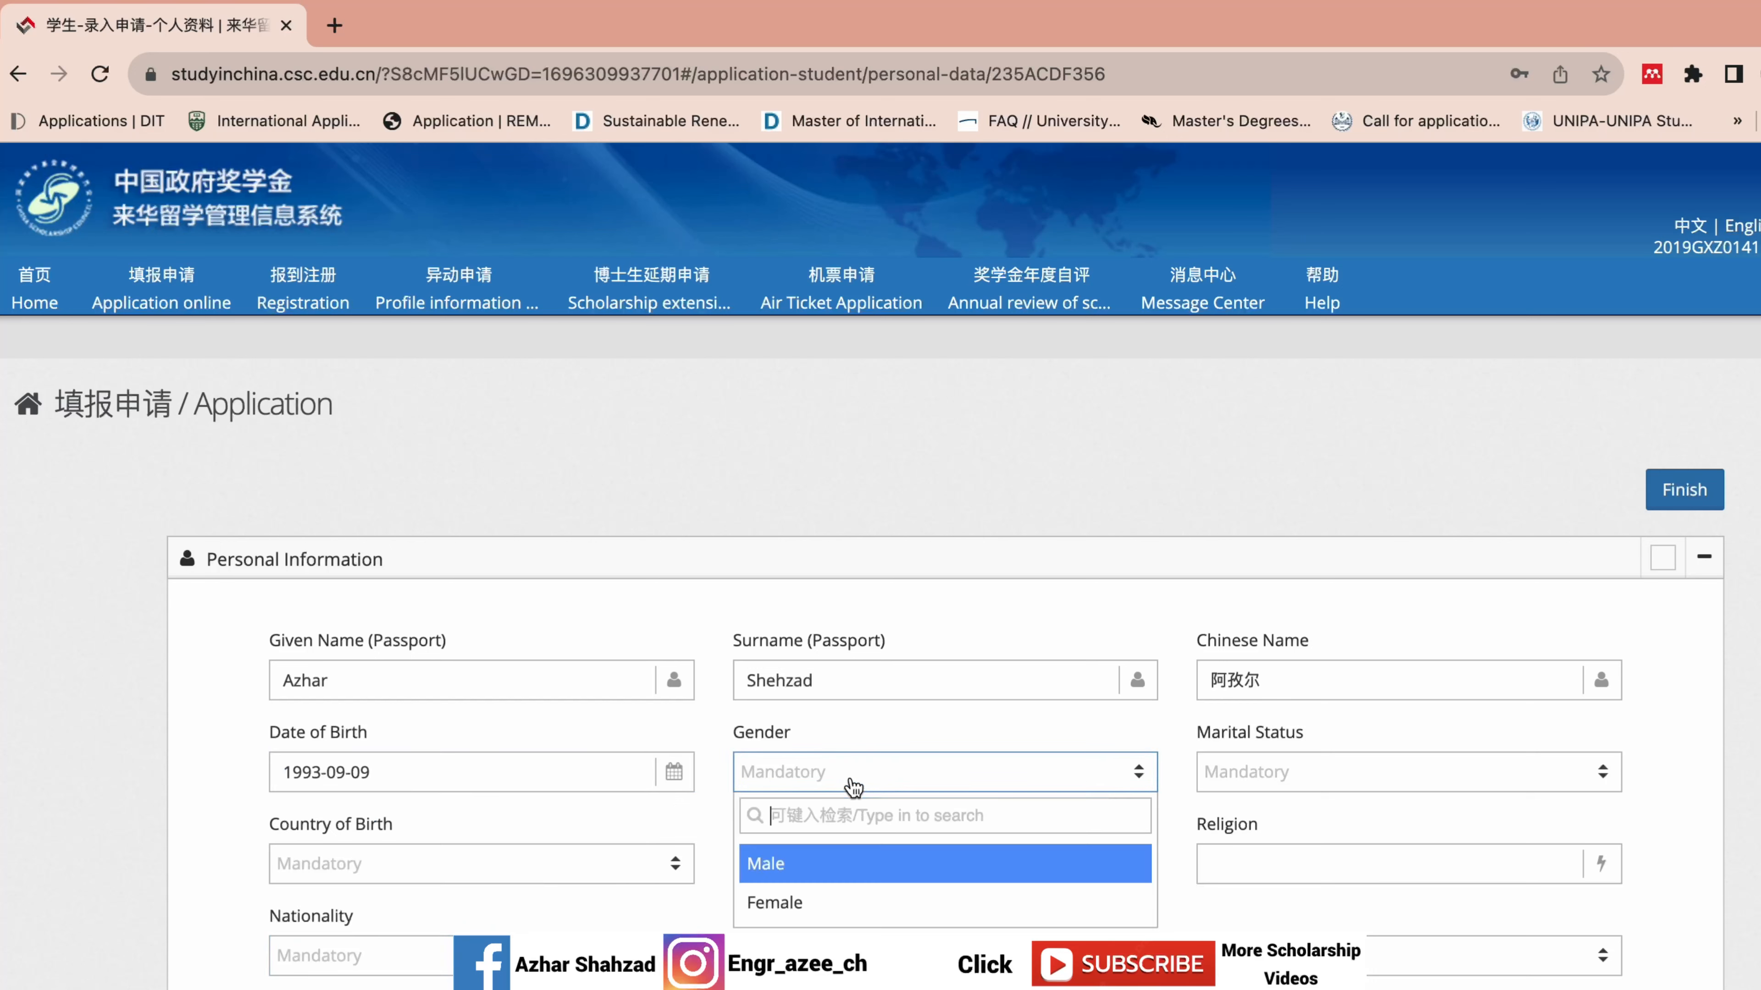
left_click(841, 872)
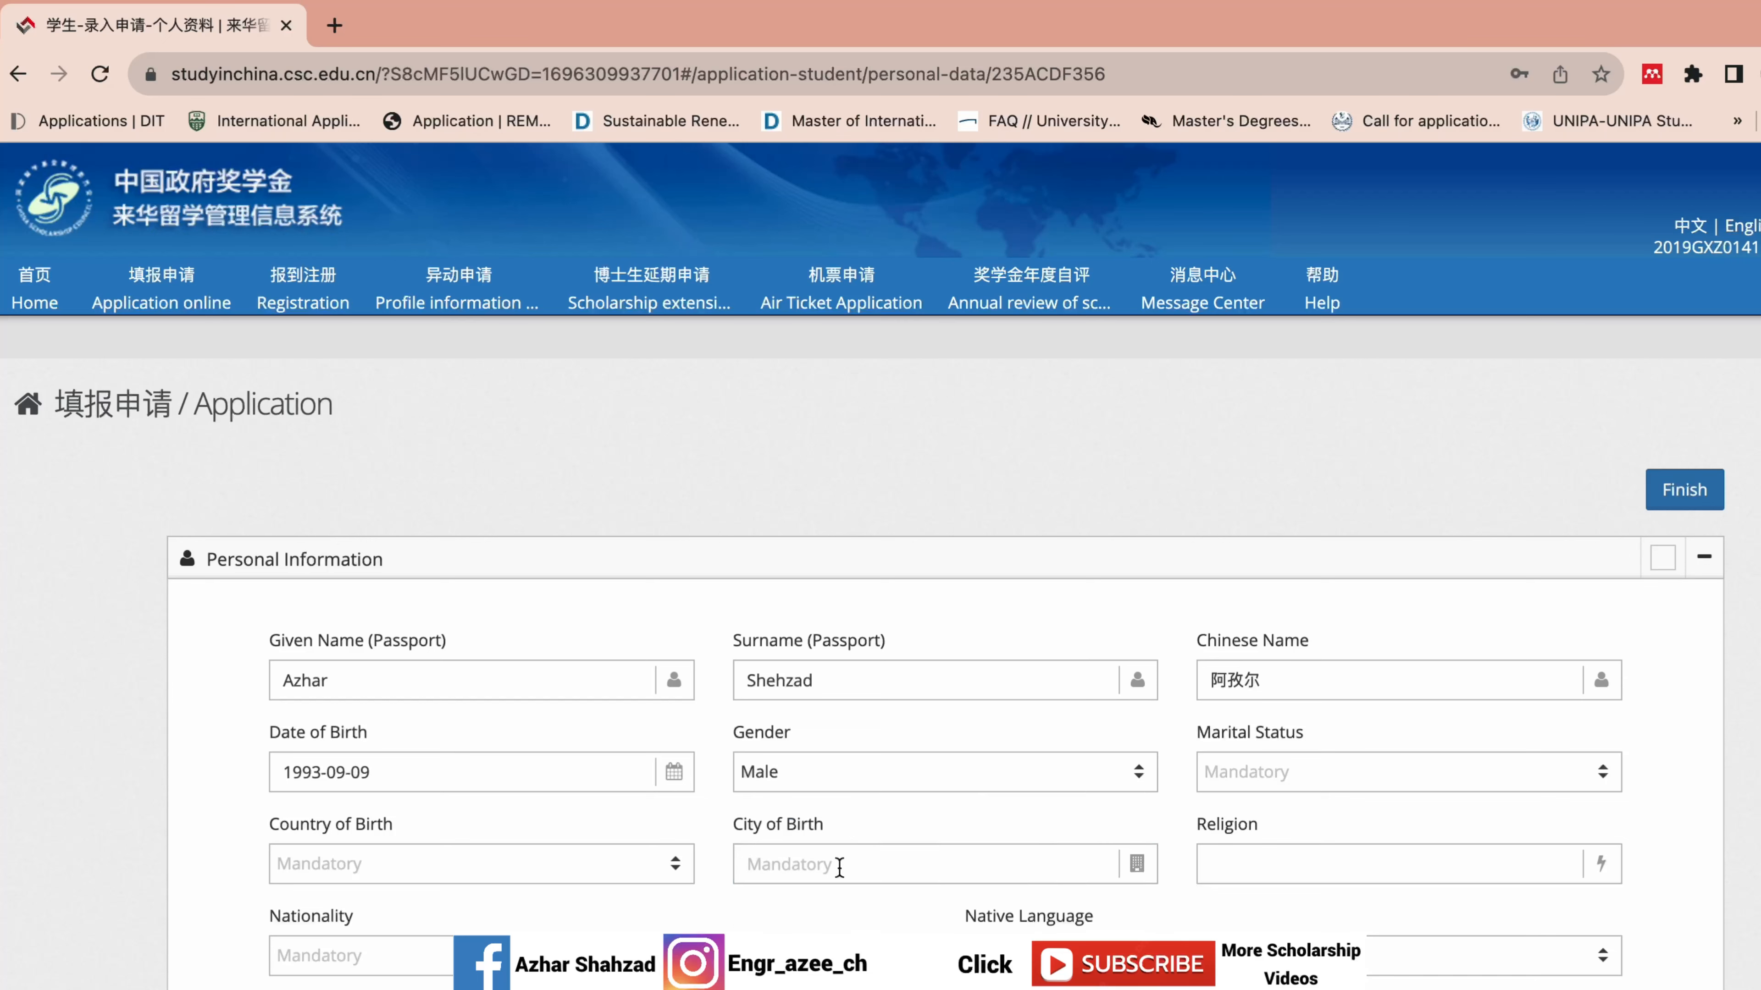
scroll(880, 566, "down", 4)
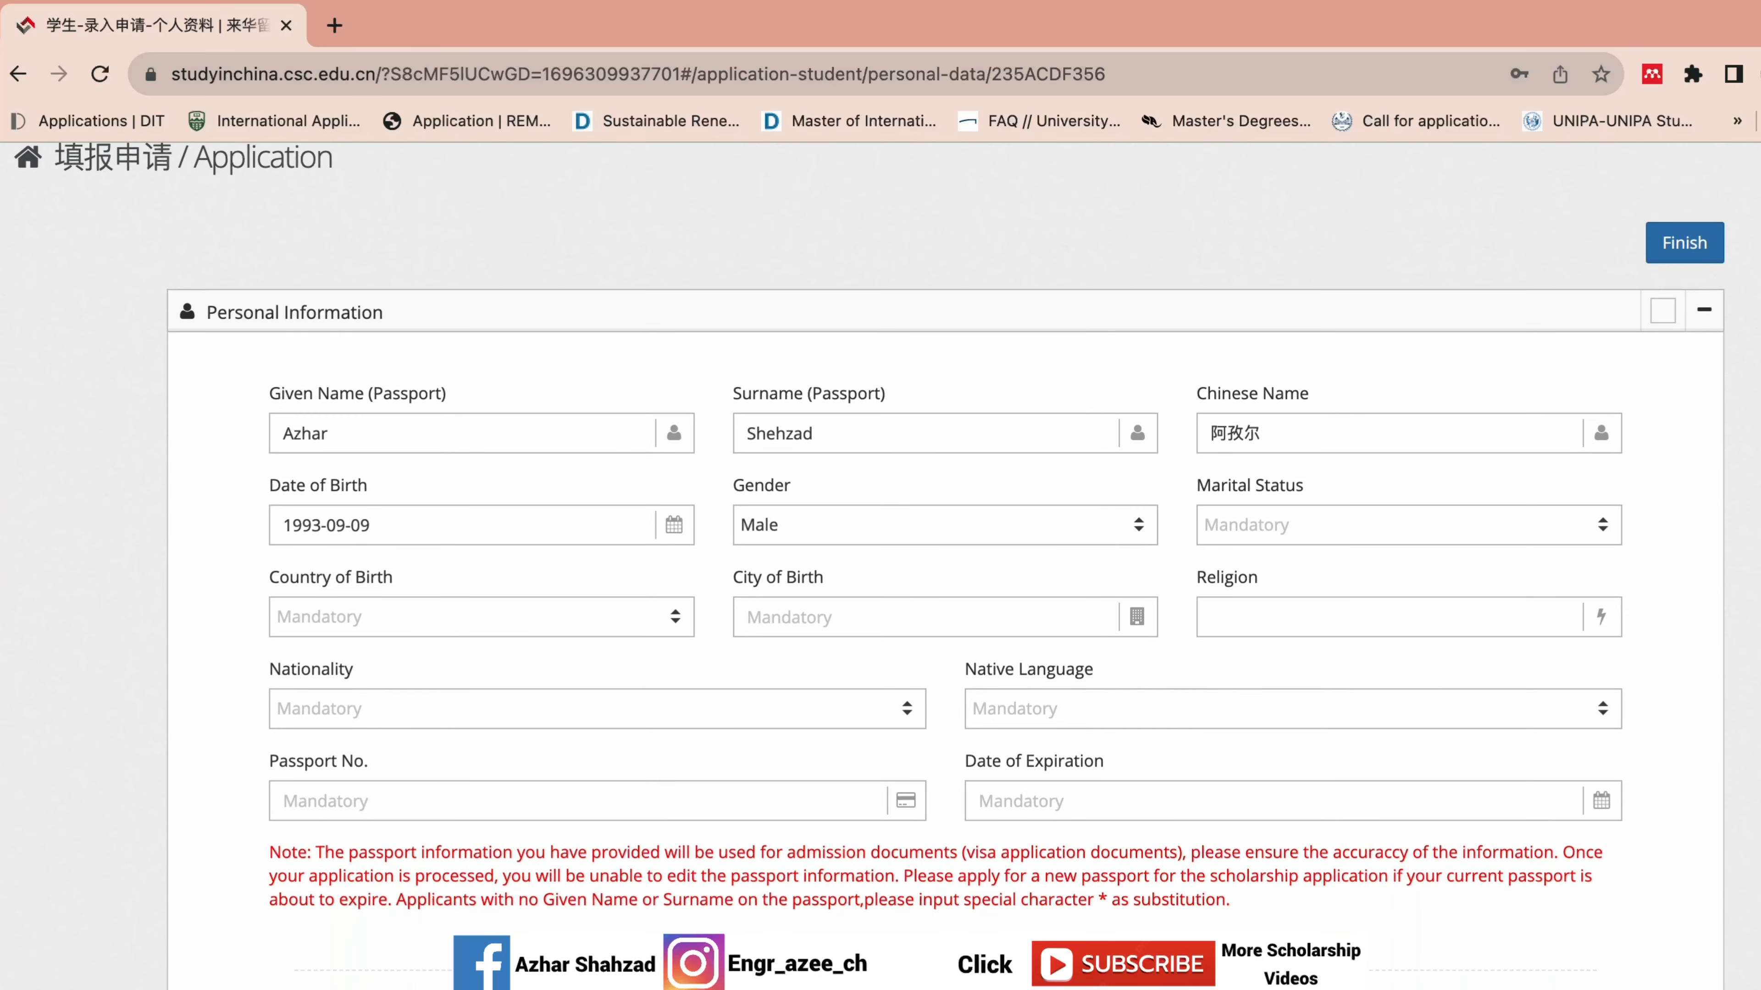
Set marital status to Single and country of birth to Pakistan.
left_click(1289, 537)
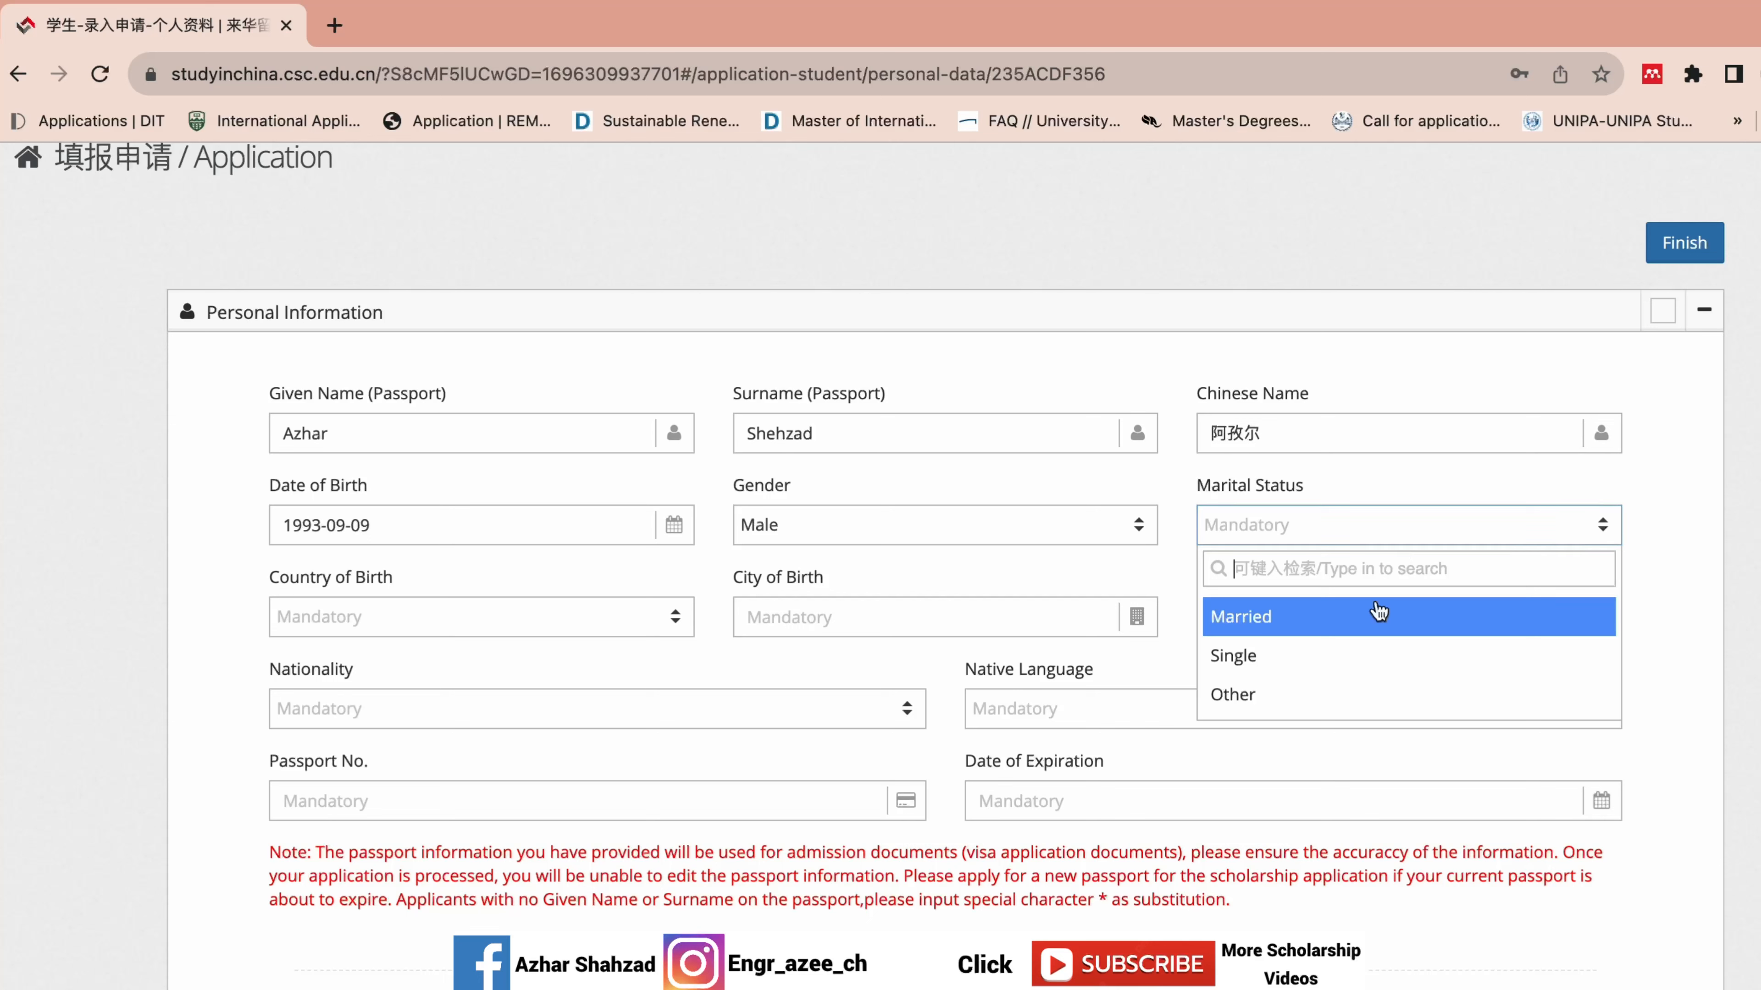
left_click(1328, 657)
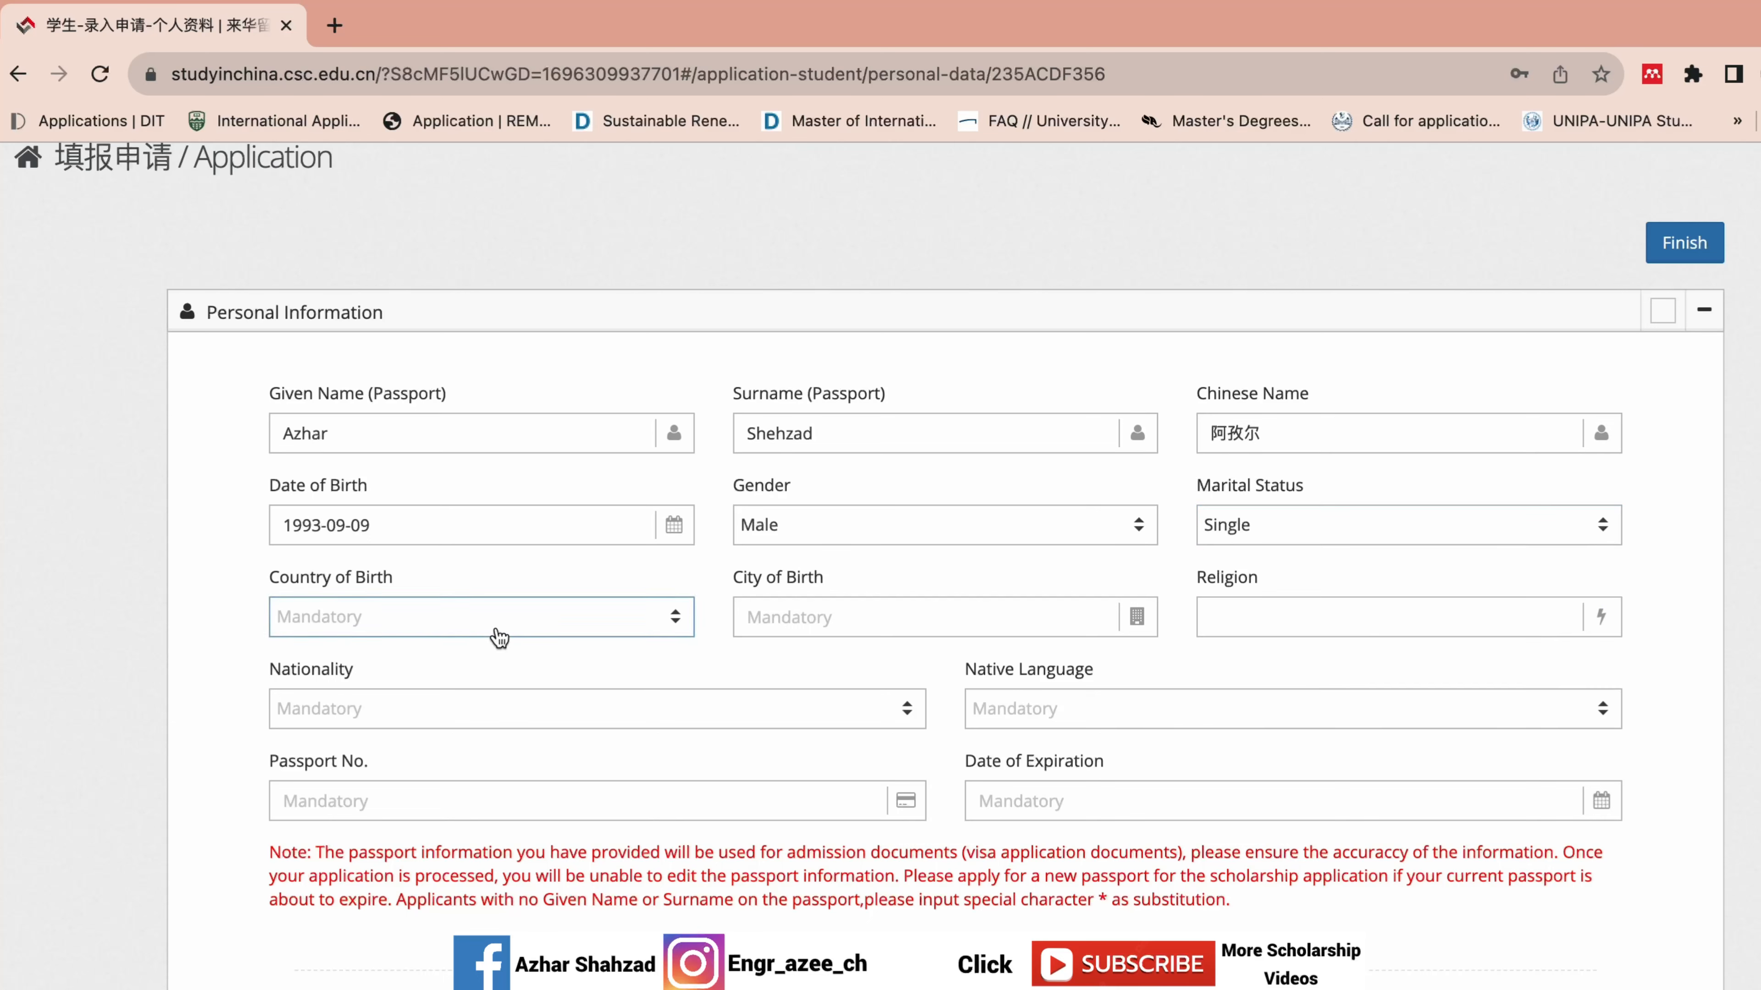
left_click(456, 633)
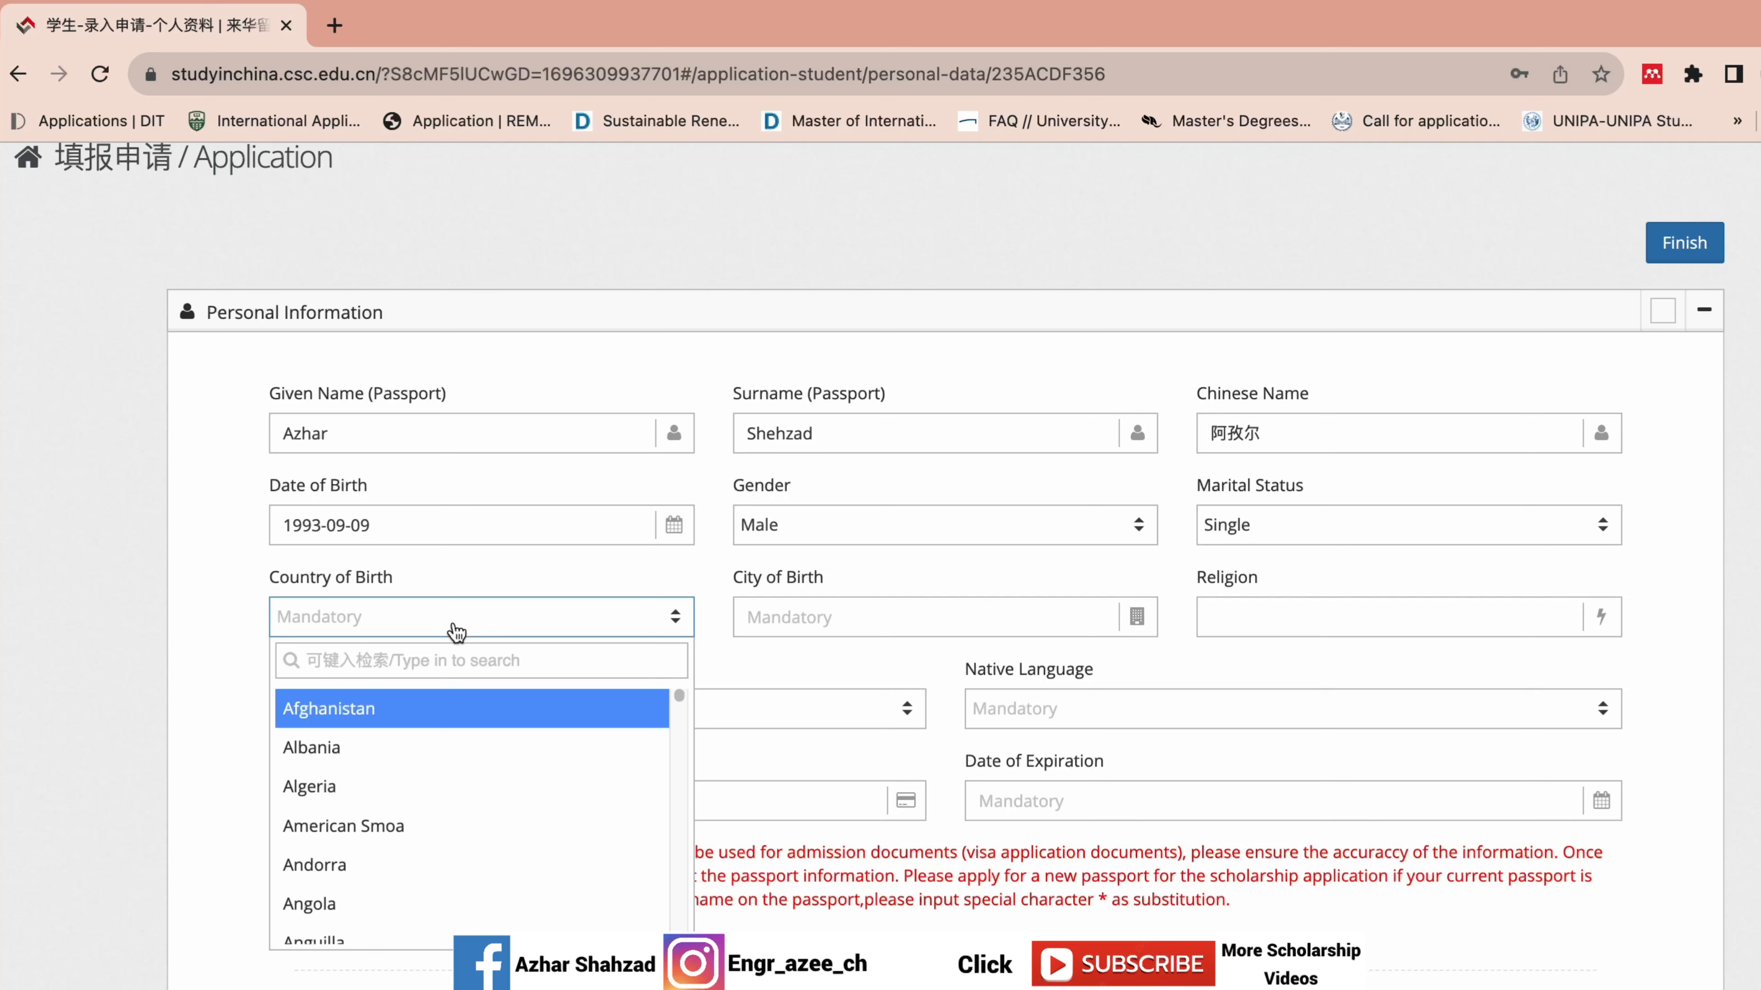
type("pak")
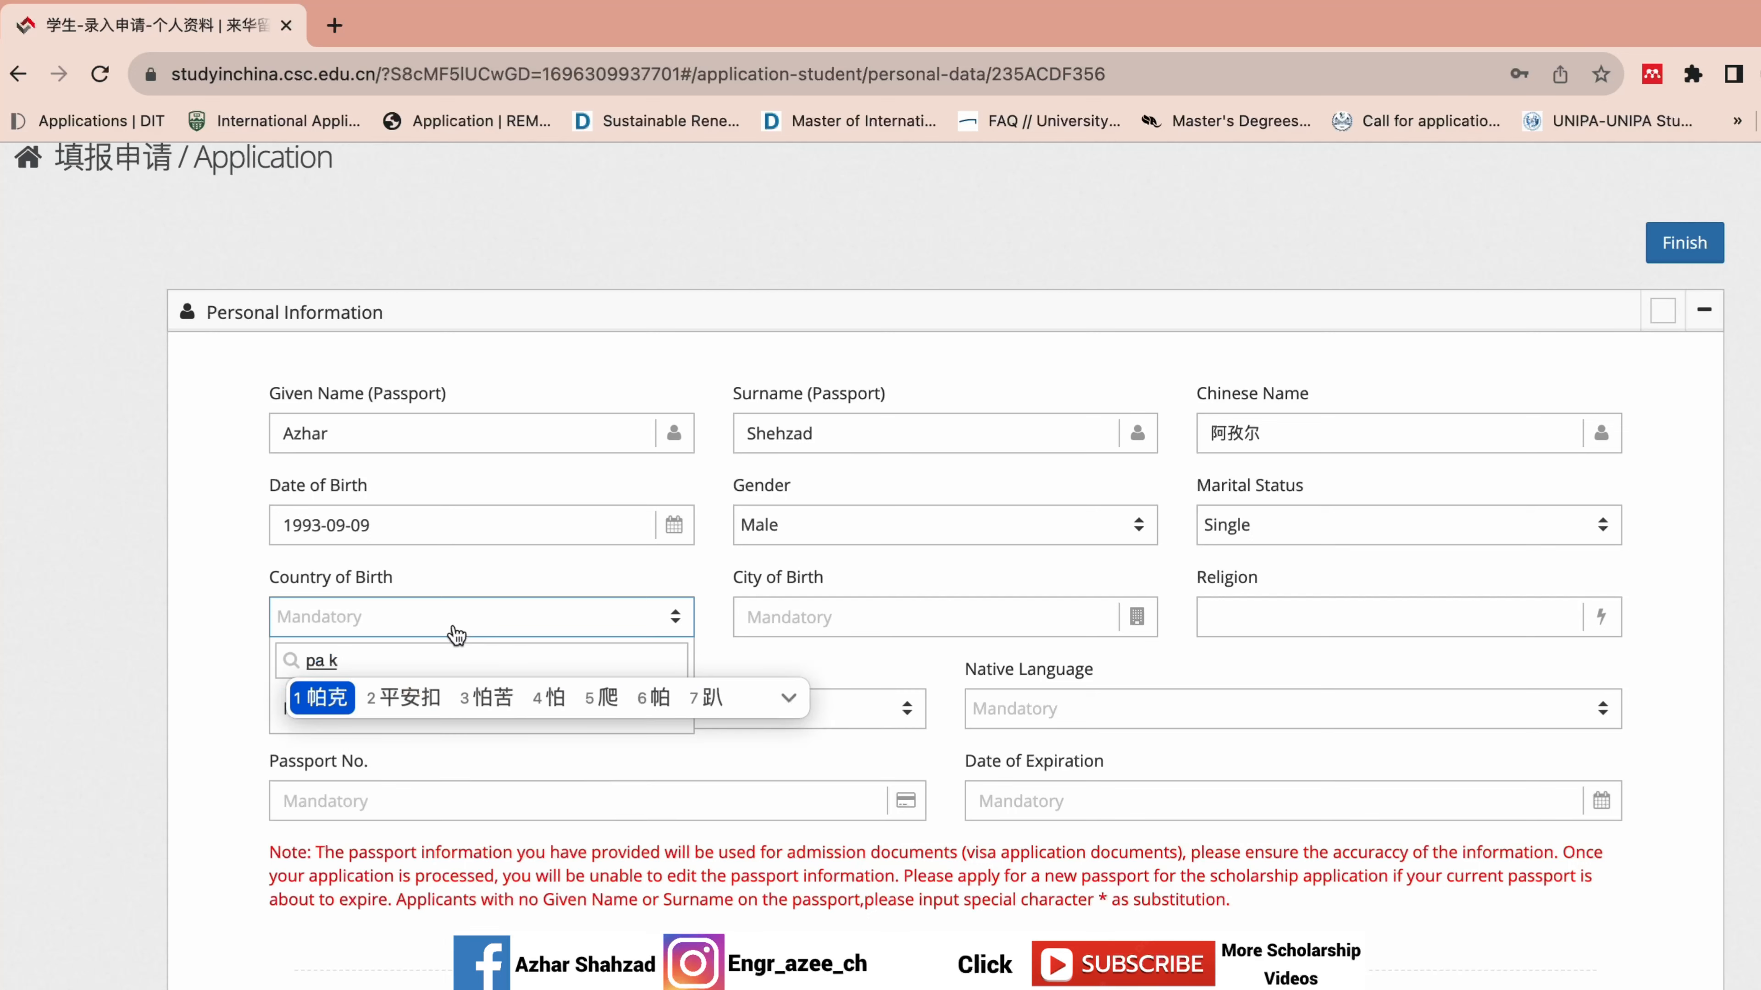
key("ctrl+space")
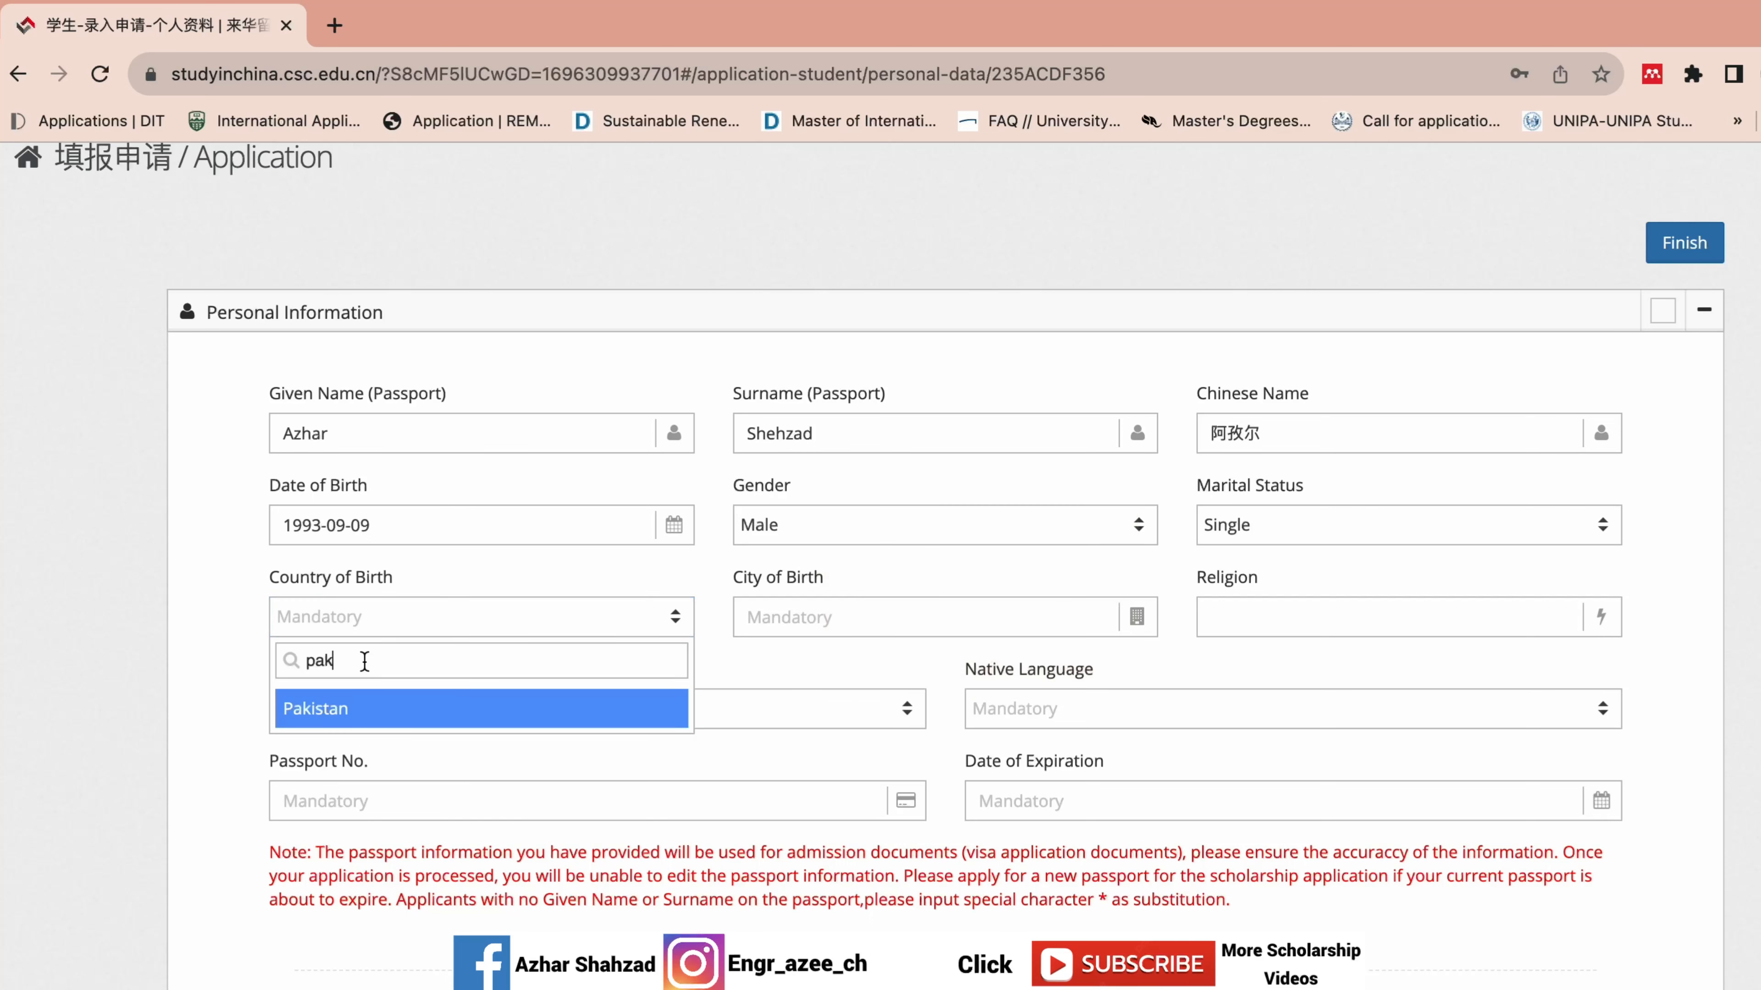
left_click(353, 706)
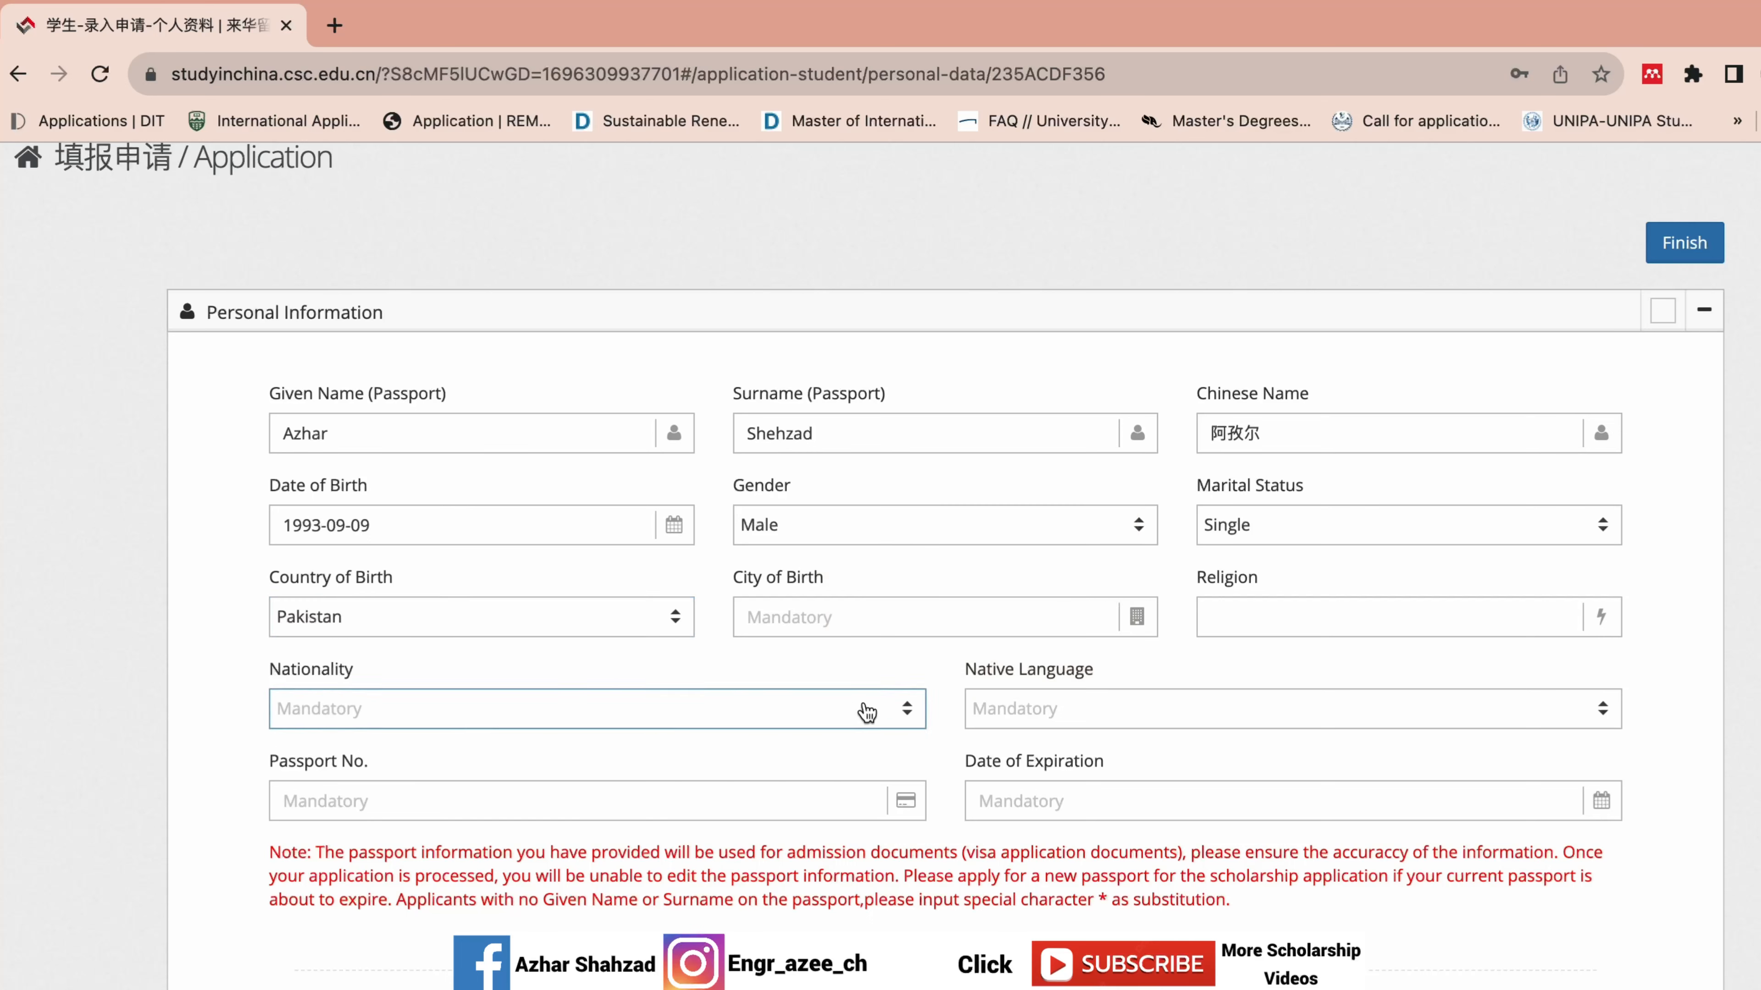
Enter Gujrat as the city of birth and Islam as the religion.
left_click(886, 610)
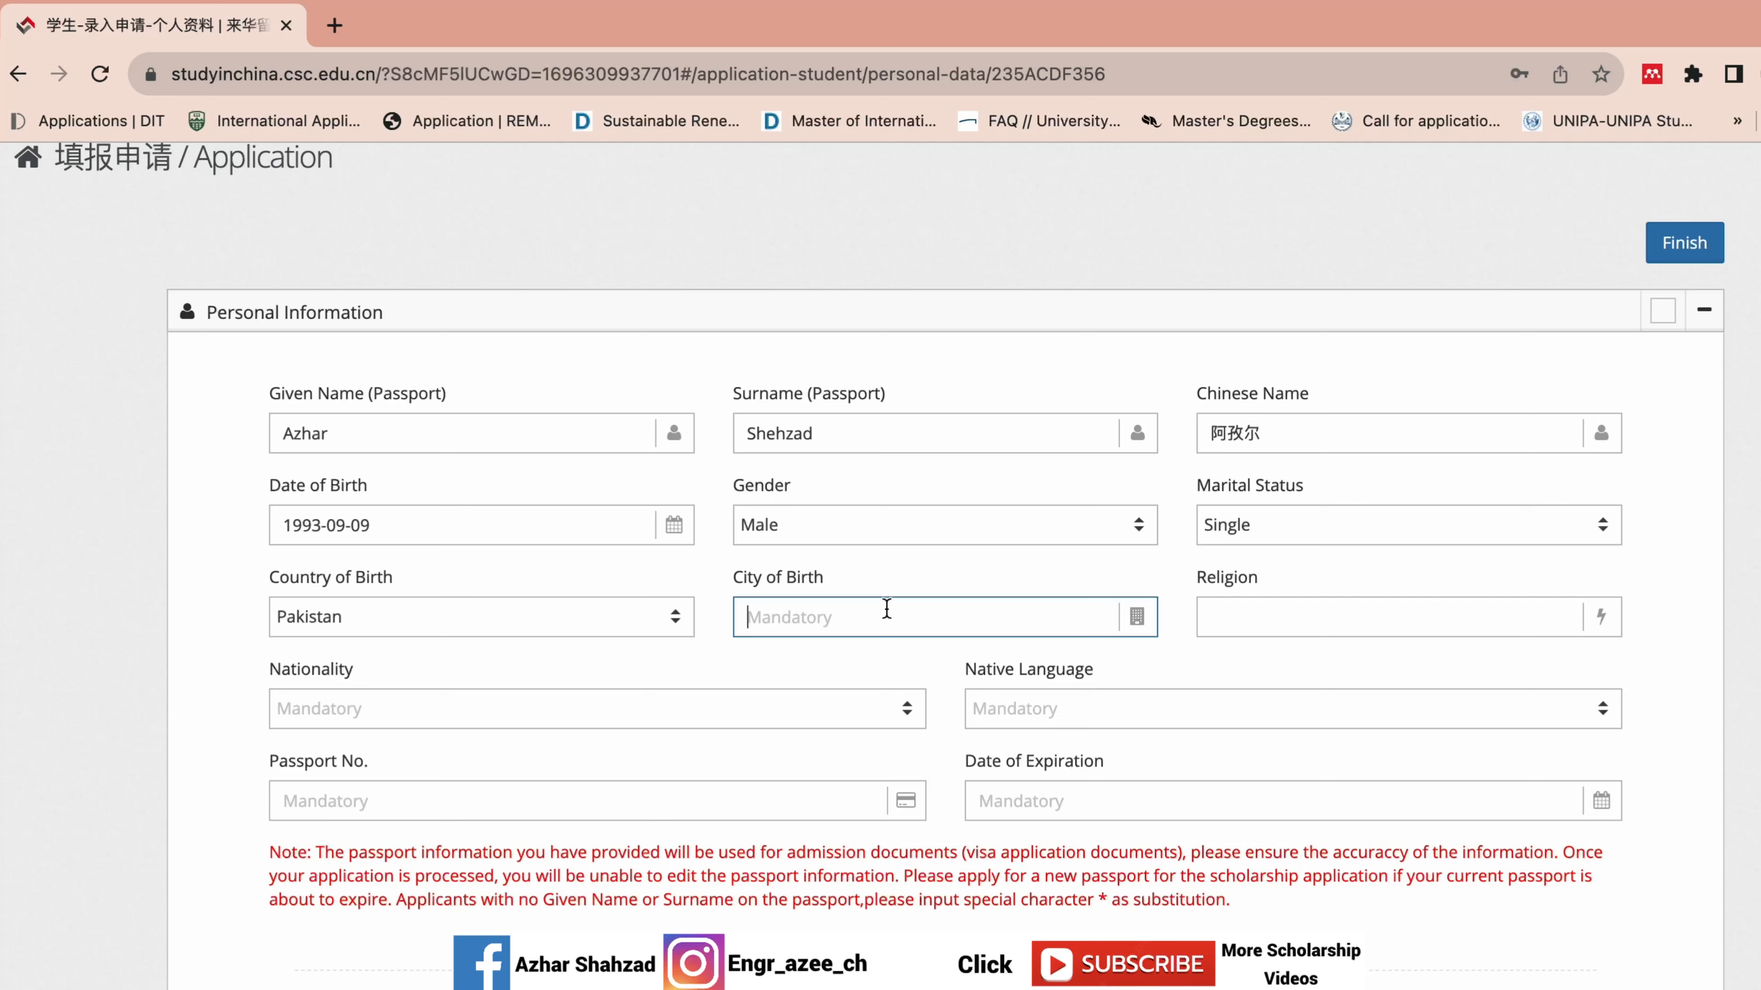
type("Gujrat")
left_click(1343, 615)
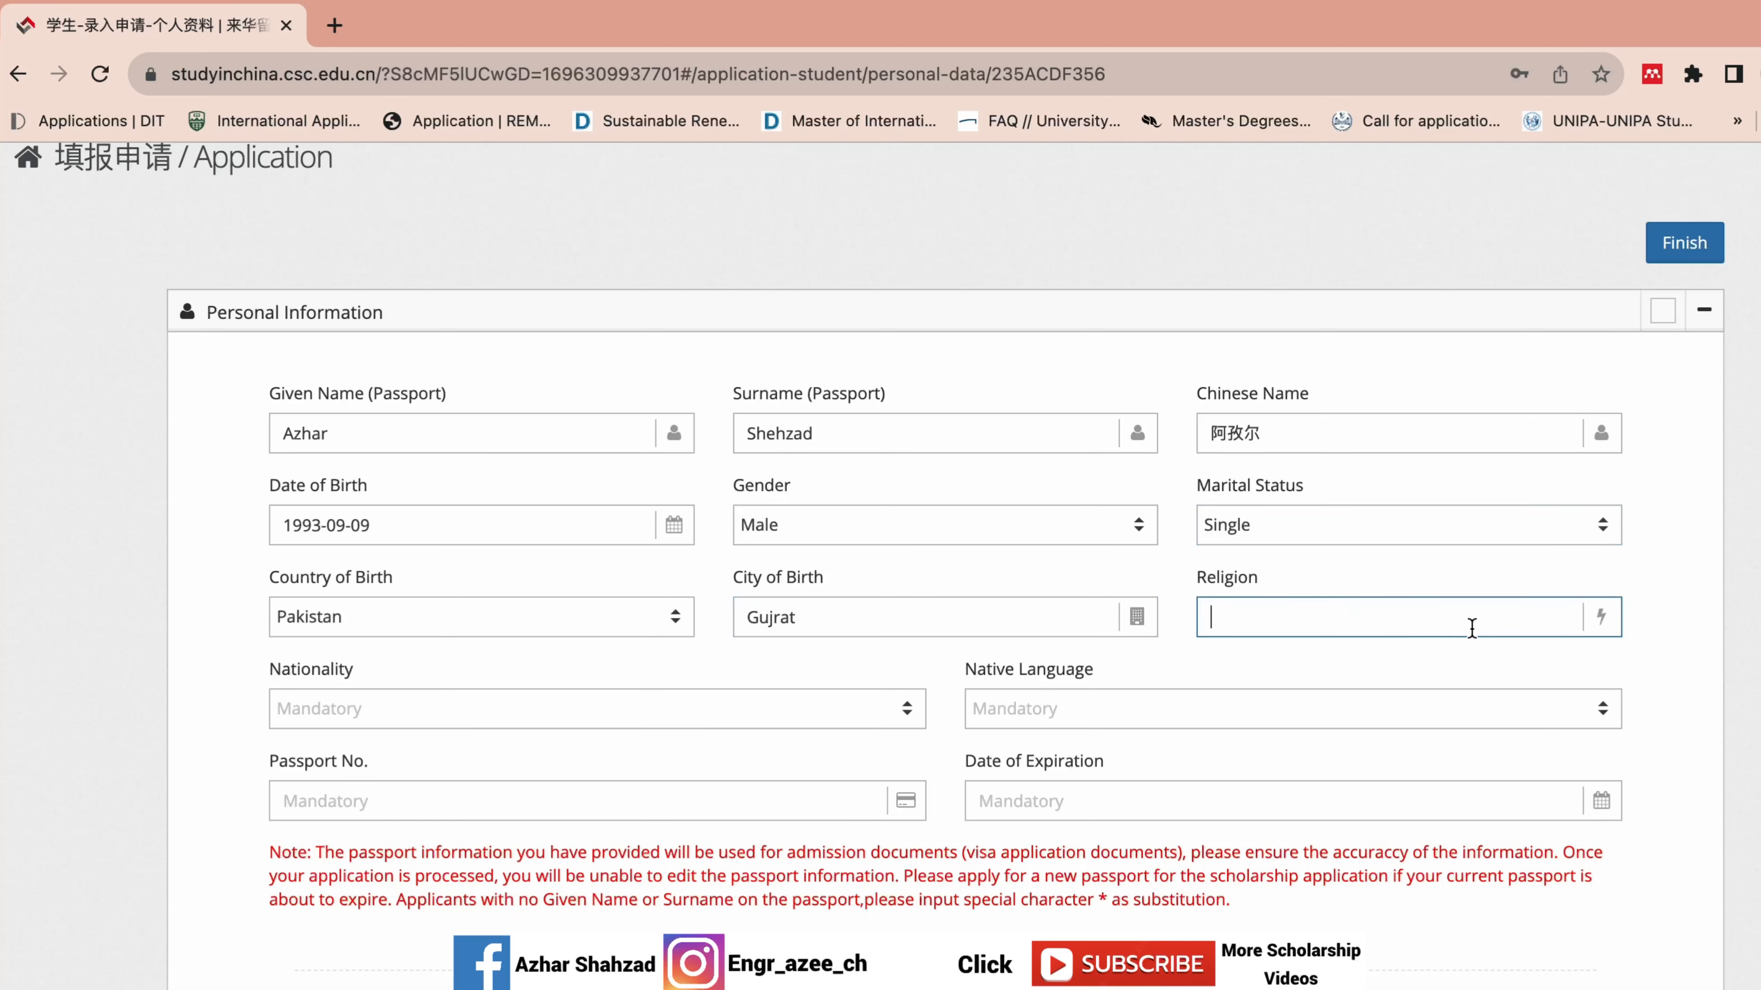
type("Islam")
scroll(1348, 472, "down", 4)
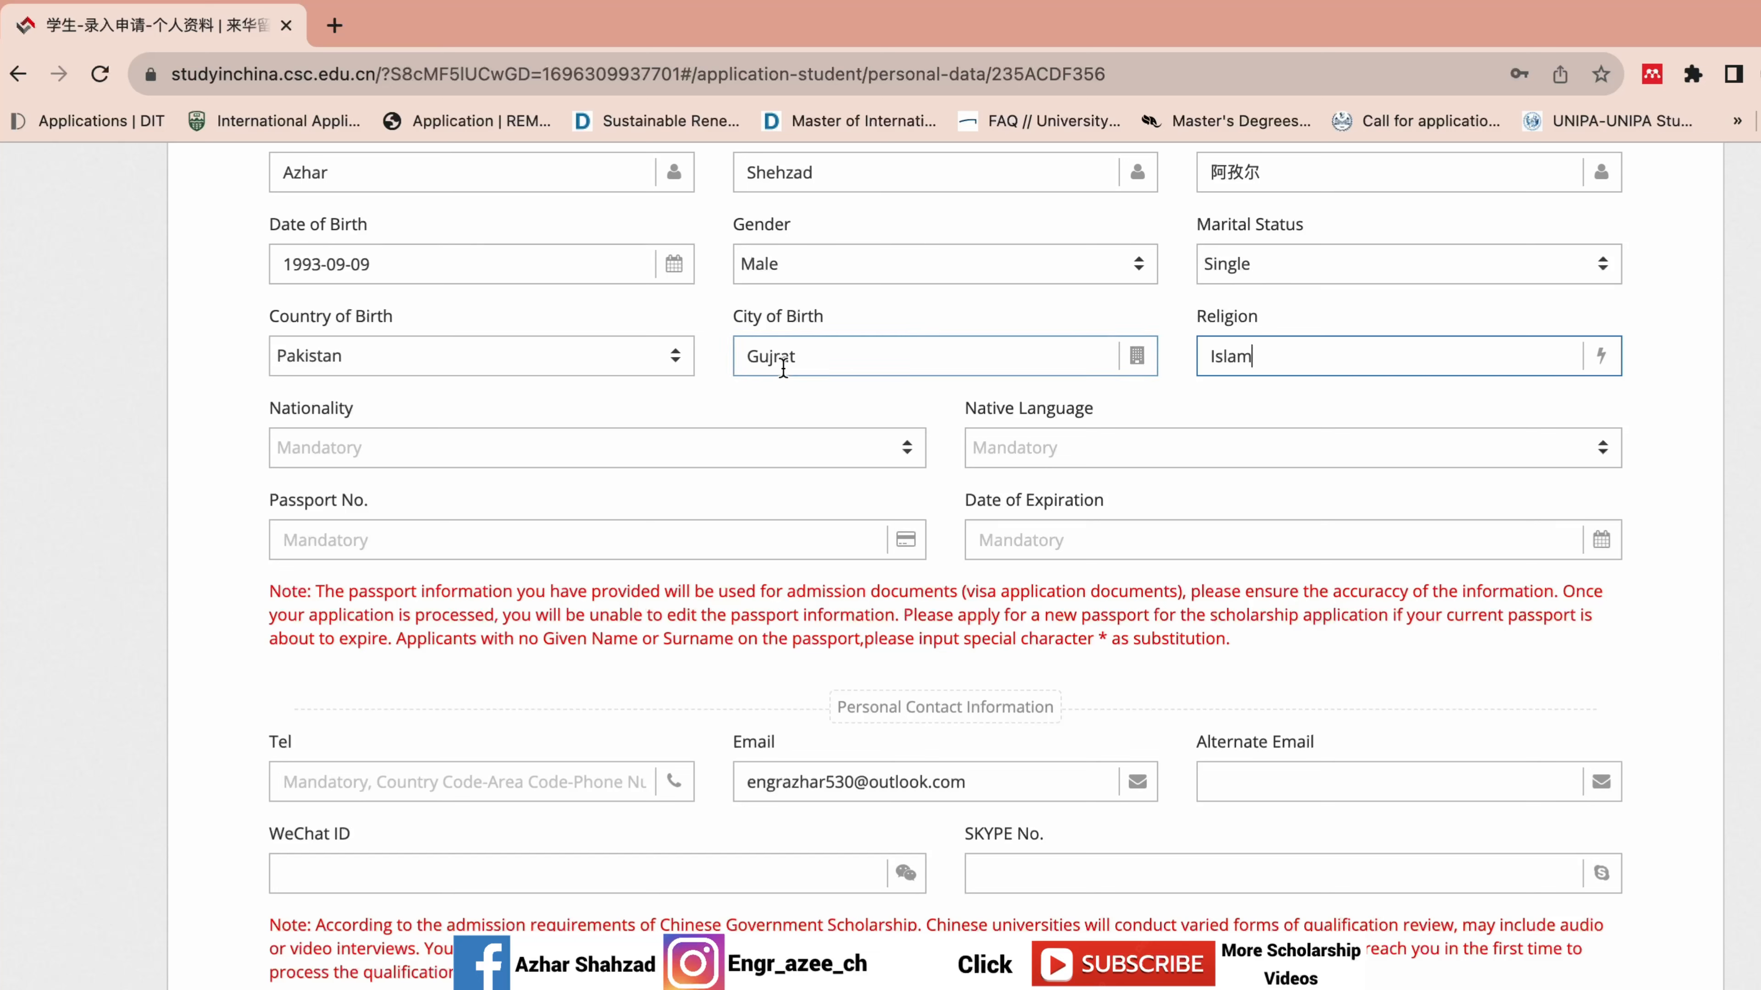
Set nationality to Pakistan and native language to Urdu.
left_click(635, 449)
type("pak")
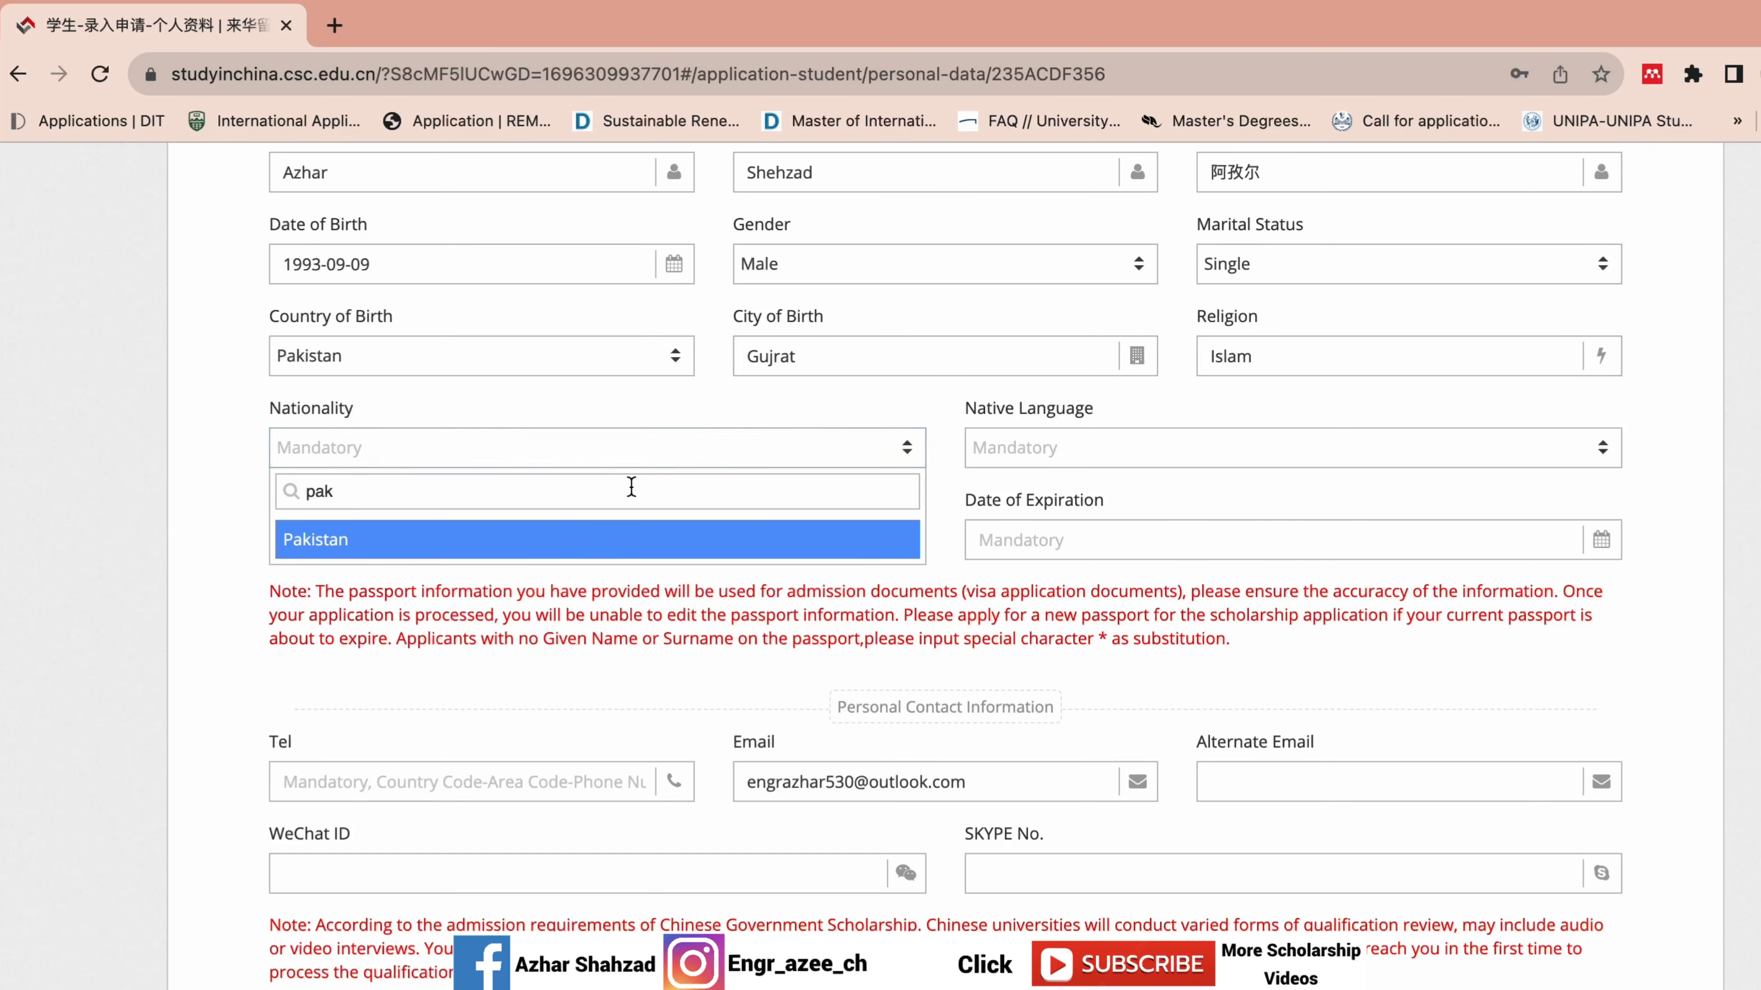
left_click(619, 548)
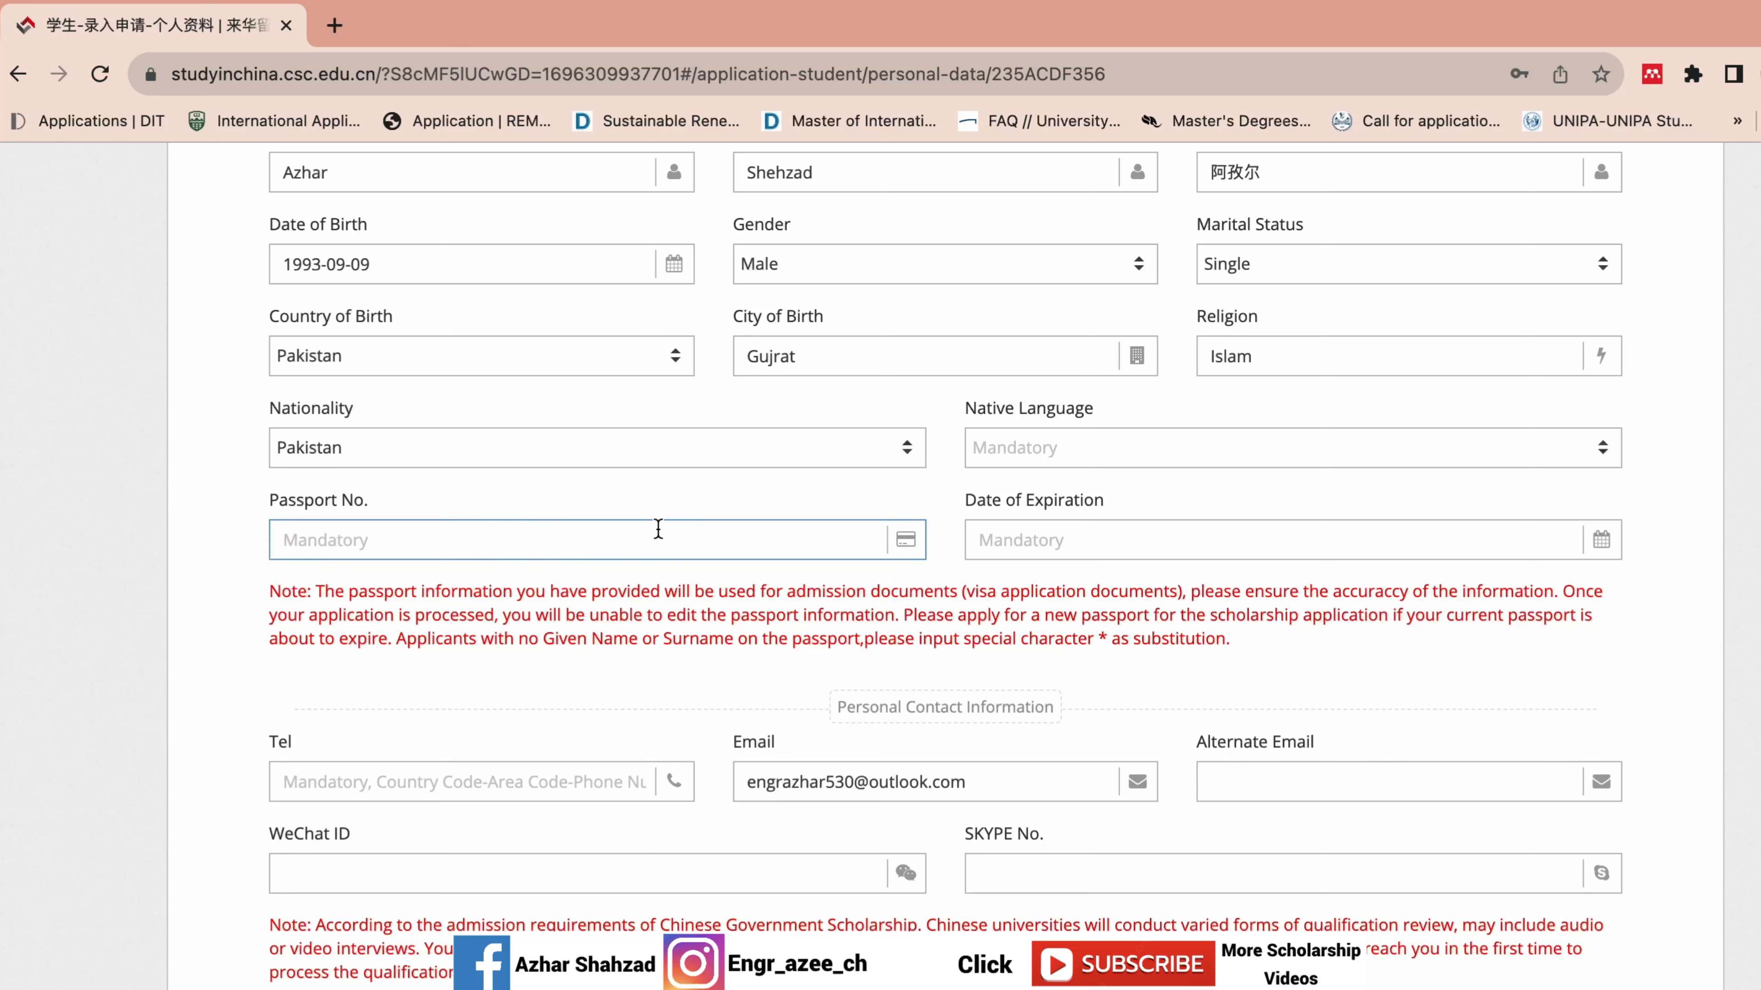
left_click(1167, 450)
type("urdu")
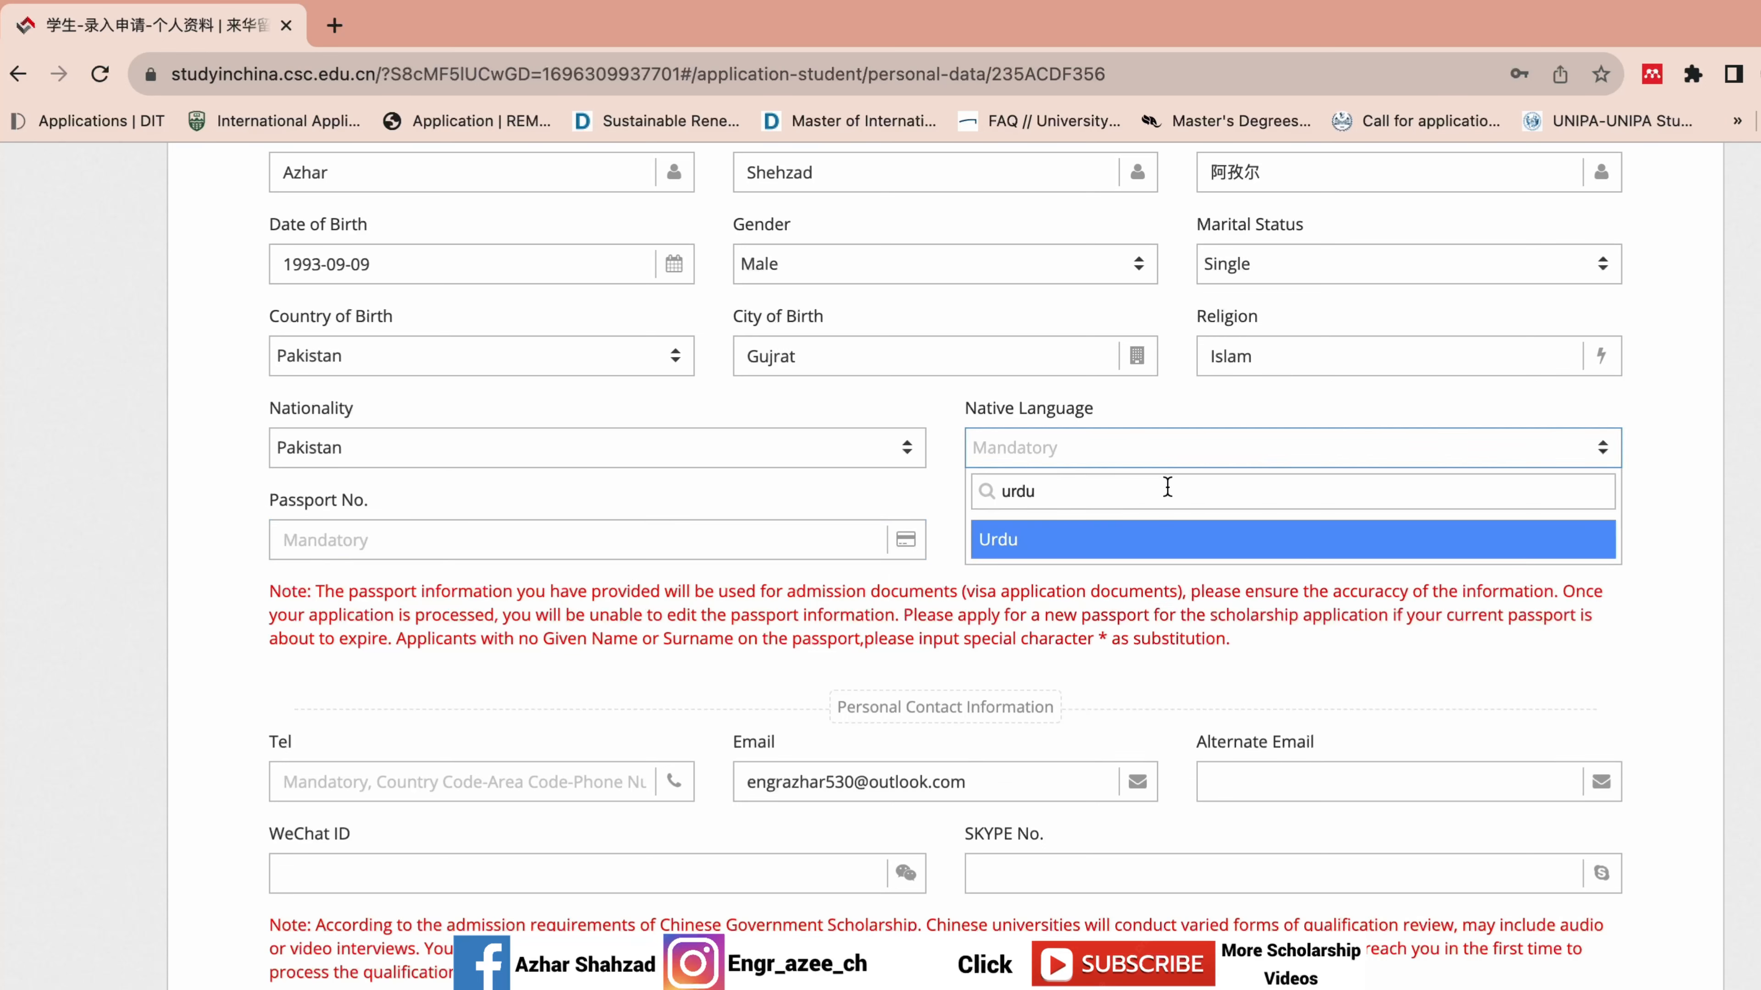
left_click(1130, 543)
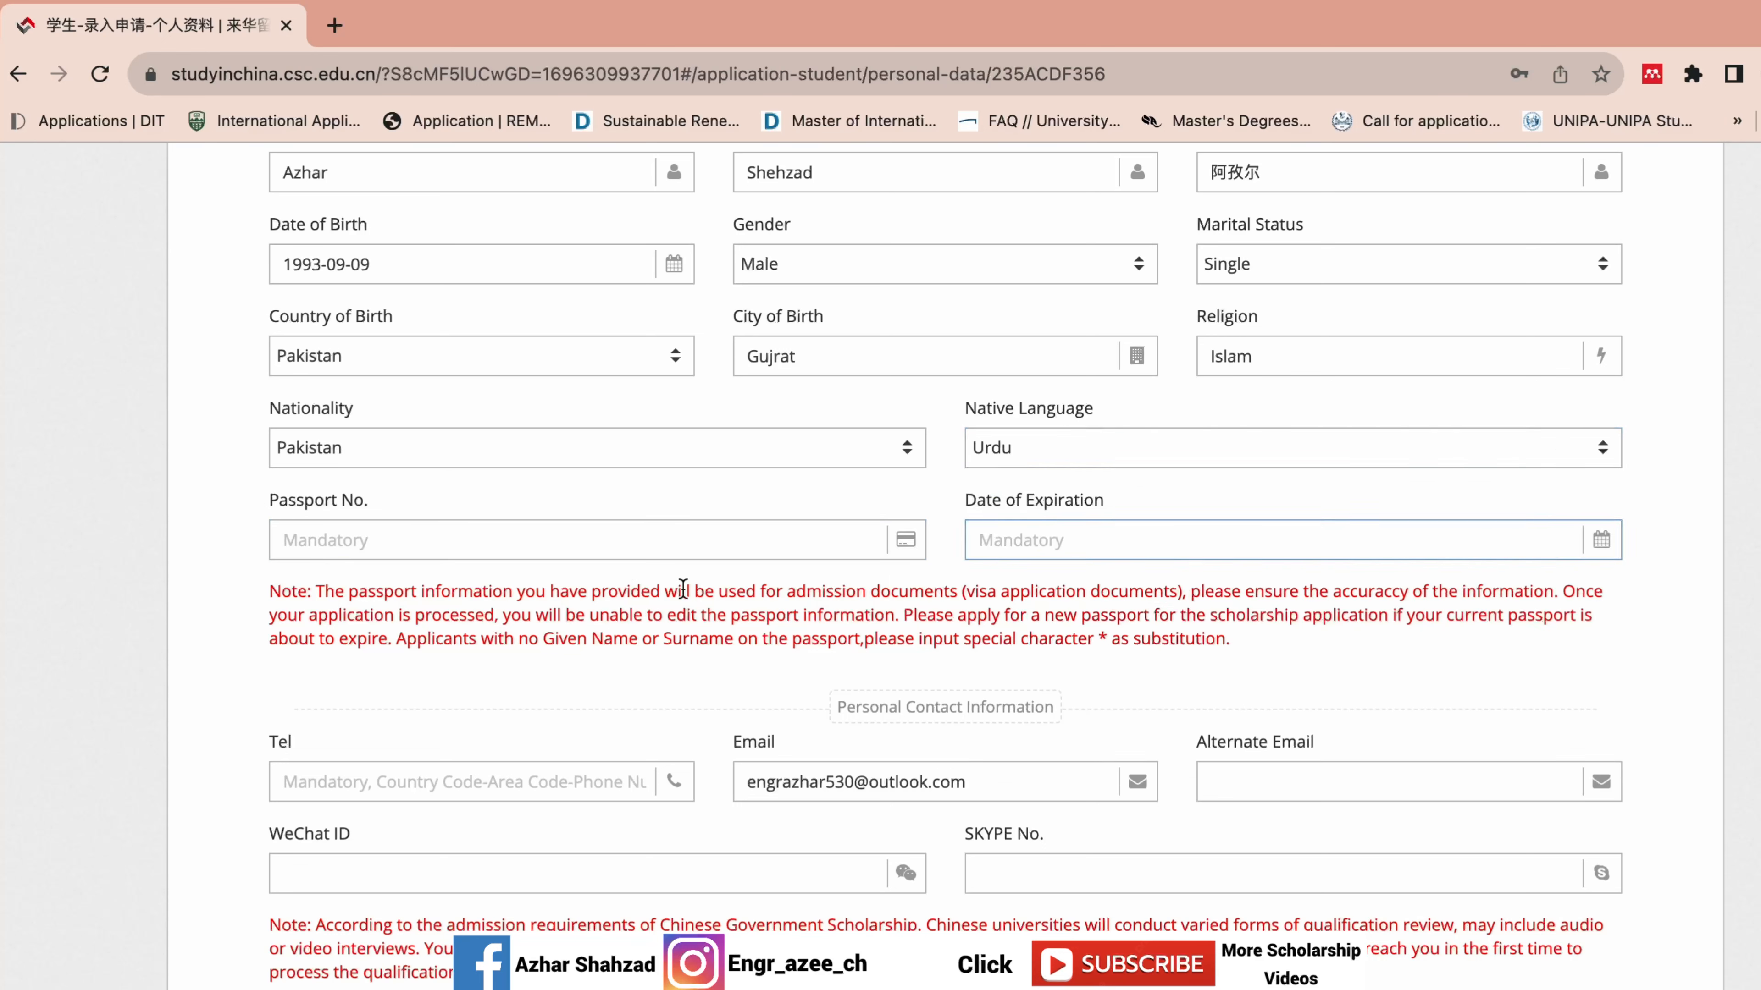
Enter the applicant's passport number, correcting a typo in it.
left_click(590, 548)
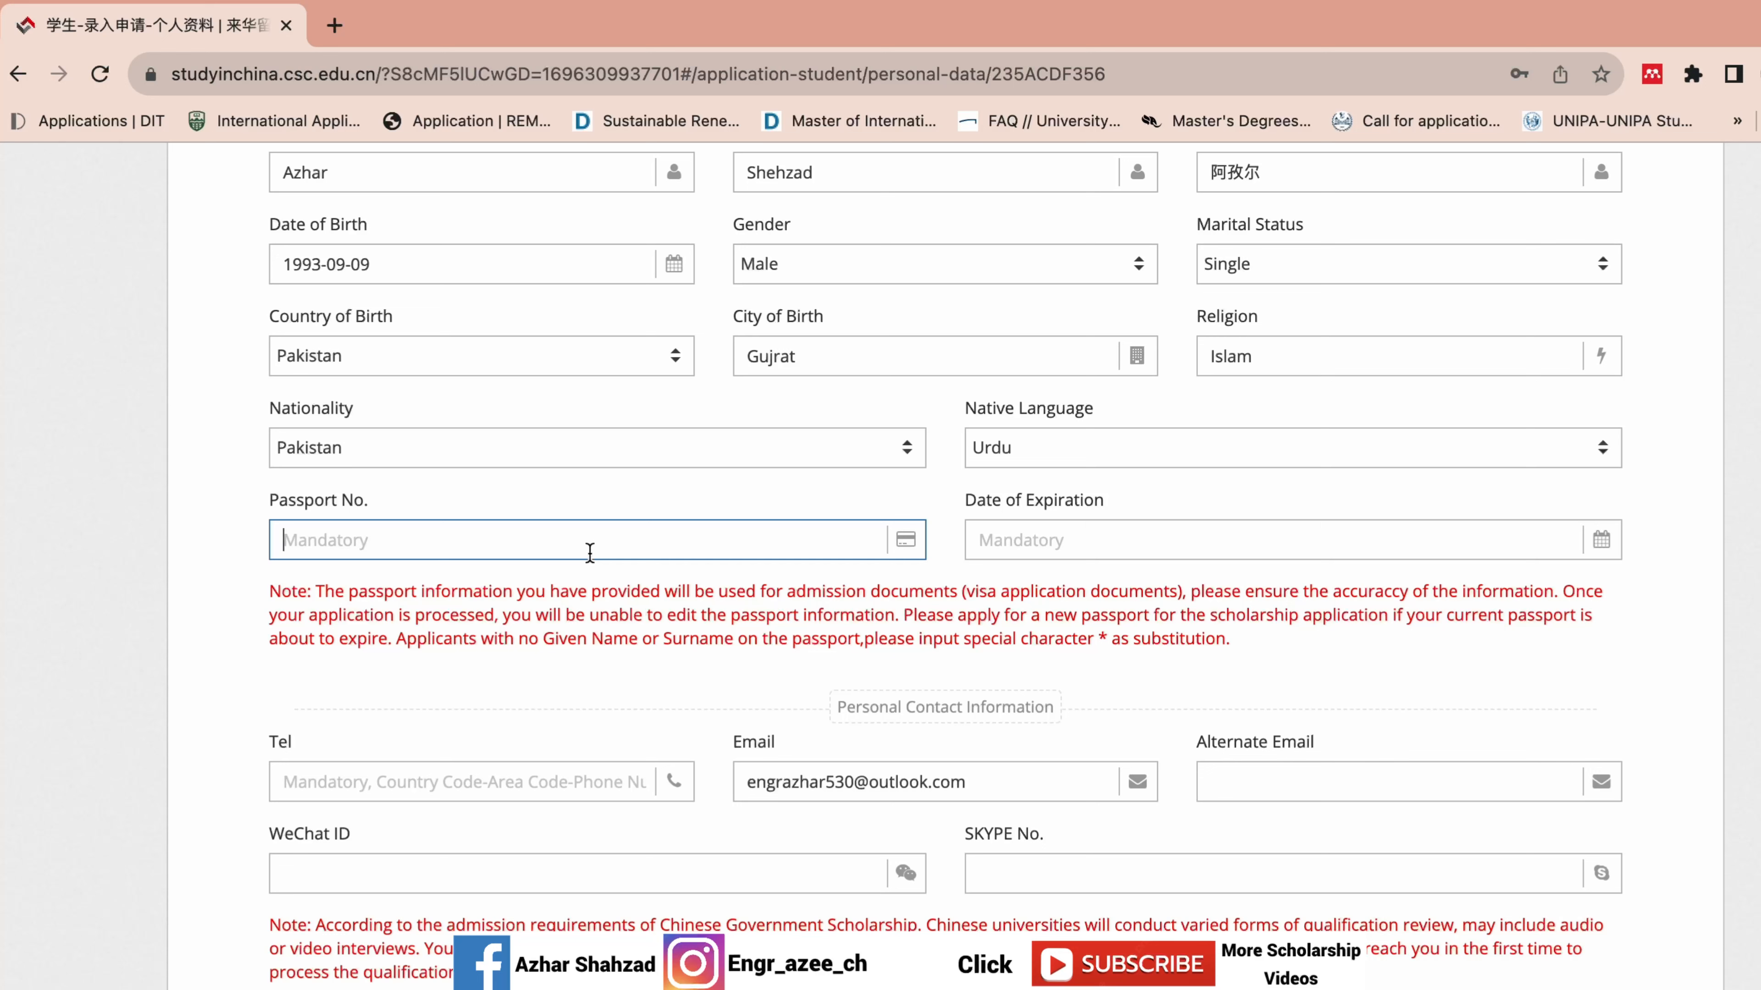
left_click(294, 540)
key("BackSpace")
type("E")
Set the passport expiration date to 2030-07-07.
left_click(1088, 540)
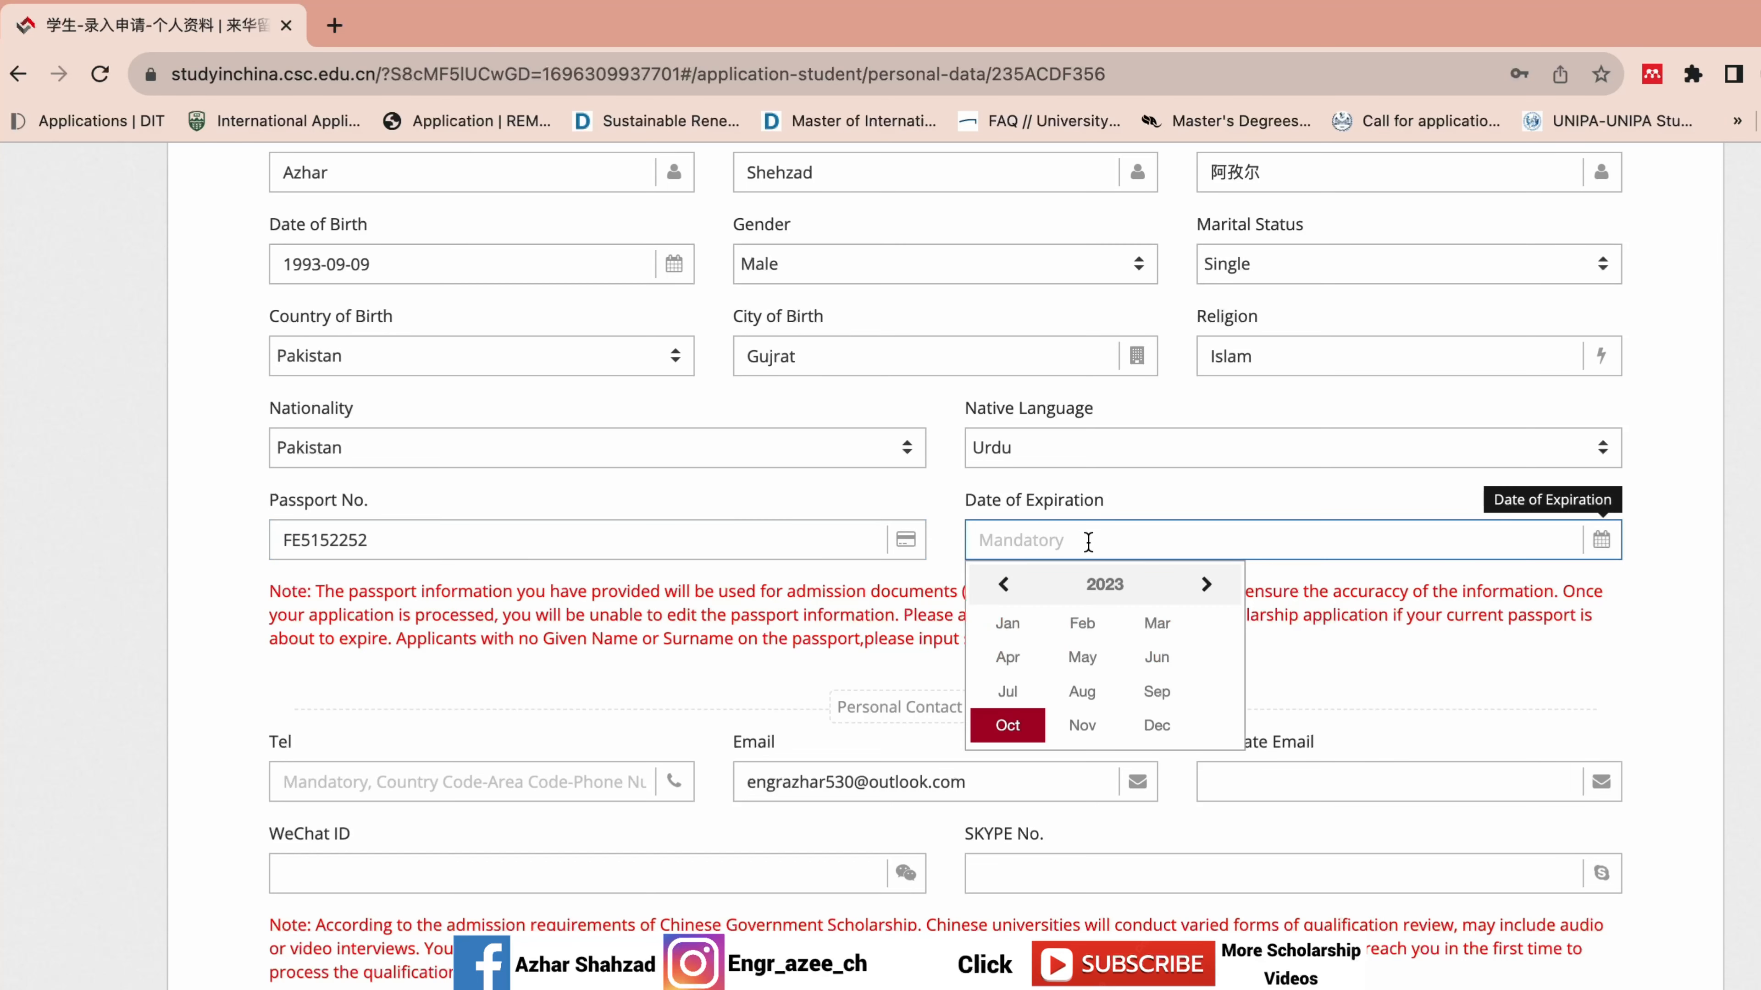
left_click(1203, 586)
left_click(1116, 584)
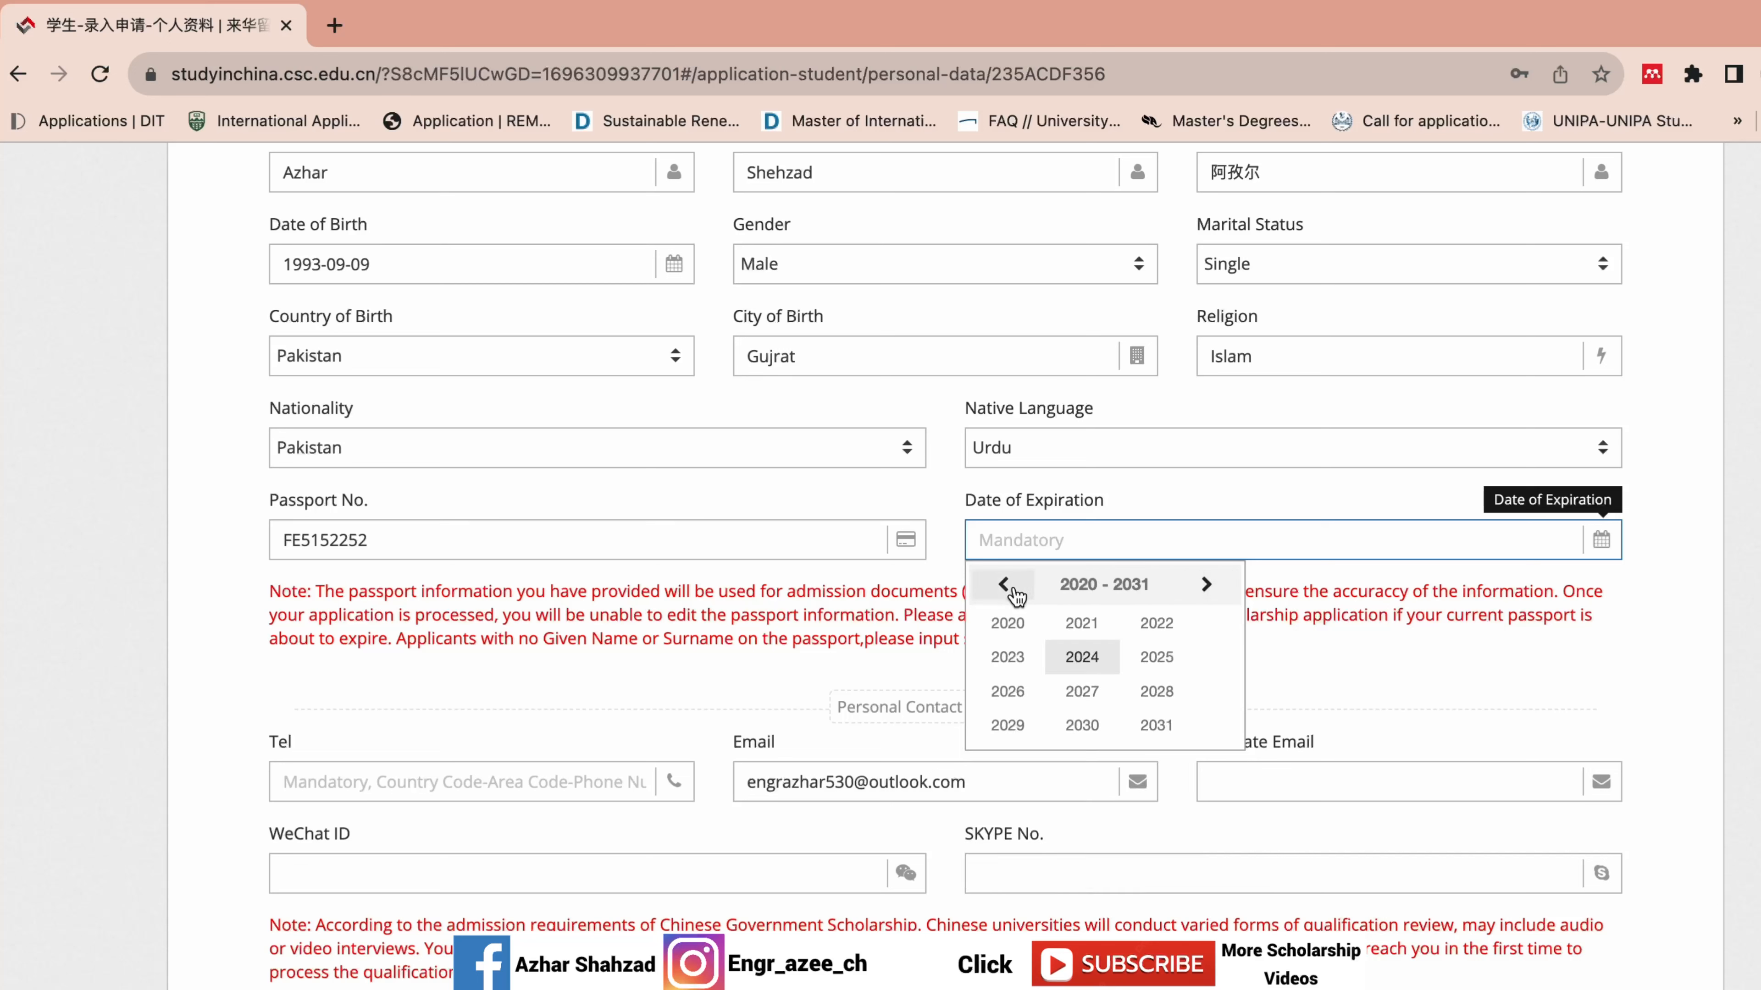
left_click(1082, 725)
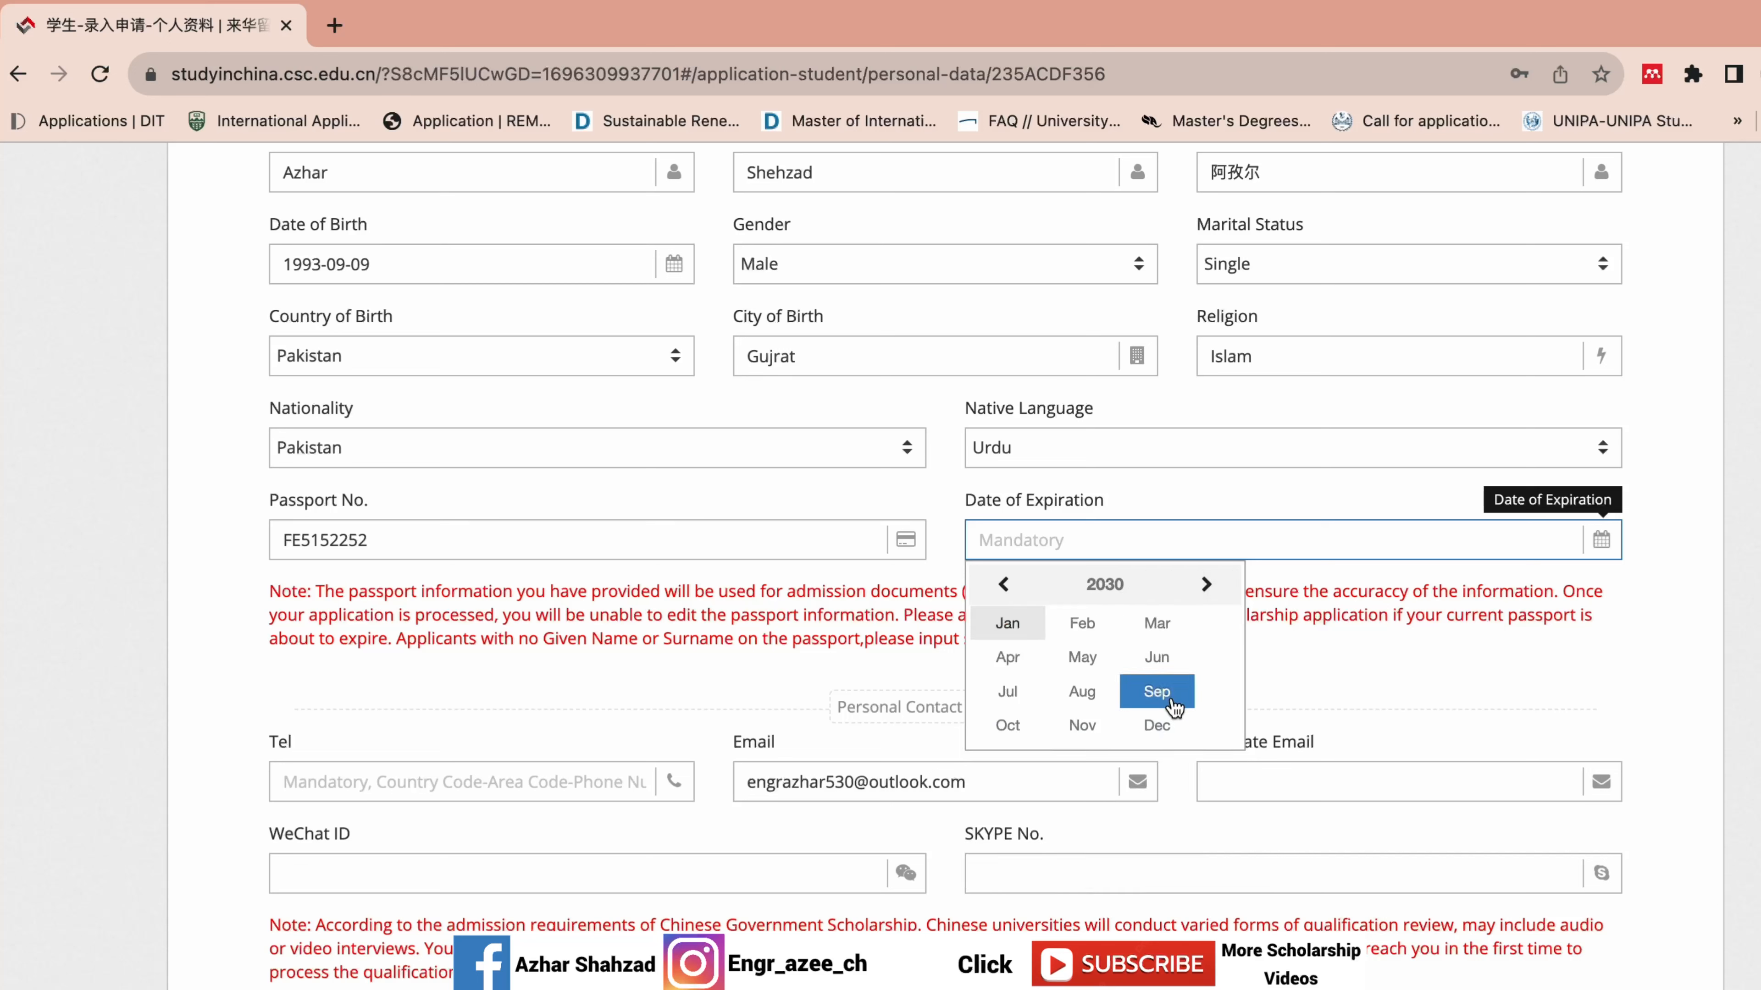
left_click(1007, 691)
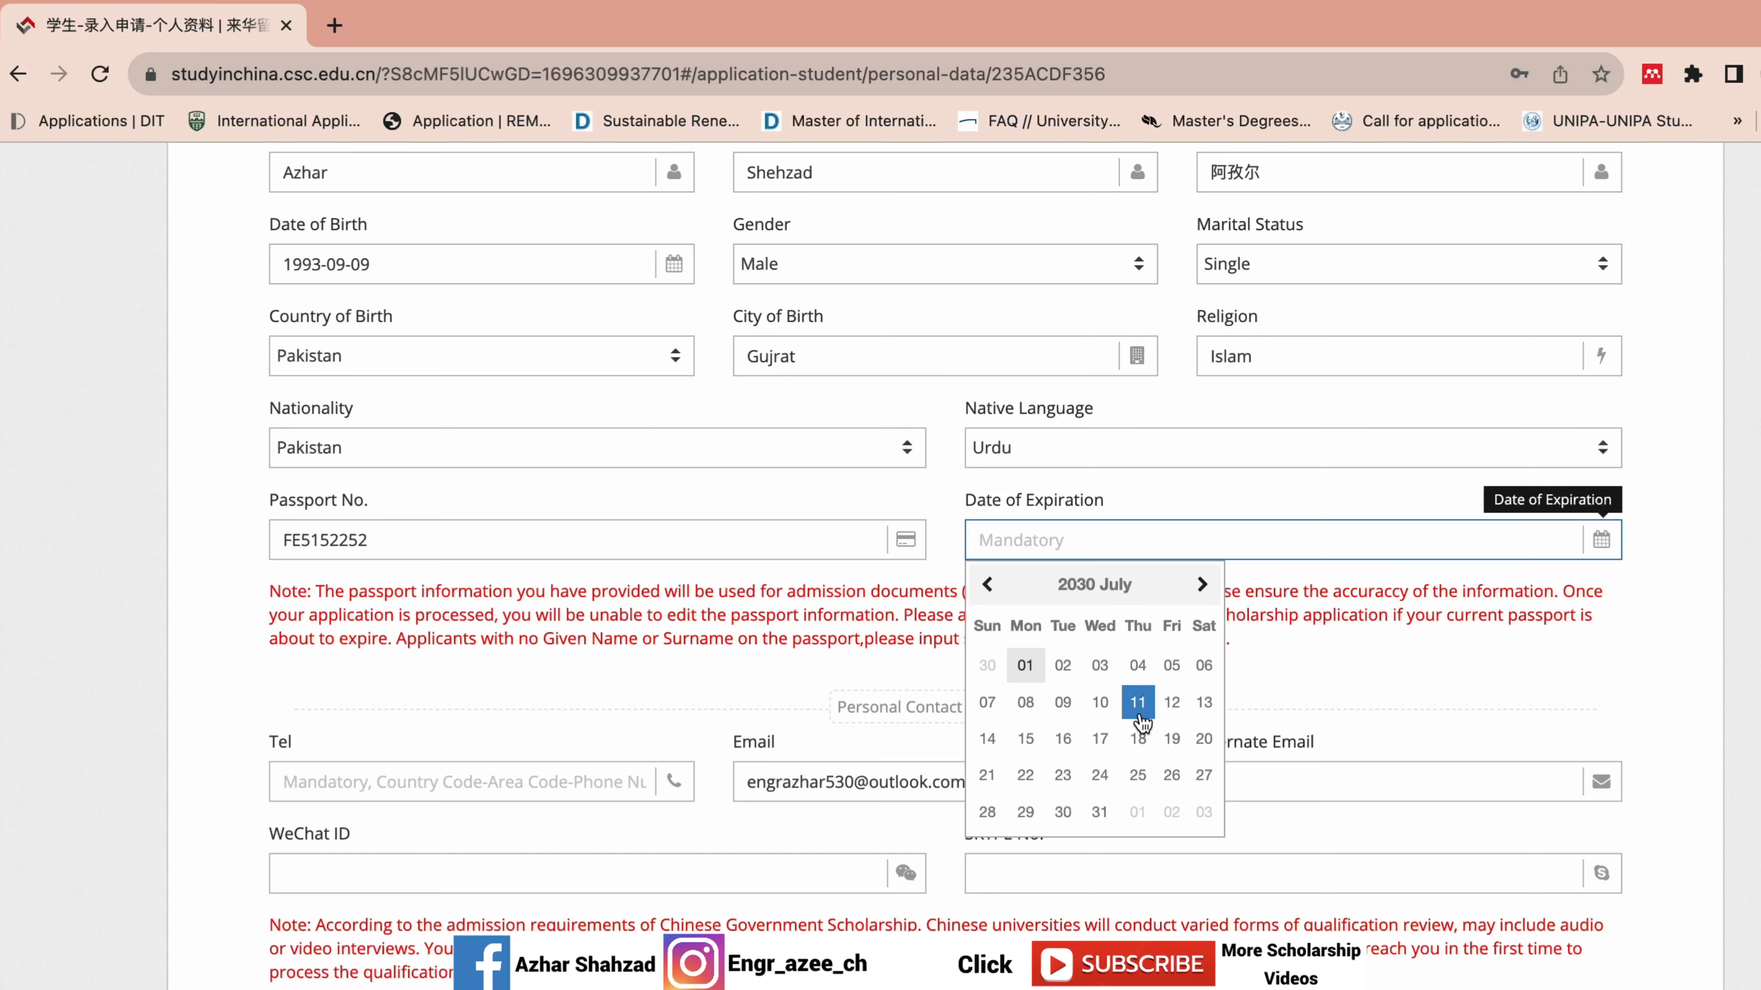
left_click(988, 702)
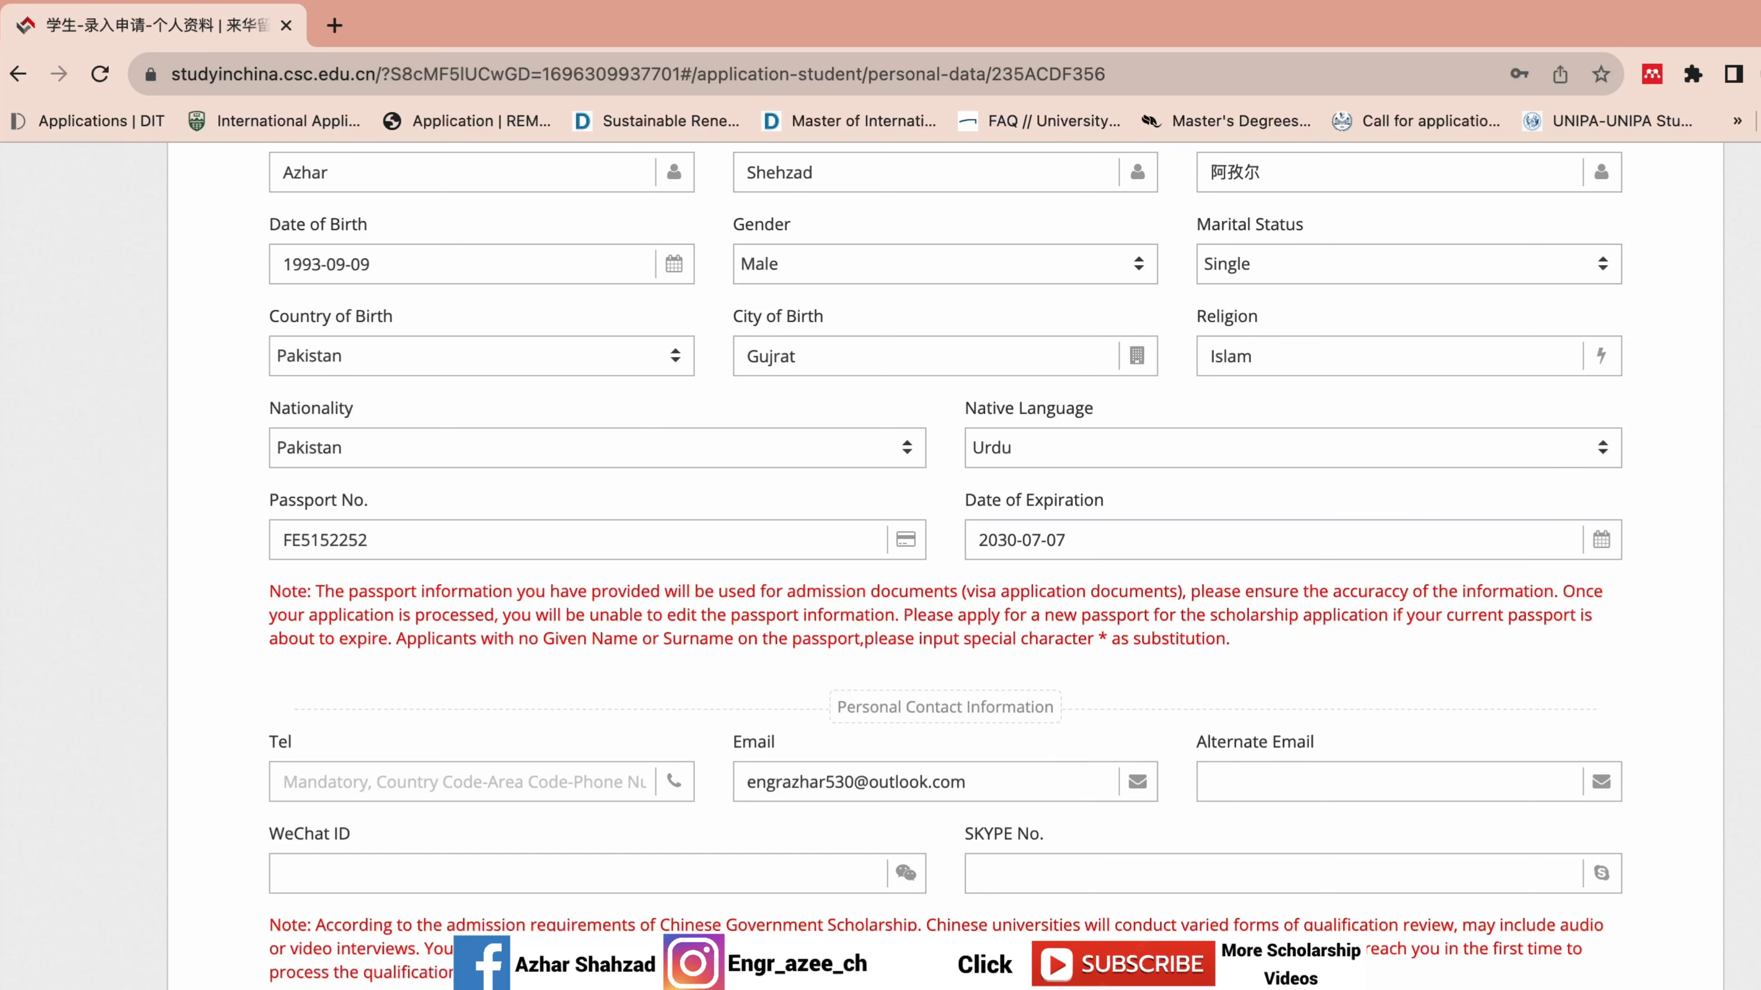
Enter the contact phone number with the +86 country code and the WeChat ID.
scroll(1161, 506, "down", 6)
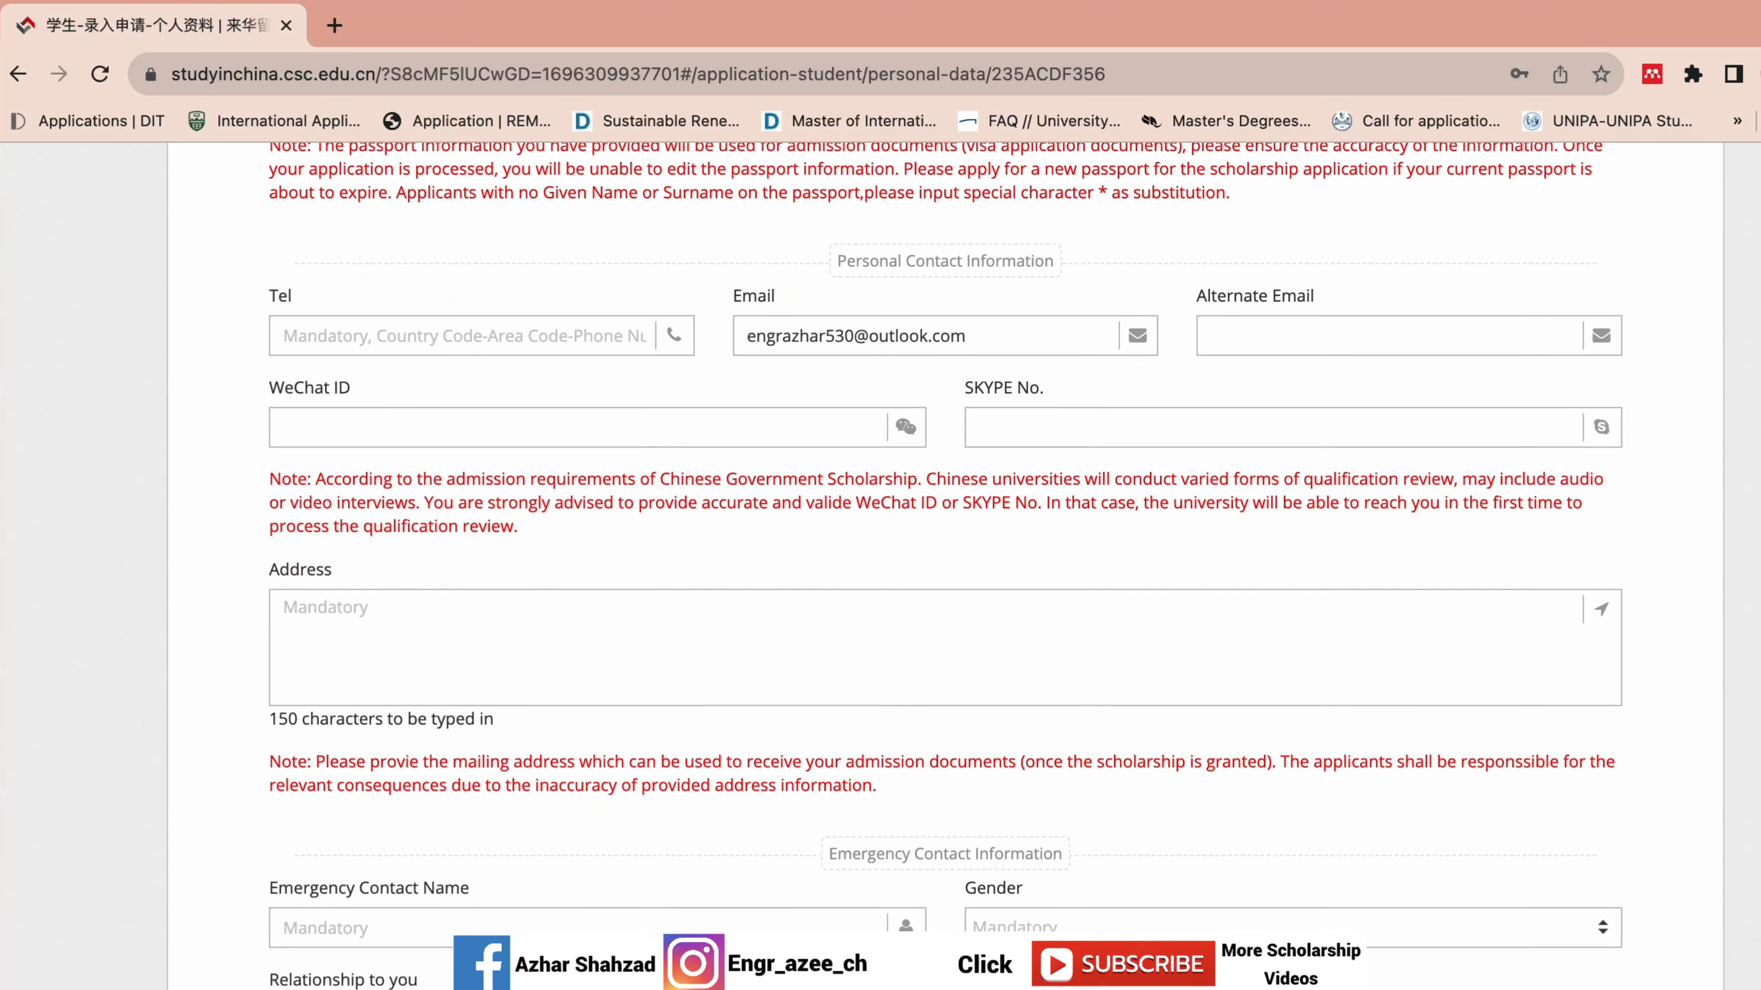
left_click(421, 338)
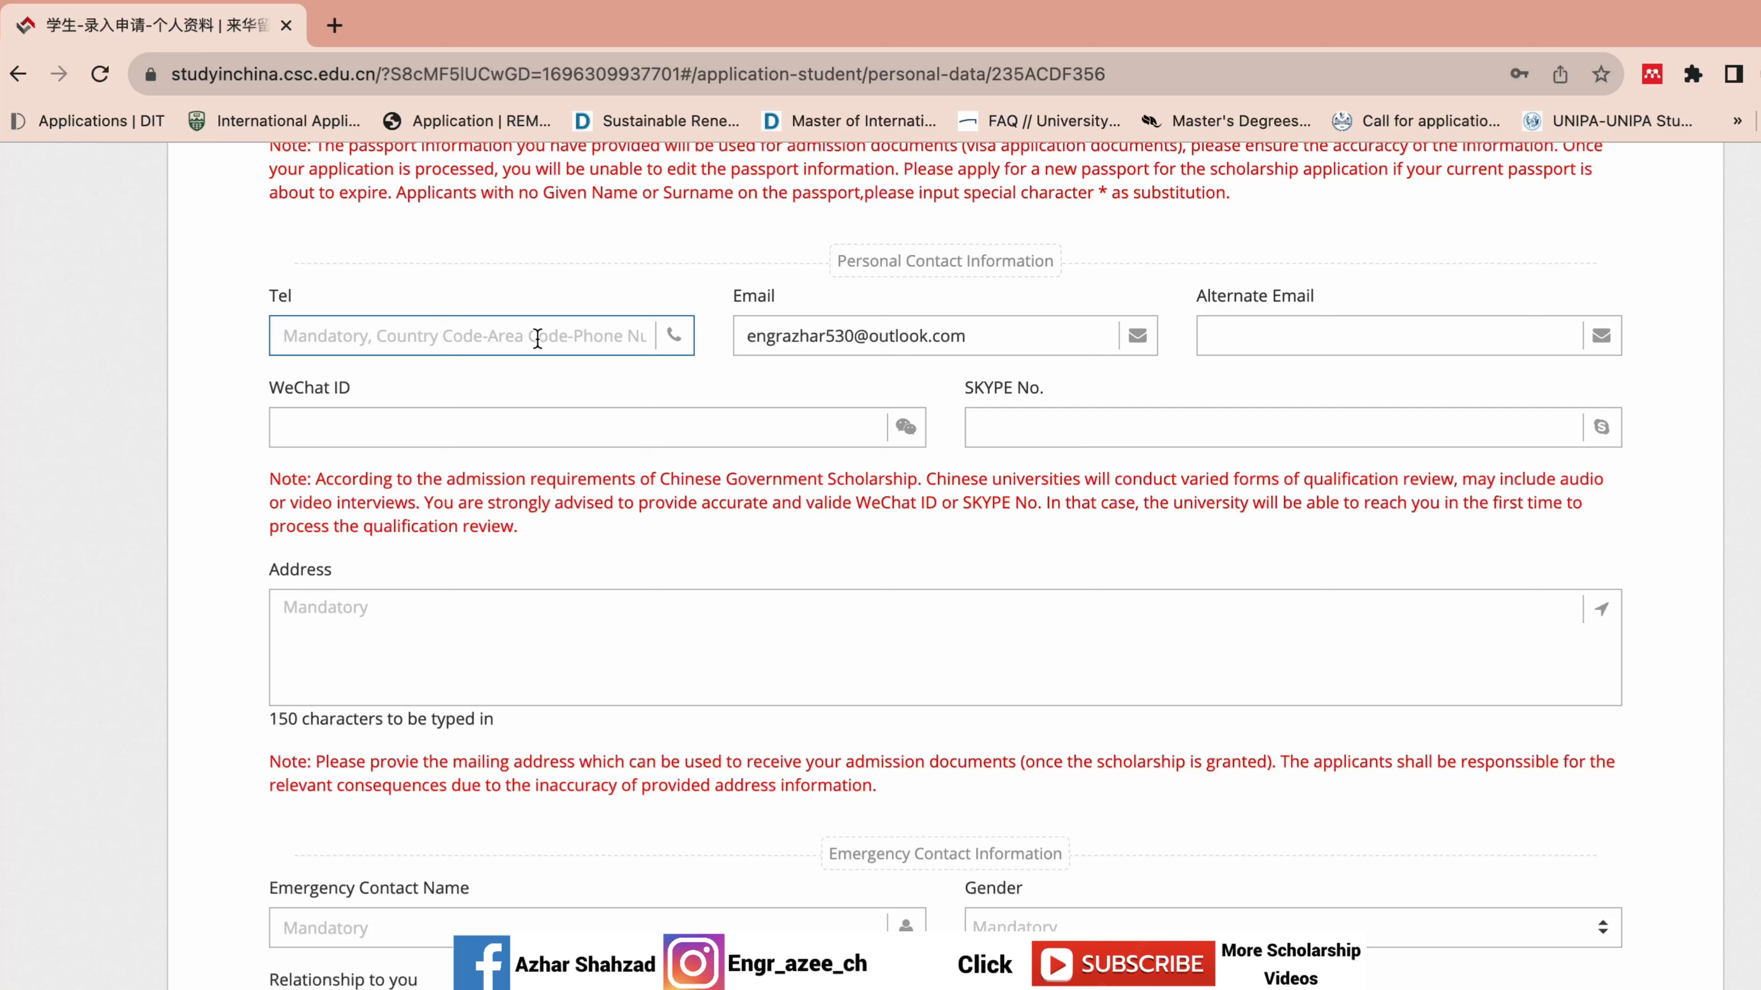
type("+")
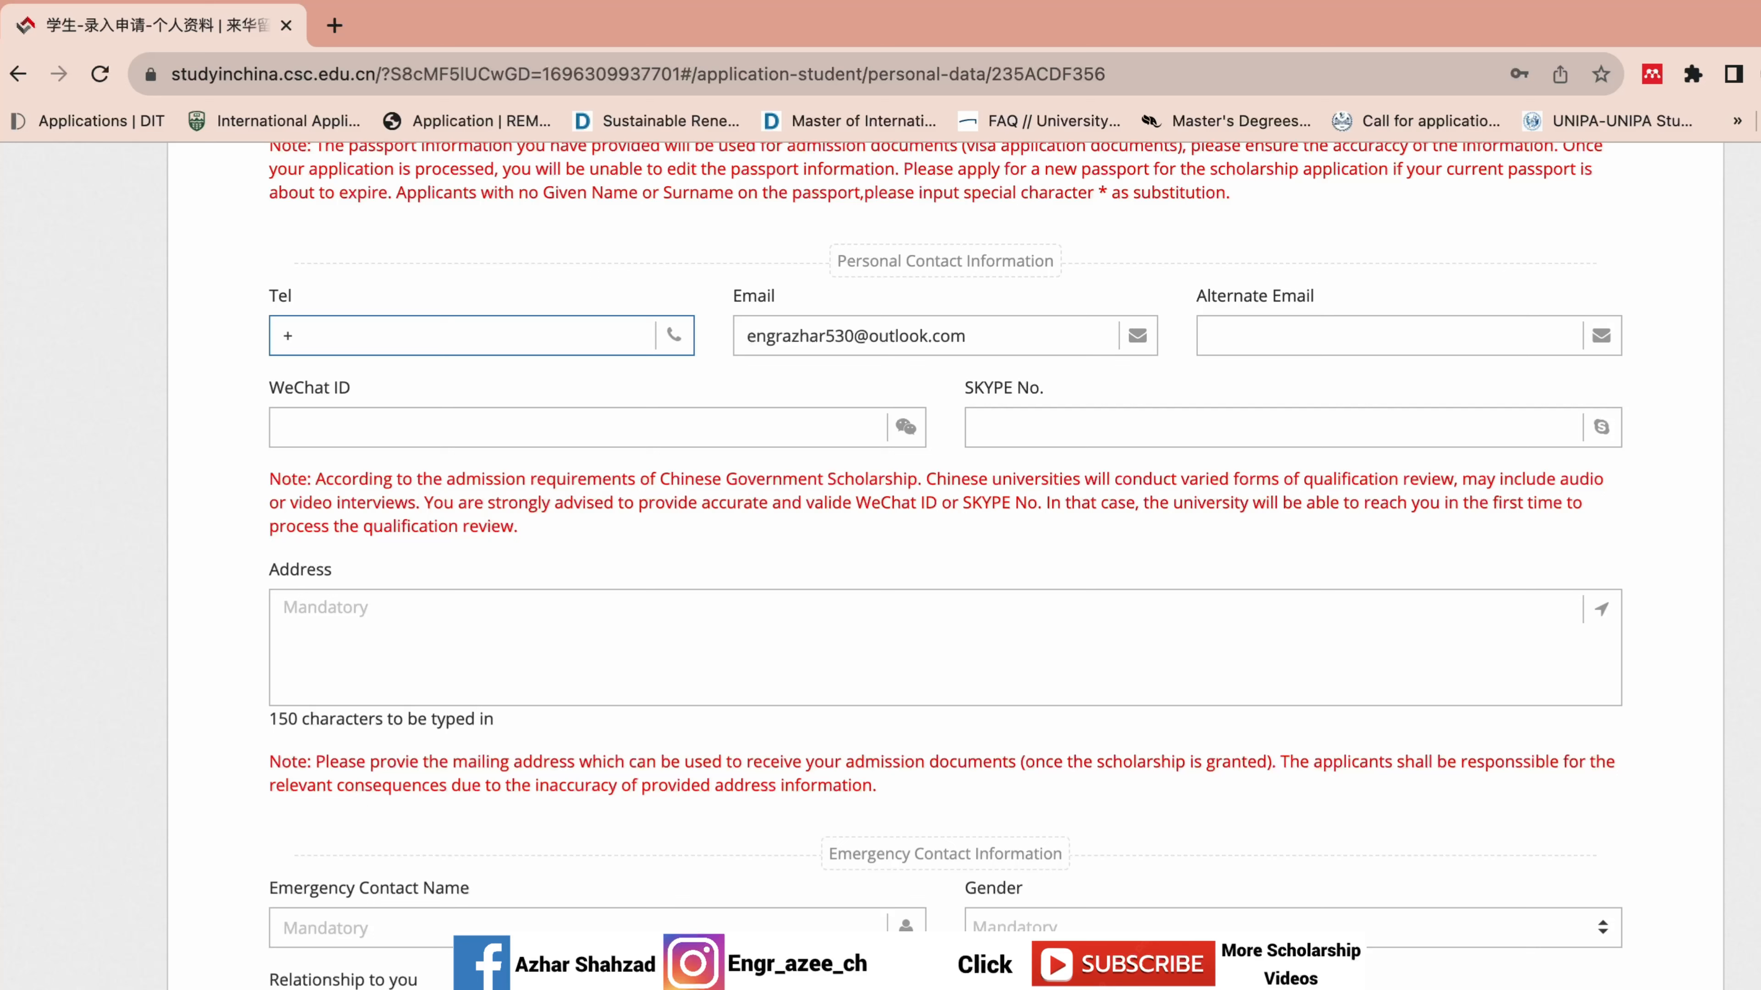
type("92")
key("BackSpace")
key("BackSpace")
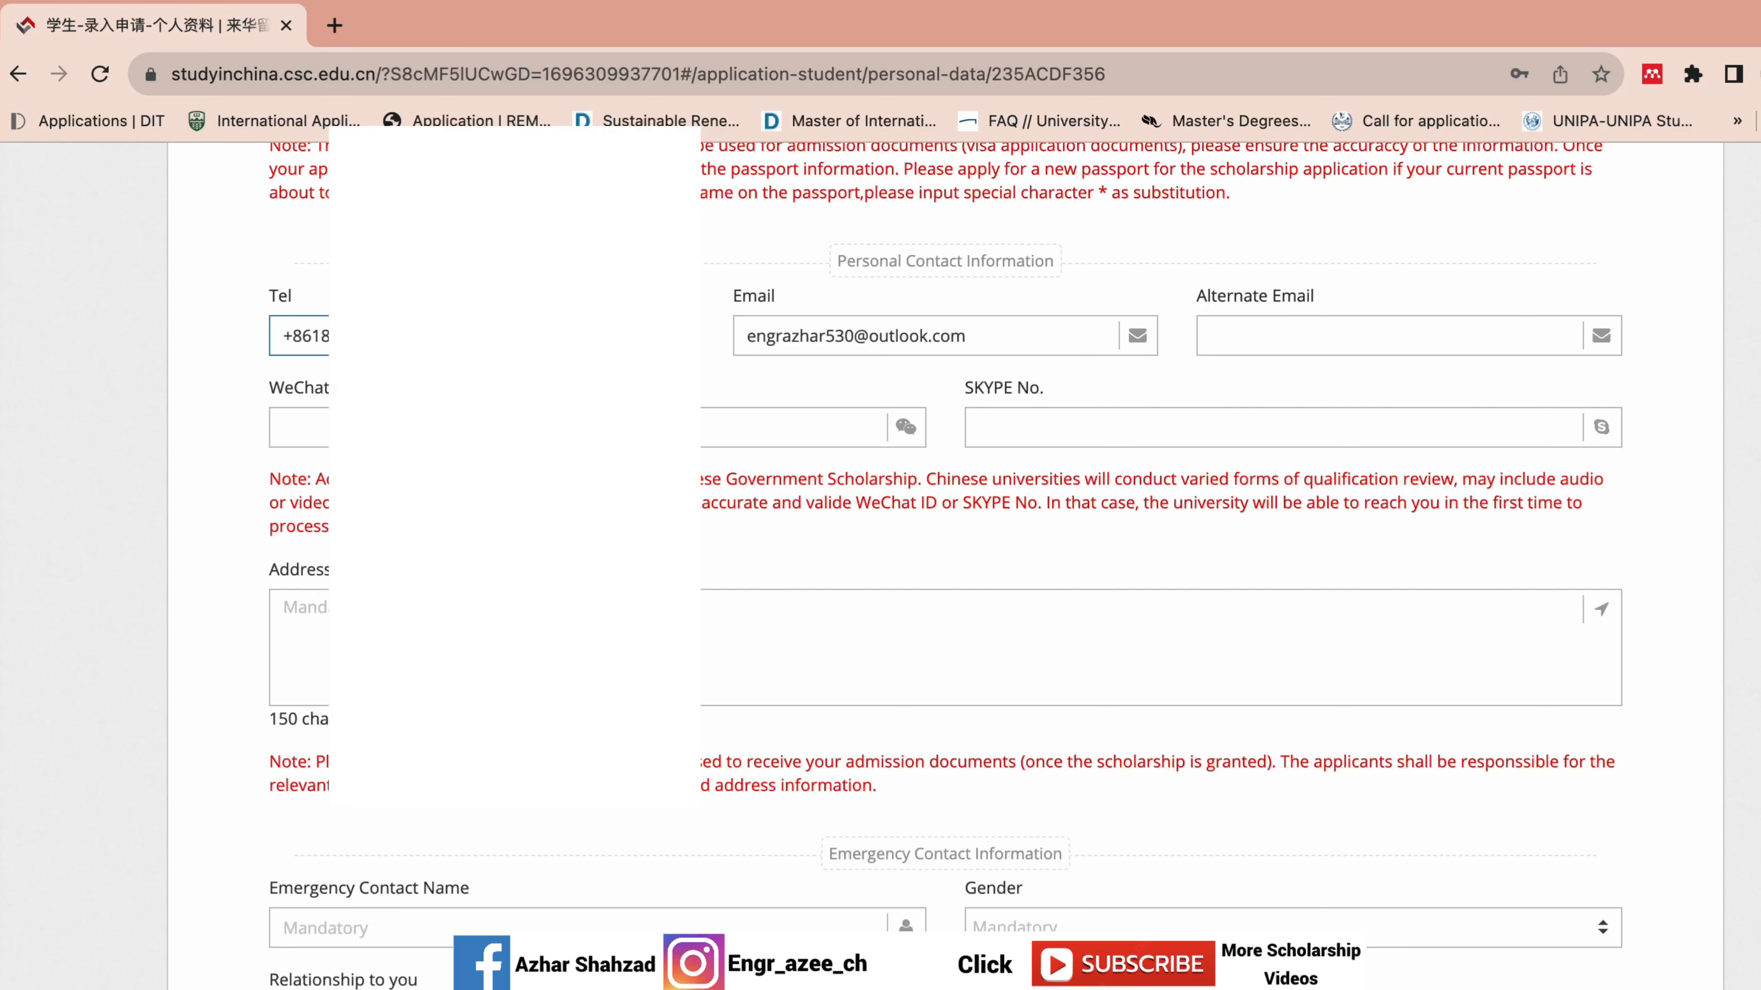
left_click(1073, 337)
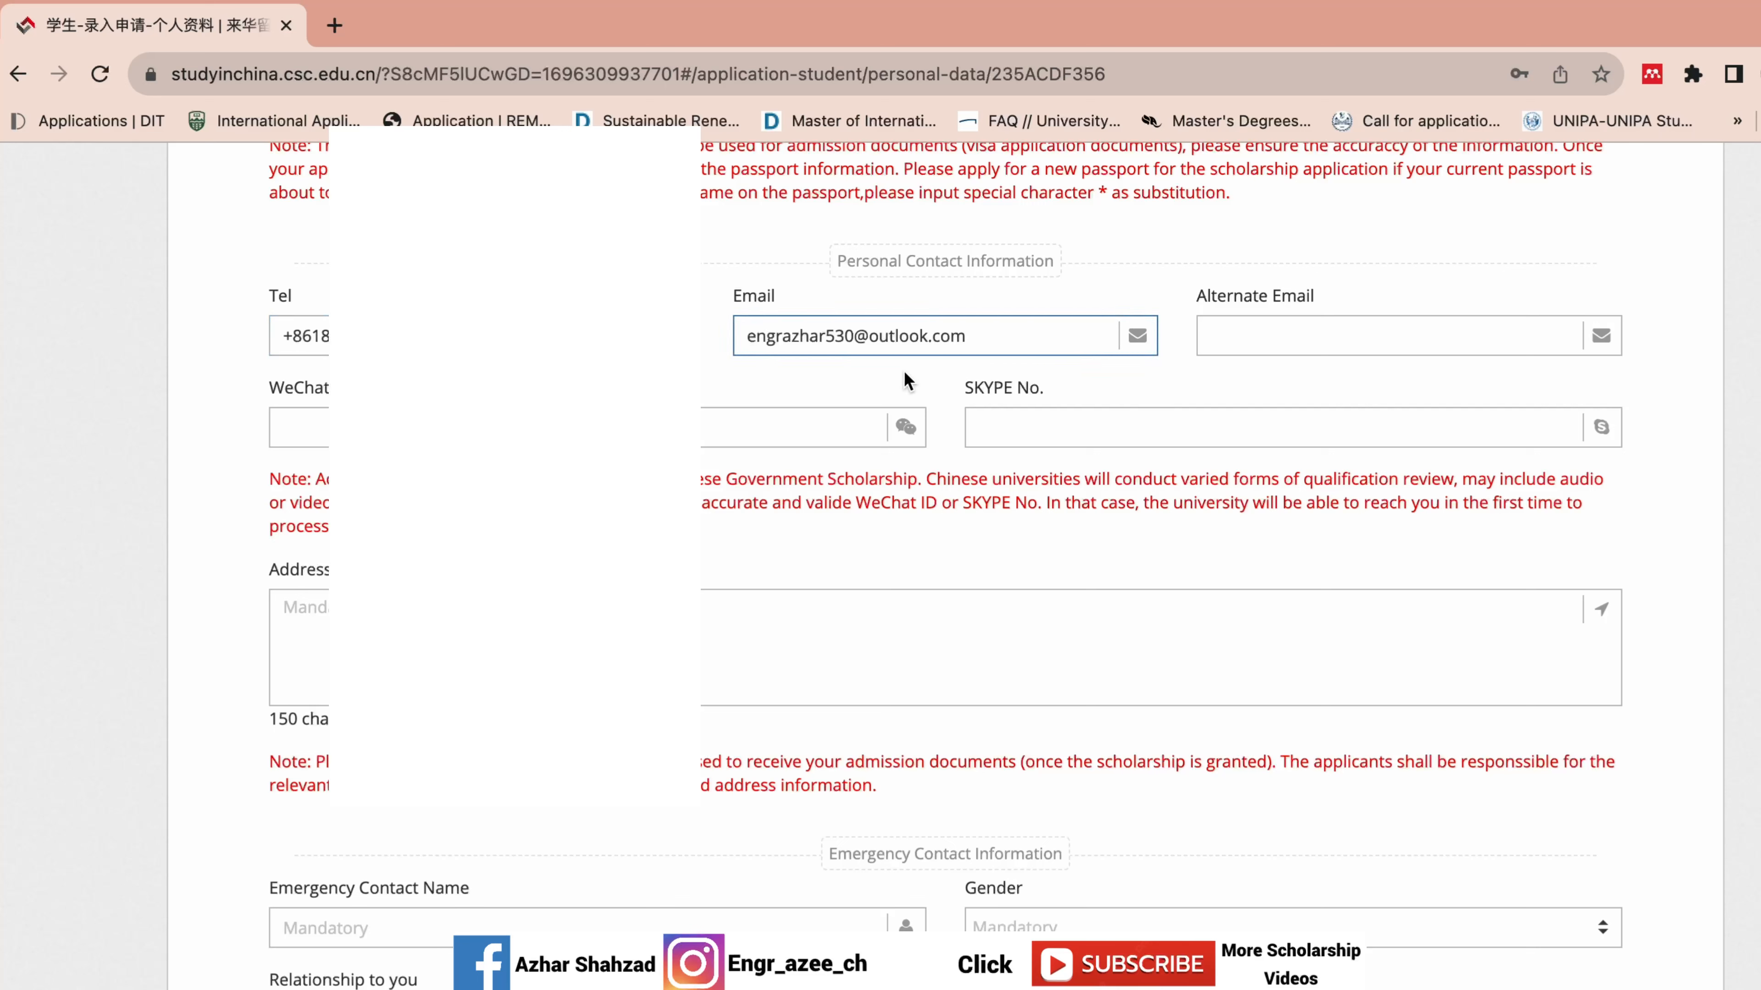
left_click(1227, 342)
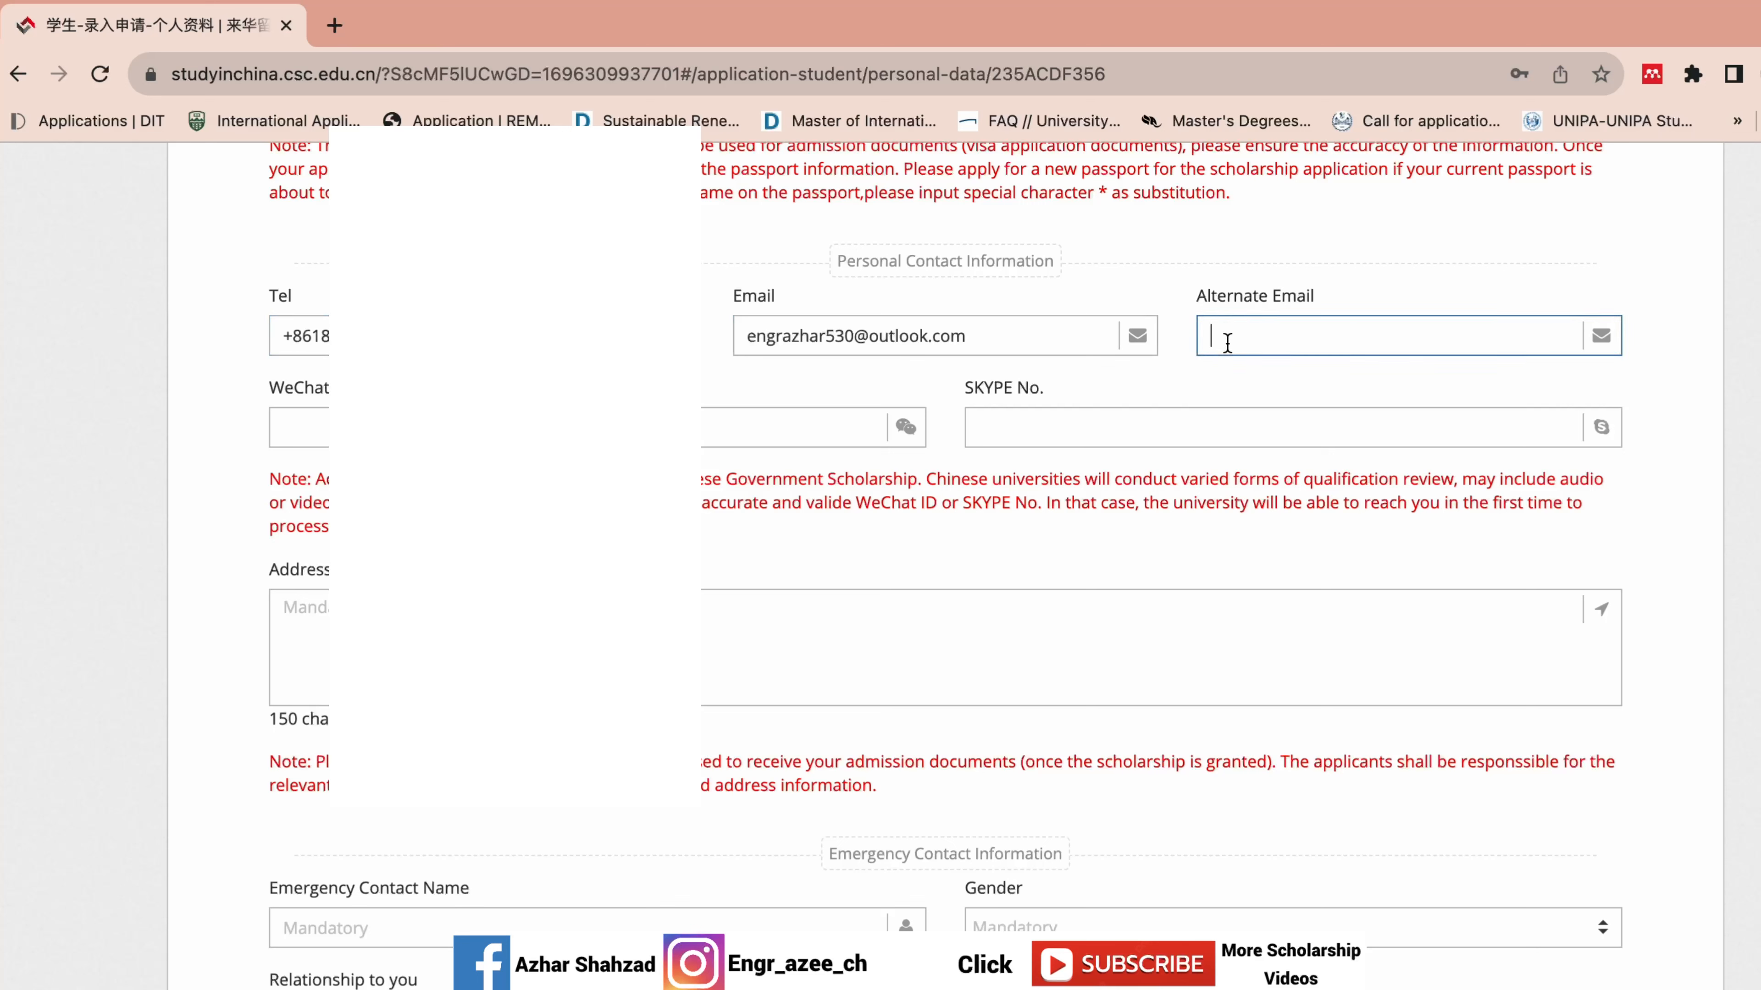
left_click(914, 338)
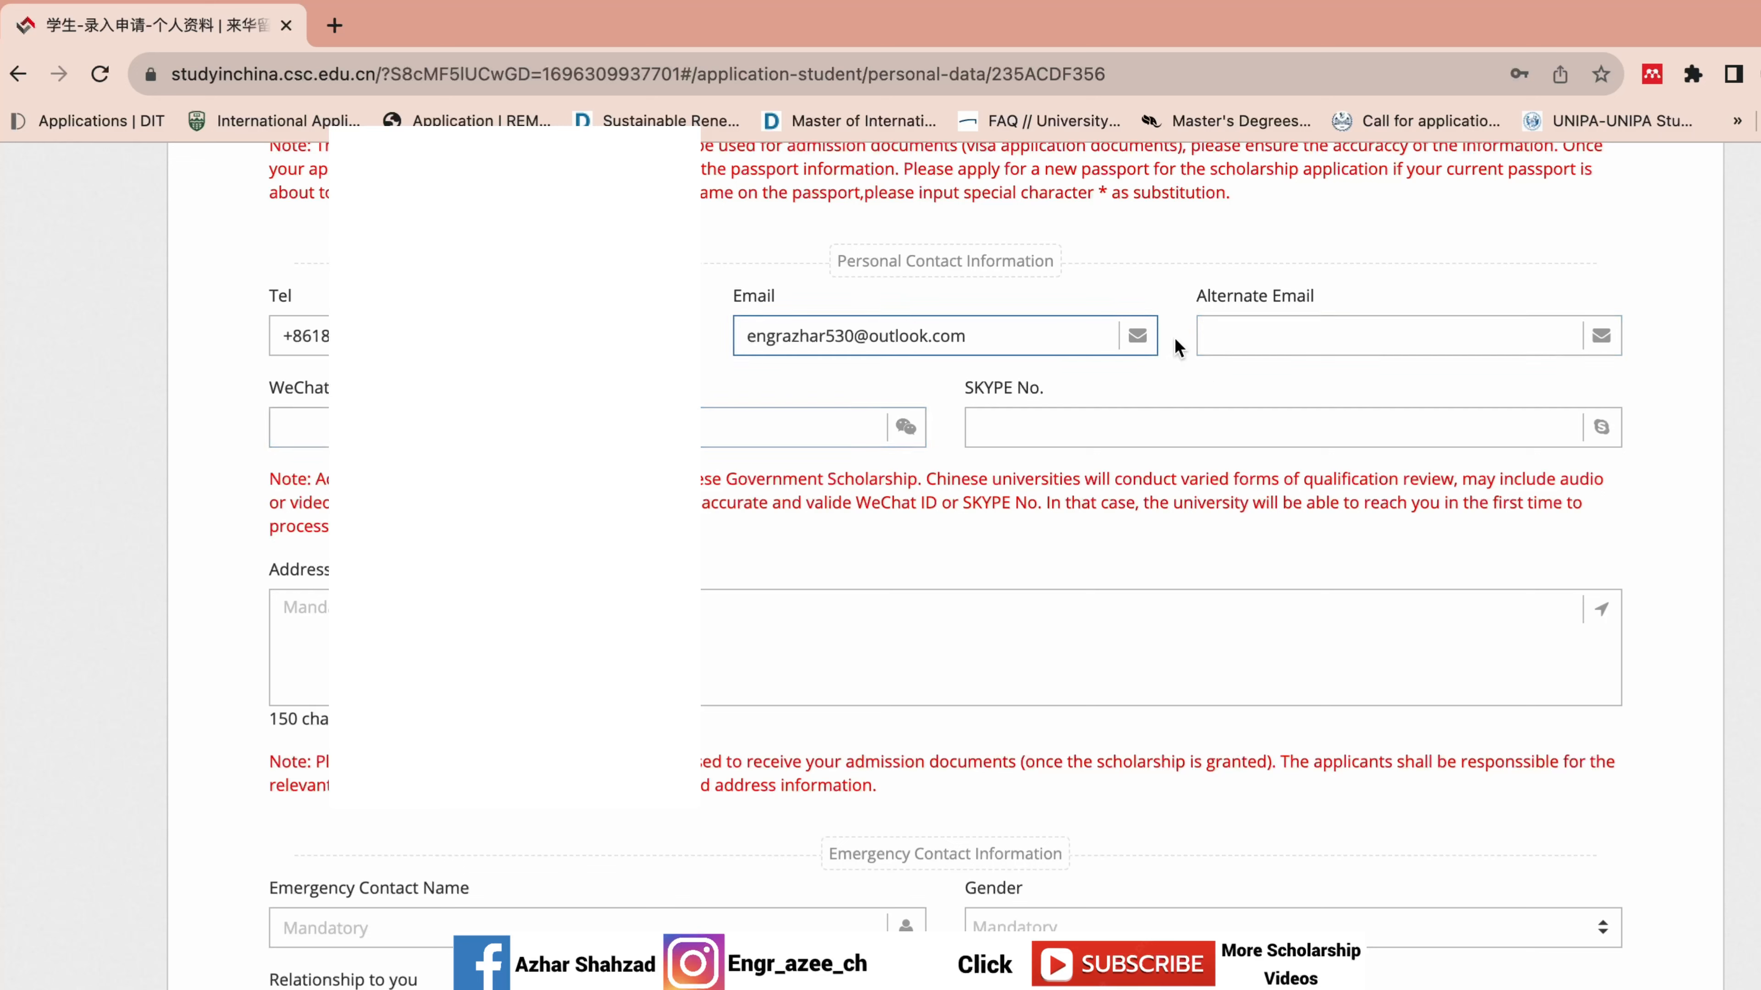
left_click(624, 428)
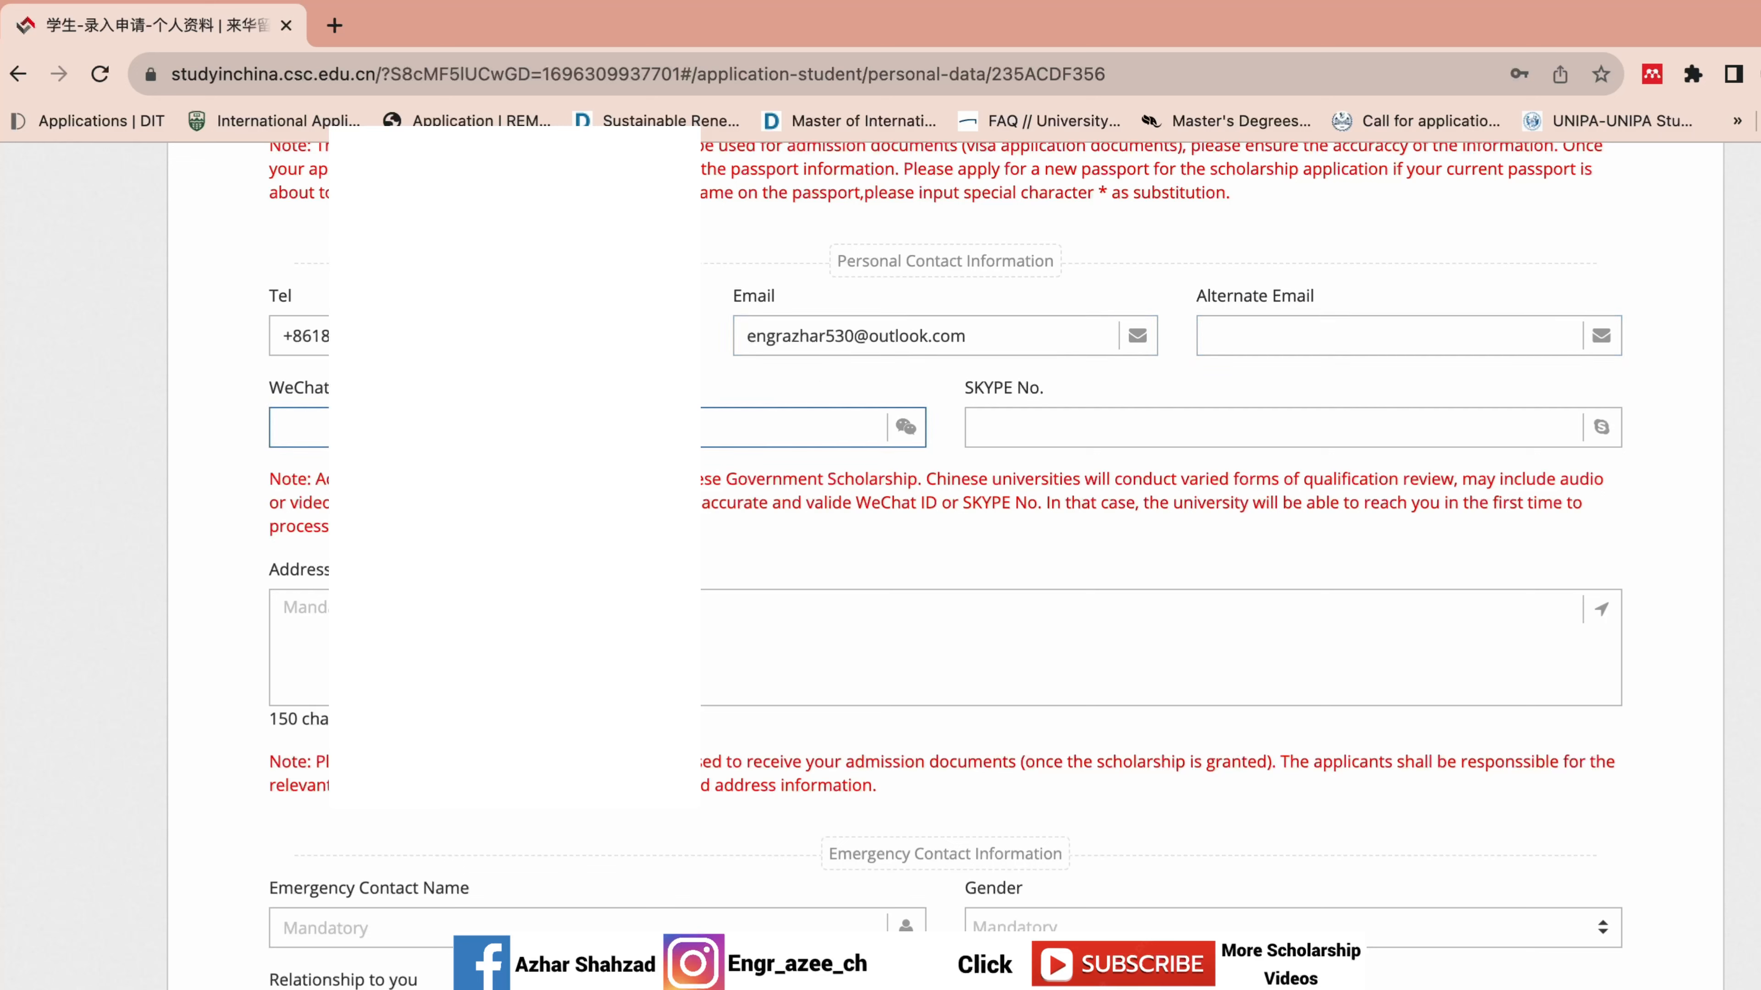
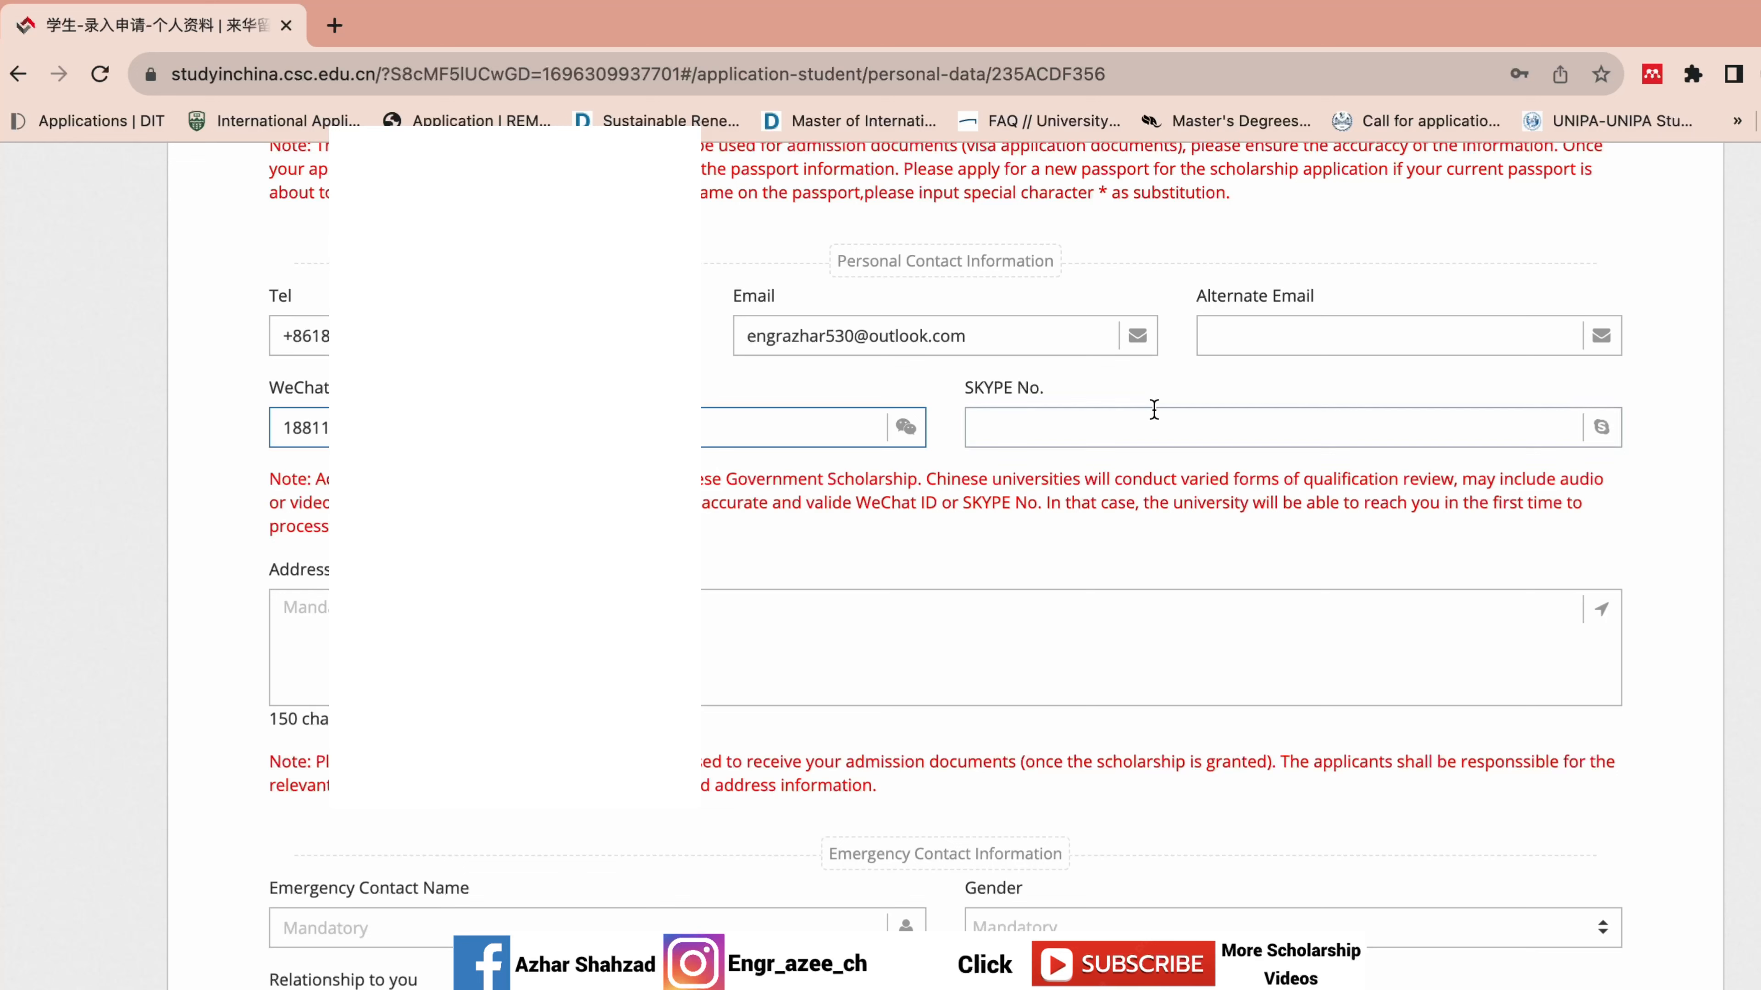
left_click(1277, 440)
Type the applicant's full mailing address, ending in Pakistan, into the Address box.
scroll(755, 452, "down", 3)
left_click(754, 452)
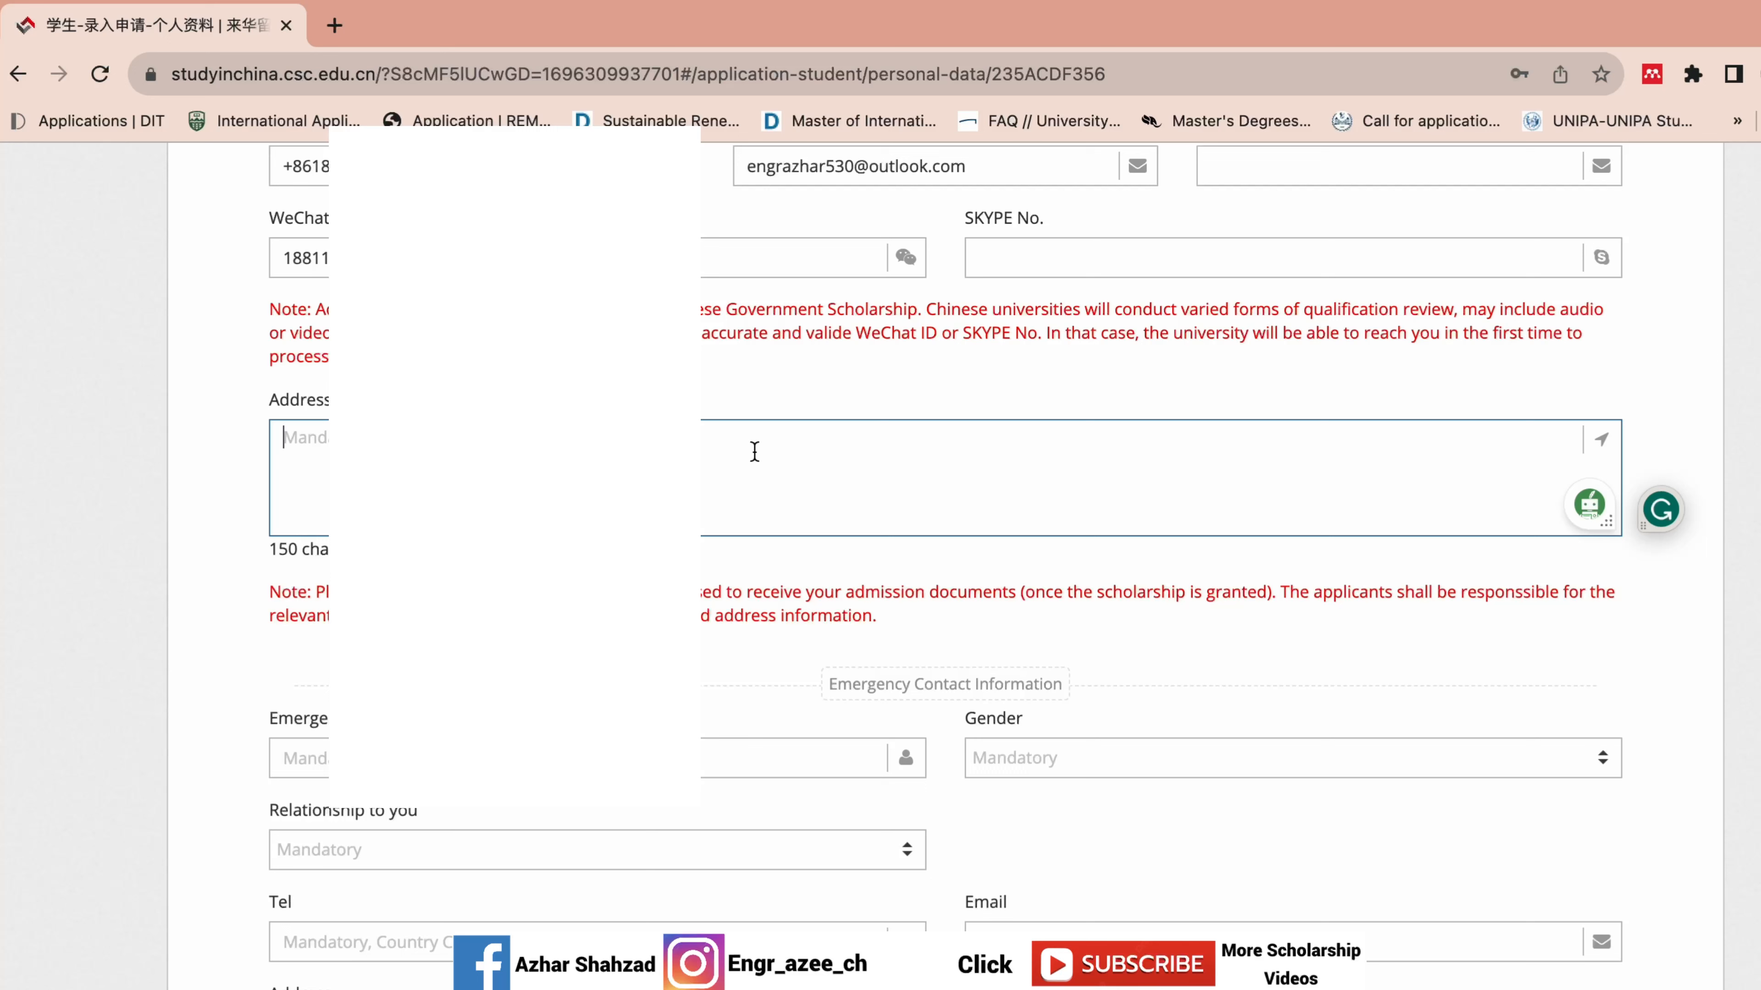
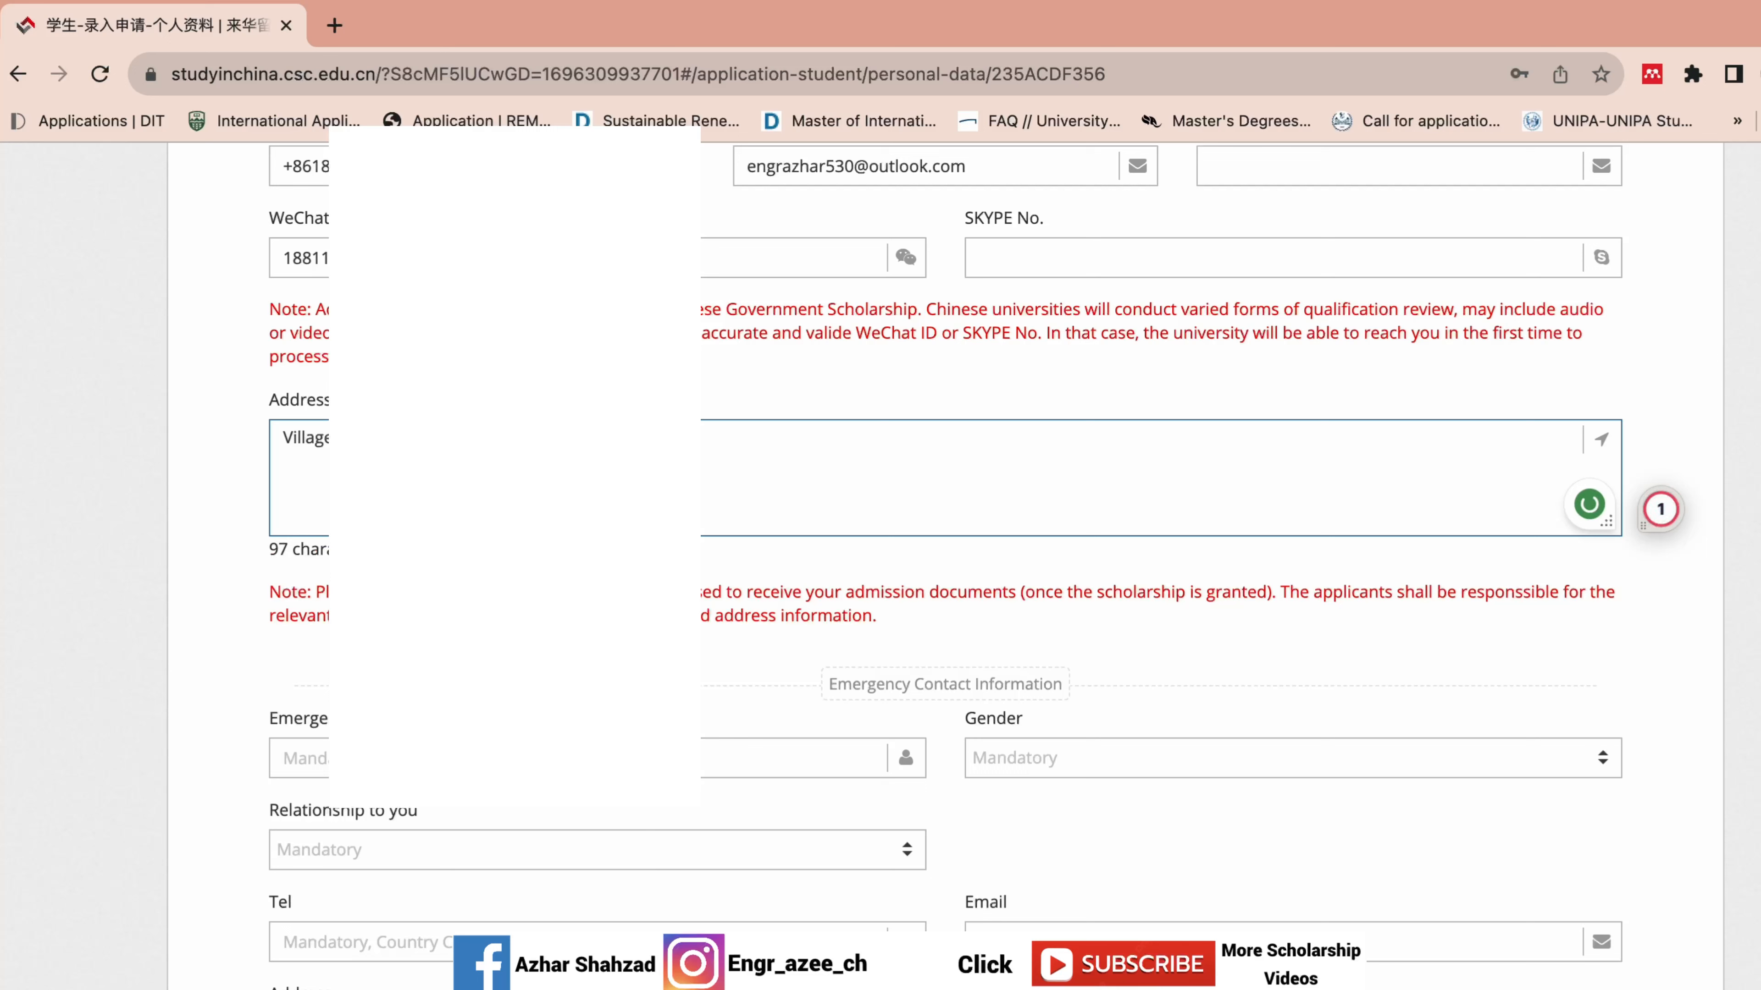
mouse_move(617, 439)
type("Pakistan")
Enter the emergency contact's name and set their gender to Male.
left_click(787, 390)
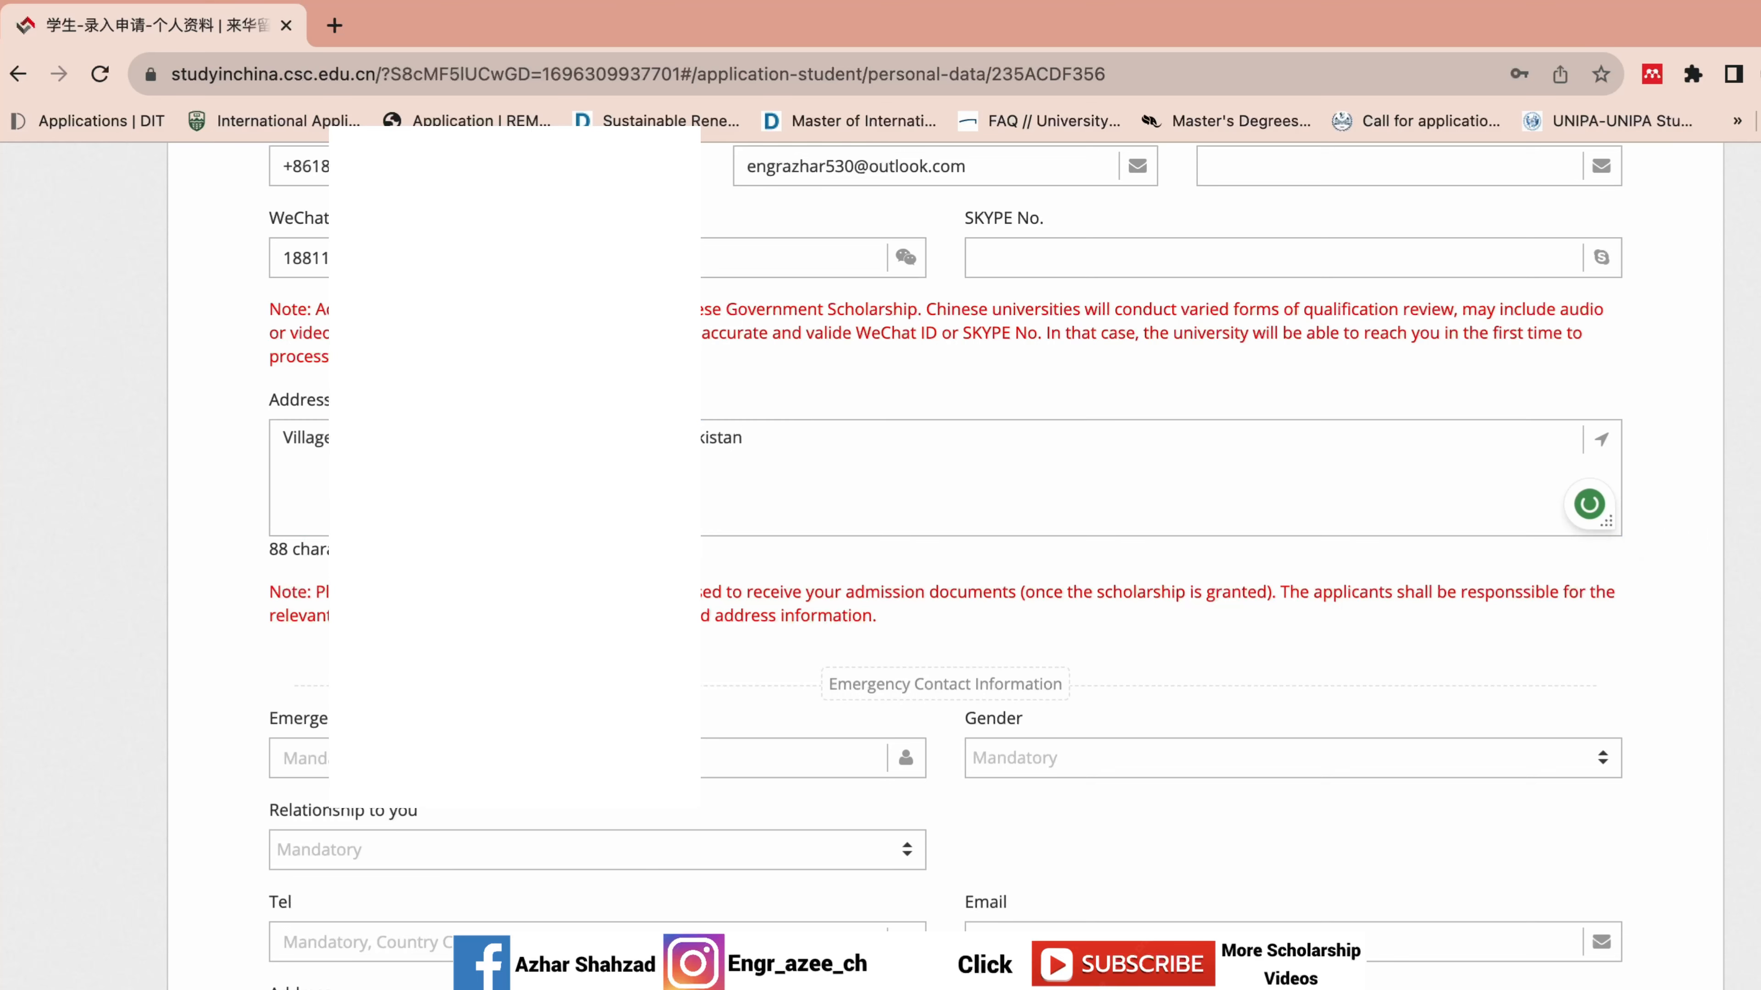
scroll(945, 562, "down", 1)
scroll(1107, 626, "down", 5)
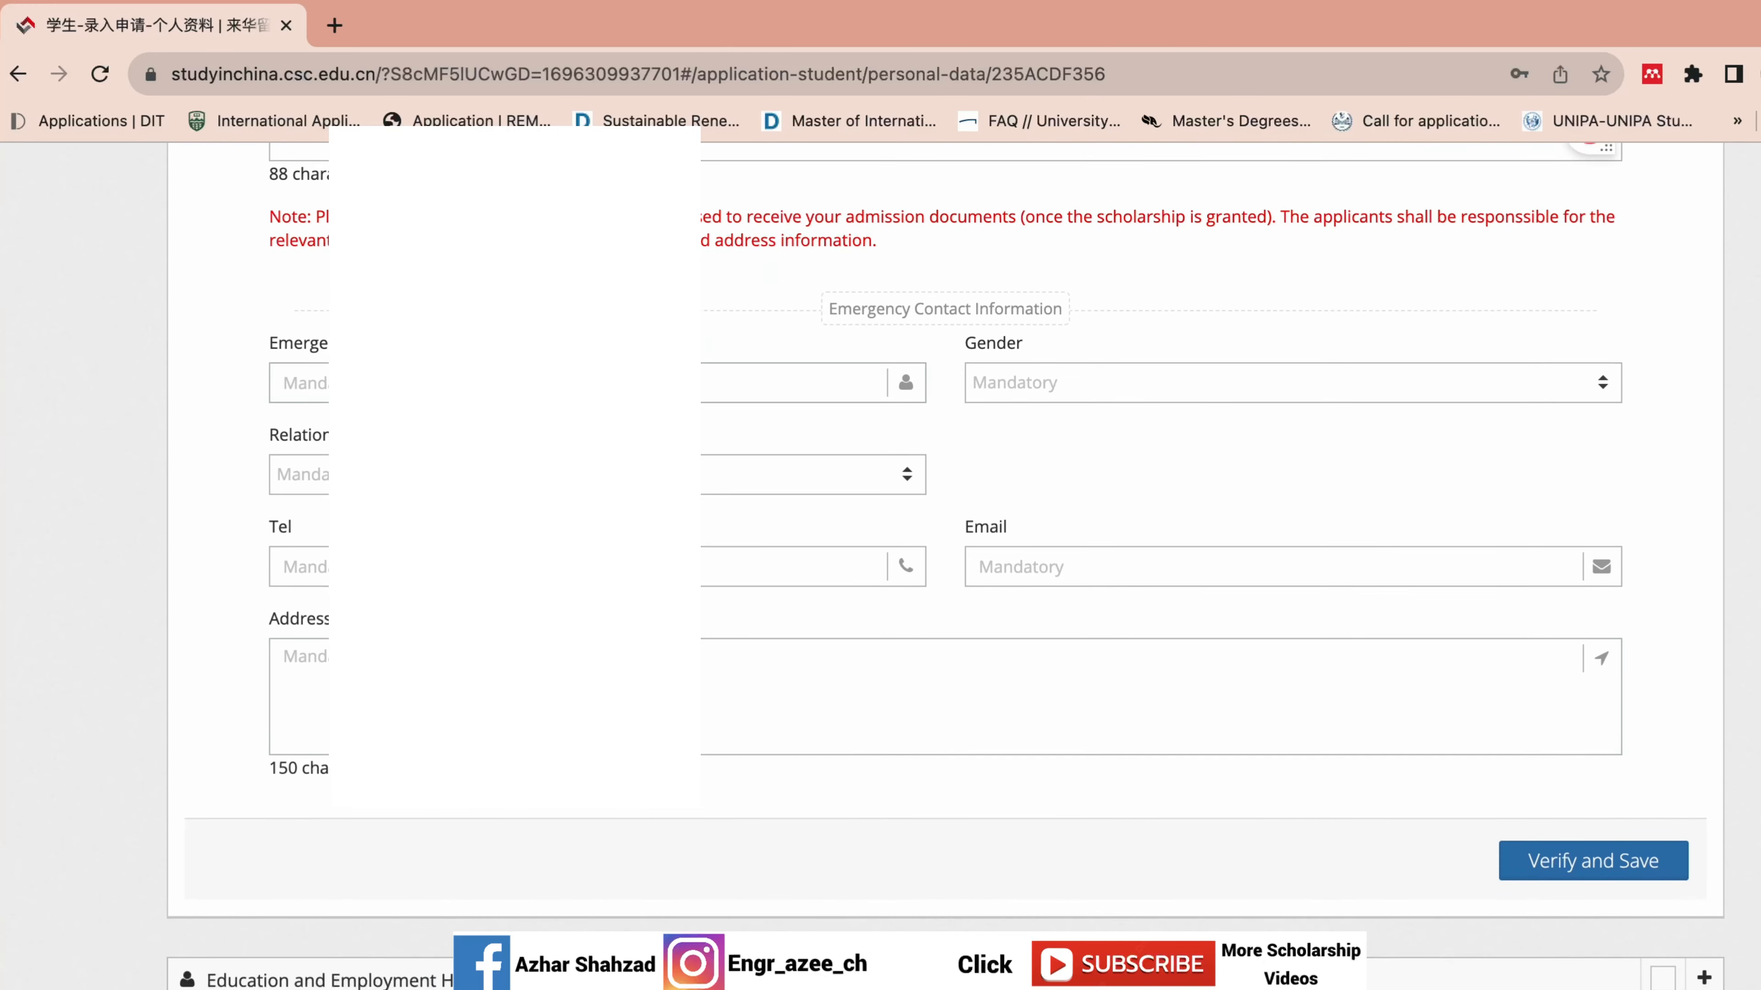
left_click(540, 383)
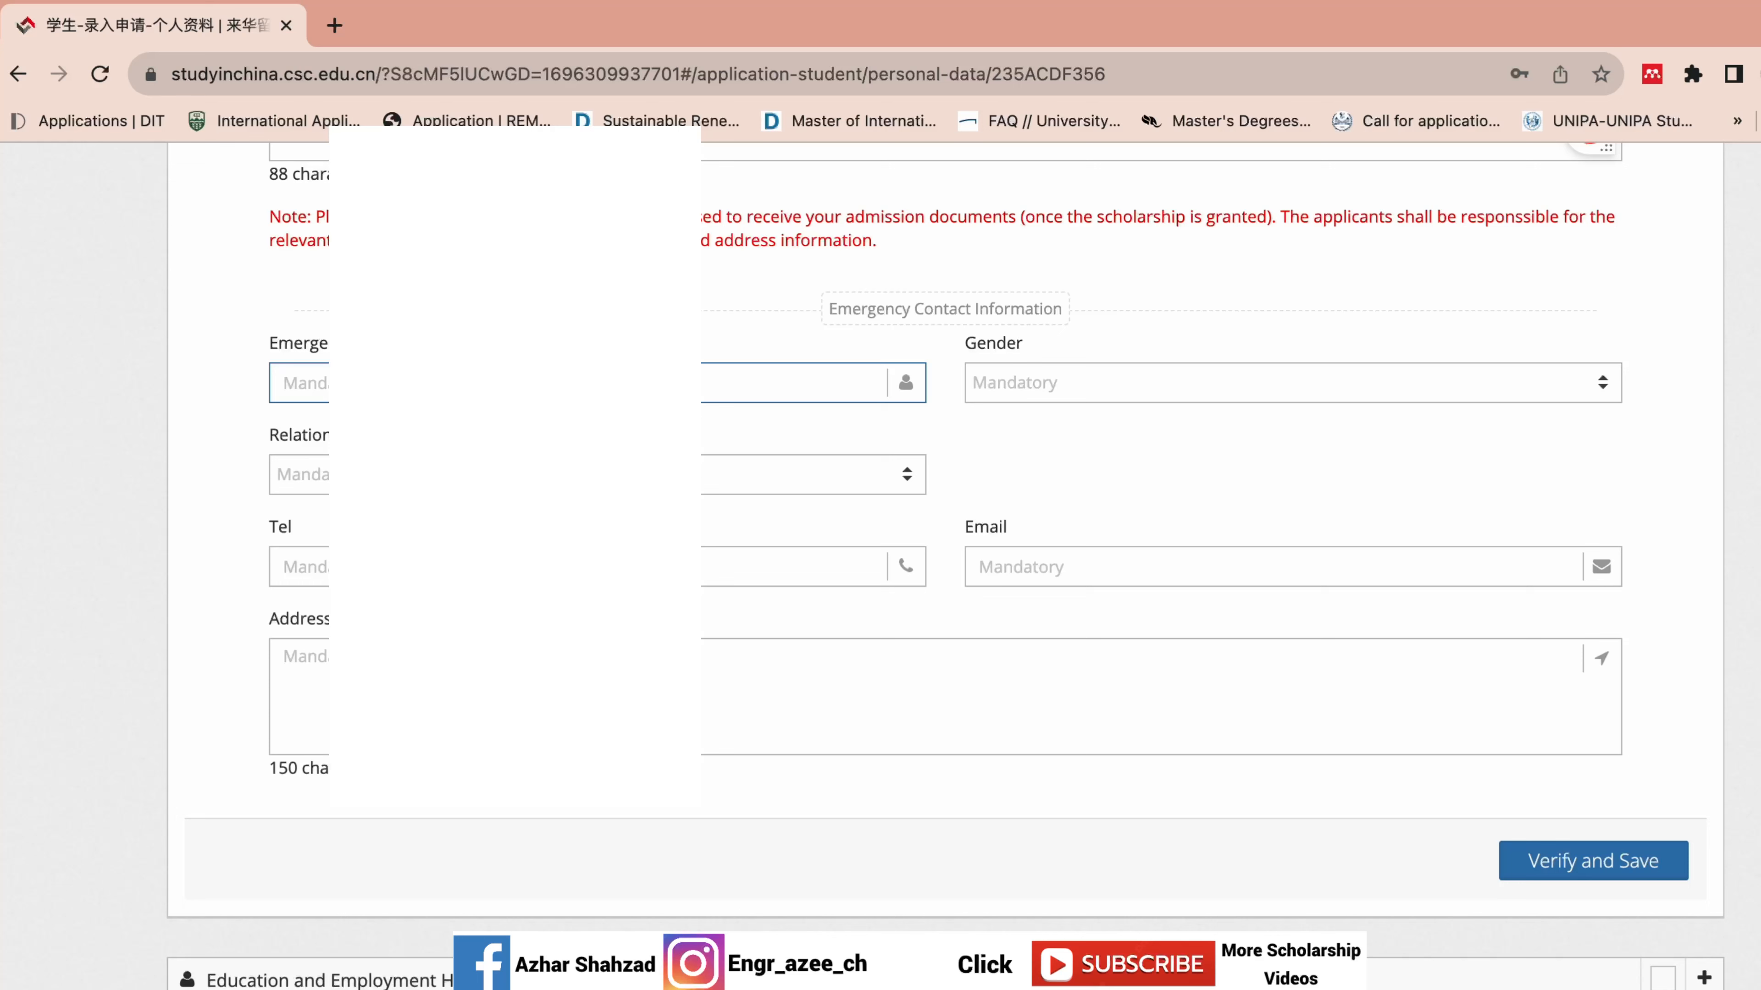
type("Muha")
left_click(1050, 384)
left_click(1041, 475)
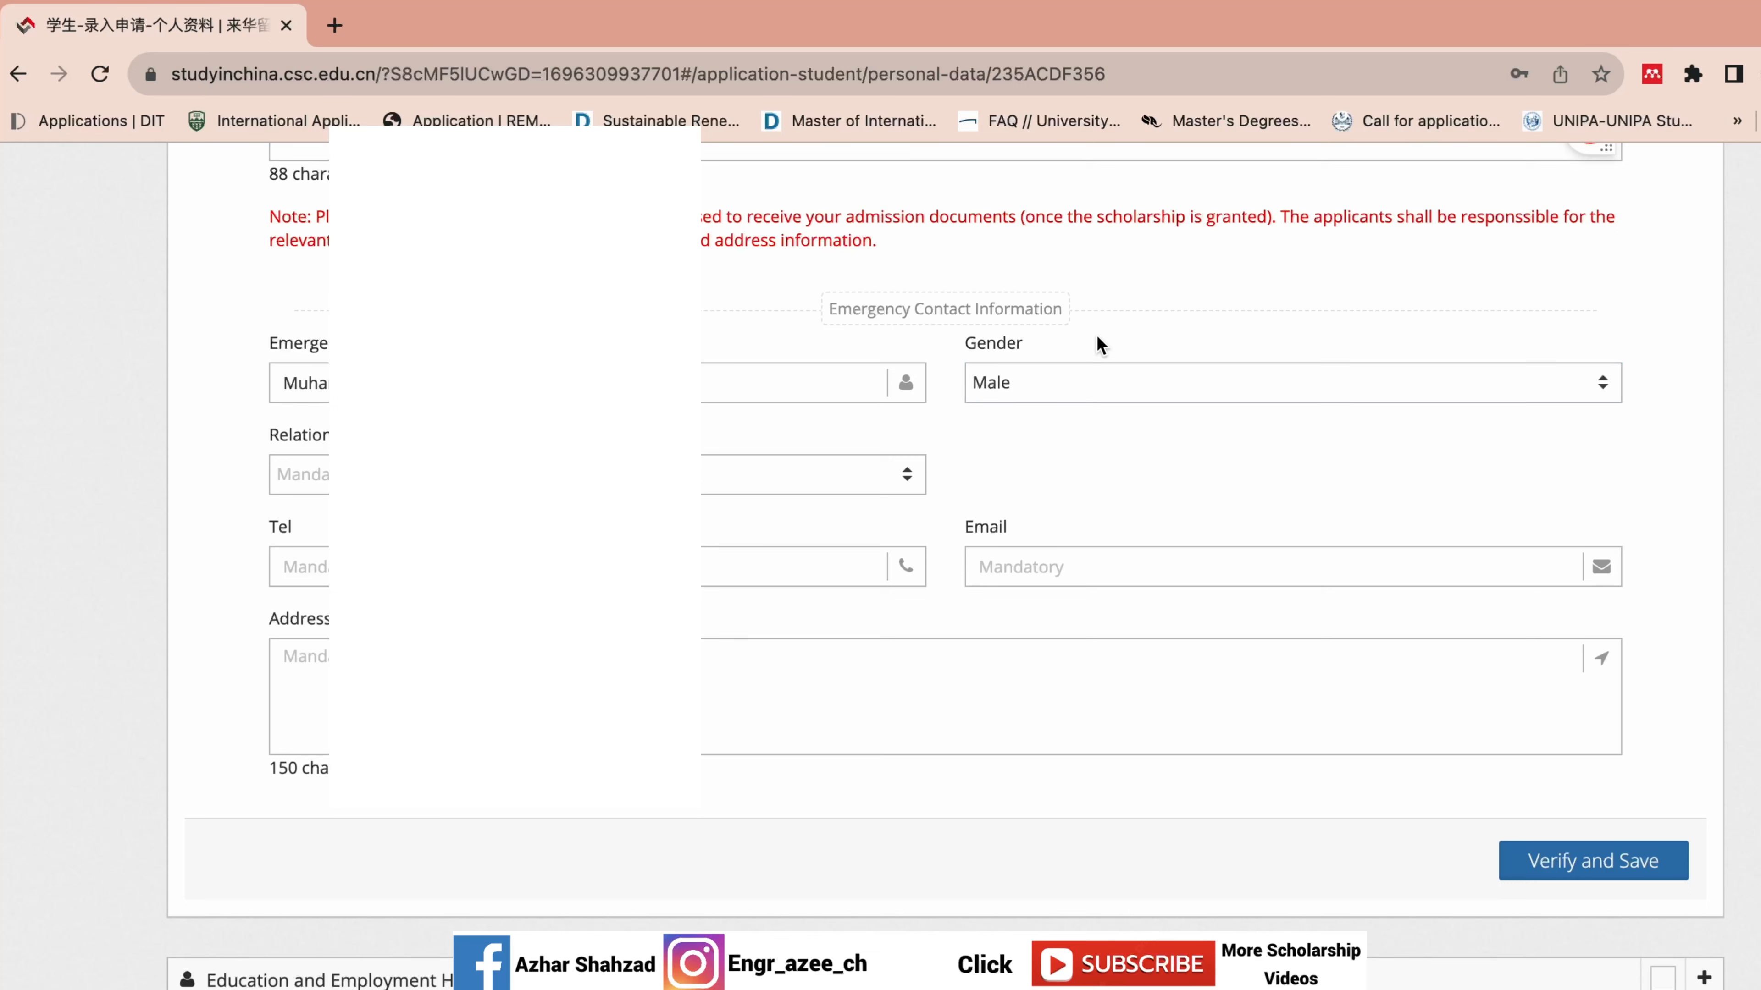
Set the relationship to Parent and enter the emergency contact's phone number and e-mail.
left_click(706, 475)
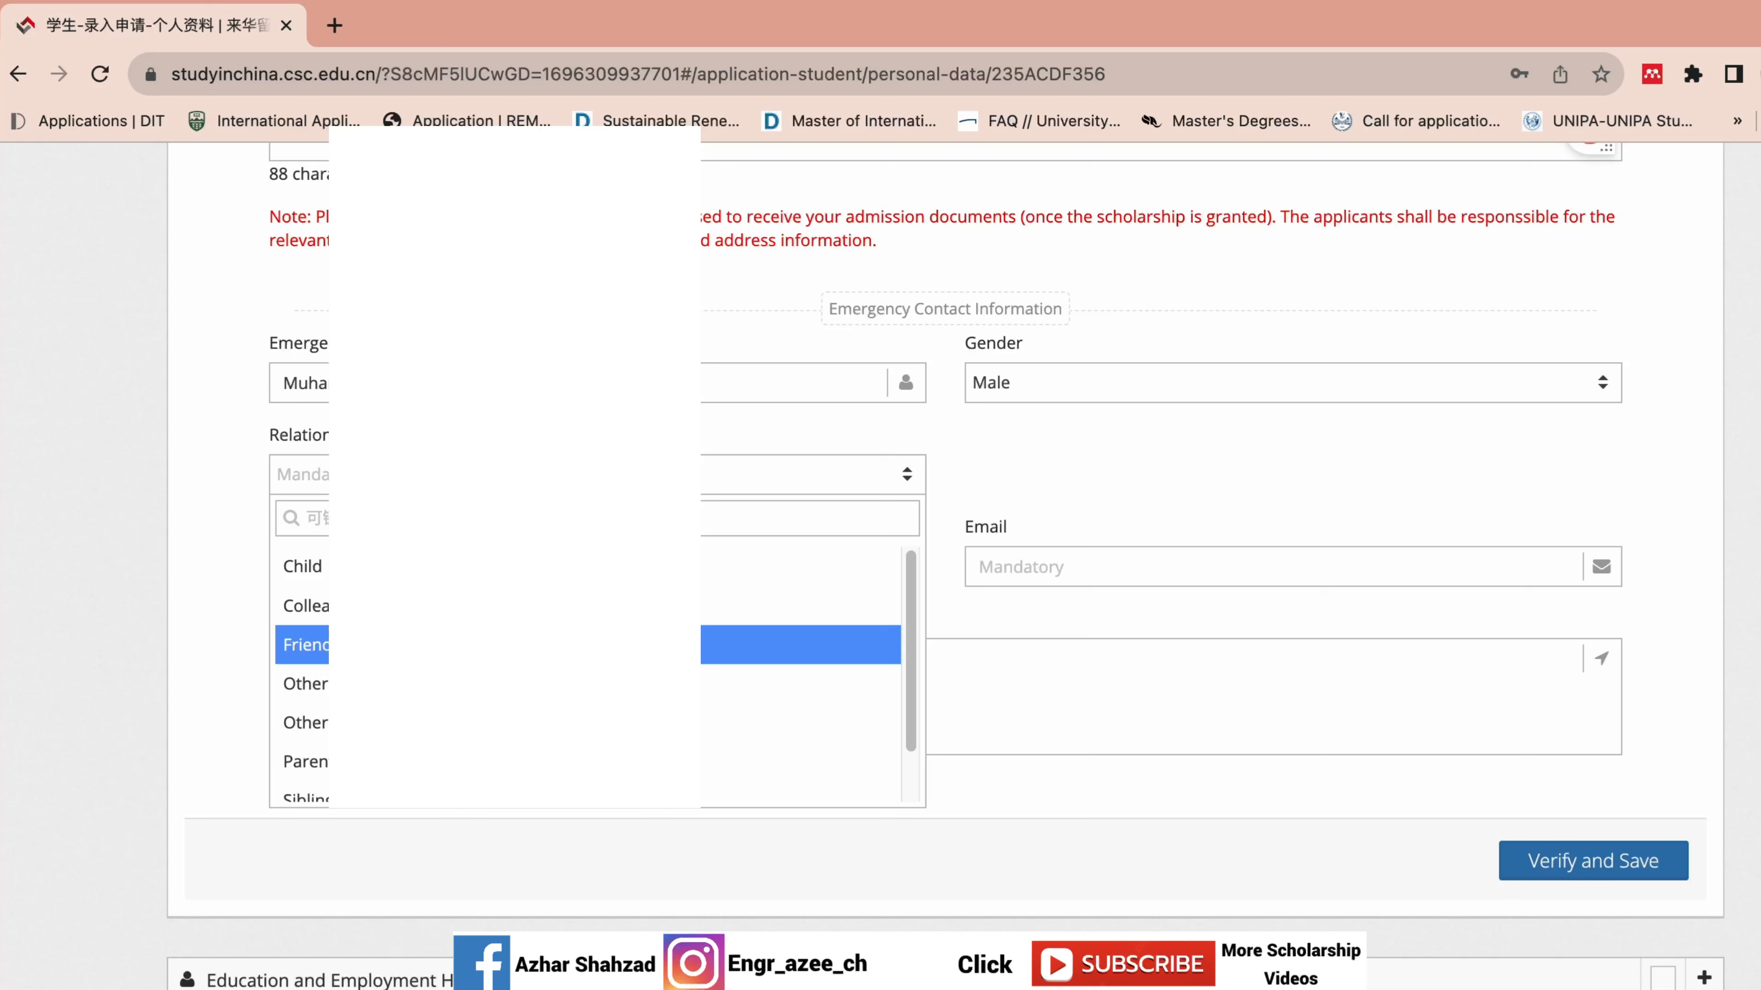
left_click(704, 761)
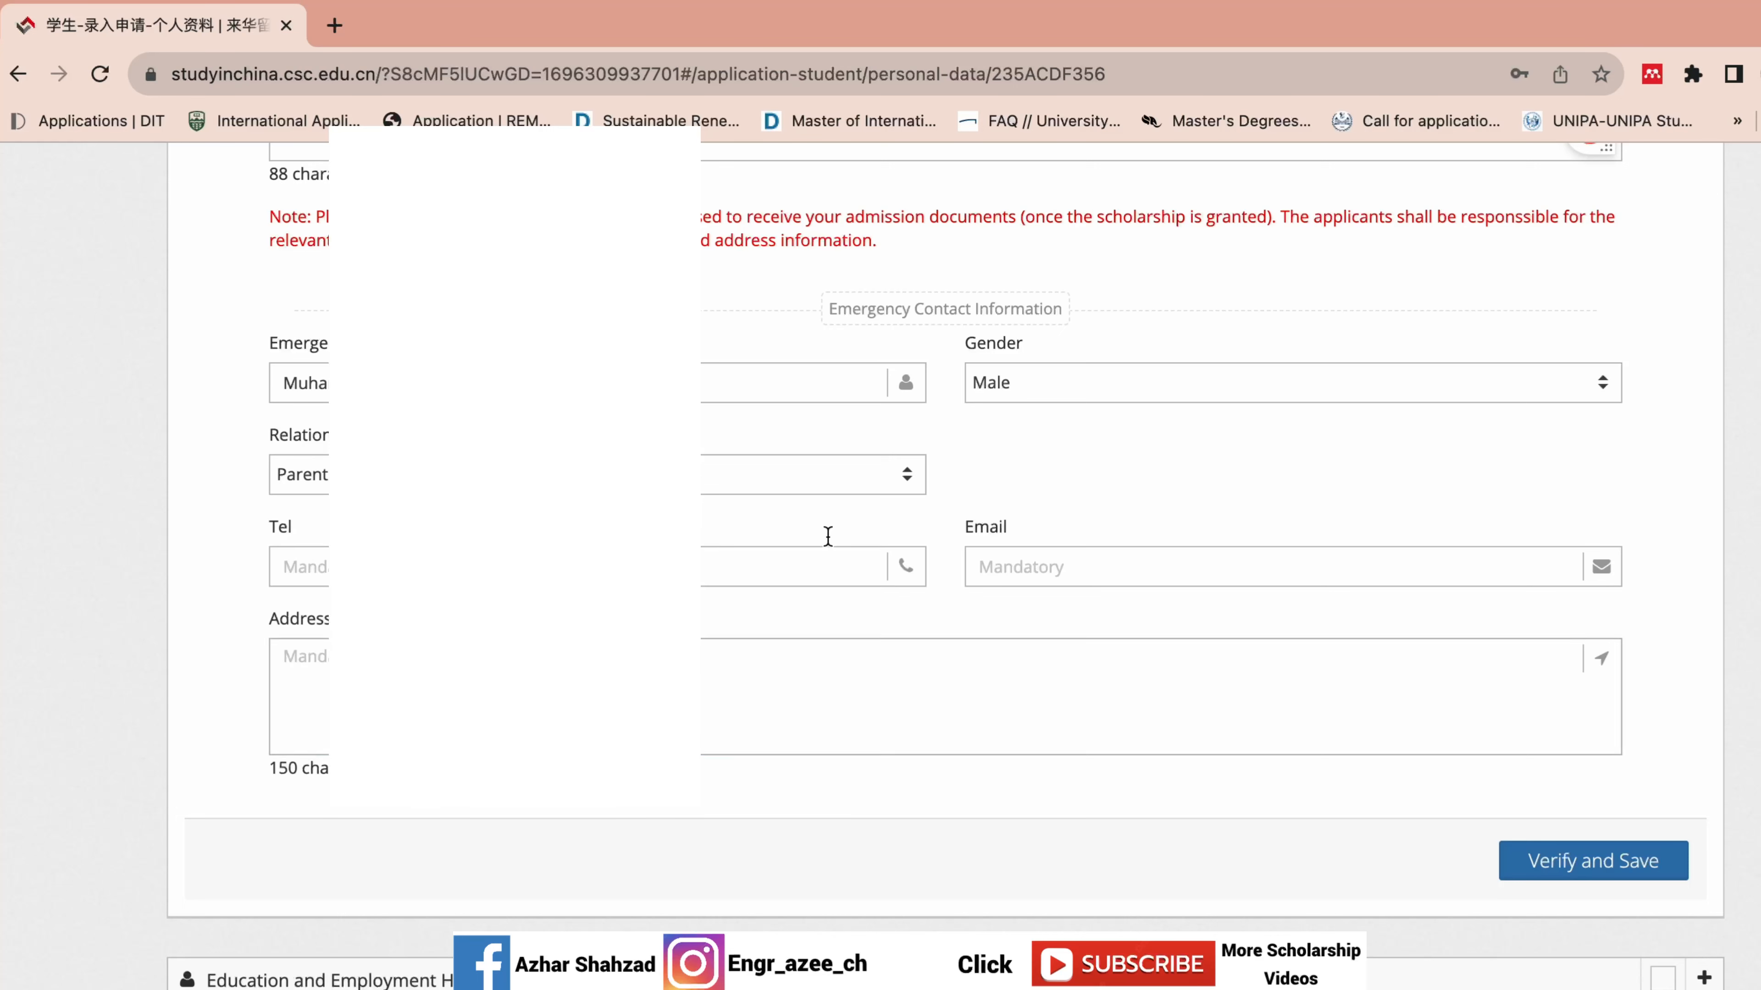
left_click(704, 566)
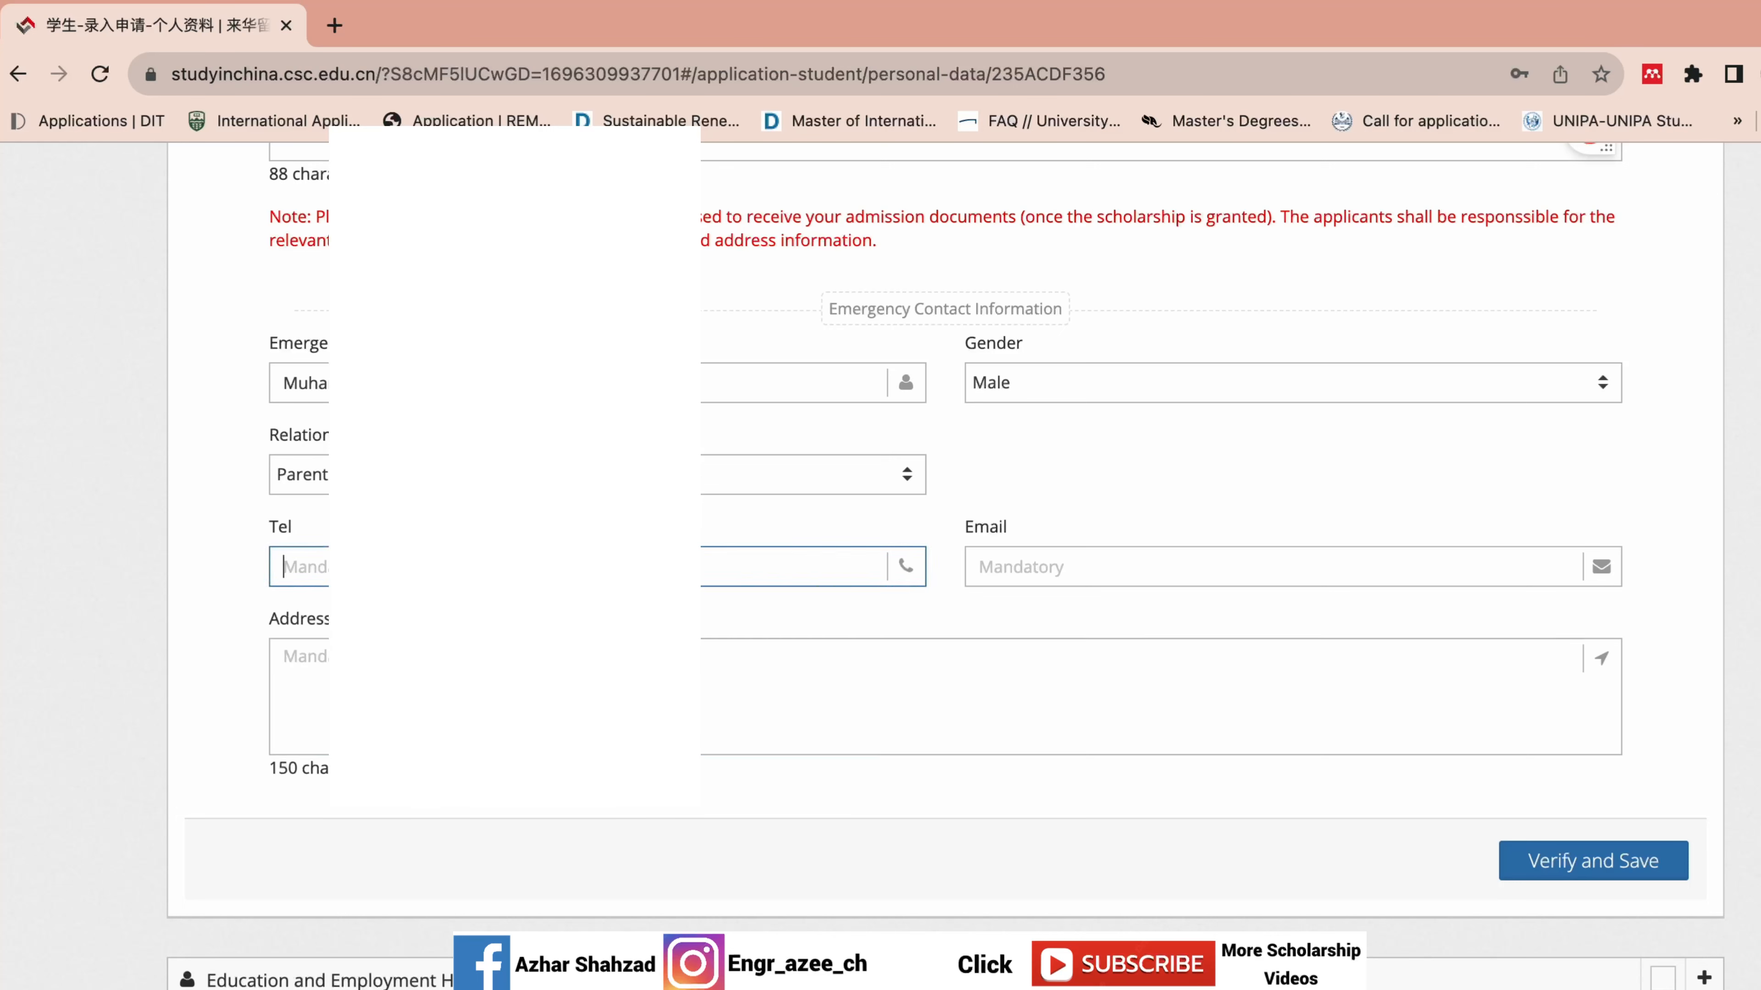
type("+9234")
left_click(1189, 563)
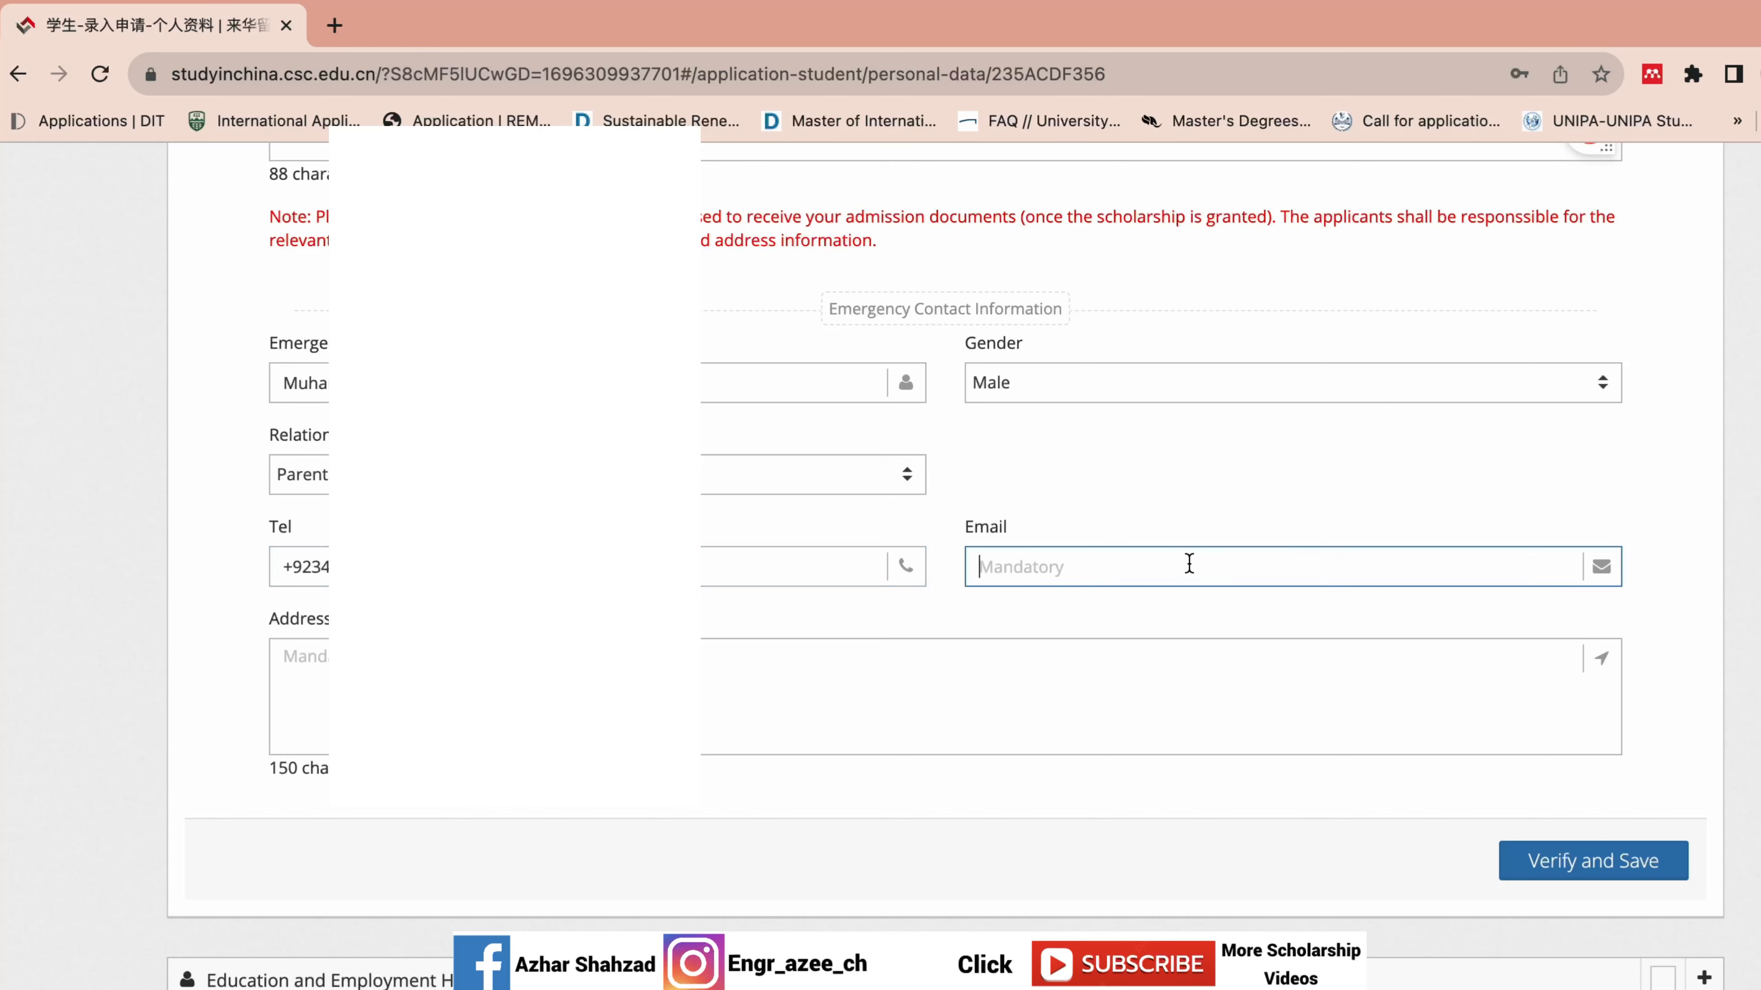
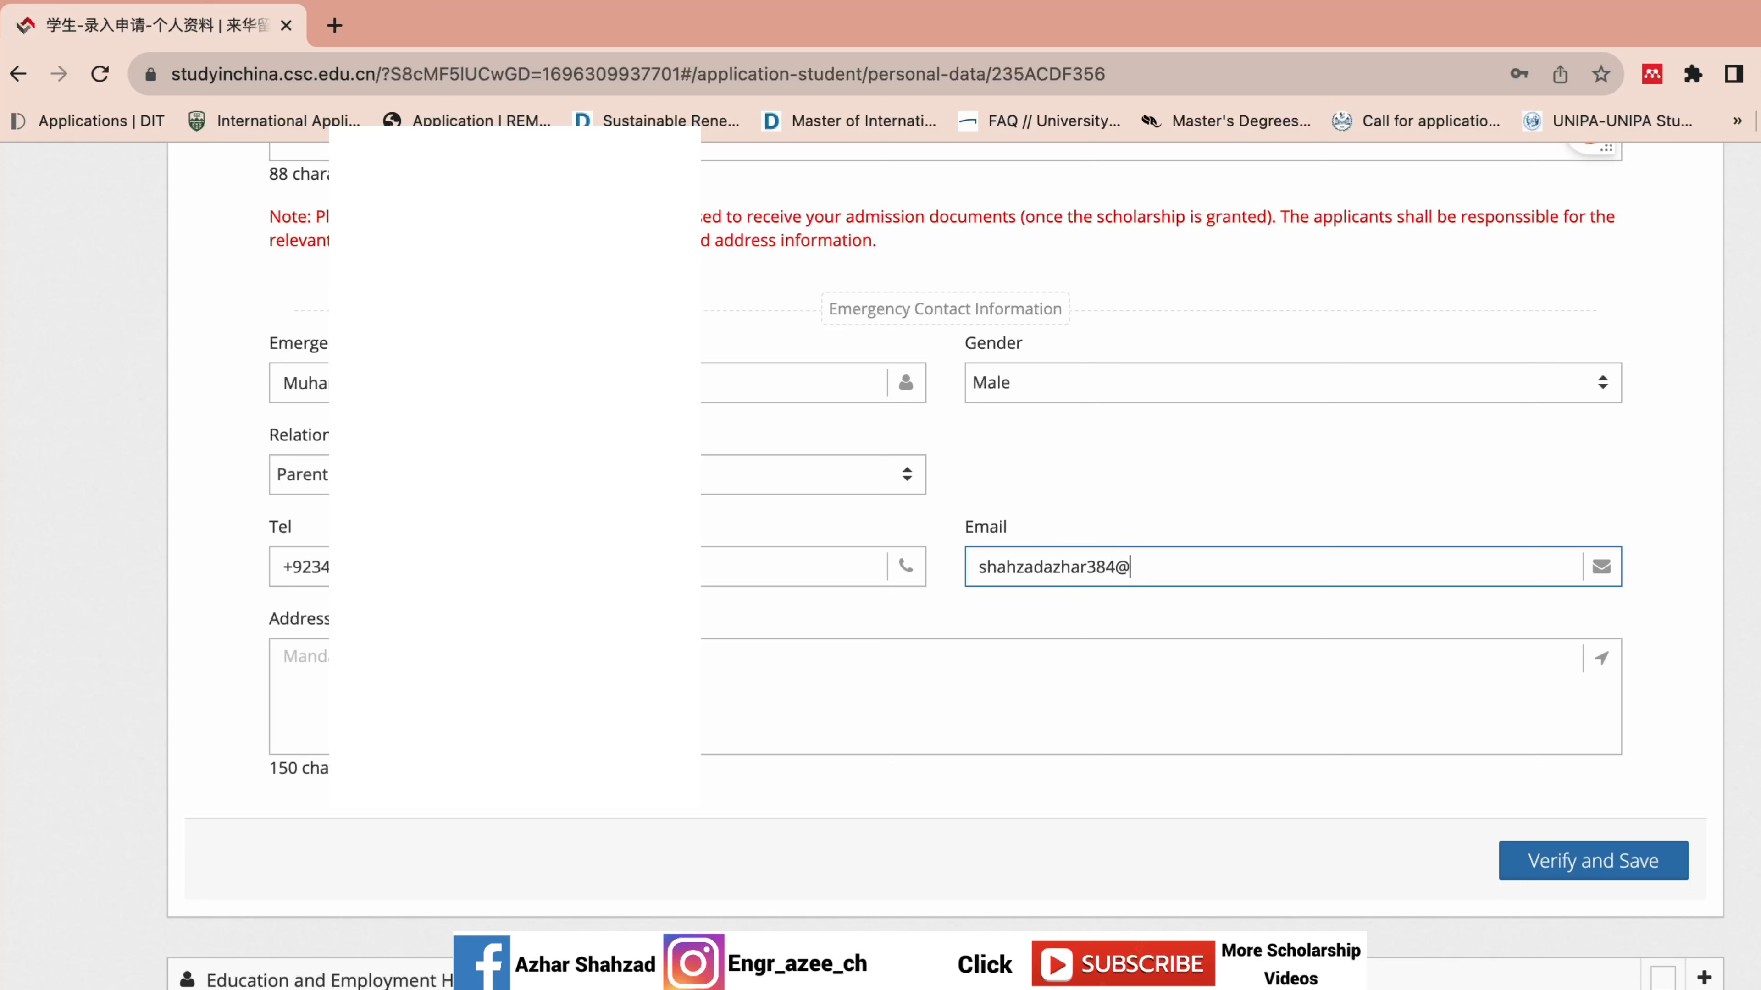
left_click(1297, 446)
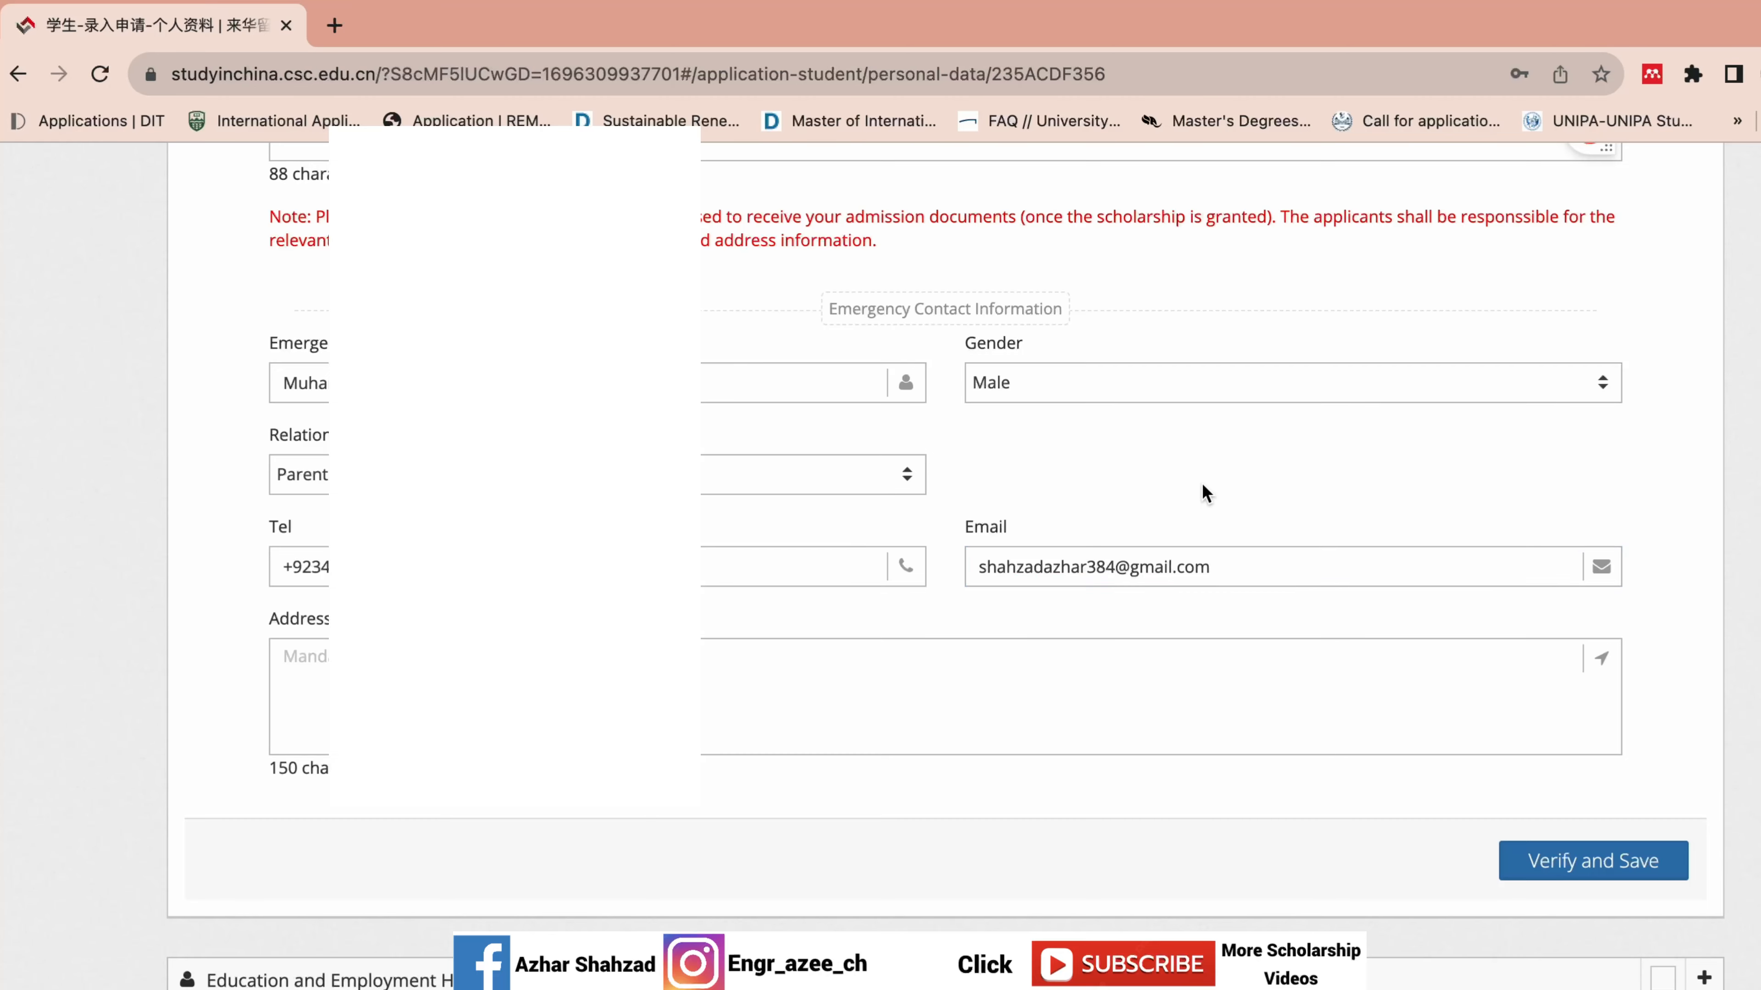
left_click(798, 657)
Copy the applicant's mailing address into the emergency contact's Address box.
scroll(942, 555, "up", 9)
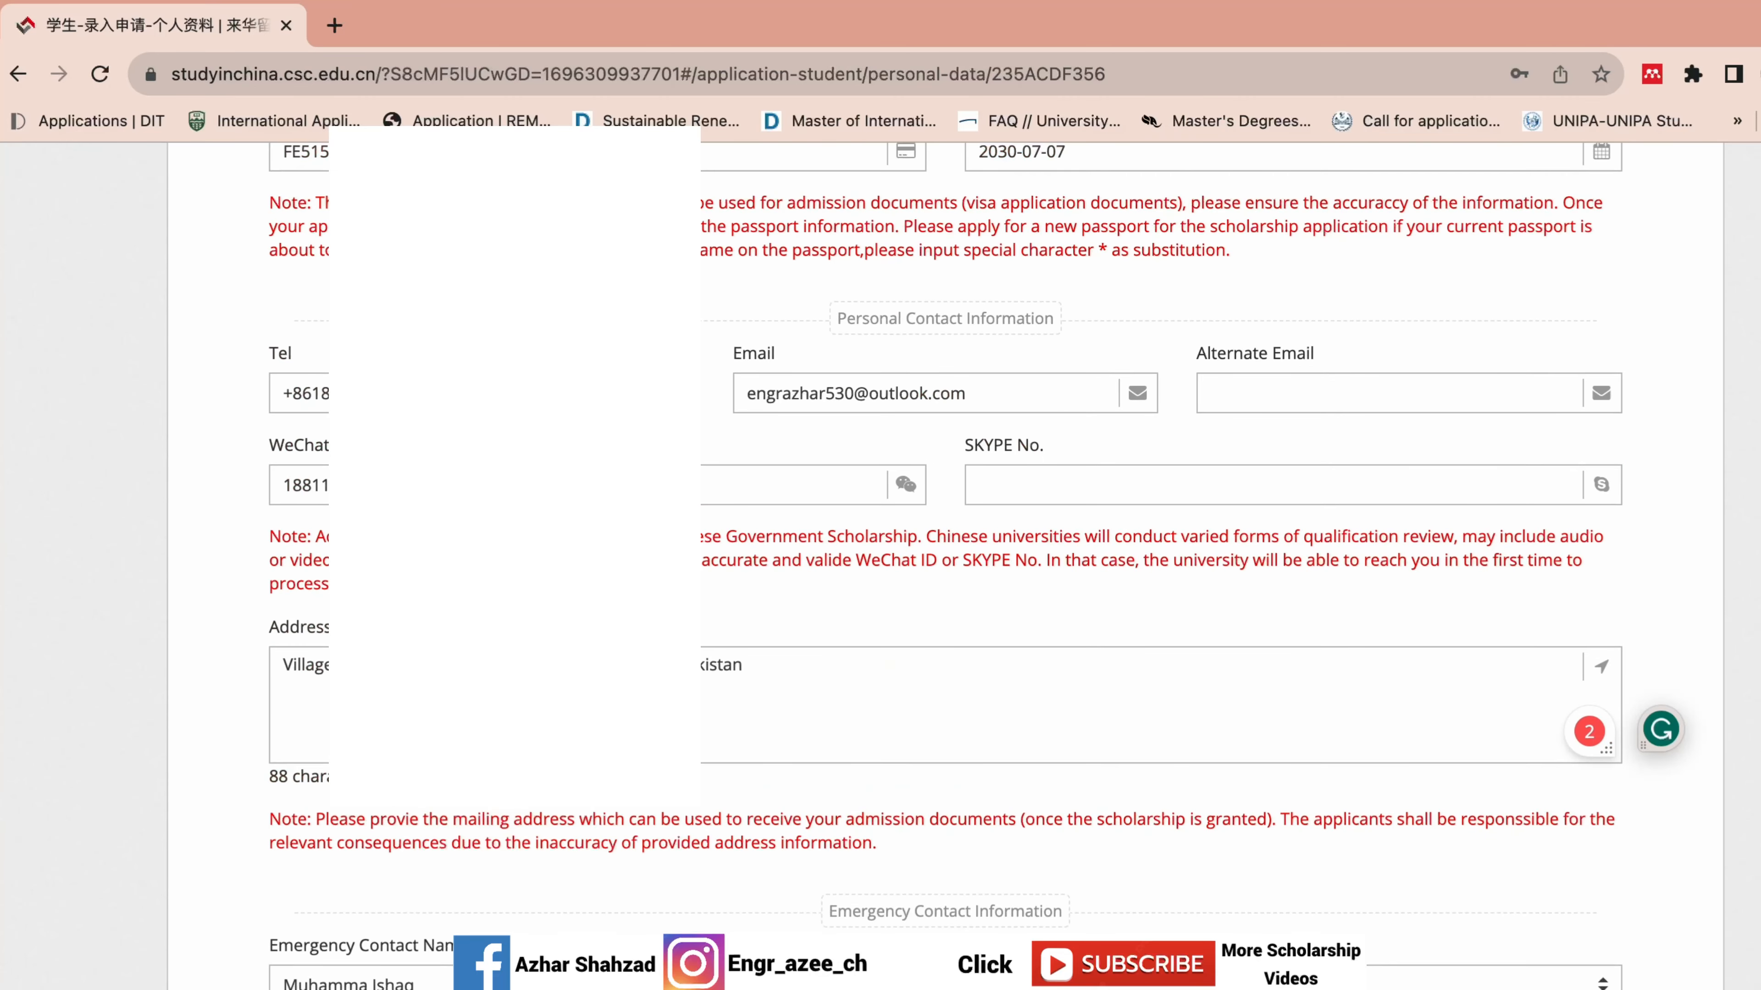
left_click(838, 688)
key("ctrl+a")
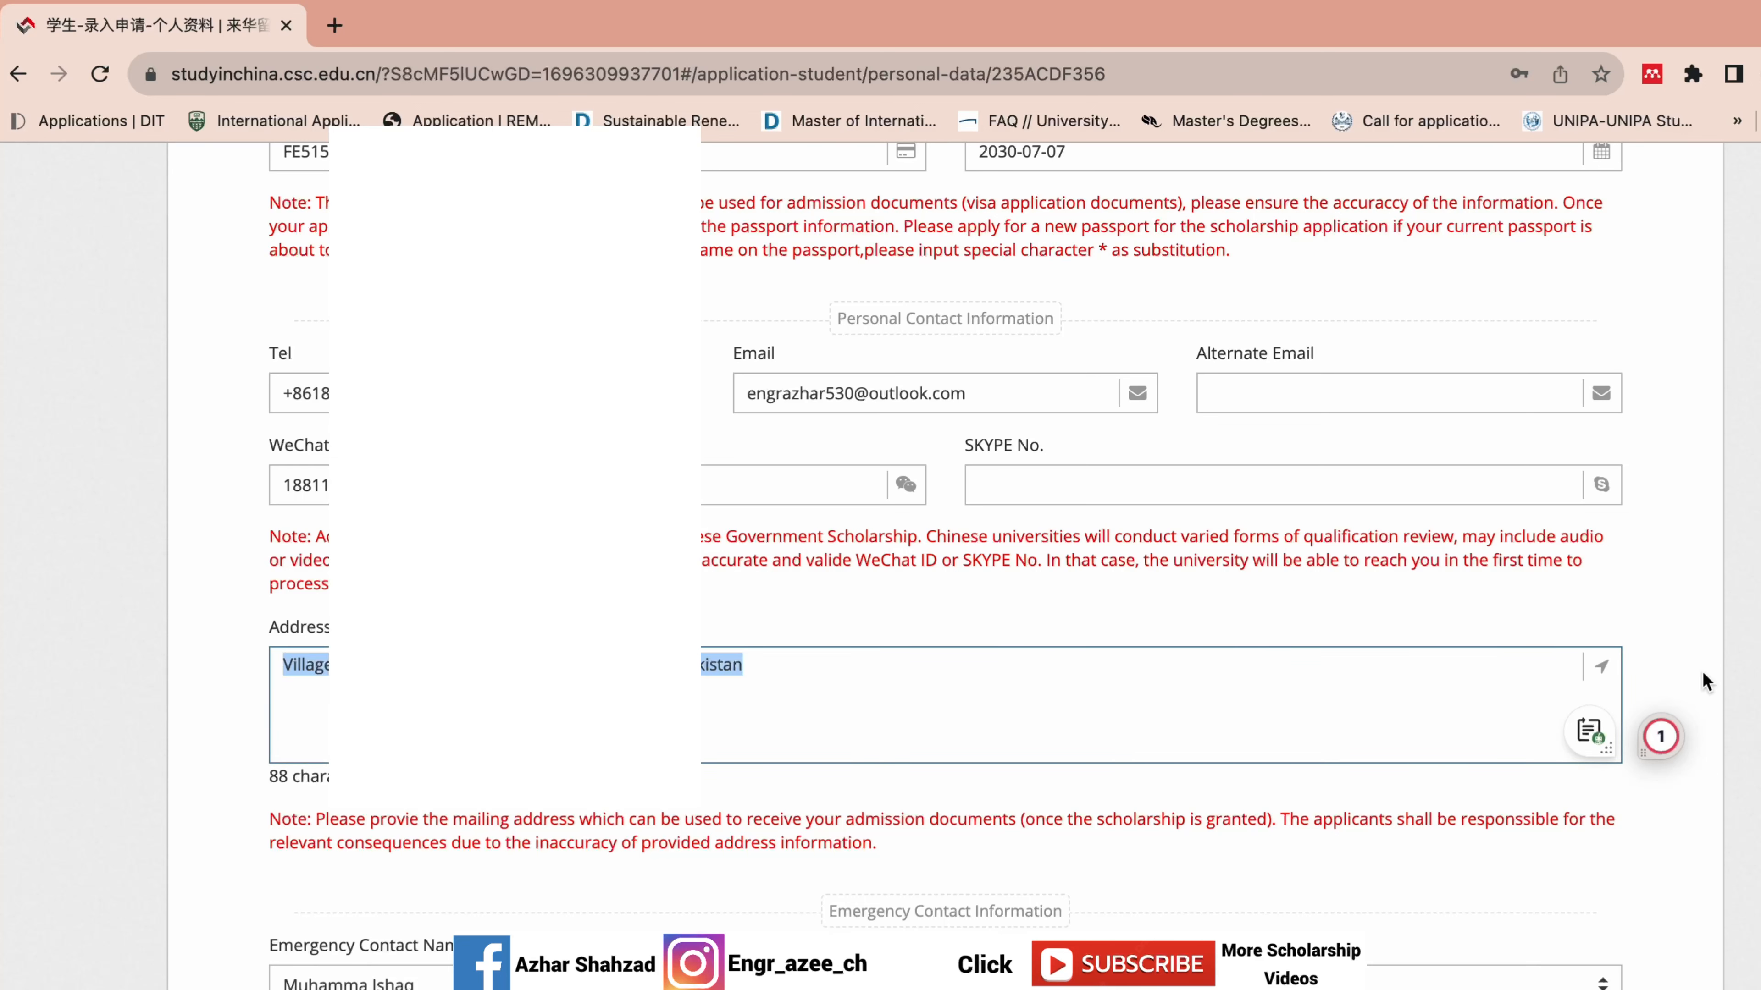
scroll(942, 555, "down", 9)
left_click(959, 695)
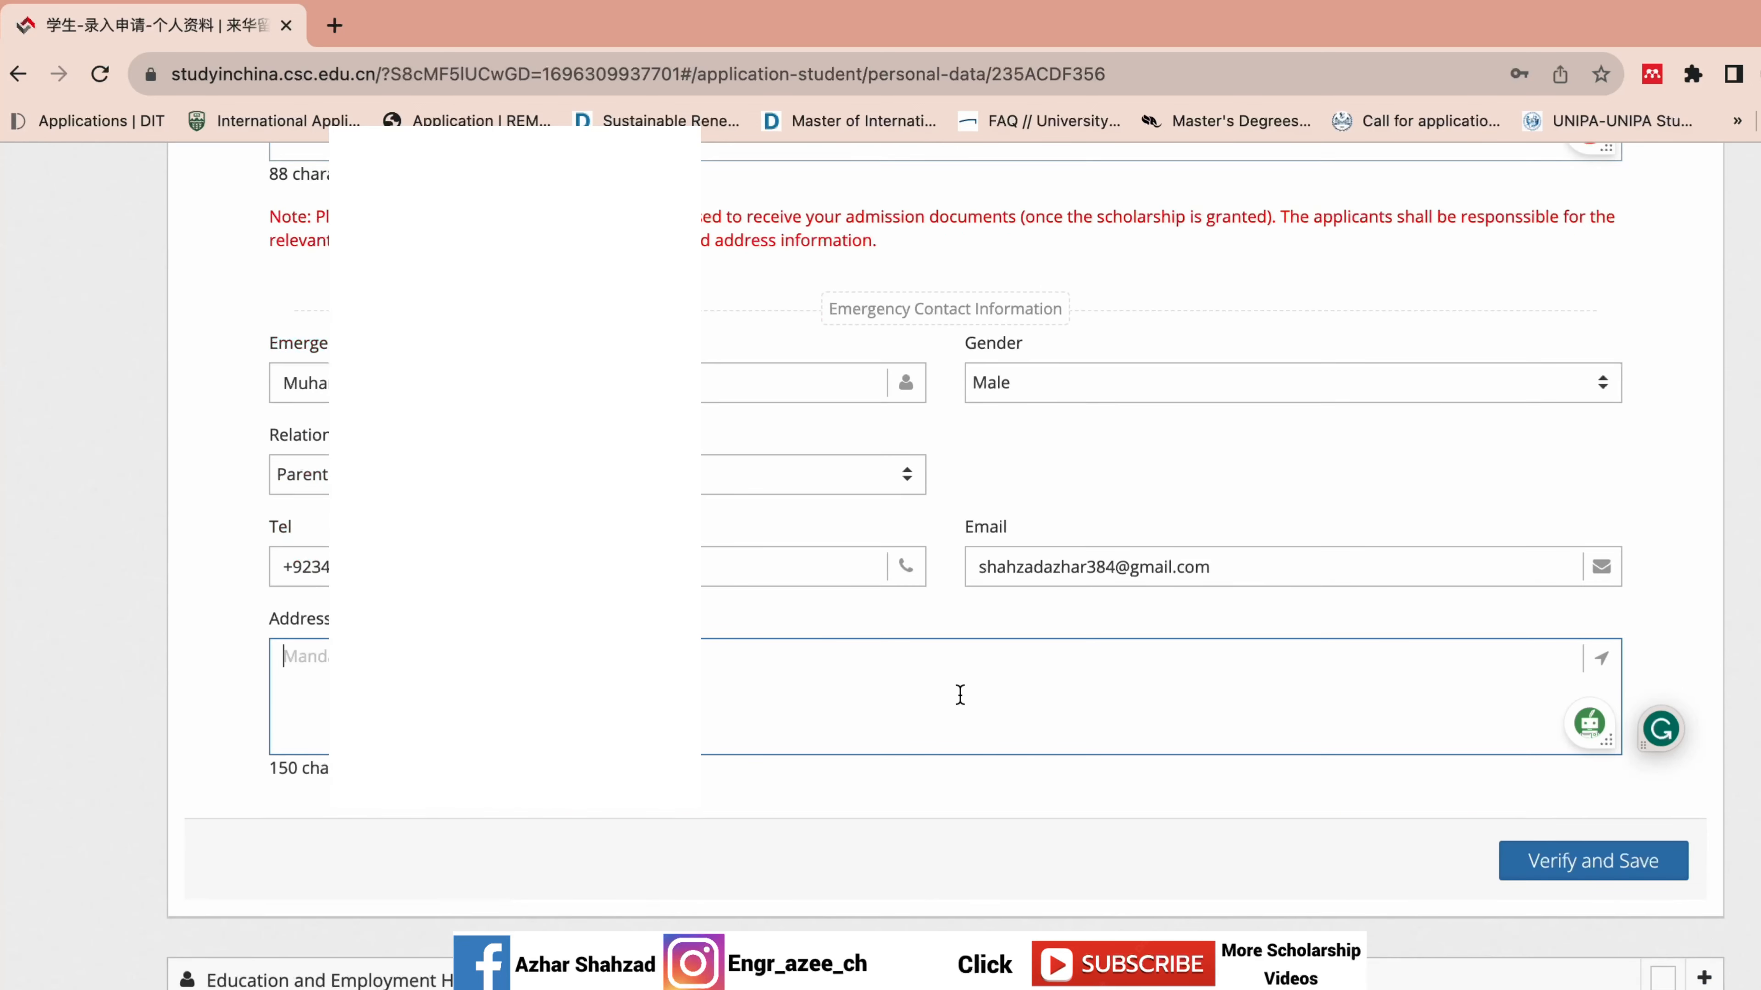
key("ctrl+v")
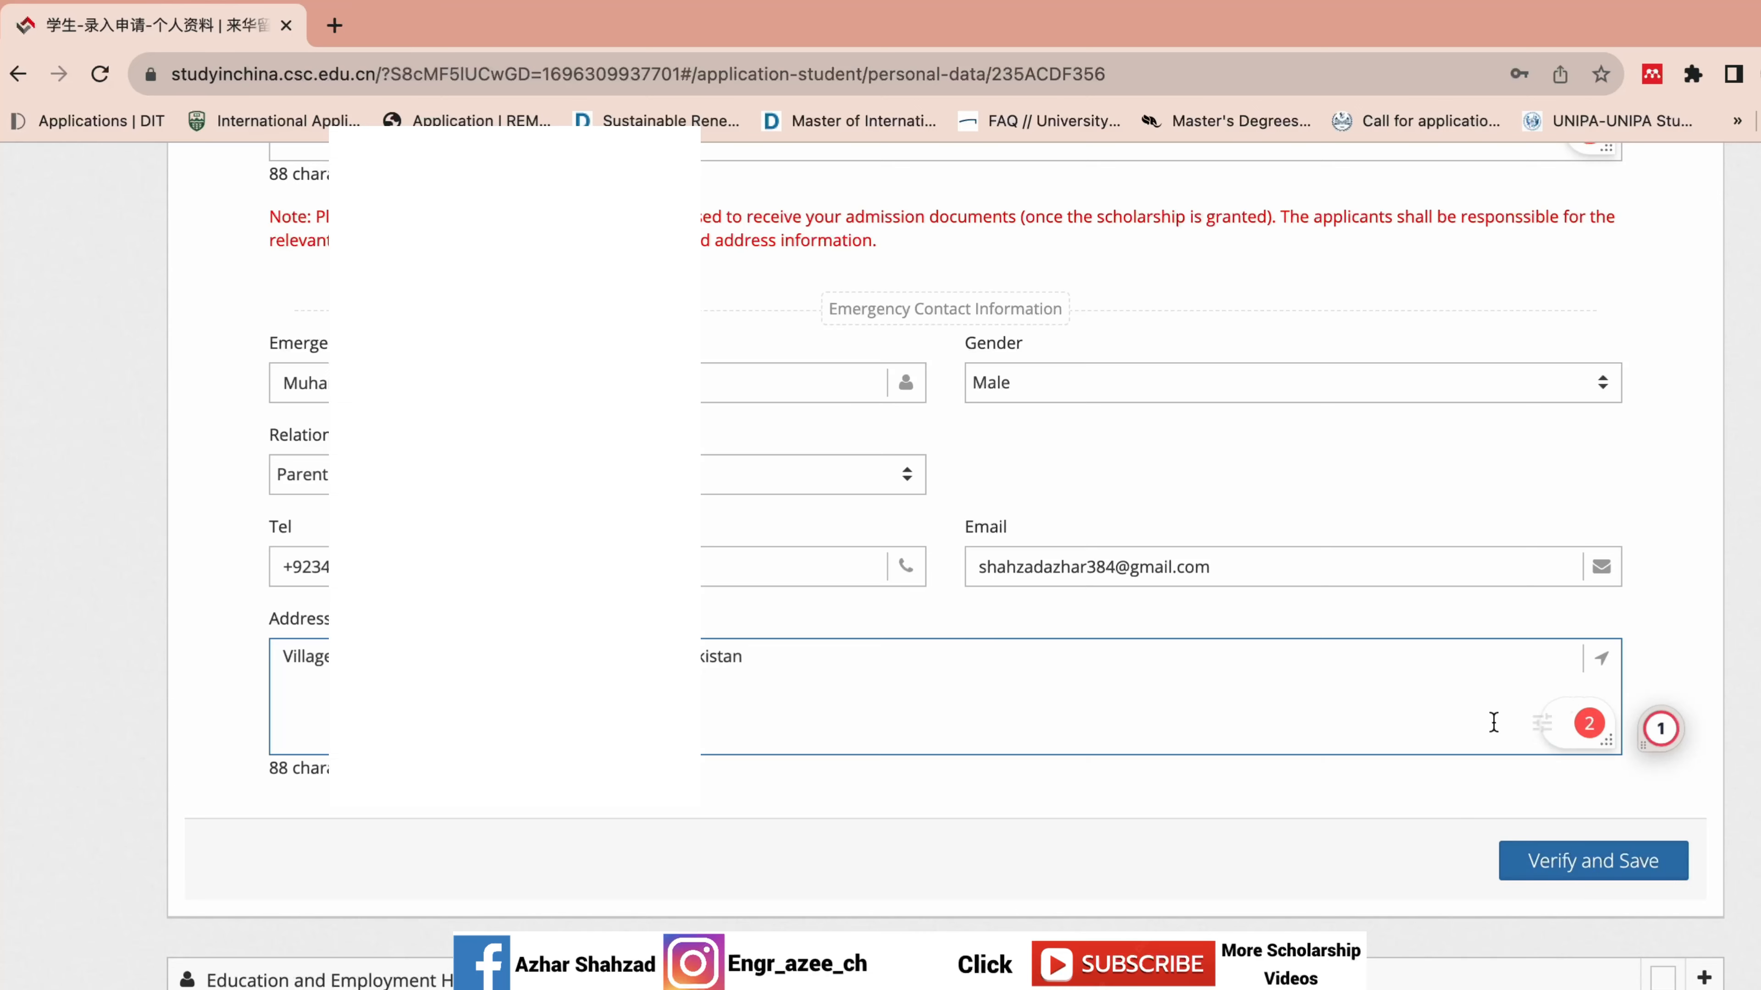
Verify and save the Personal Information, then review the empty Education and Employment History section.
left_click(1577, 860)
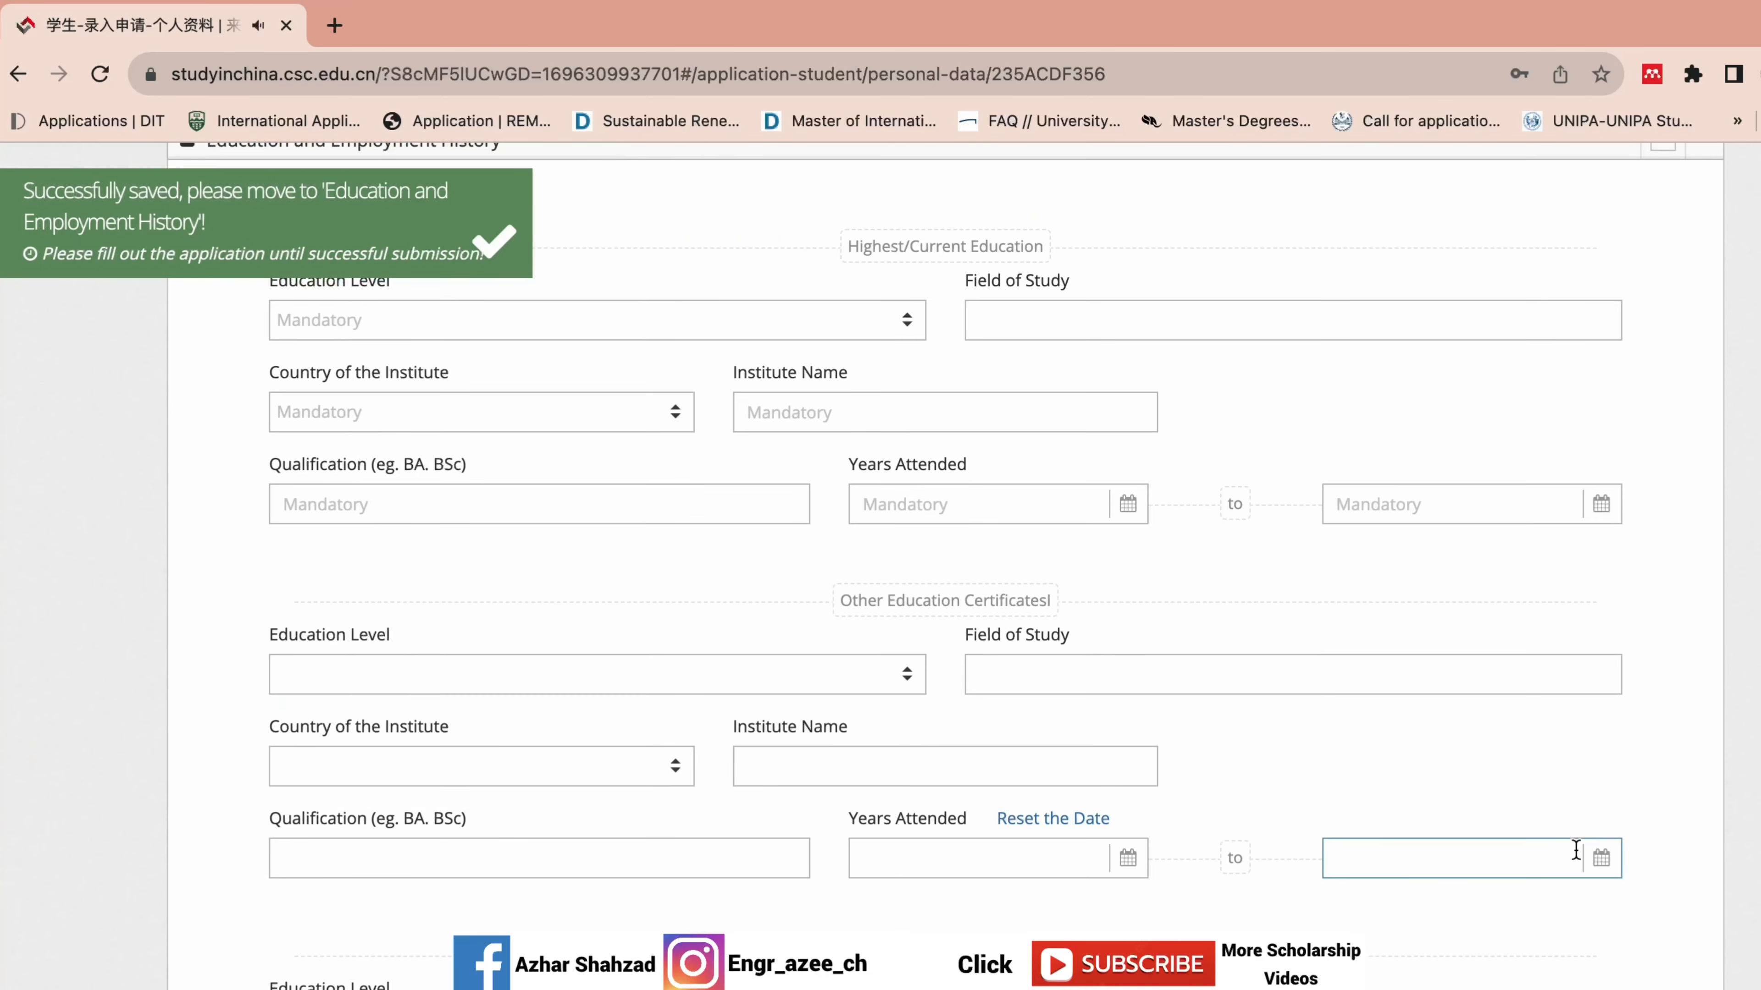
scroll(945, 565, "up", 5)
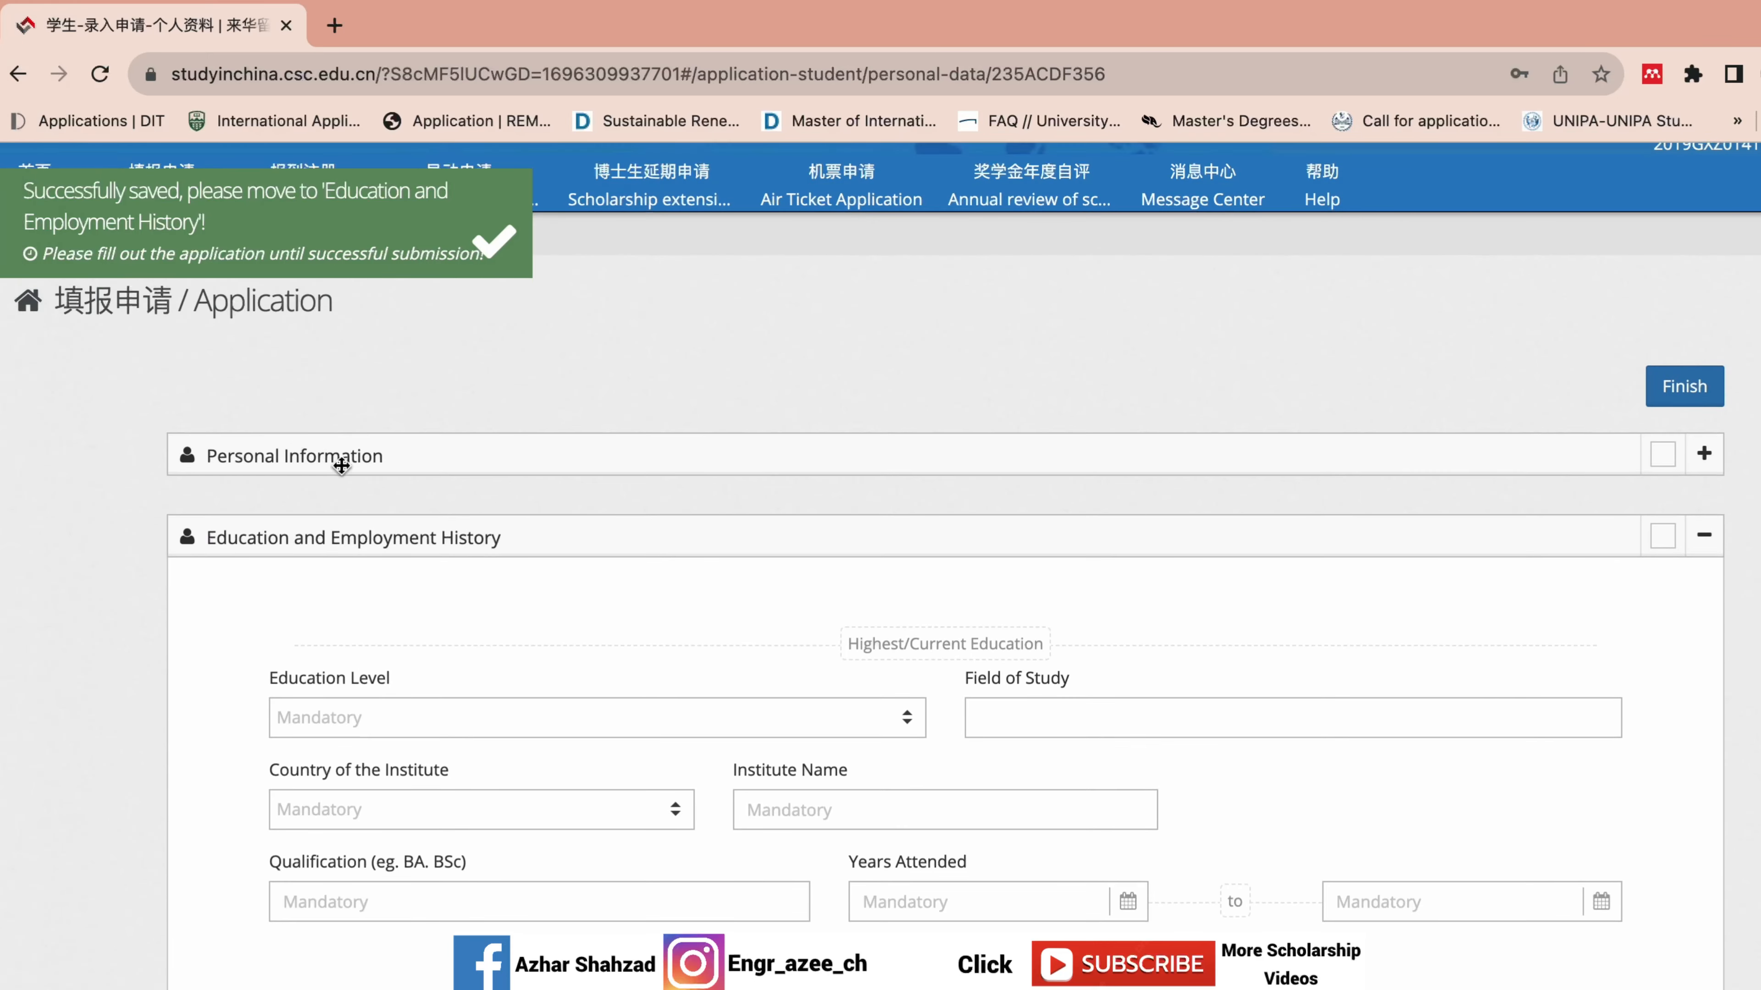
scroll(880, 561, "down", 15)
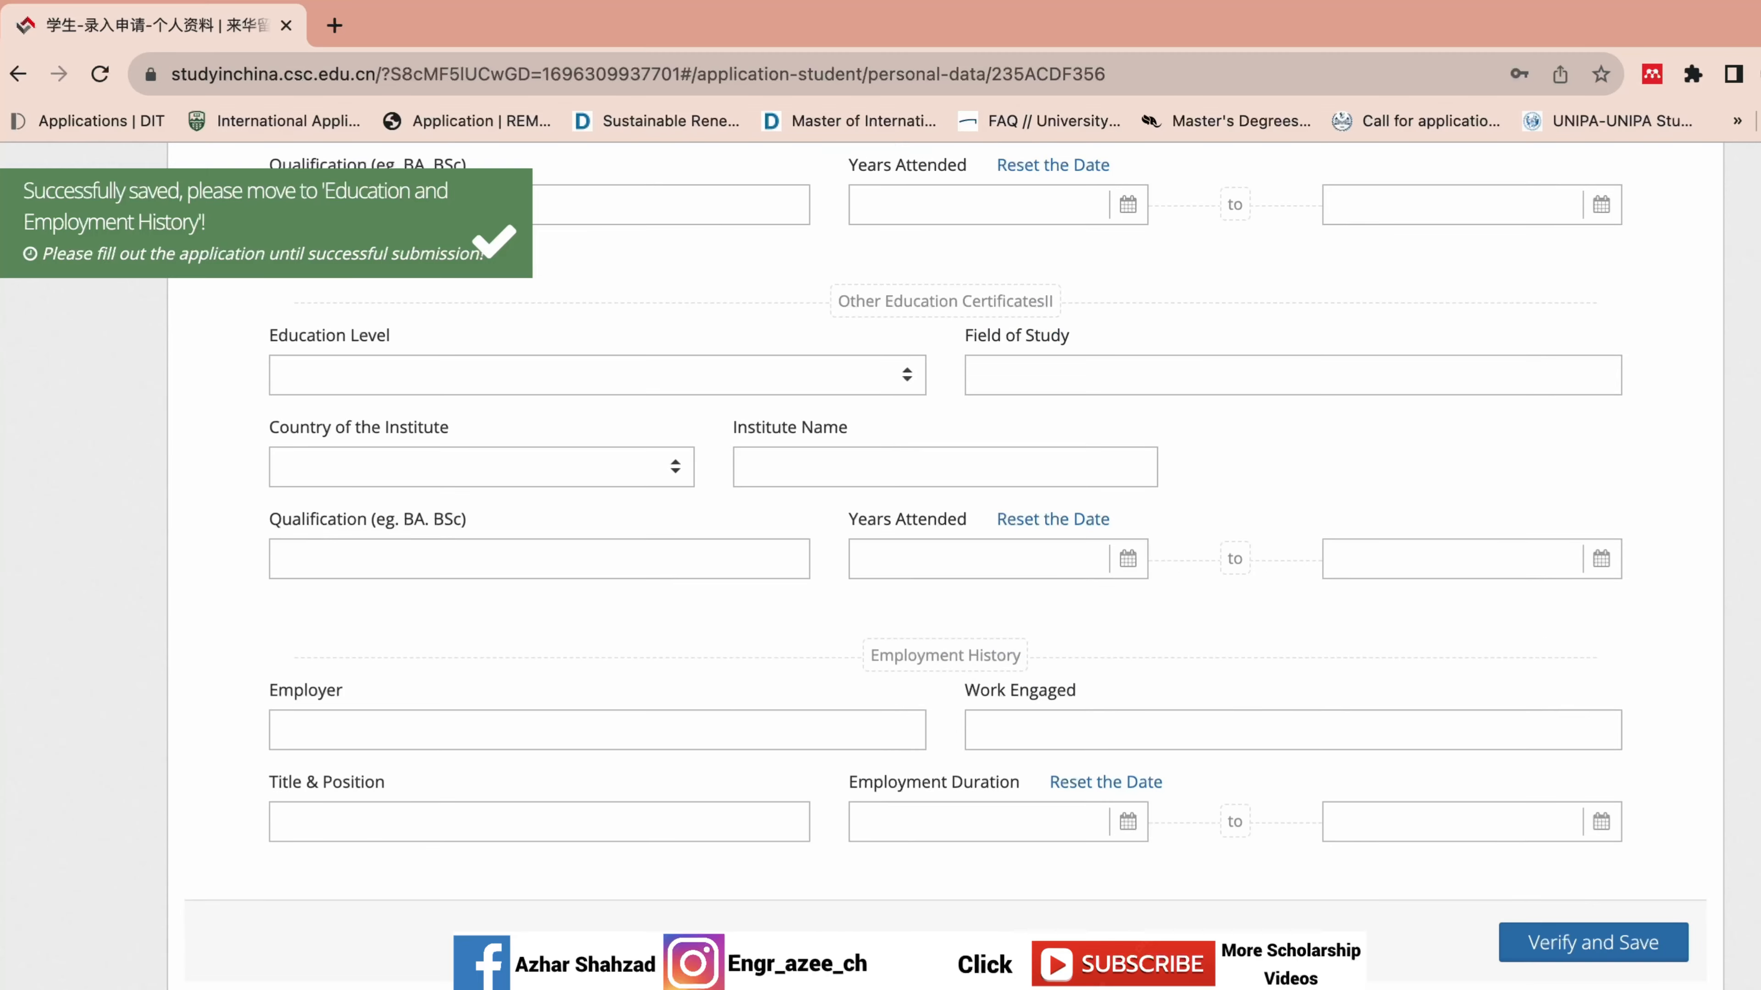
scroll(880, 561, "up", 11)
scroll(648, 853, "up", 5)
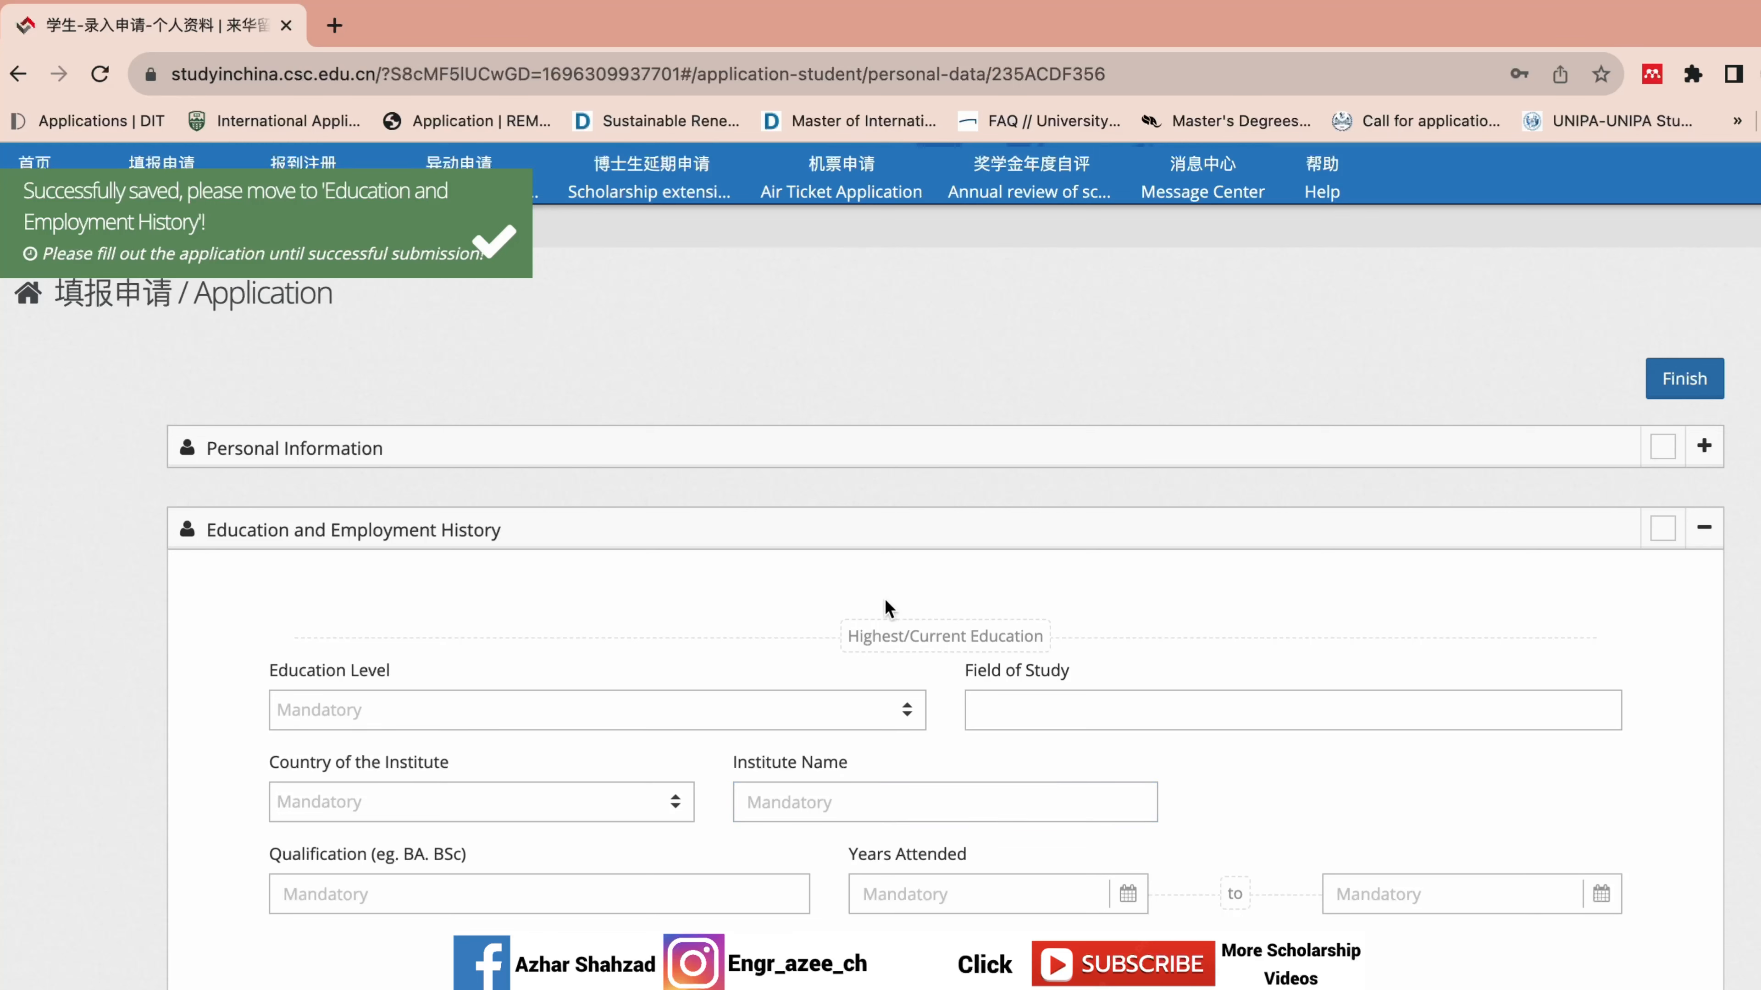
Set the education level to Master's Degree with field of study 'Power Electronics and Power Dr'.
scroll(837, 570, "down", 3)
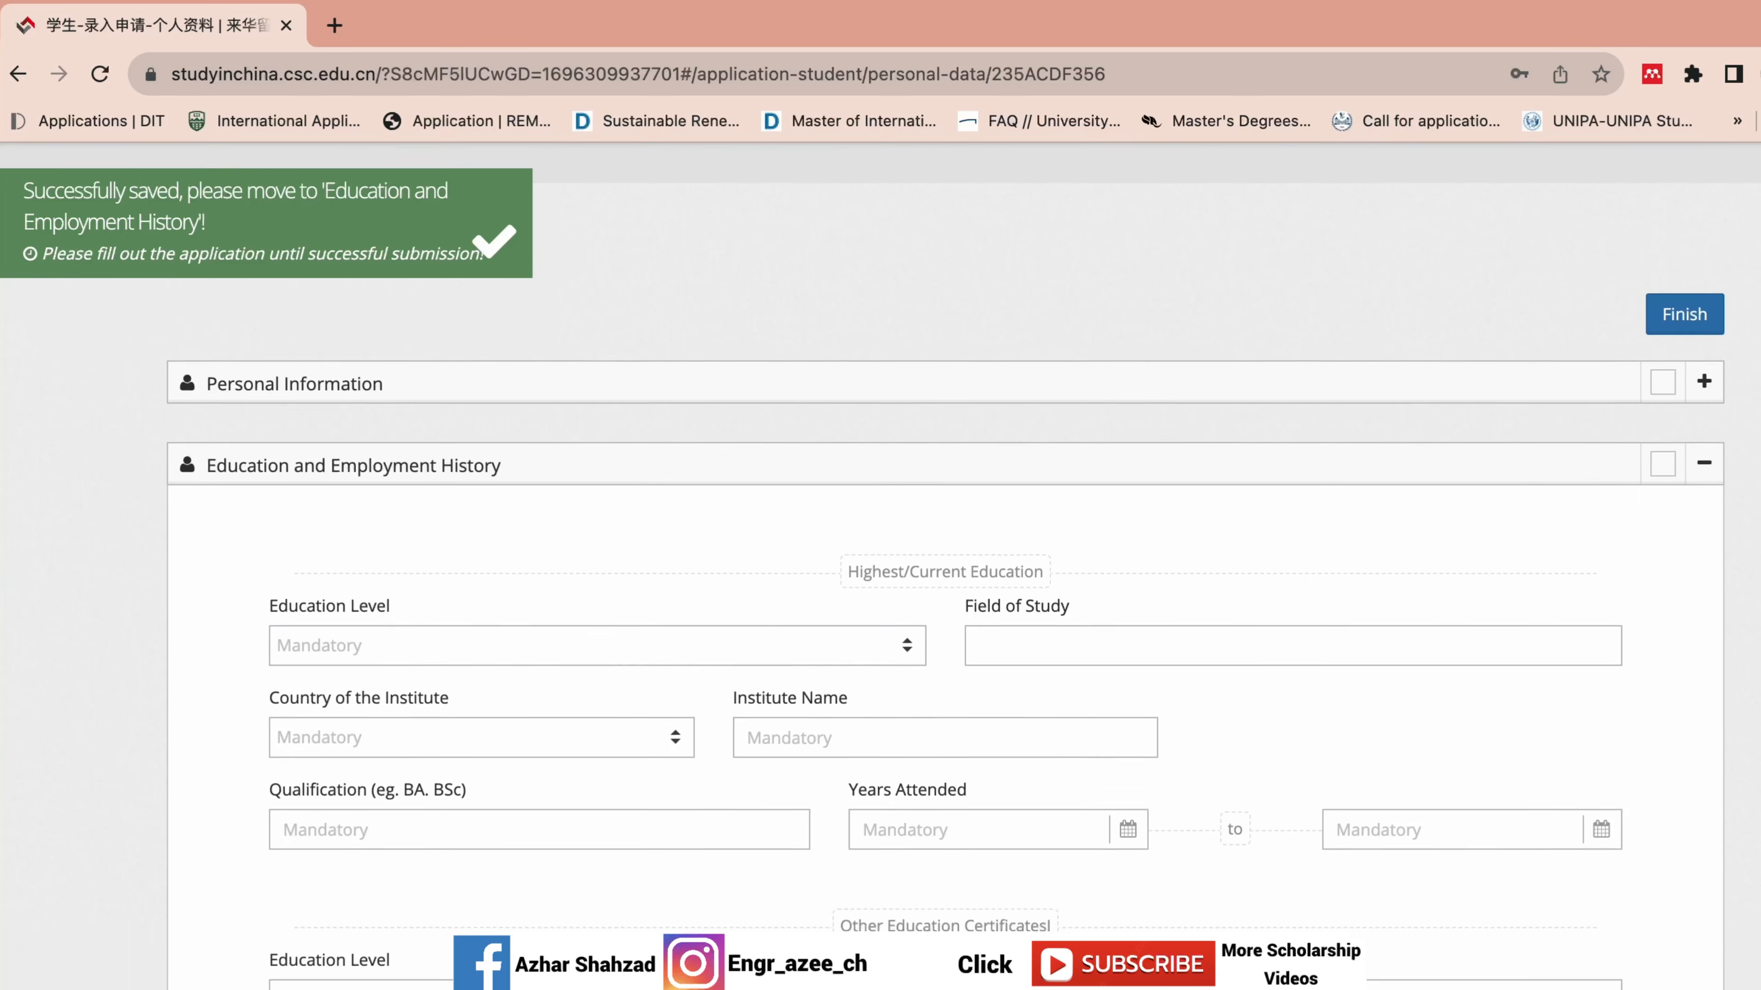
left_click(838, 564)
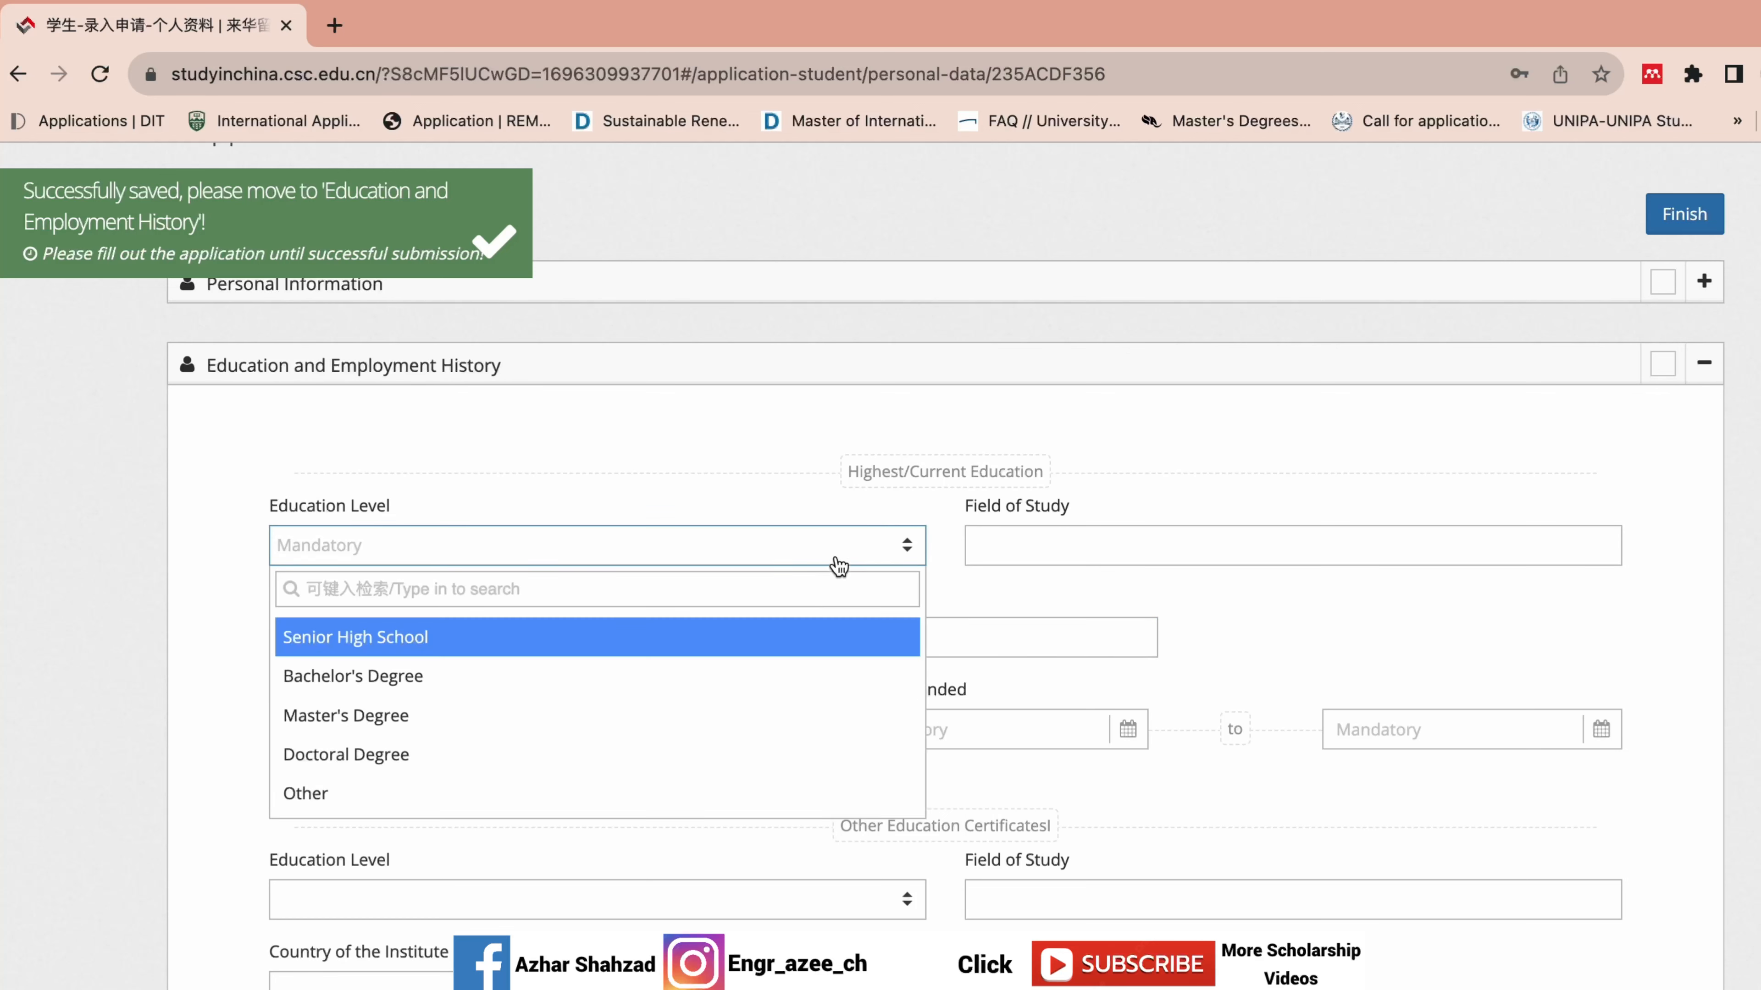
left_click(760, 721)
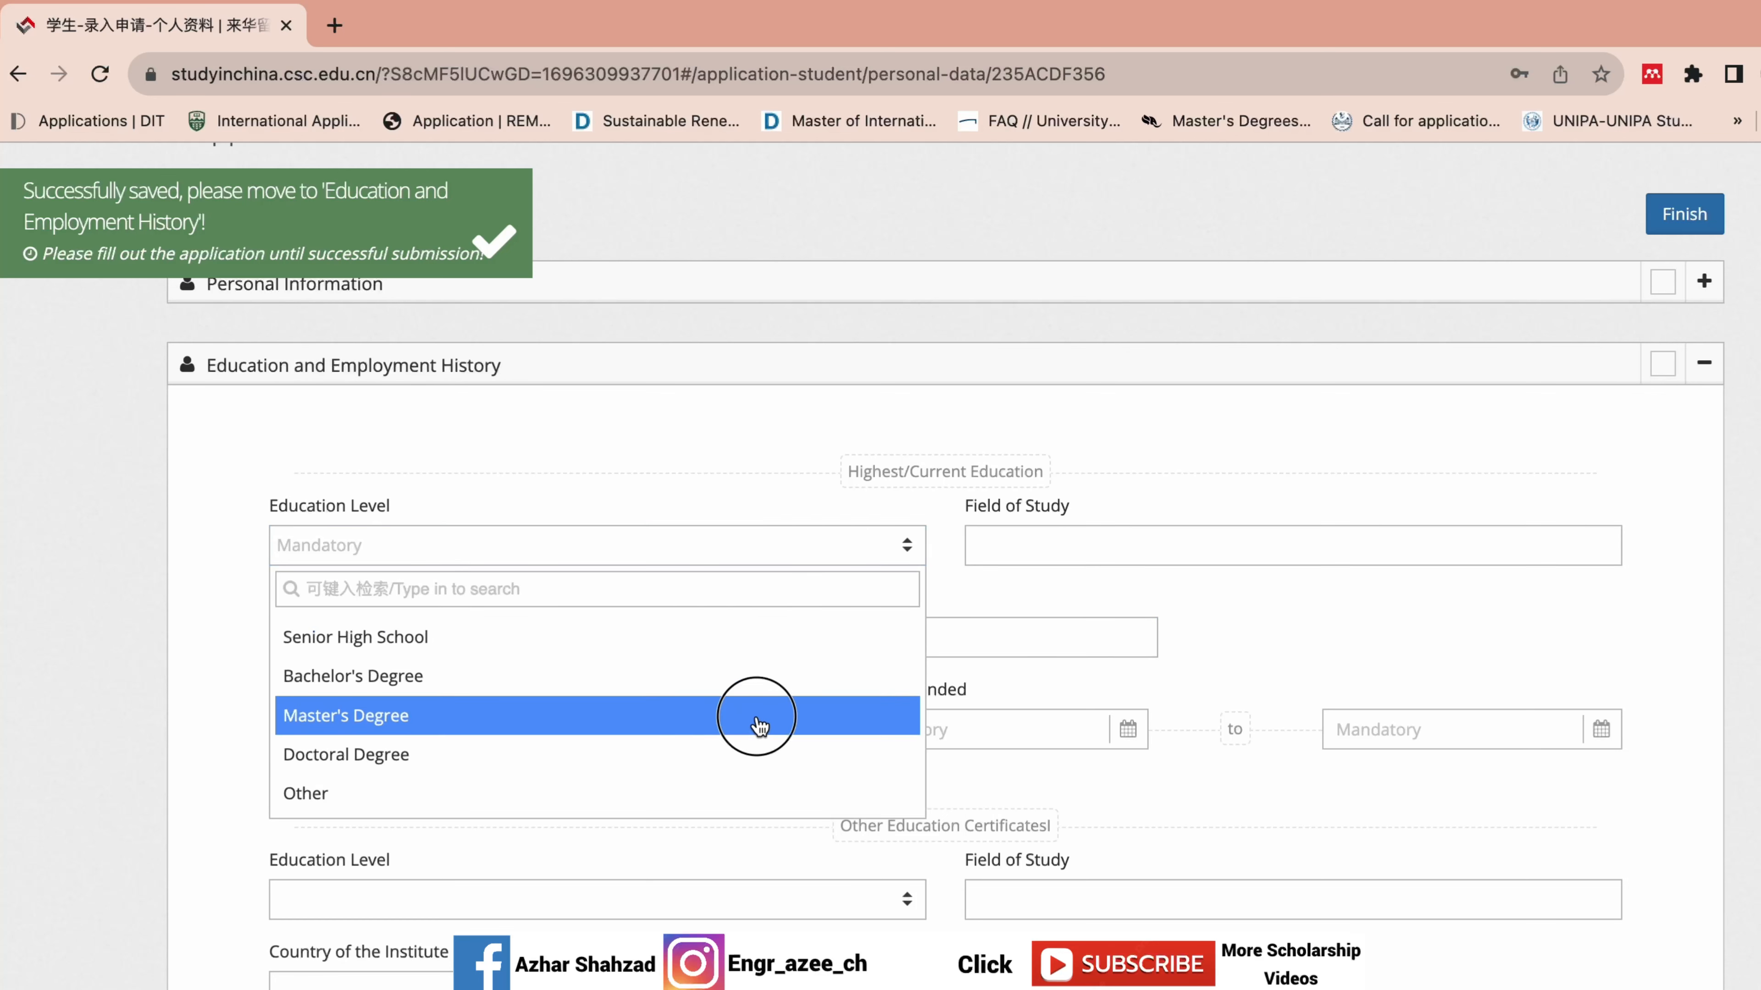
left_click(1143, 546)
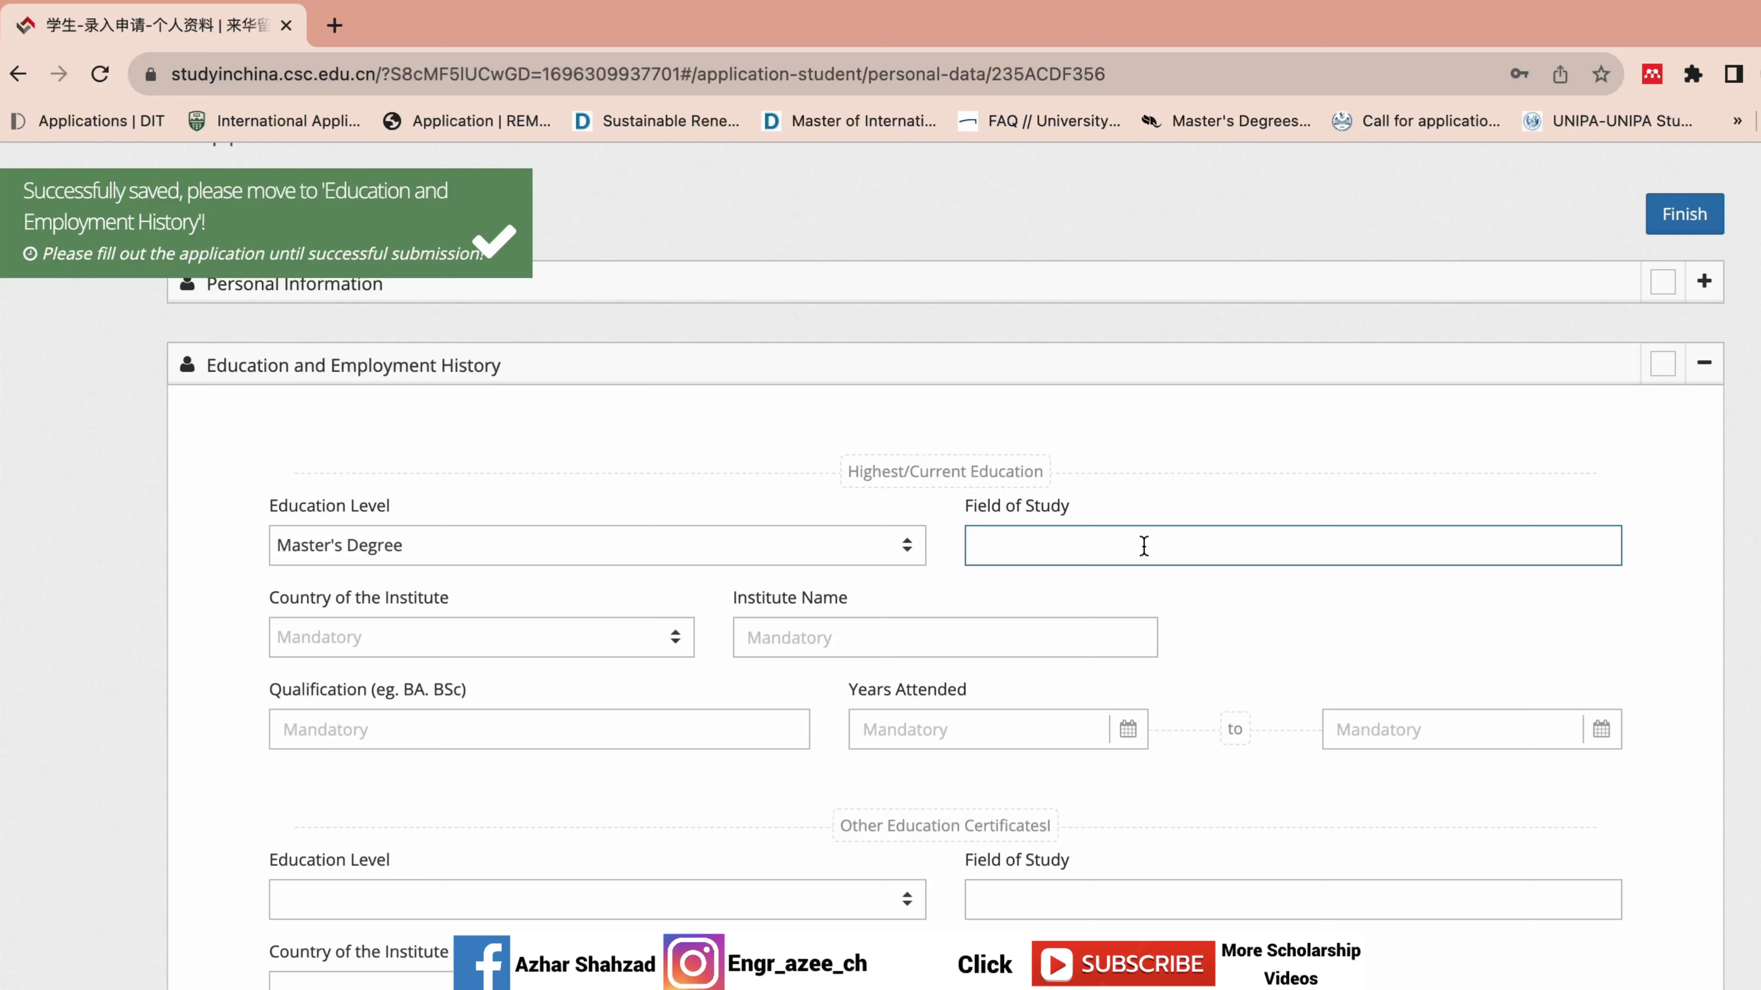
type("Power Electronics and Power ")
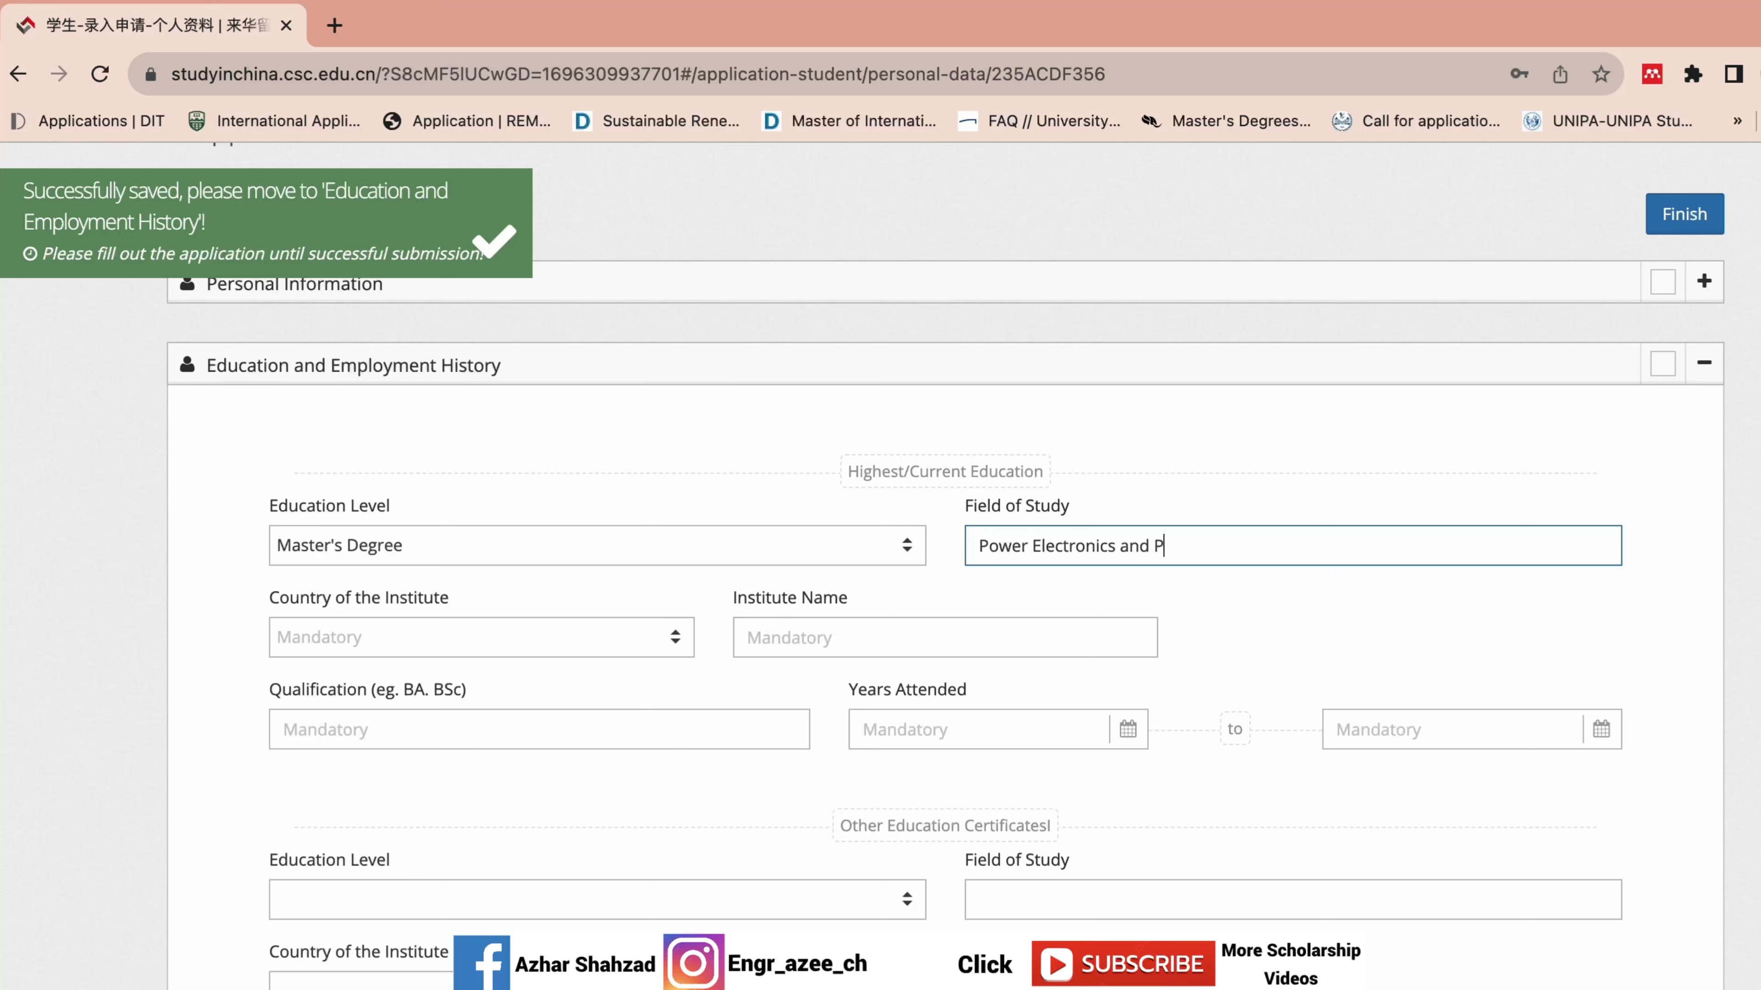
type("Dr")
Choose P.R China as the institute's country.
left_click(459, 633)
type("ch")
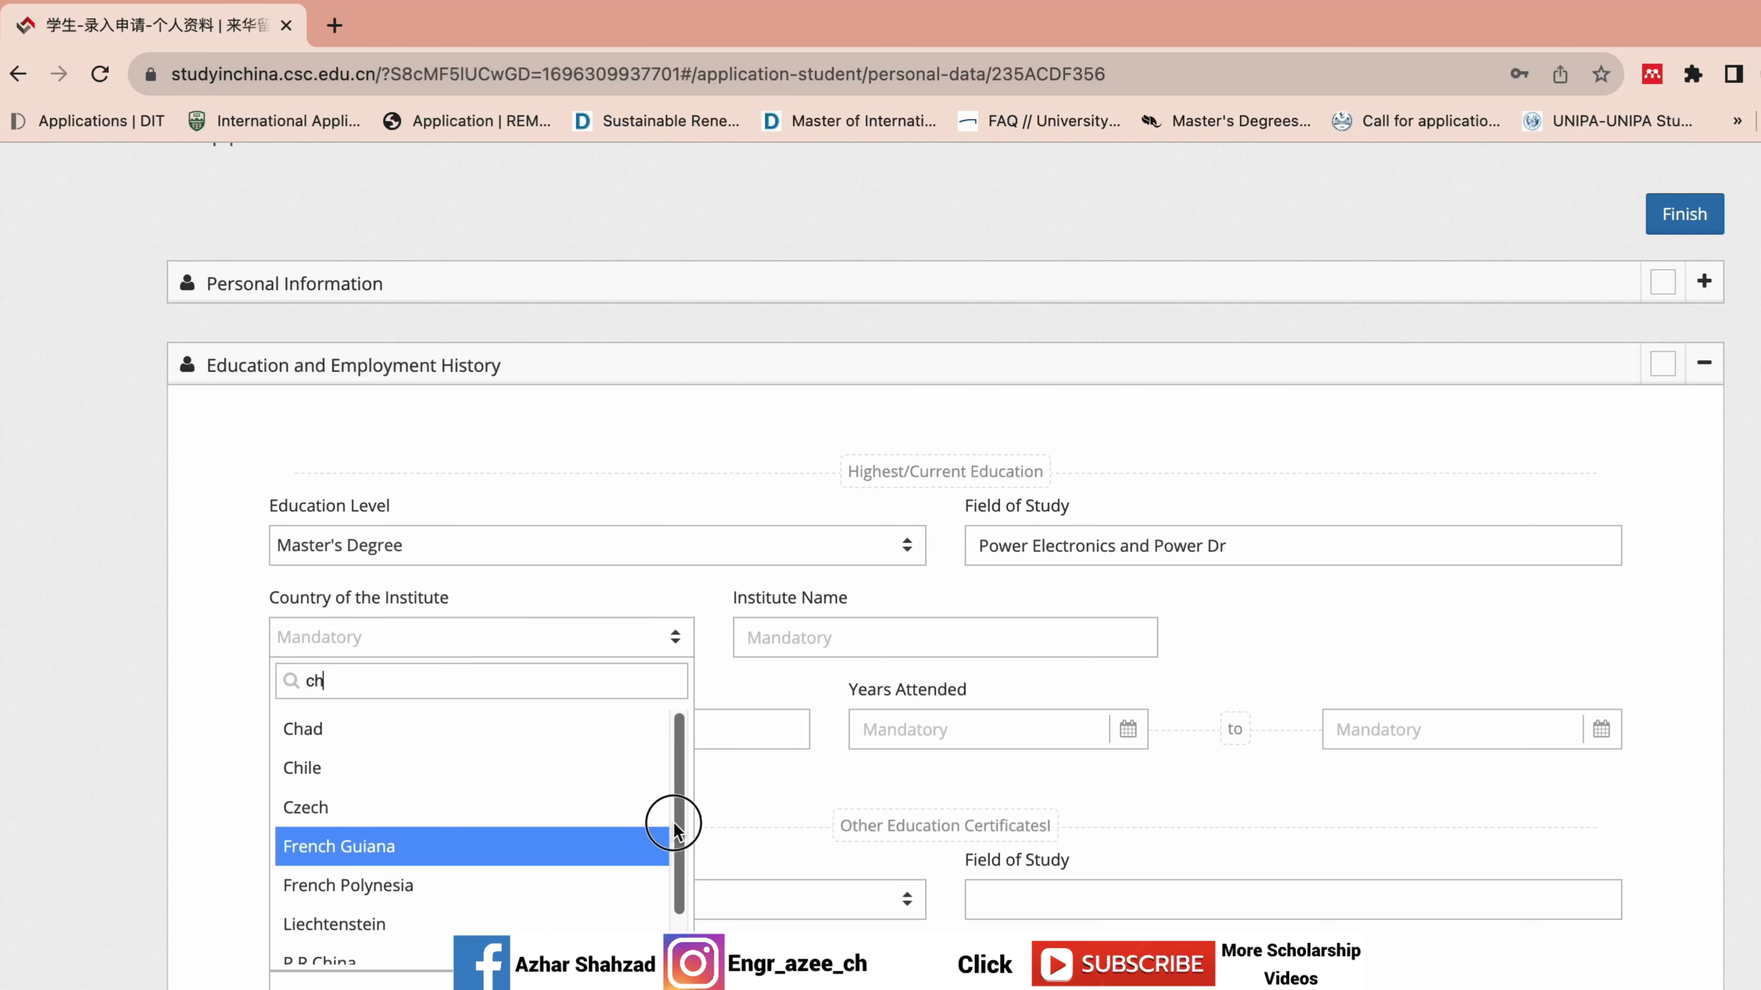
scroll(665, 832, "down", 2)
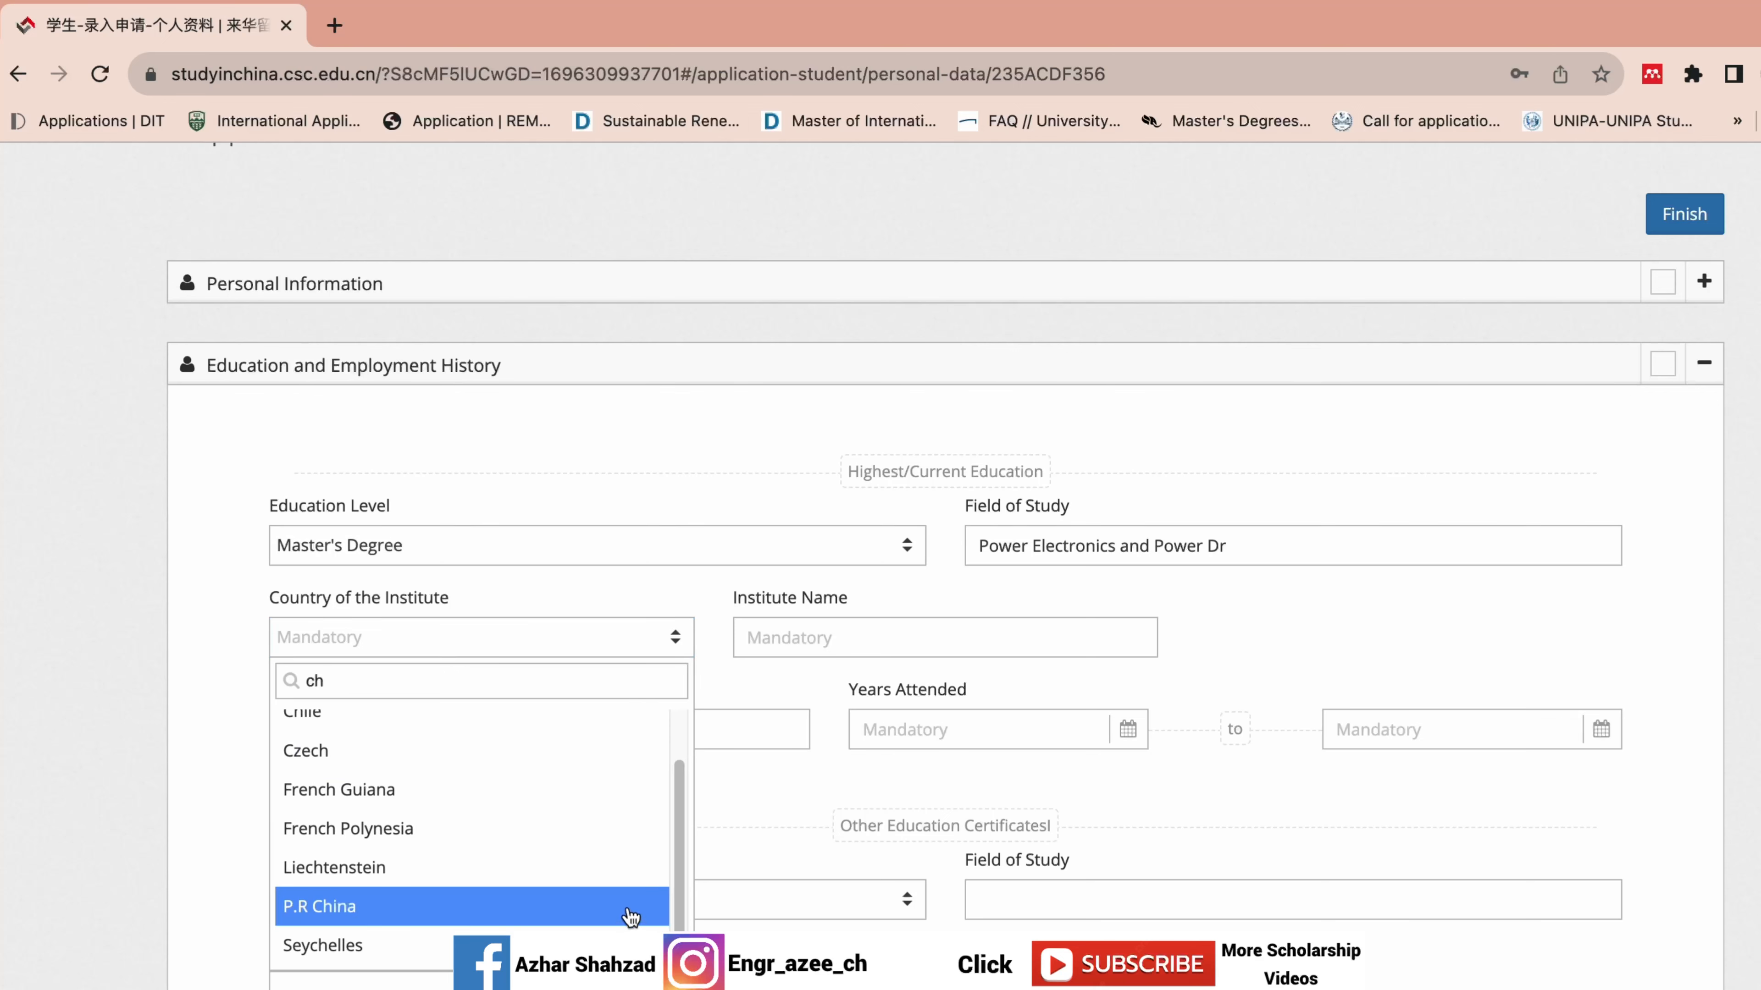
left_click(632, 920)
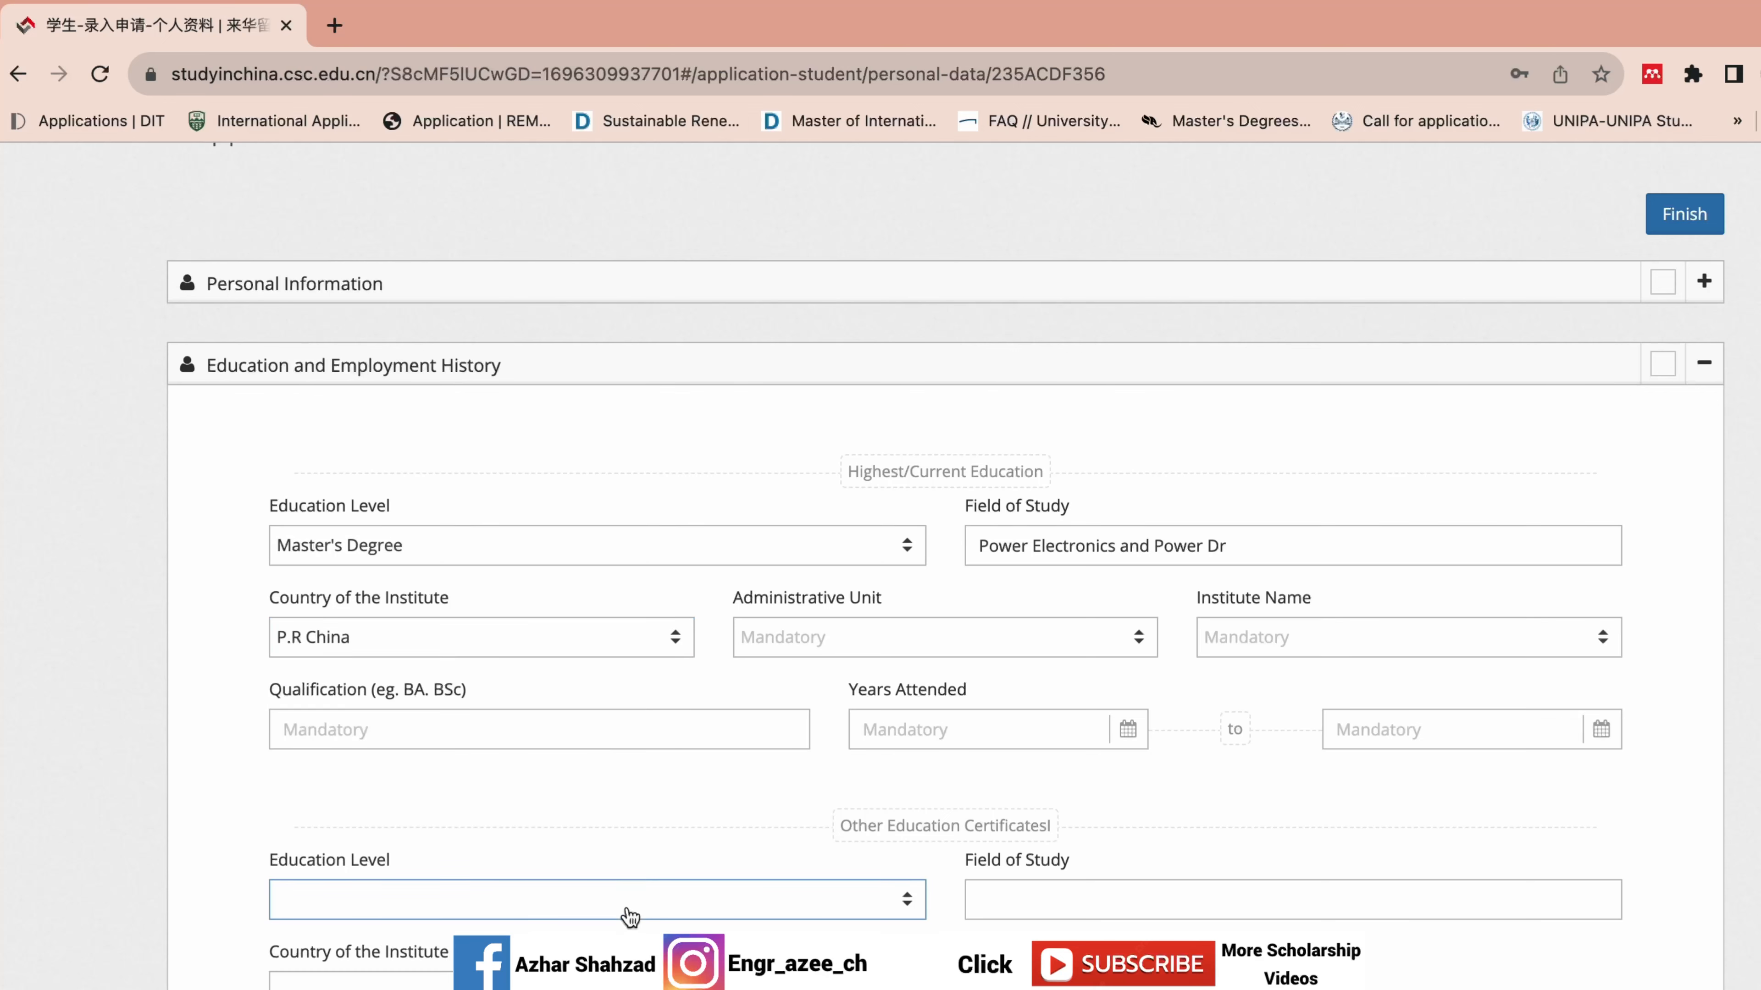
left_click(586, 648)
left_click(501, 807)
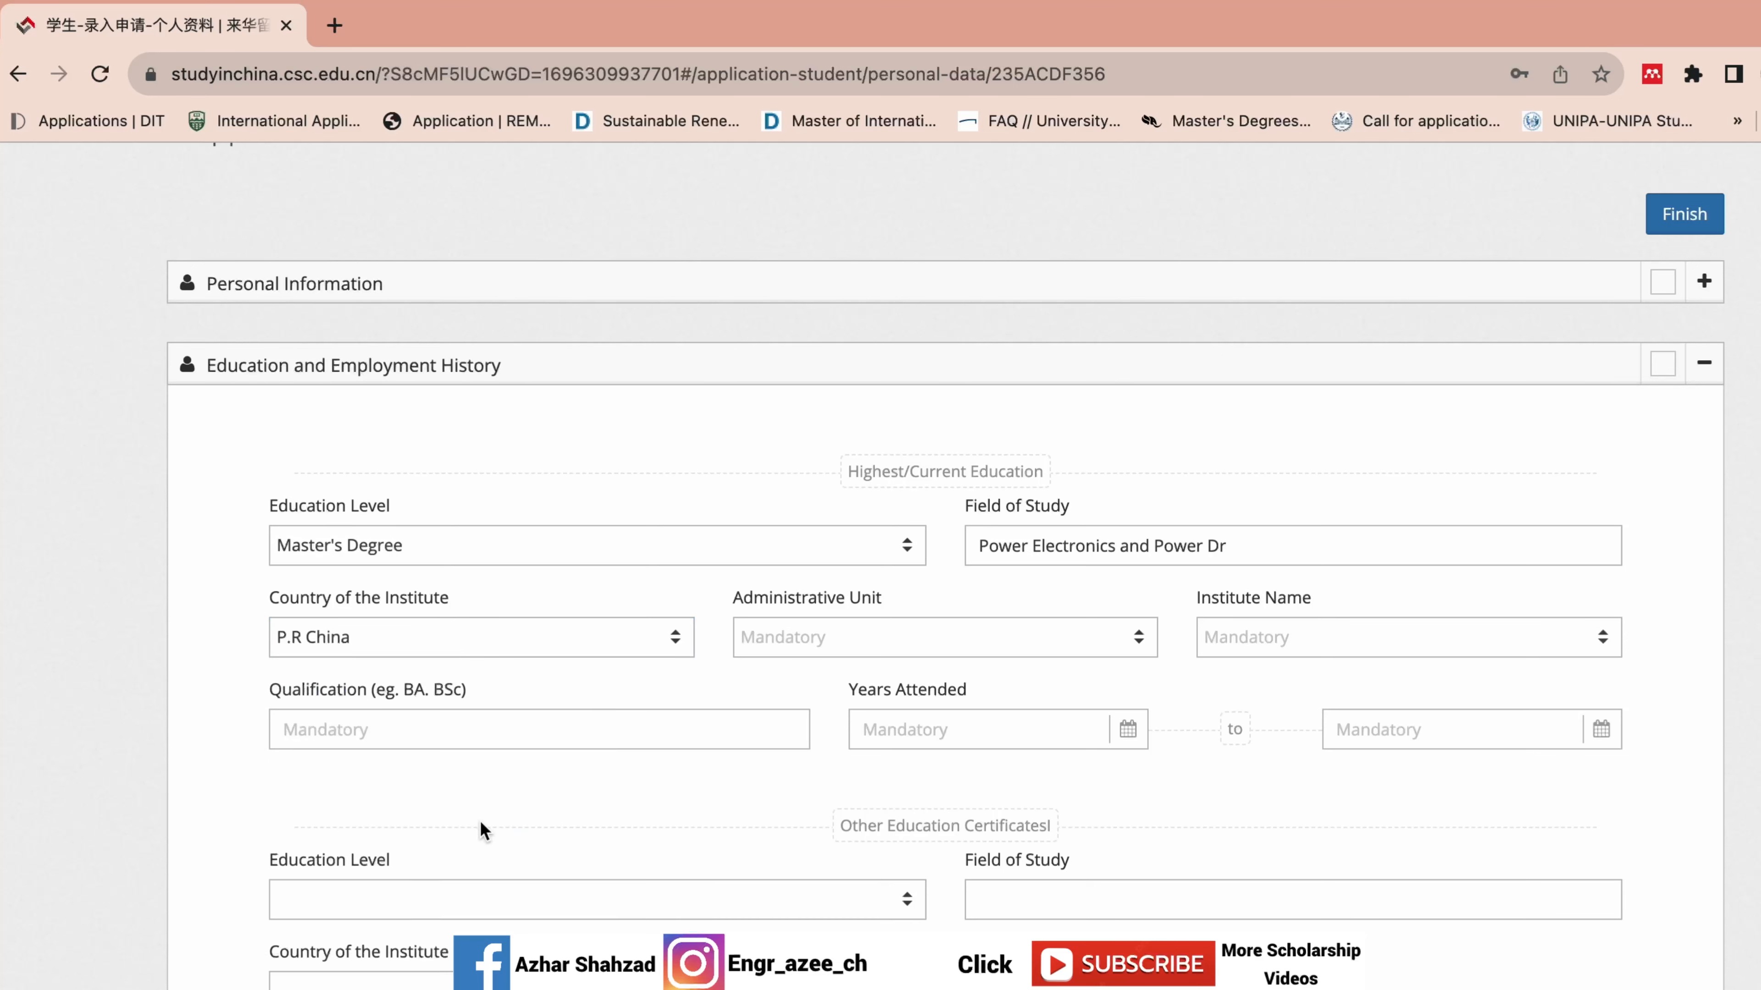
Select Beijing and Beihang University, then begin entering the qualification.
left_click(922, 652)
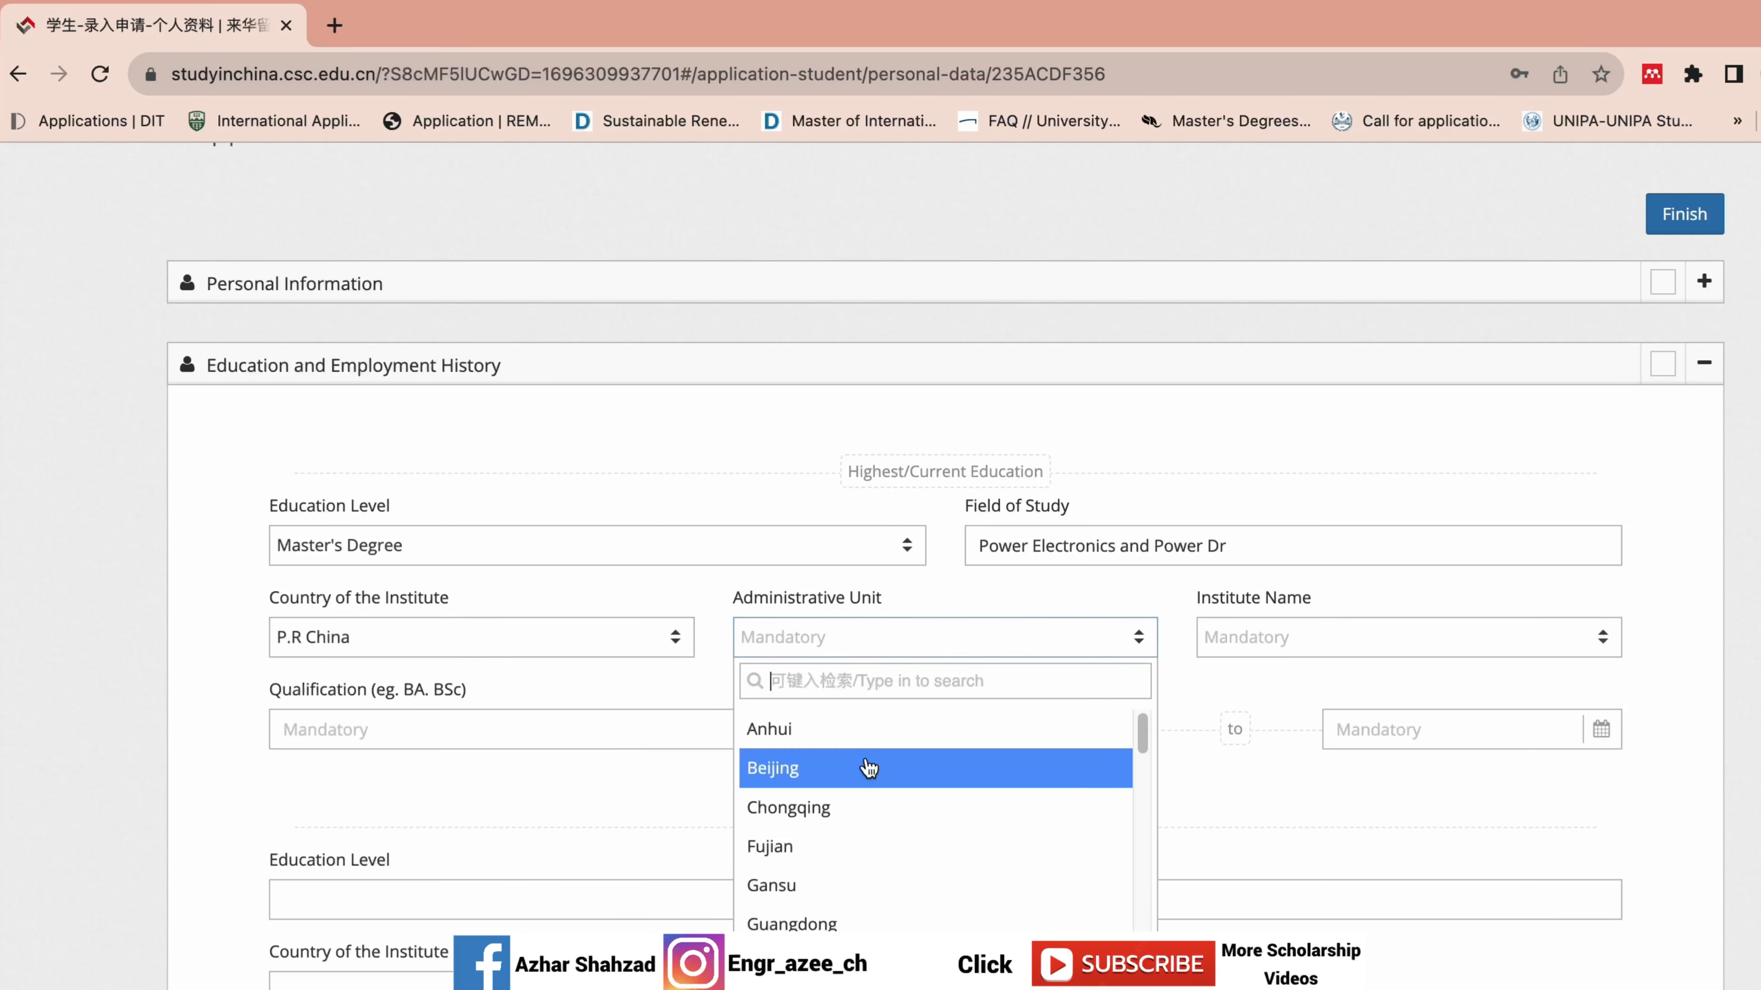
left_click(825, 768)
left_click(1306, 641)
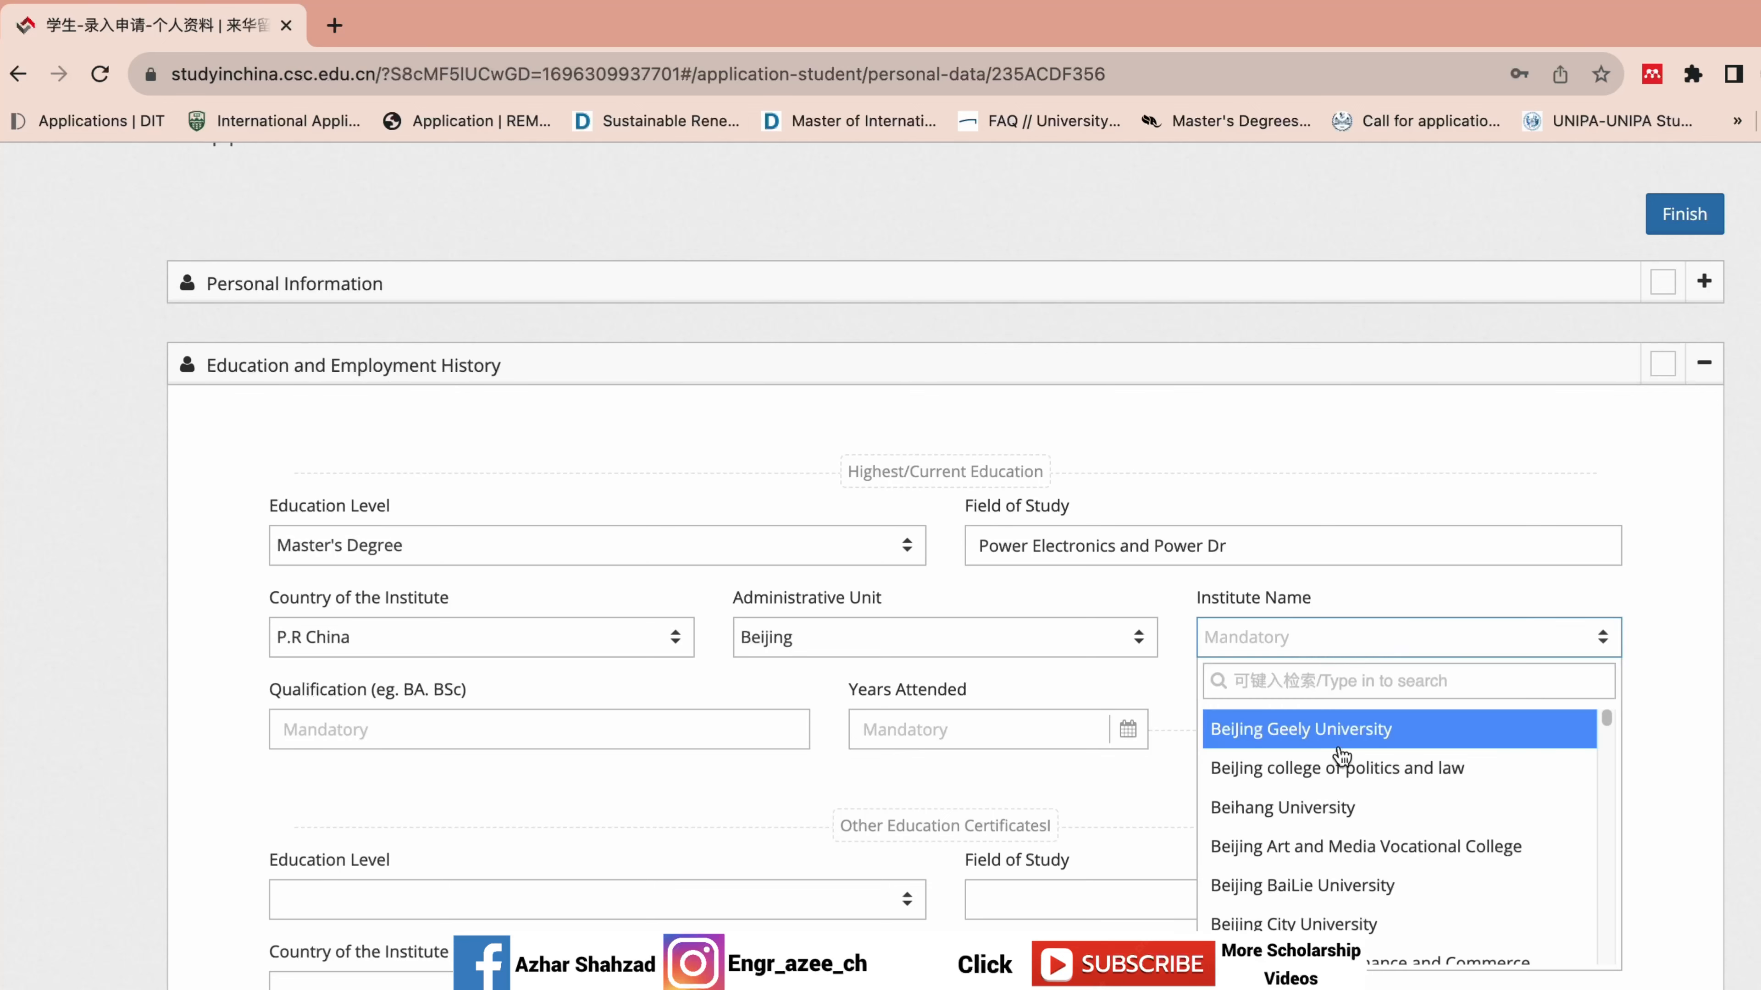
type("beih")
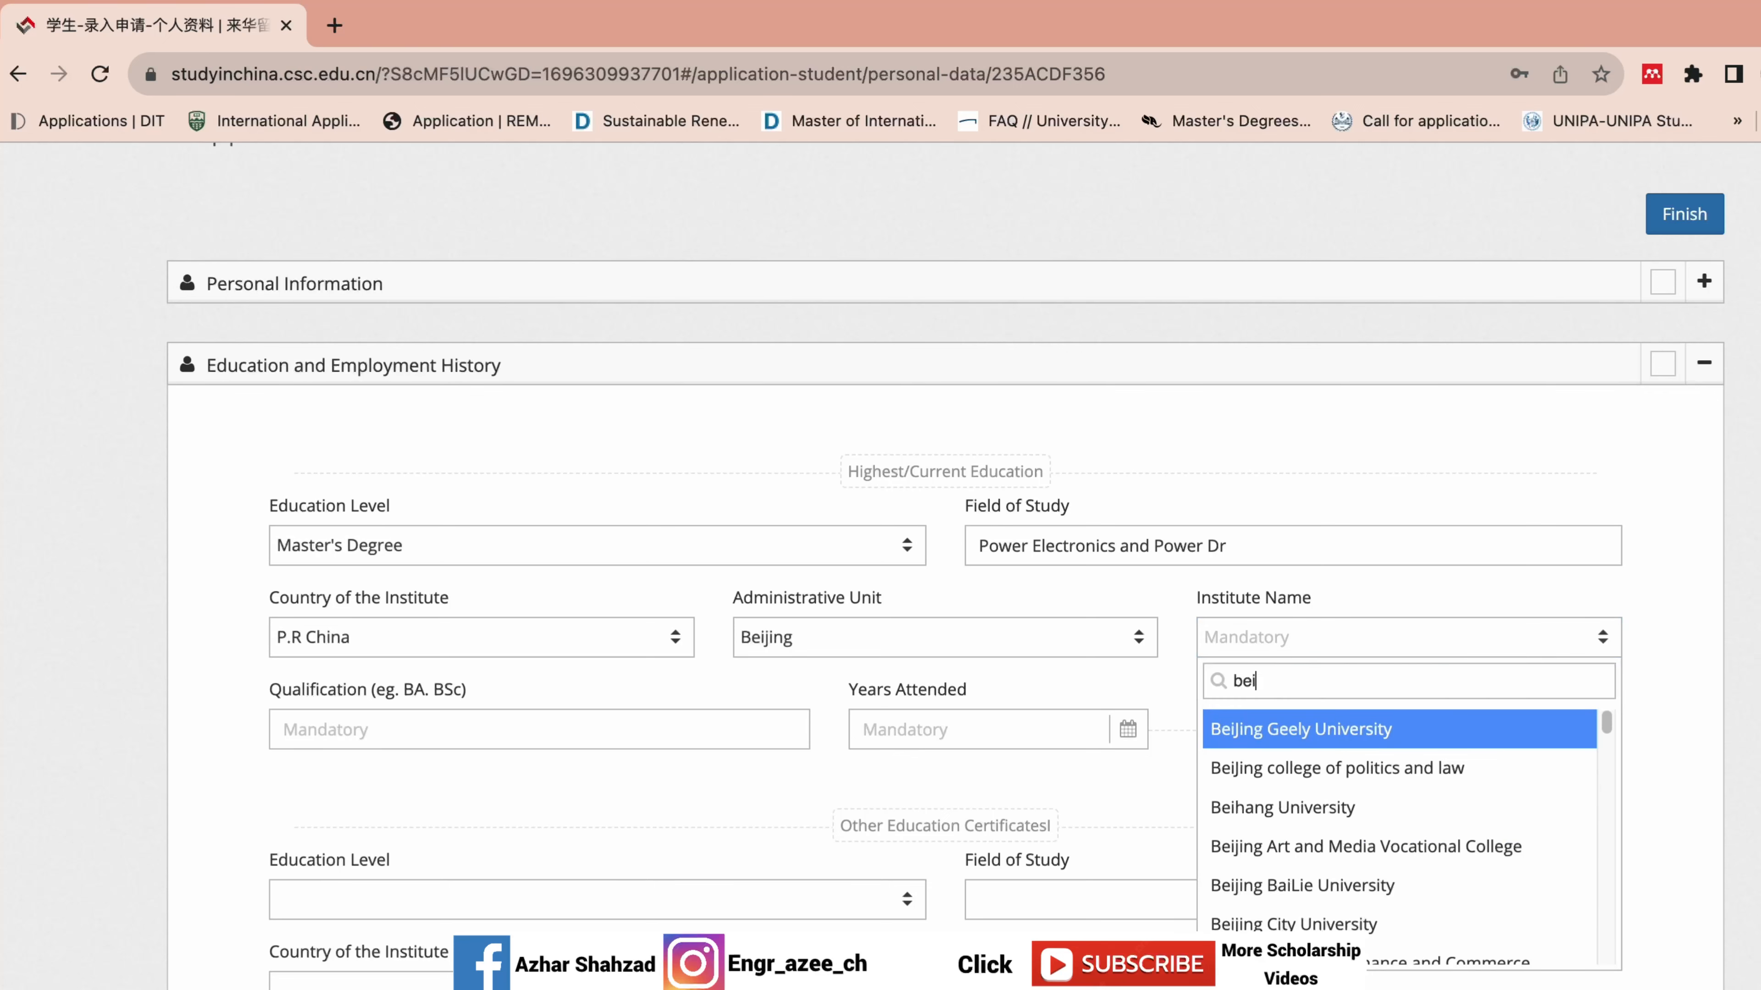
left_click(1385, 737)
left_click(504, 713)
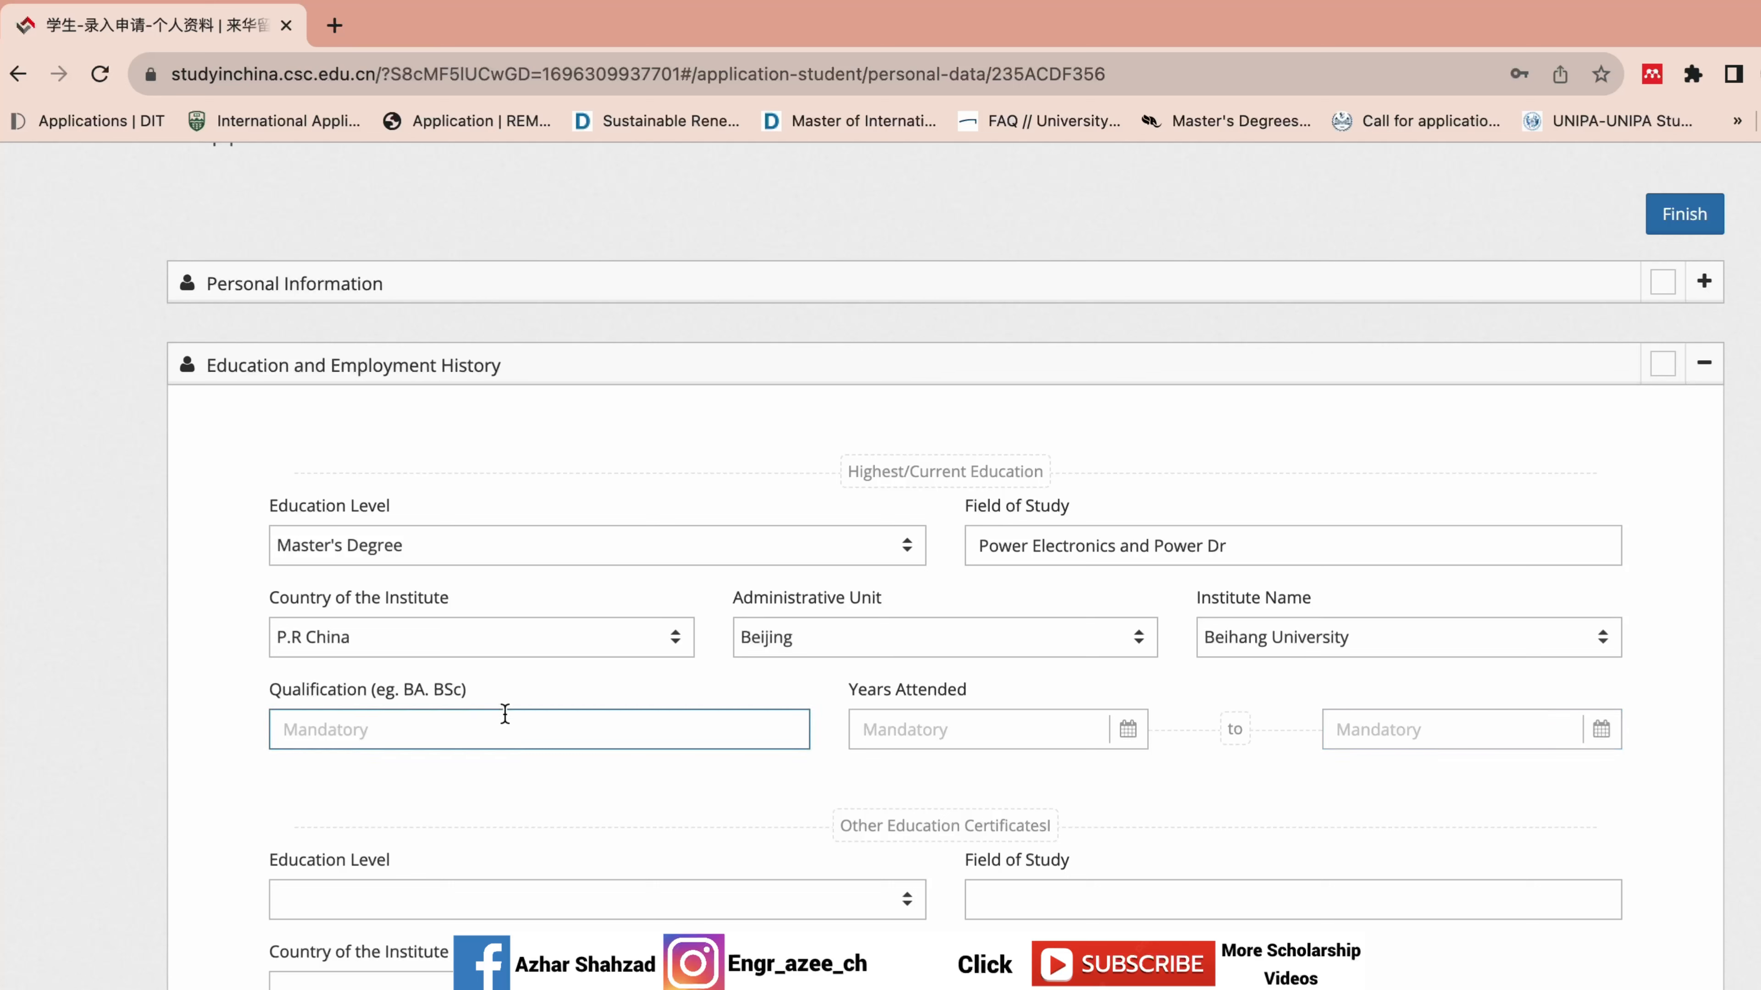
type("B")
key("BackSpace")
Finish the qualification as MS and set the entry date to 2019-09-01.
type("MS")
left_click(901, 725)
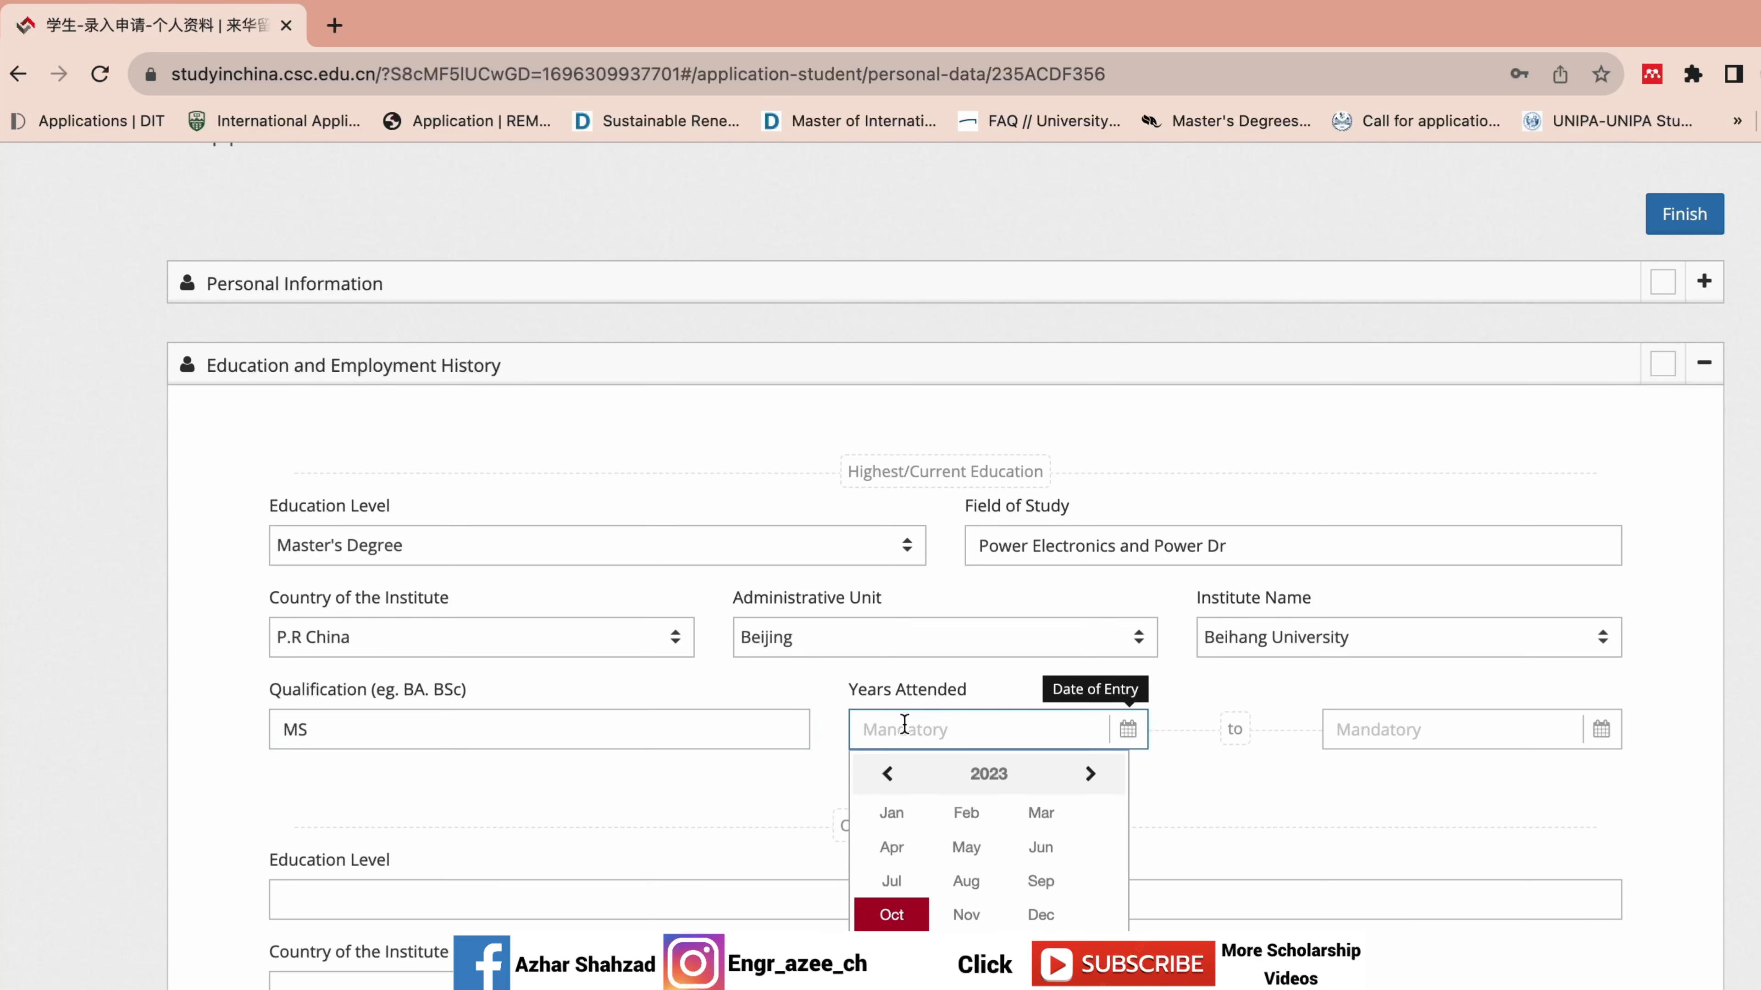
left_click(890, 775)
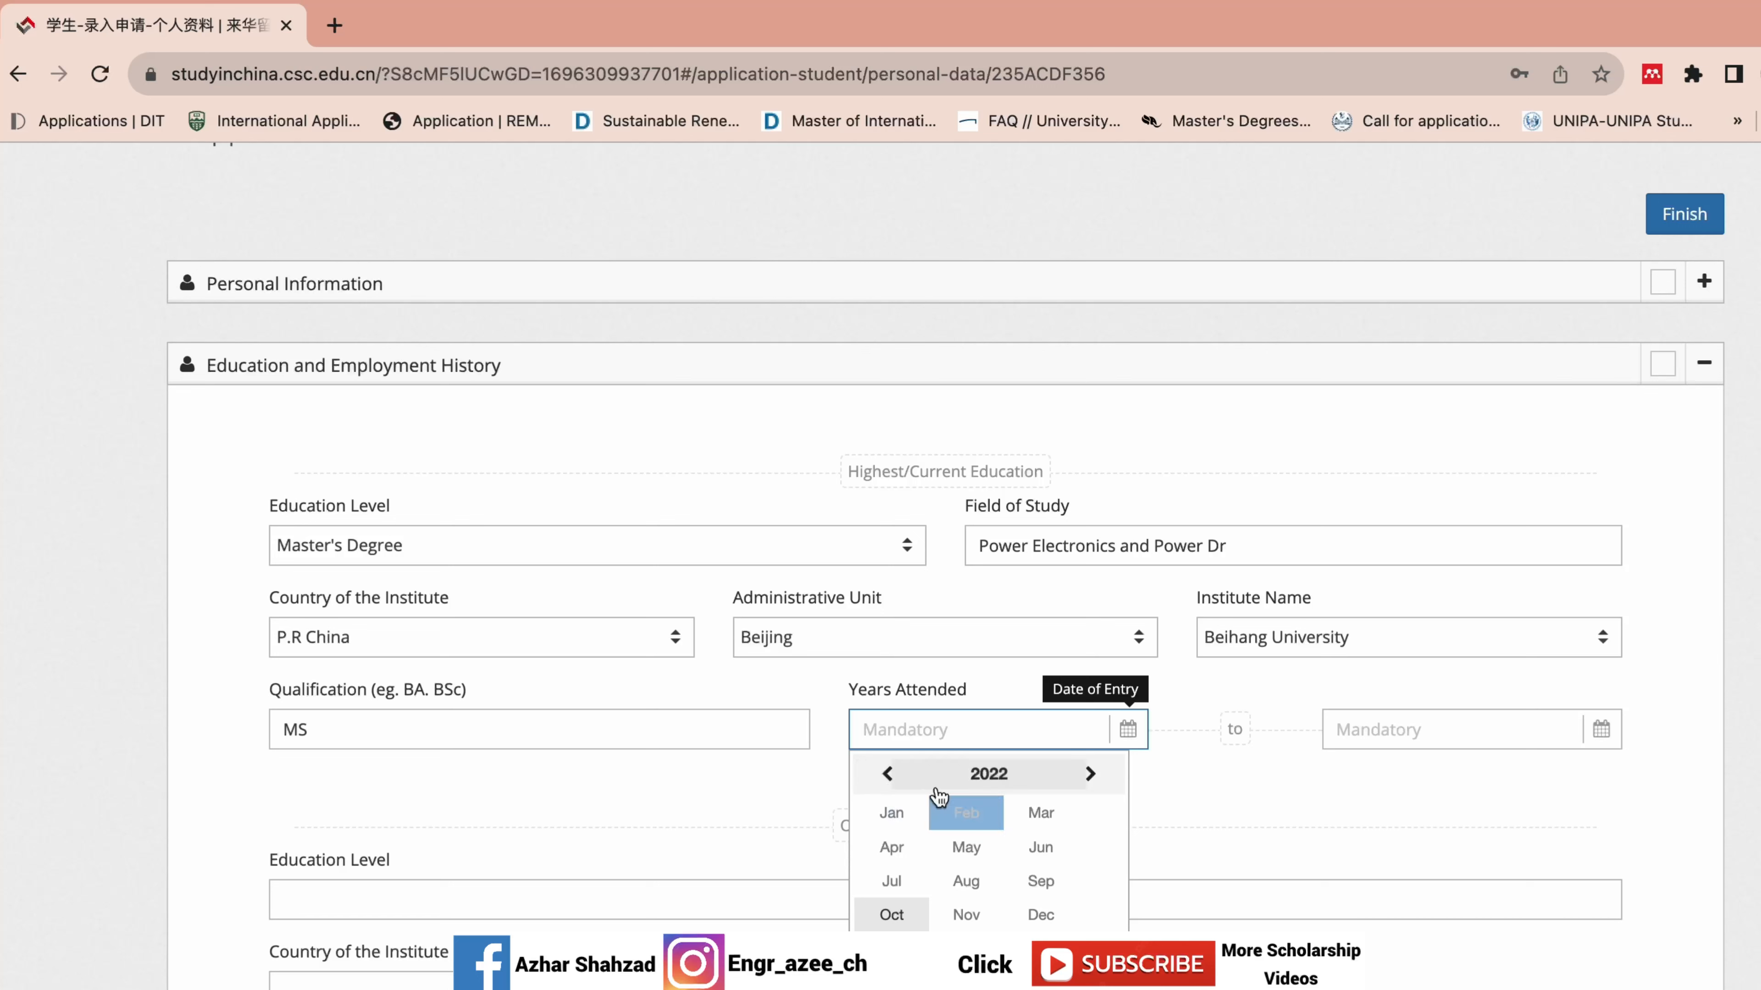
left_click(982, 774)
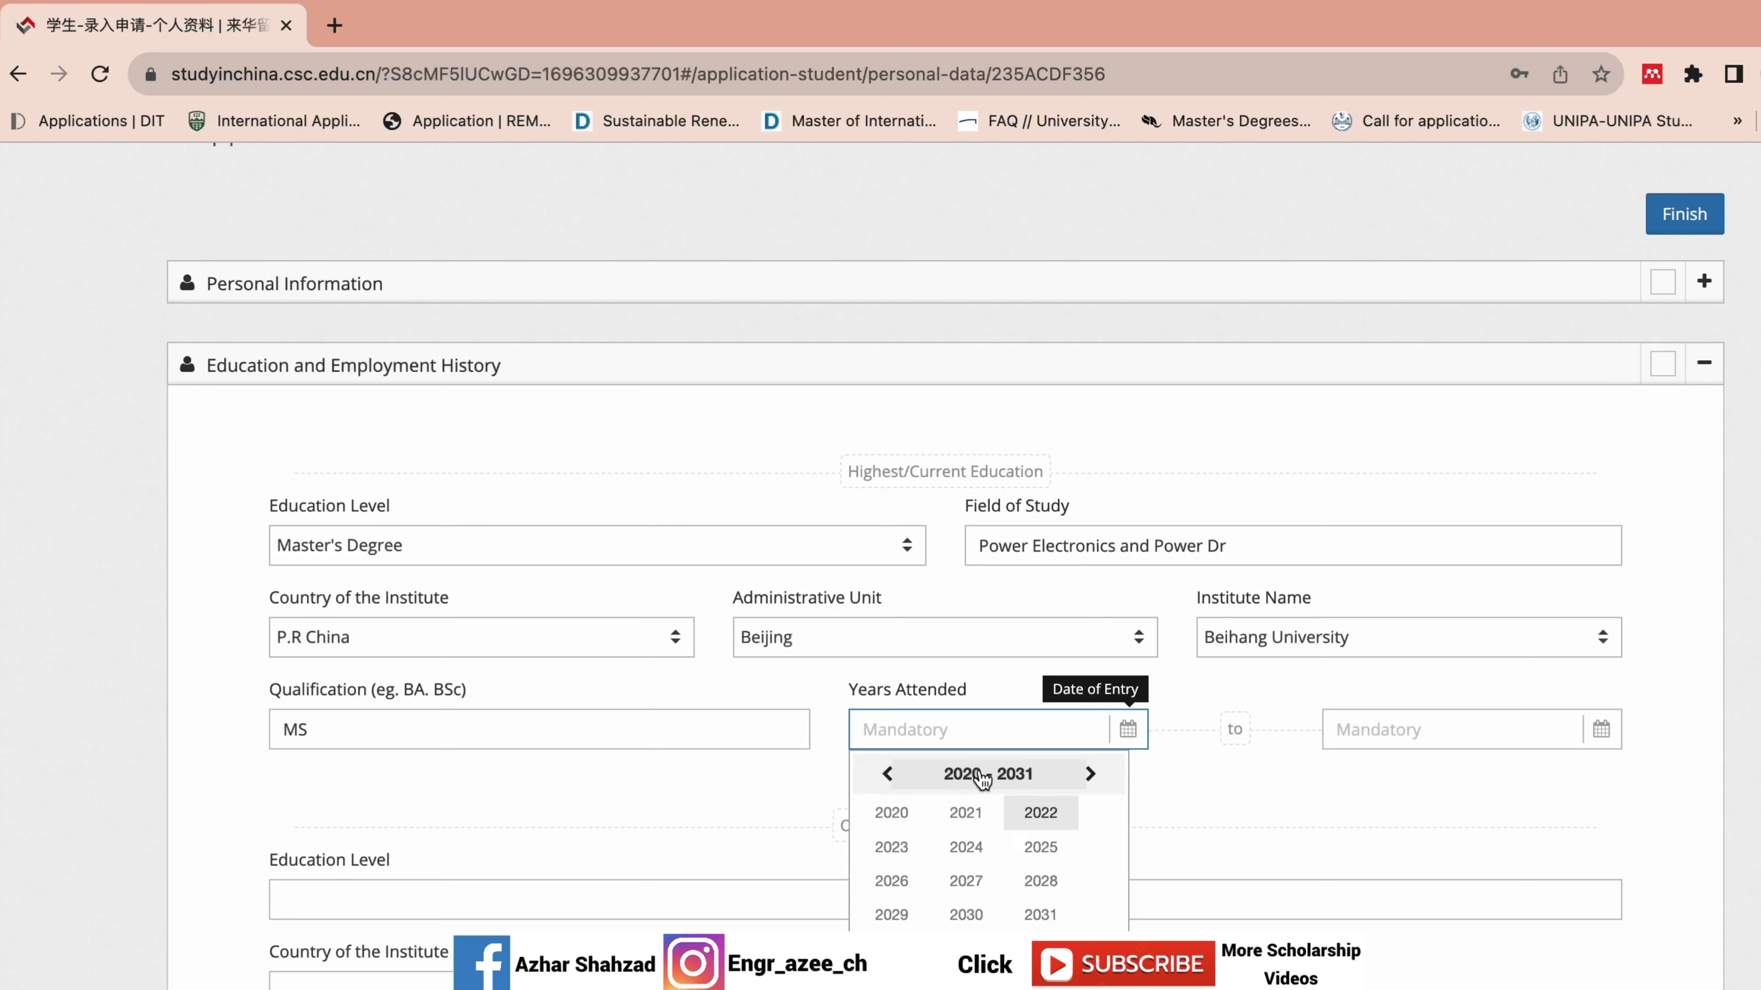
left_click(888, 774)
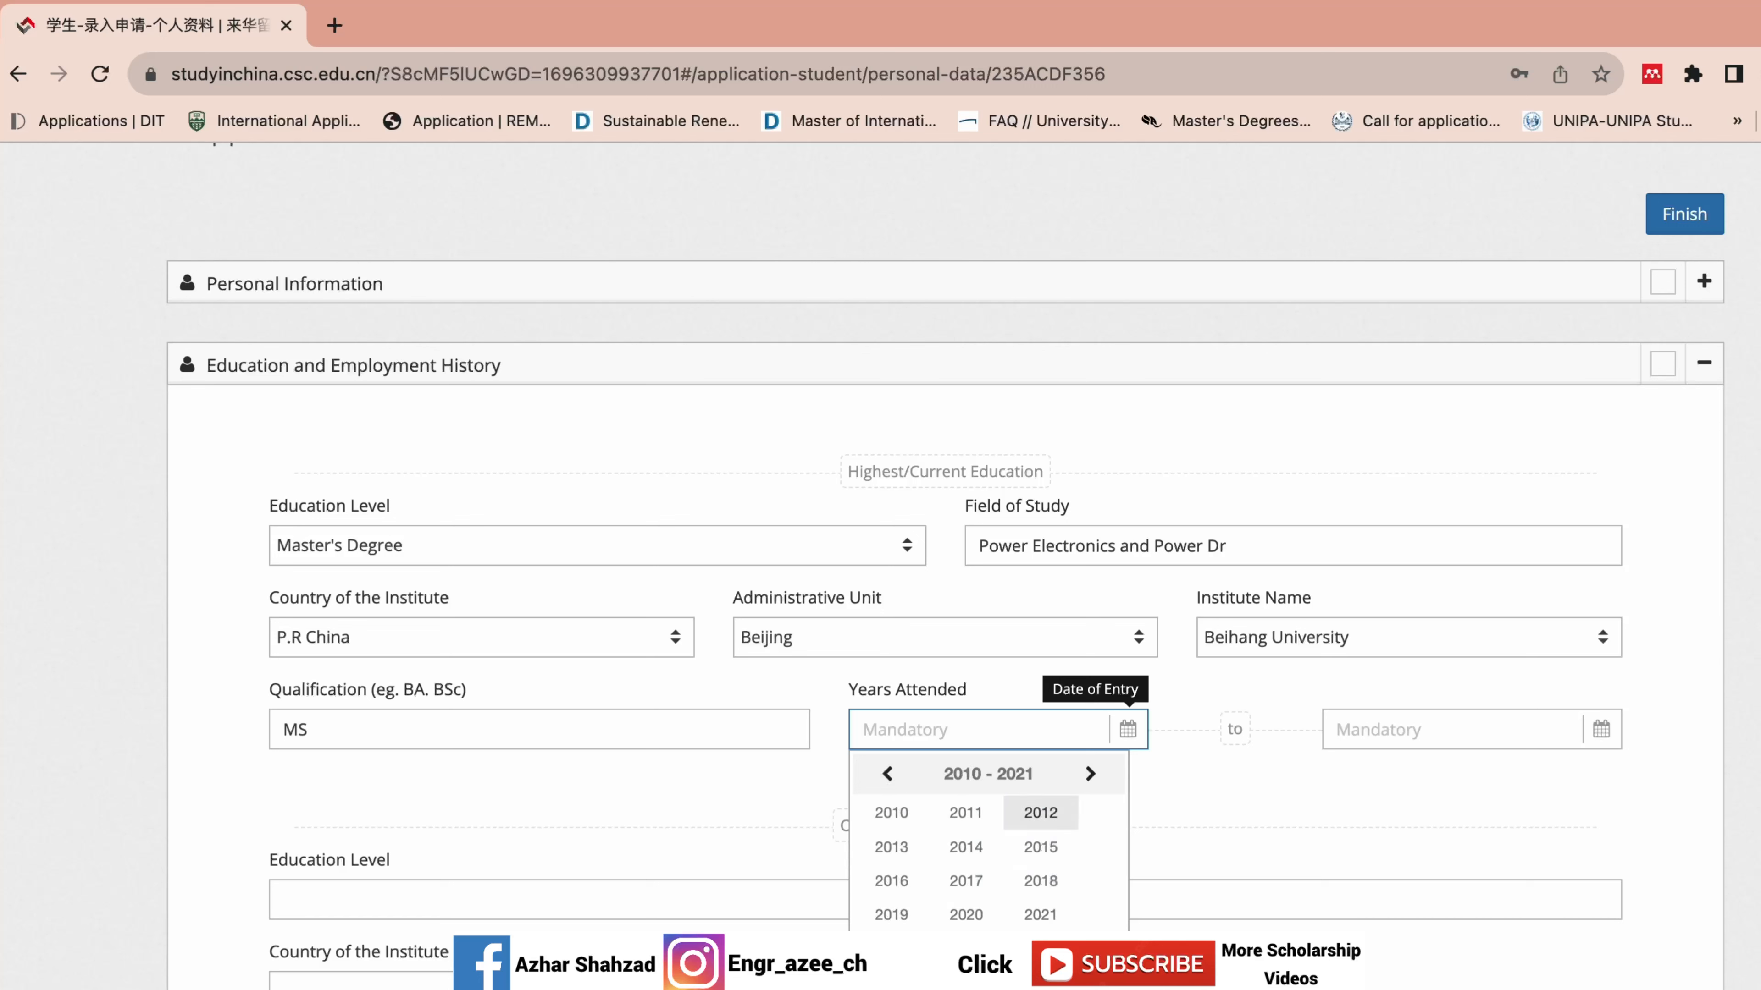
left_click(890, 915)
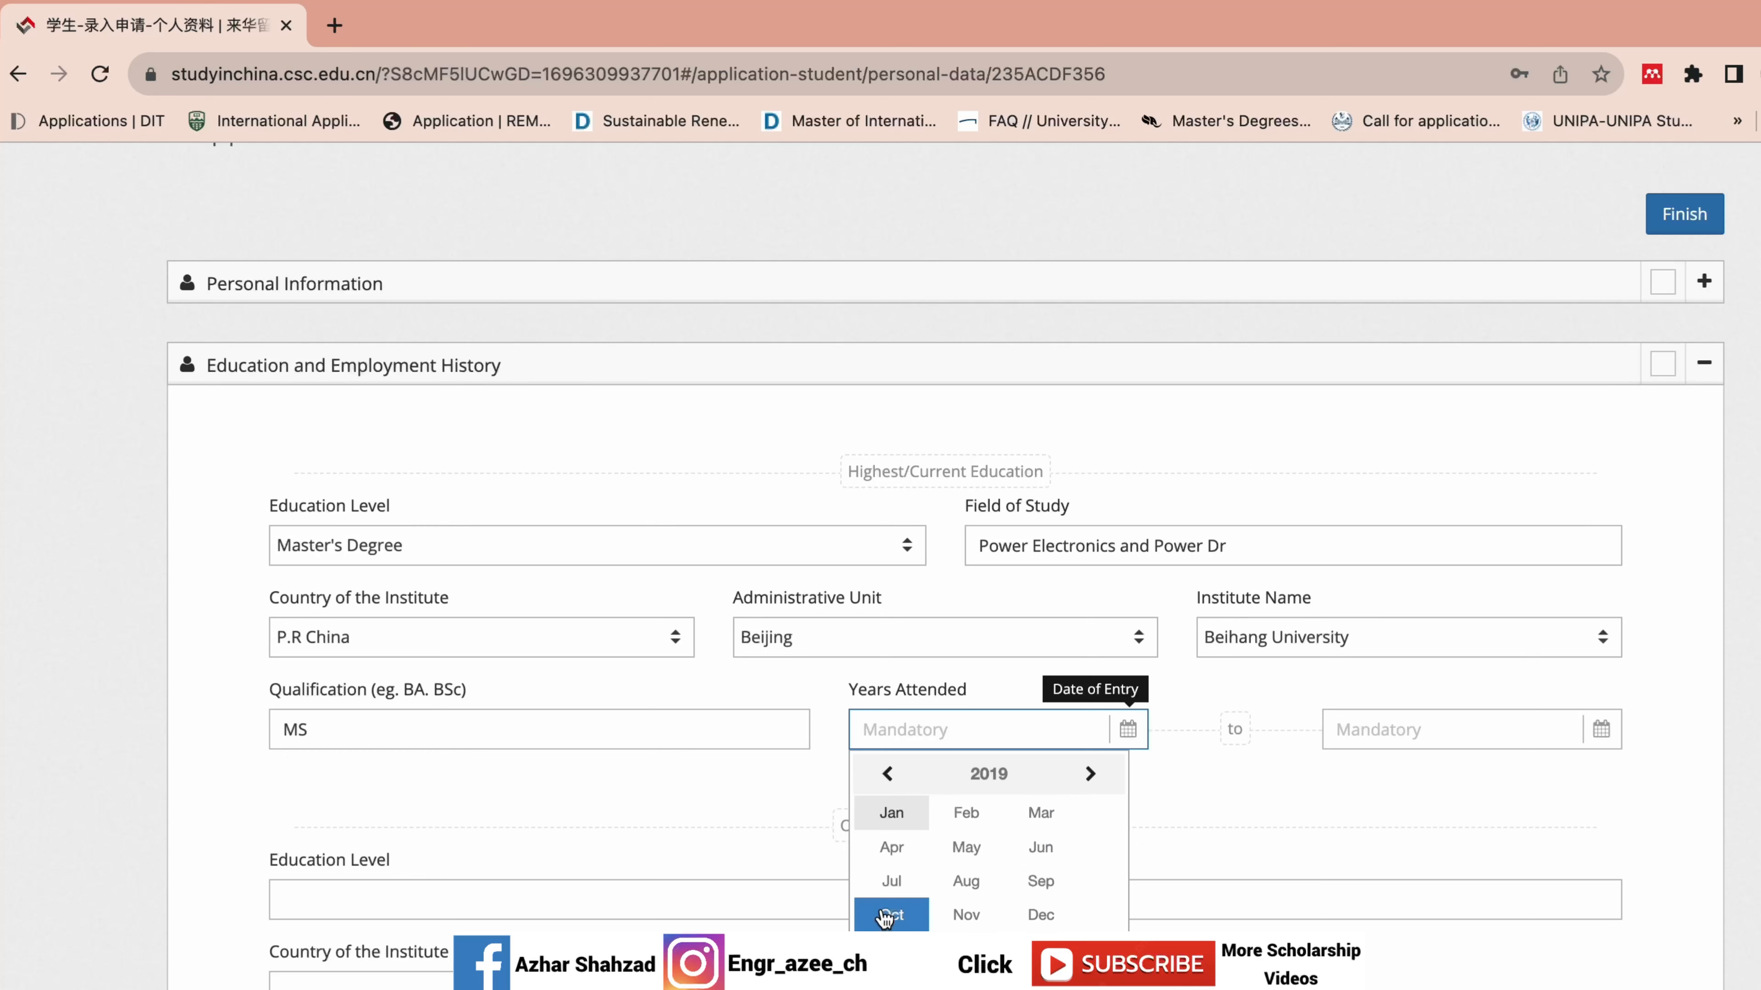
left_click(1034, 879)
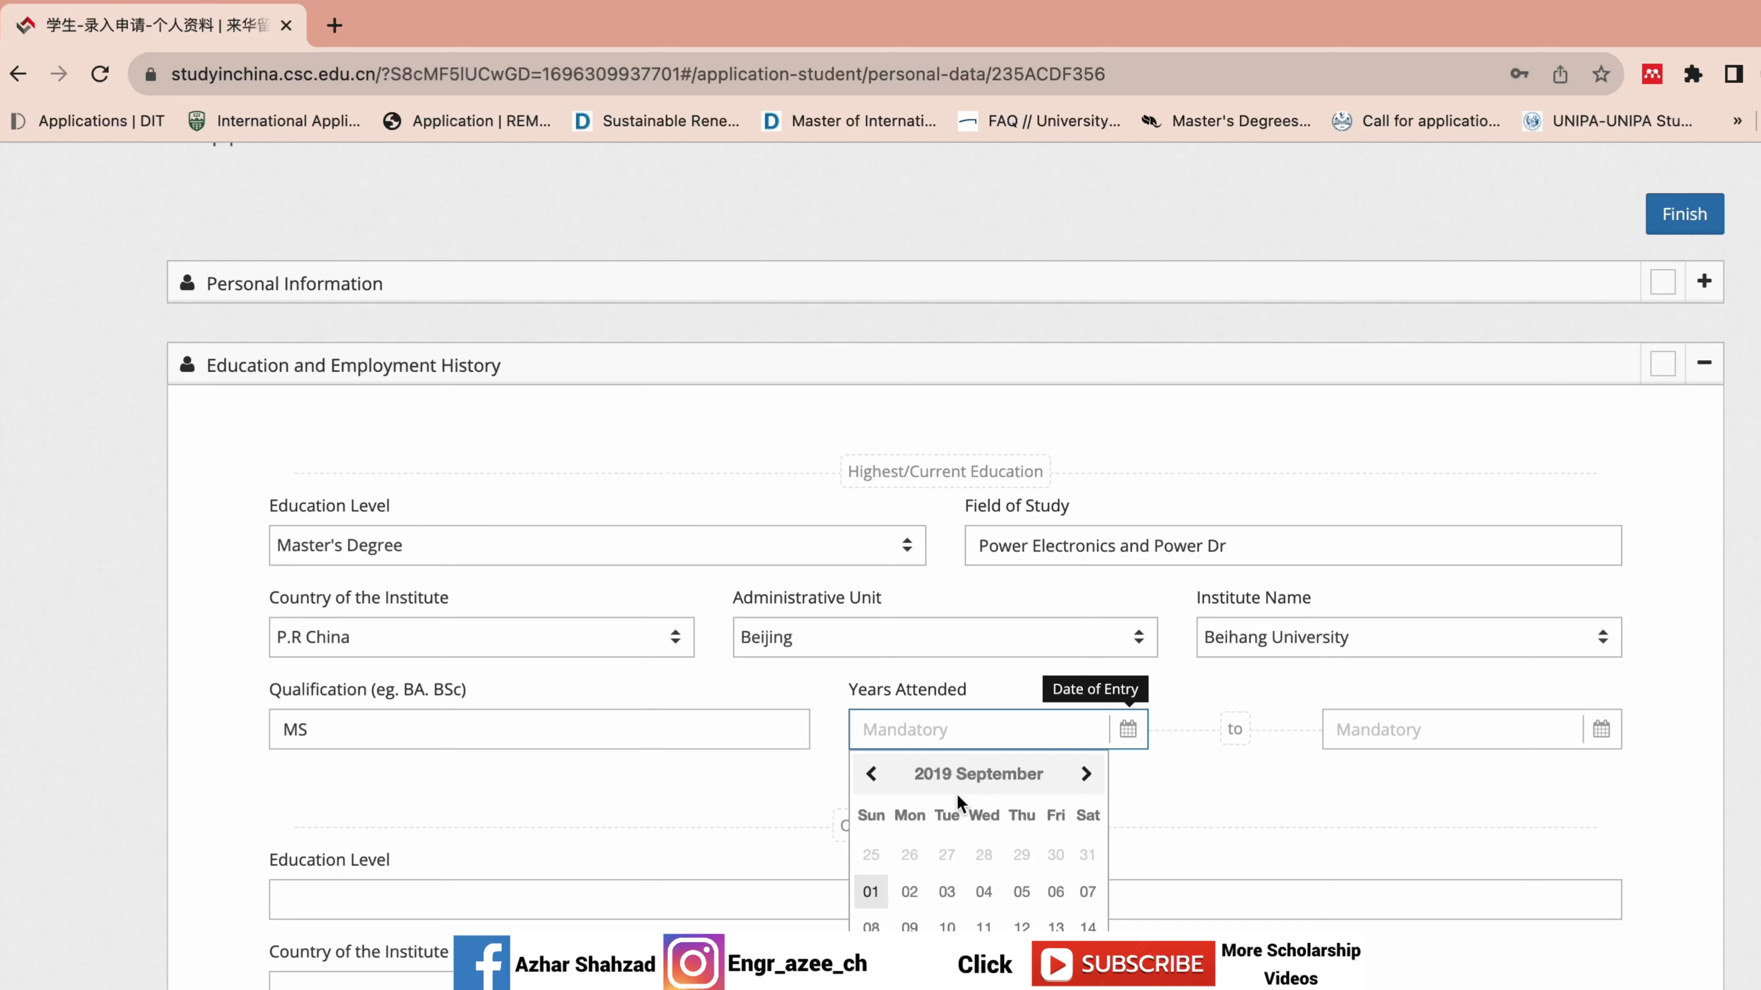
left_click(871, 892)
Set the Master's completion date to 2022-12-31, correcting an initial 2023 pick.
left_click(1416, 725)
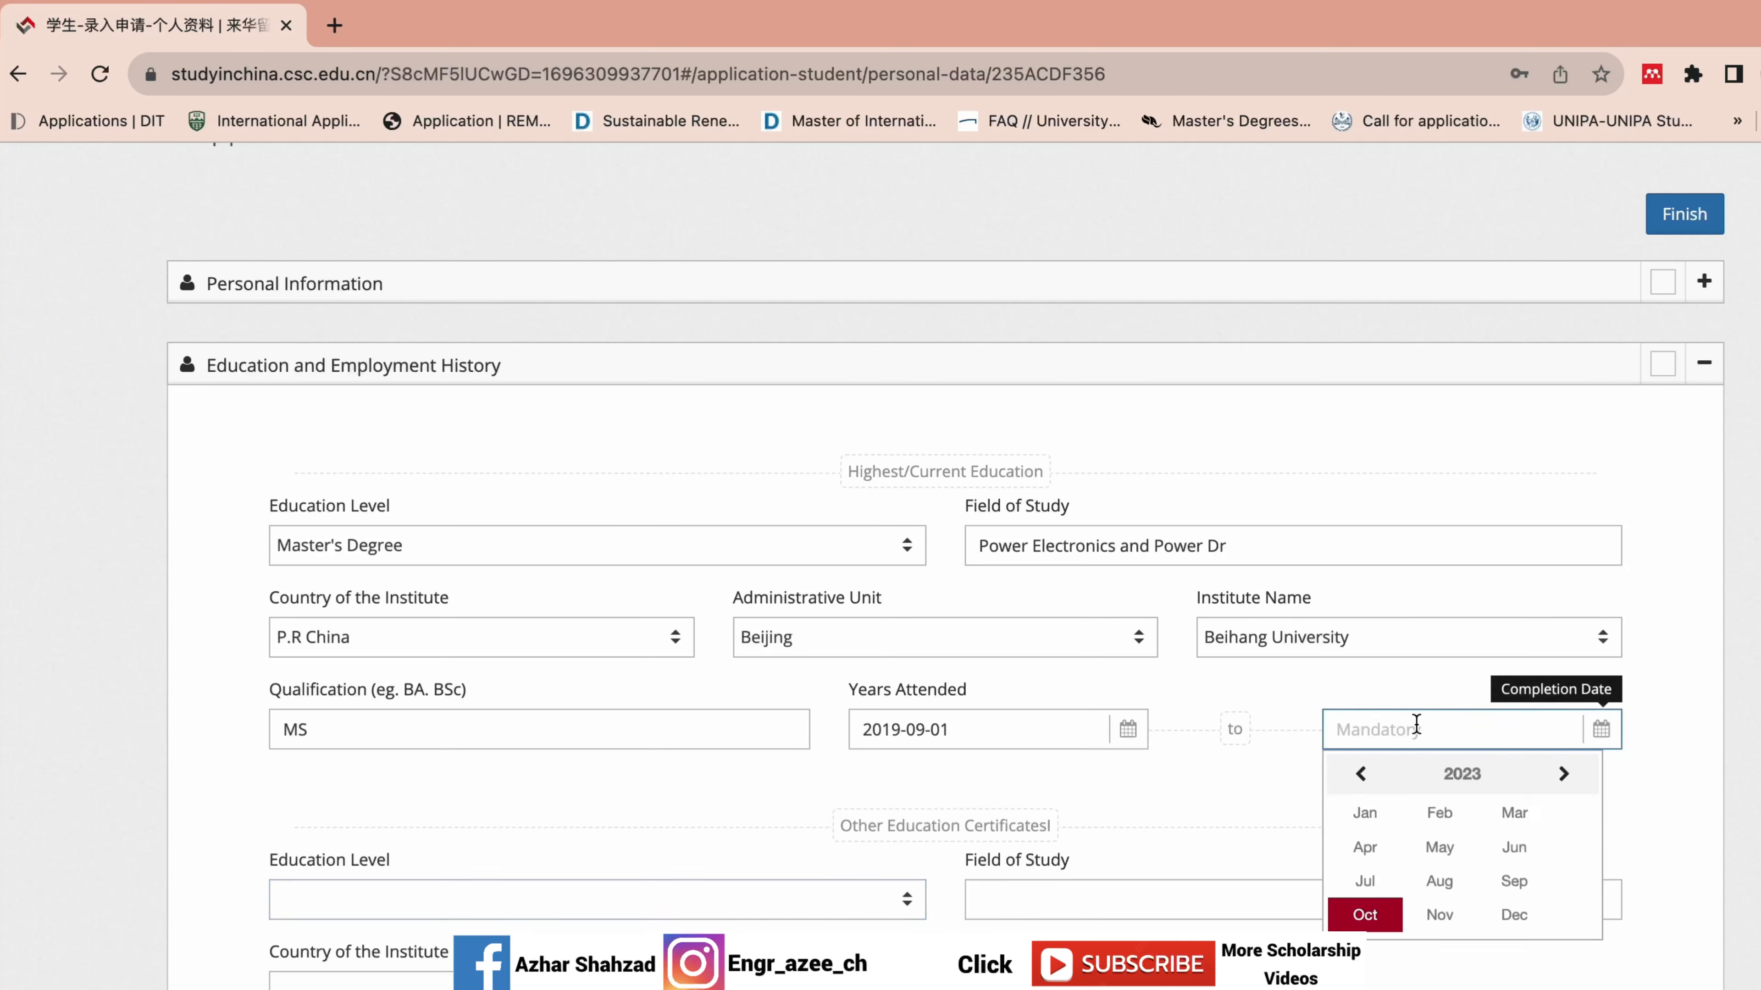
left_click(1508, 916)
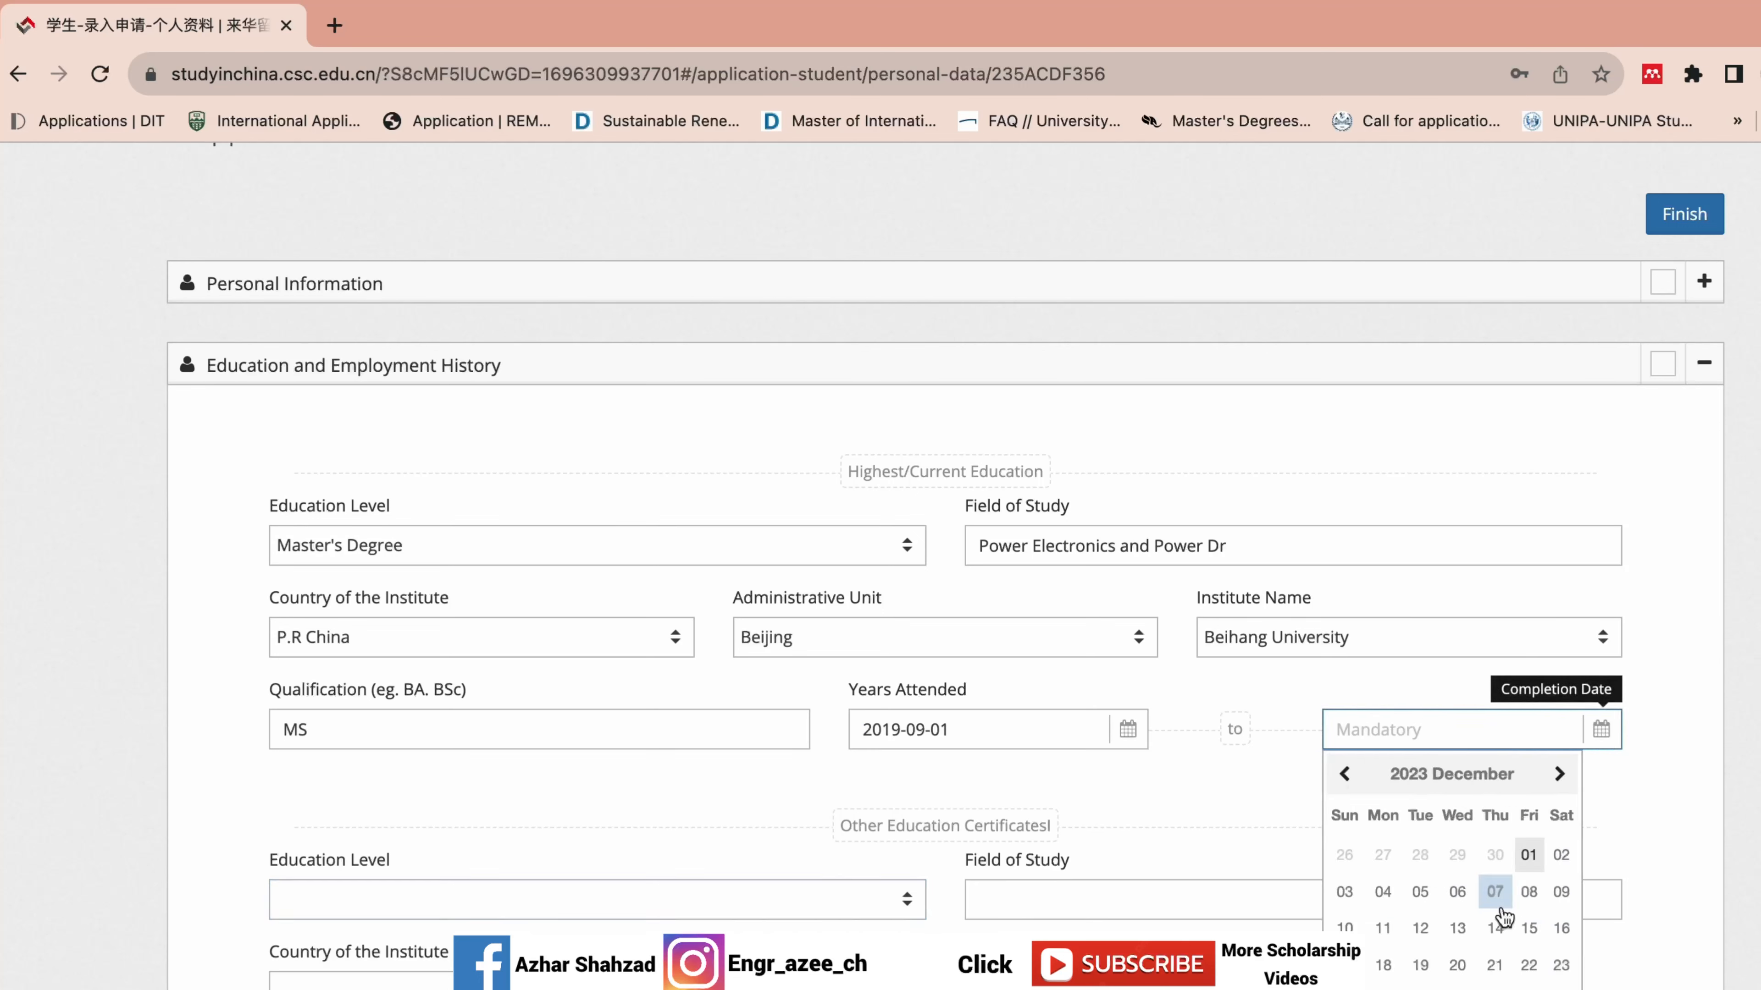
left_click(1530, 858)
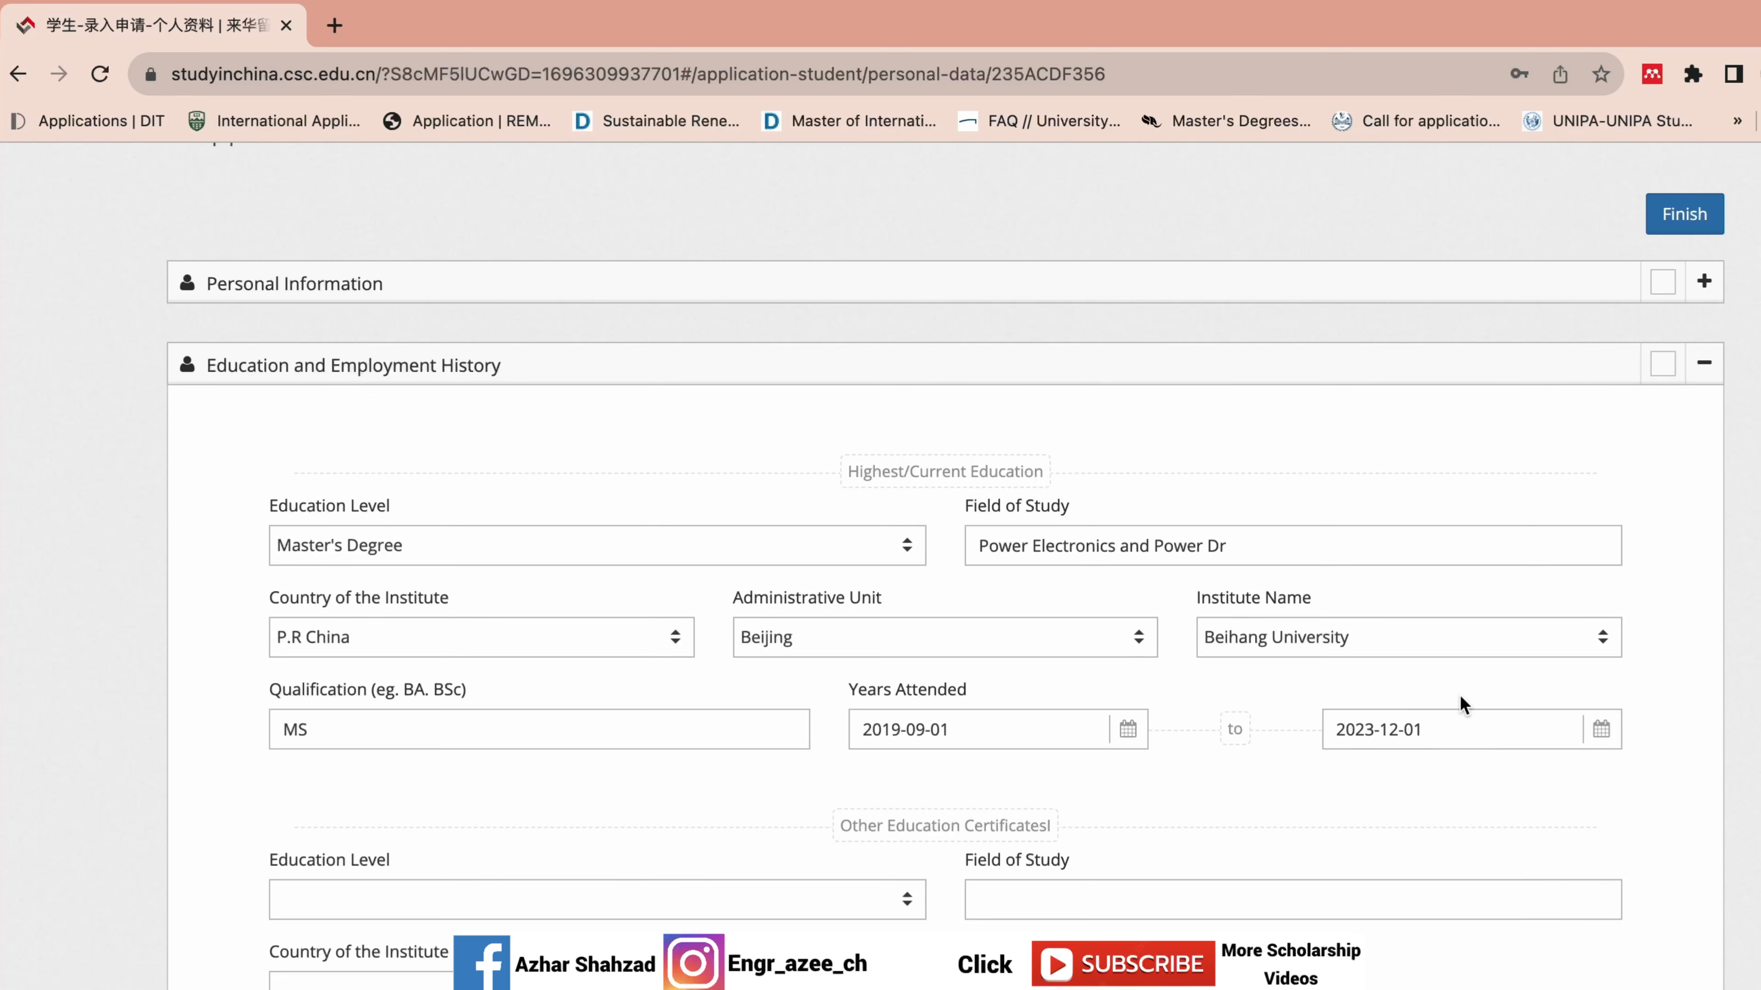
scroll(1663, 709, "down", 3)
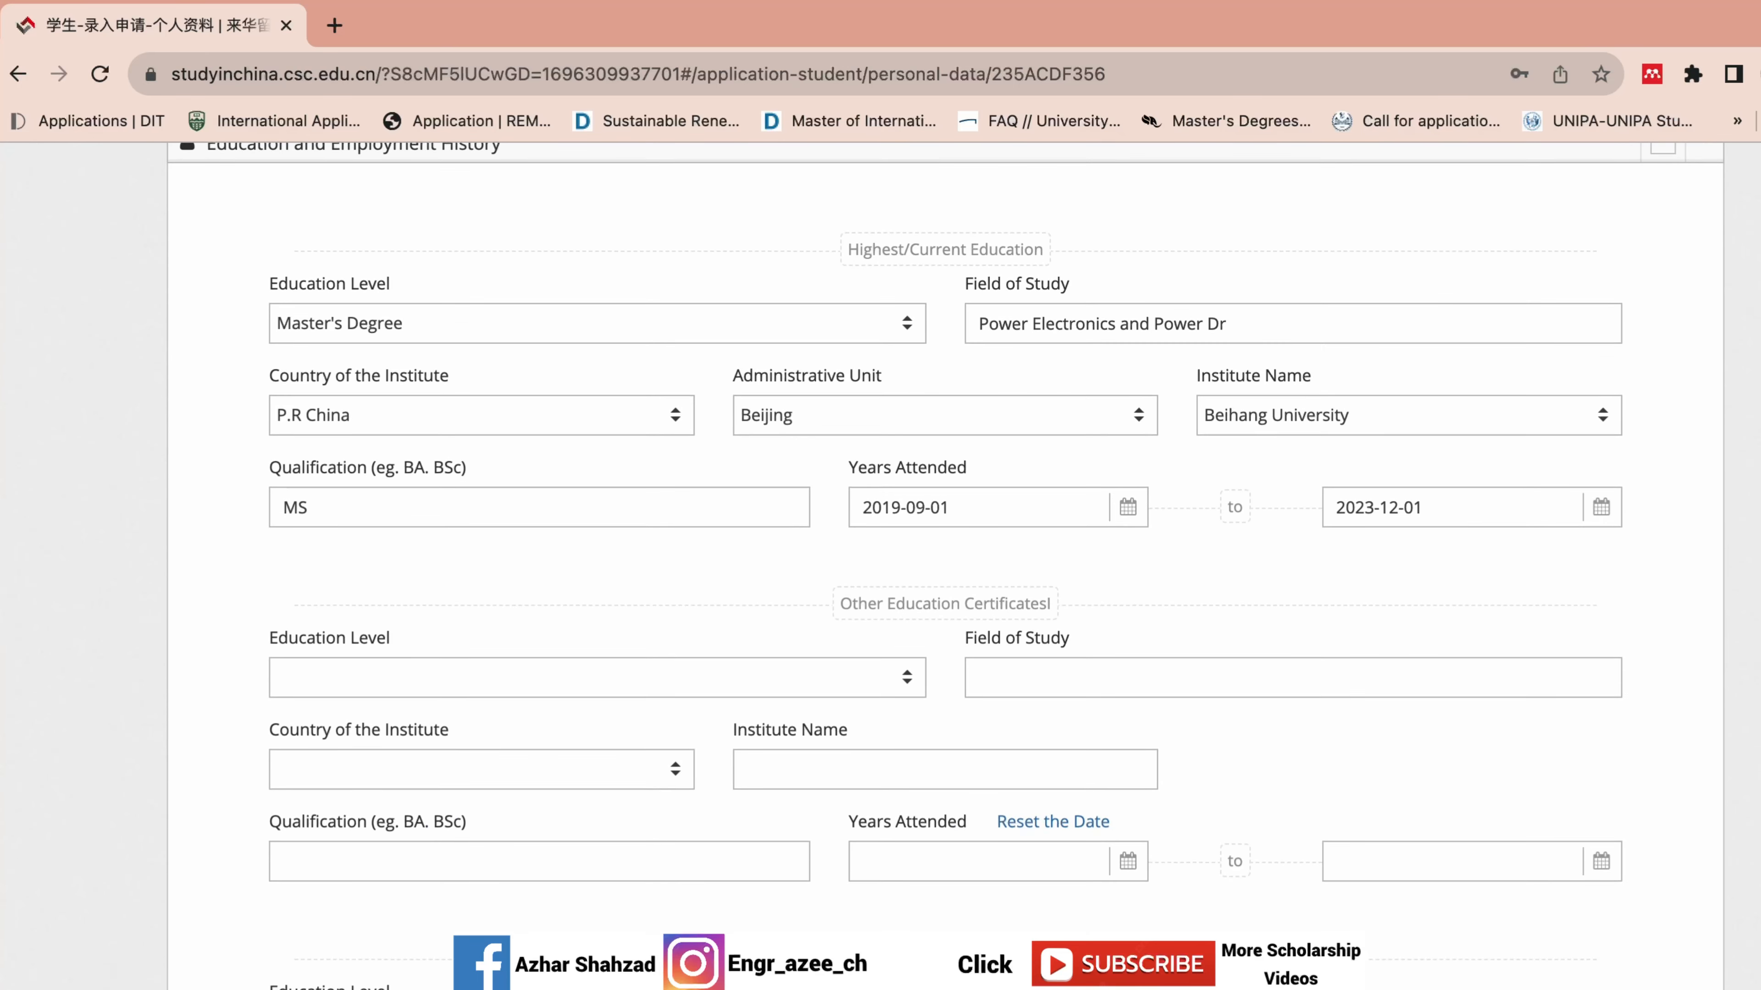
scroll(945, 555, "down", 1)
left_click(1430, 446)
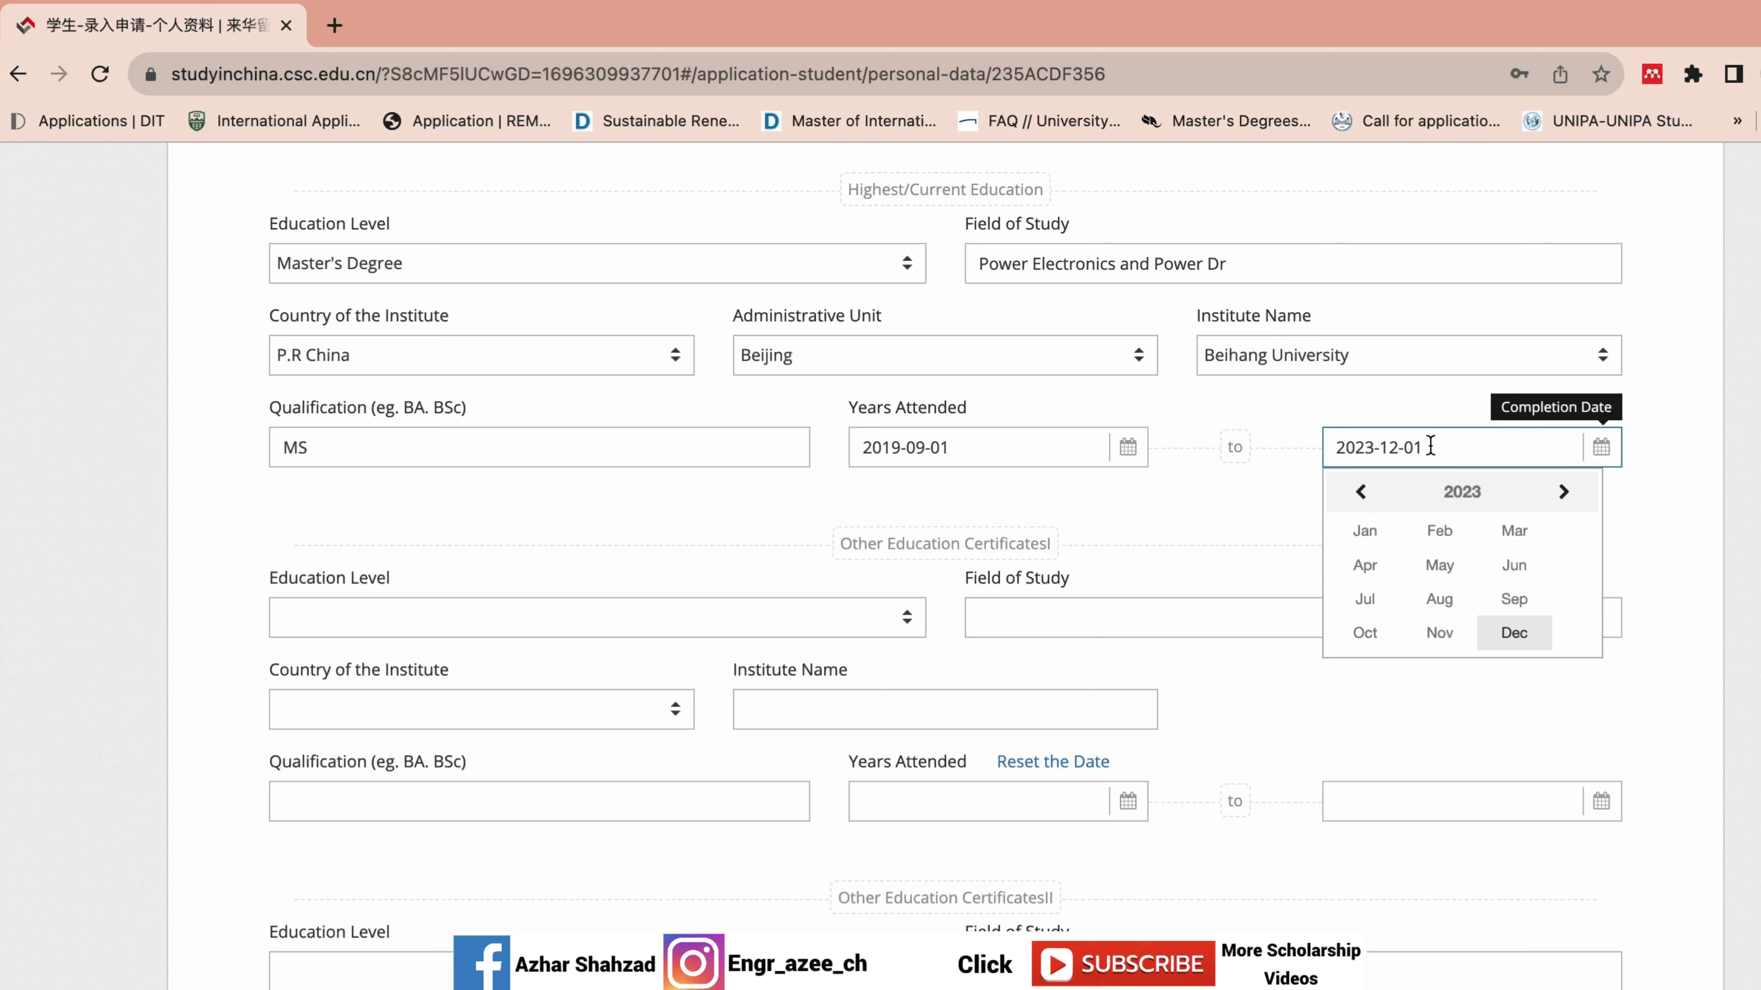
left_click(1360, 491)
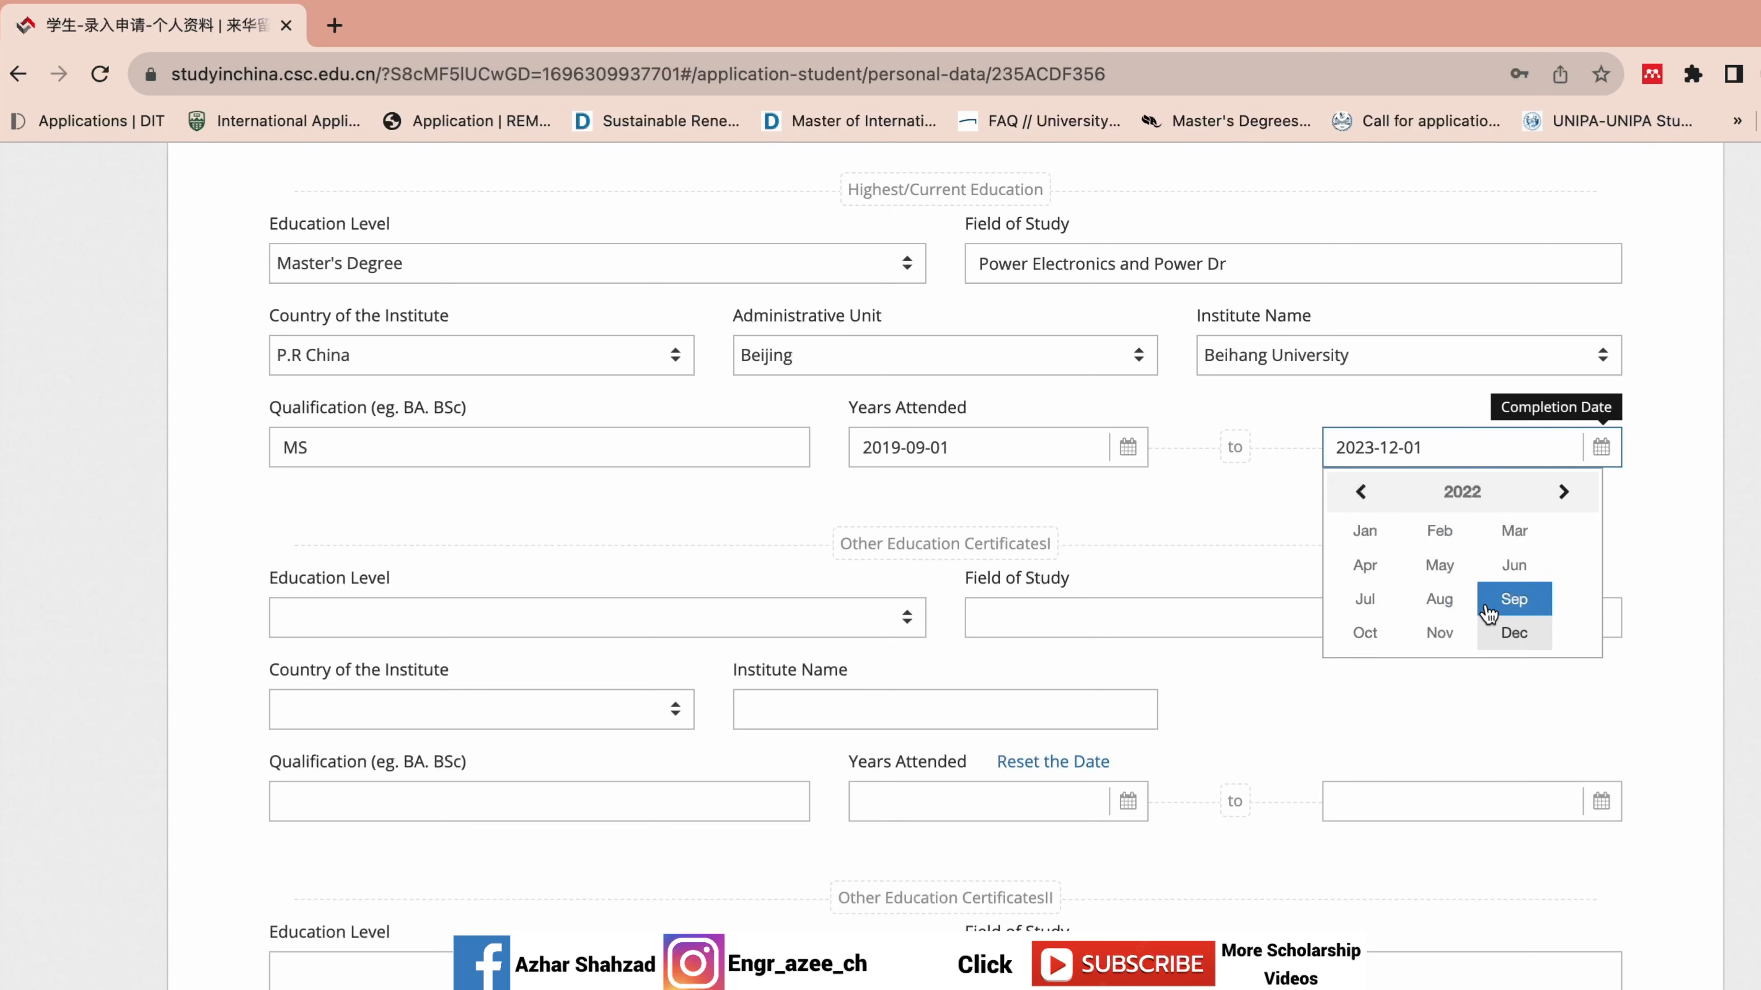
left_click(1498, 626)
left_click(1572, 719)
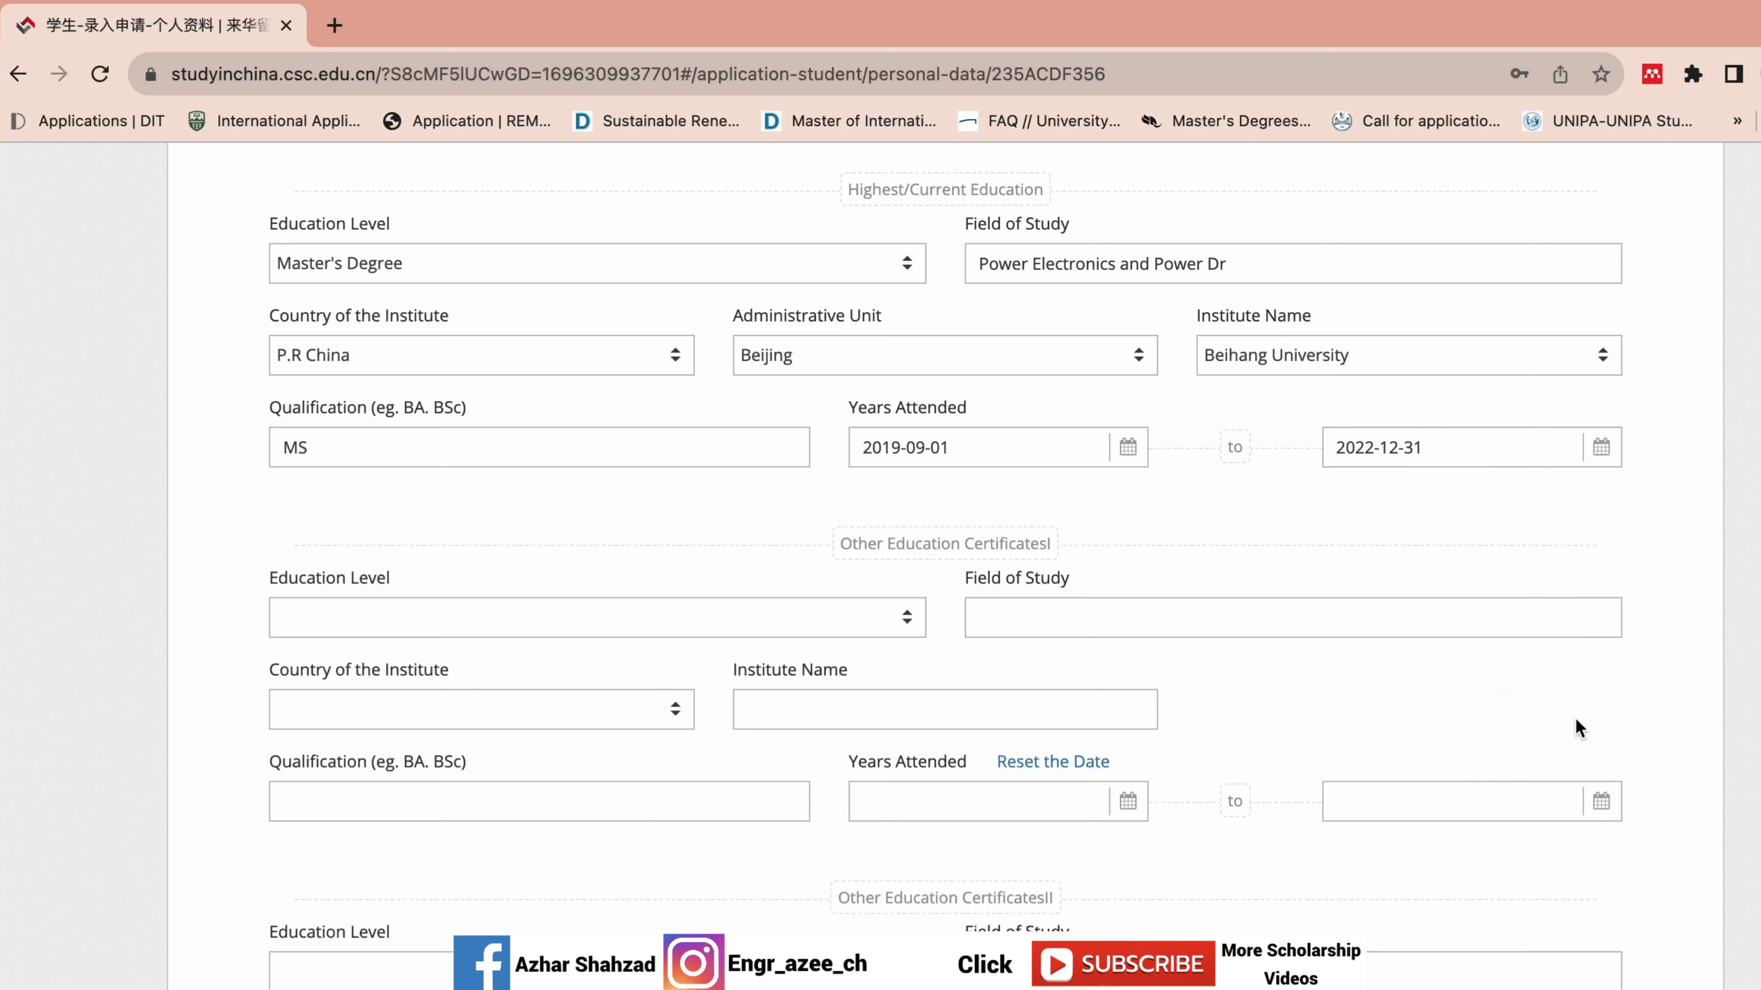
scroll(826, 384, "down", 3)
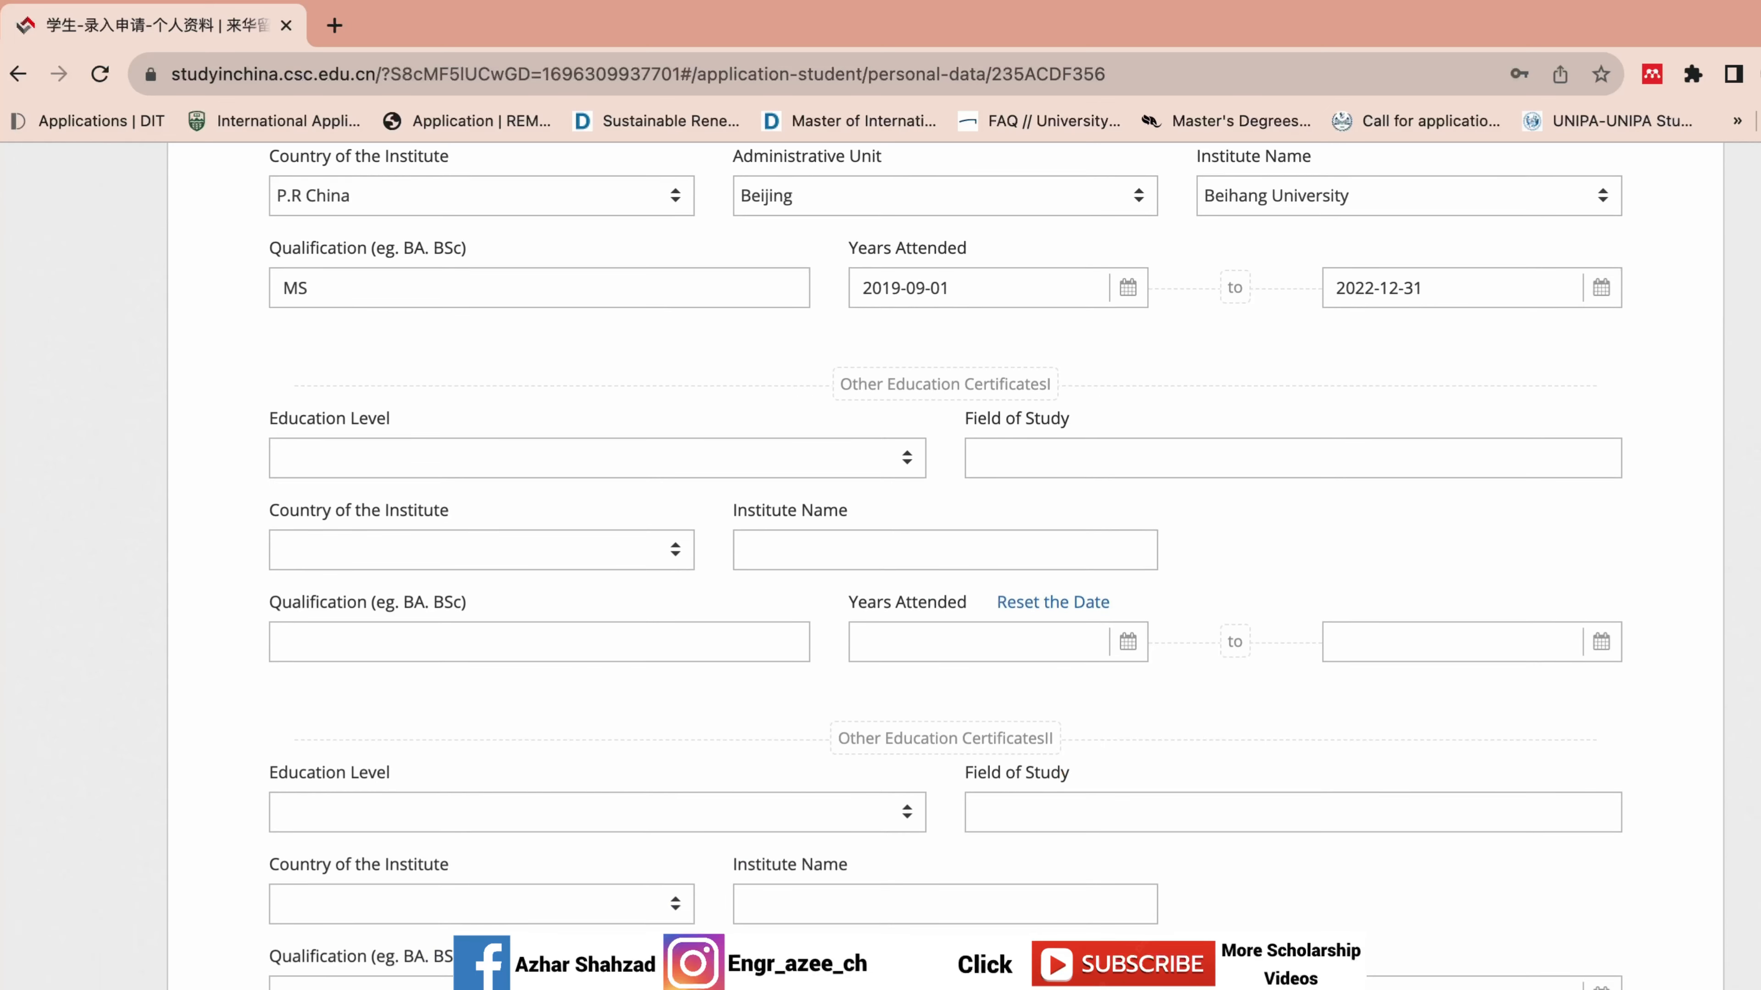
Set the first other education entry to Bachelor's Degree in Electrical Engineering.
left_click(942, 532)
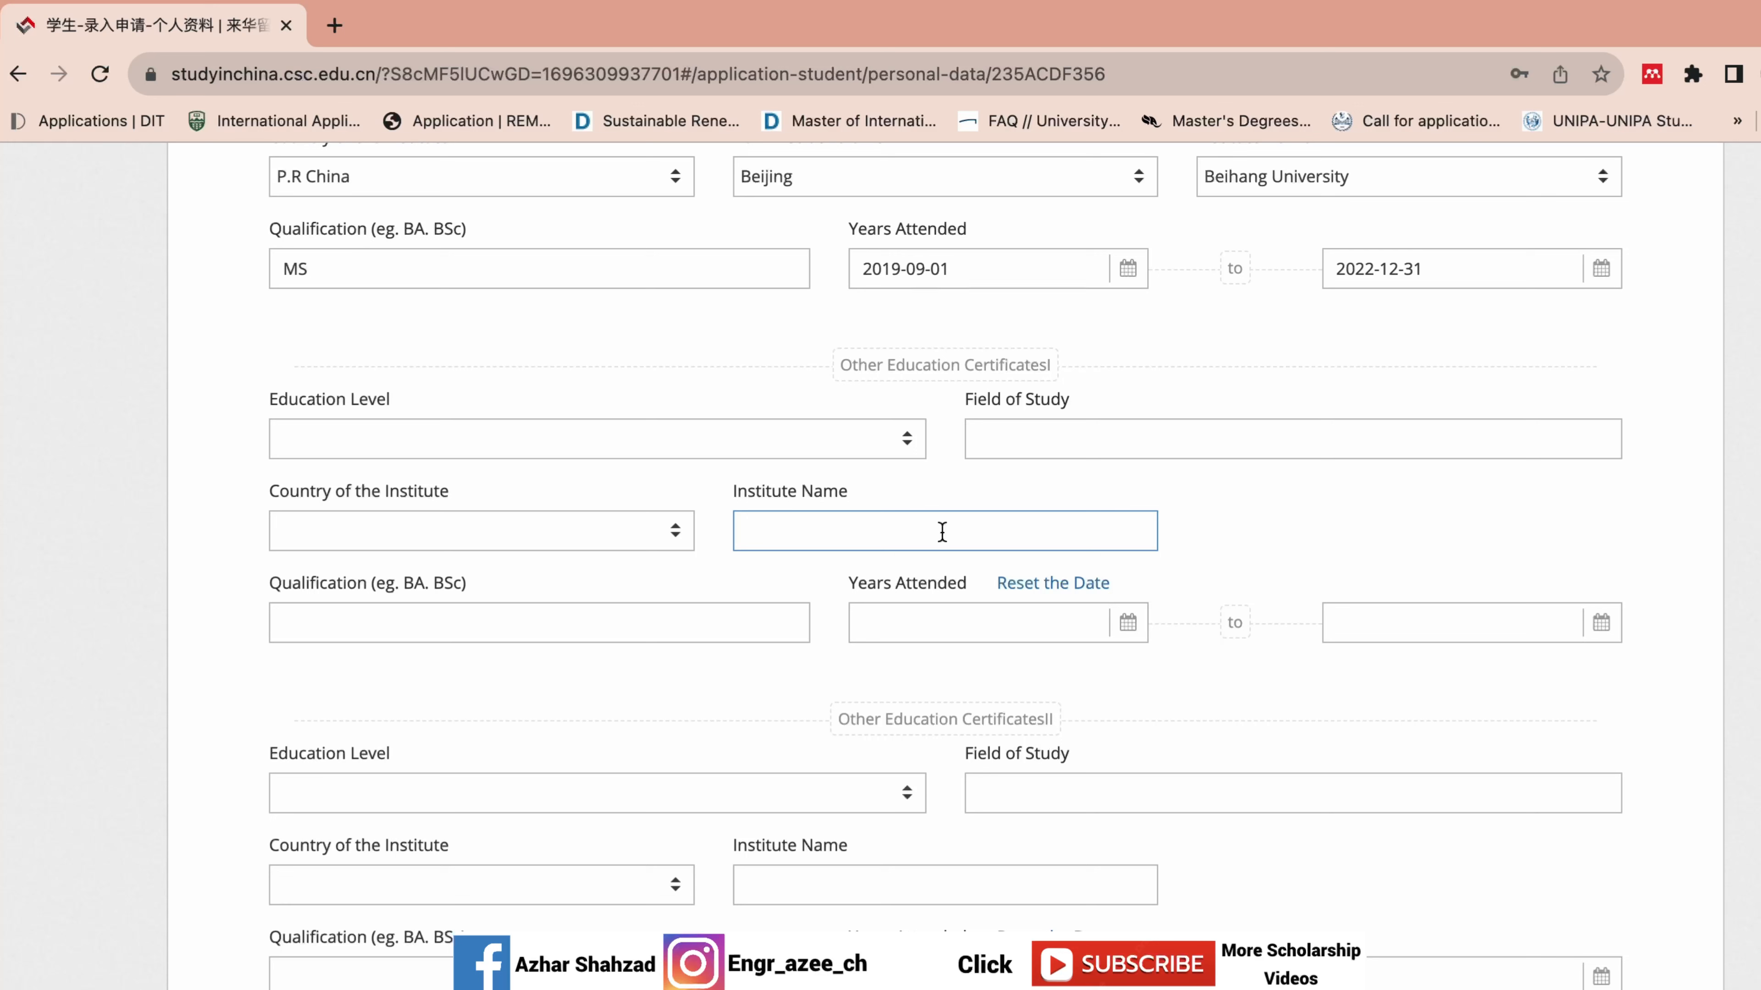
left_click(873, 457)
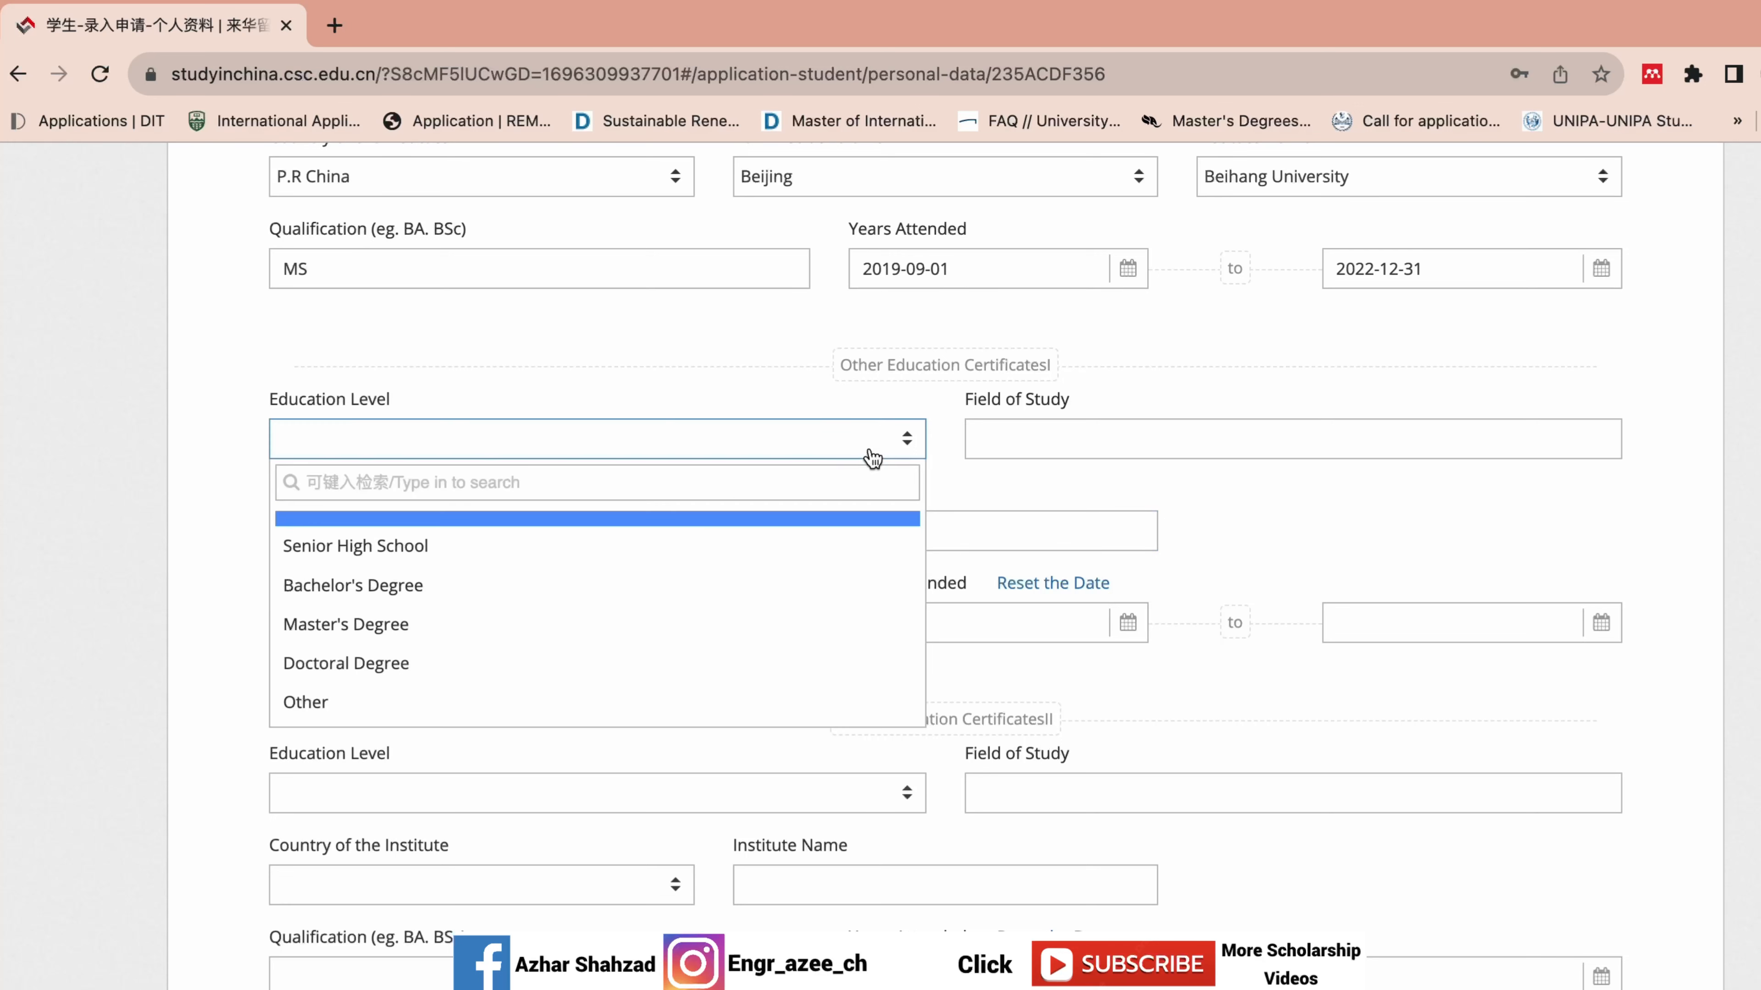
left_click(649, 590)
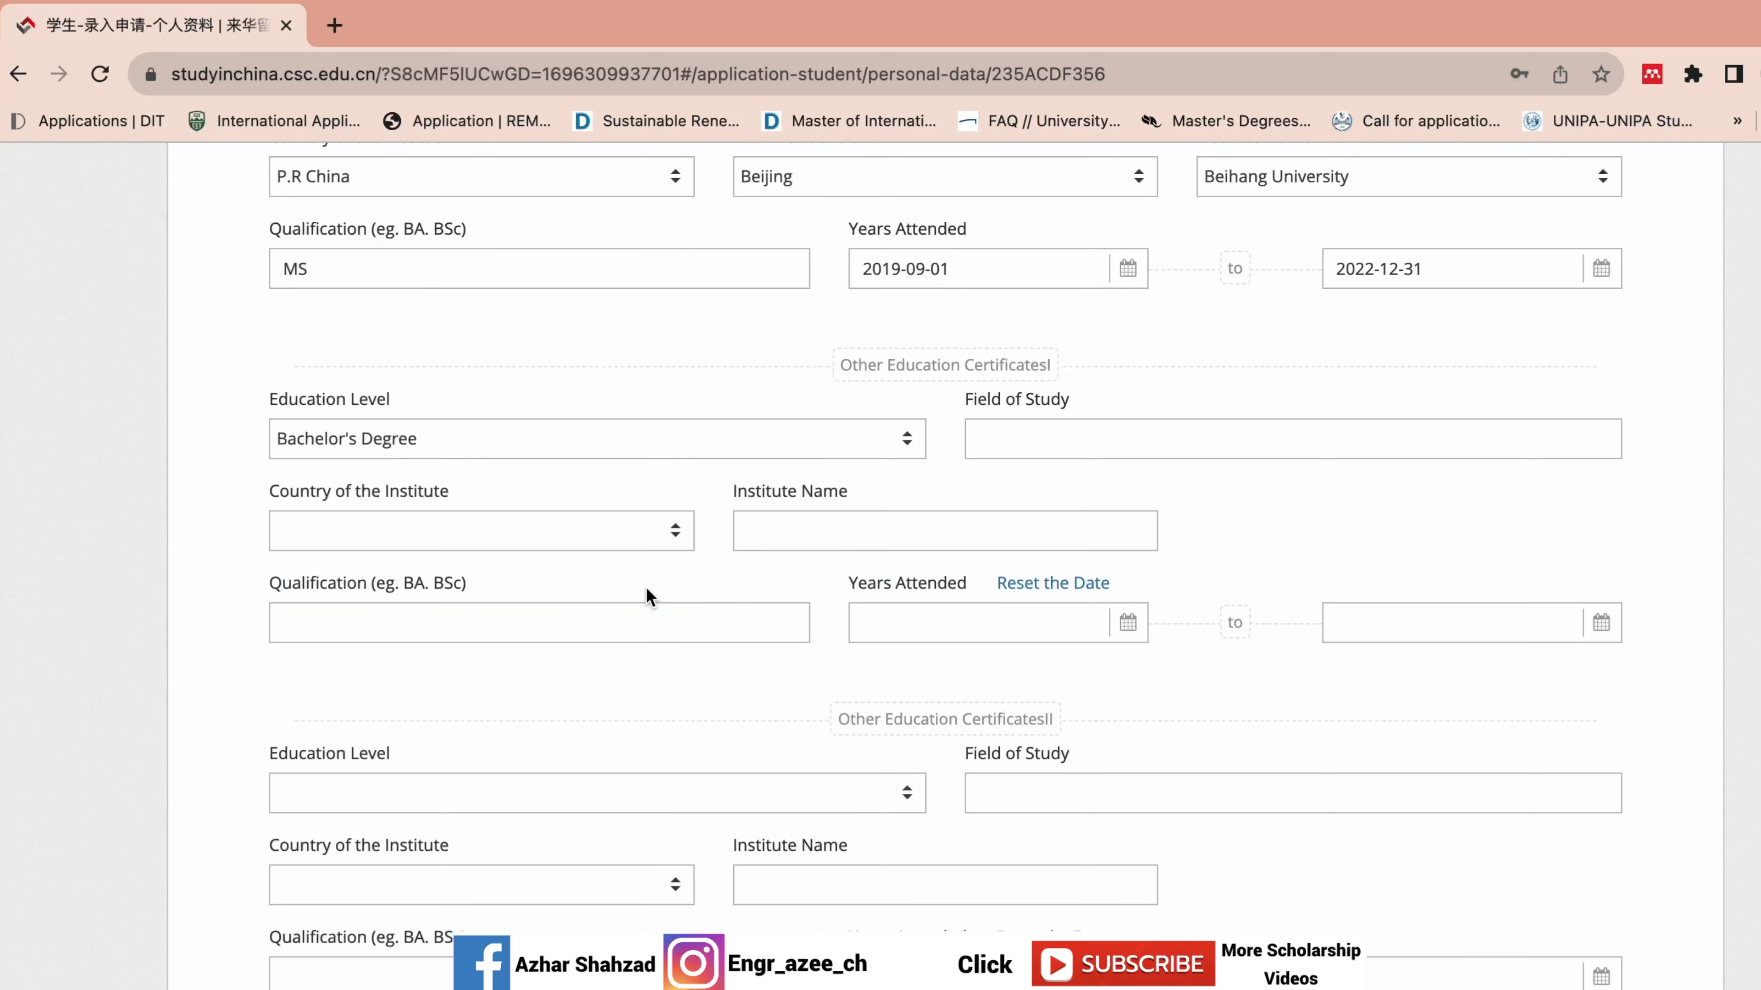
left_click(1108, 444)
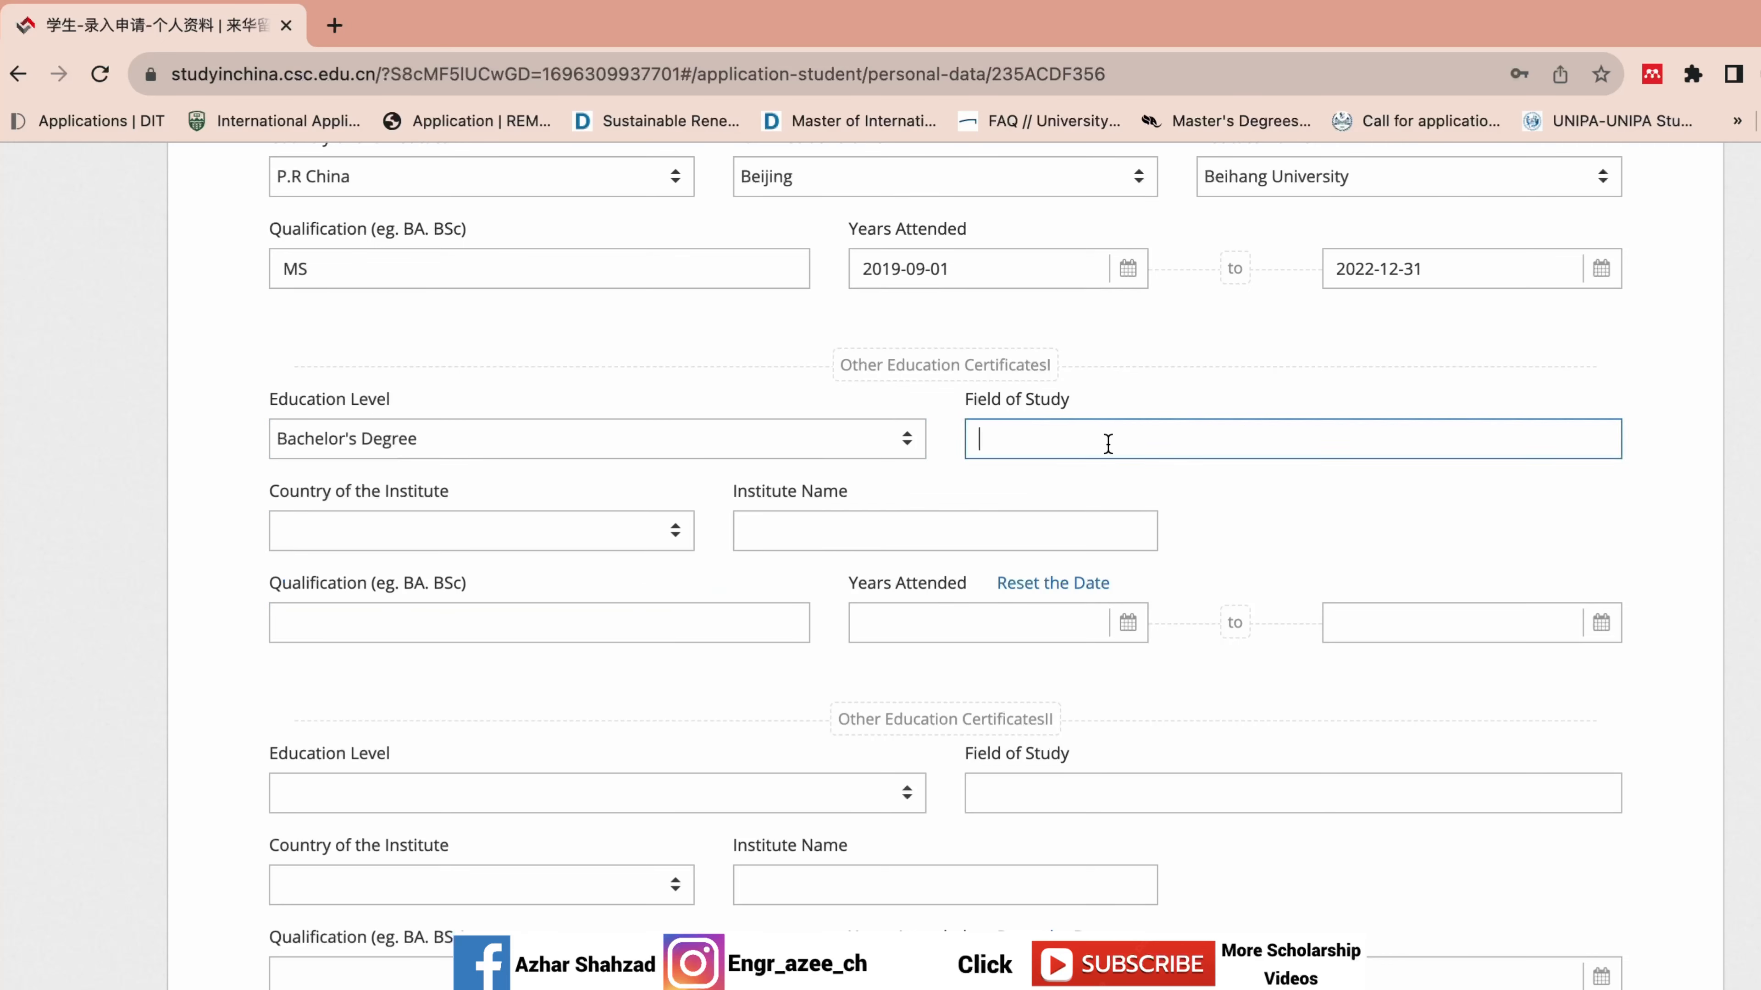
type("Electrical Engineering")
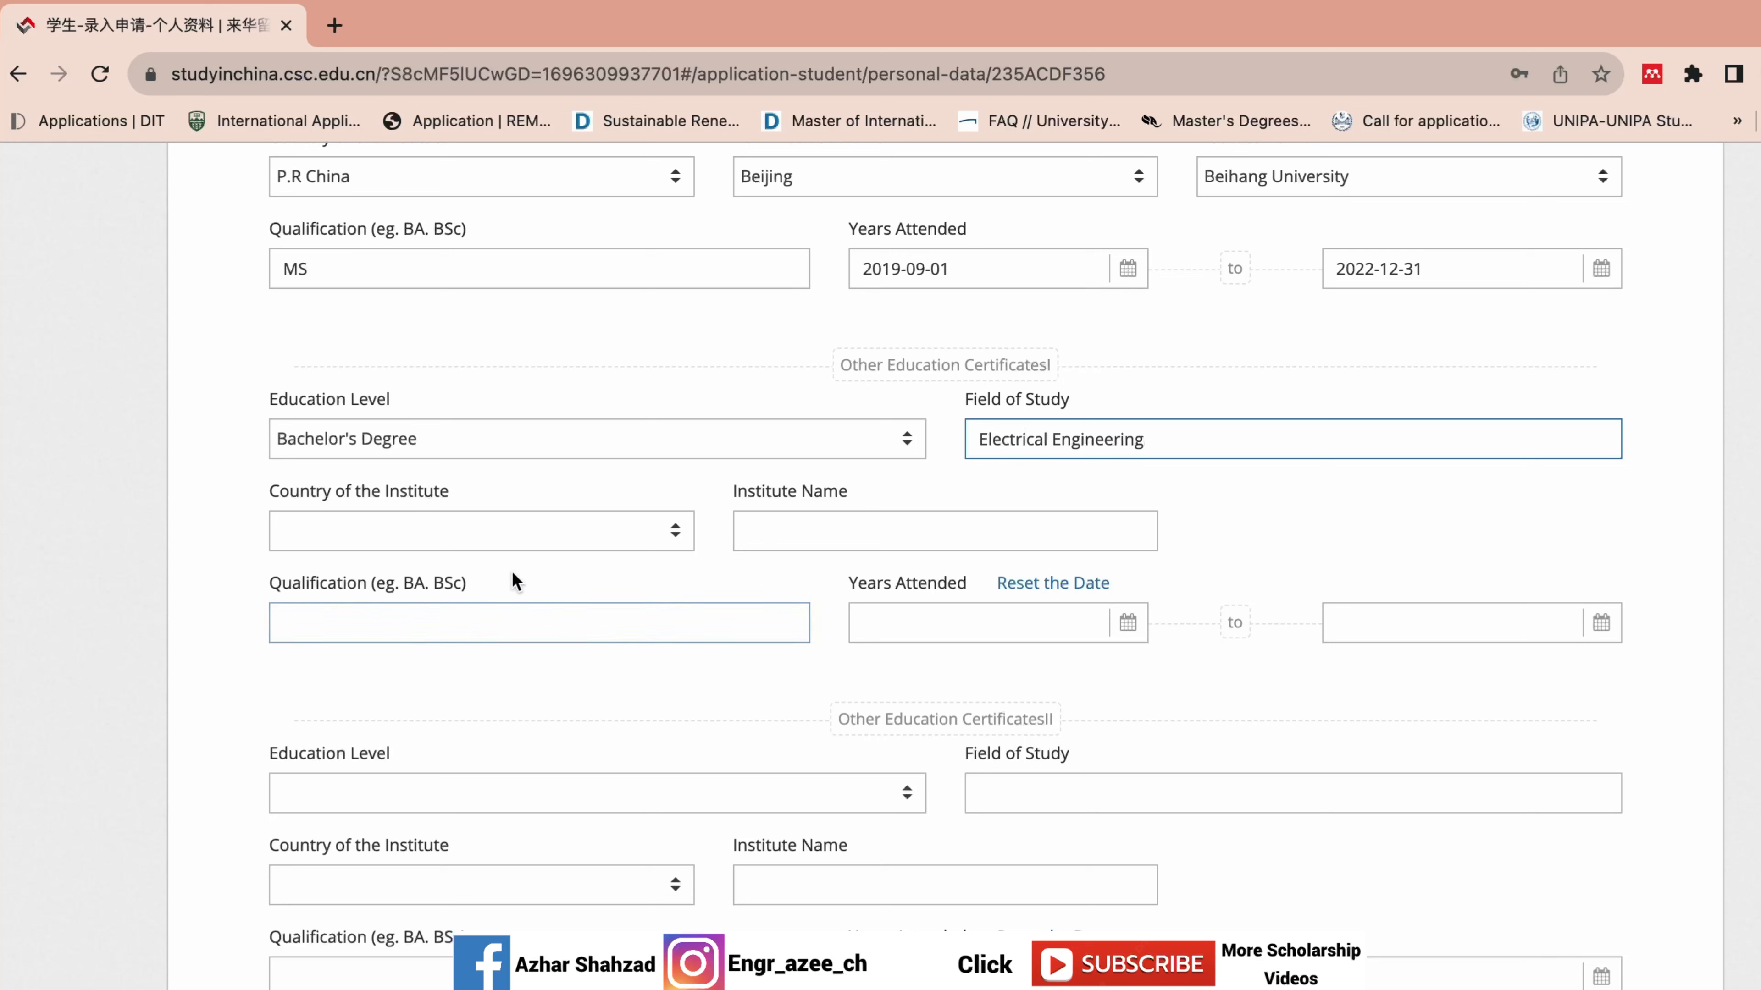
Choose Pakistan as the country and enter Mirpur University as the institute.
left_click(520, 541)
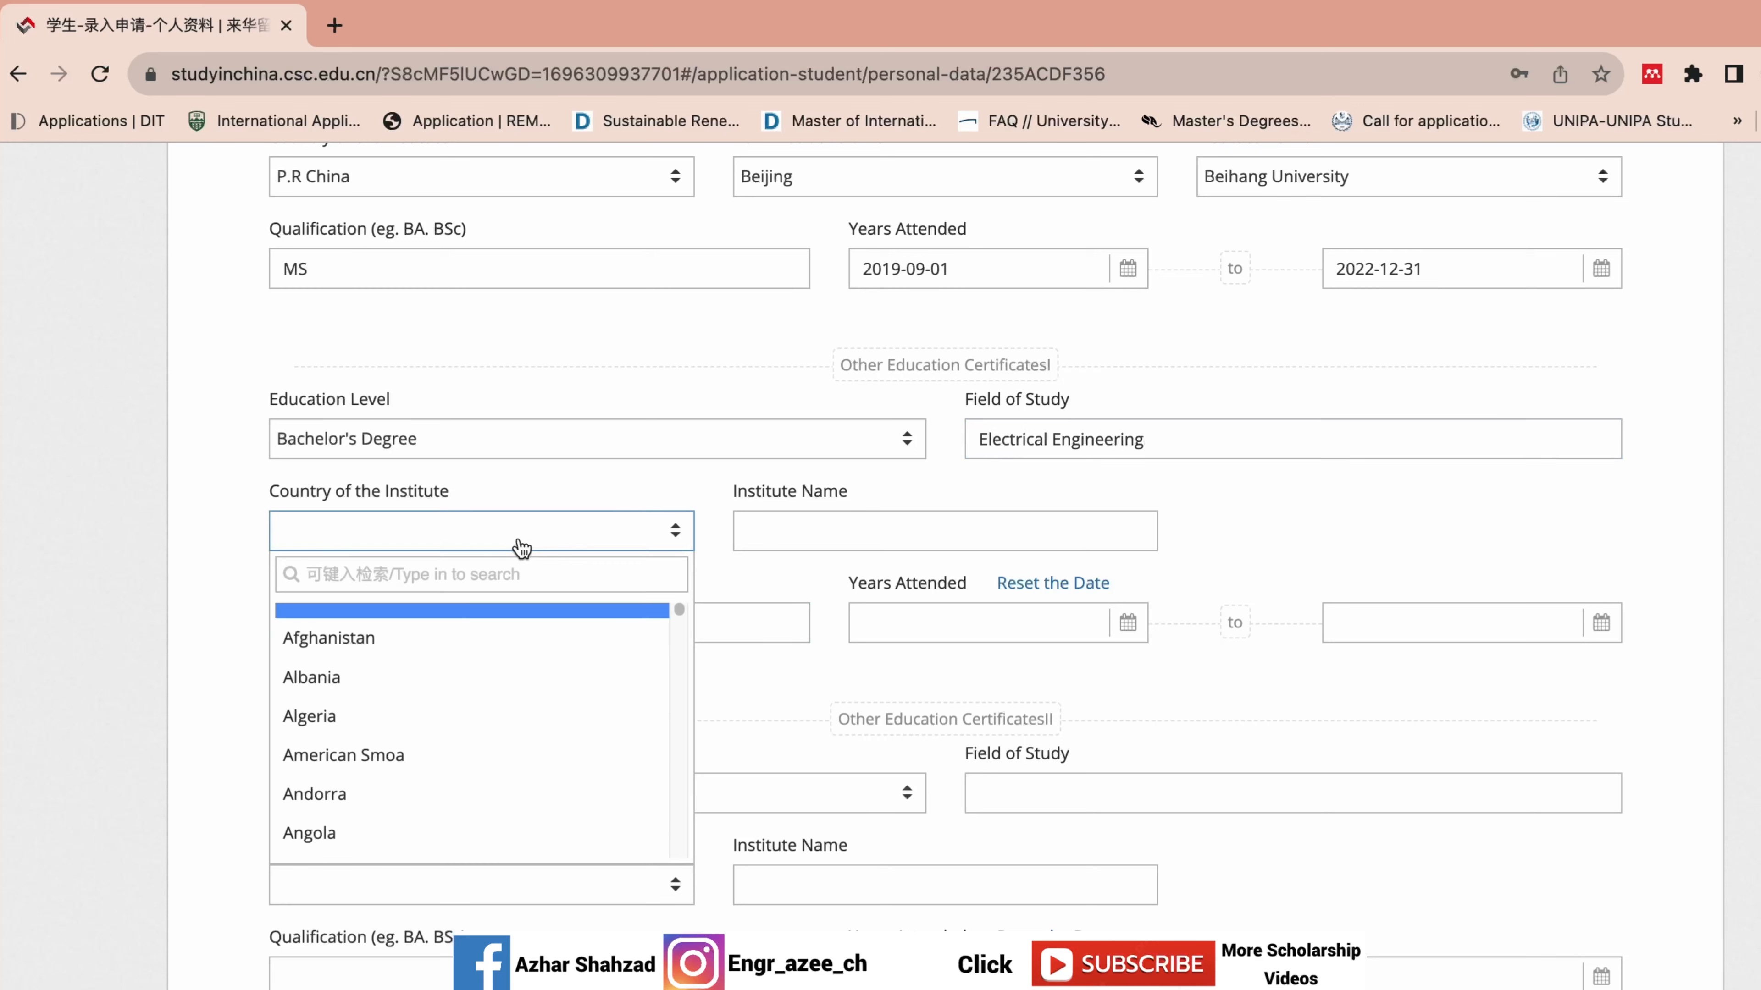
type("pak")
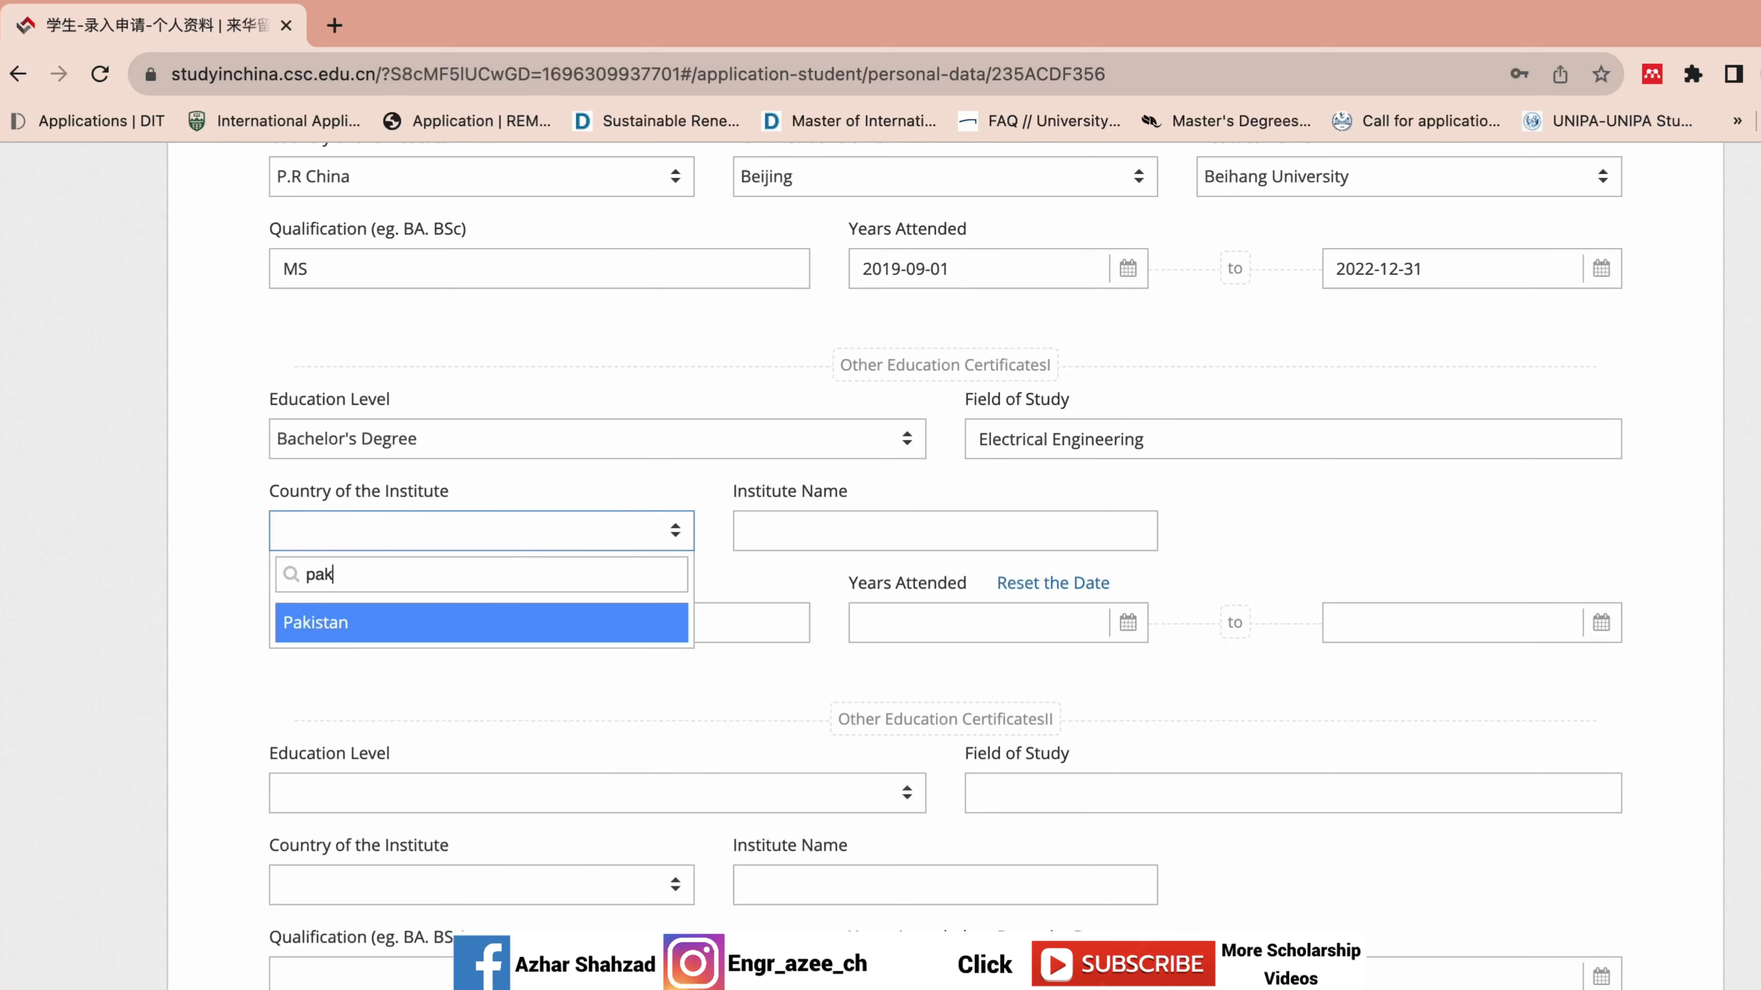
left_click(527, 619)
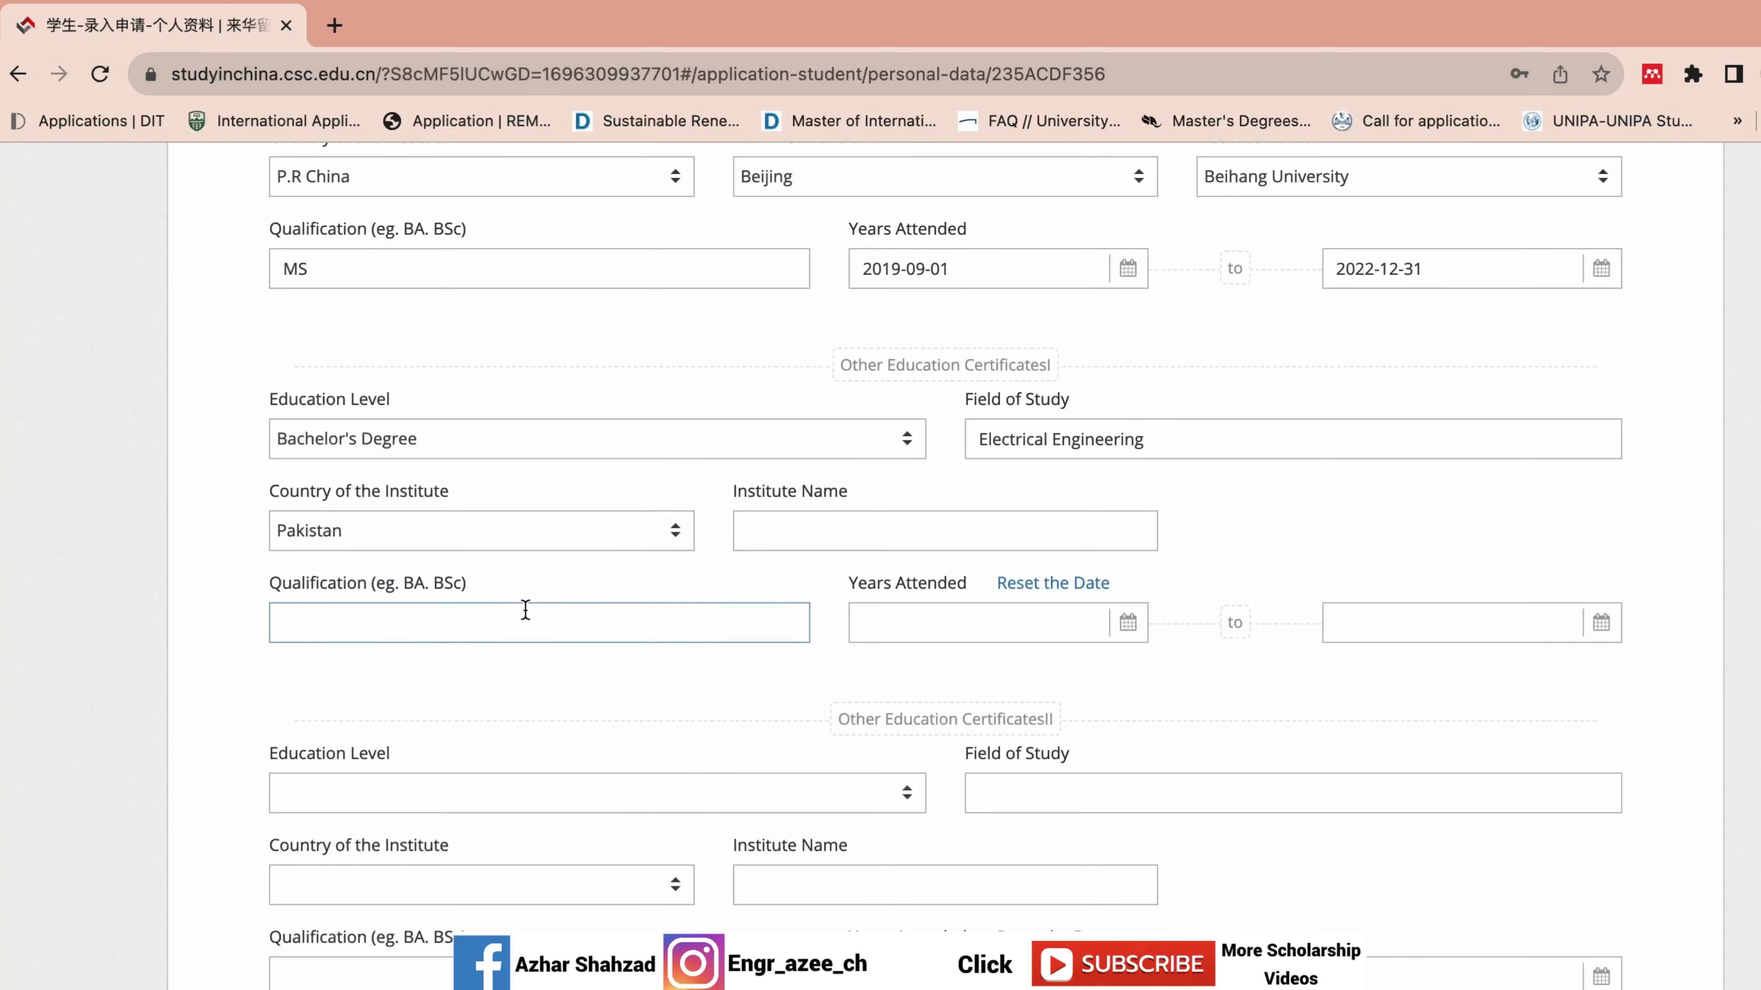
left_click(806, 532)
type("Mirpur ")
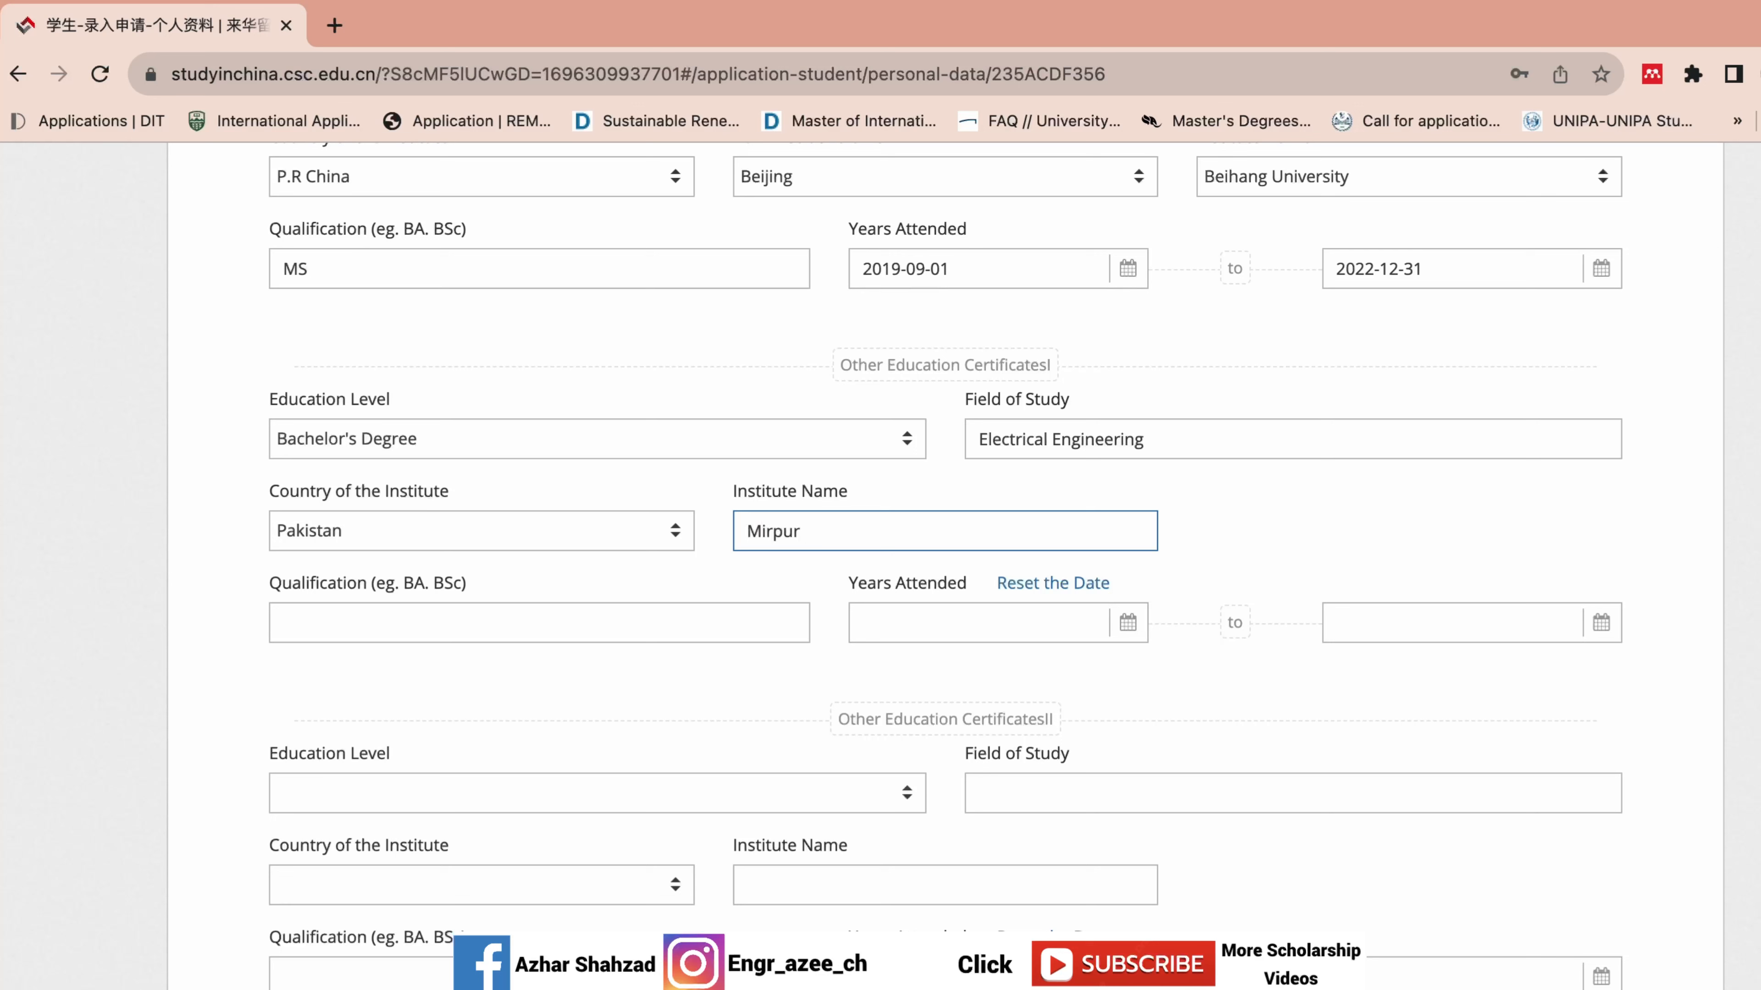
type("University")
left_click(587, 623)
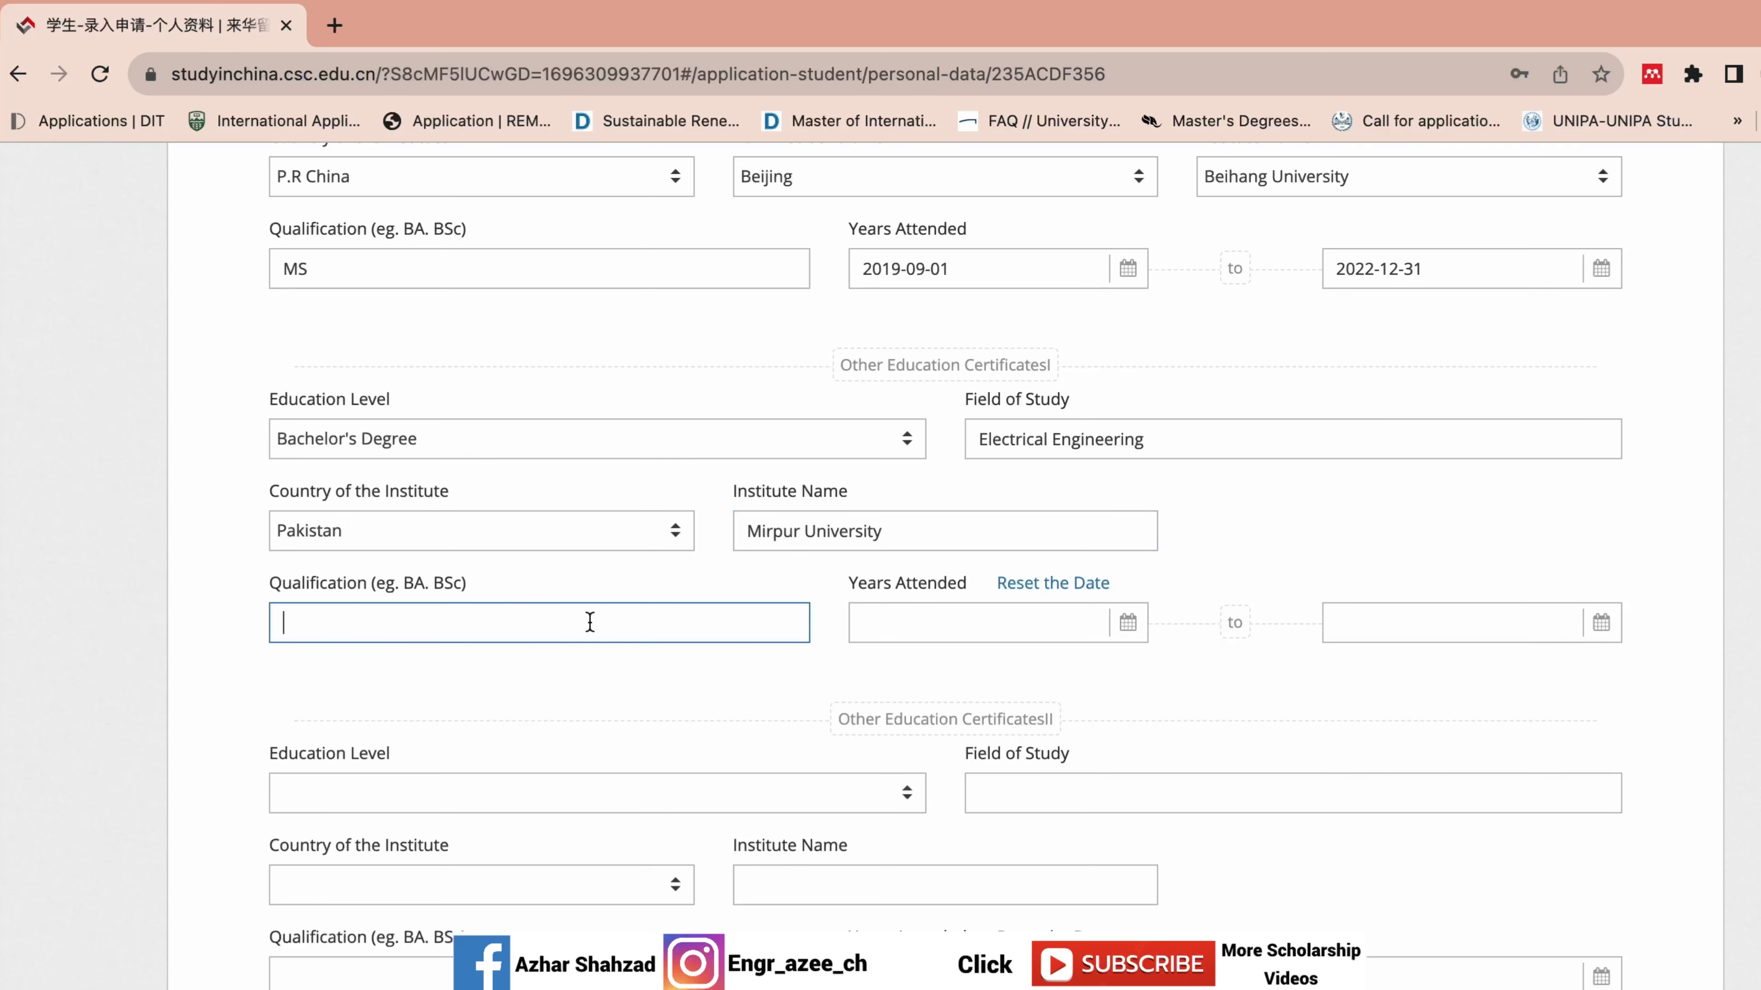
Enter qualification BS and set the Bachelor's entry date to 2012-09-01.
type("BS")
left_click(1094, 633)
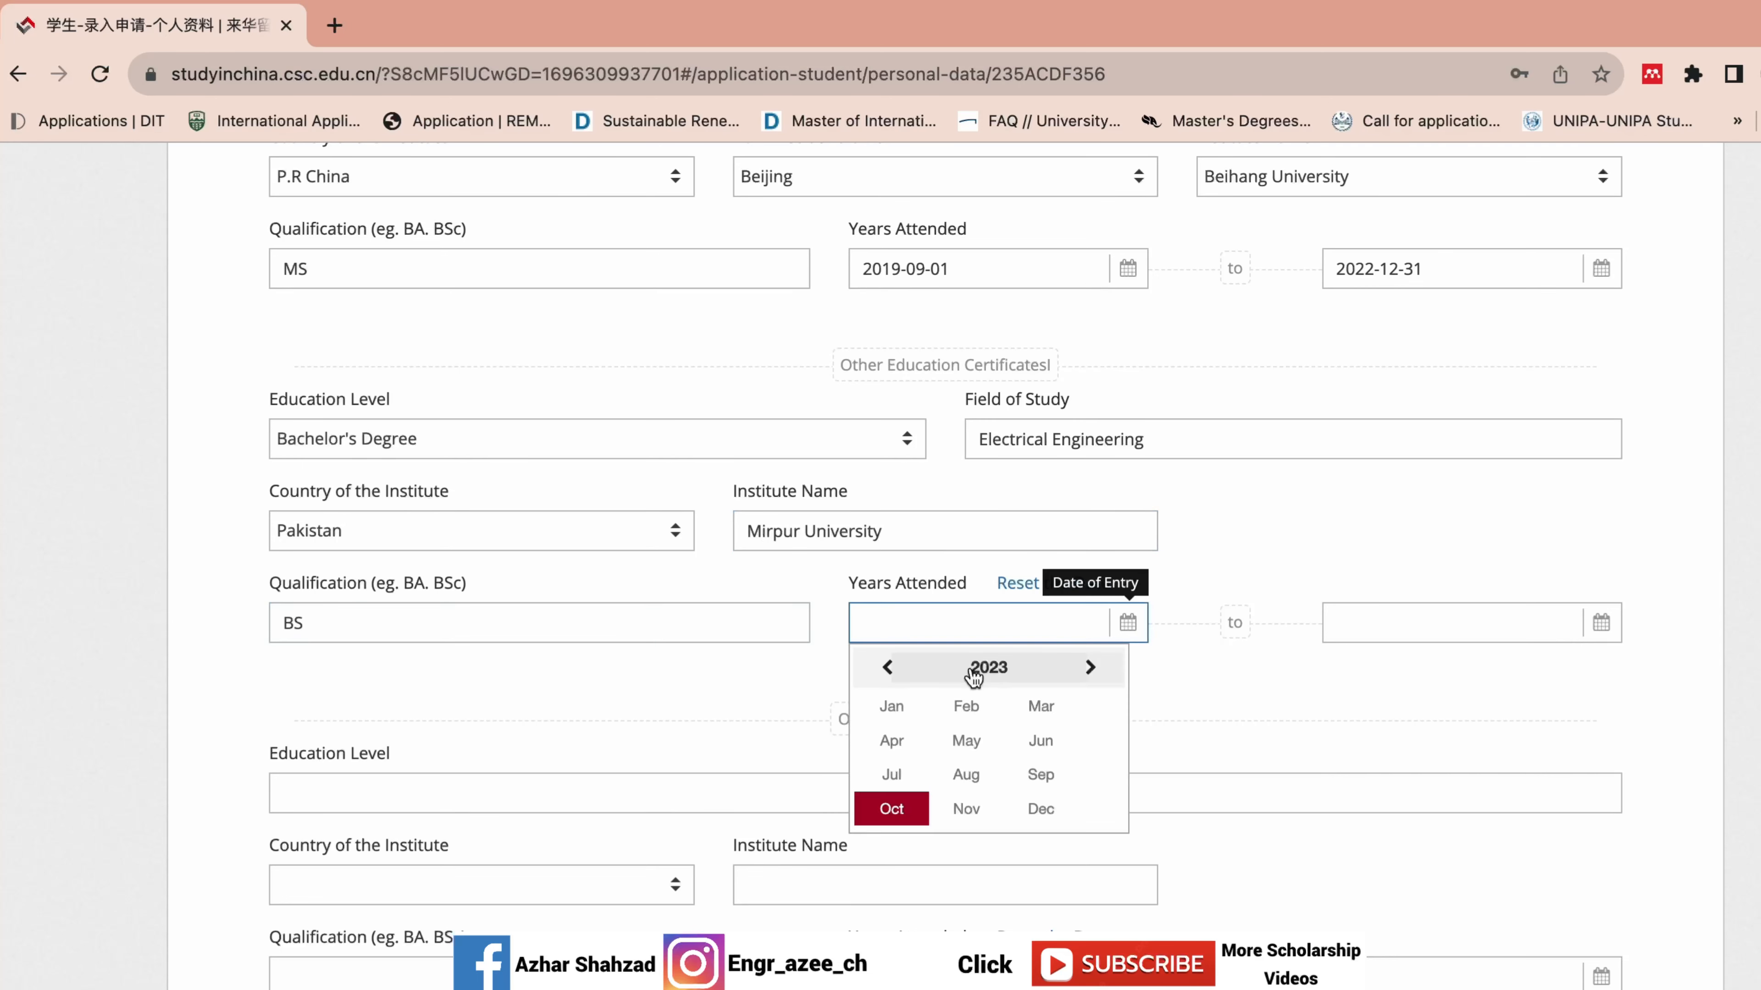
left_click(887, 668)
left_click(887, 668)
left_click(887, 668)
left_click(886, 668)
left_click(887, 668)
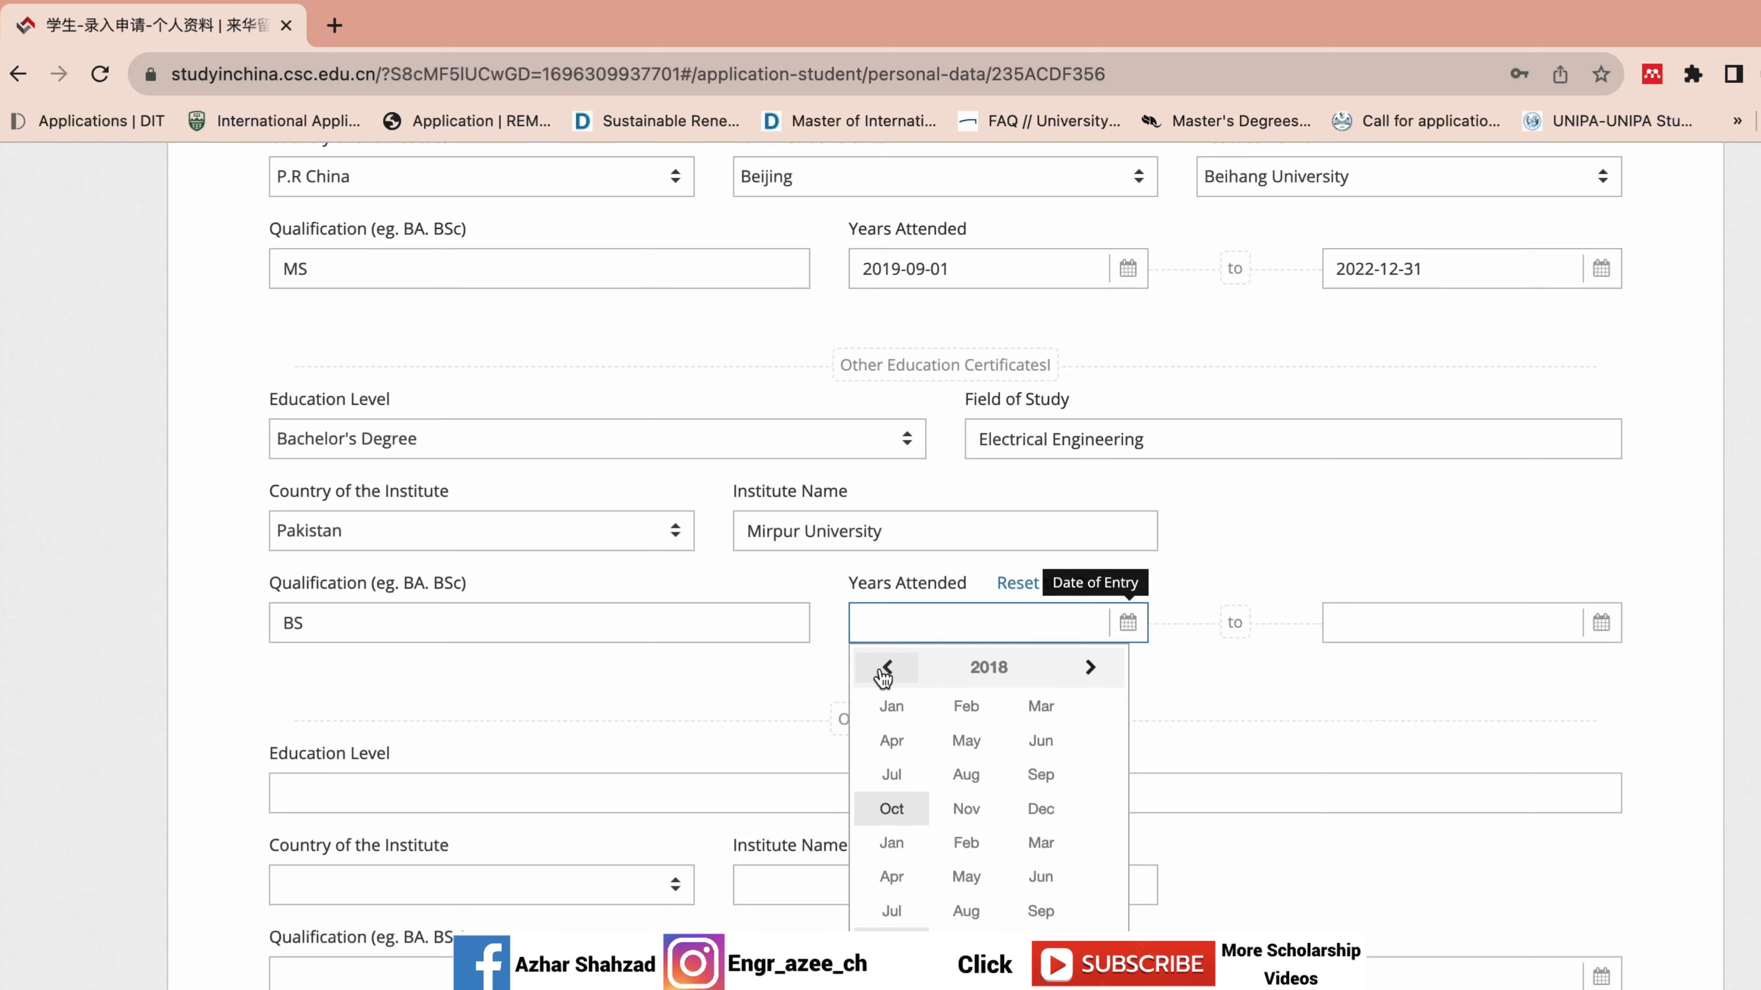
left_click(988, 667)
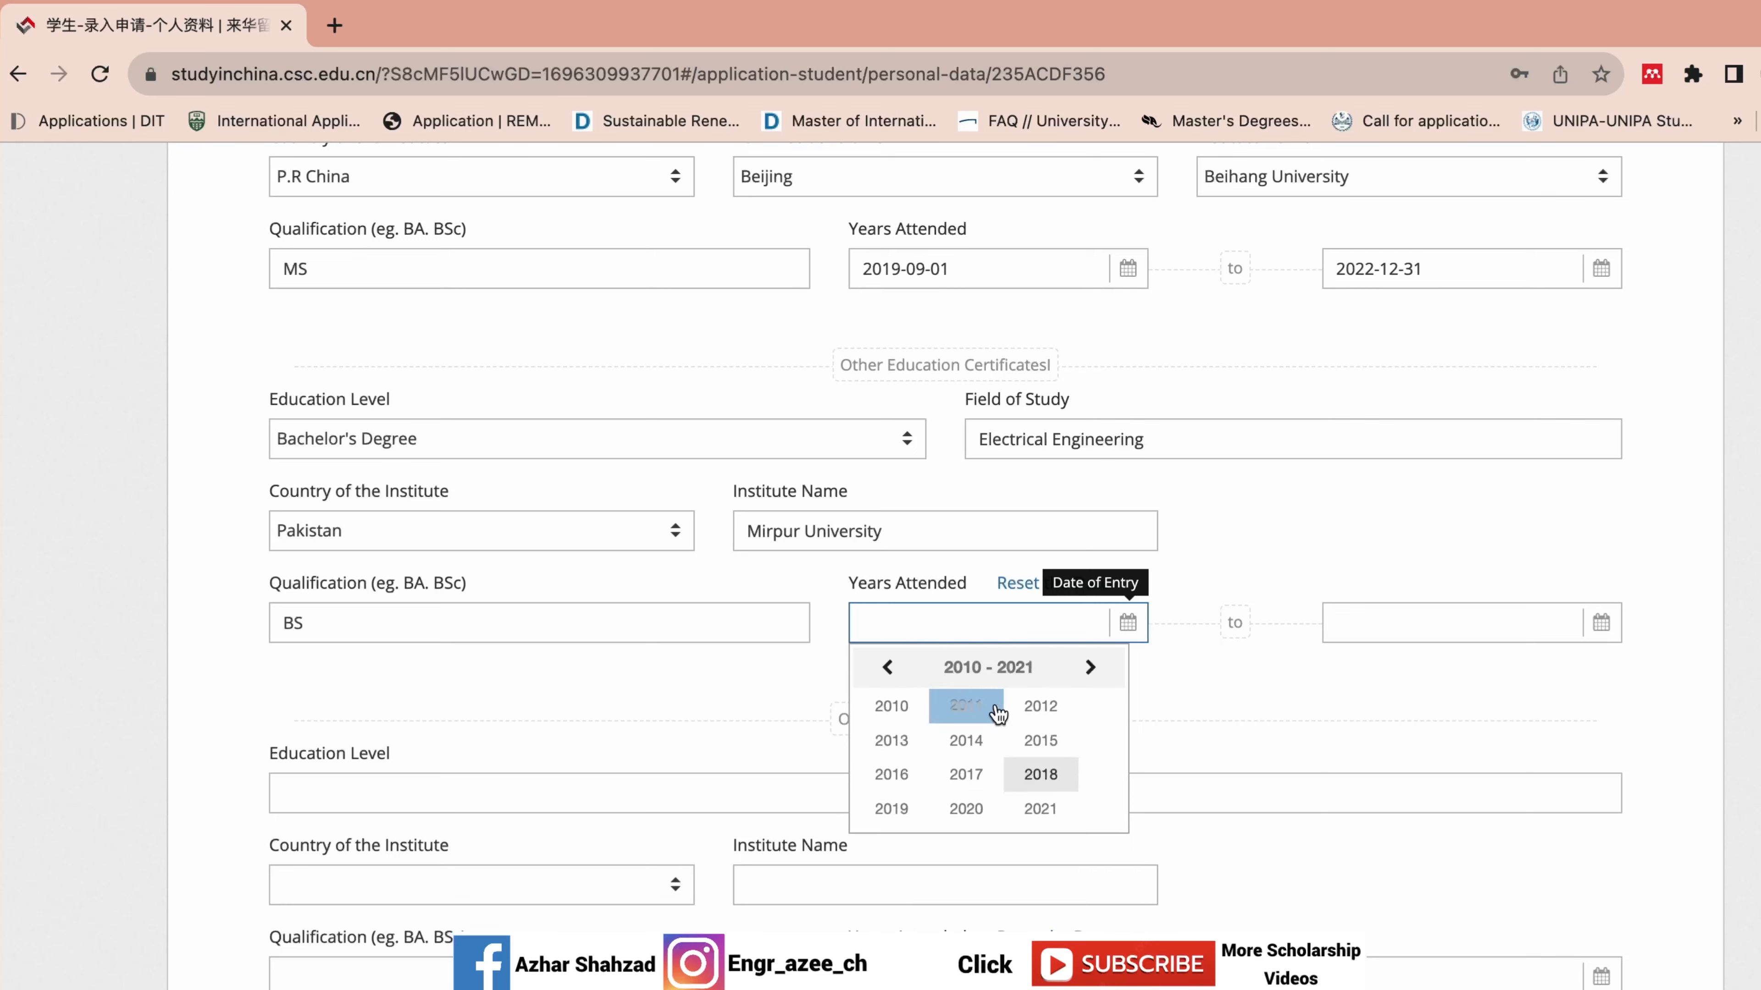
left_click(1040, 707)
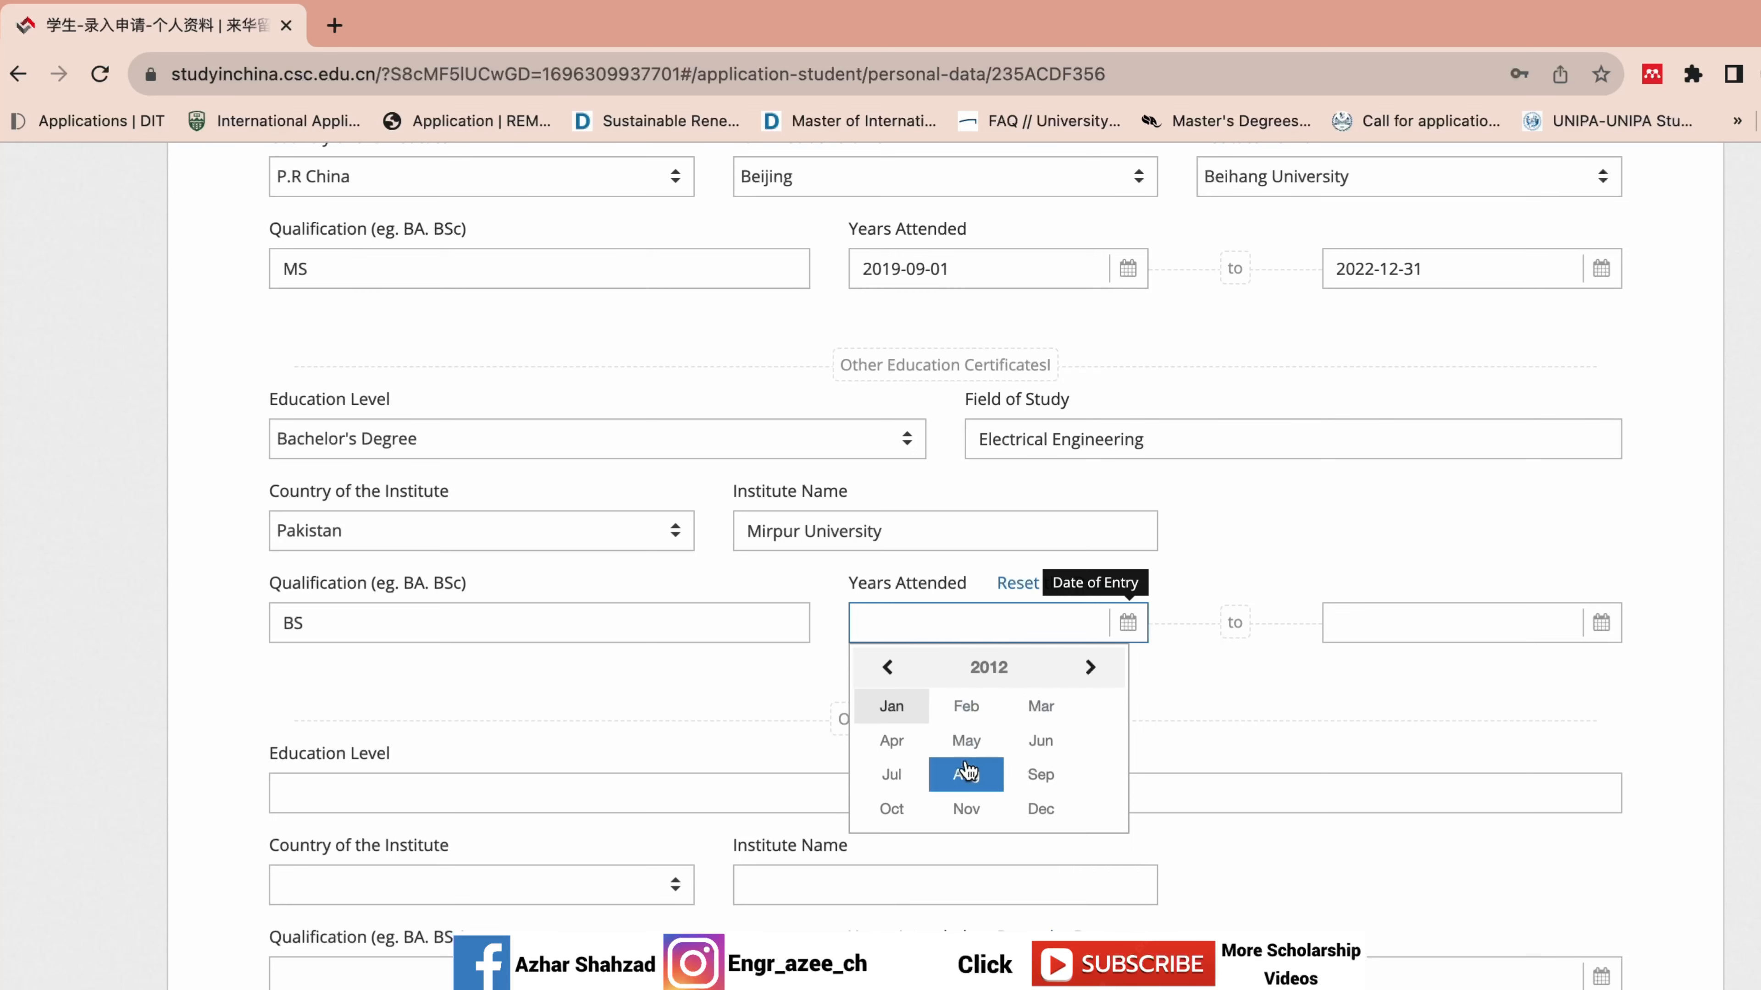
left_click(1029, 779)
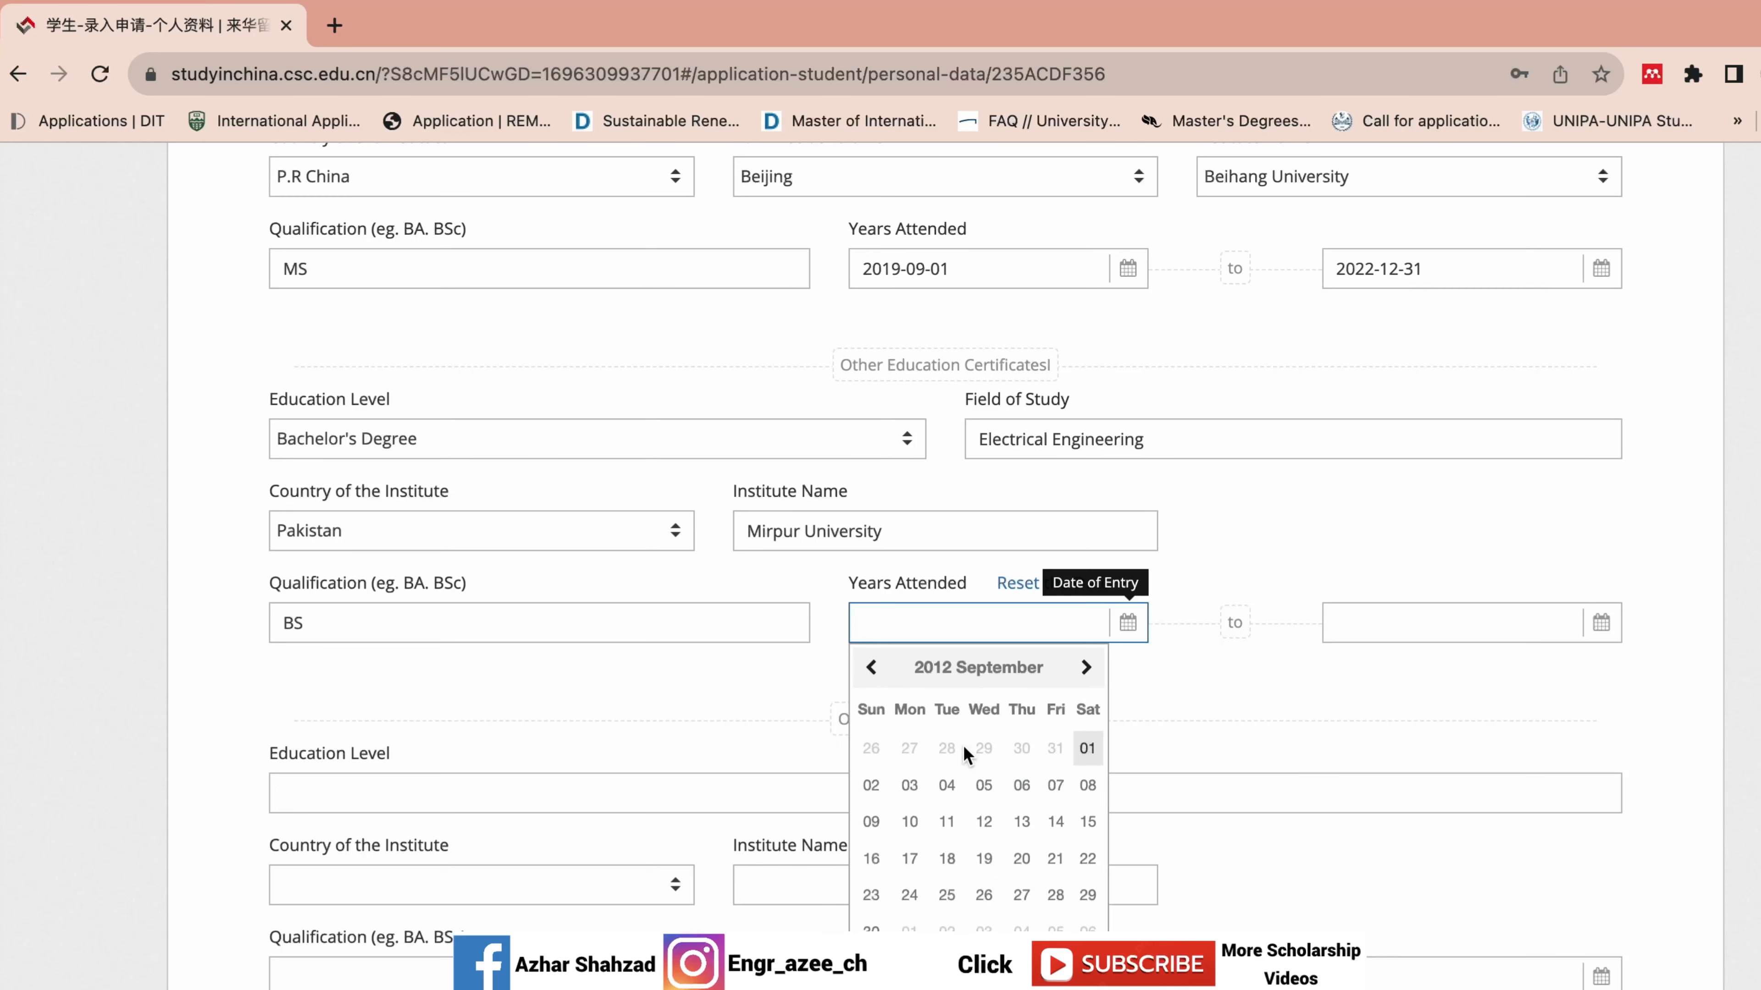
left_click(1084, 748)
Set the Bachelor's completion date to 2016-10-17.
left_click(1371, 635)
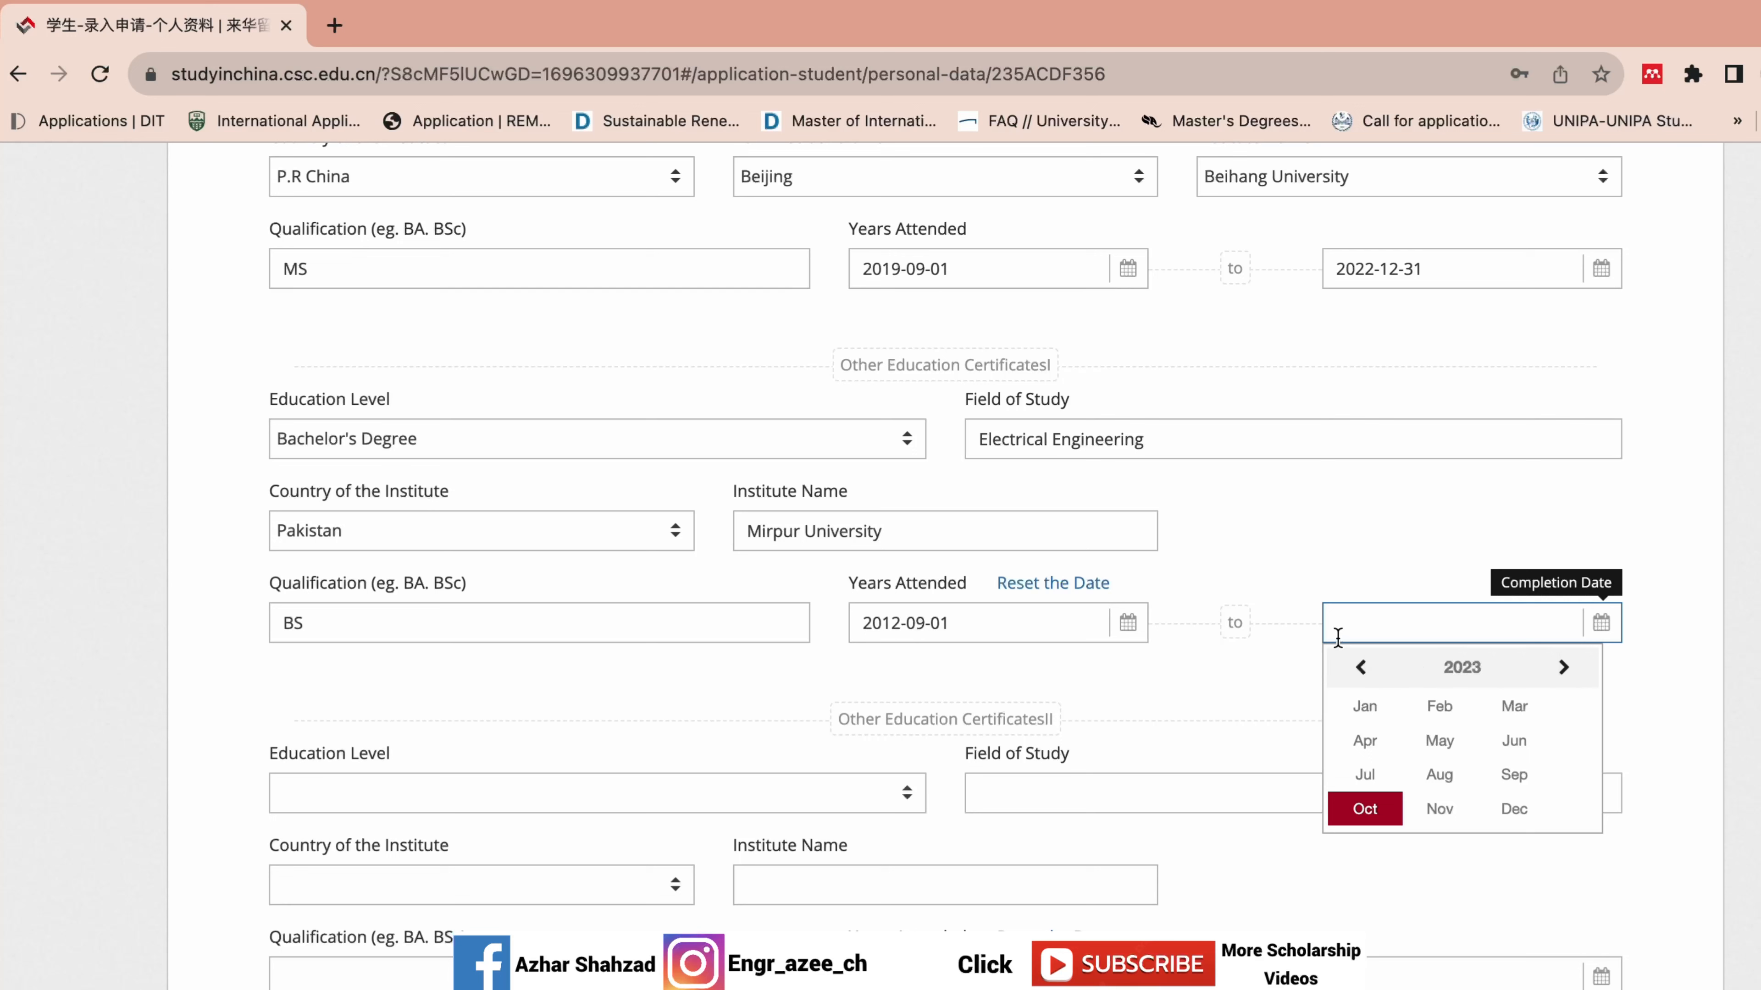
left_click(1360, 667)
left_click(1414, 672)
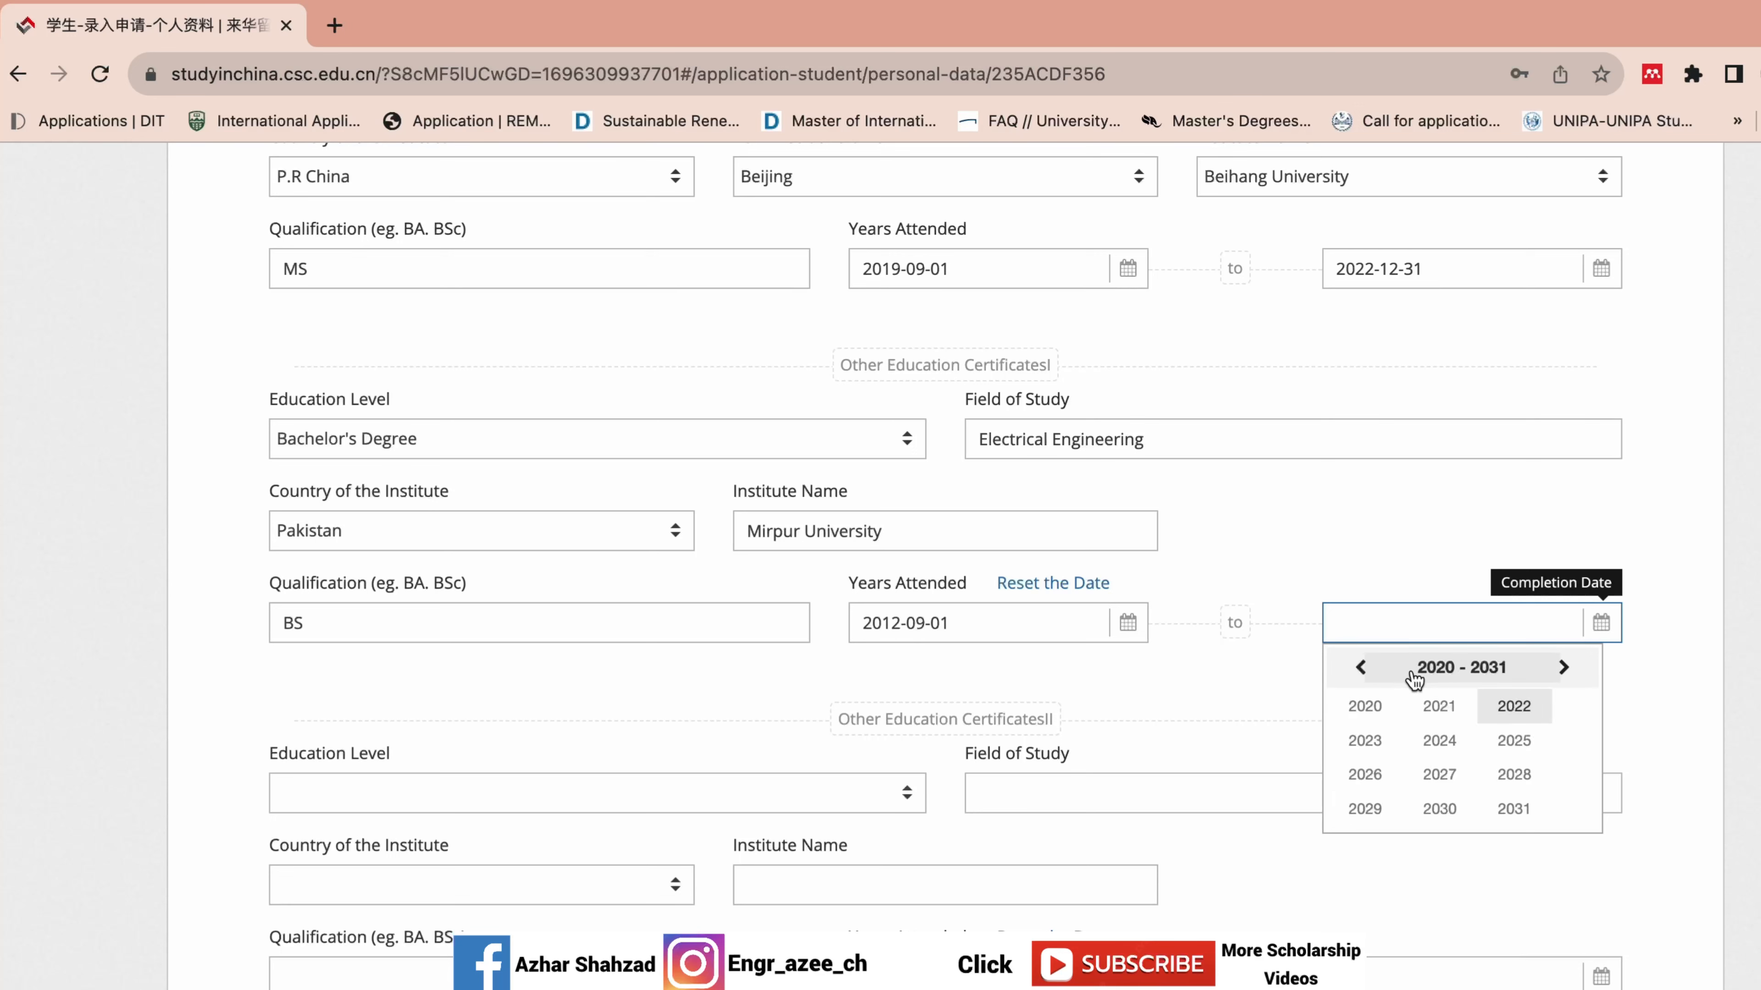
left_click(1360, 667)
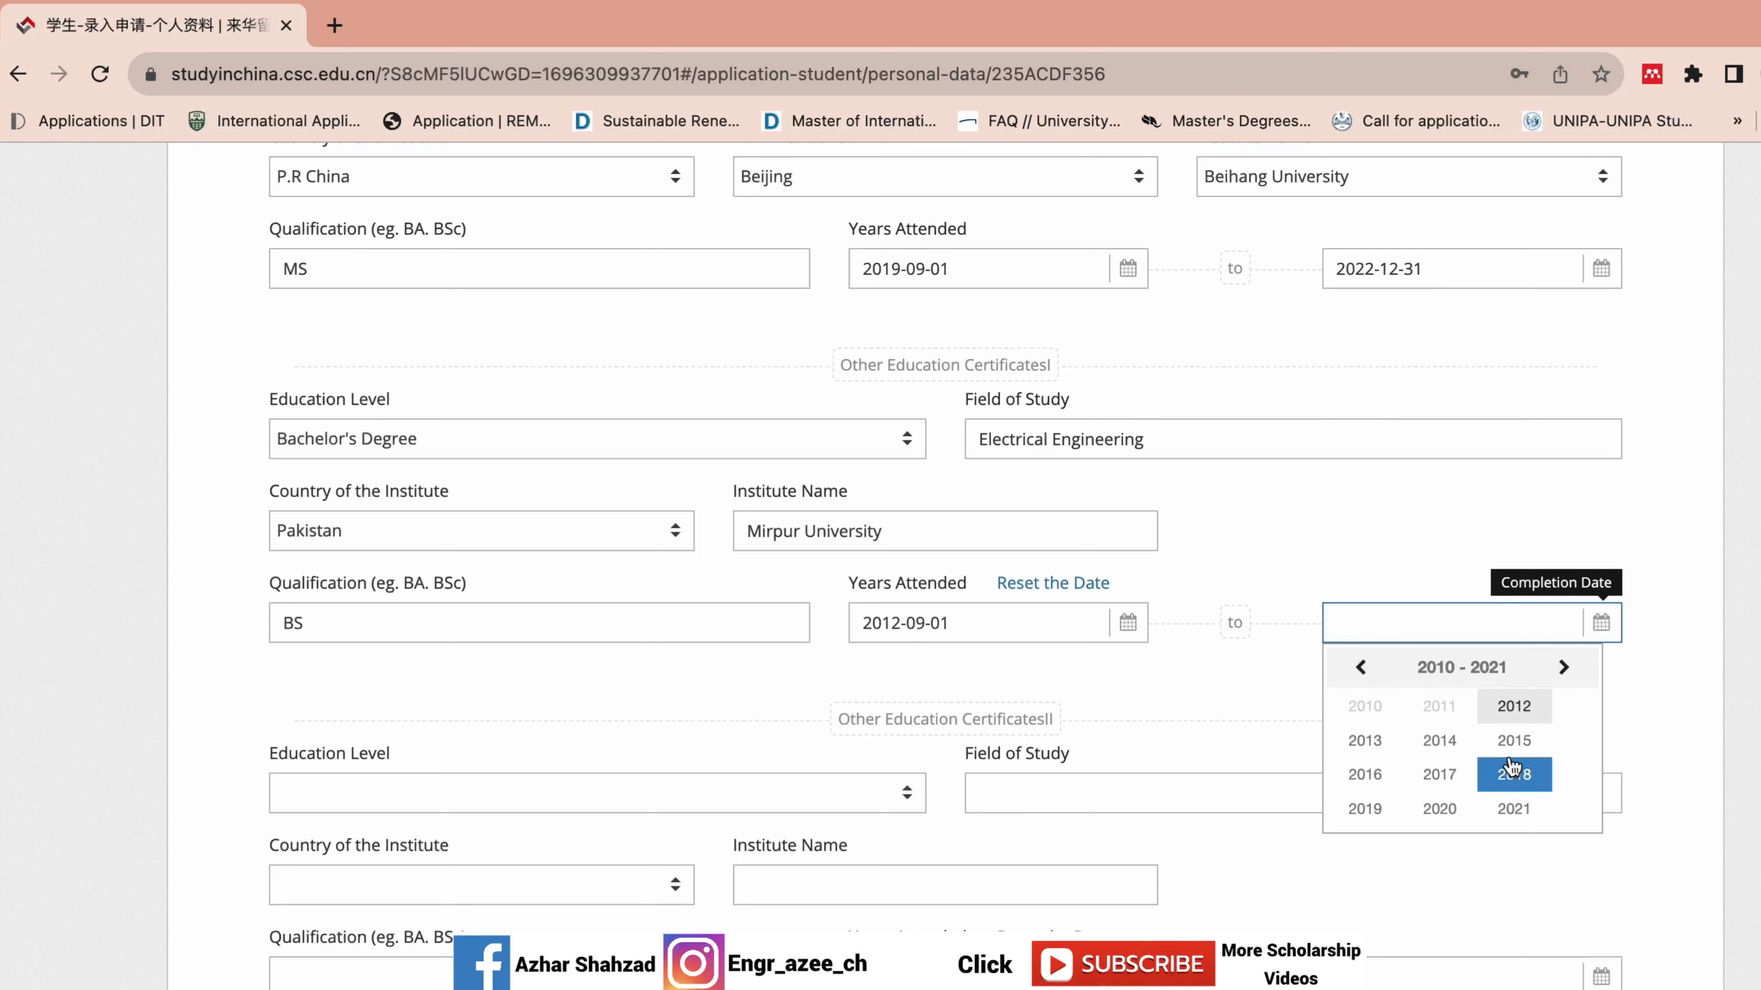
left_click(1378, 776)
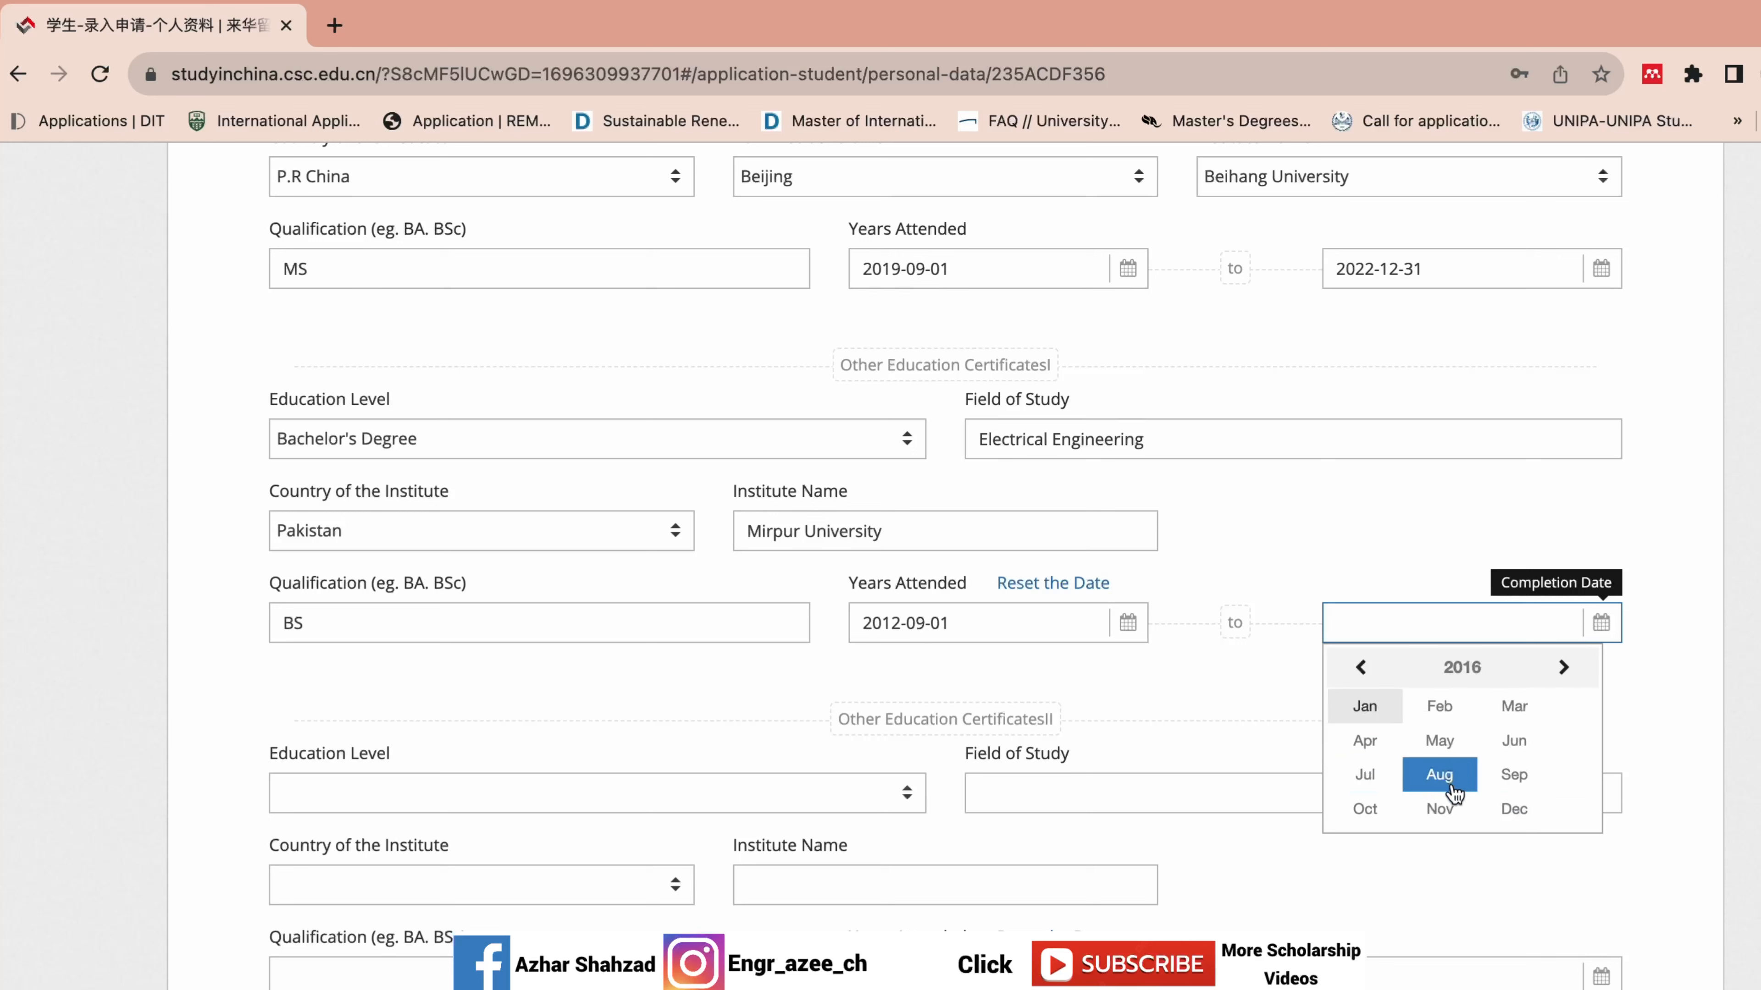
left_click(1364, 809)
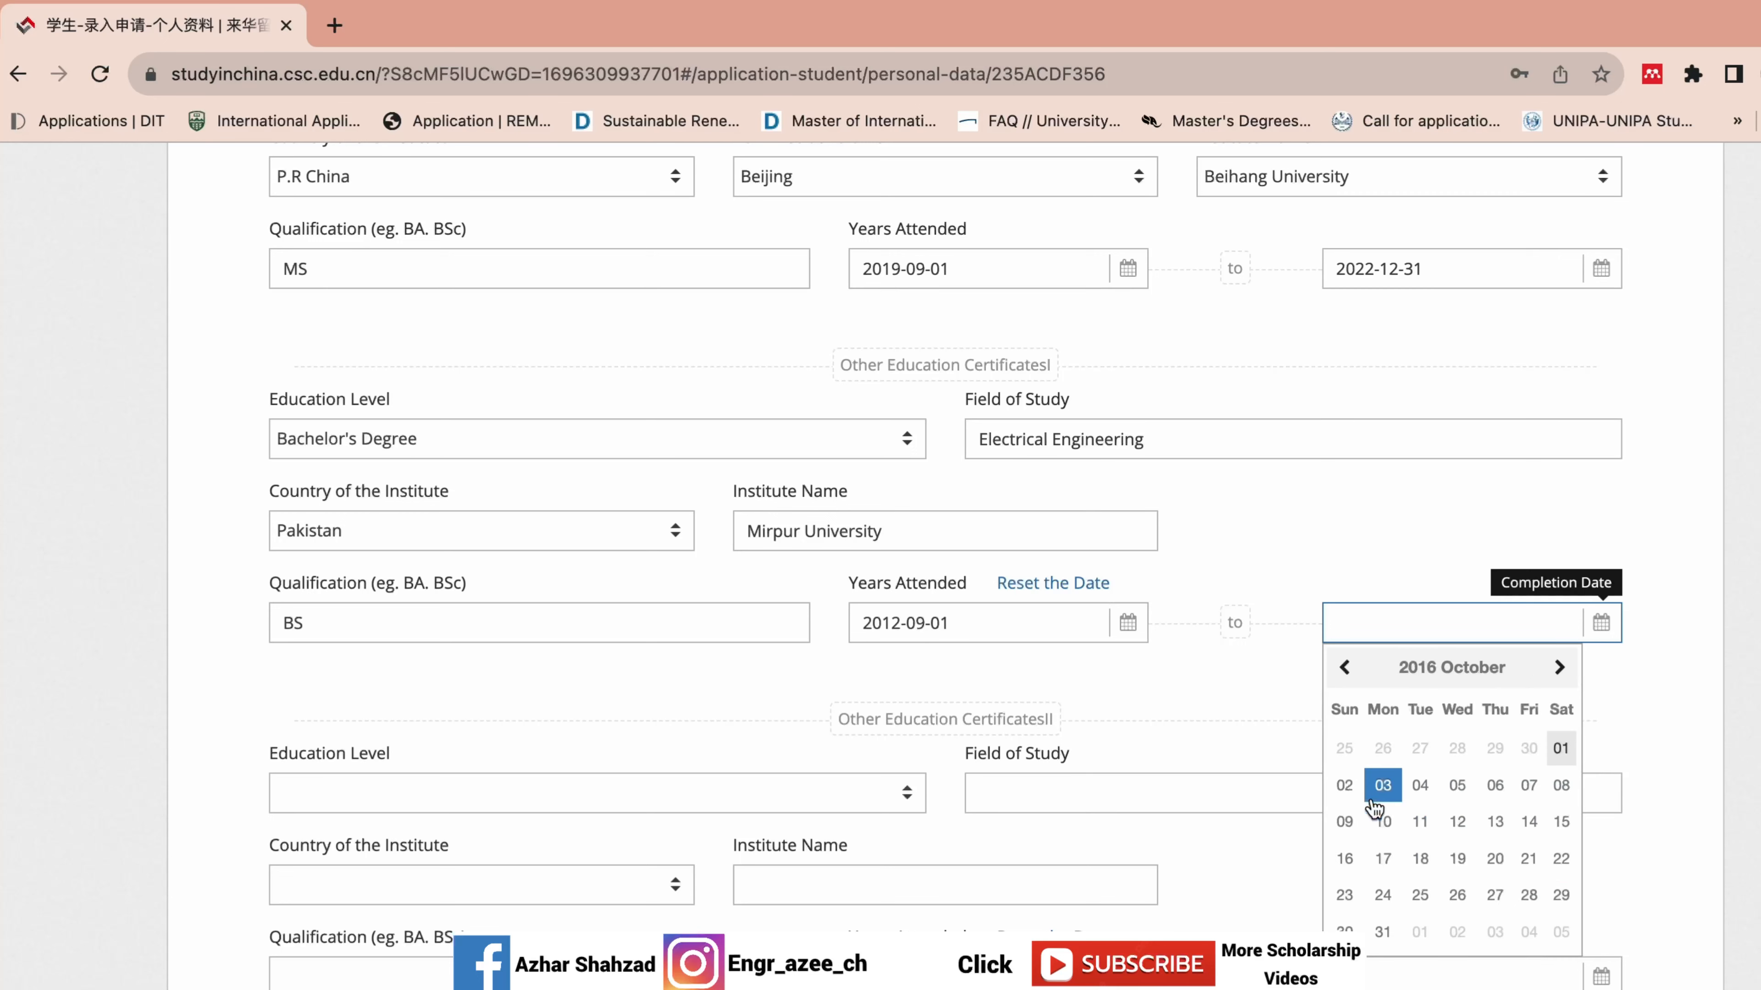
left_click(1382, 857)
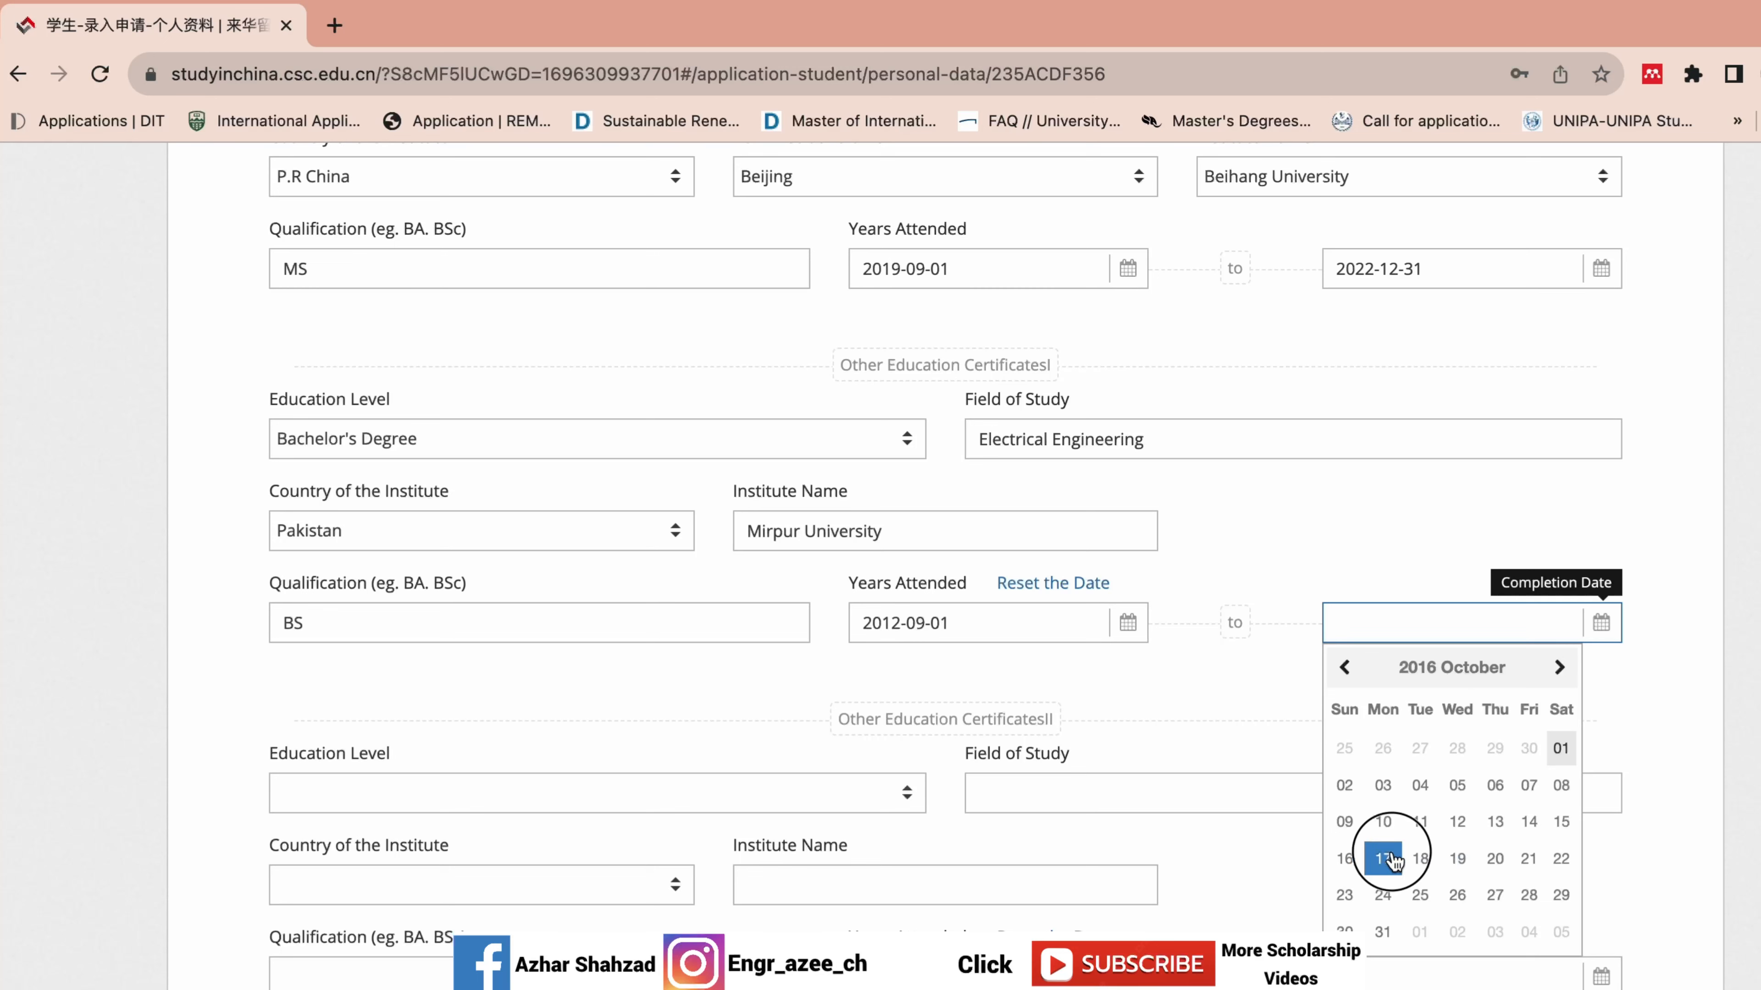
scroll(1376, 763, "down", 5)
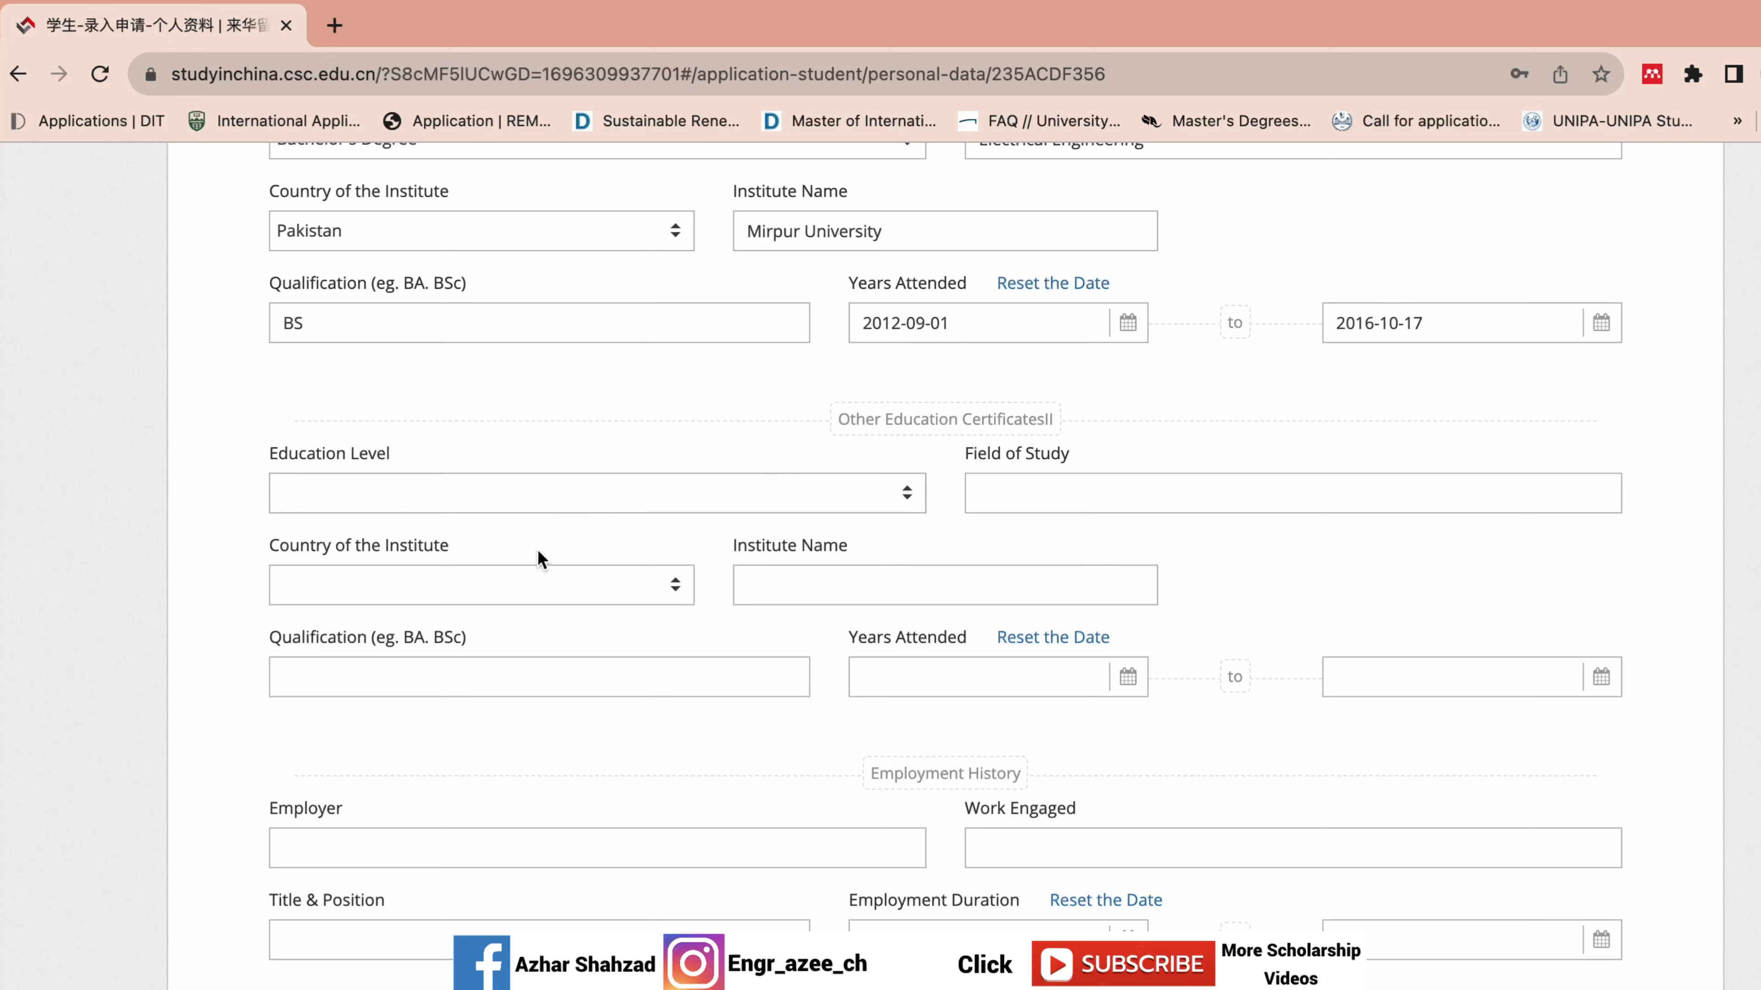
Choose Senior High School as the second other certificate's education level and begin the field of study.
left_click(739, 572)
left_click(897, 512)
left_click(896, 514)
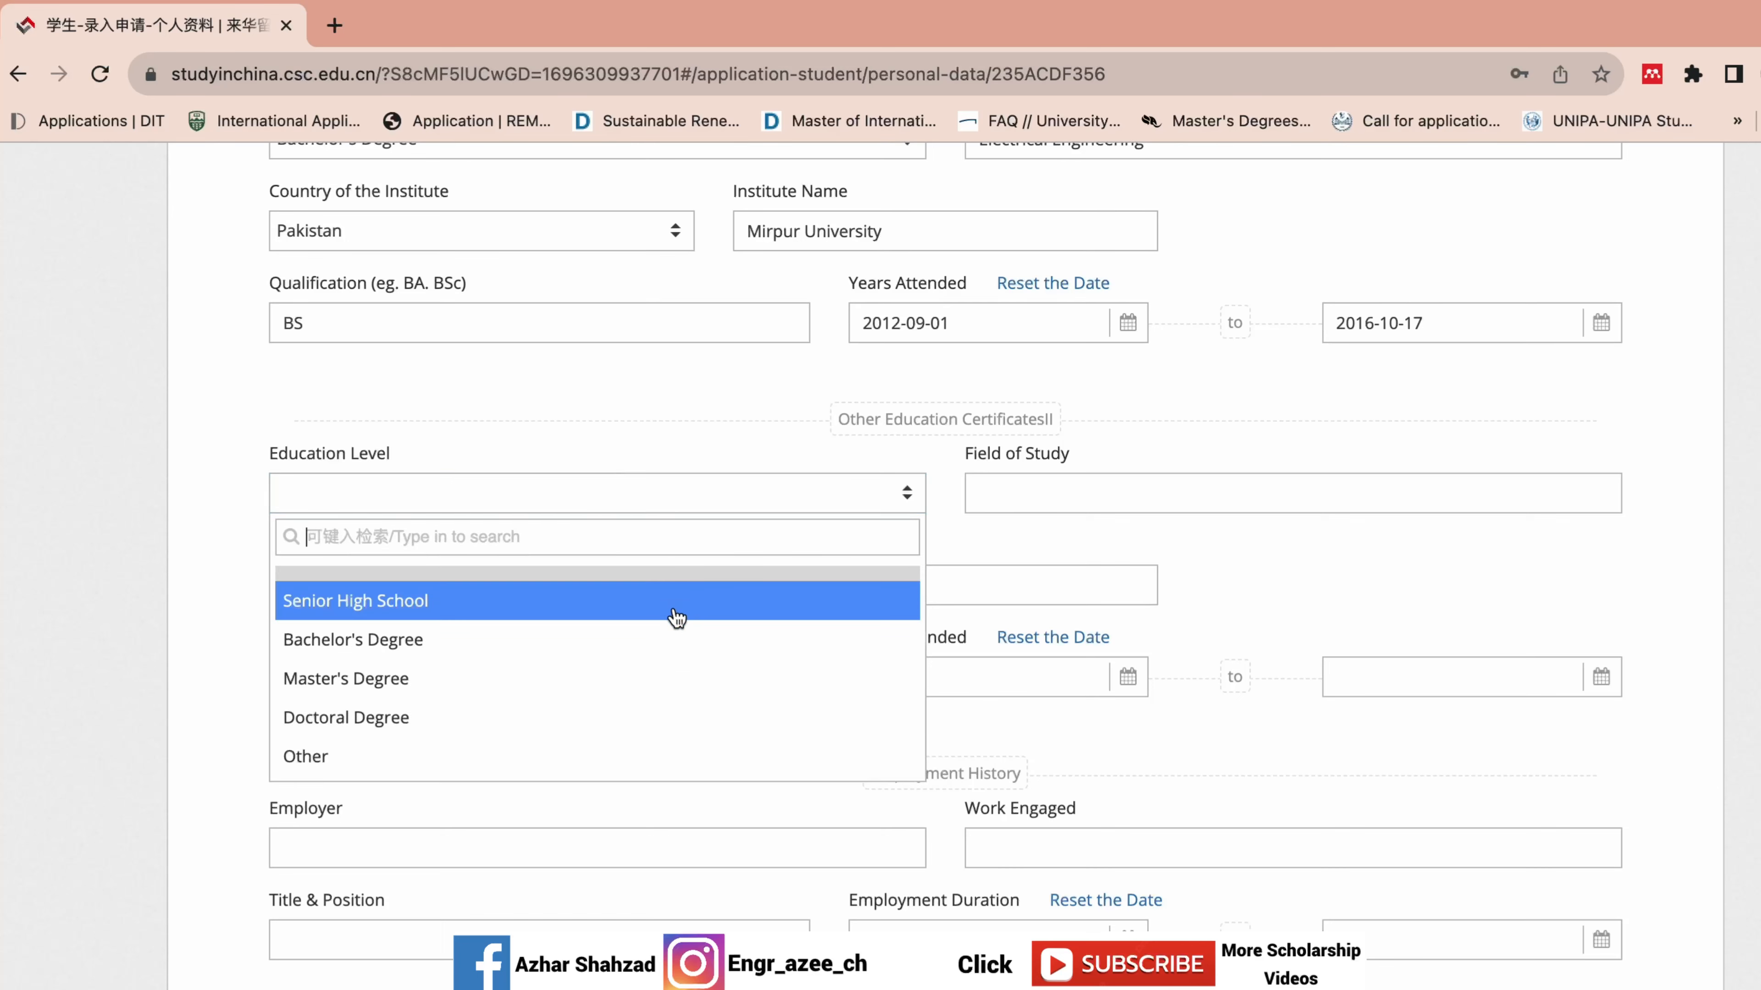
left_click(676, 617)
left_click(1081, 494)
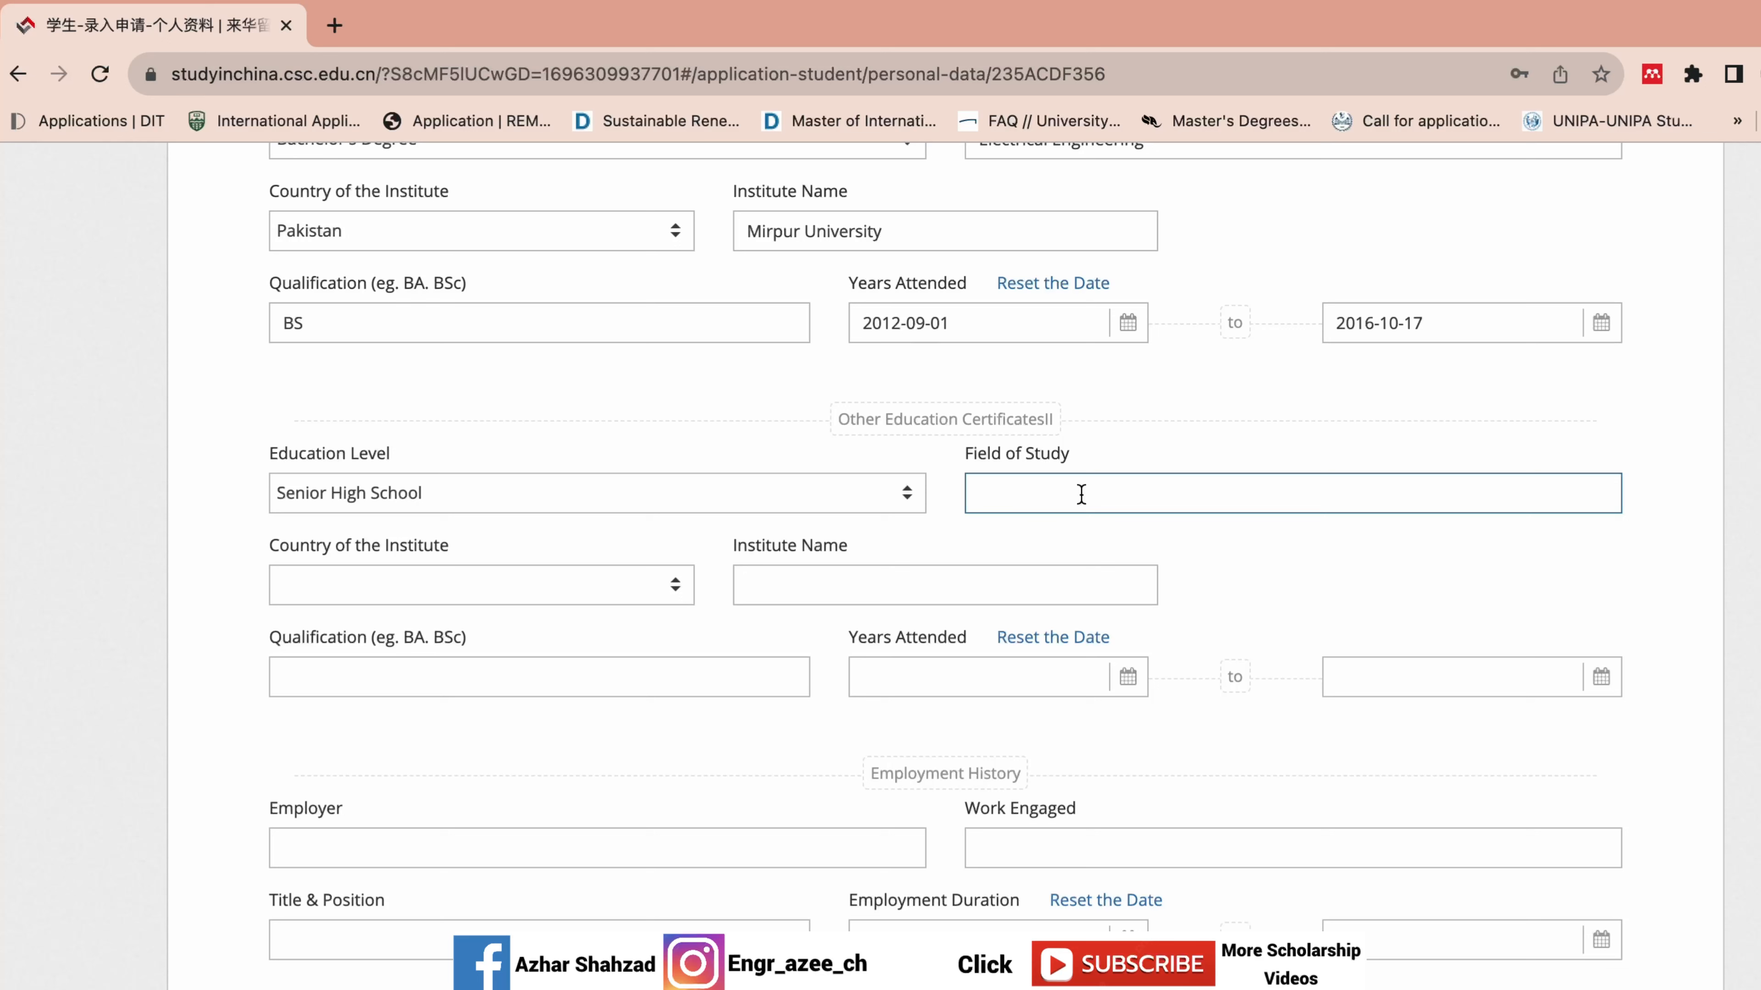
type("Pre-")
scroll(1588, 394, "up", 7)
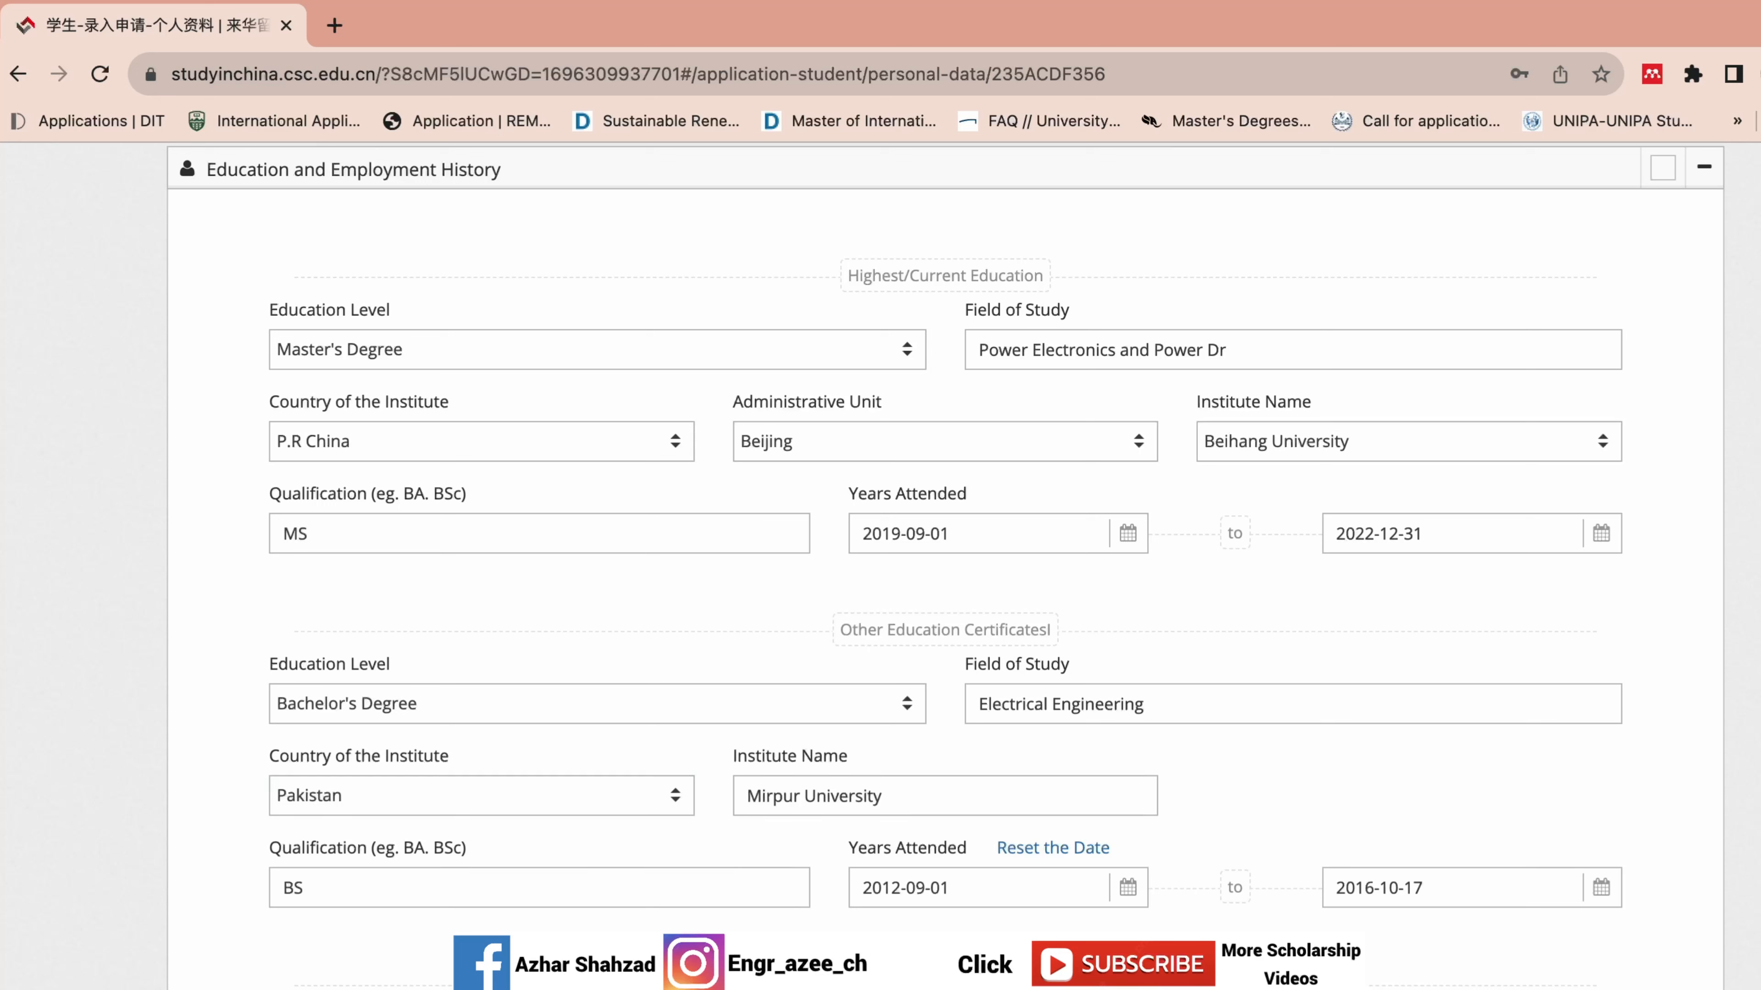
scroll(946, 566, "down", 1)
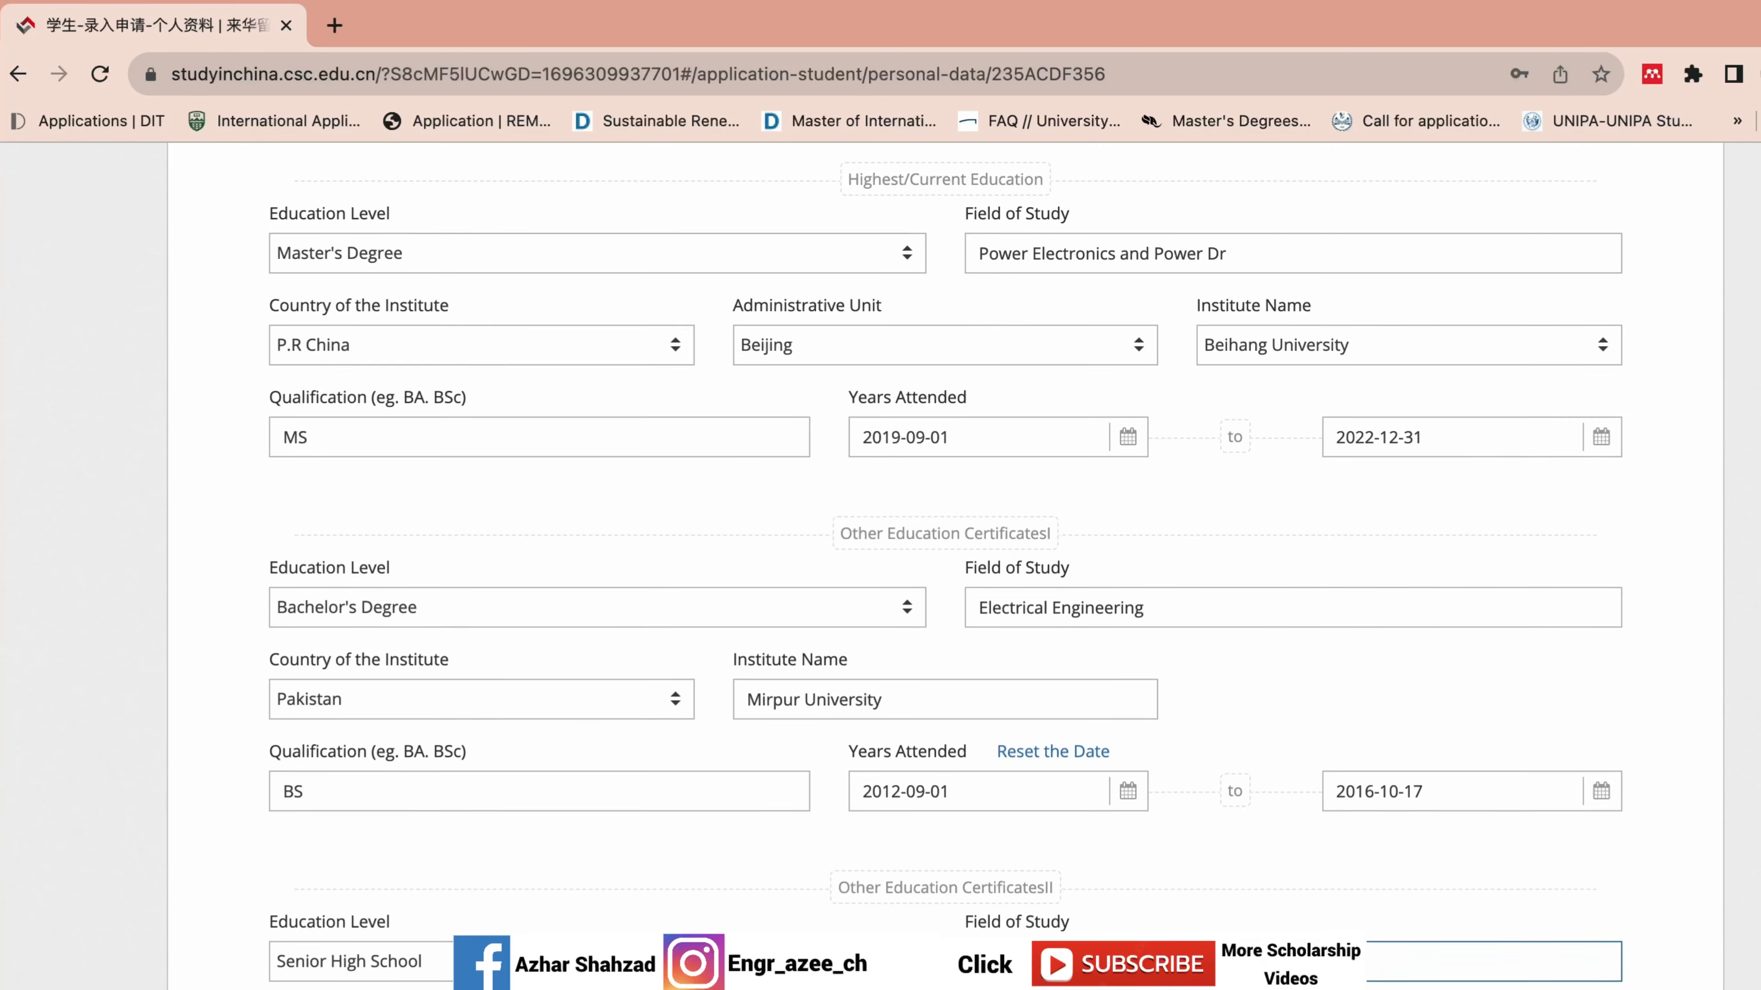
scroll(945, 566, "up", 1)
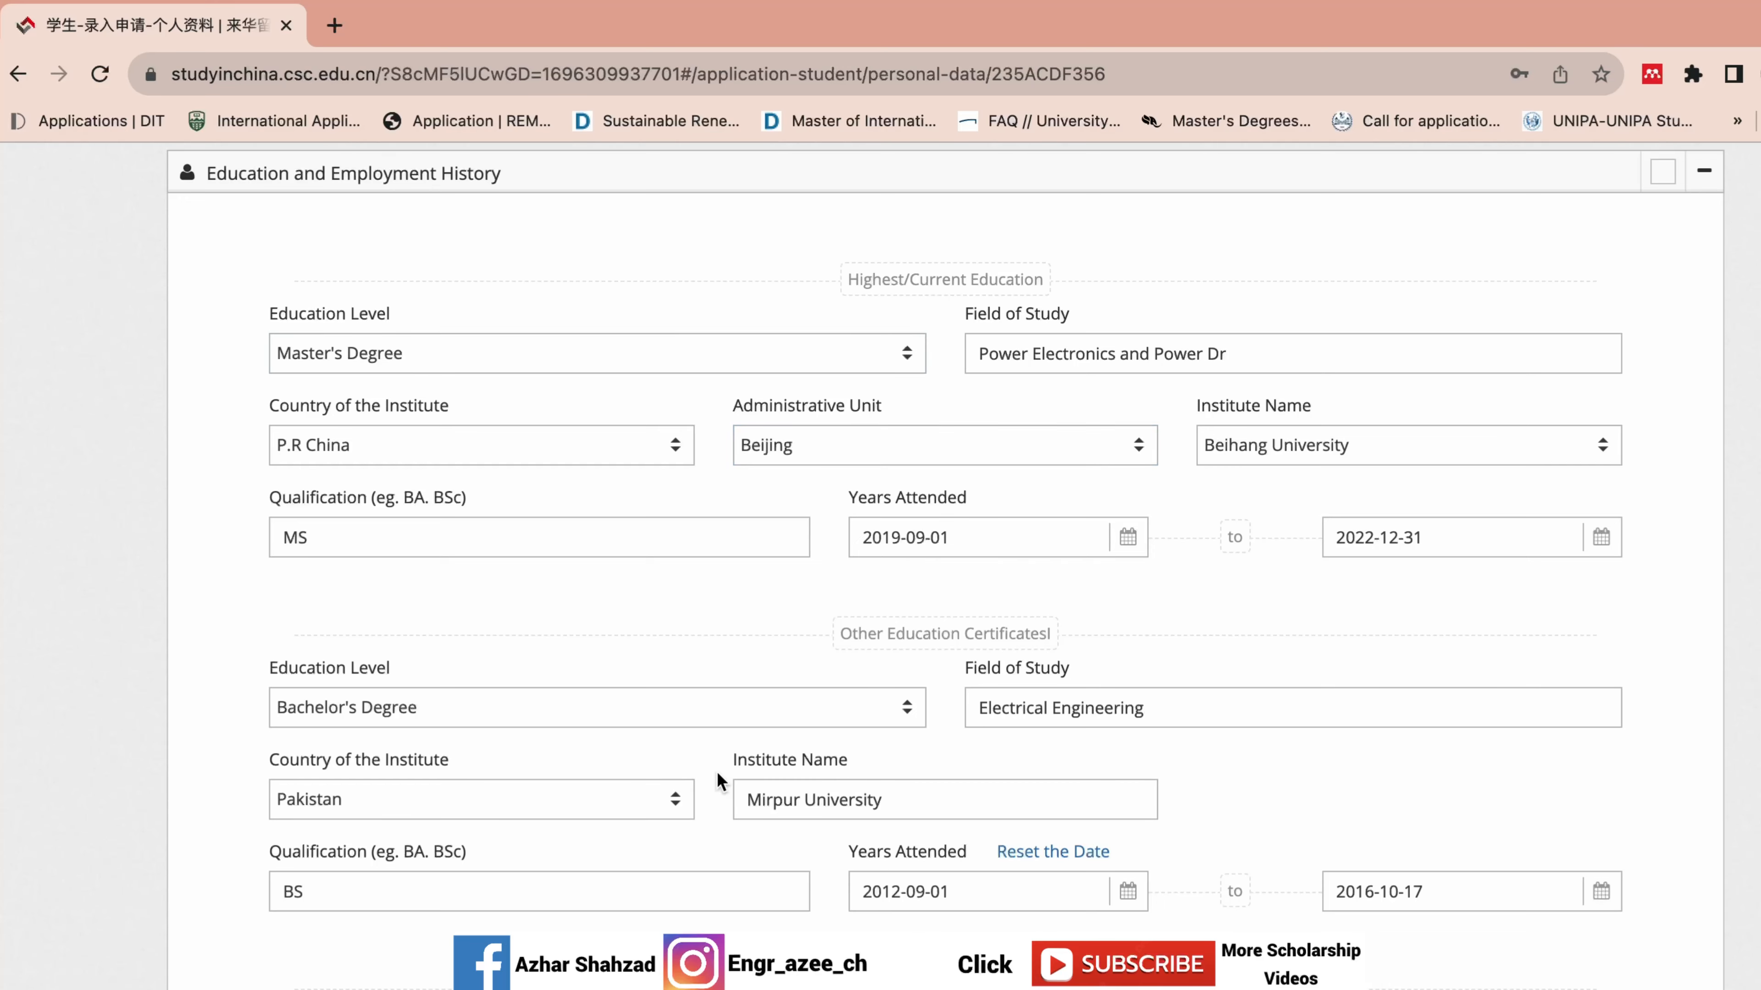
scroll(945, 566, "down", 5)
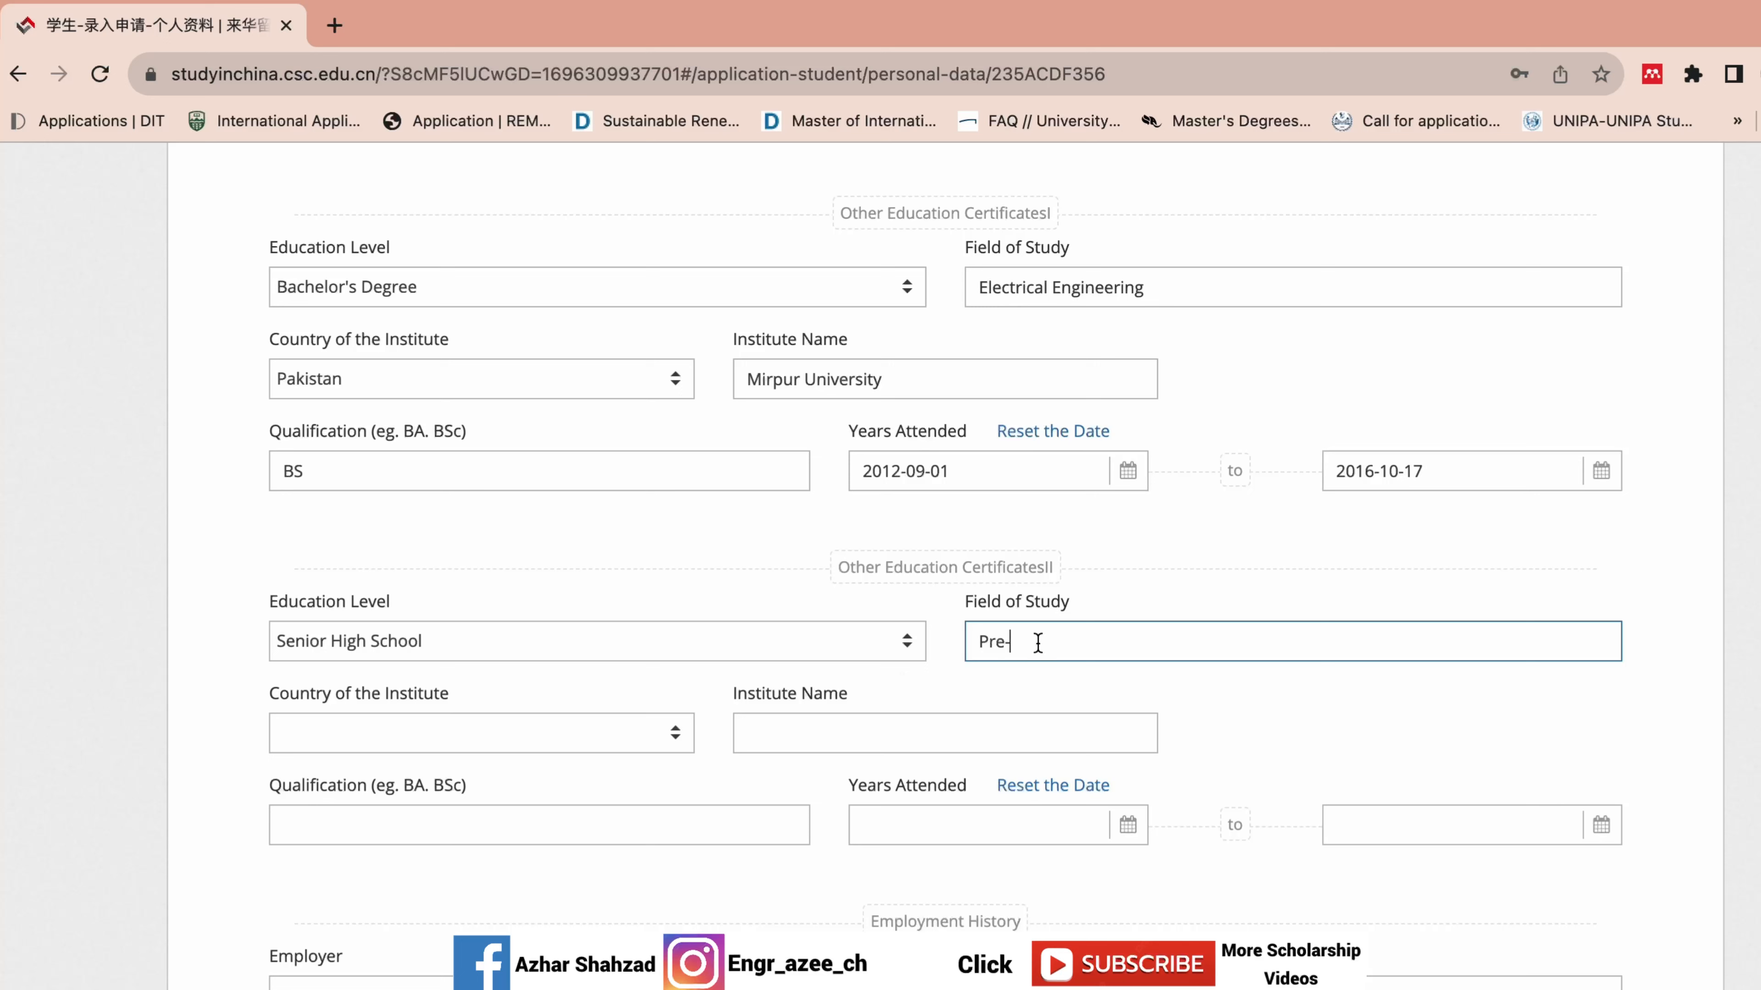
Enter Pre-Engineering, country Pakistan, institute AJK Board and qualification Senior High School.
type("Engineering")
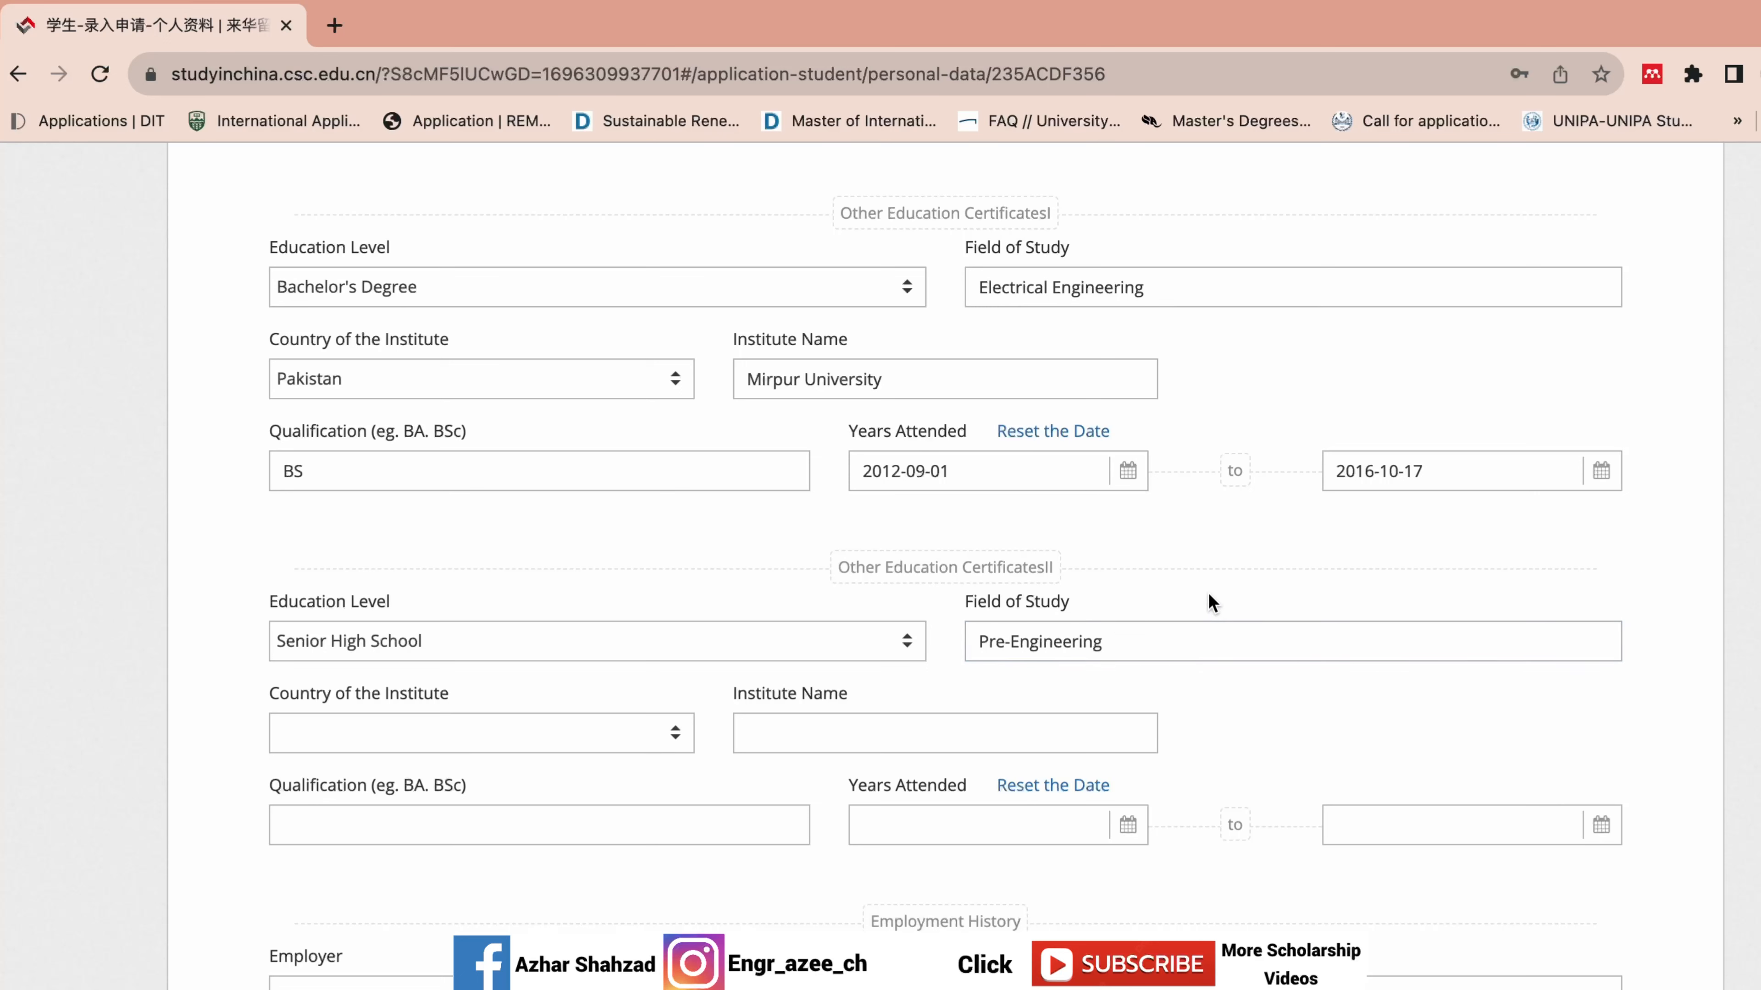
left_click(570, 726)
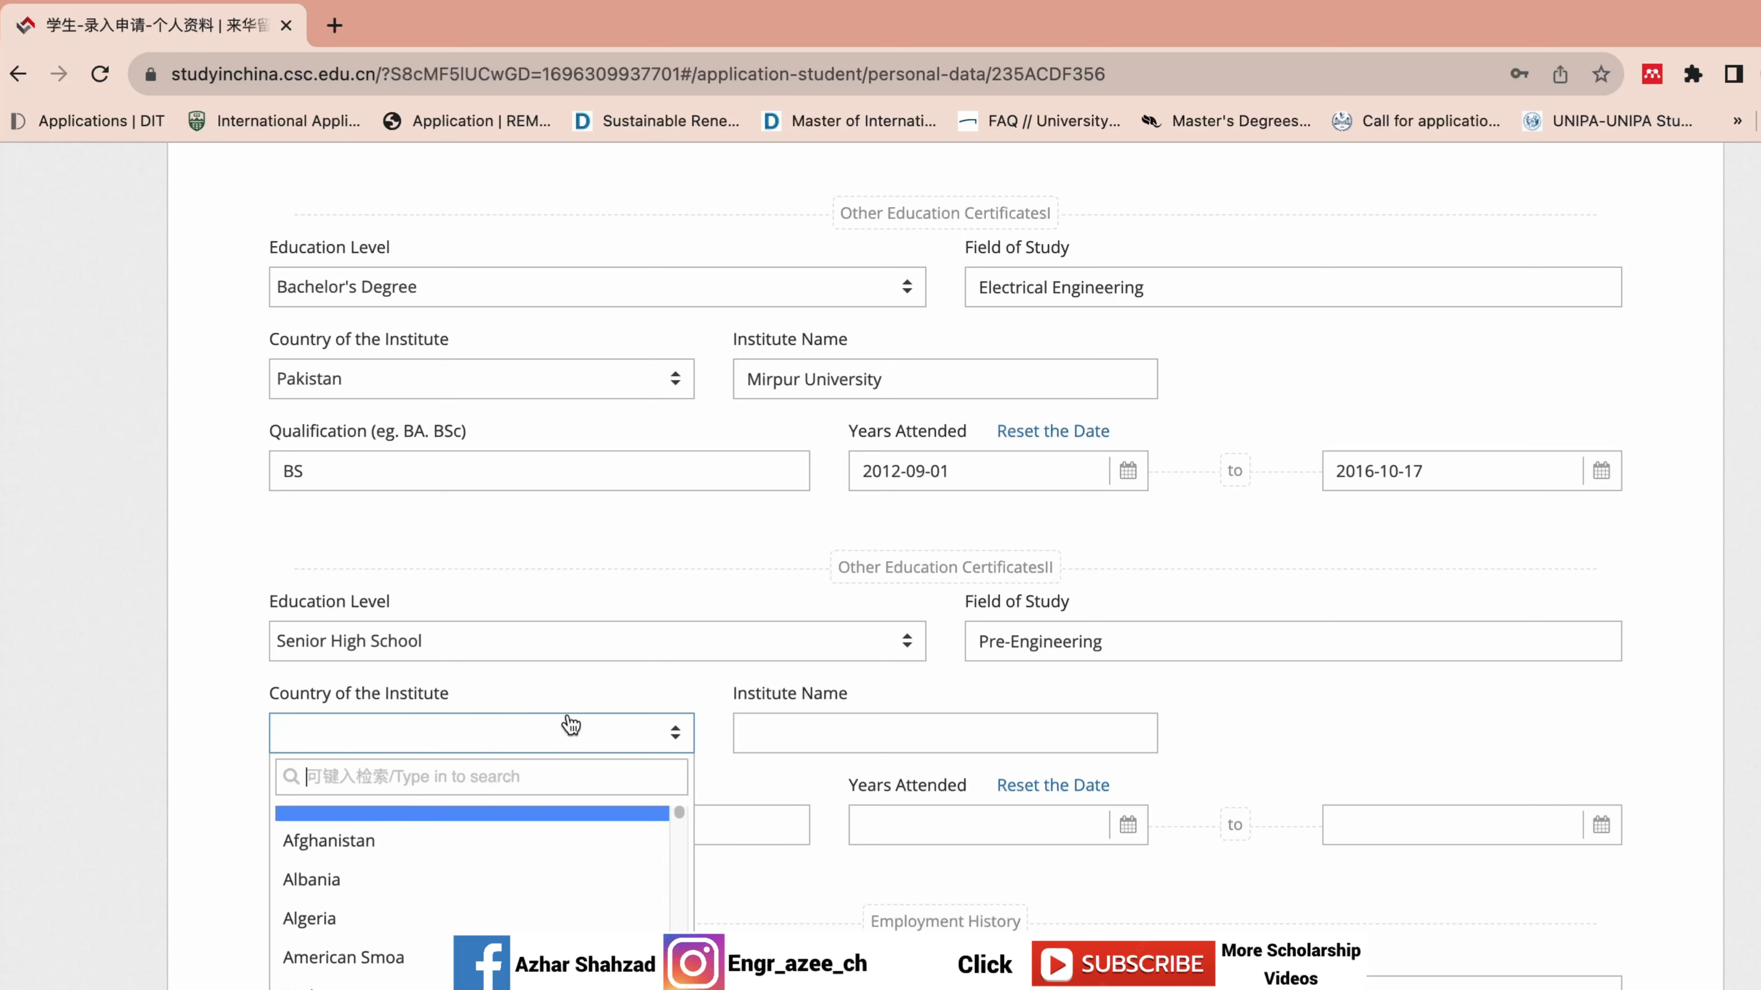
type("pak")
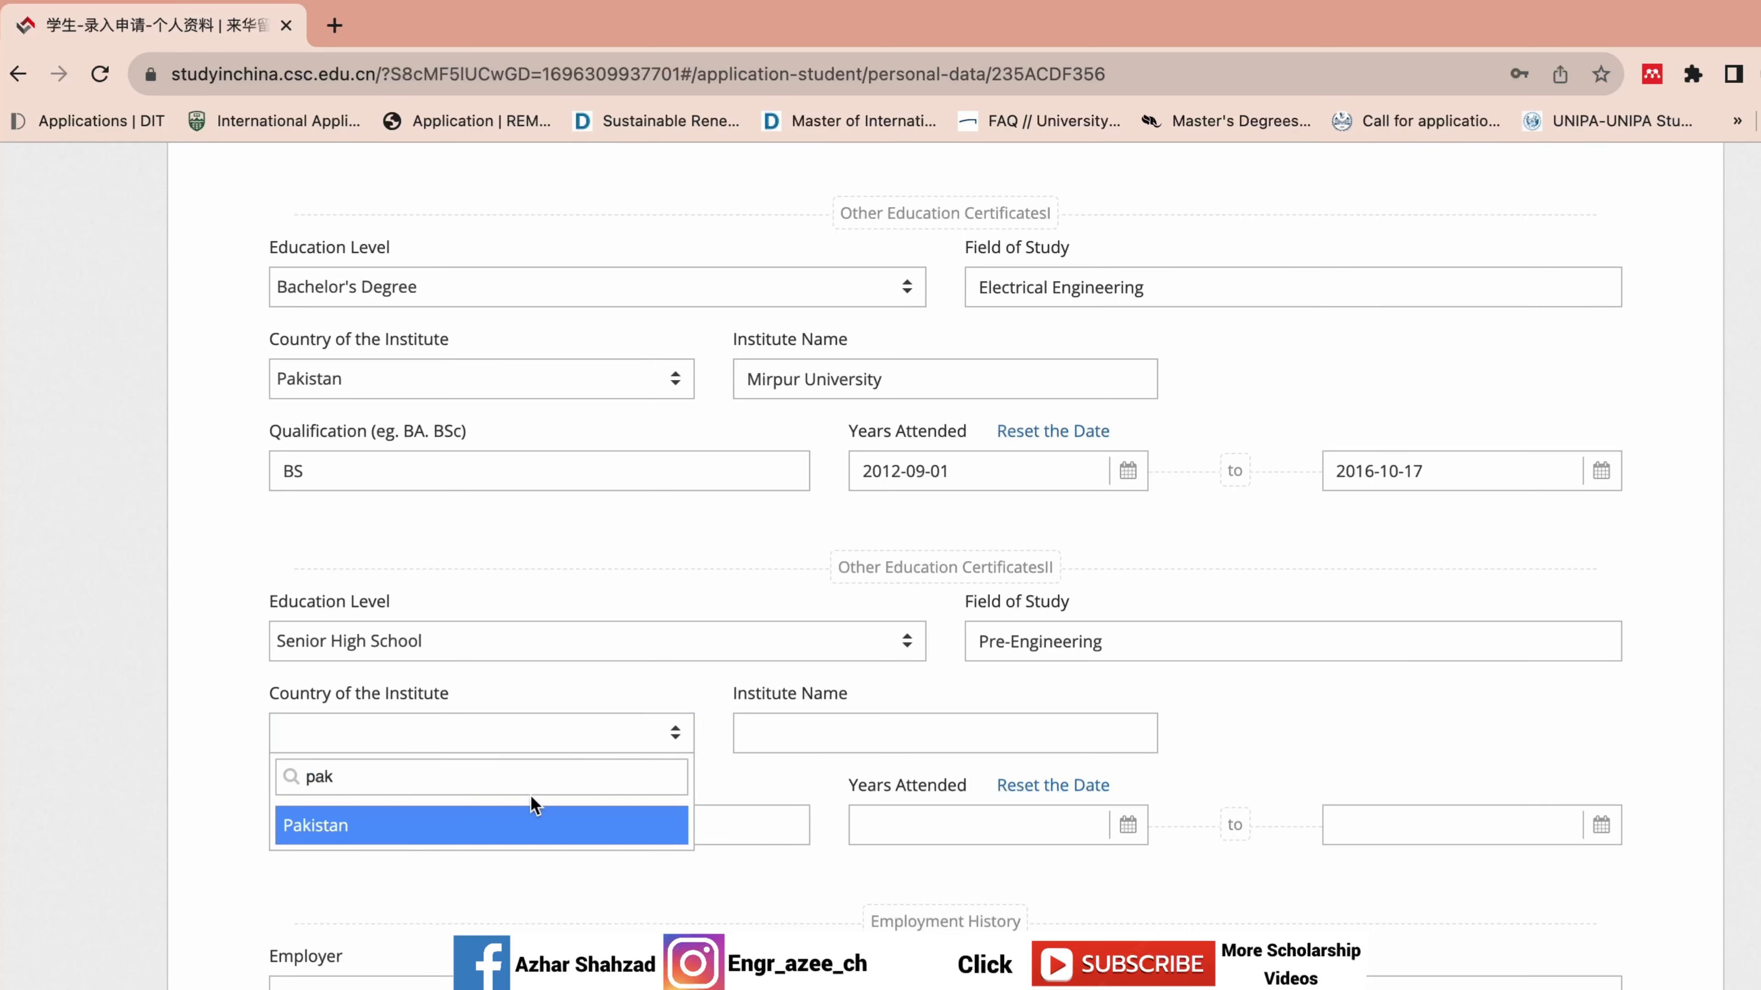
left_click(529, 821)
left_click(869, 728)
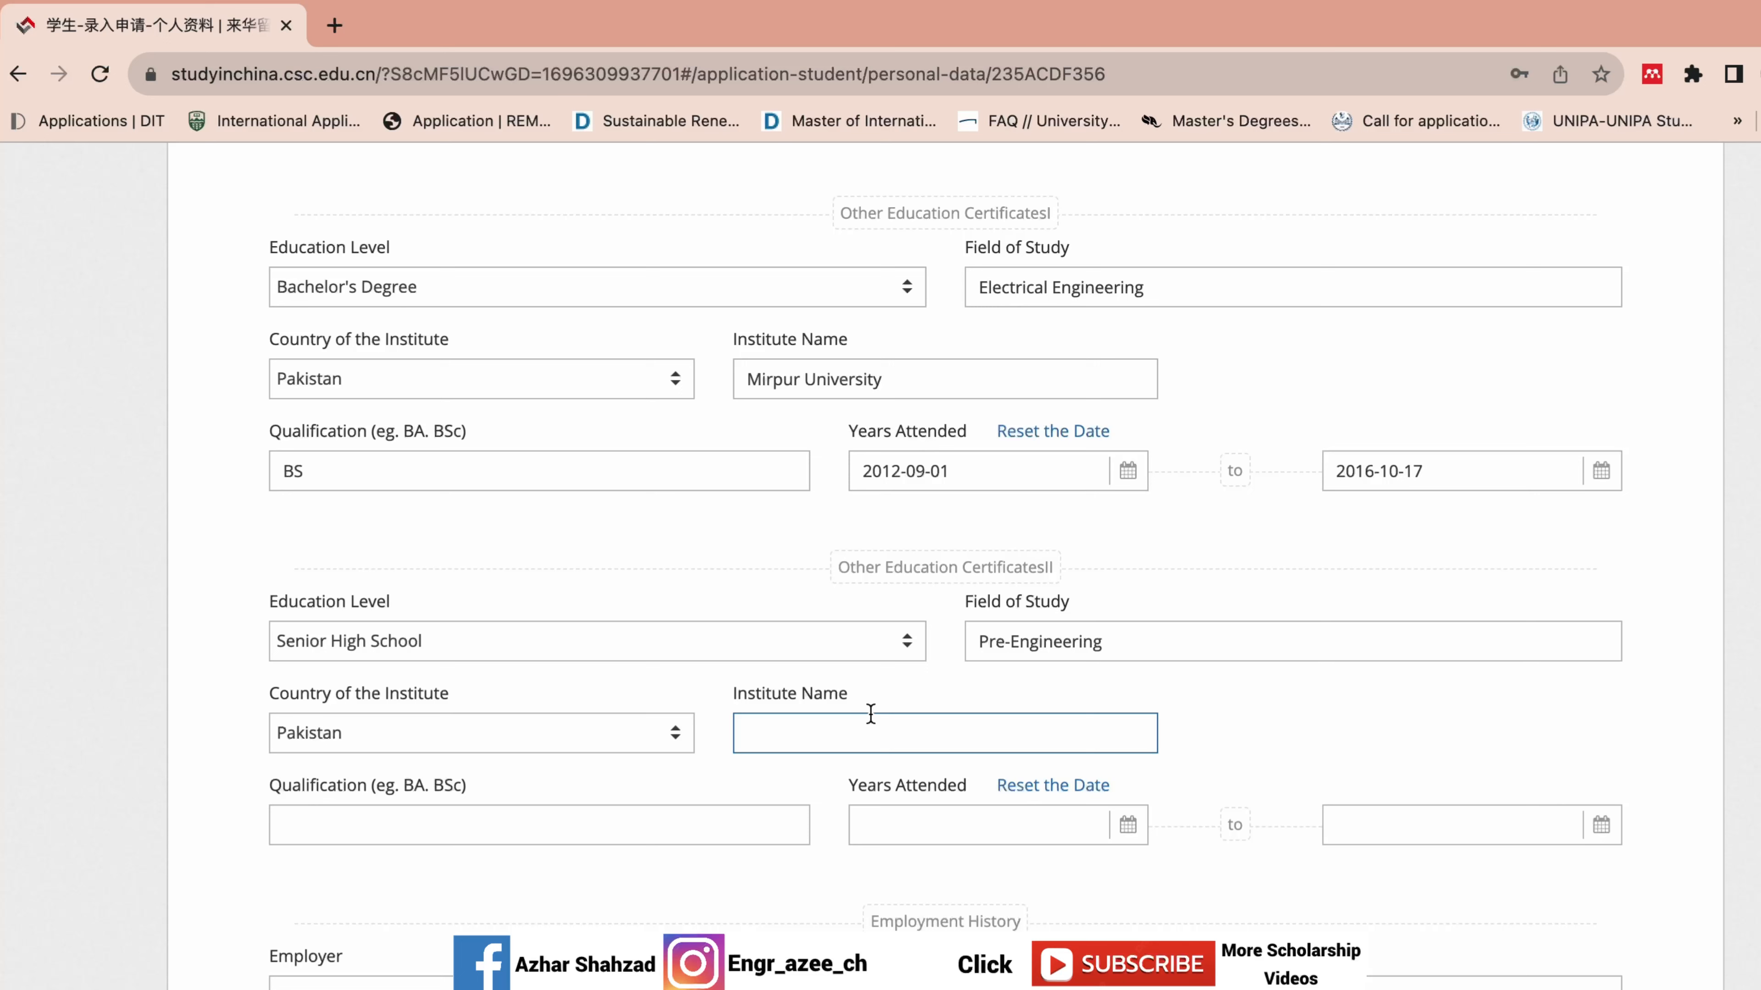
type("AJK Board")
left_click(375, 822)
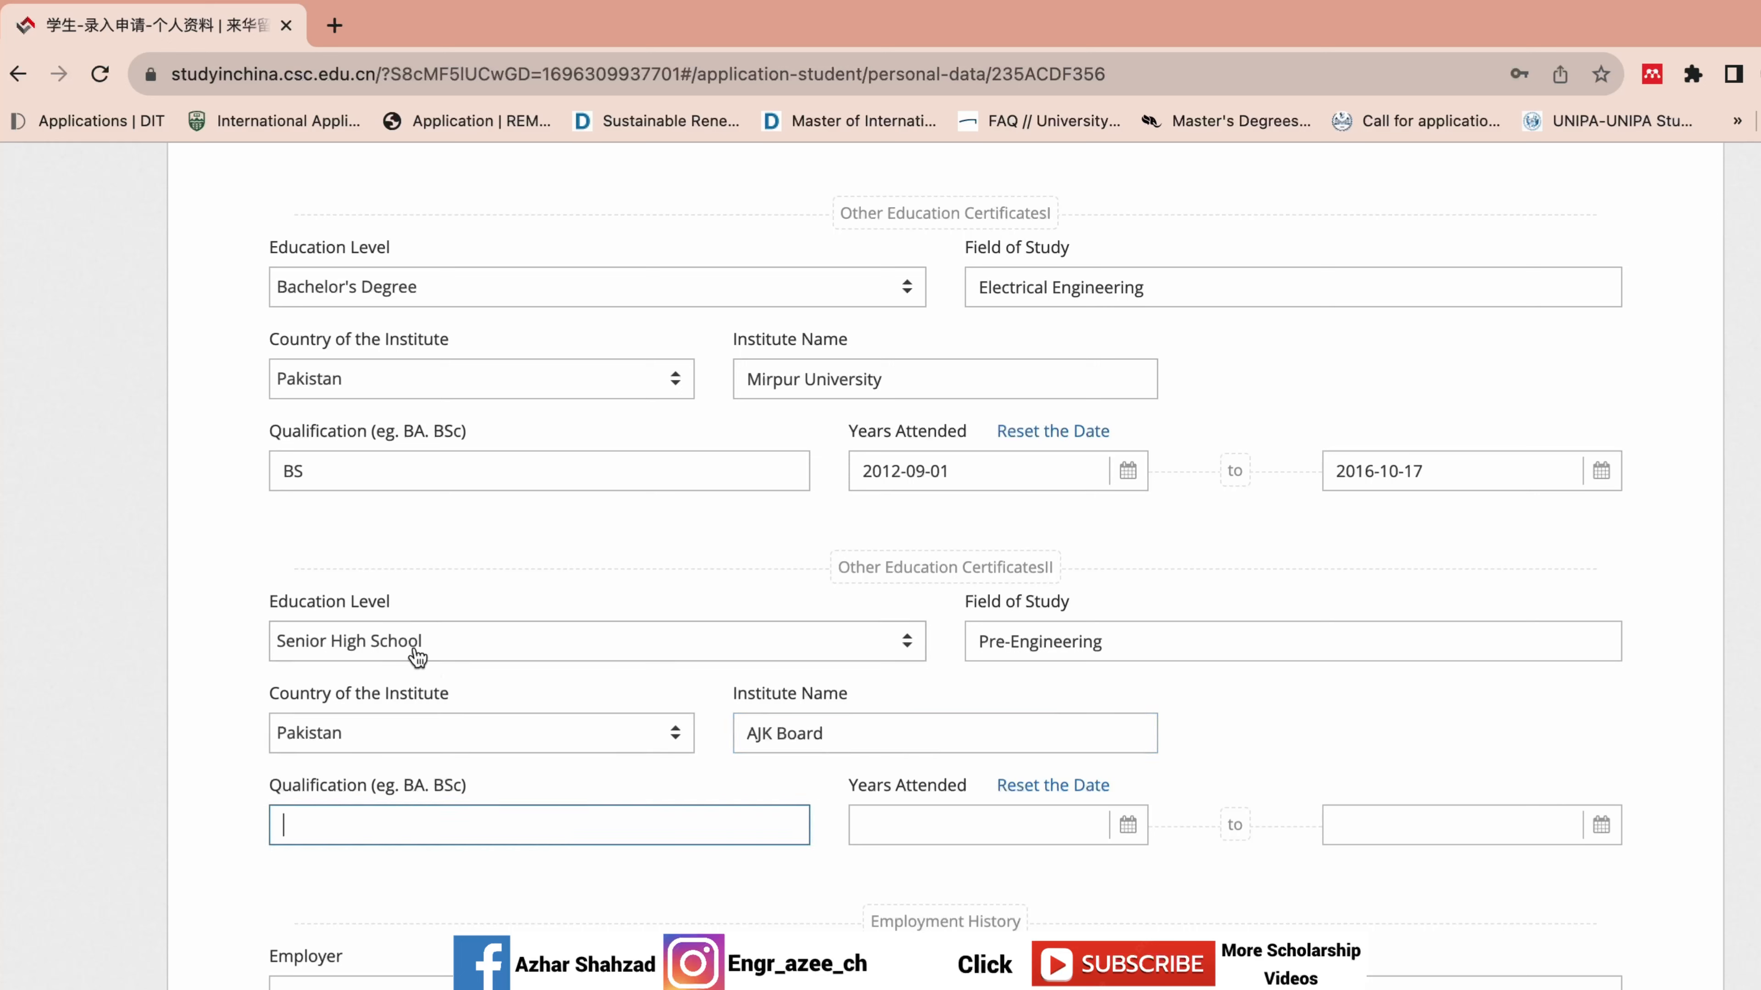
type("Seniior")
key("BackSpace")
key("BackSpace")
key("BackSpace")
key("BackSpace")
type("or High School")
Set the high school start date to 2010-09-01.
left_click(967, 831)
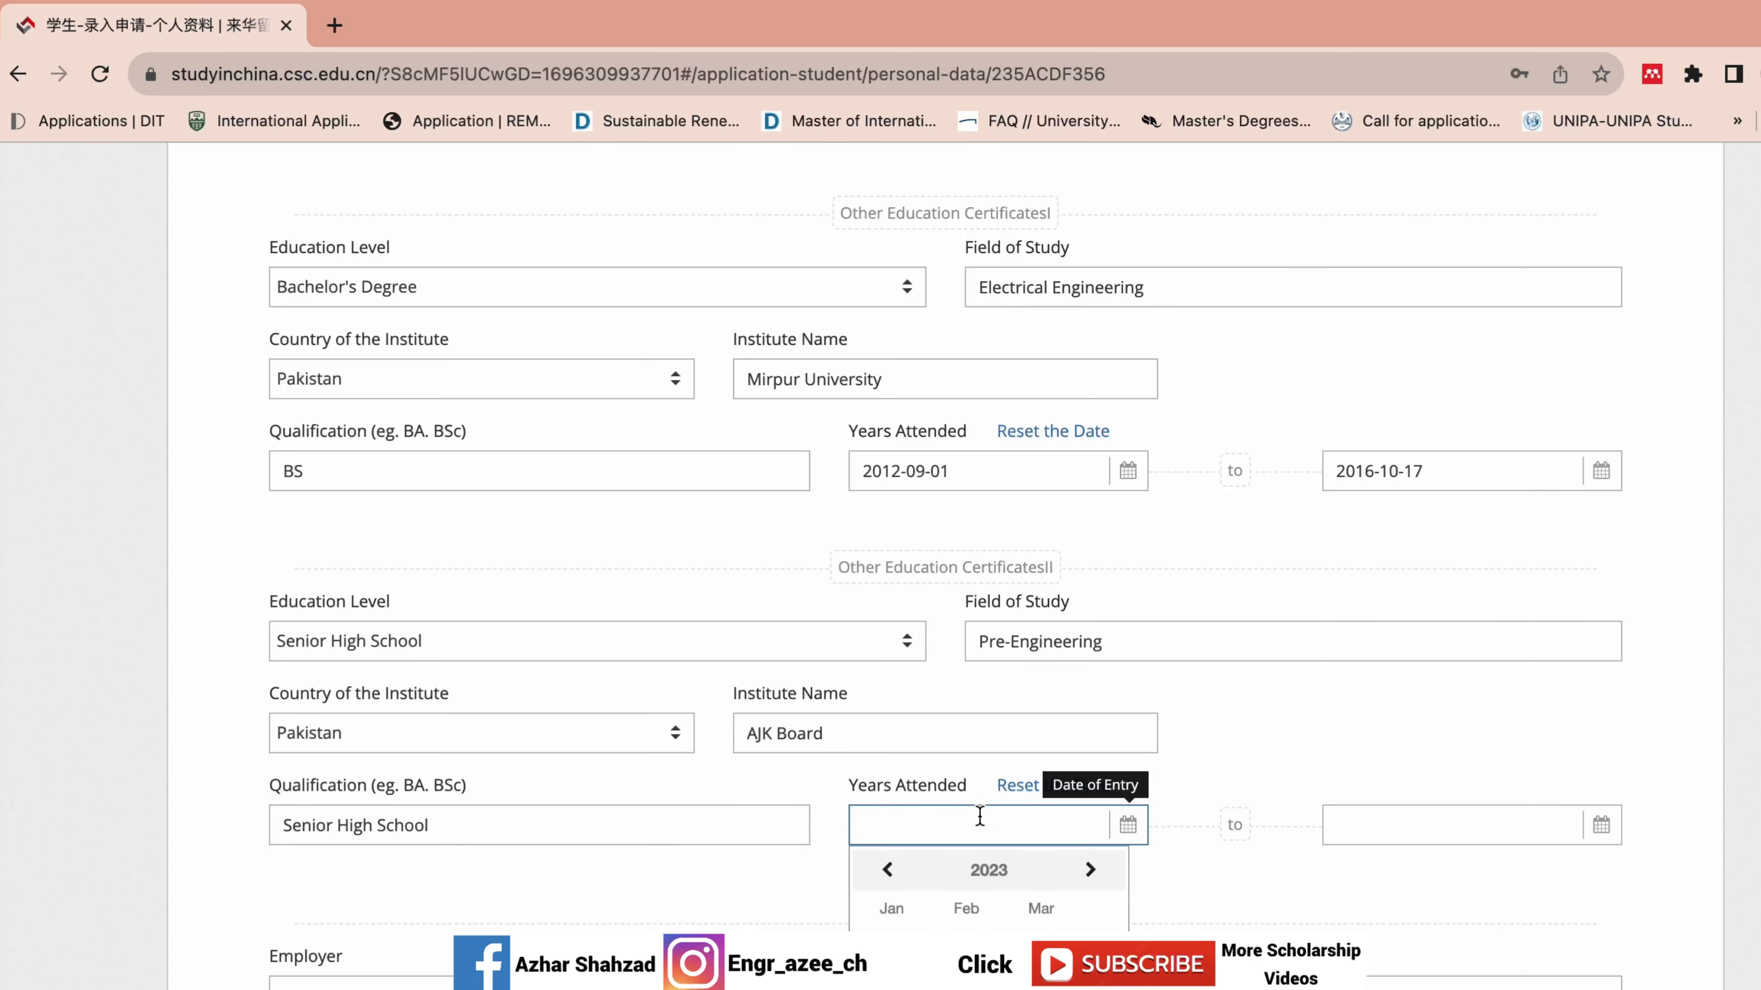
left_click(1012, 884)
left_click(889, 871)
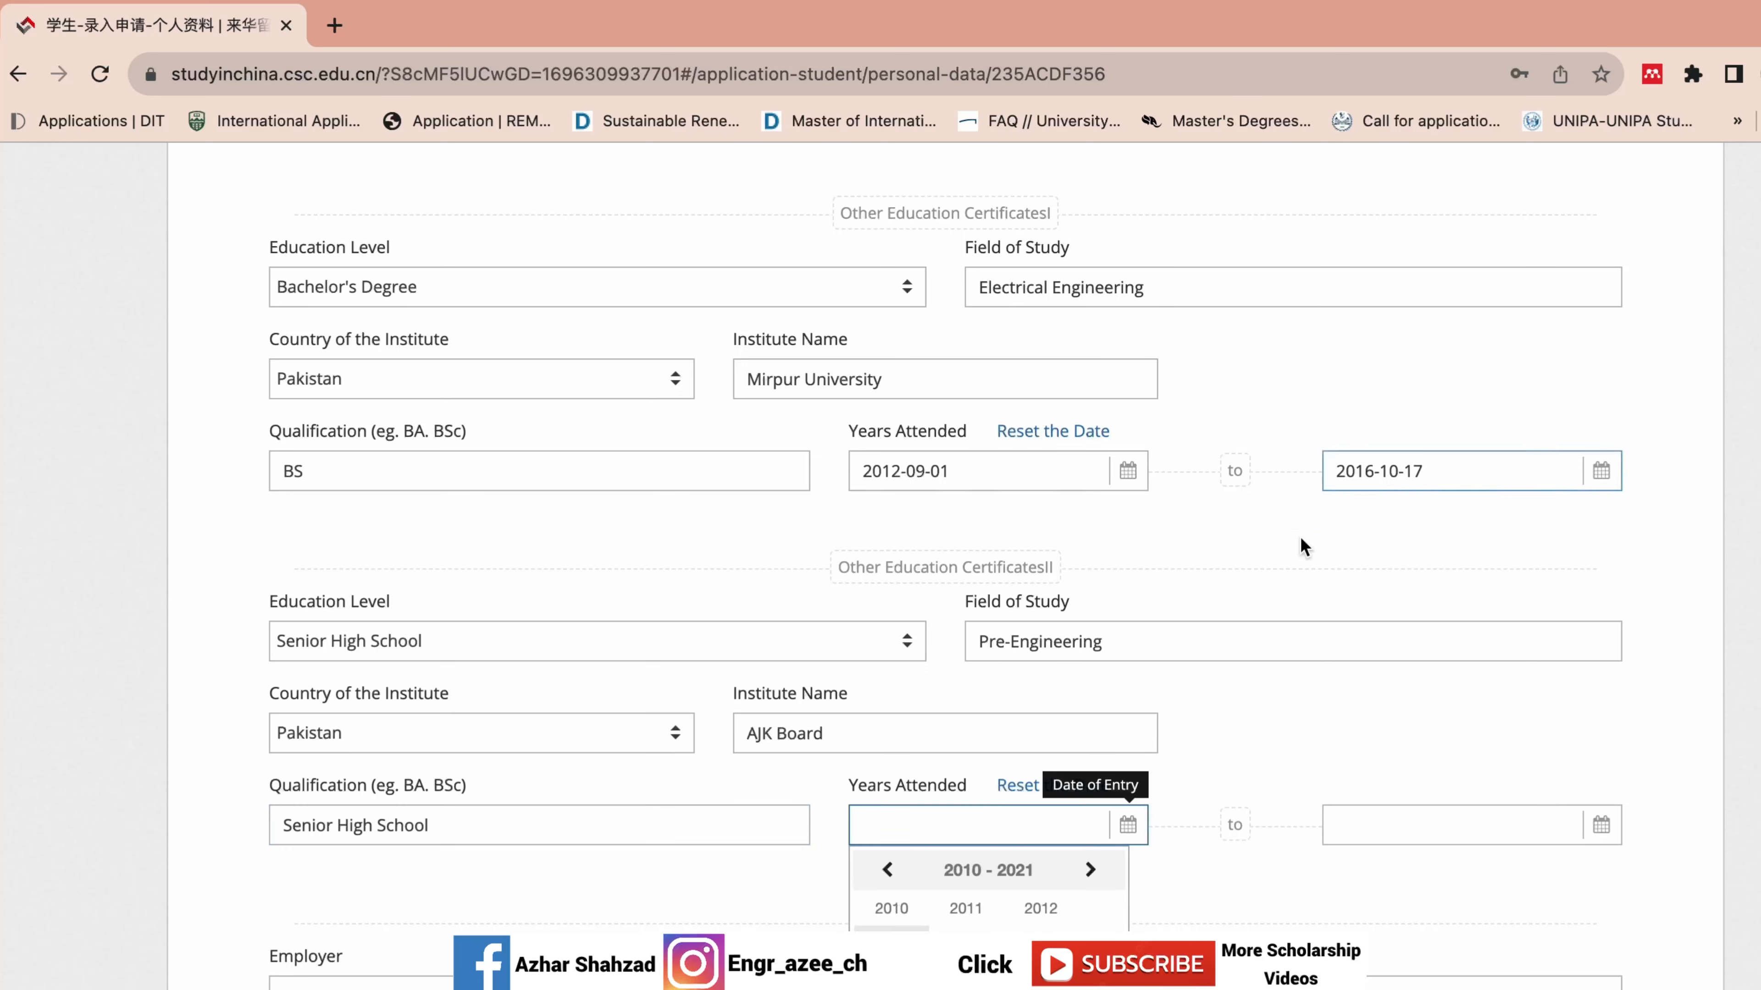
left_click(886, 880)
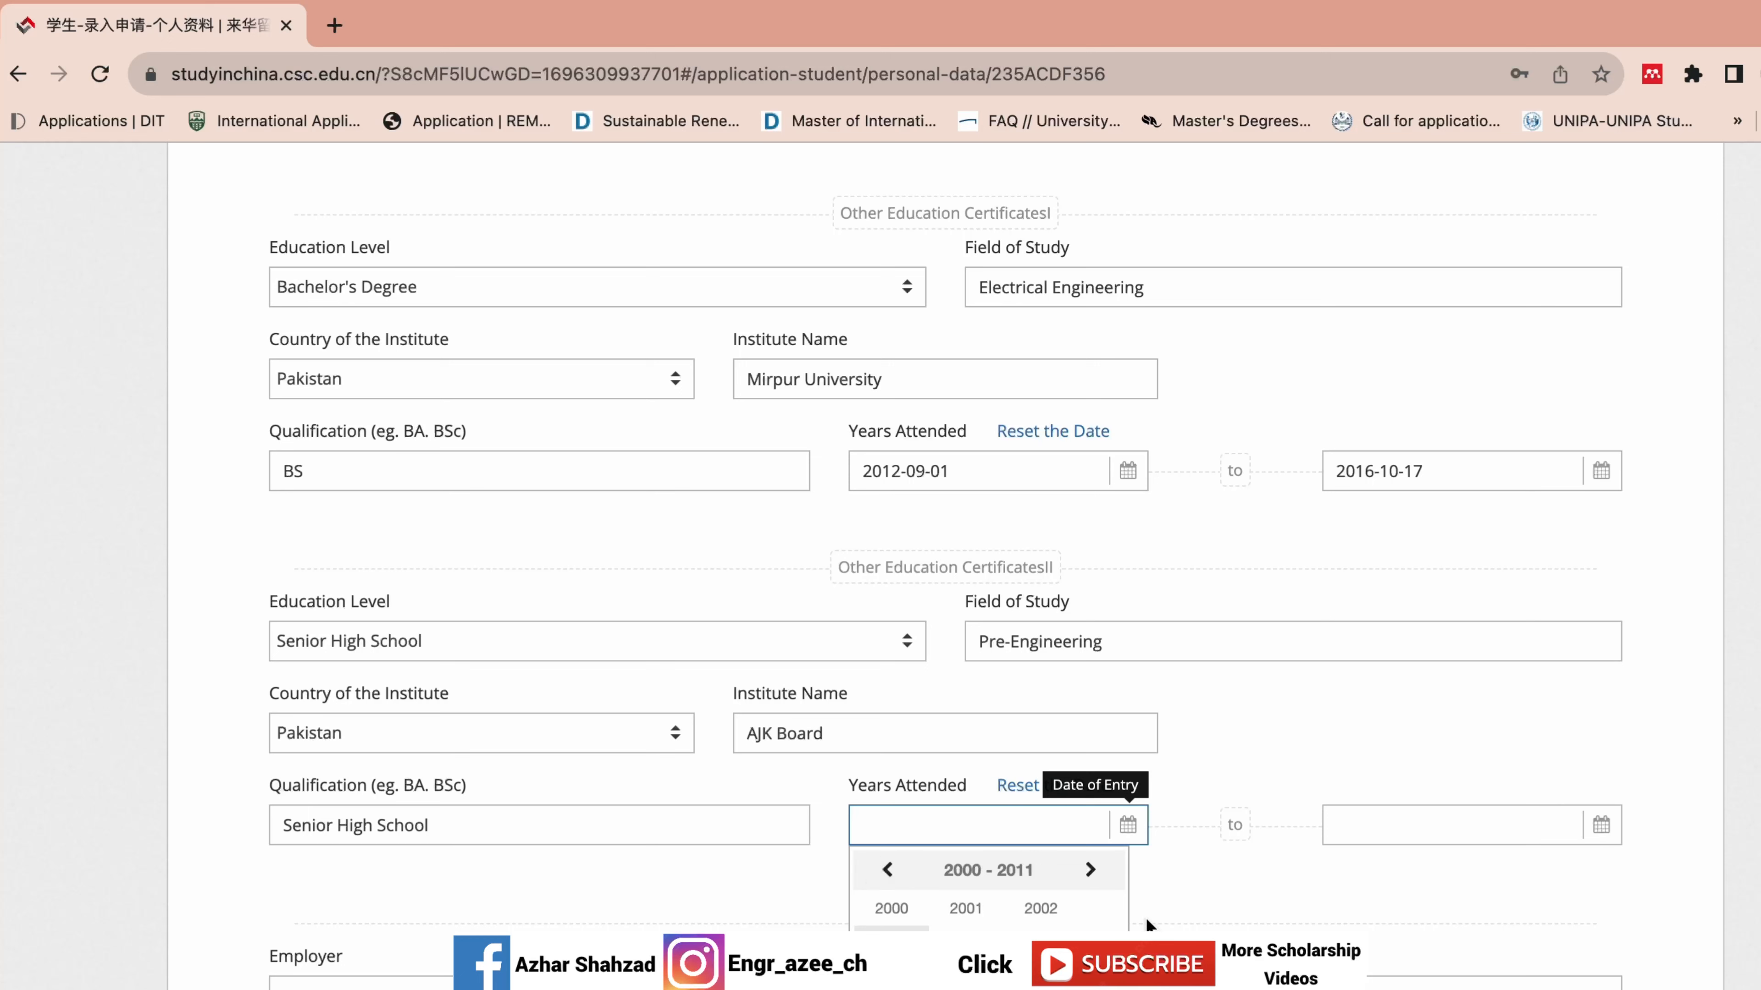
left_click(1041, 989)
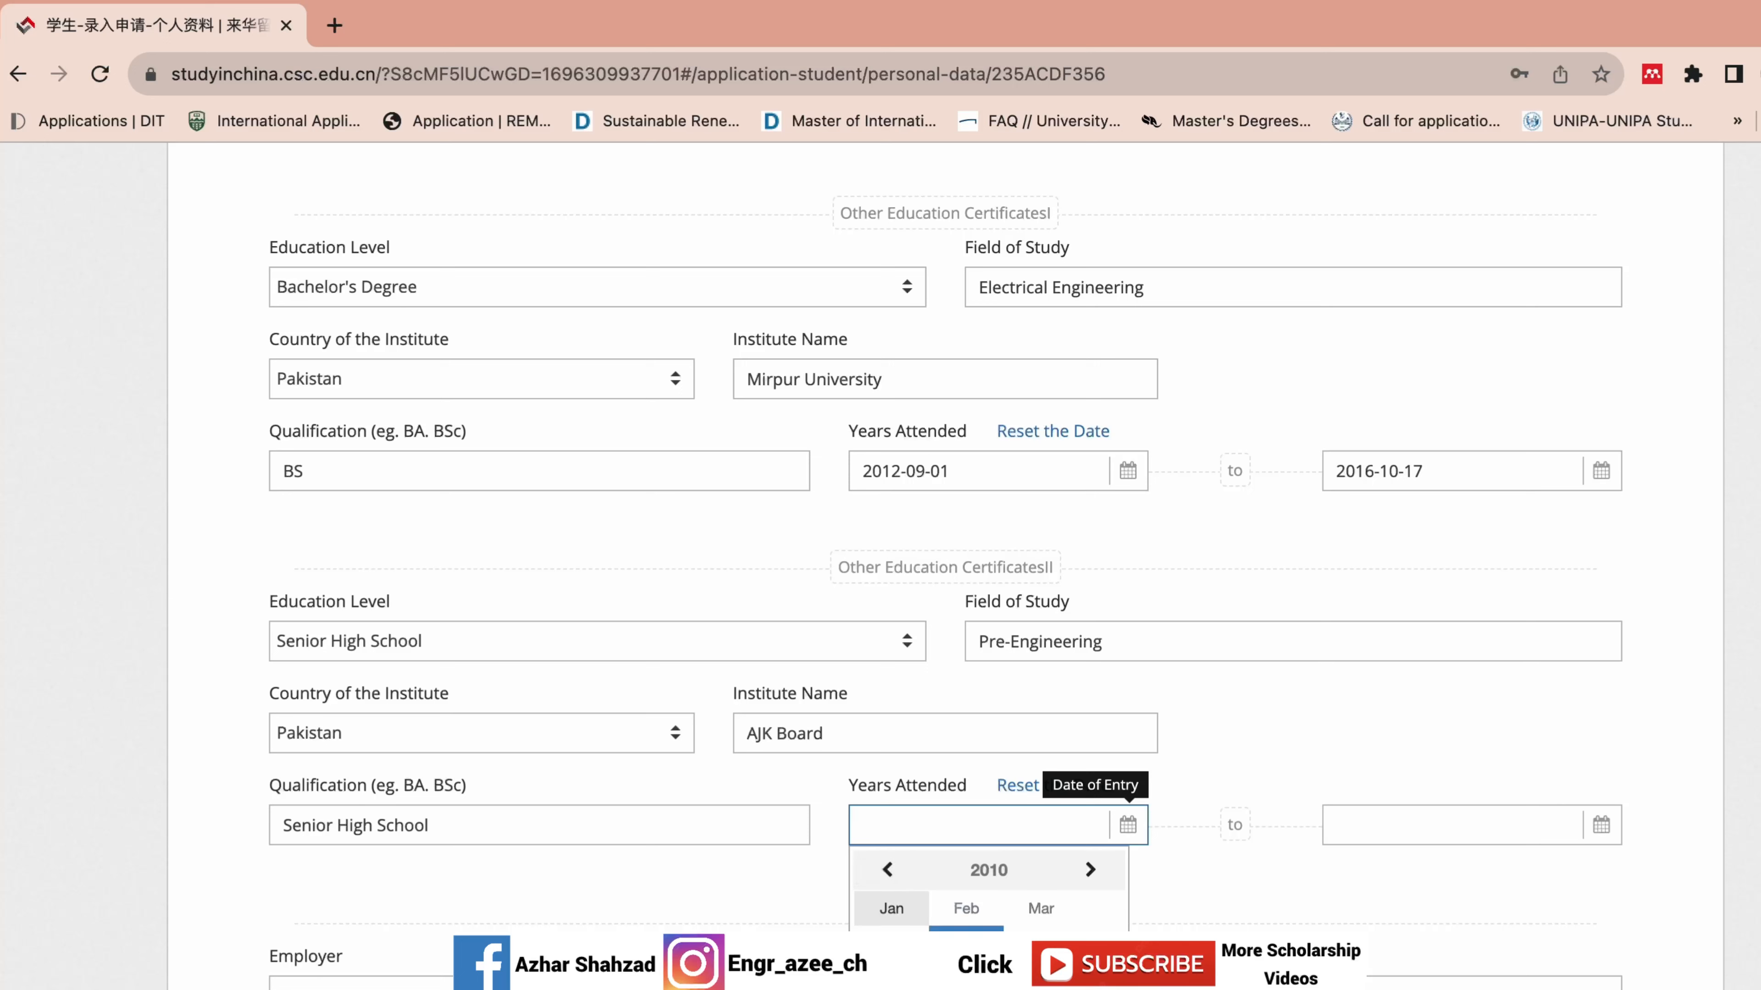
left_click(1041, 981)
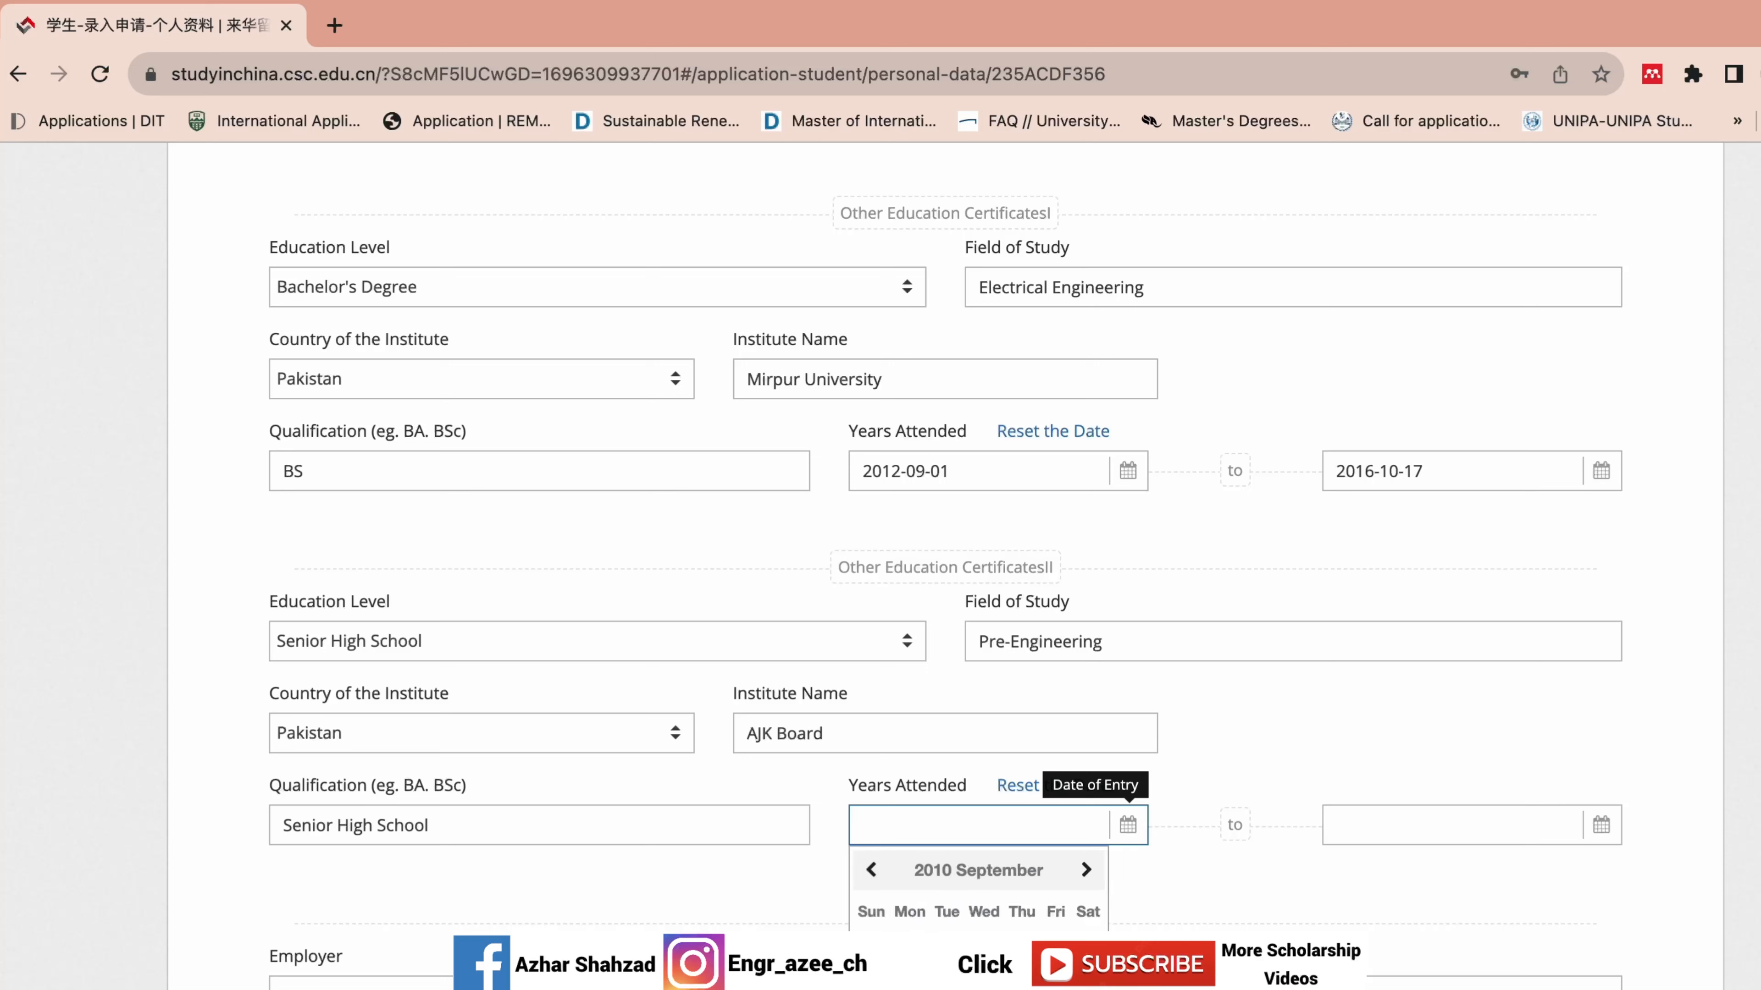
left_click(984, 948)
Set the high school completion date to 2012-09-01.
left_click(1338, 827)
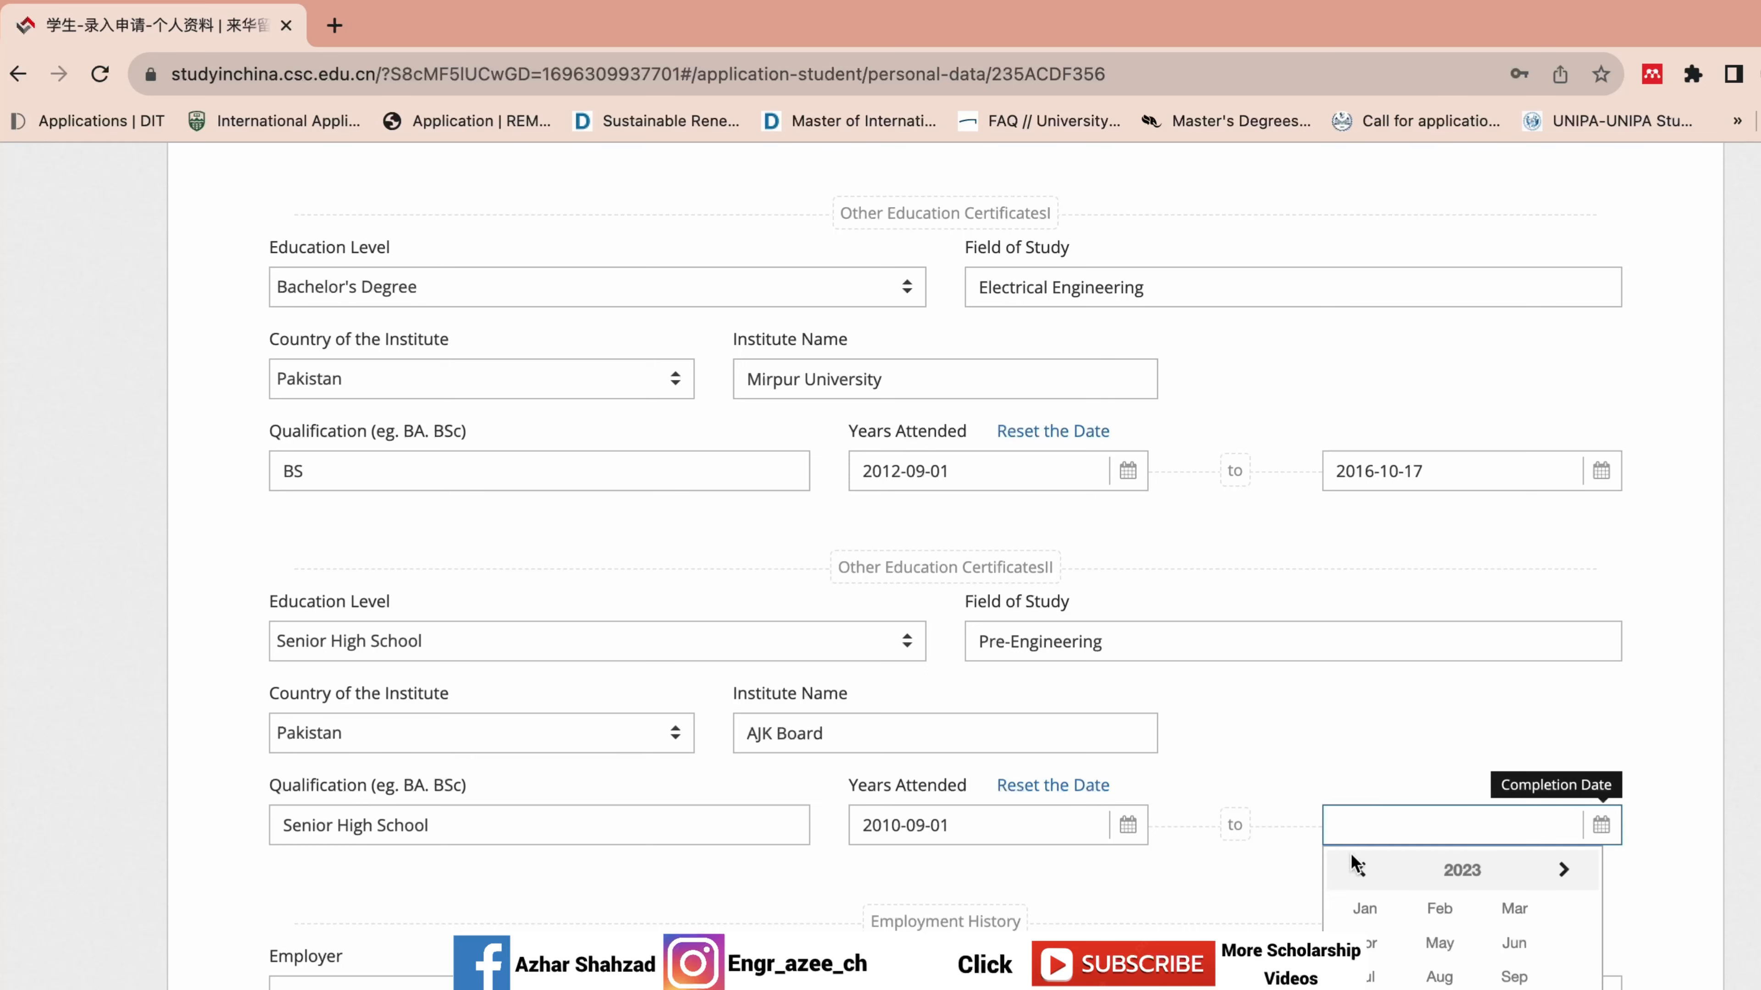
left_click(1461, 869)
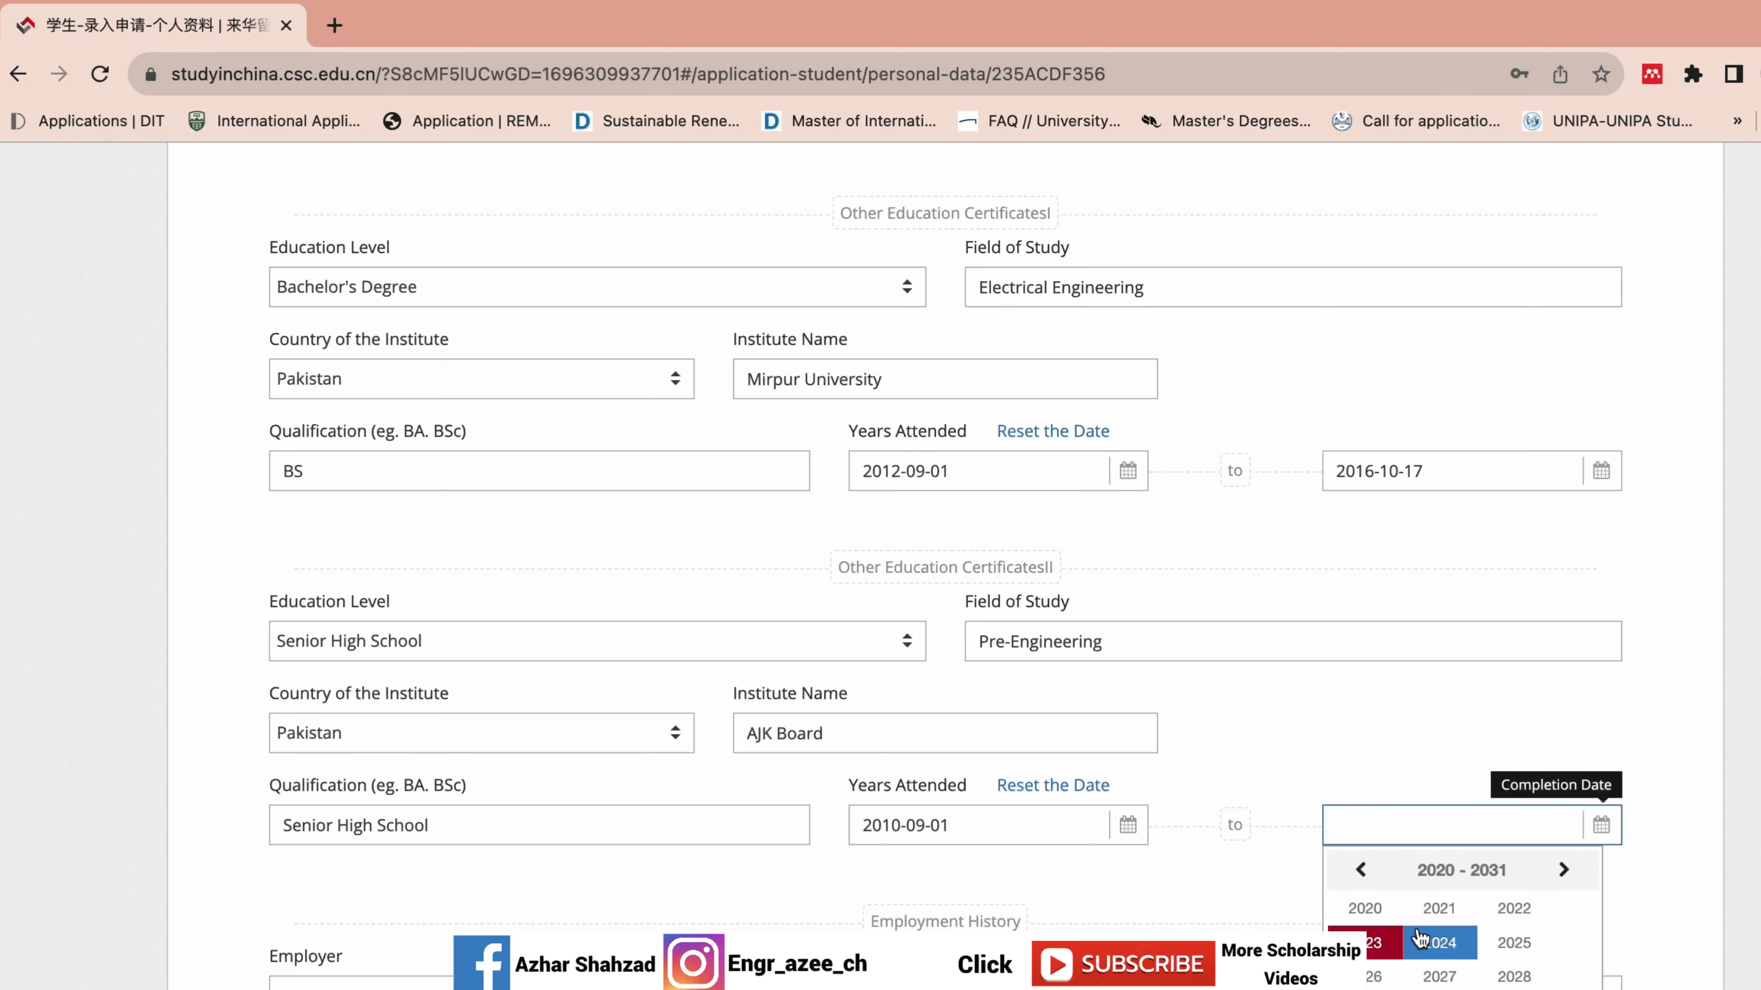
left_click(1361, 870)
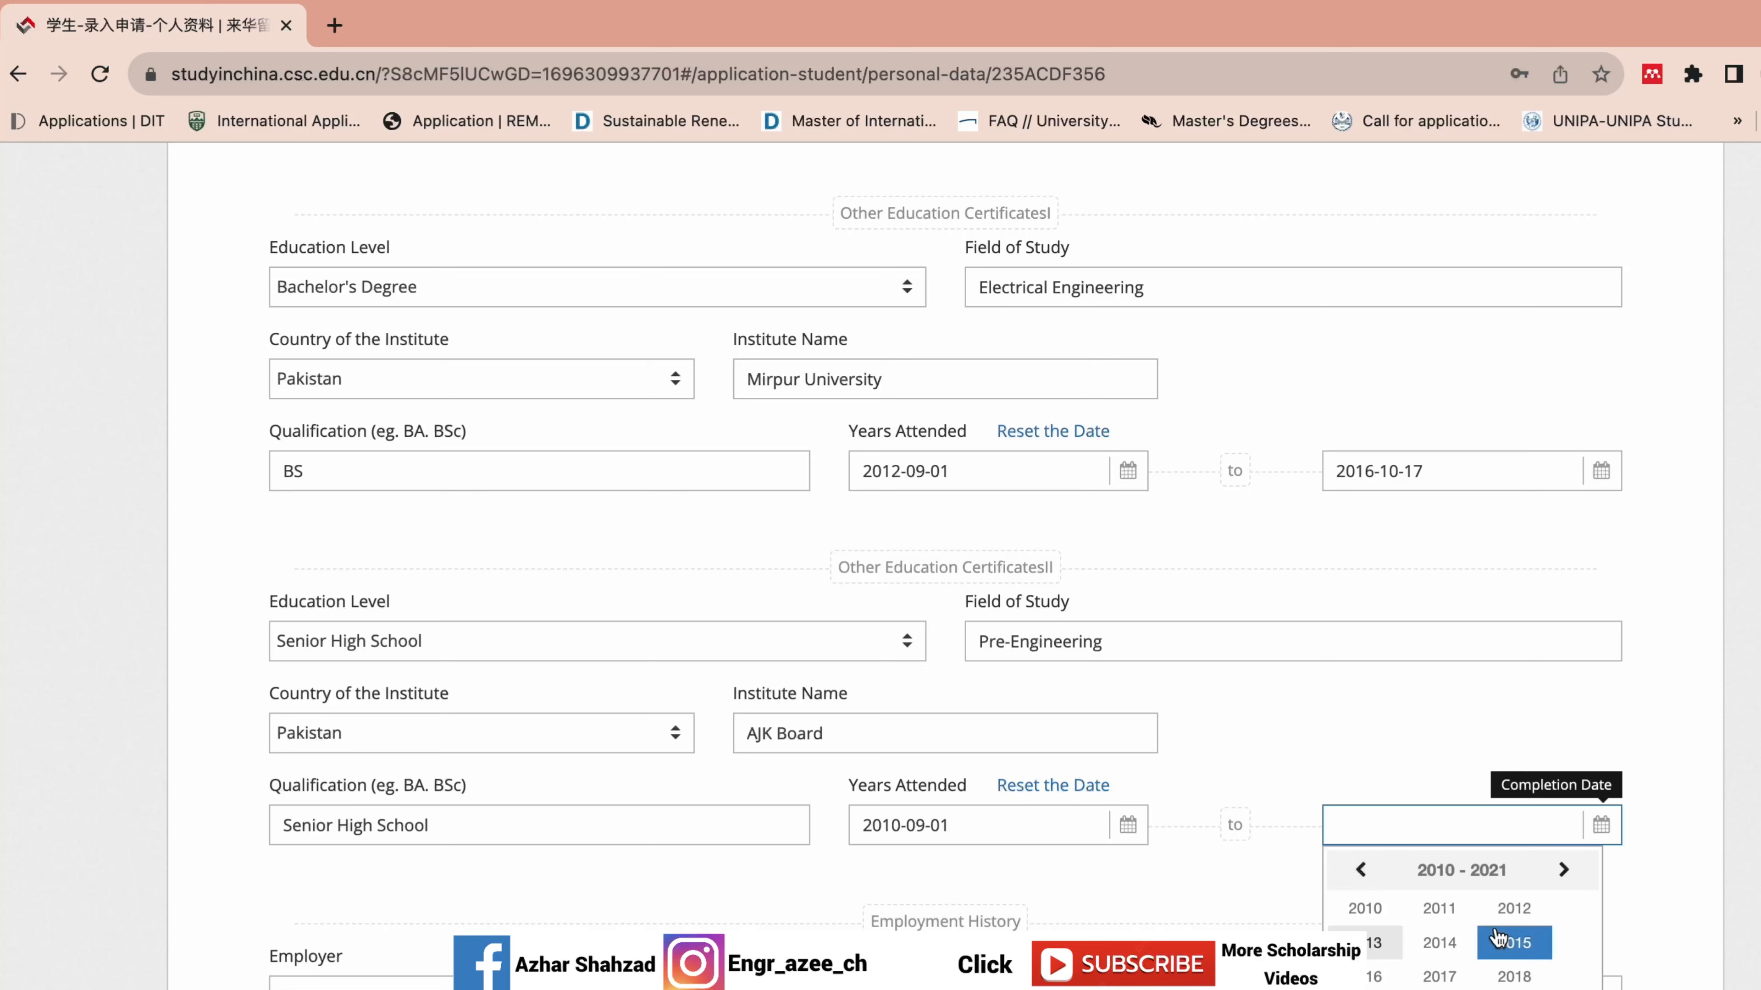
left_click(1513, 908)
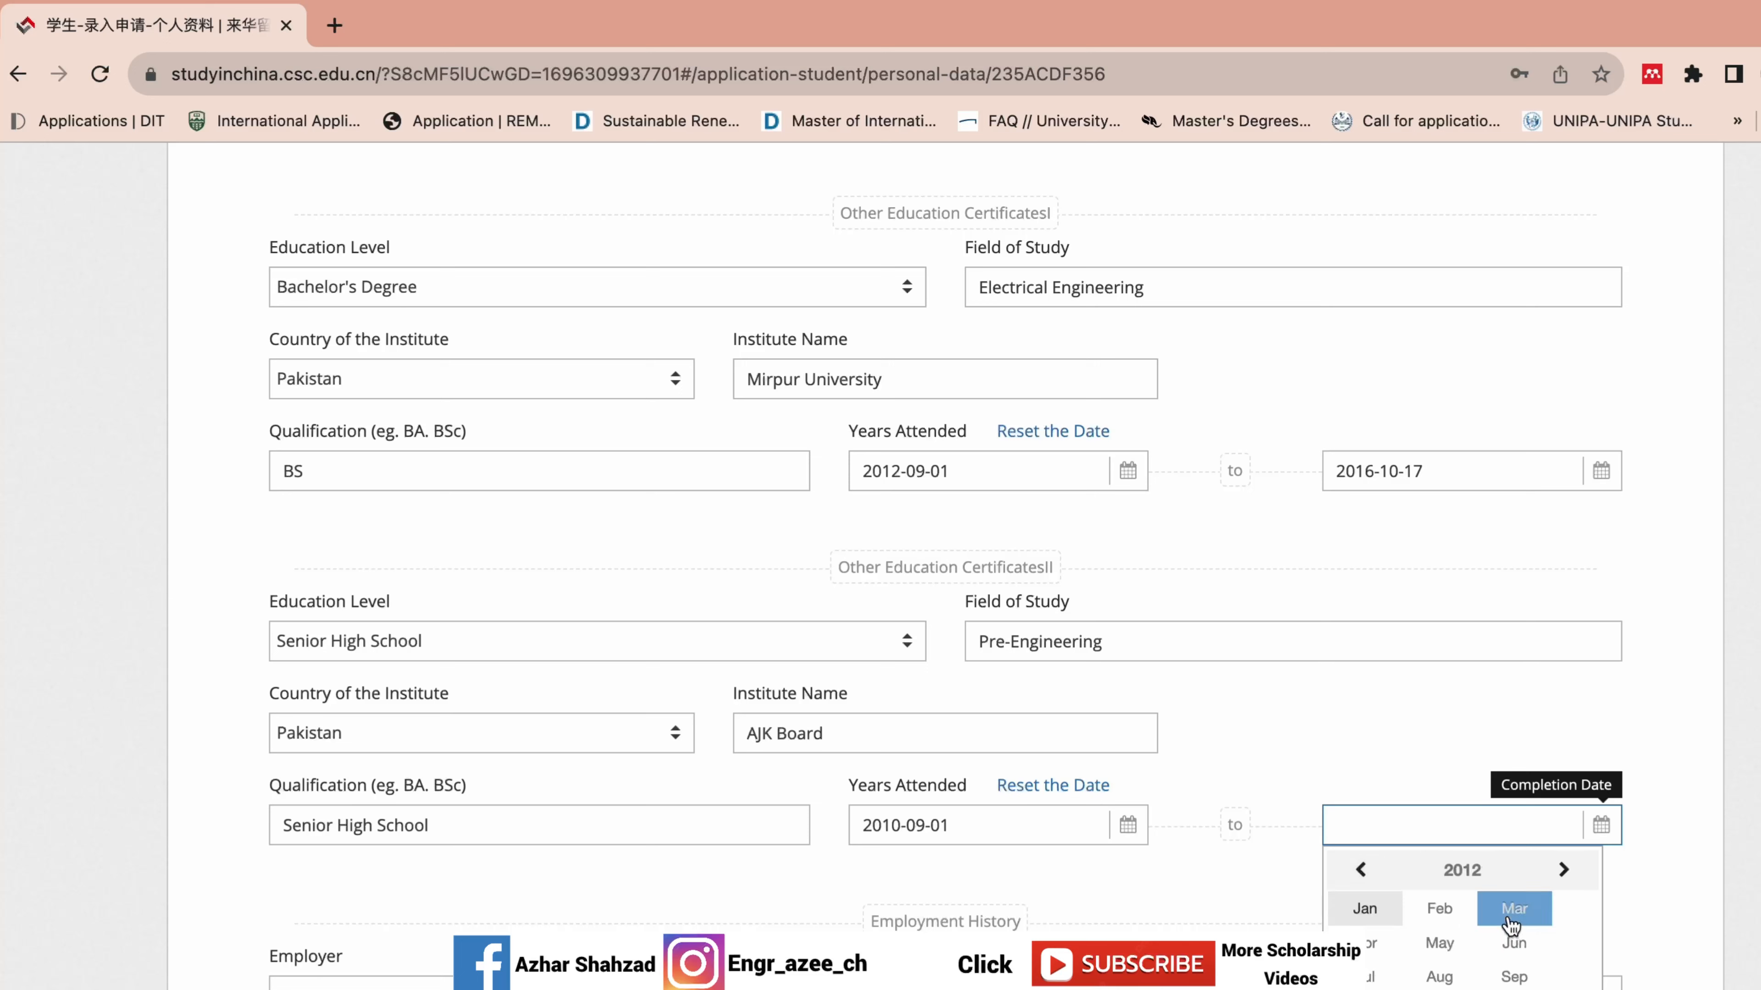
left_click(1484, 978)
left_click(1562, 951)
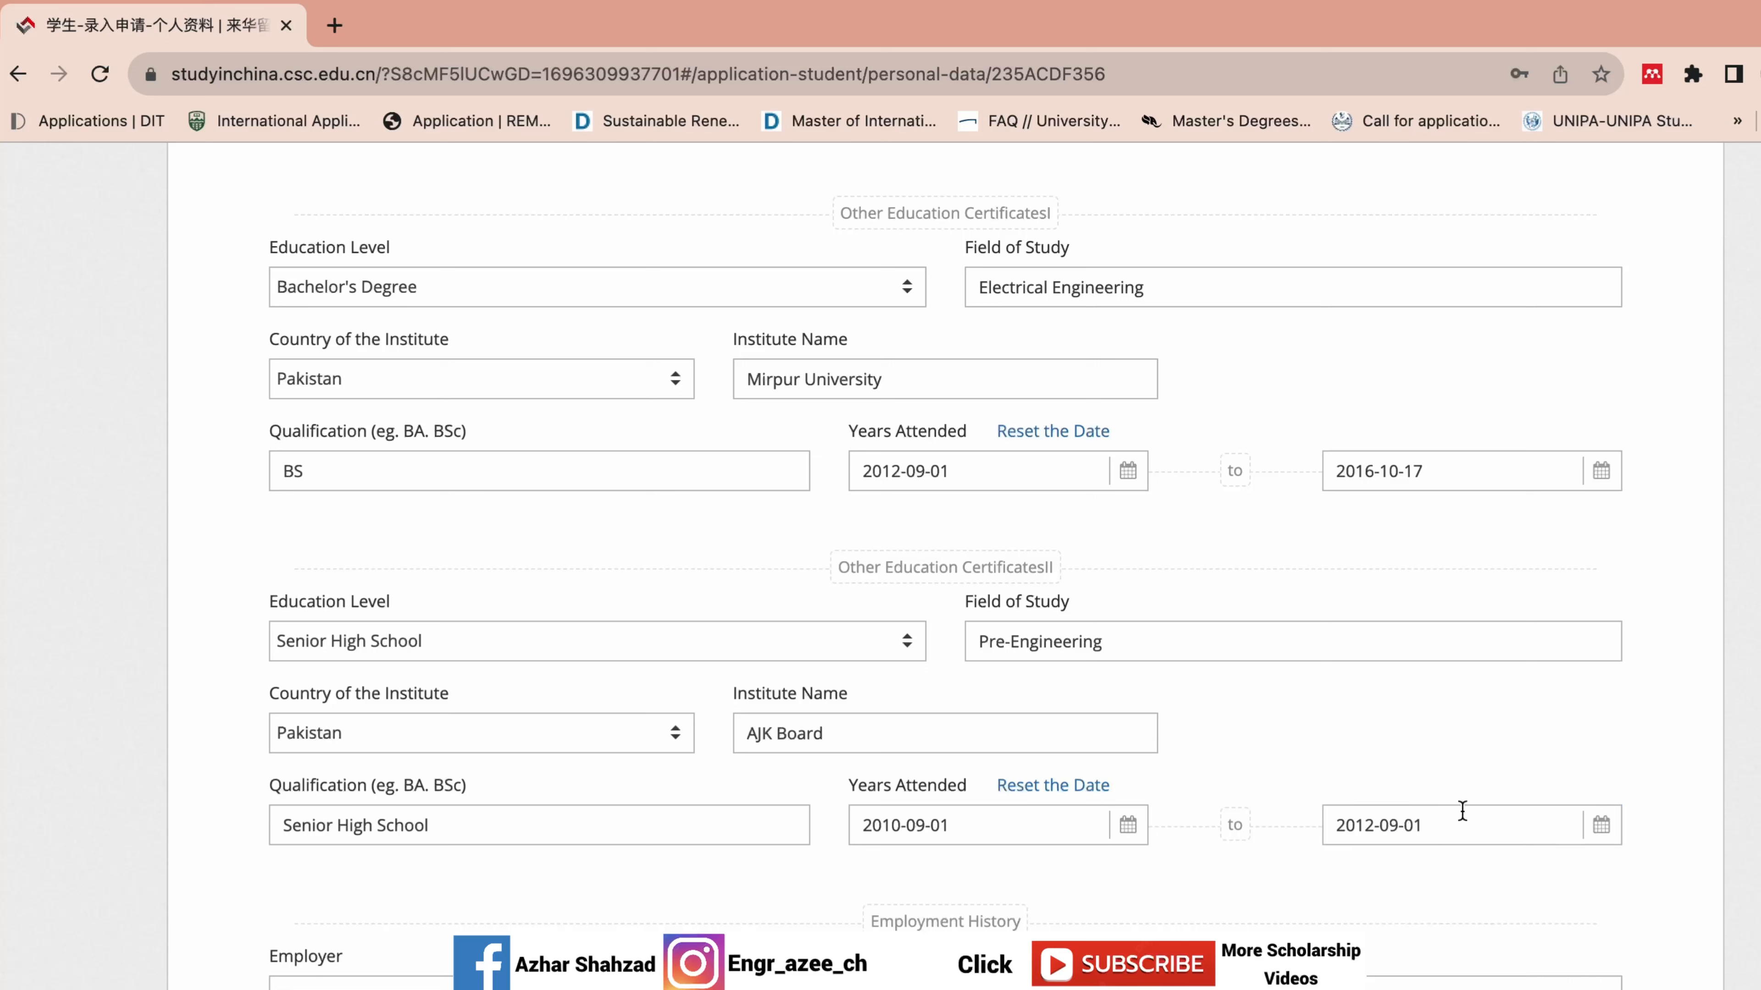
Enter employer 'PTCL Comapny', work engaged N/A and title Trainee Engineer.
scroll(781, 764, "down", 5)
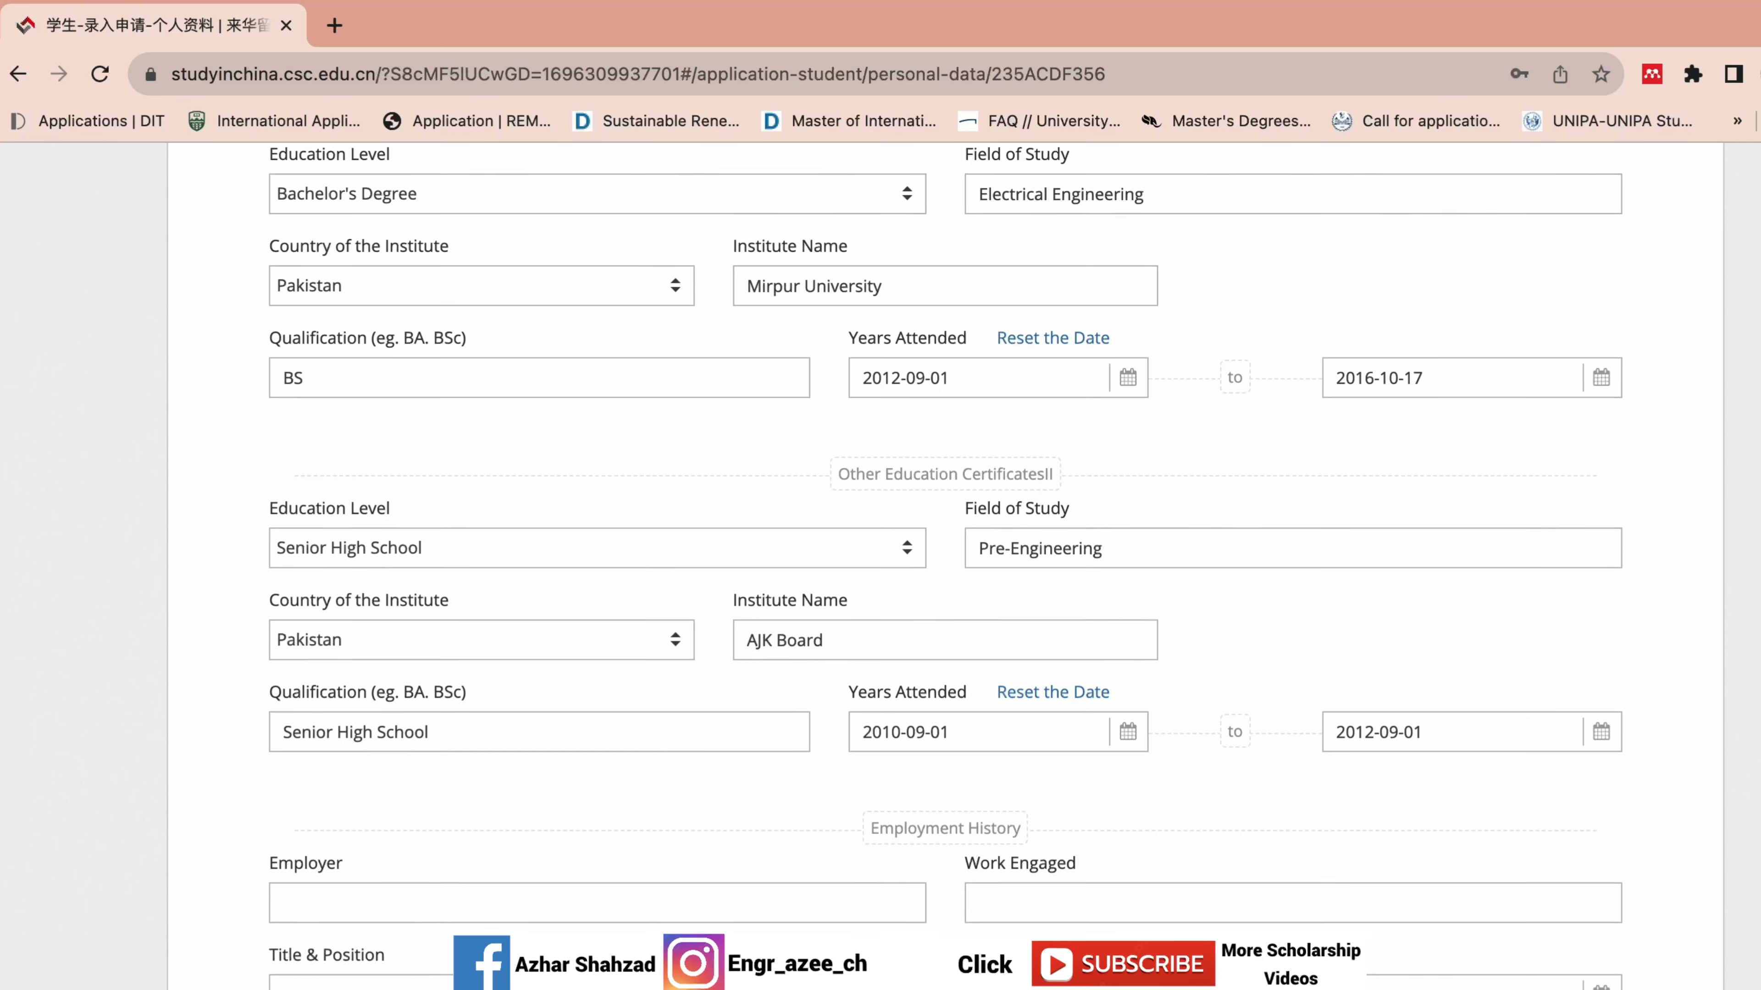
left_click(744, 731)
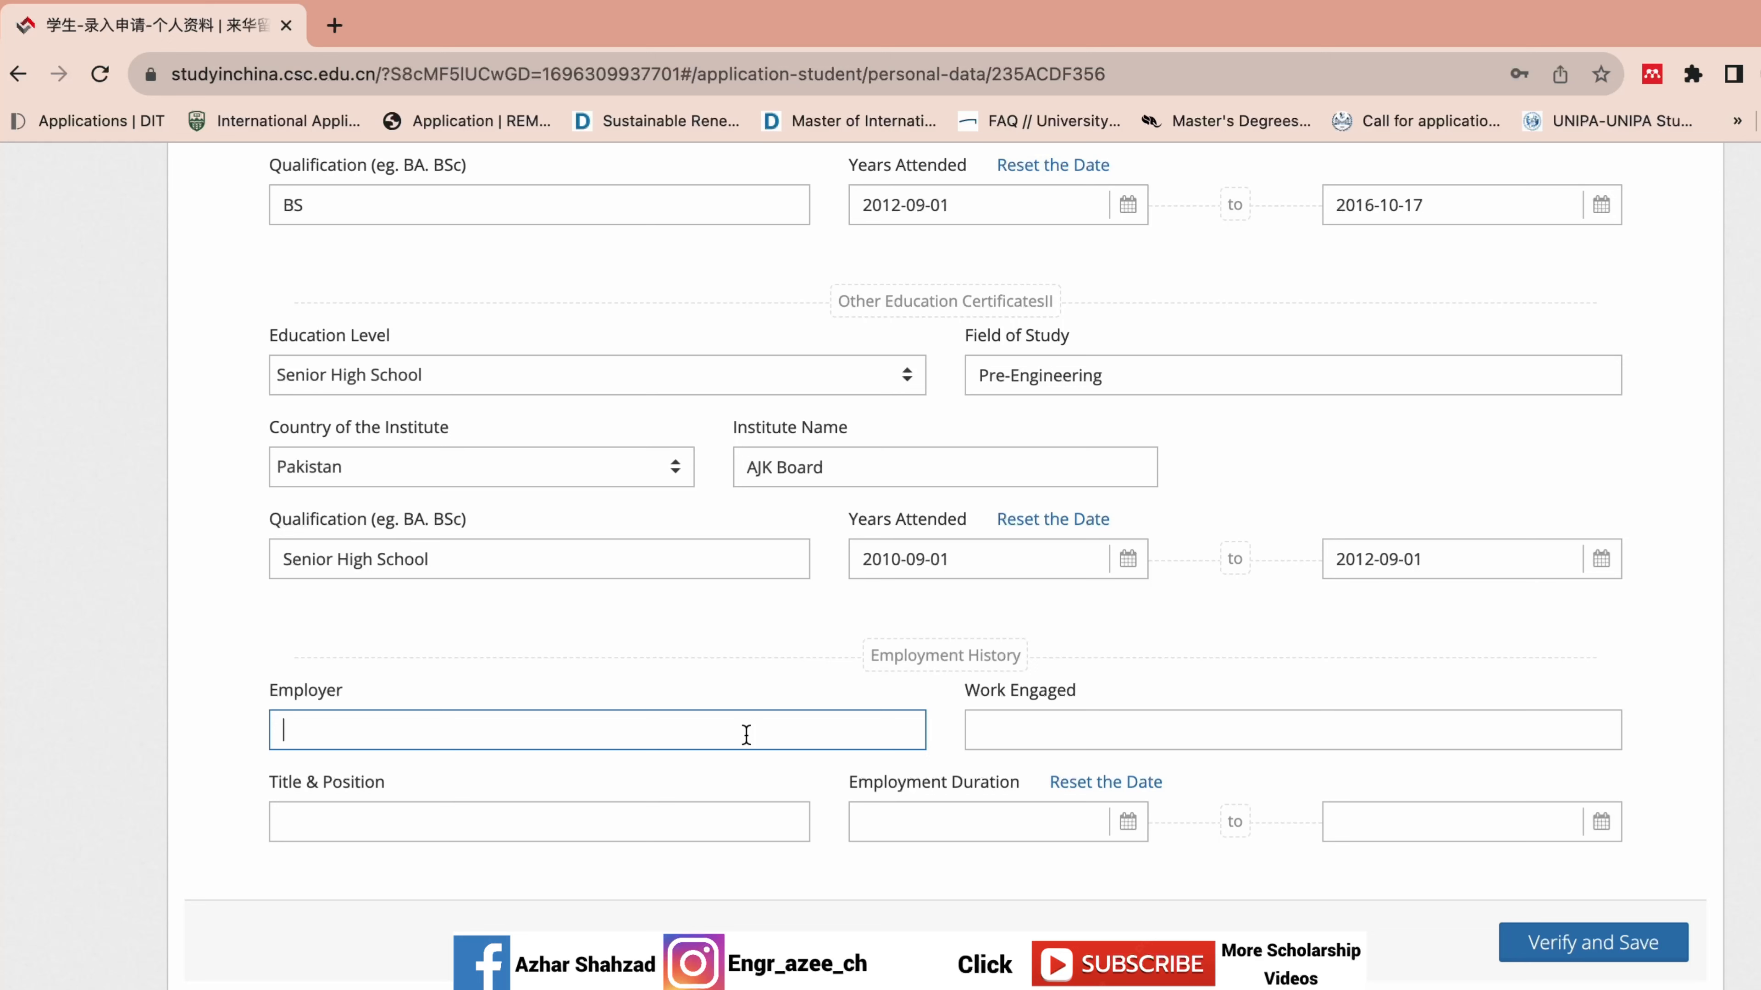
type("PTCL Comapny")
left_click(1202, 733)
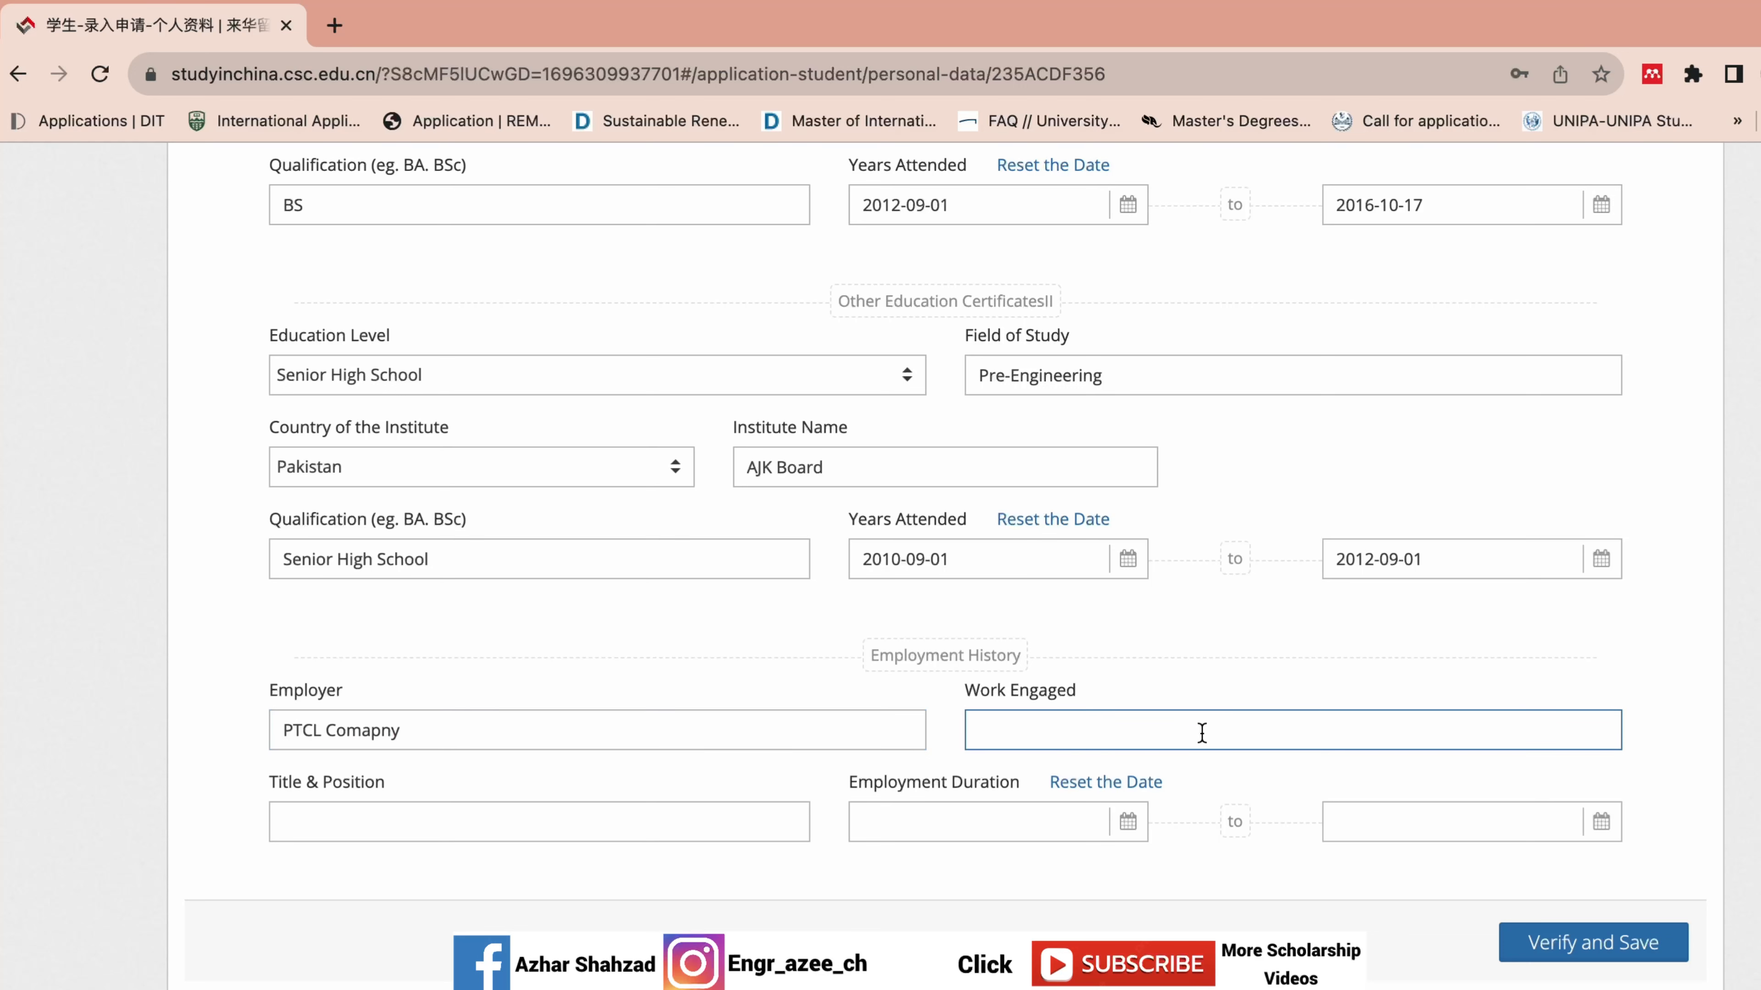
type("N")
type("?A")
key("BackSpace")
key("BackSpace")
left_click(401, 813)
type("Trai")
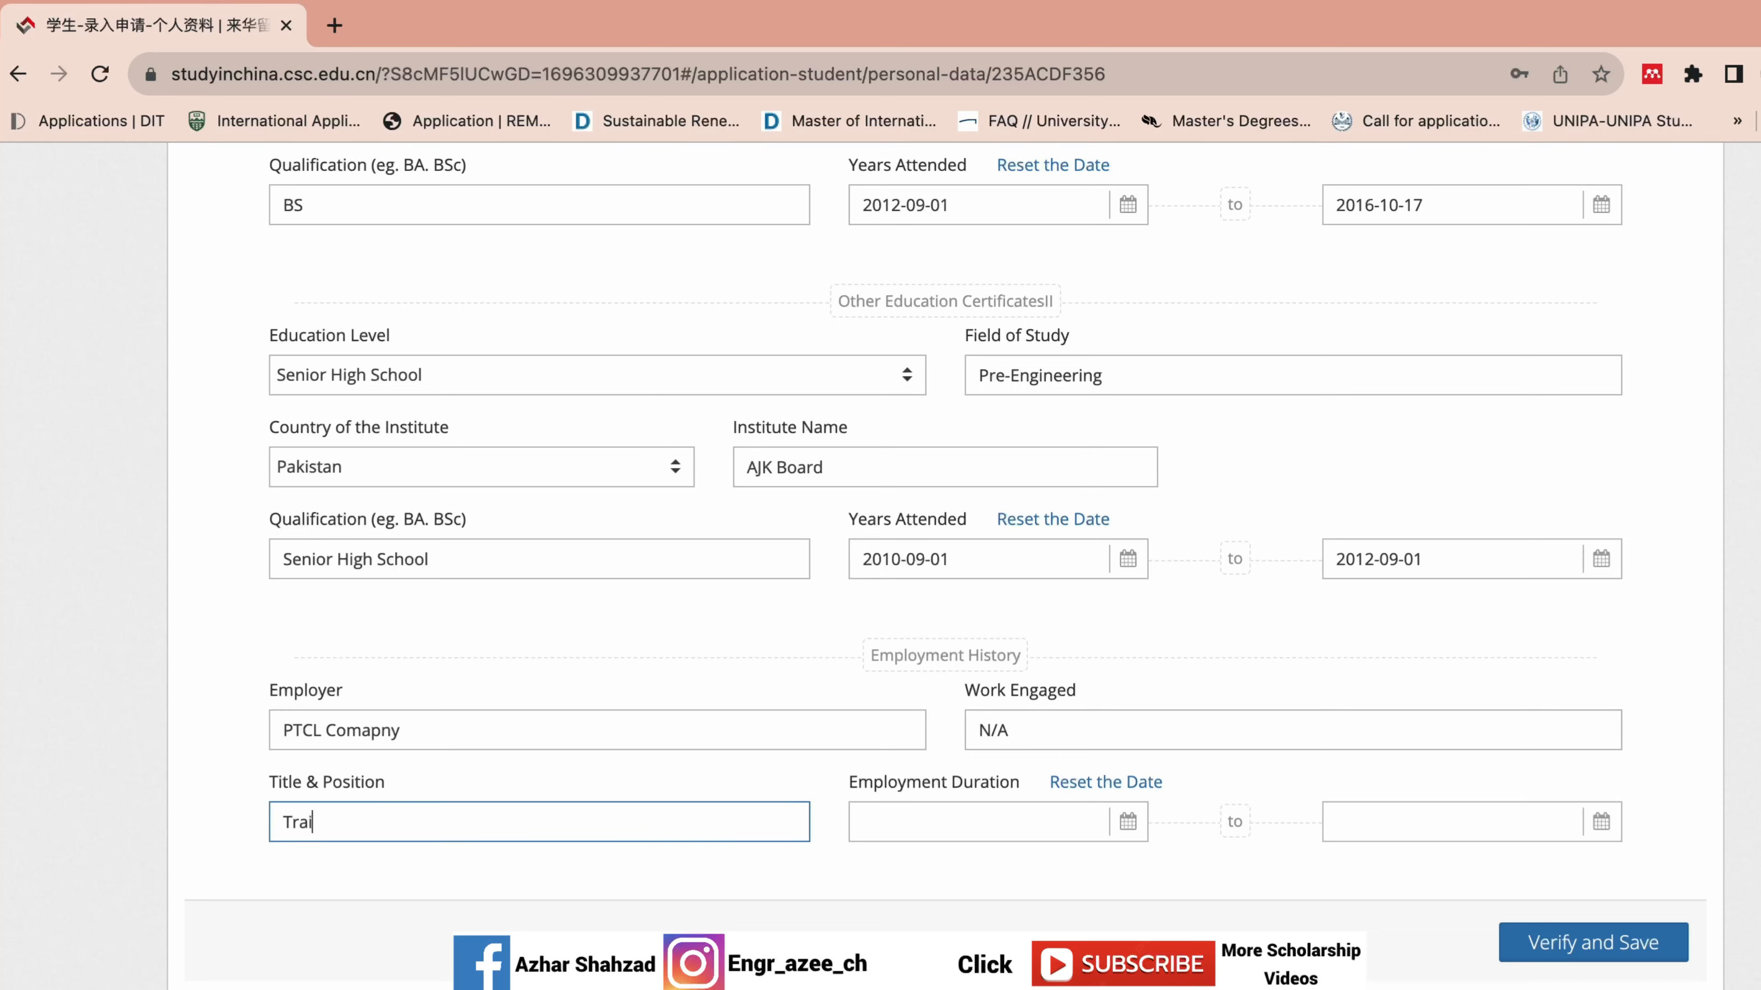
type("nee Engineer")
Set the employment start date to 2016-10-01.
left_click(927, 825)
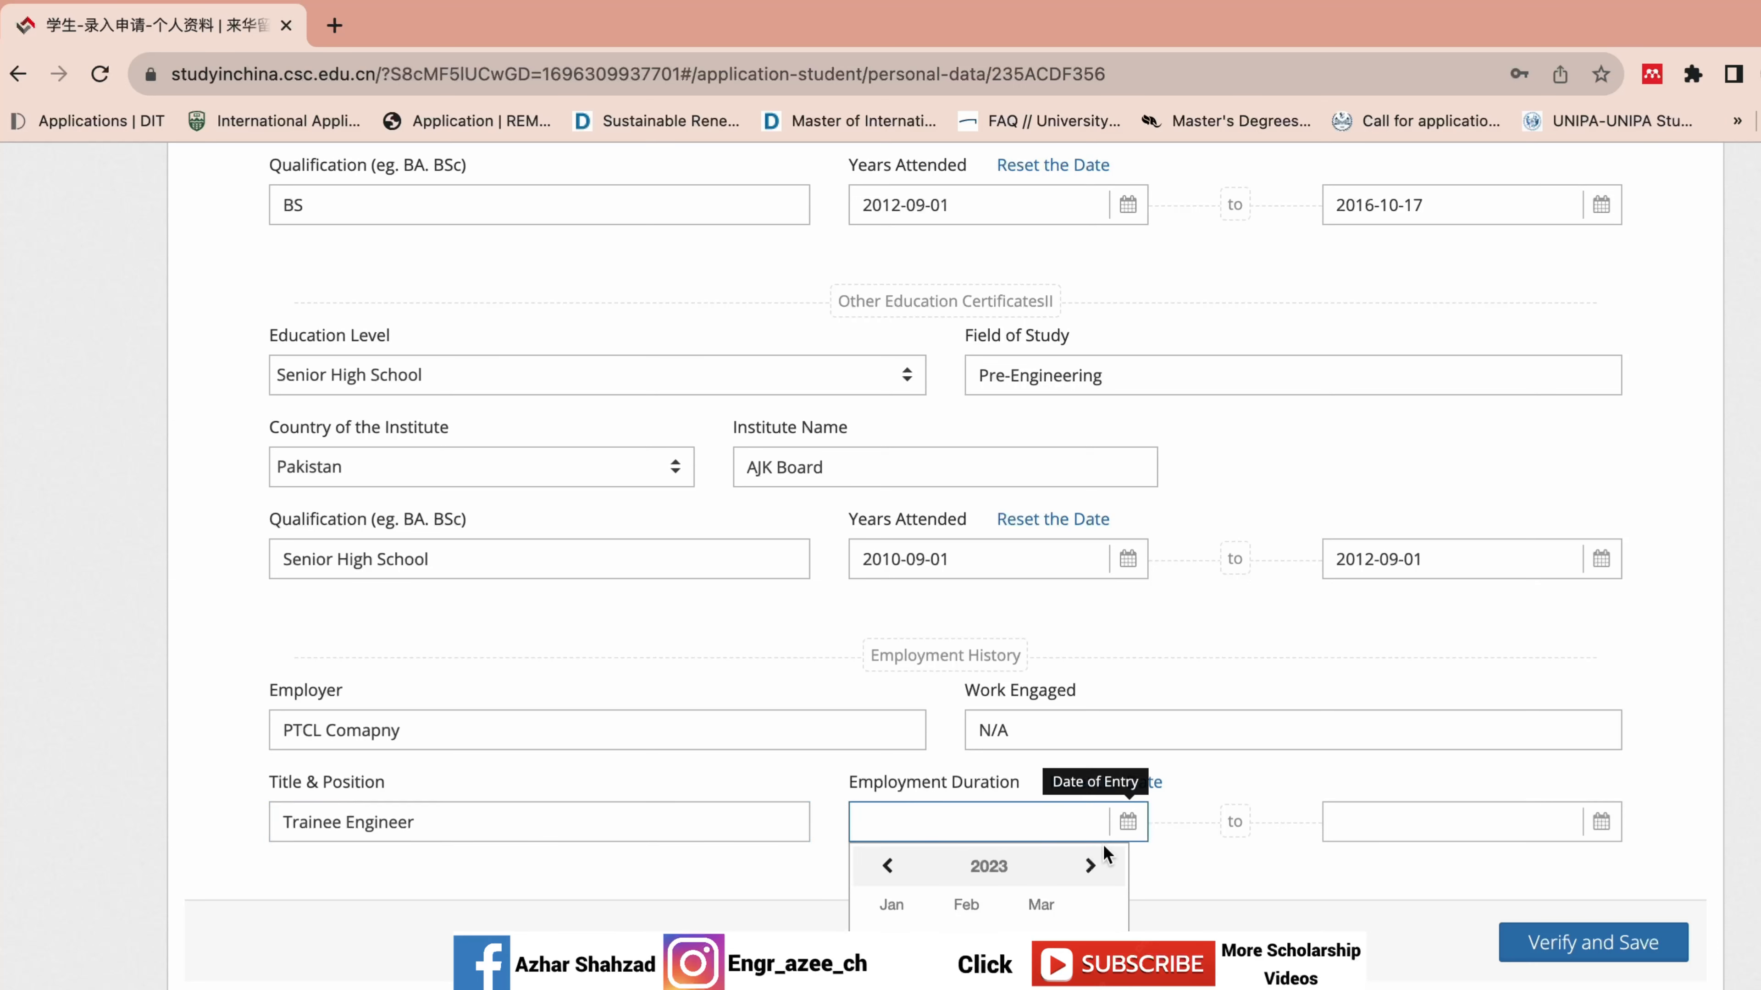
left_click(948, 869)
left_click(889, 866)
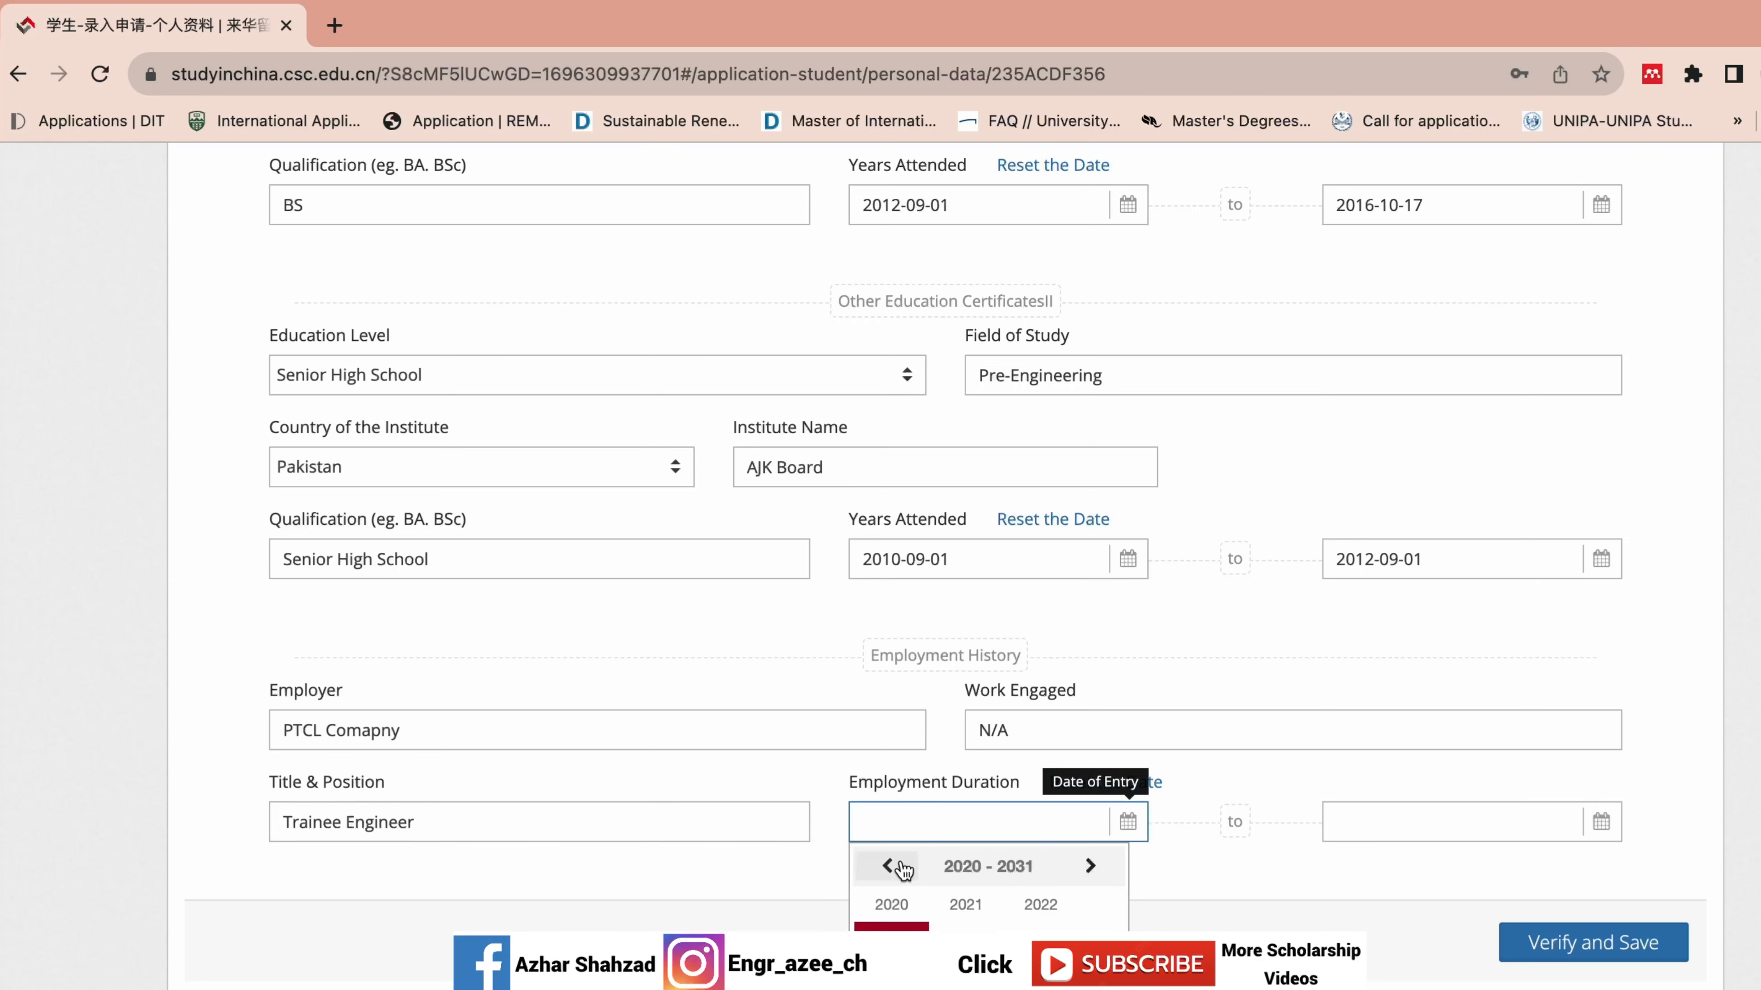
left_click(888, 866)
left_click(889, 866)
left_click(1103, 875)
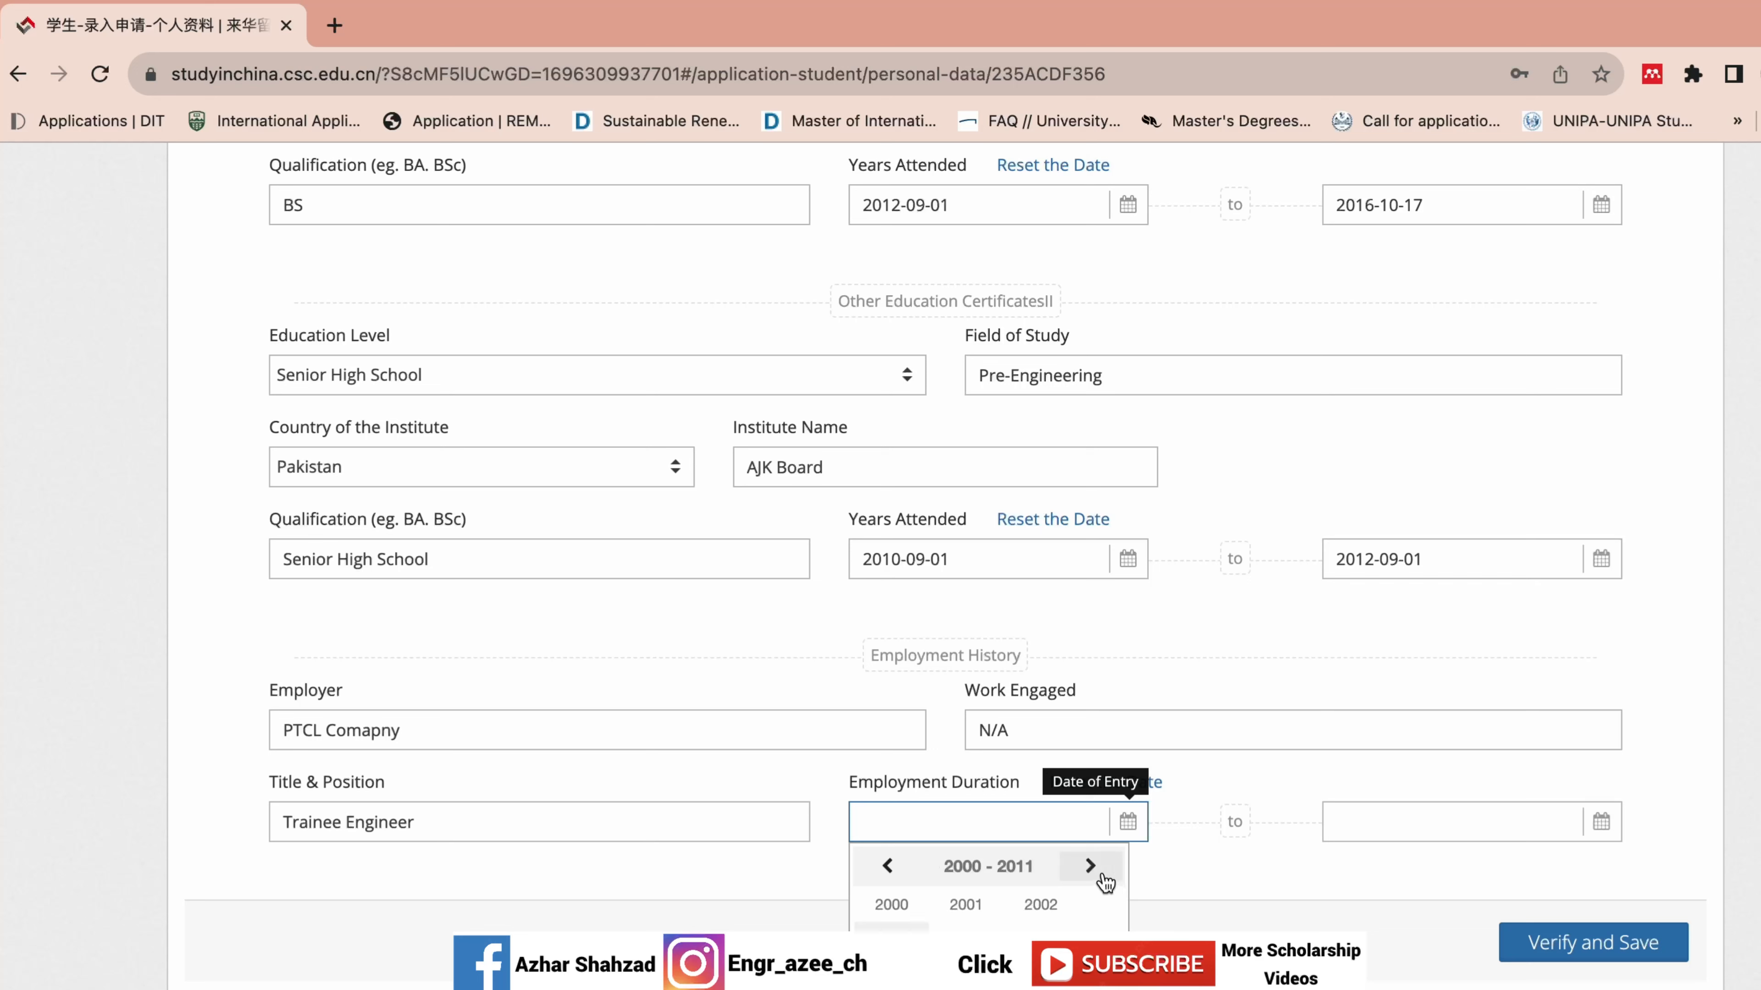
left_click(1103, 878)
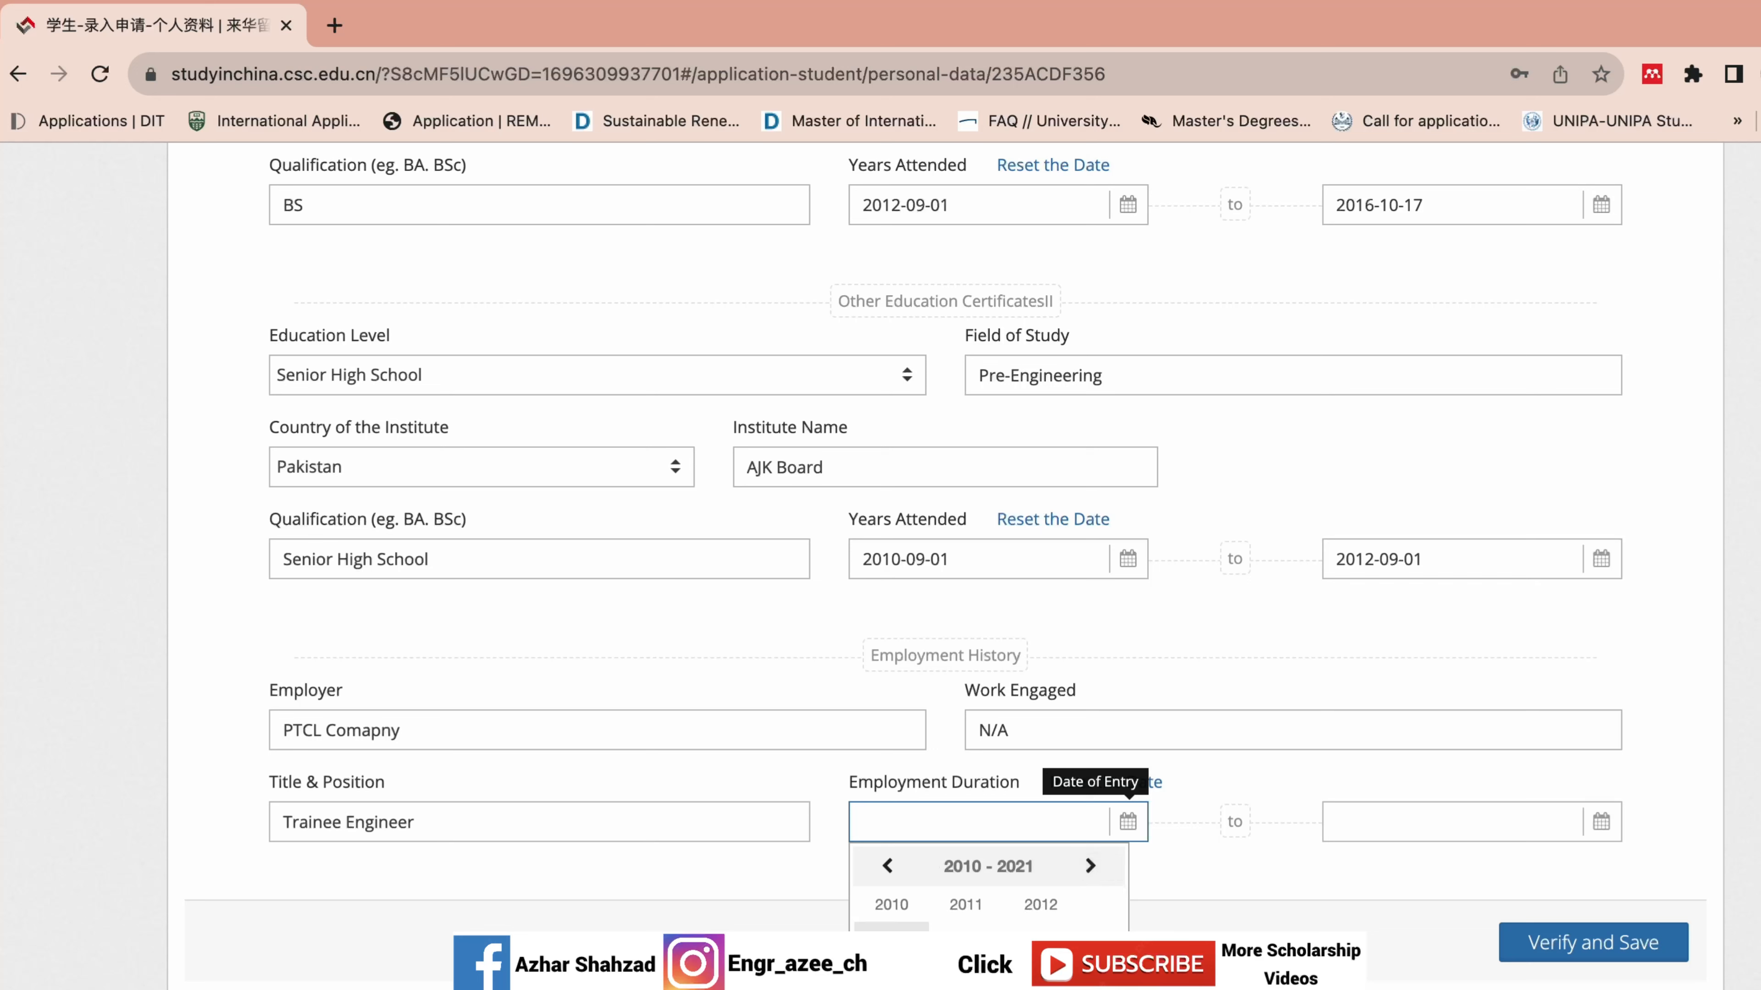
left_click(891, 973)
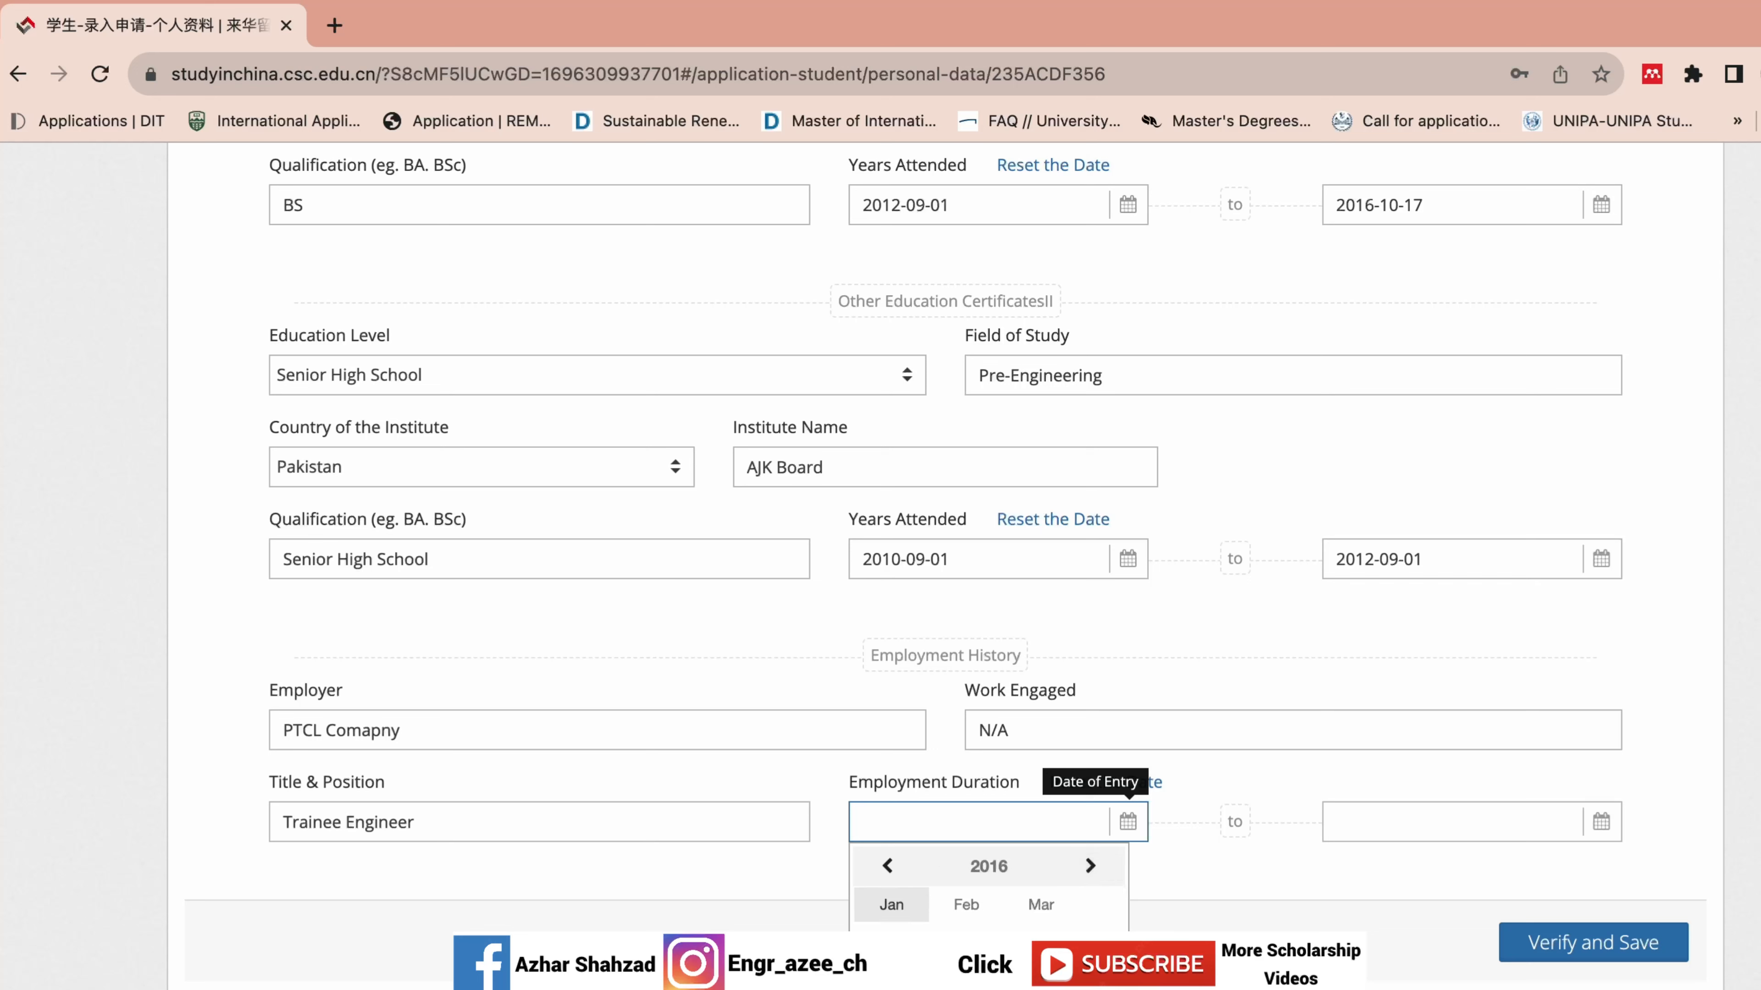
left_click(891, 989)
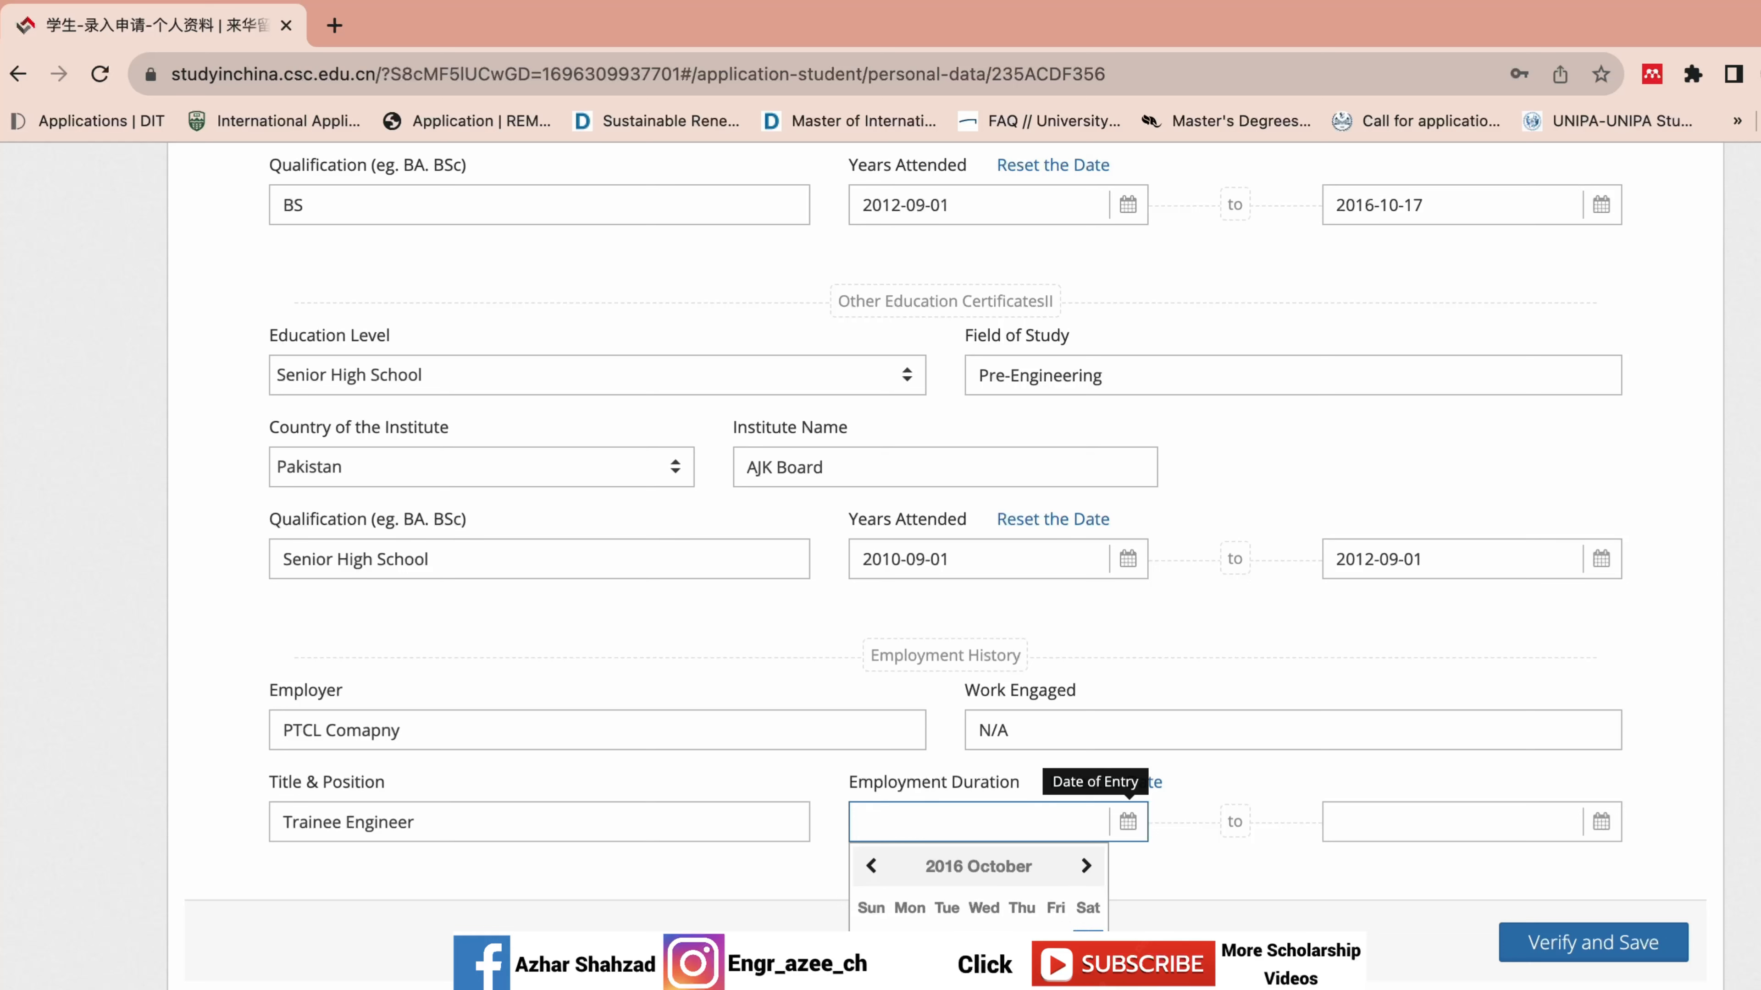
left_click(1087, 947)
Set the employment end date to 2017-09-01.
left_click(1348, 823)
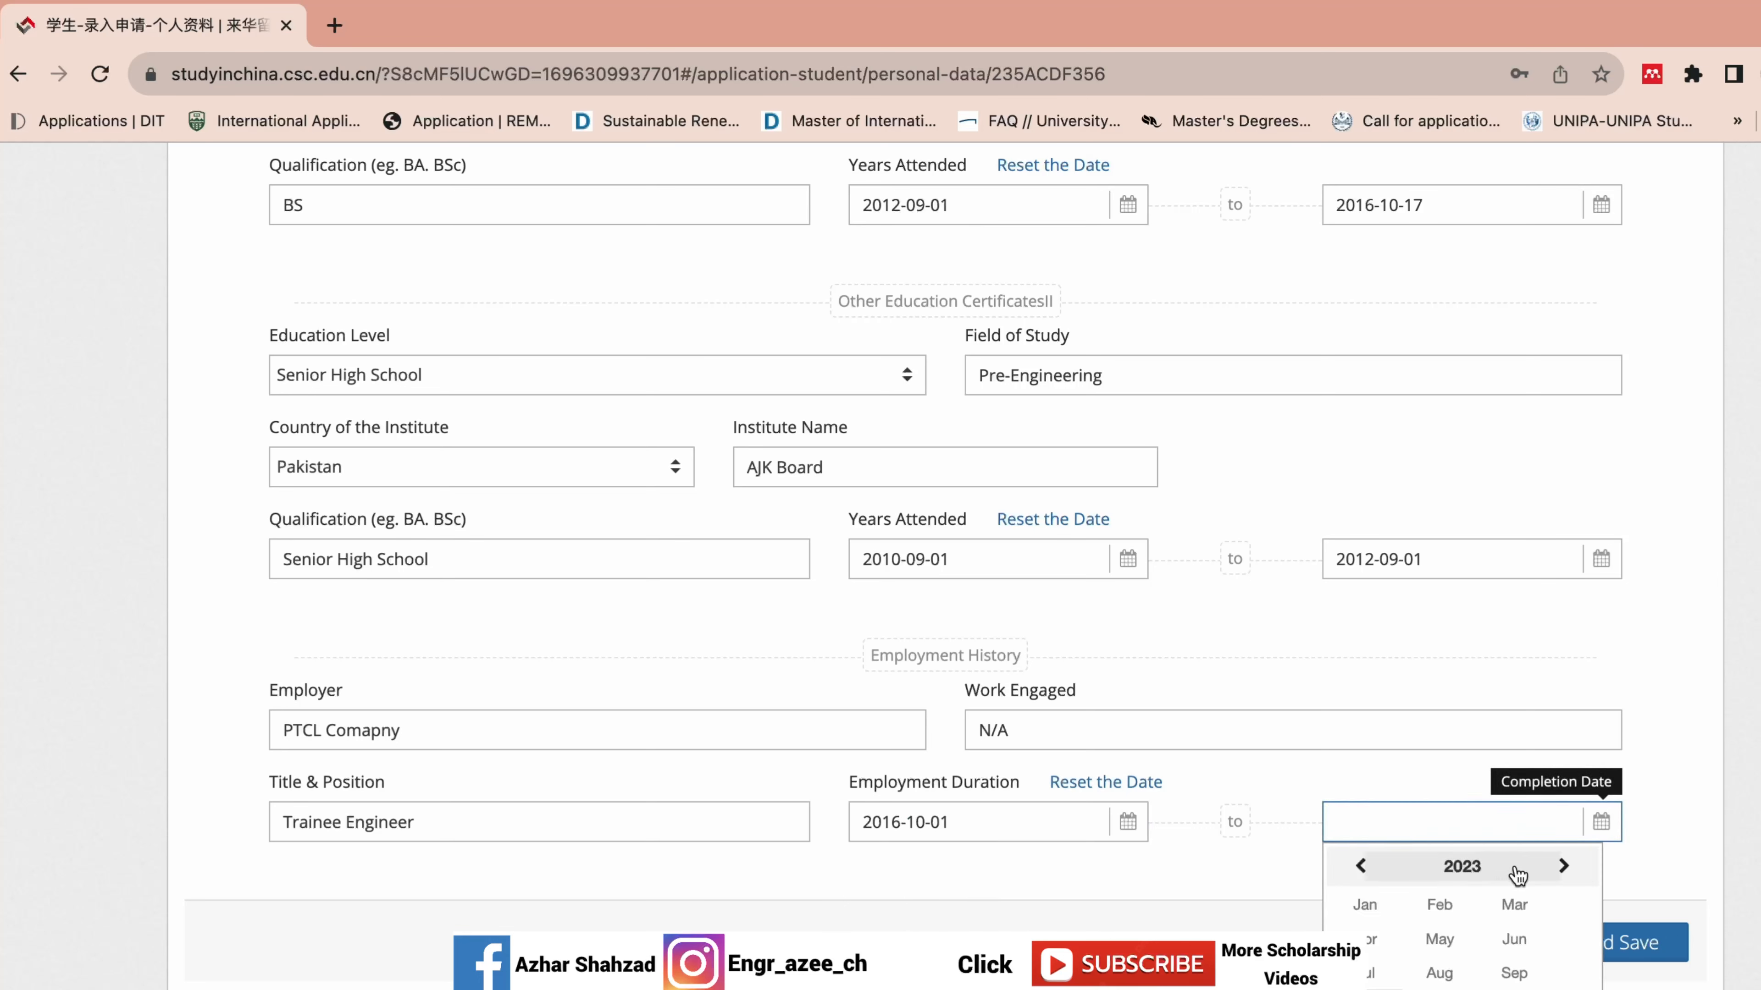
left_click(1428, 875)
left_click(1362, 867)
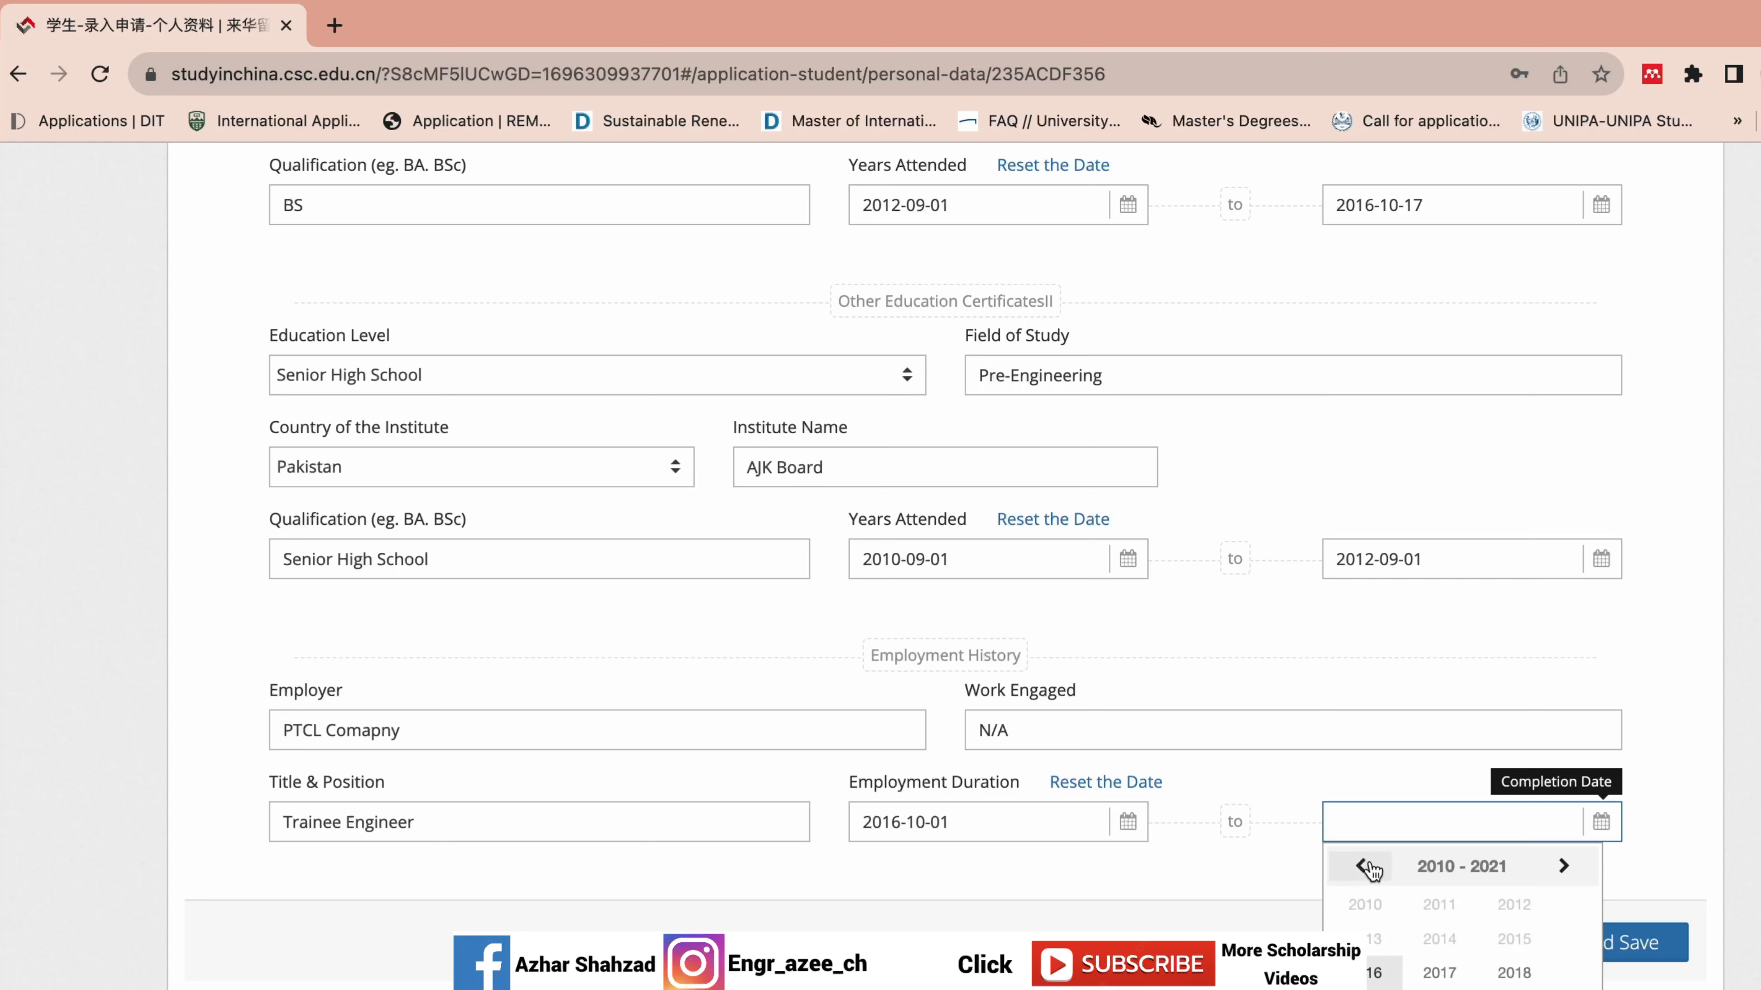
left_click(1439, 973)
left_click(1514, 973)
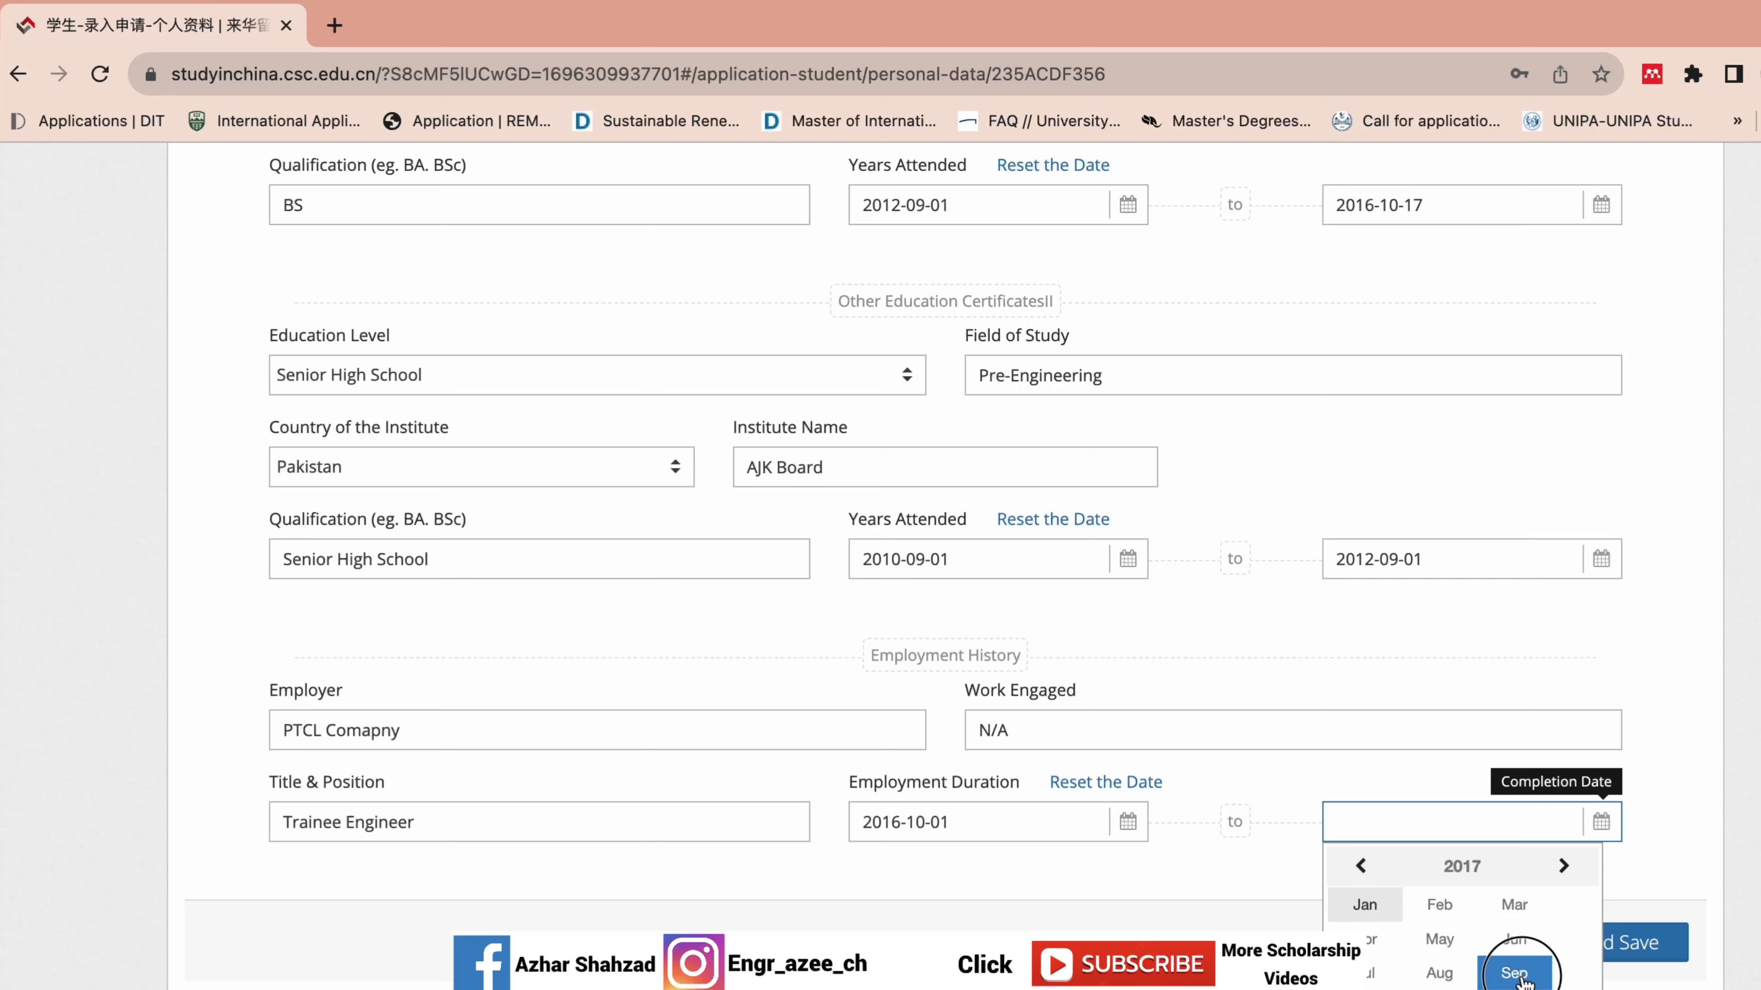
left_click(1523, 947)
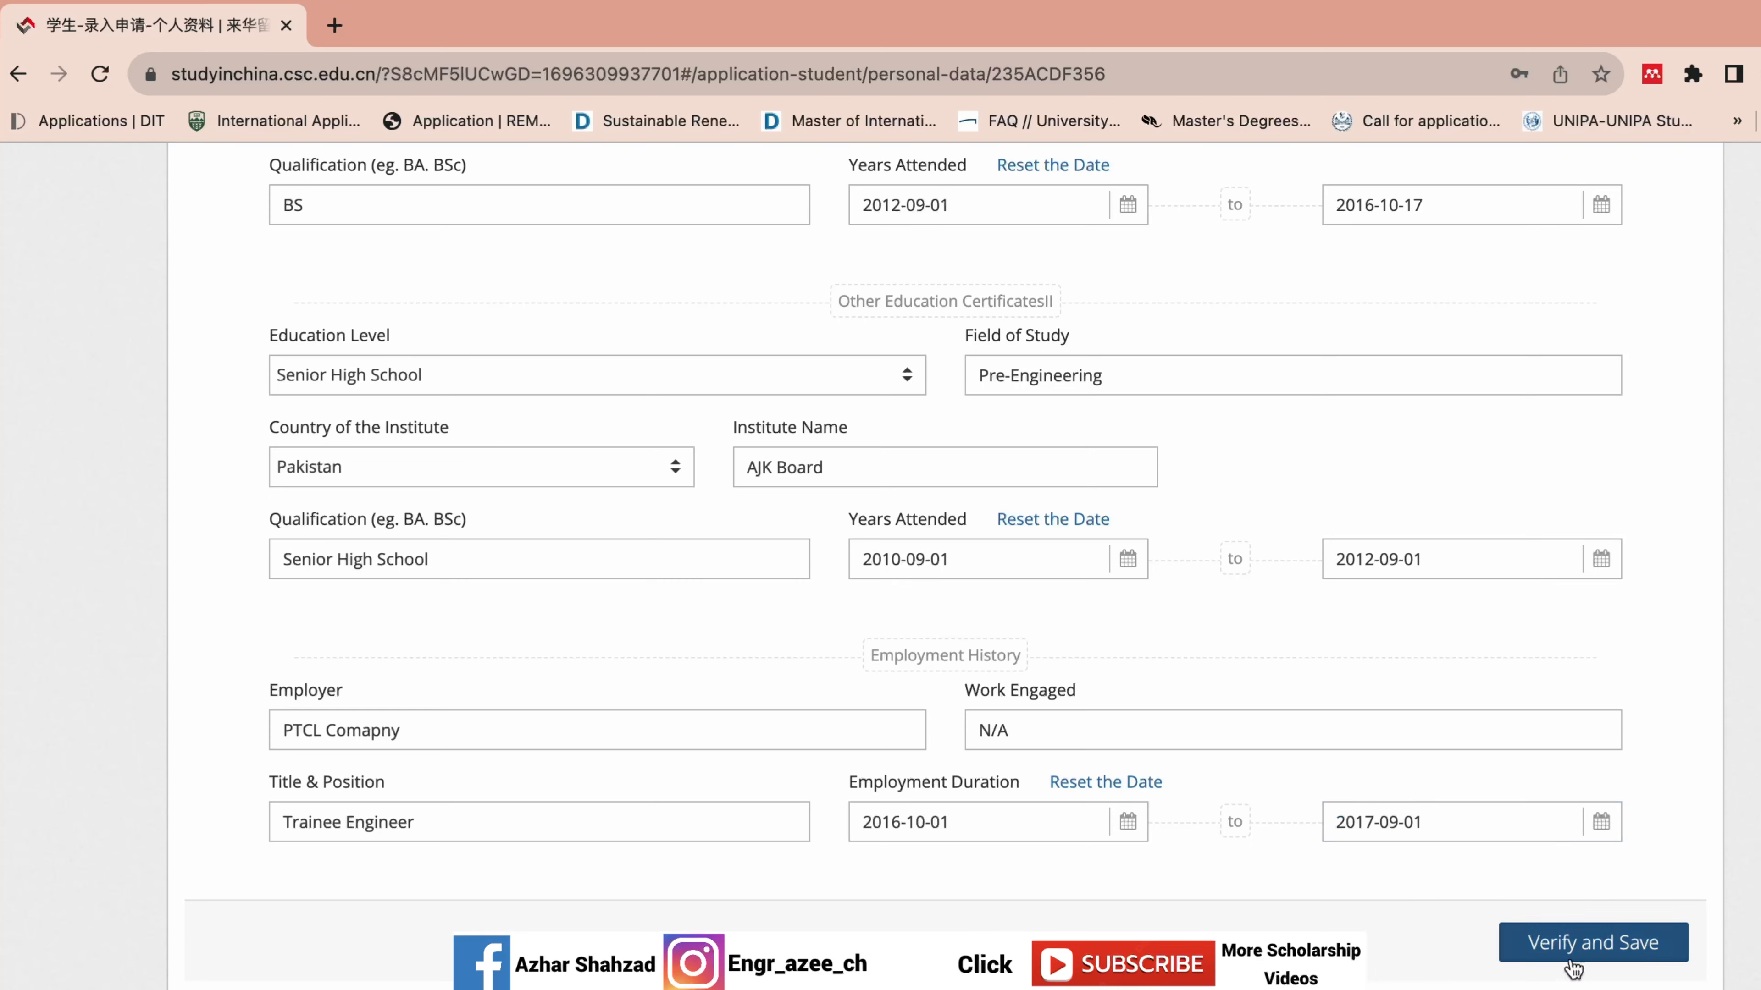
Save the education history, then keep the emergency contact's gender as Male and save Personal Information.
left_click(1541, 941)
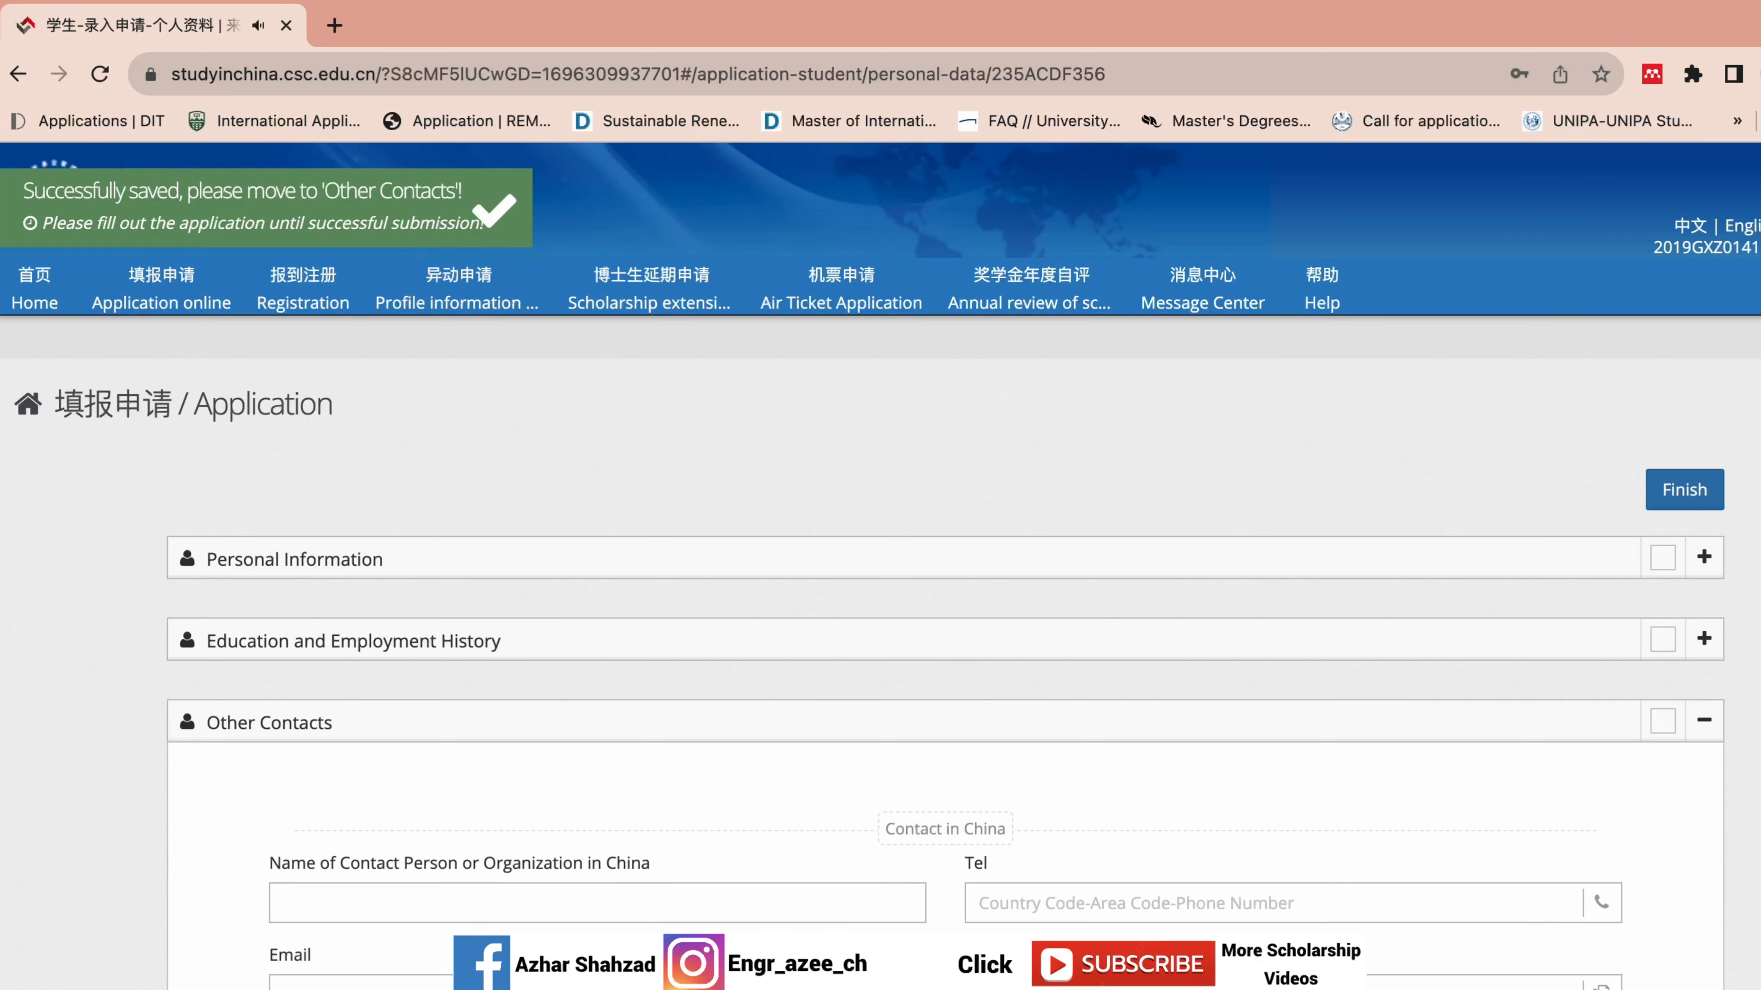
left_click(1702, 562)
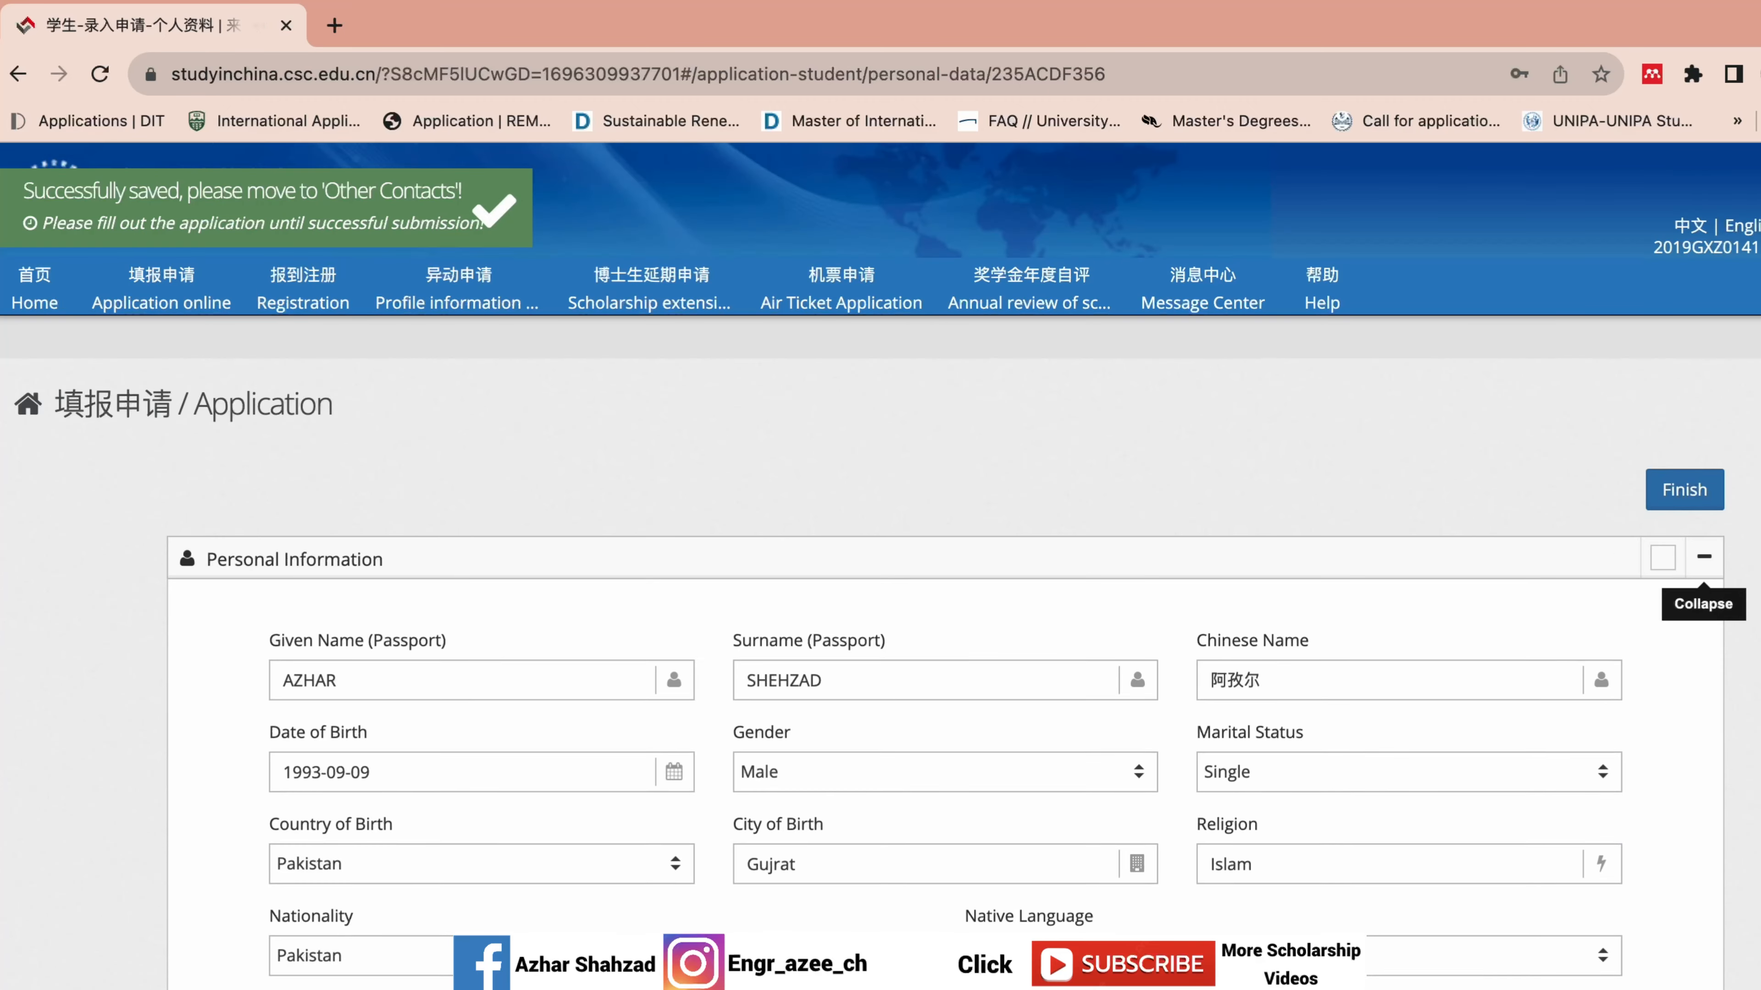
scroll(1702, 565, "down", 10)
scroll(1673, 928, "down", 8)
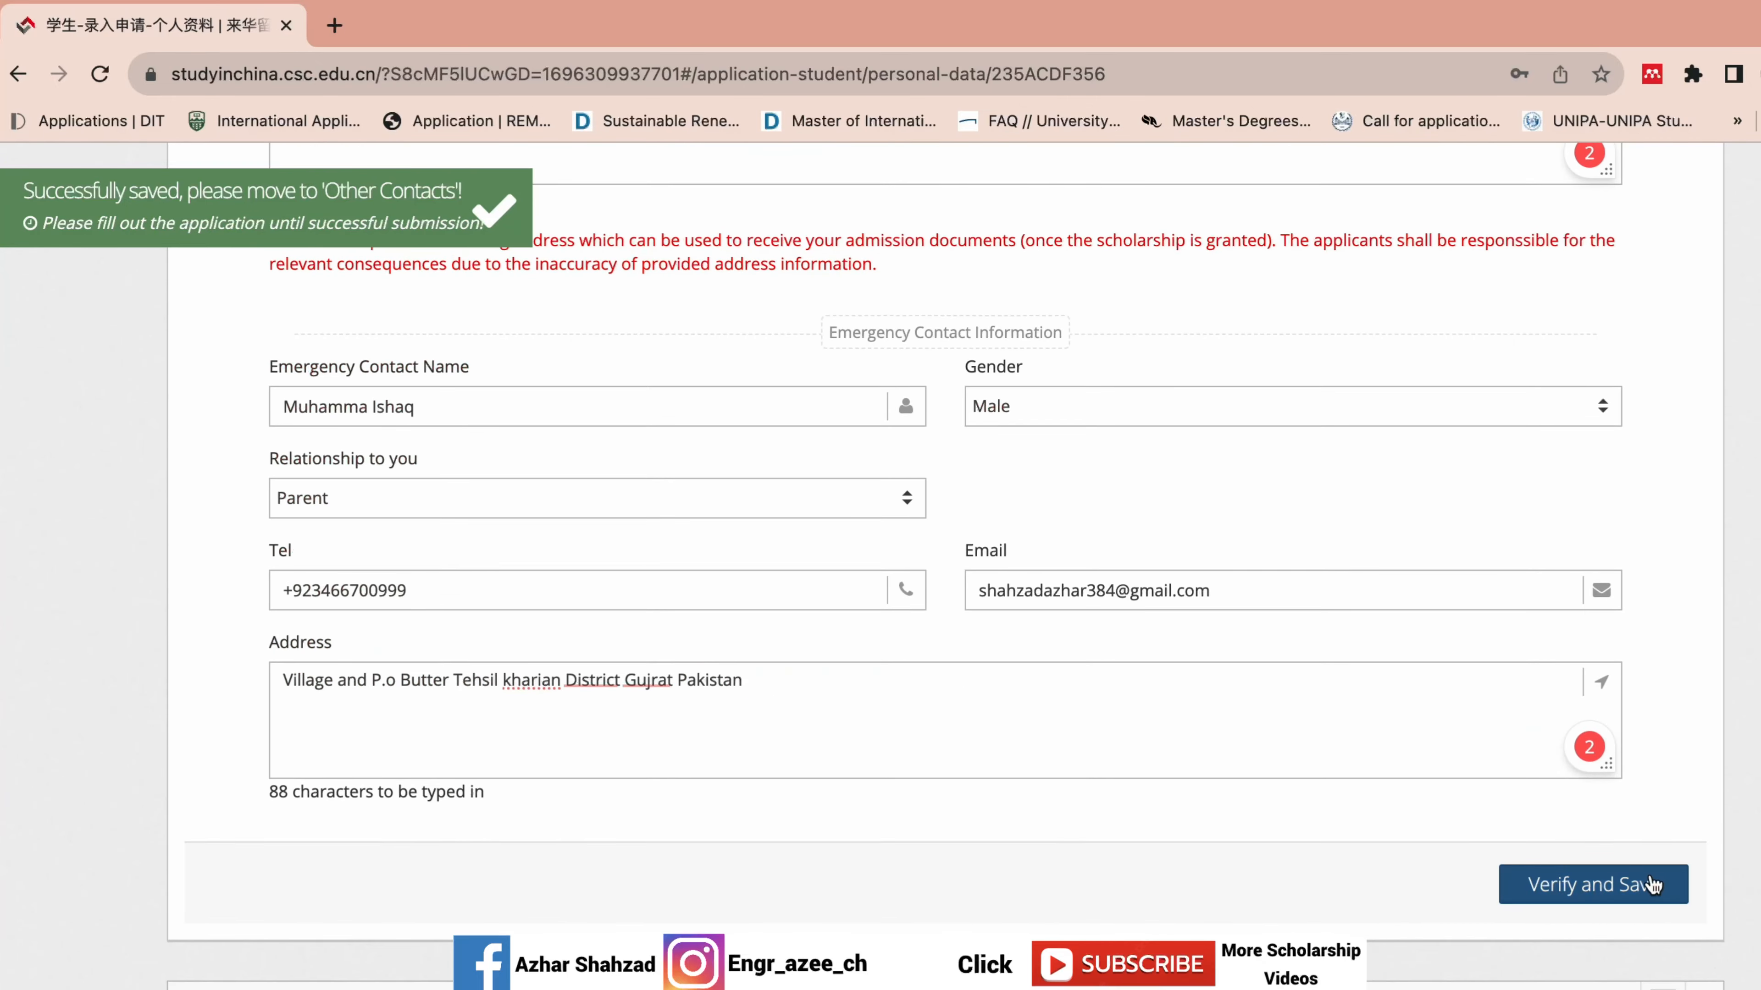
scroll(1459, 701, "up", 5)
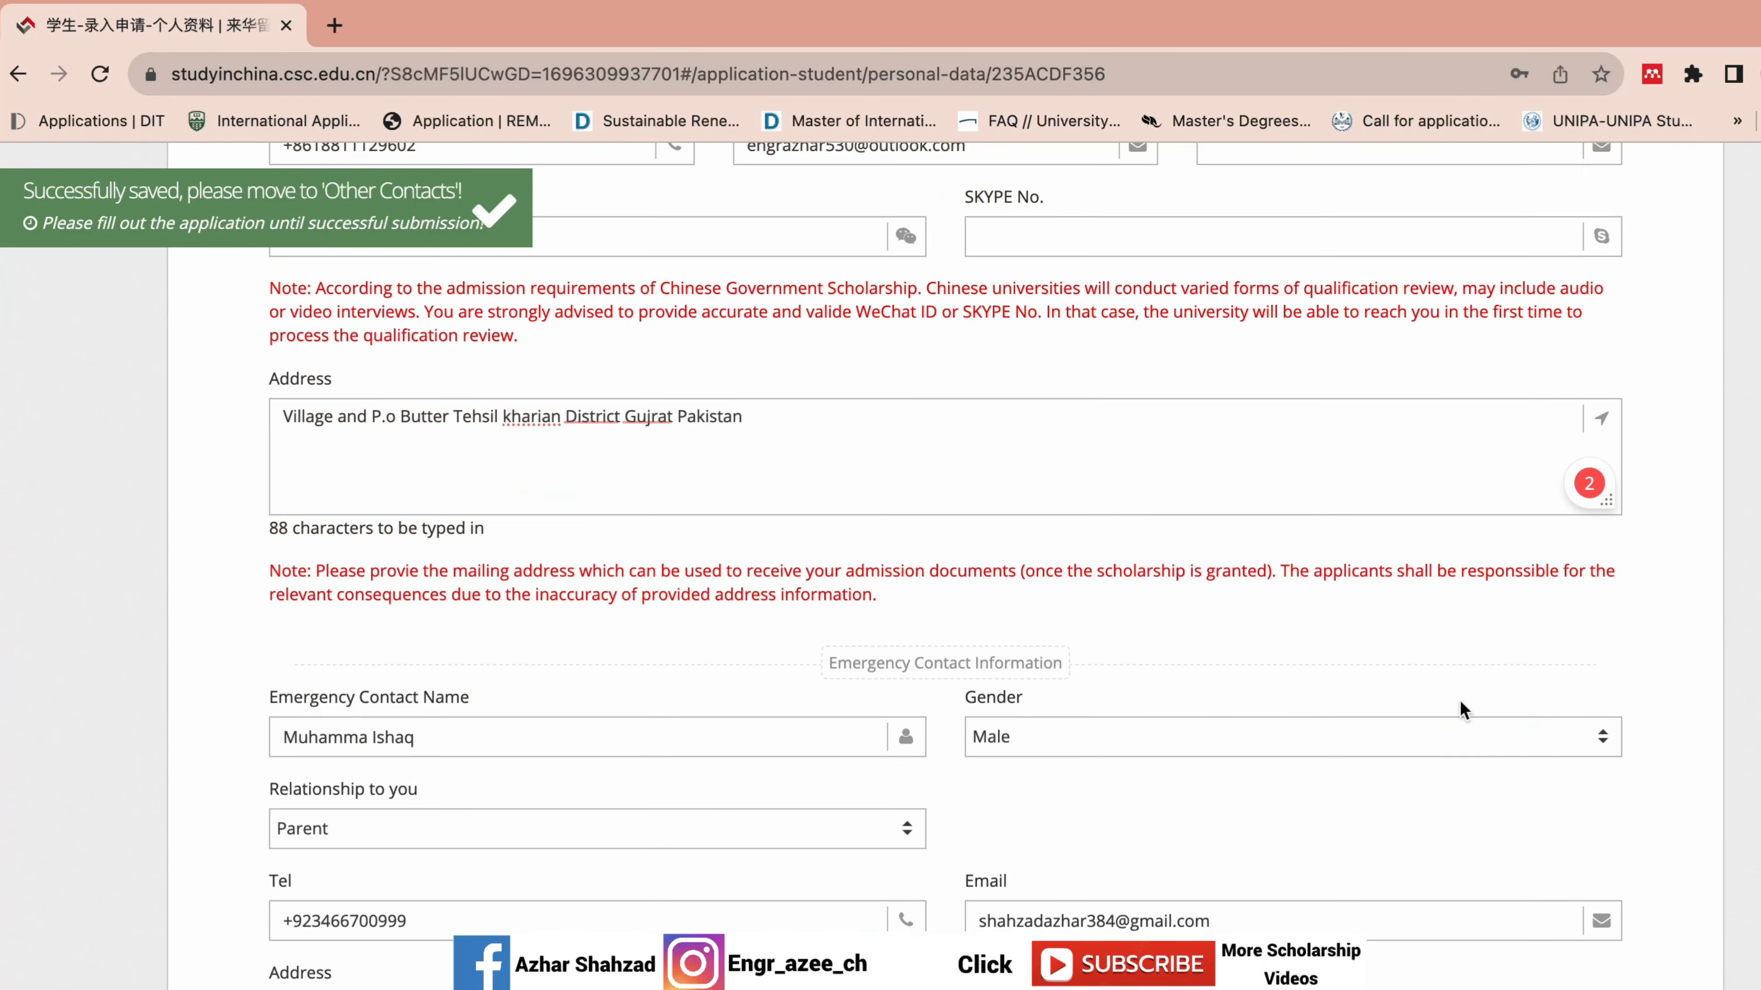
left_click(1273, 737)
left_click(1180, 826)
scroll(1642, 916, "down", 4)
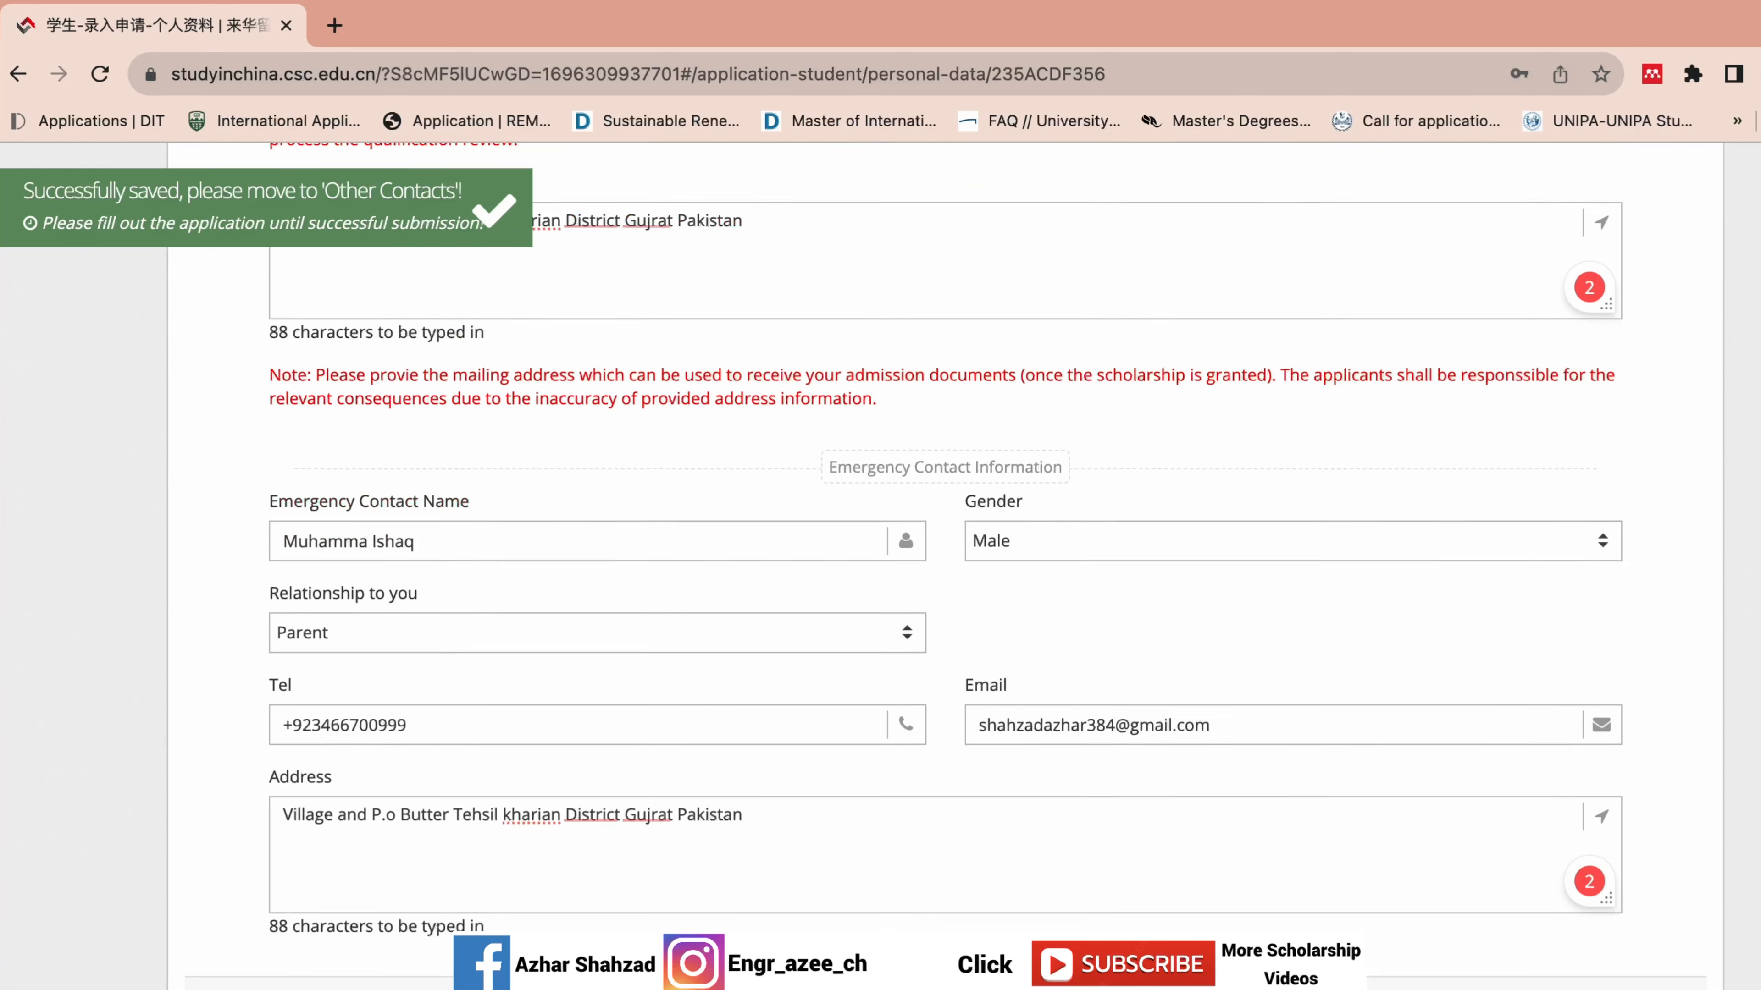
left_click(1608, 930)
Verify and save the Education and Employment History section a second time.
scroll(1608, 930, "down", 10)
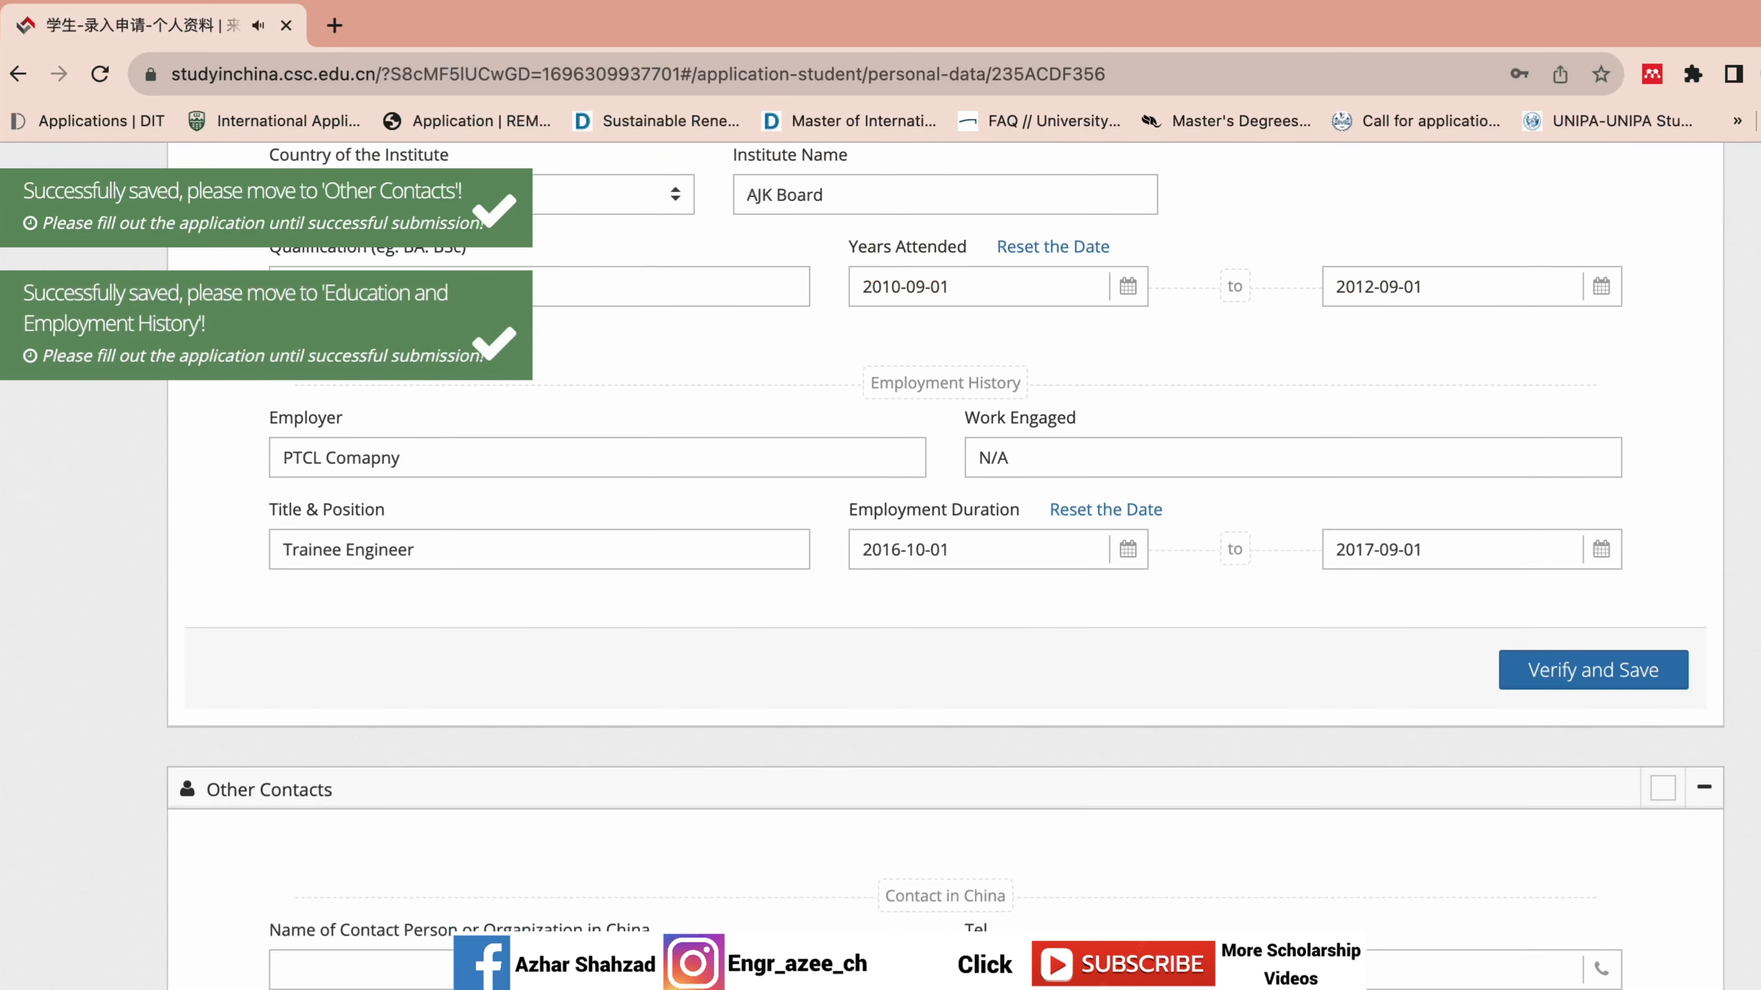
scroll(1608, 930, "up", 5)
left_click(1592, 978)
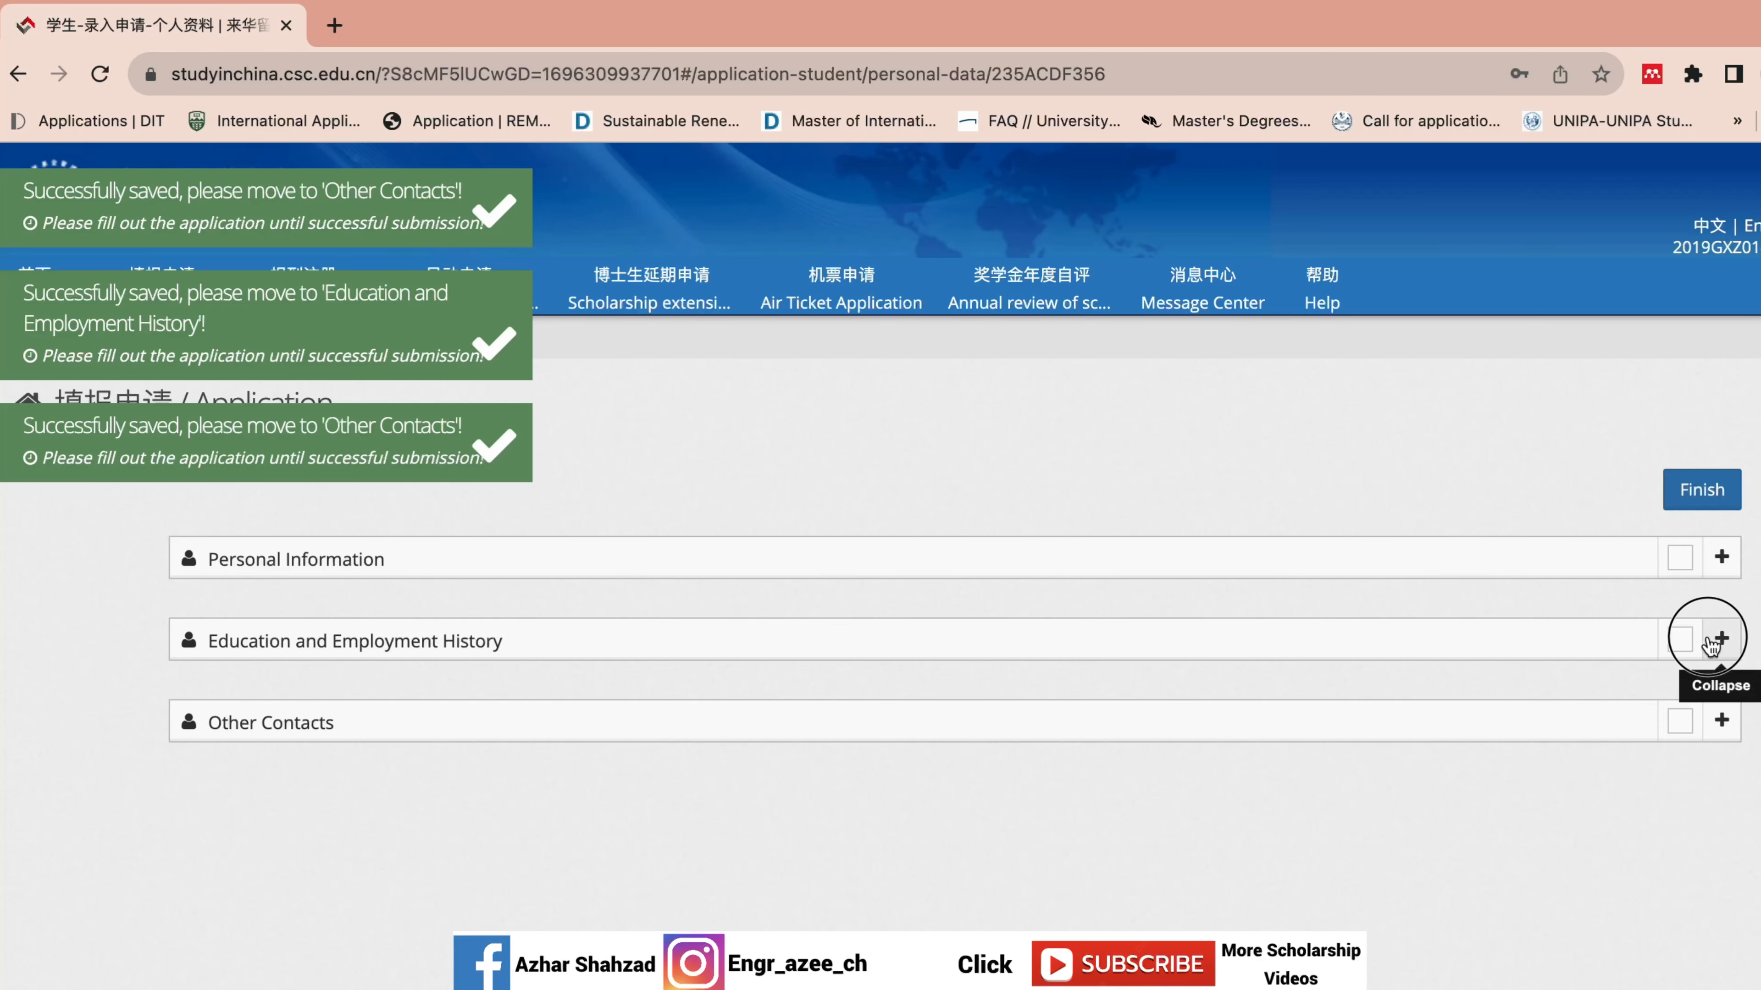
Review the saved PTCL employment dates, then select the Other Contacts contact-person name field.
left_click(1722, 638)
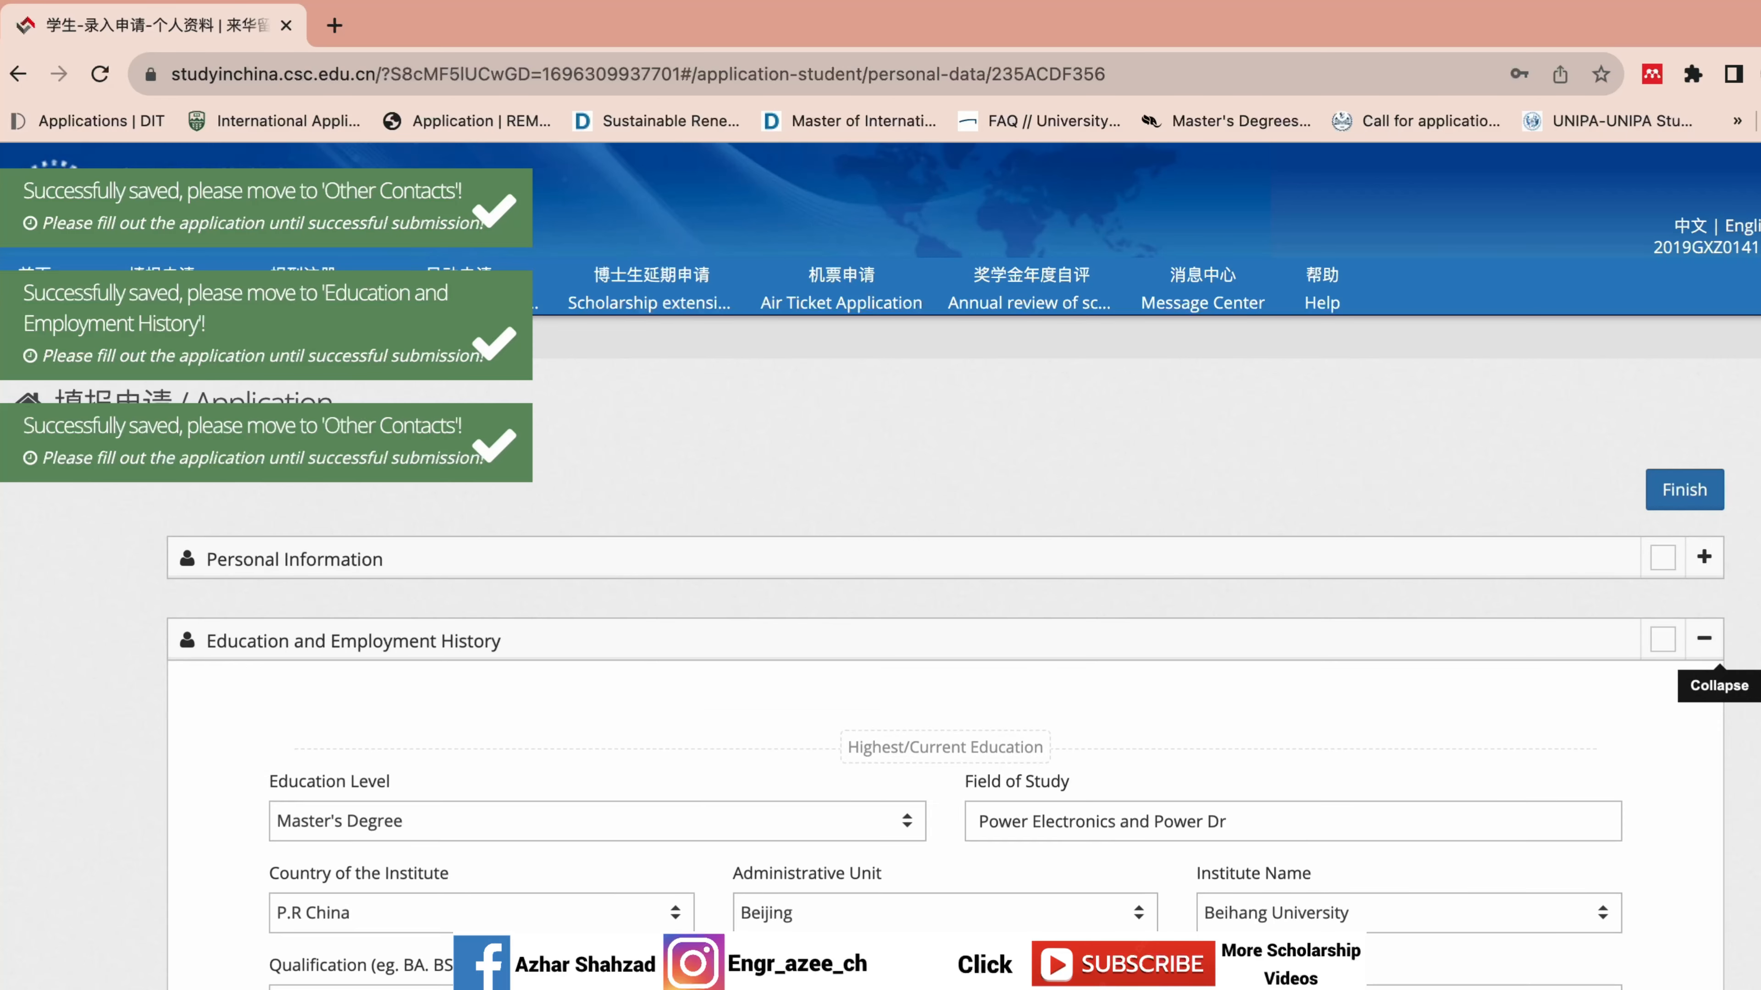
scroll(963, 564, "down", 10)
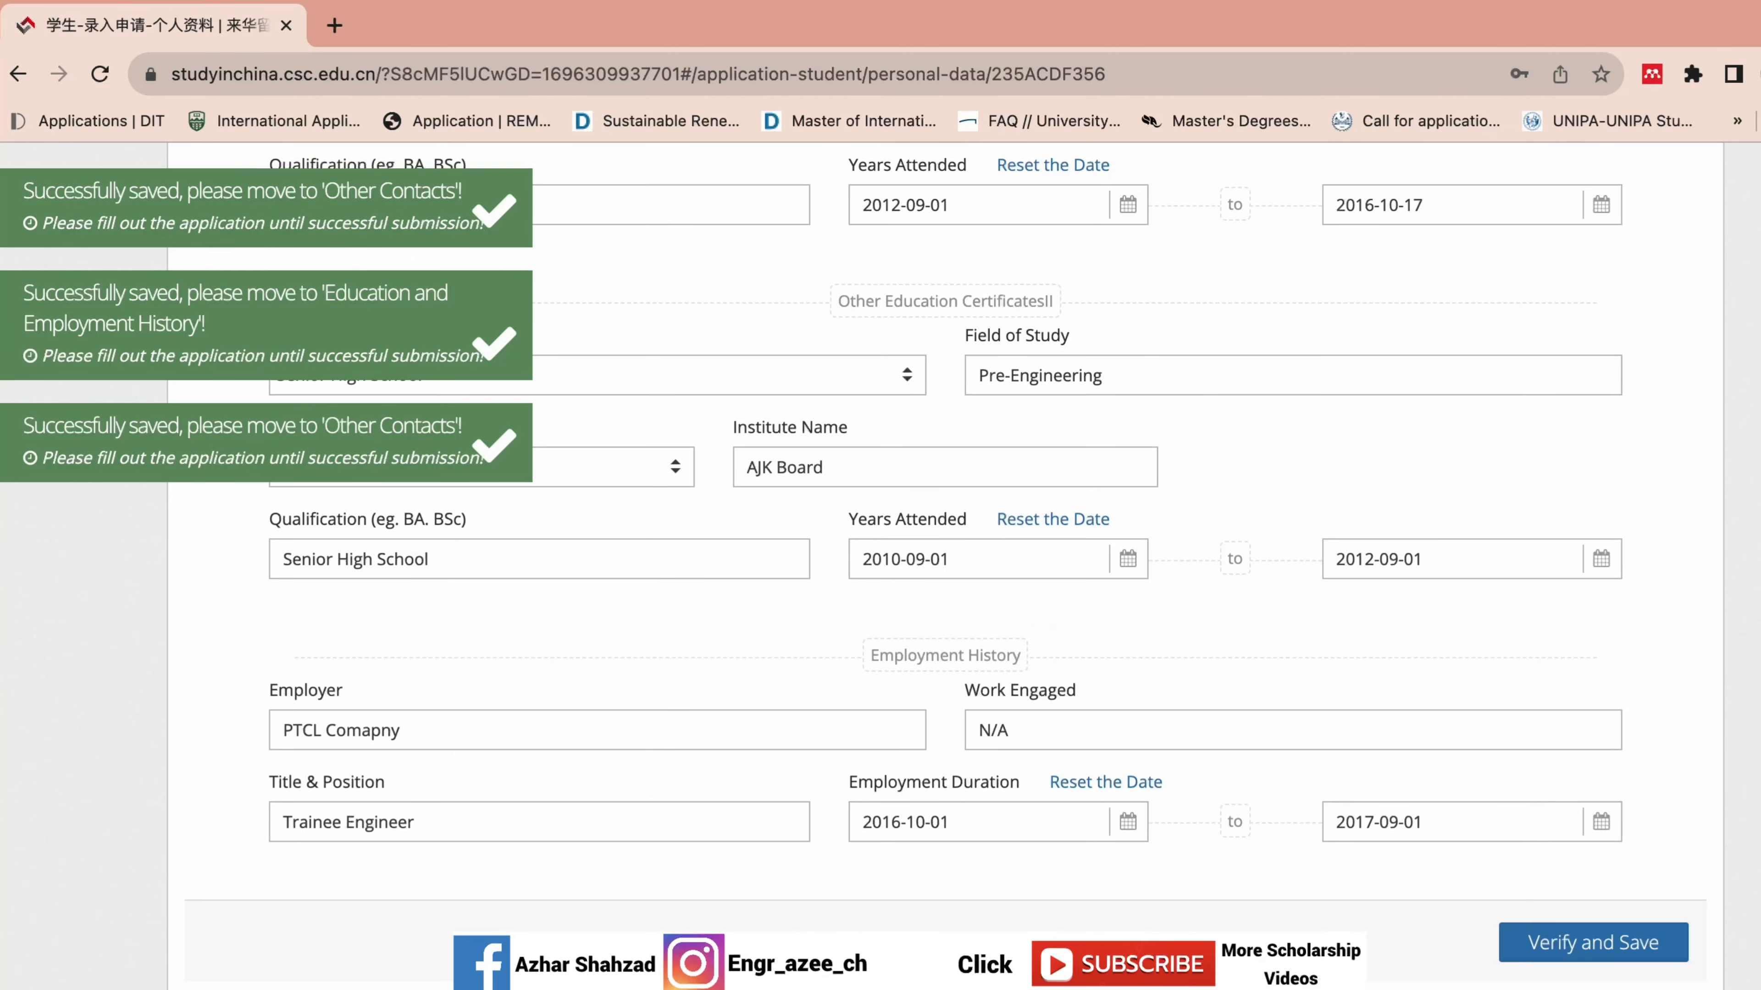
scroll(957, 555, "down", 5)
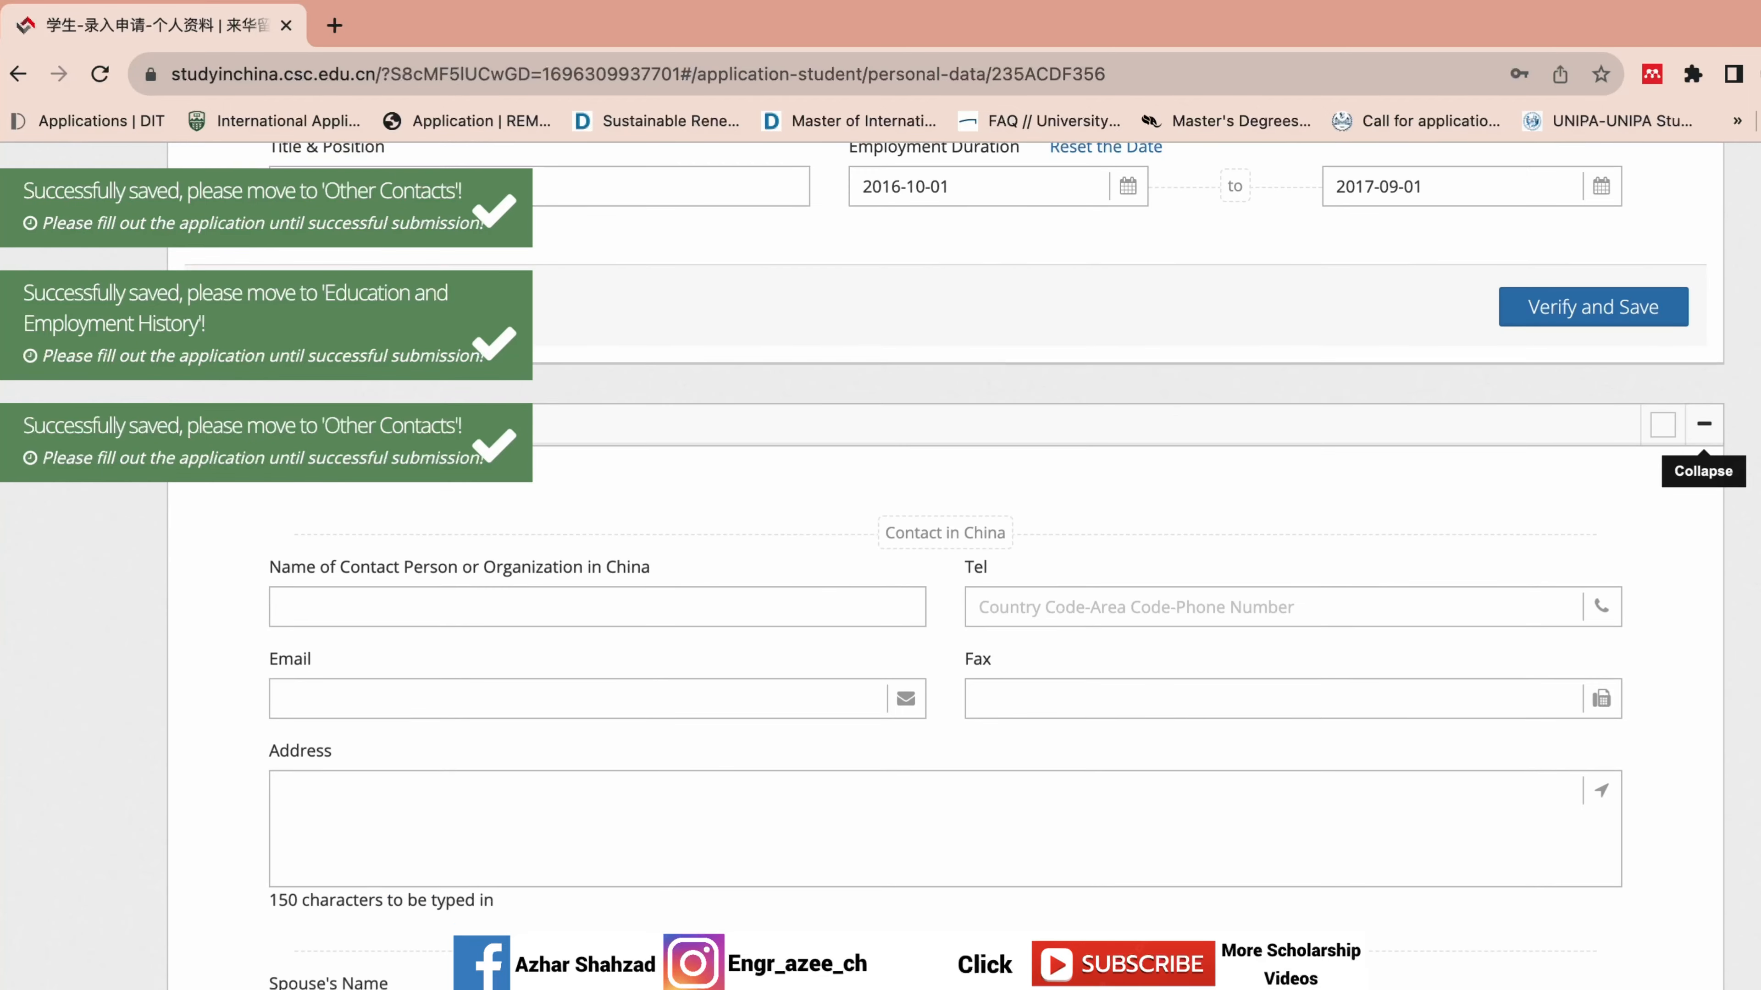
scroll(956, 565, "down", 1)
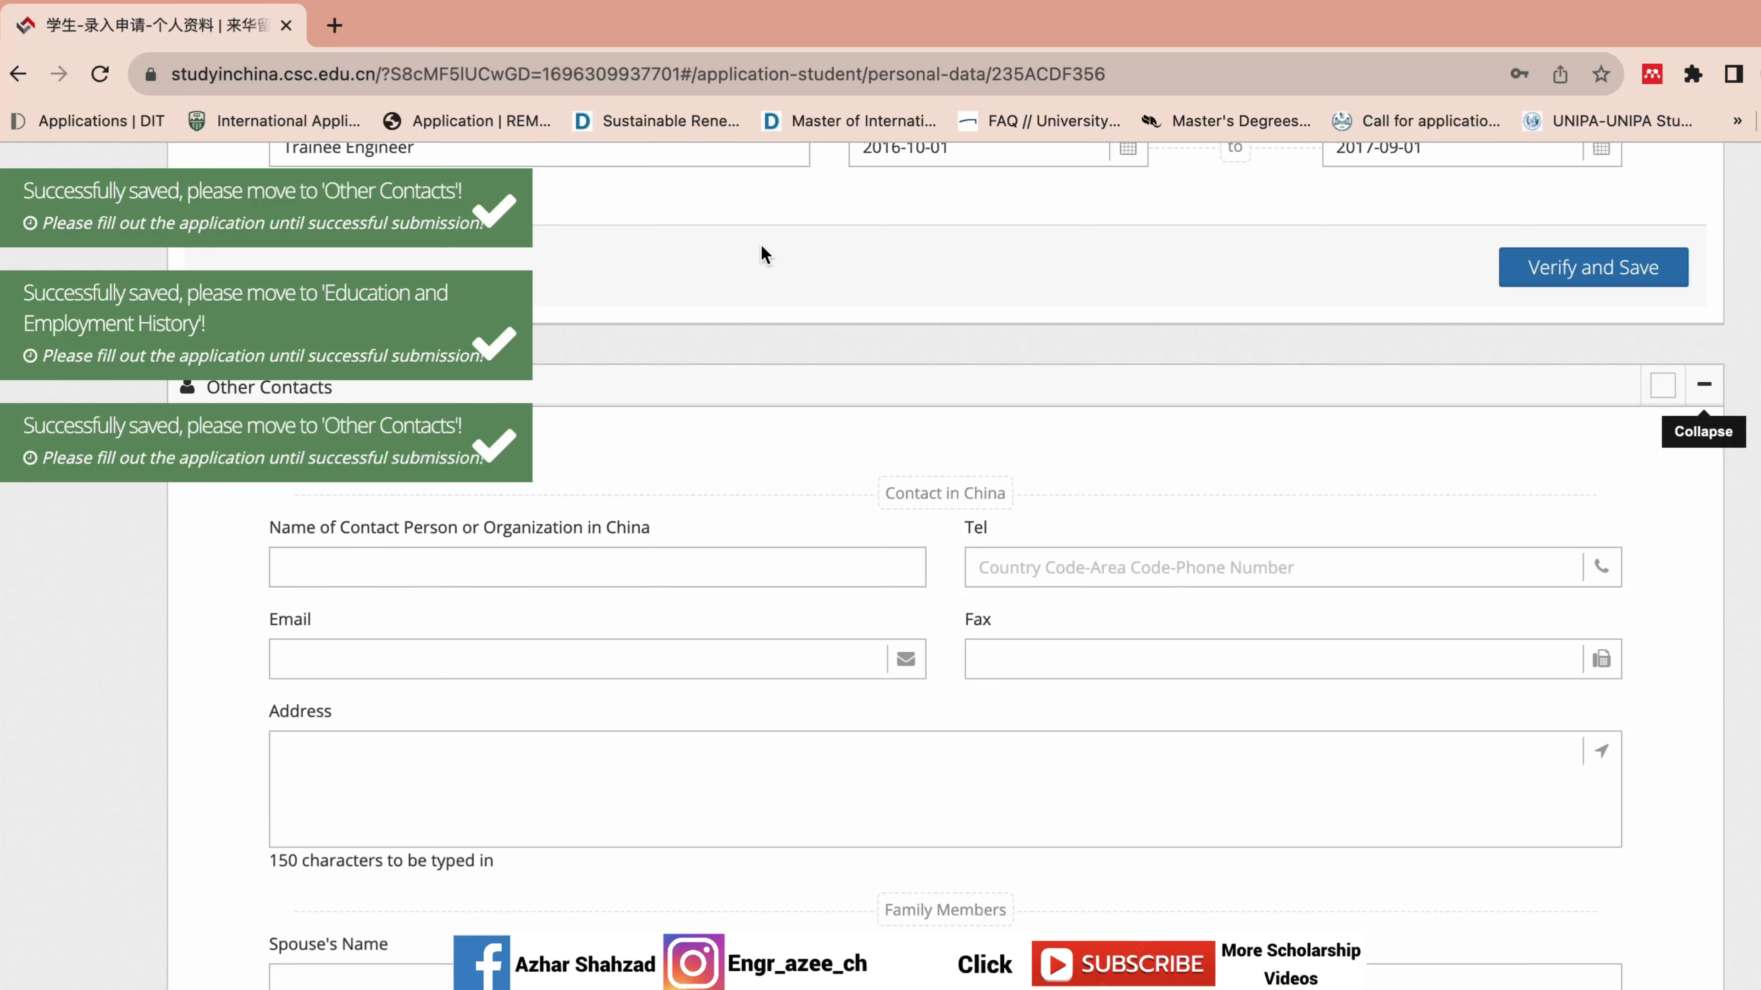
scroll(945, 555, "down", 2)
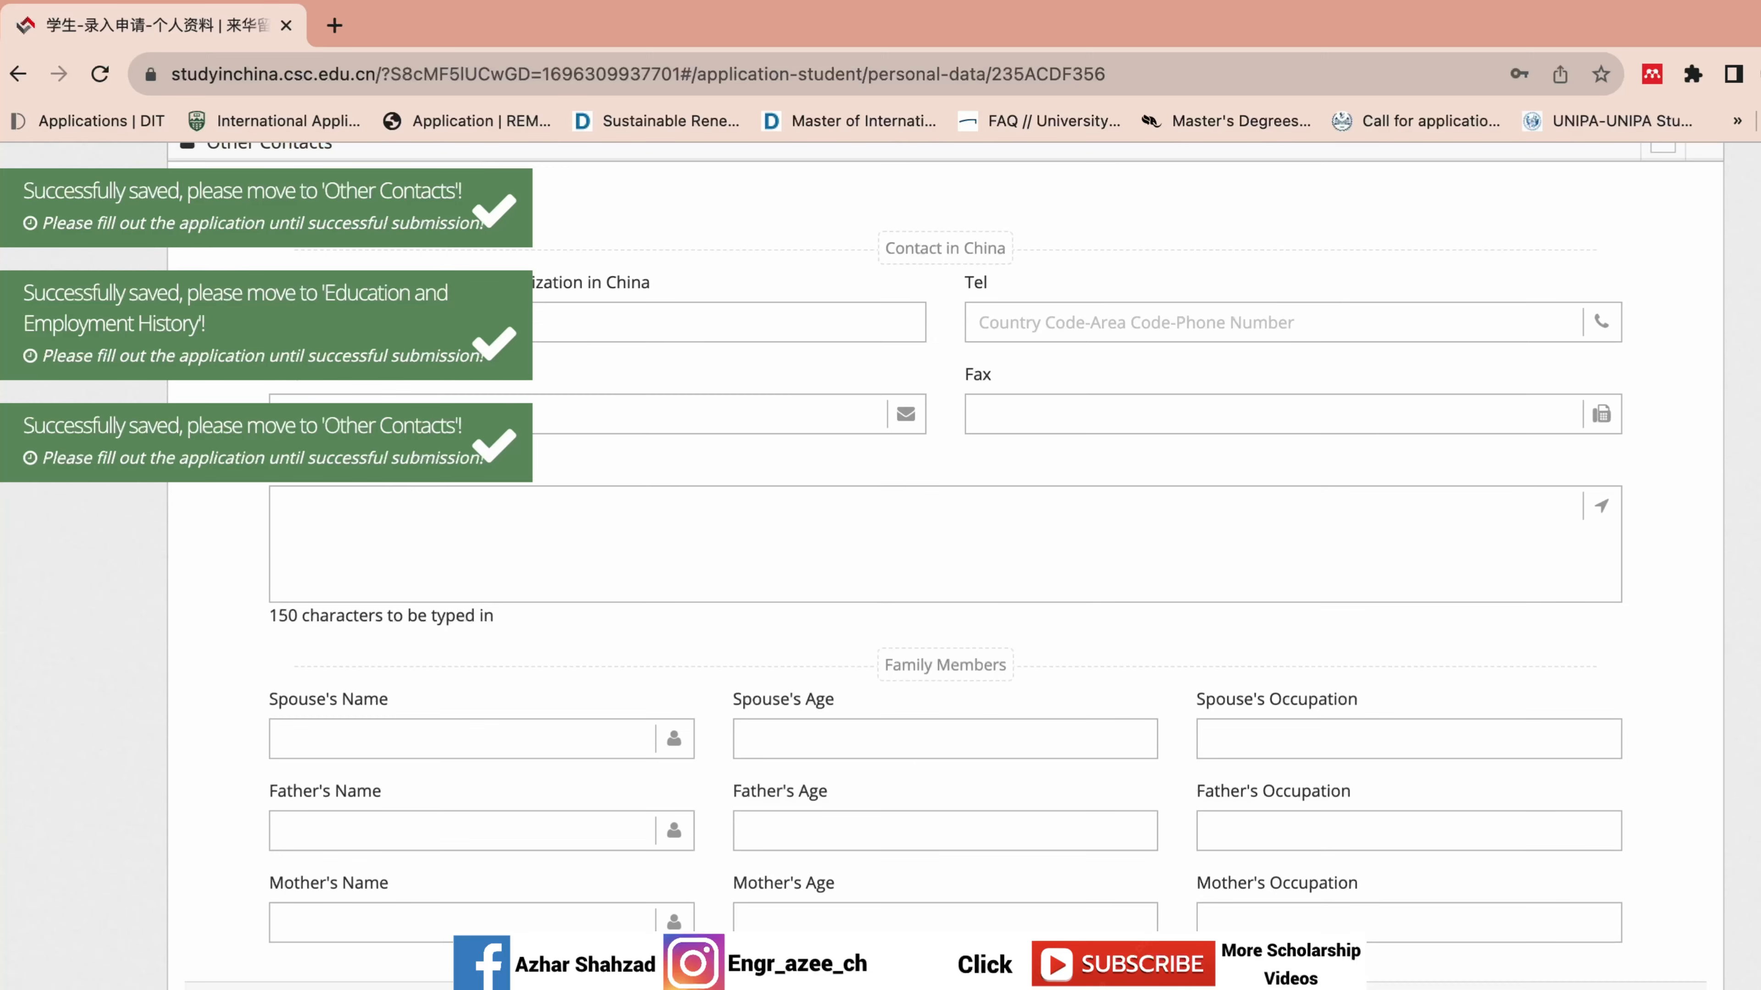
scroll(915, 647, "up", 6)
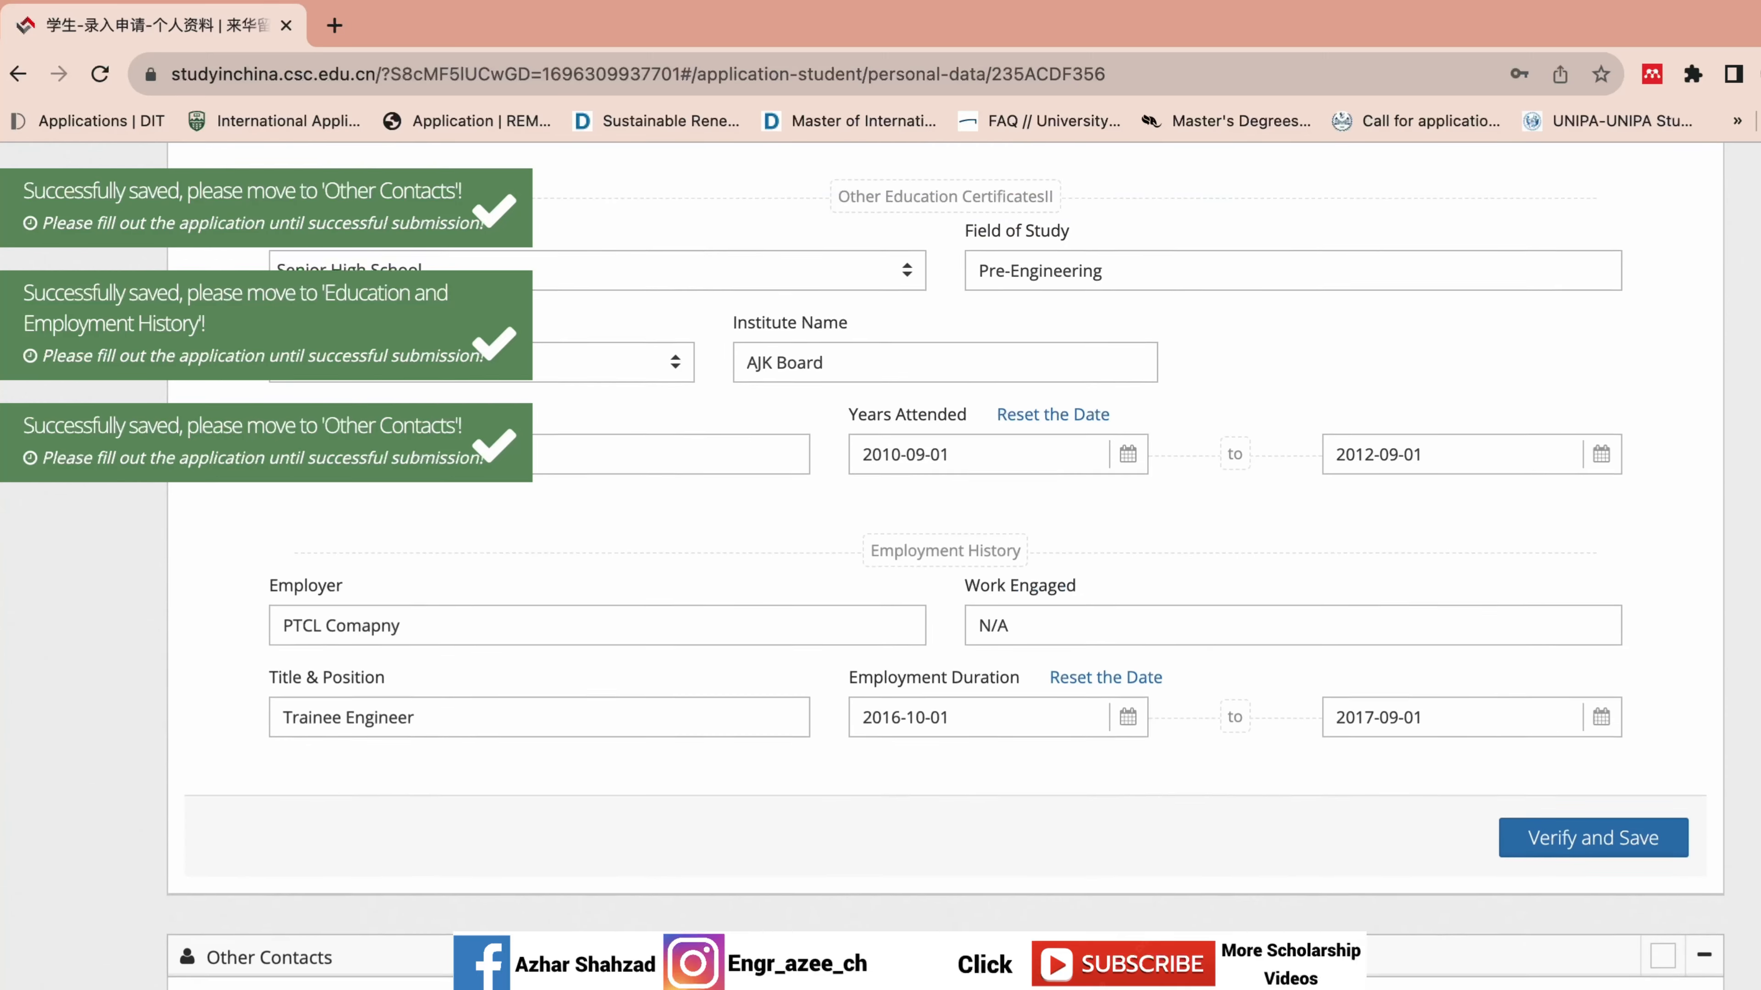
scroll(915, 647, "down", 3)
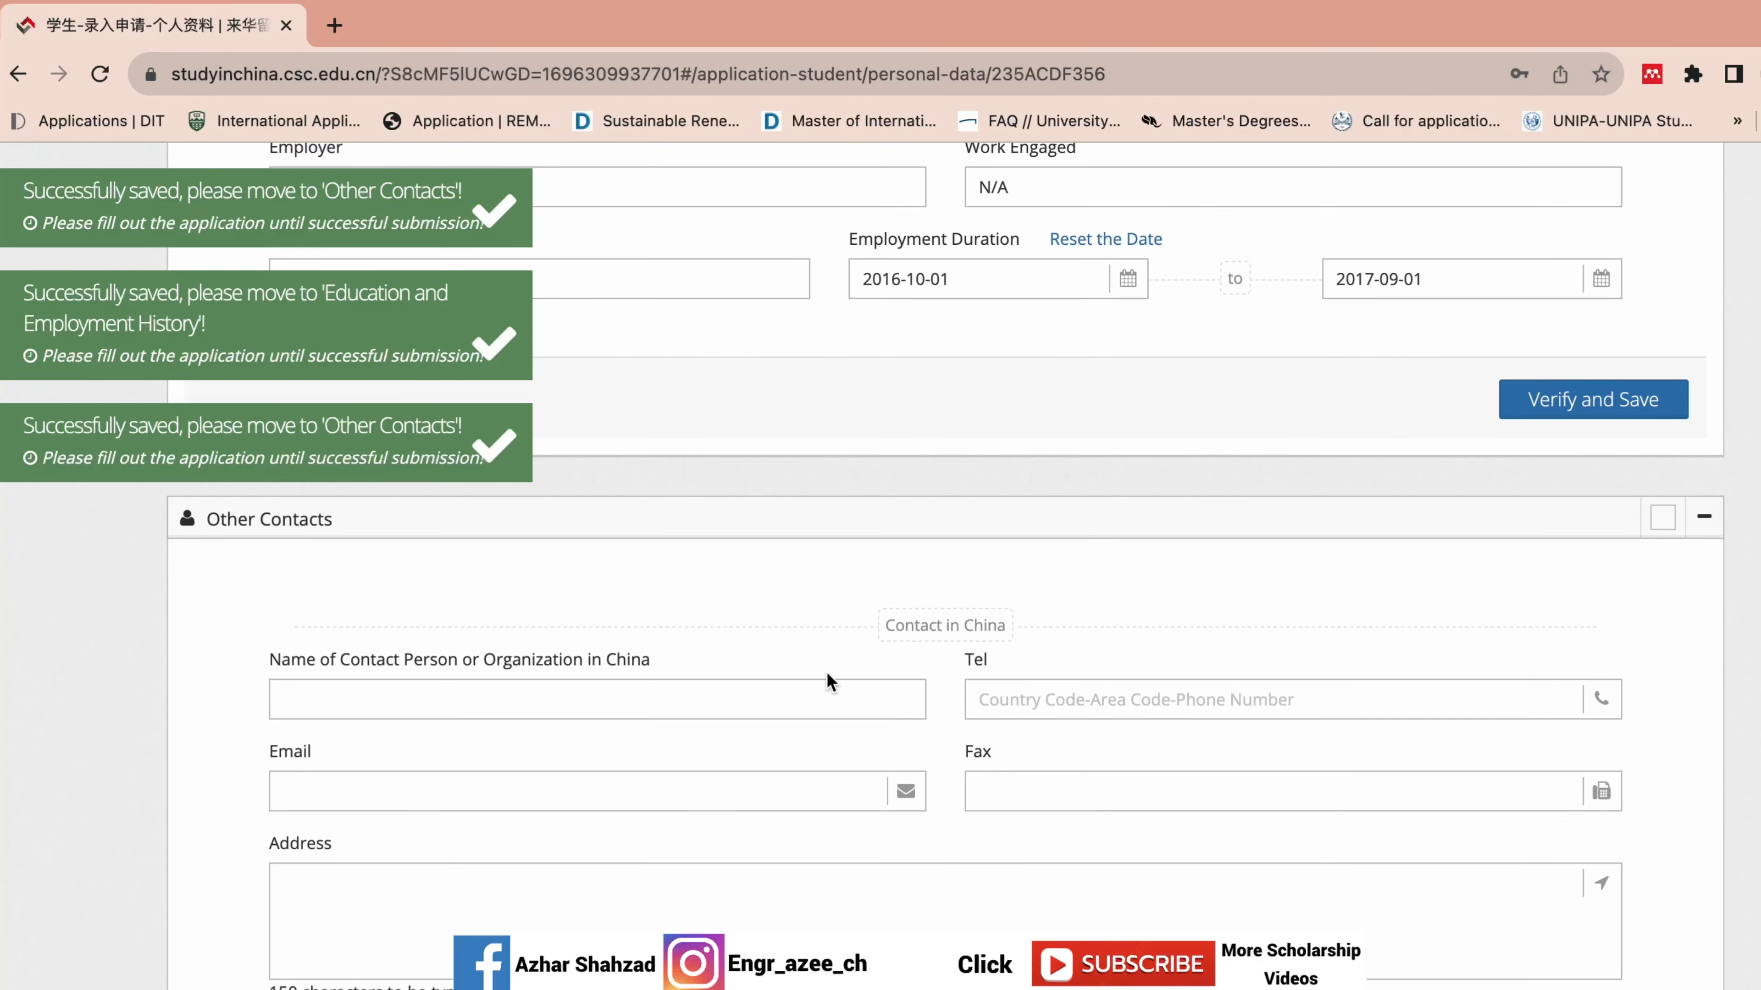
left_click(818, 681)
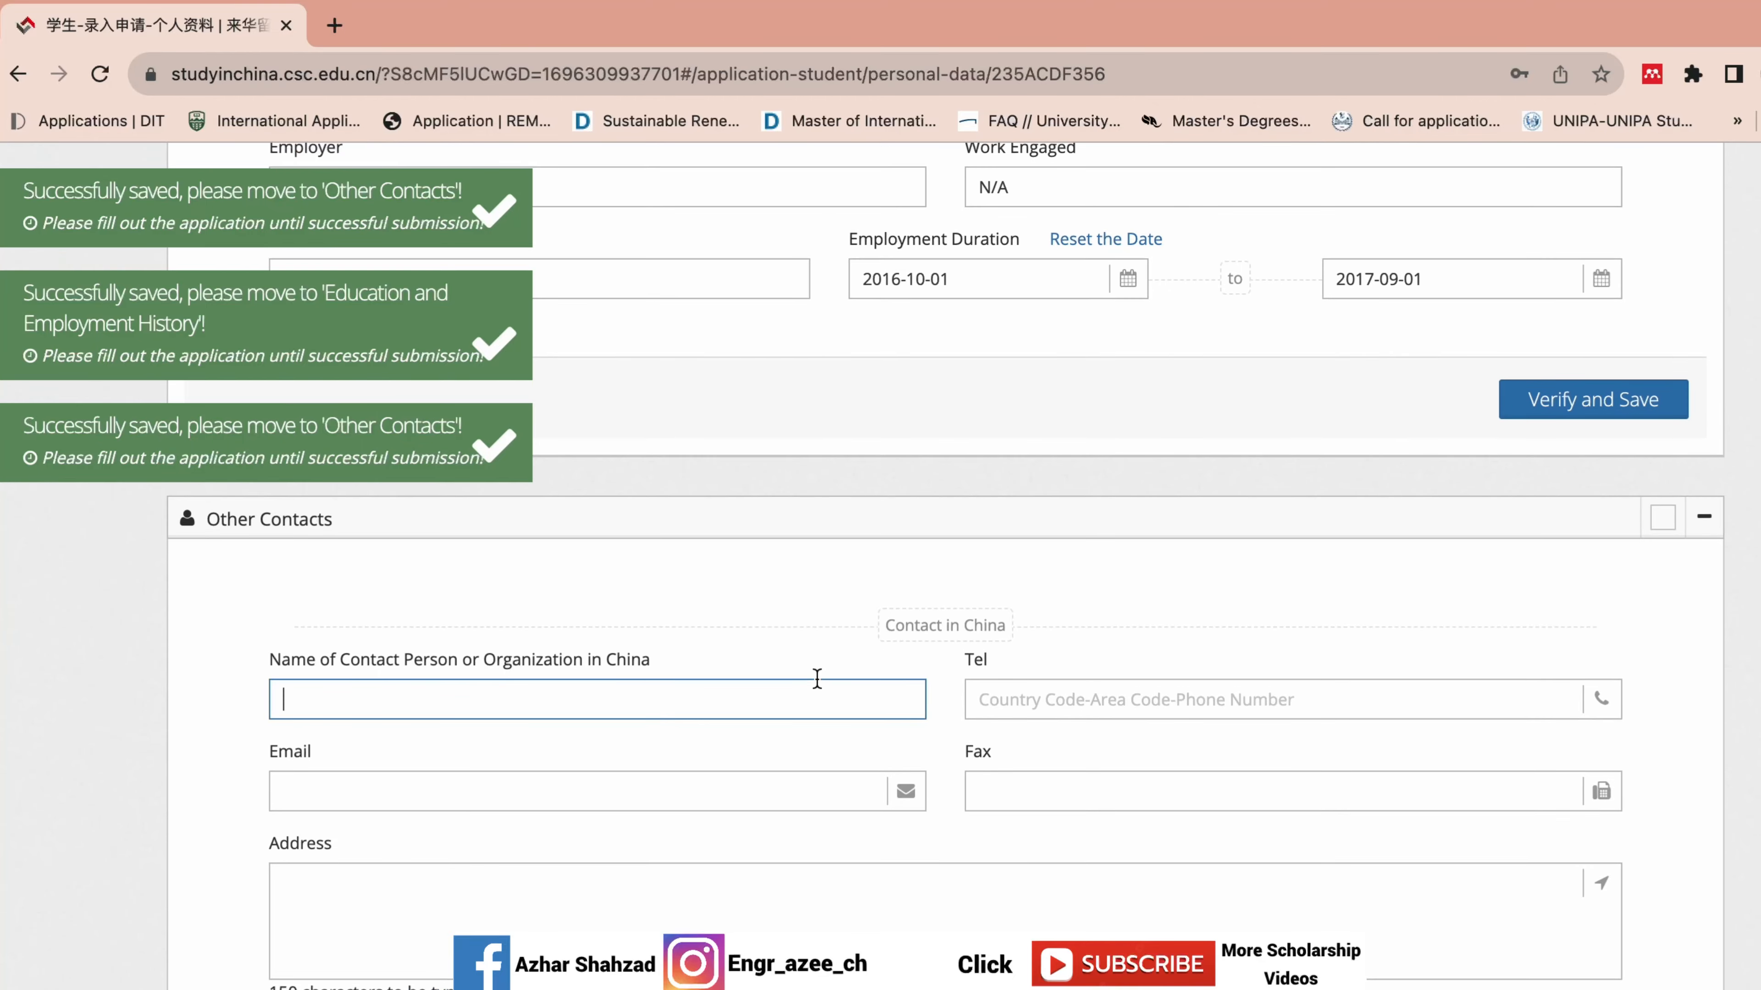
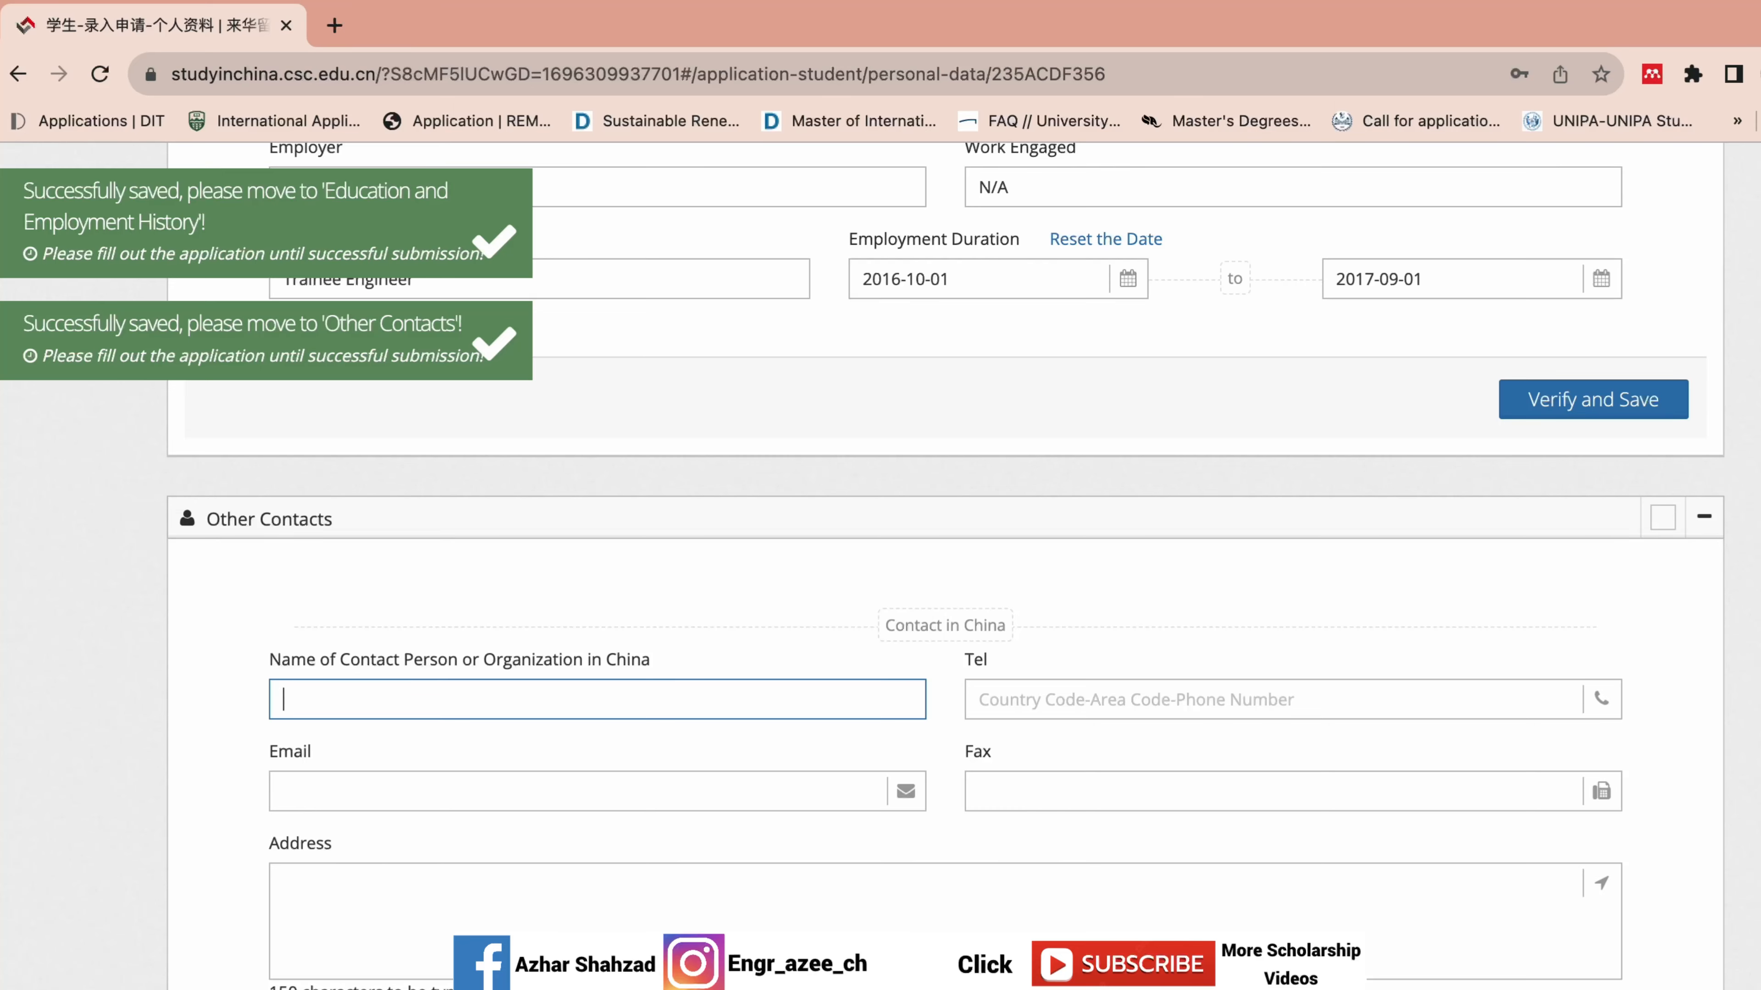
Verify and save the personal details form.
scroll(853, 416, "down", 4)
scroll(853, 416, "up", 4)
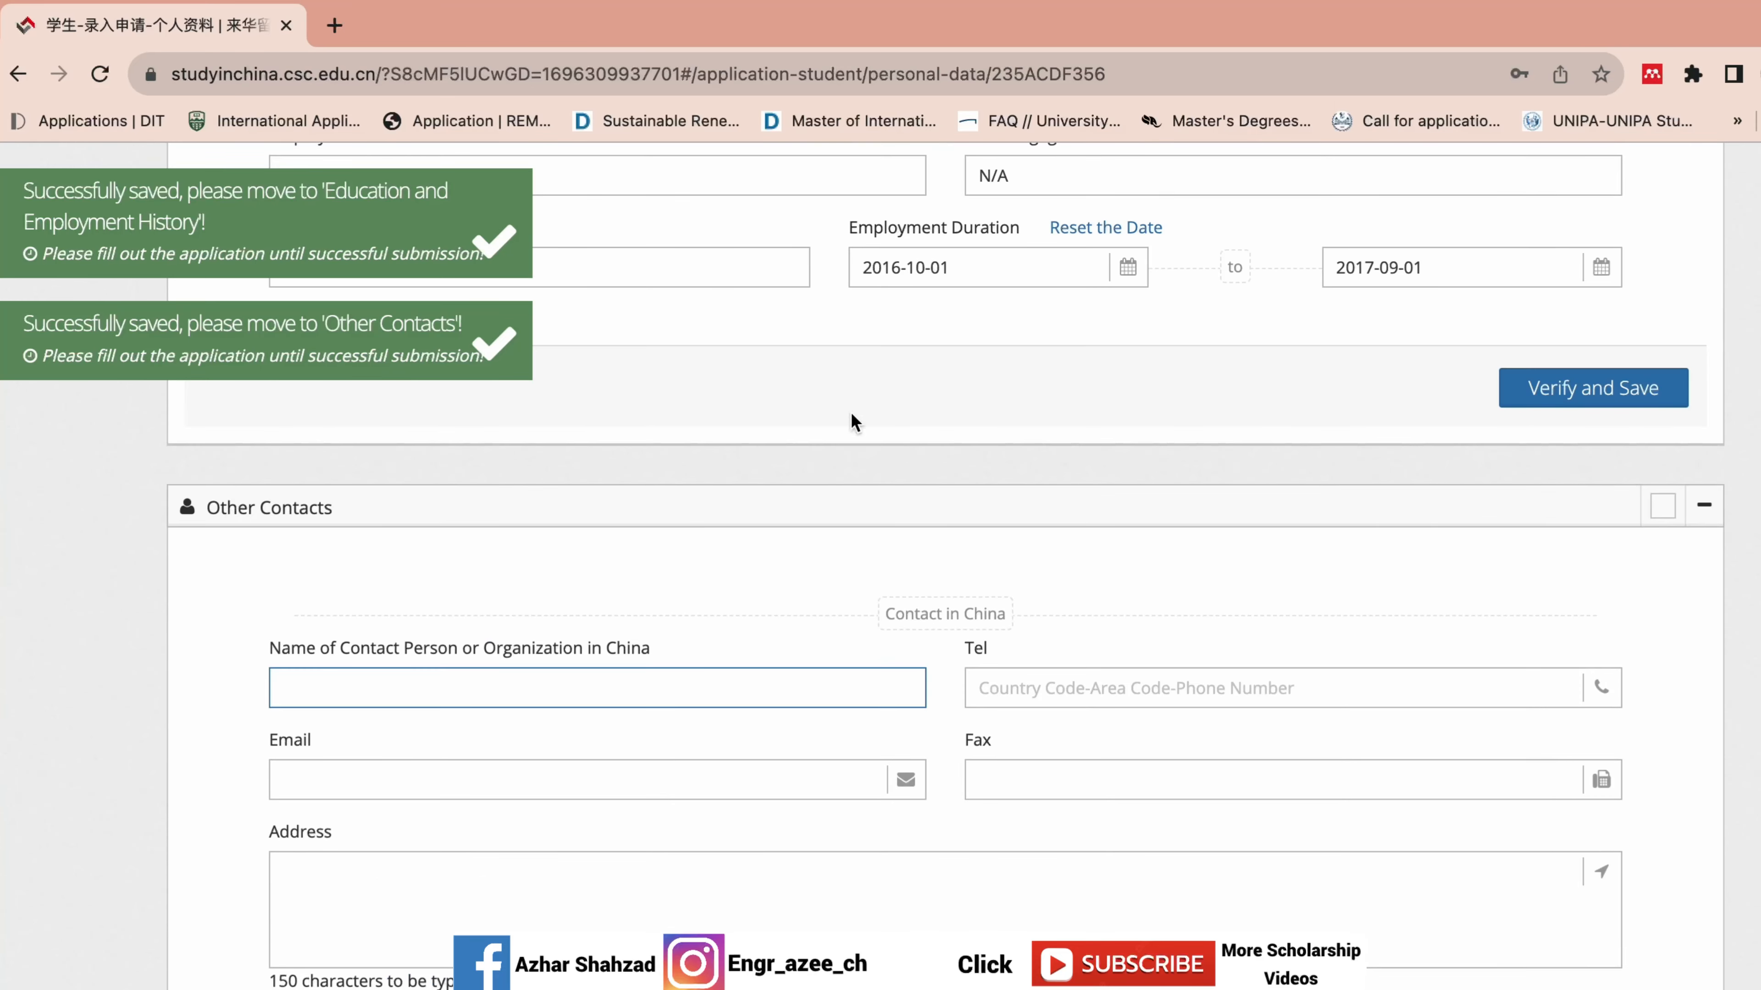
scroll(984, 530, "down", 5)
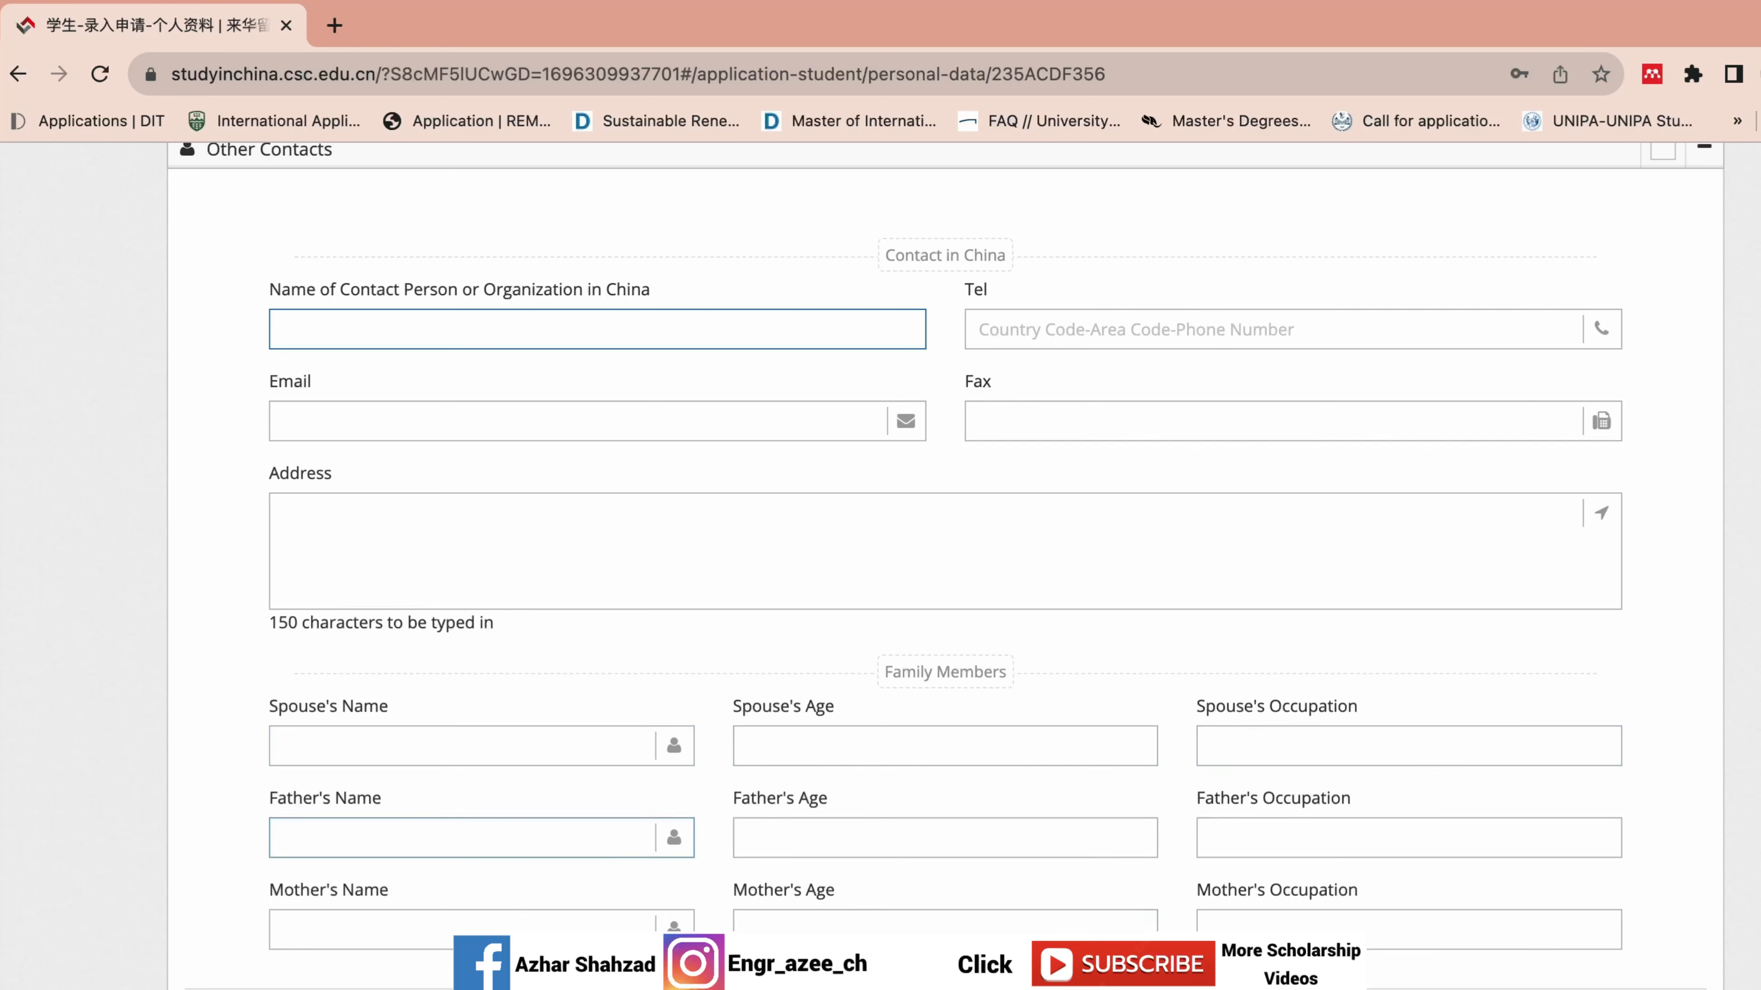
left_click(1511, 989)
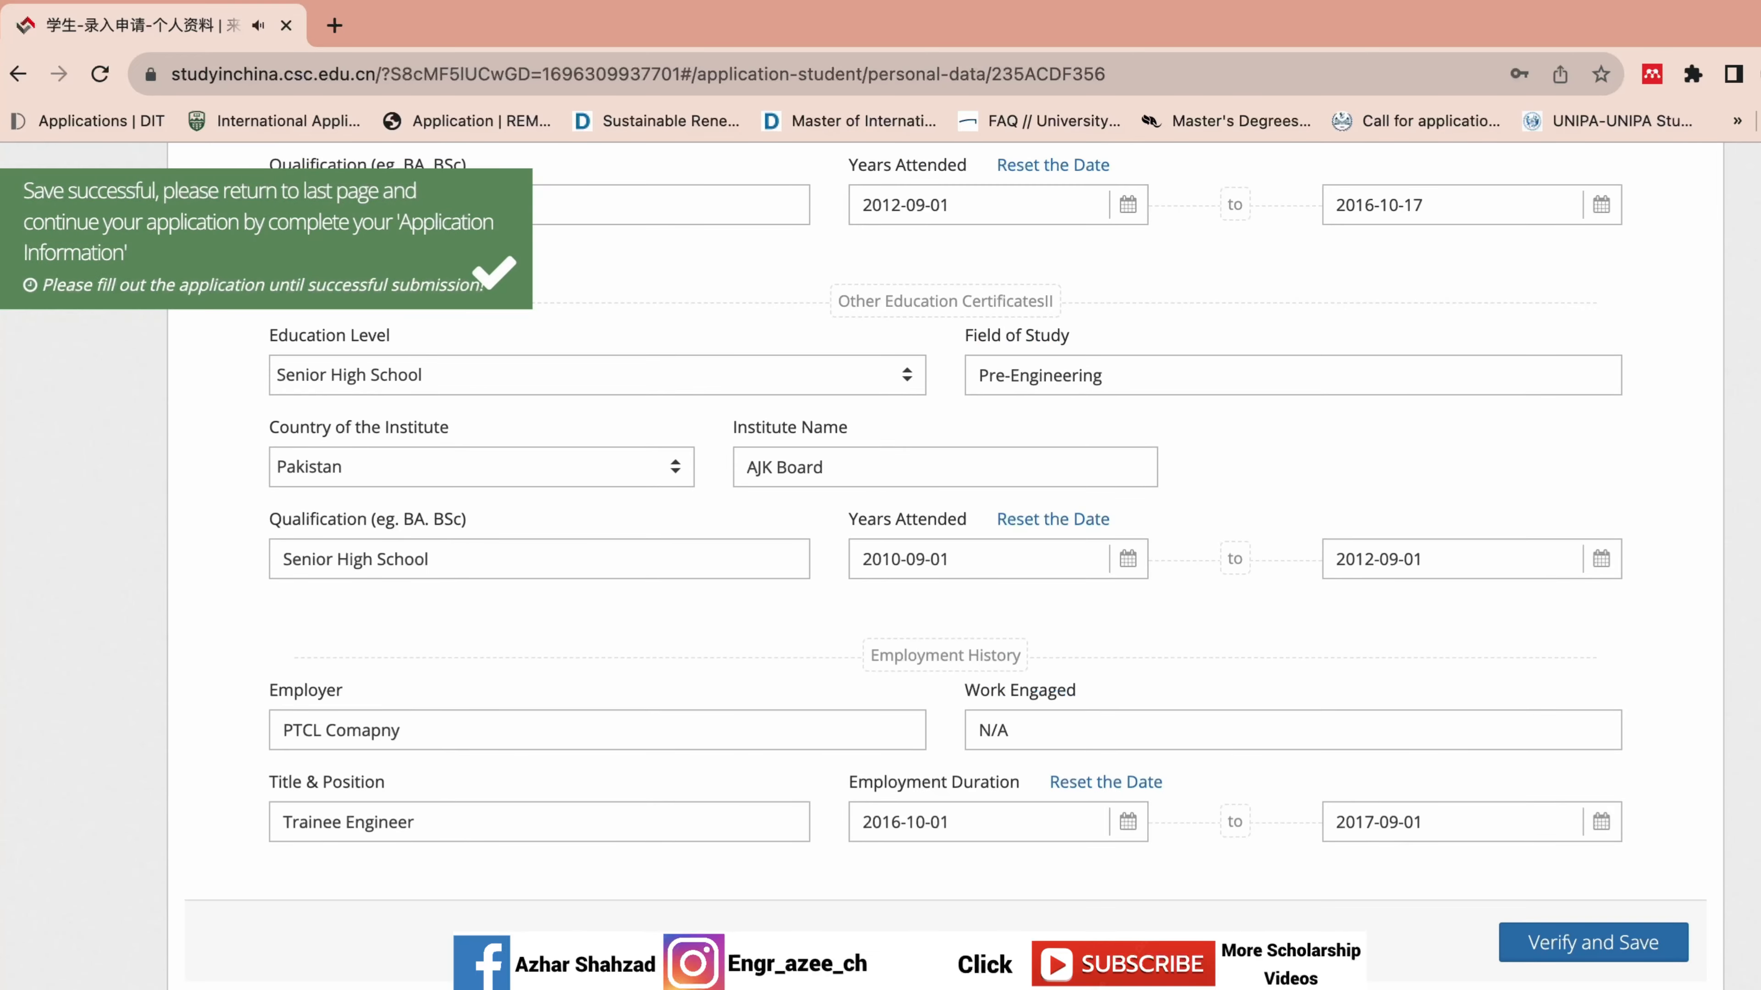
Finish, reopen Edit Personal Details, and expand Education and Employment History.
scroll(1669, 493, "up", 15)
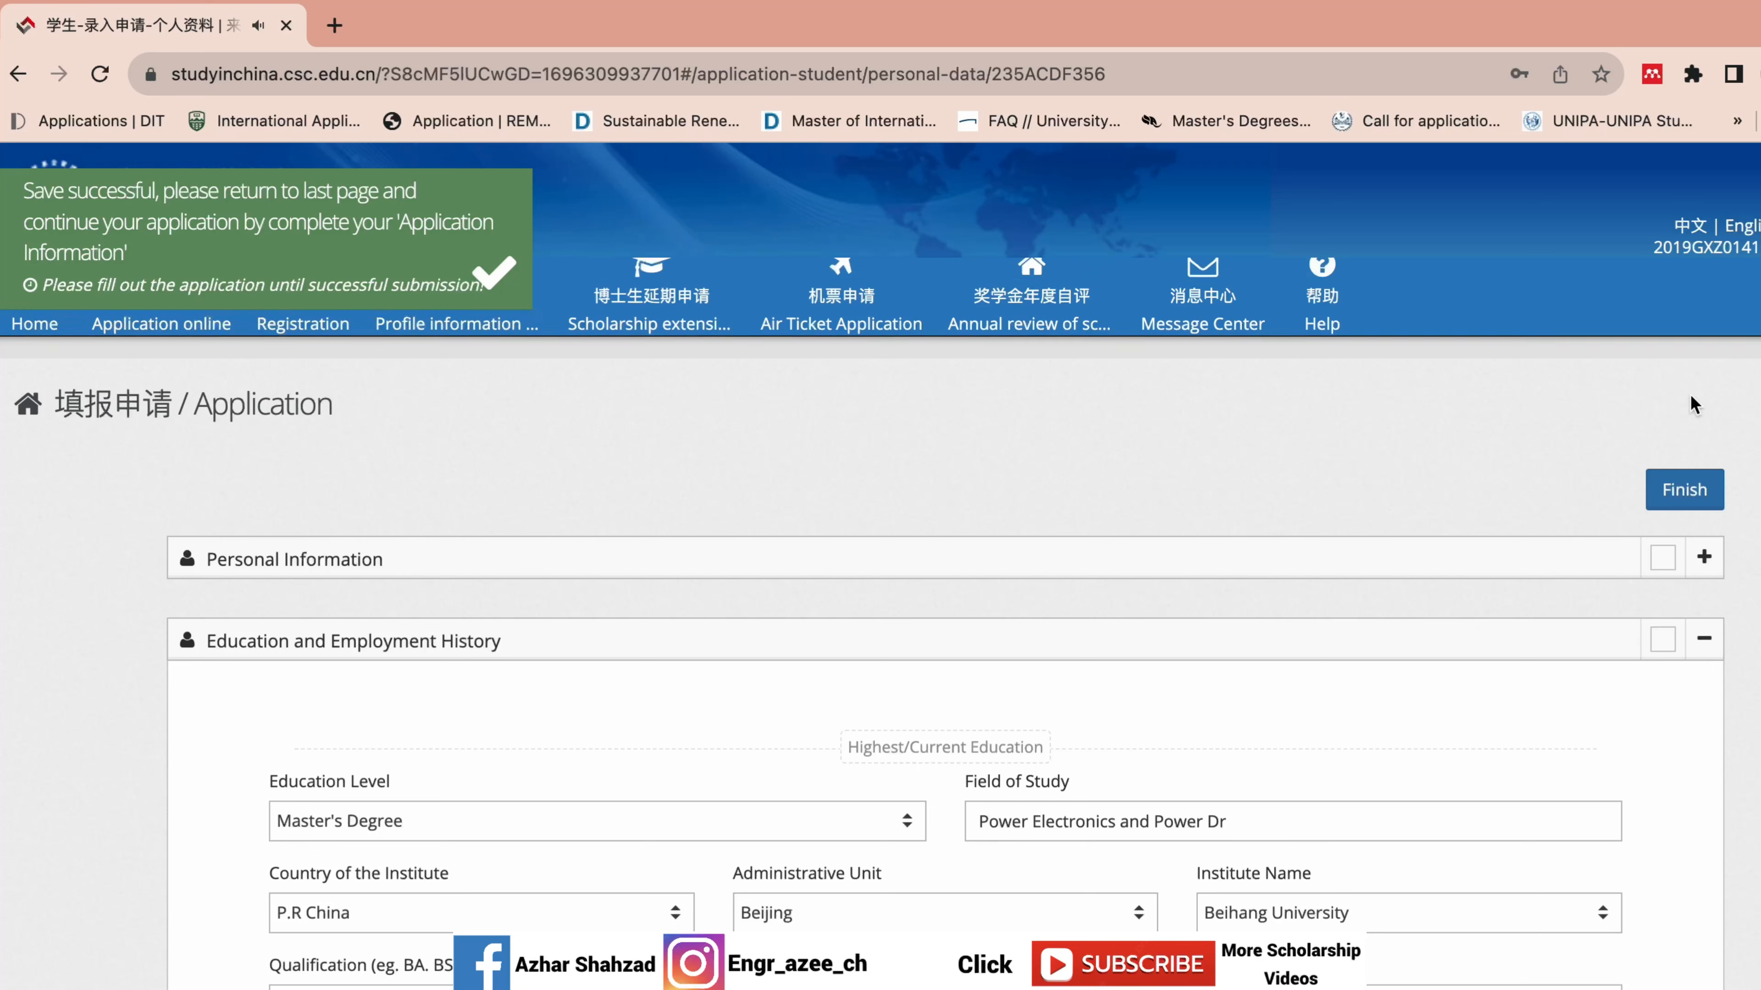
left_click(1669, 492)
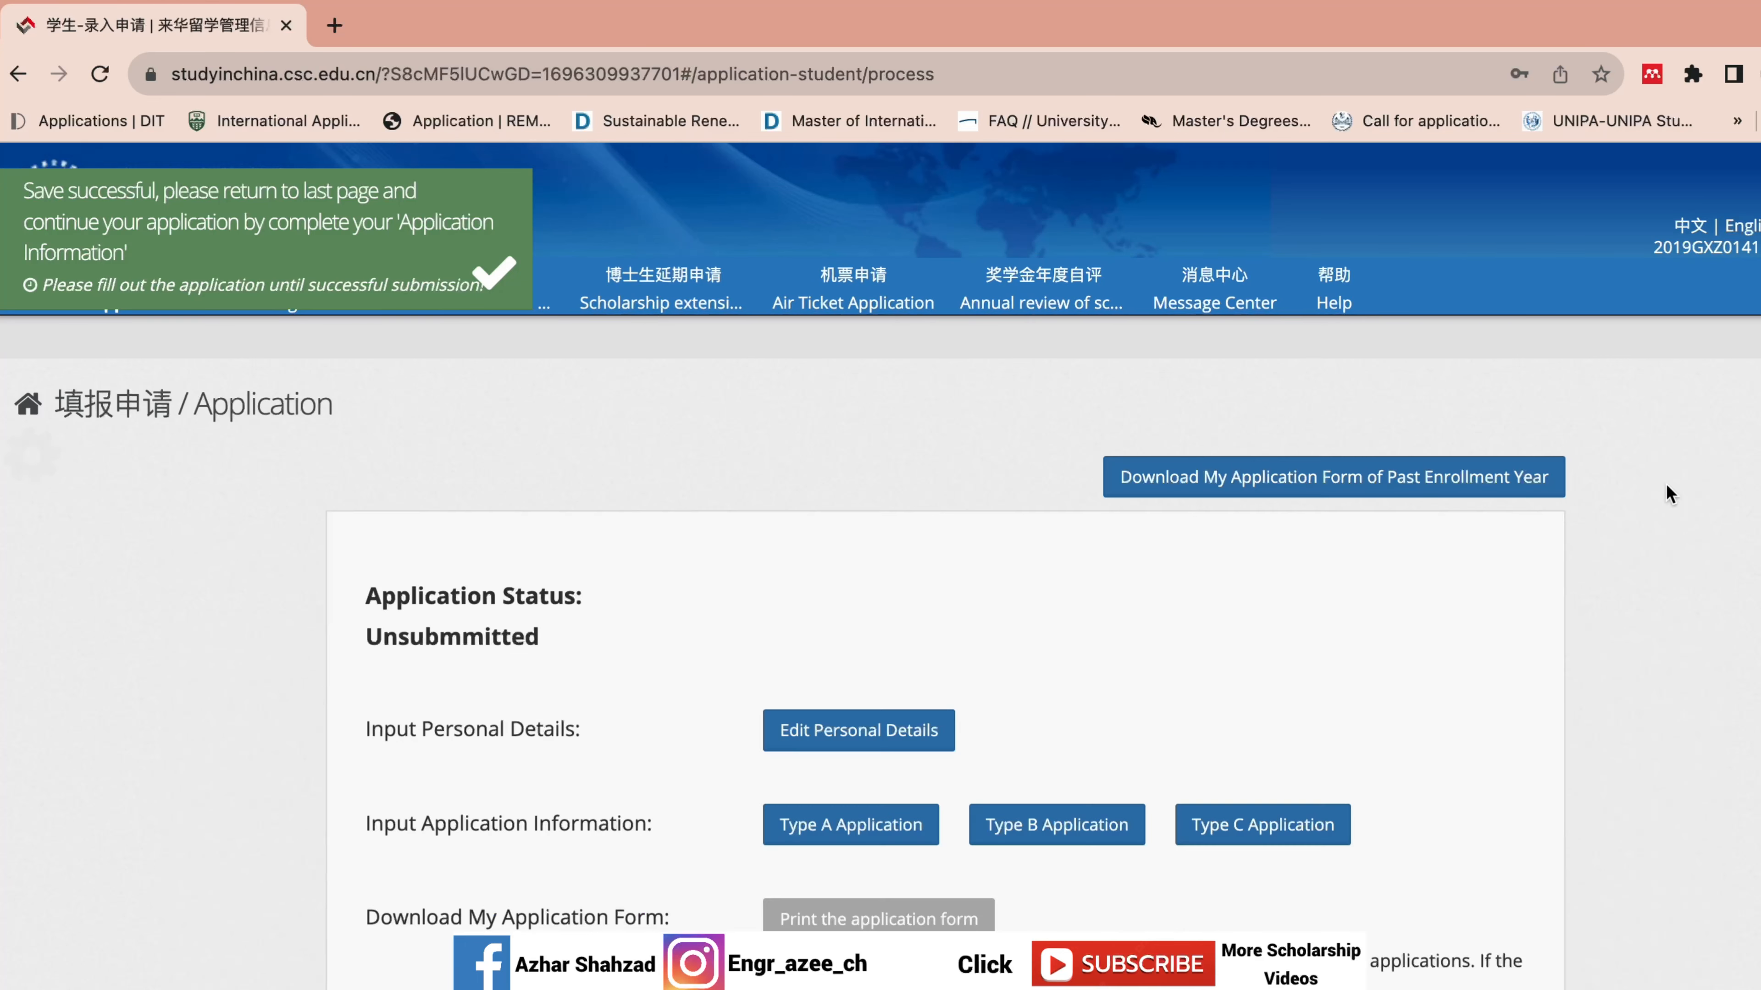
left_click(898, 731)
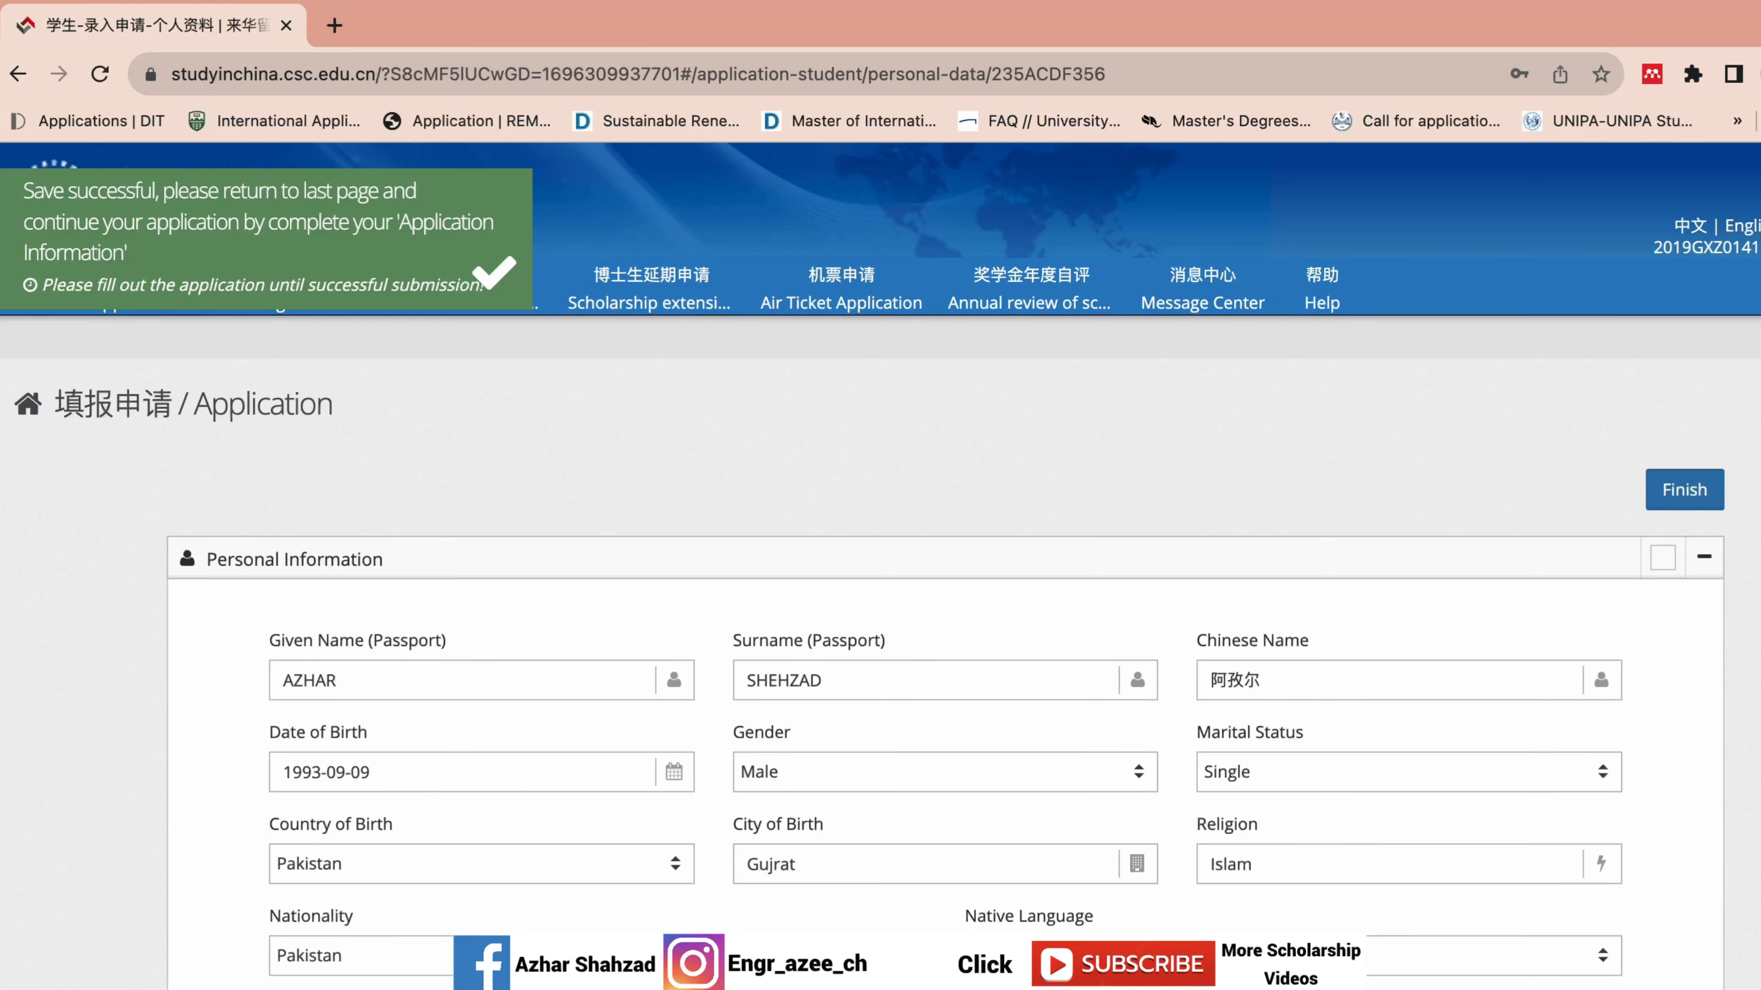
scroll(945, 566, "down", 20)
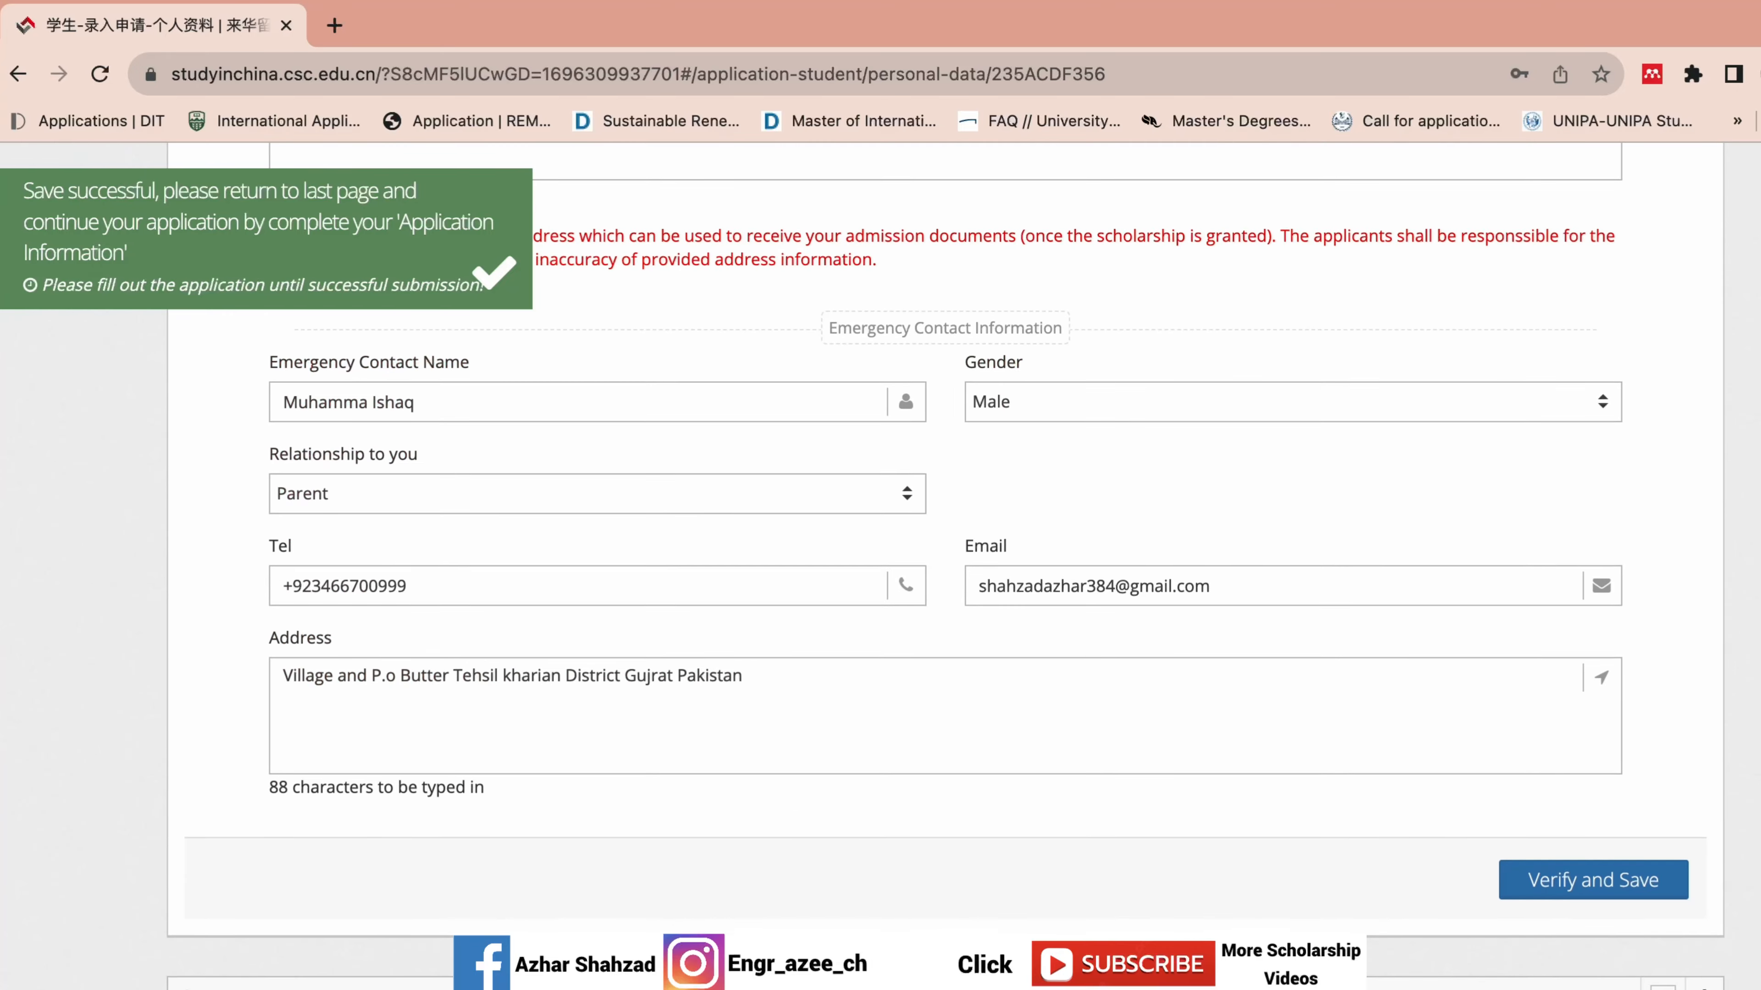
left_click(1704, 978)
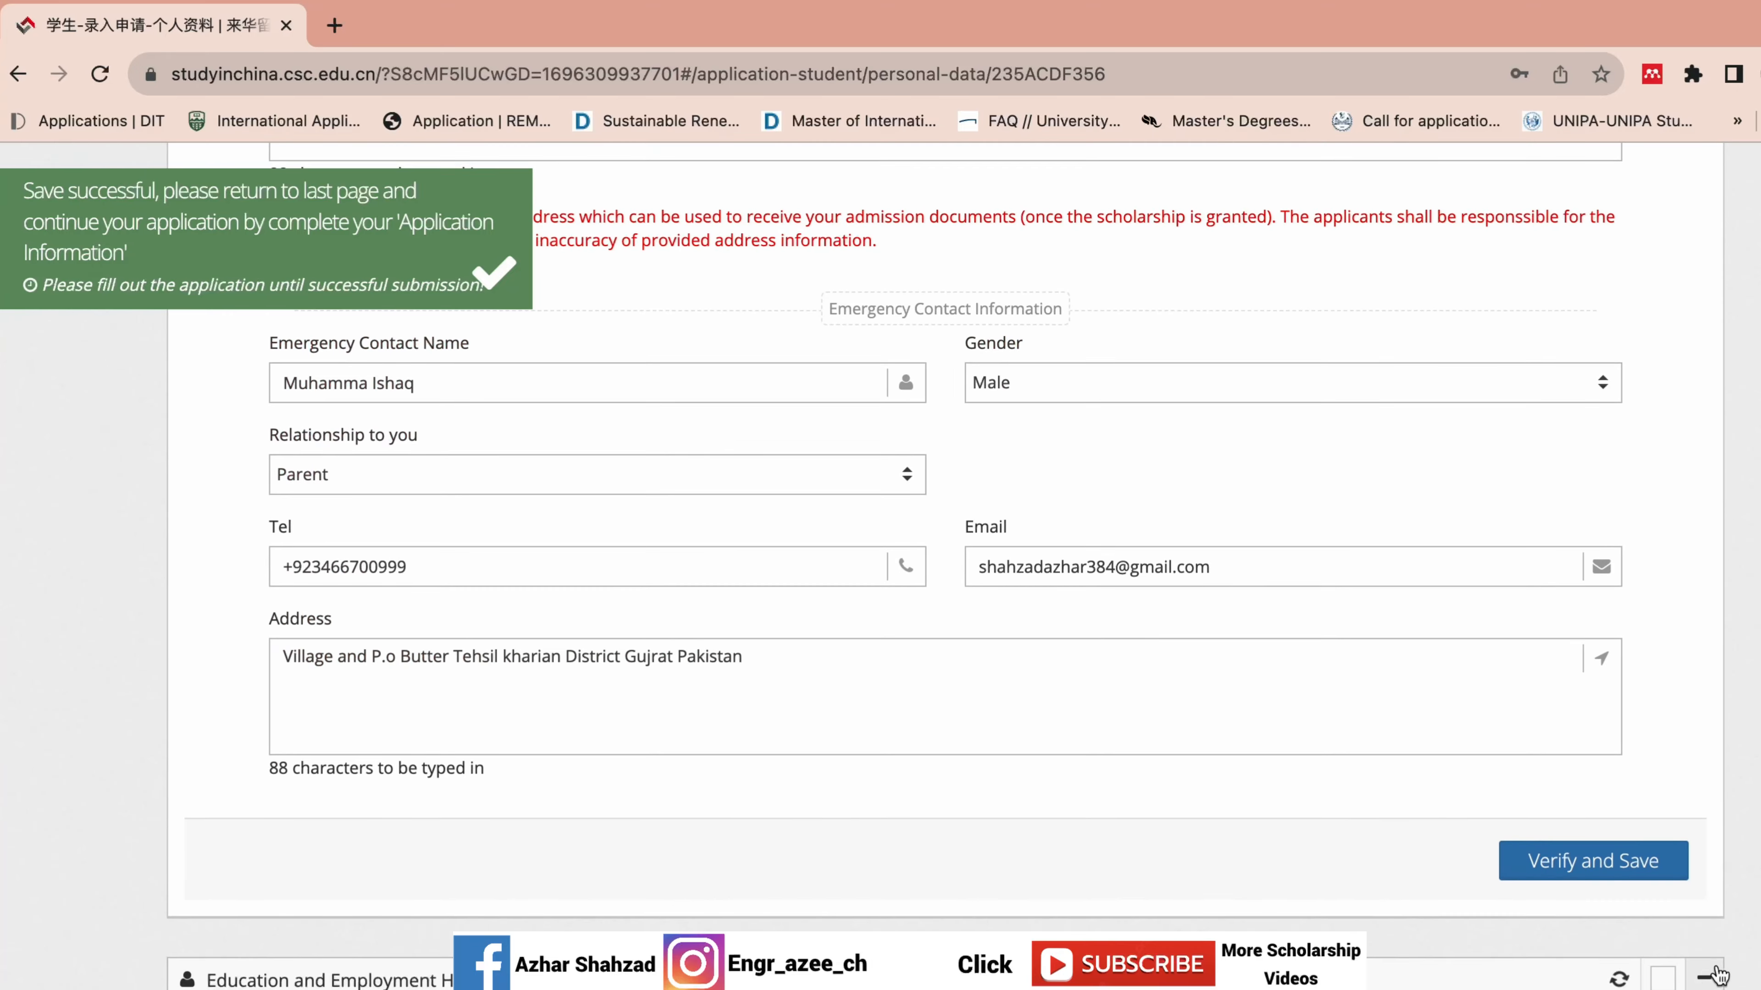
Scroll down to Other Contacts and select the text of that section.
scroll(945, 555, "down", 10)
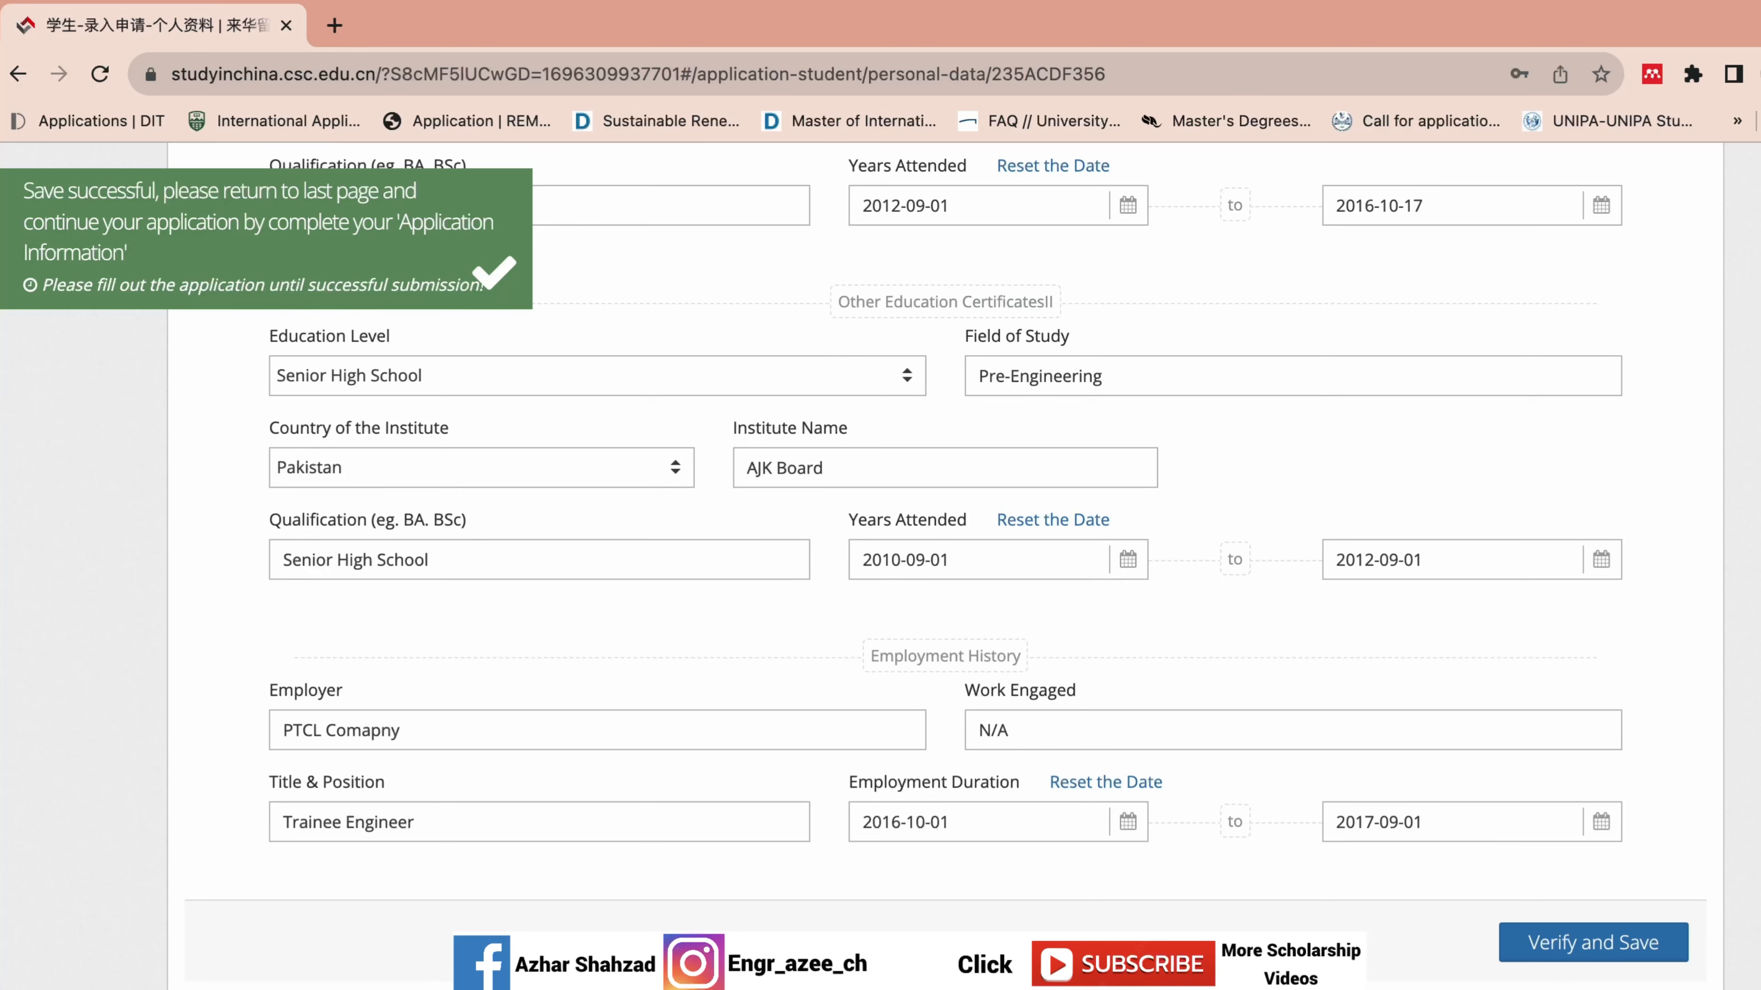
scroll(1042, 491, "down", 13)
scroll(1042, 491, "up", 3)
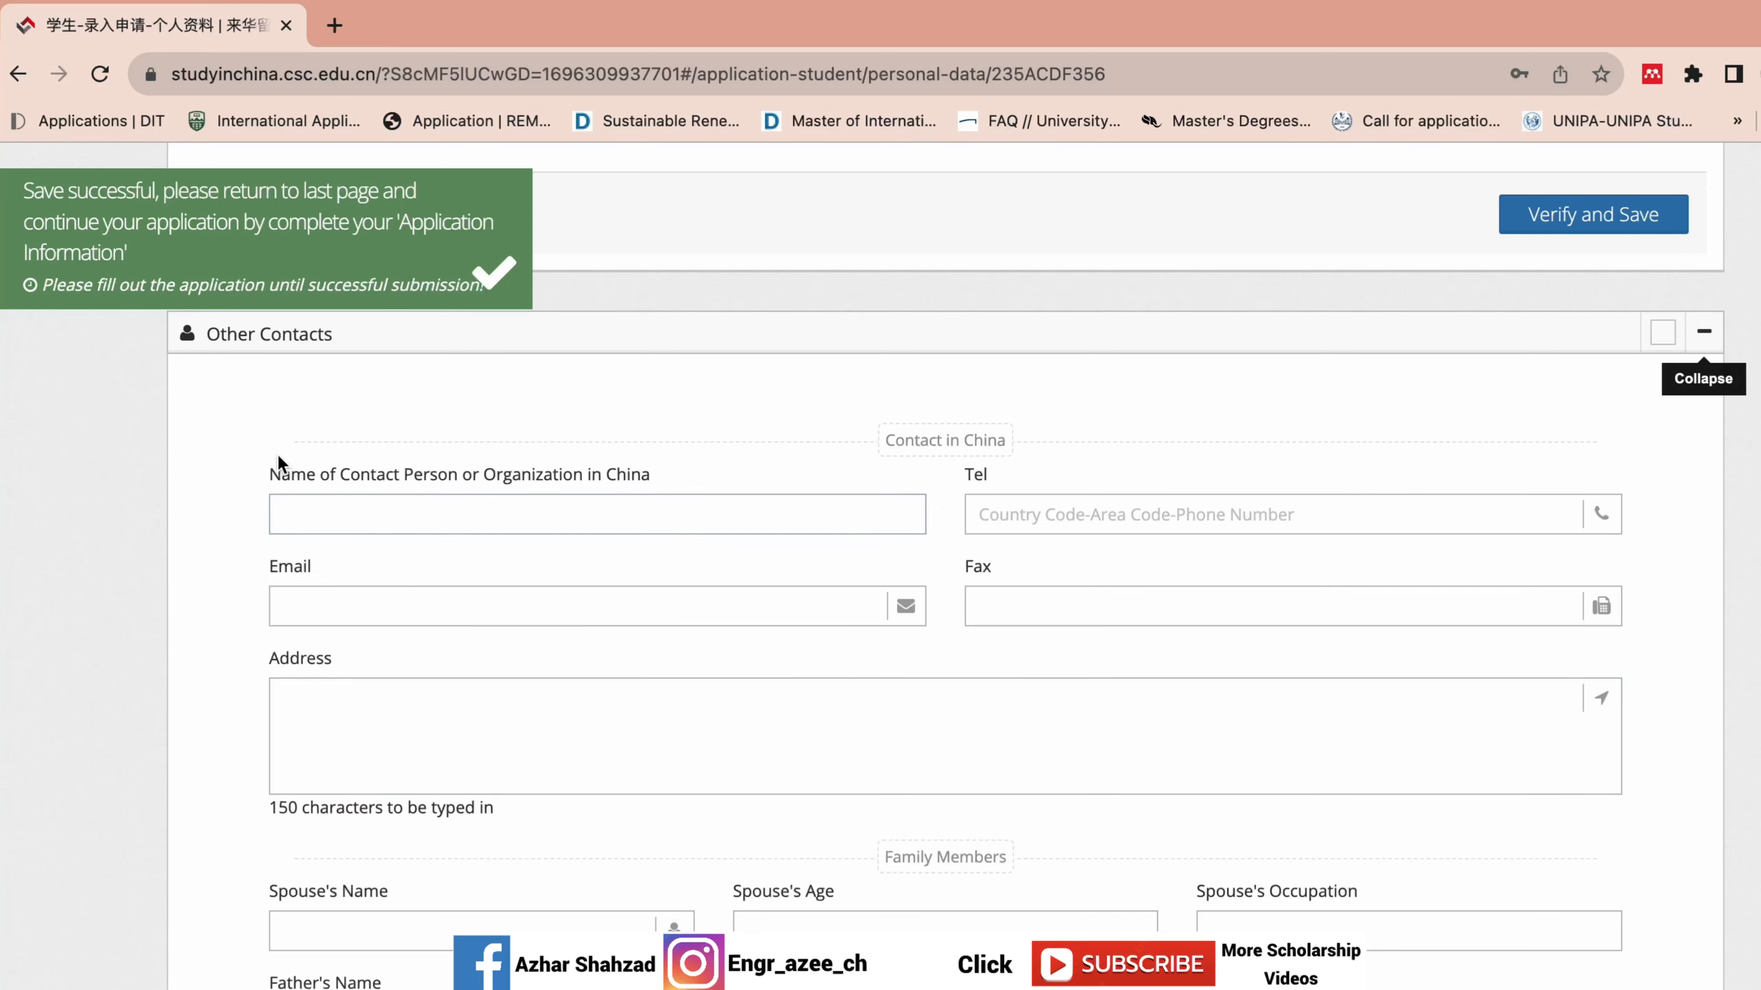
left_click_drag(279, 463, 767, 834)
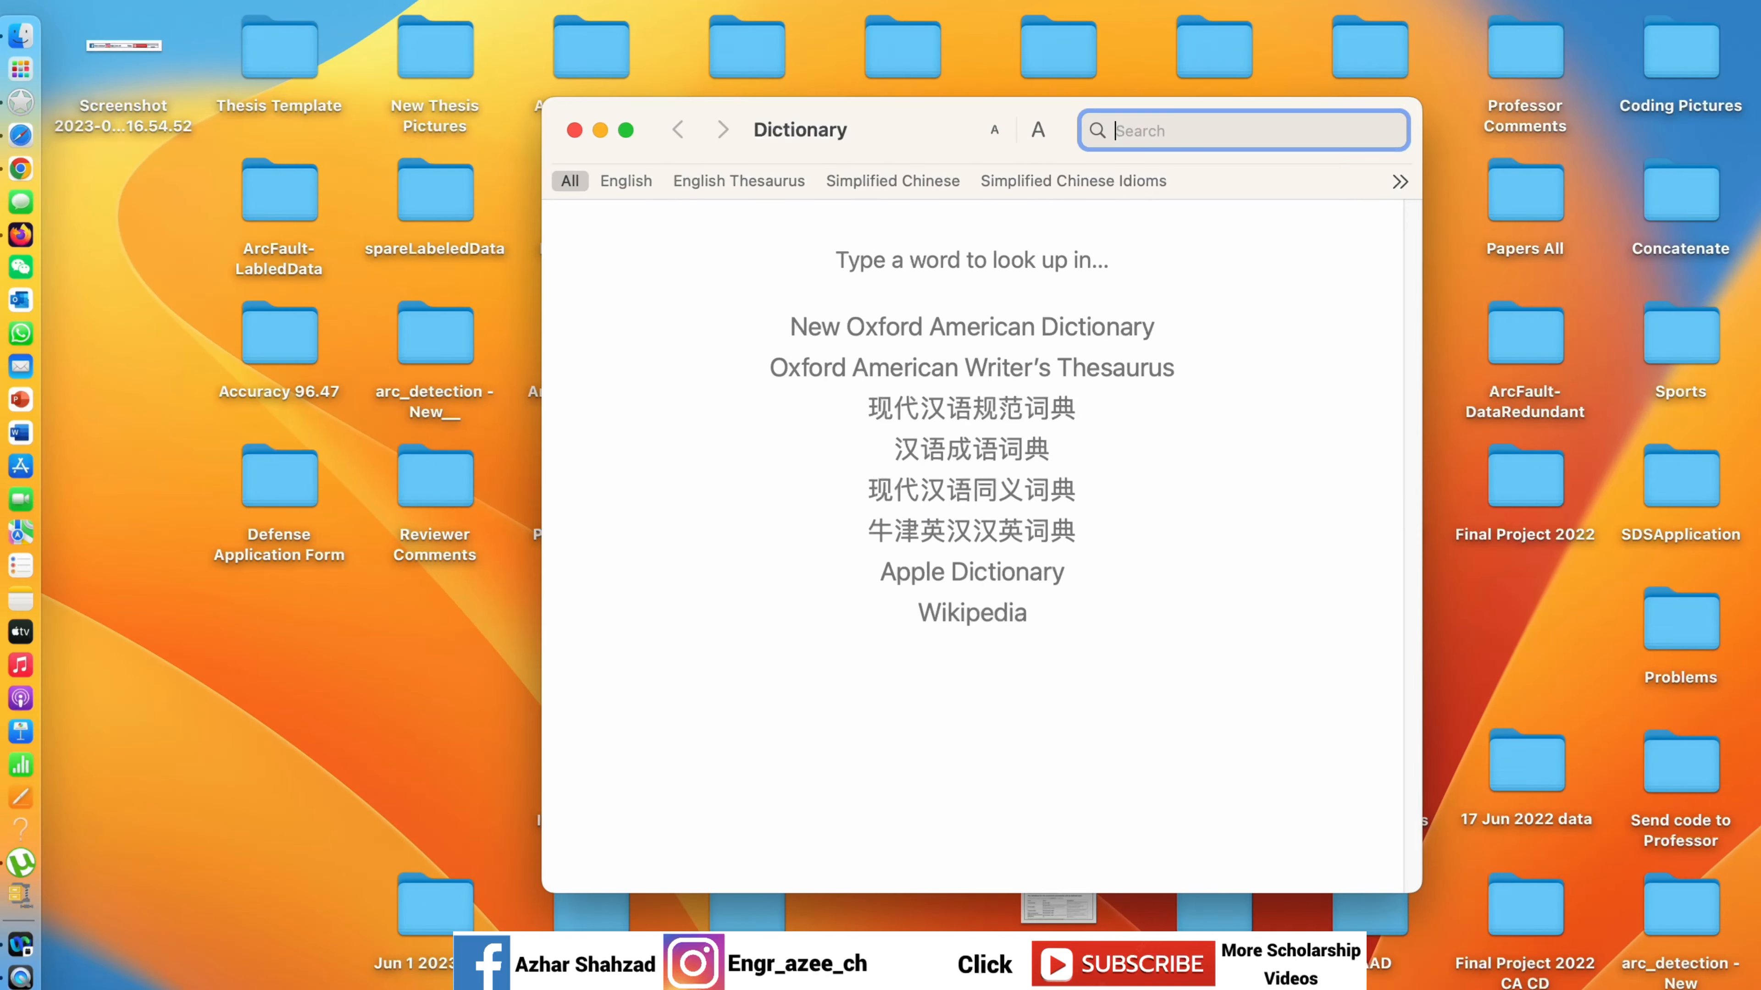
Bring Chrome with the CGSIS form back and select all text on the page.
left_click(21, 169)
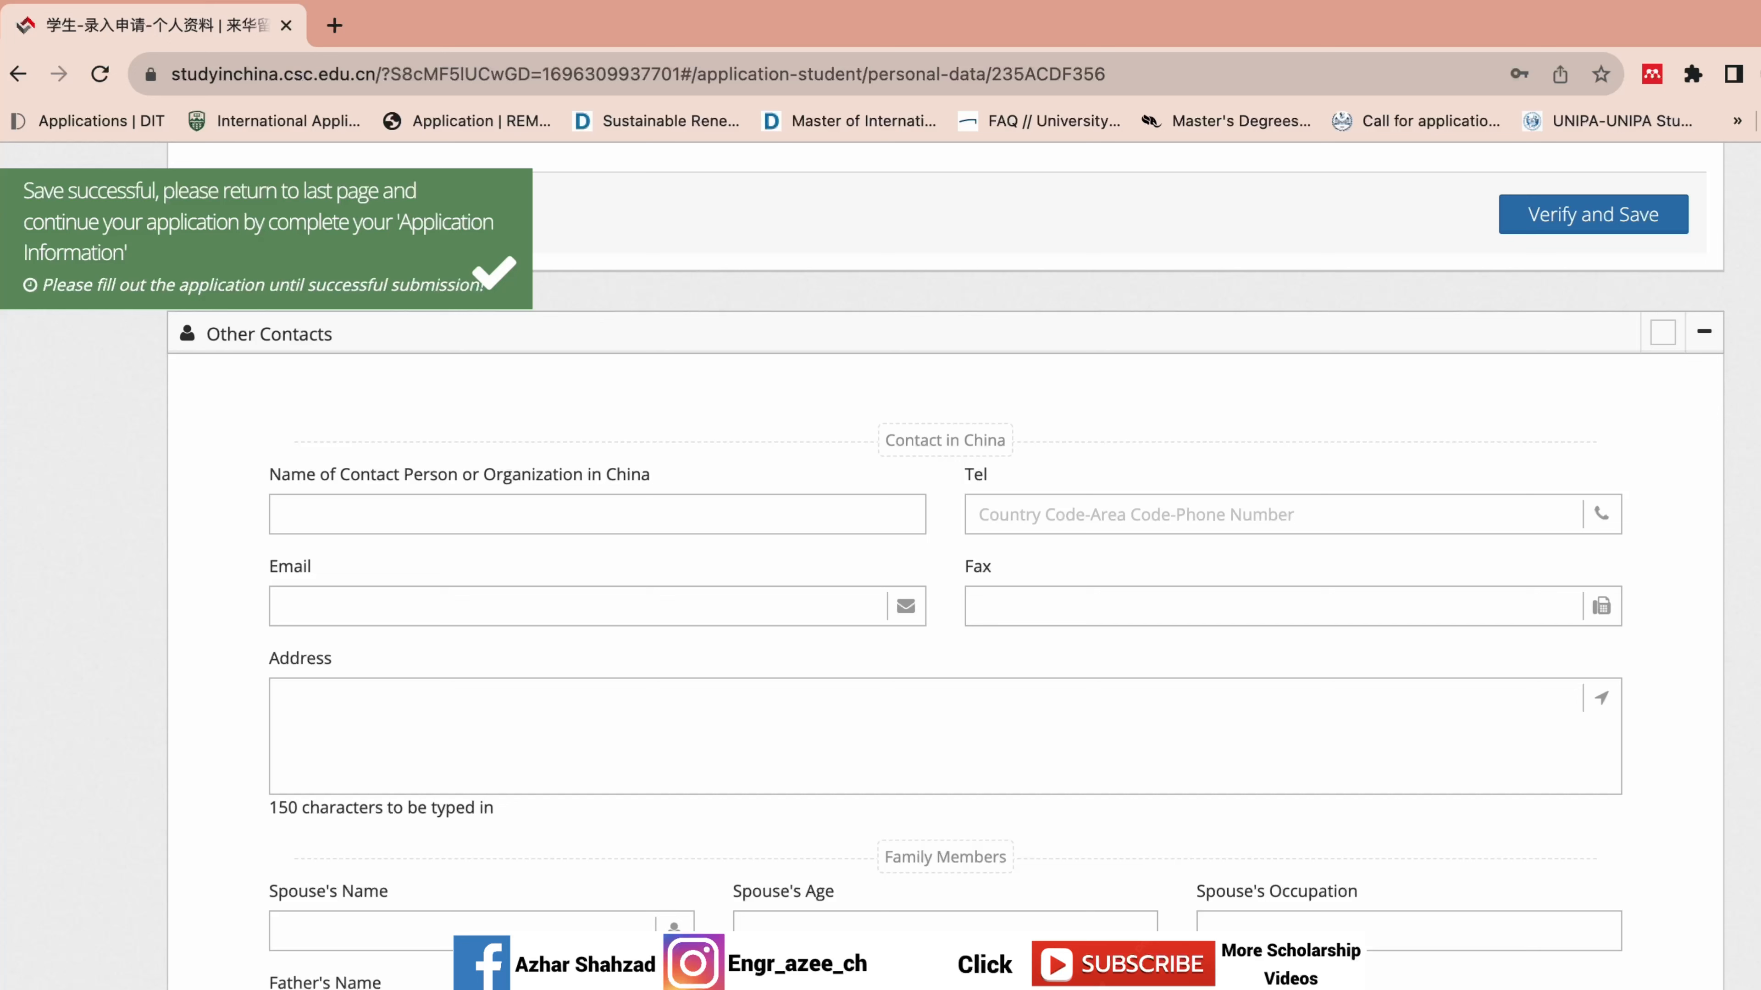
key("super+a")
scroll(1667, 491, "up", 20)
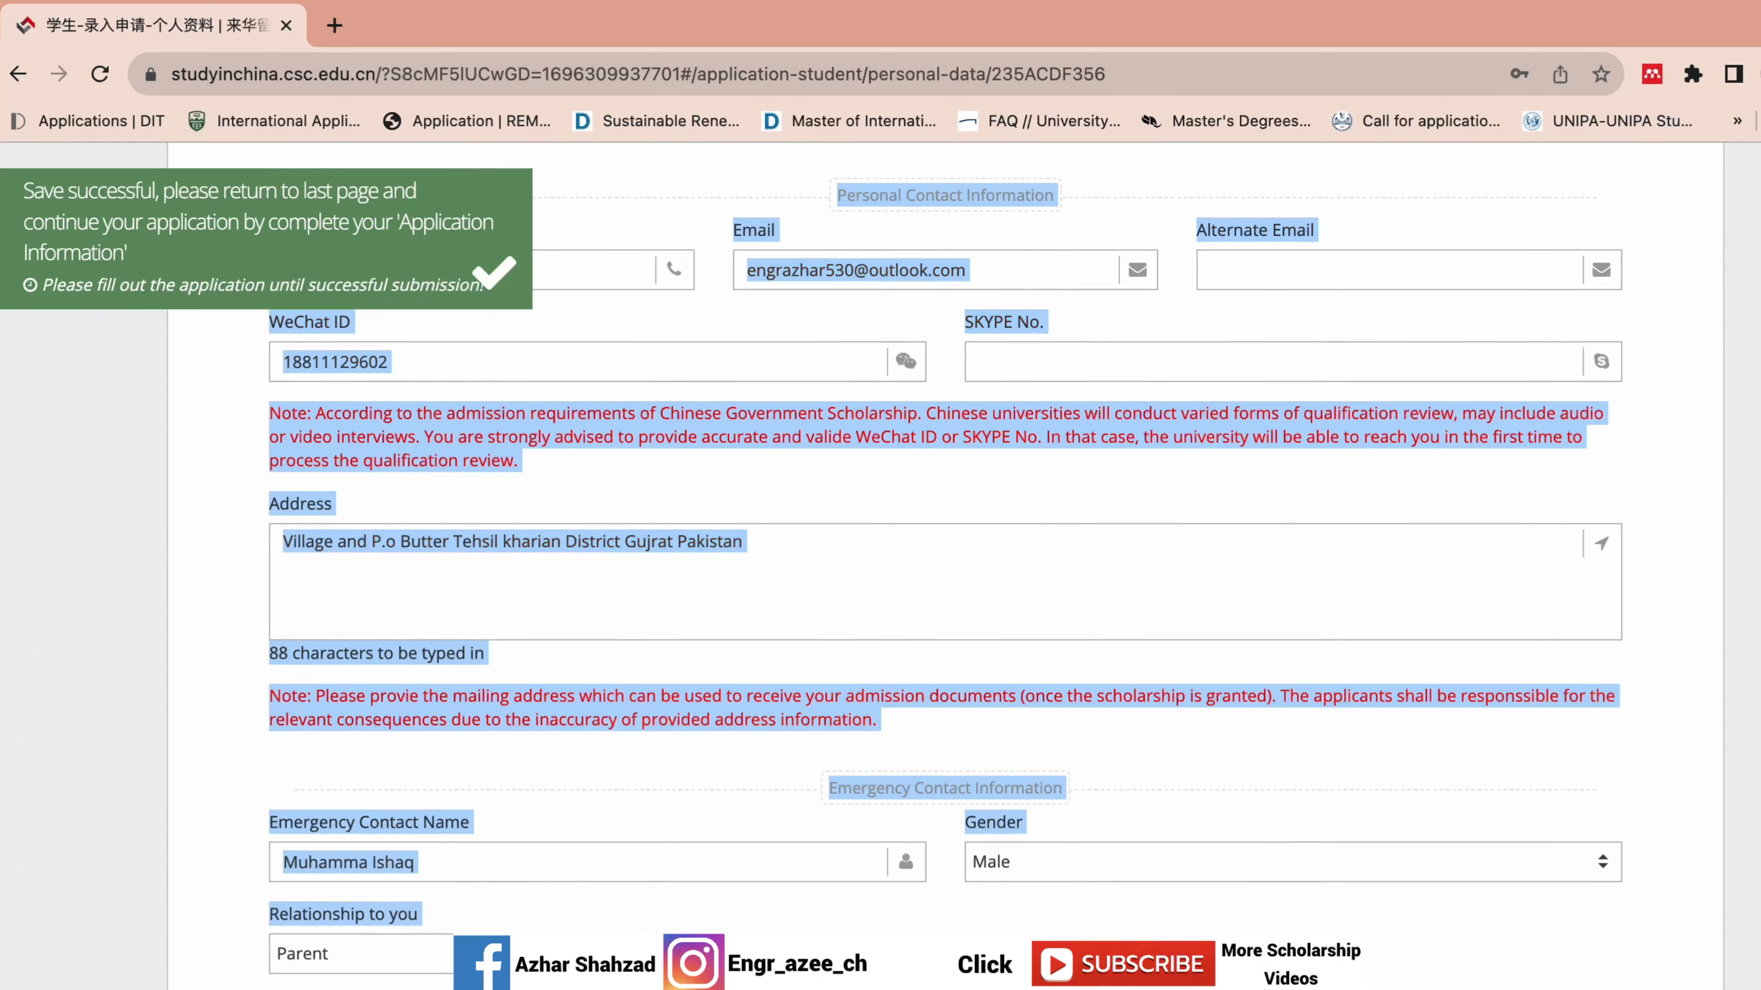
Finish the personal details and add a new Type B application.
left_click(1667, 491)
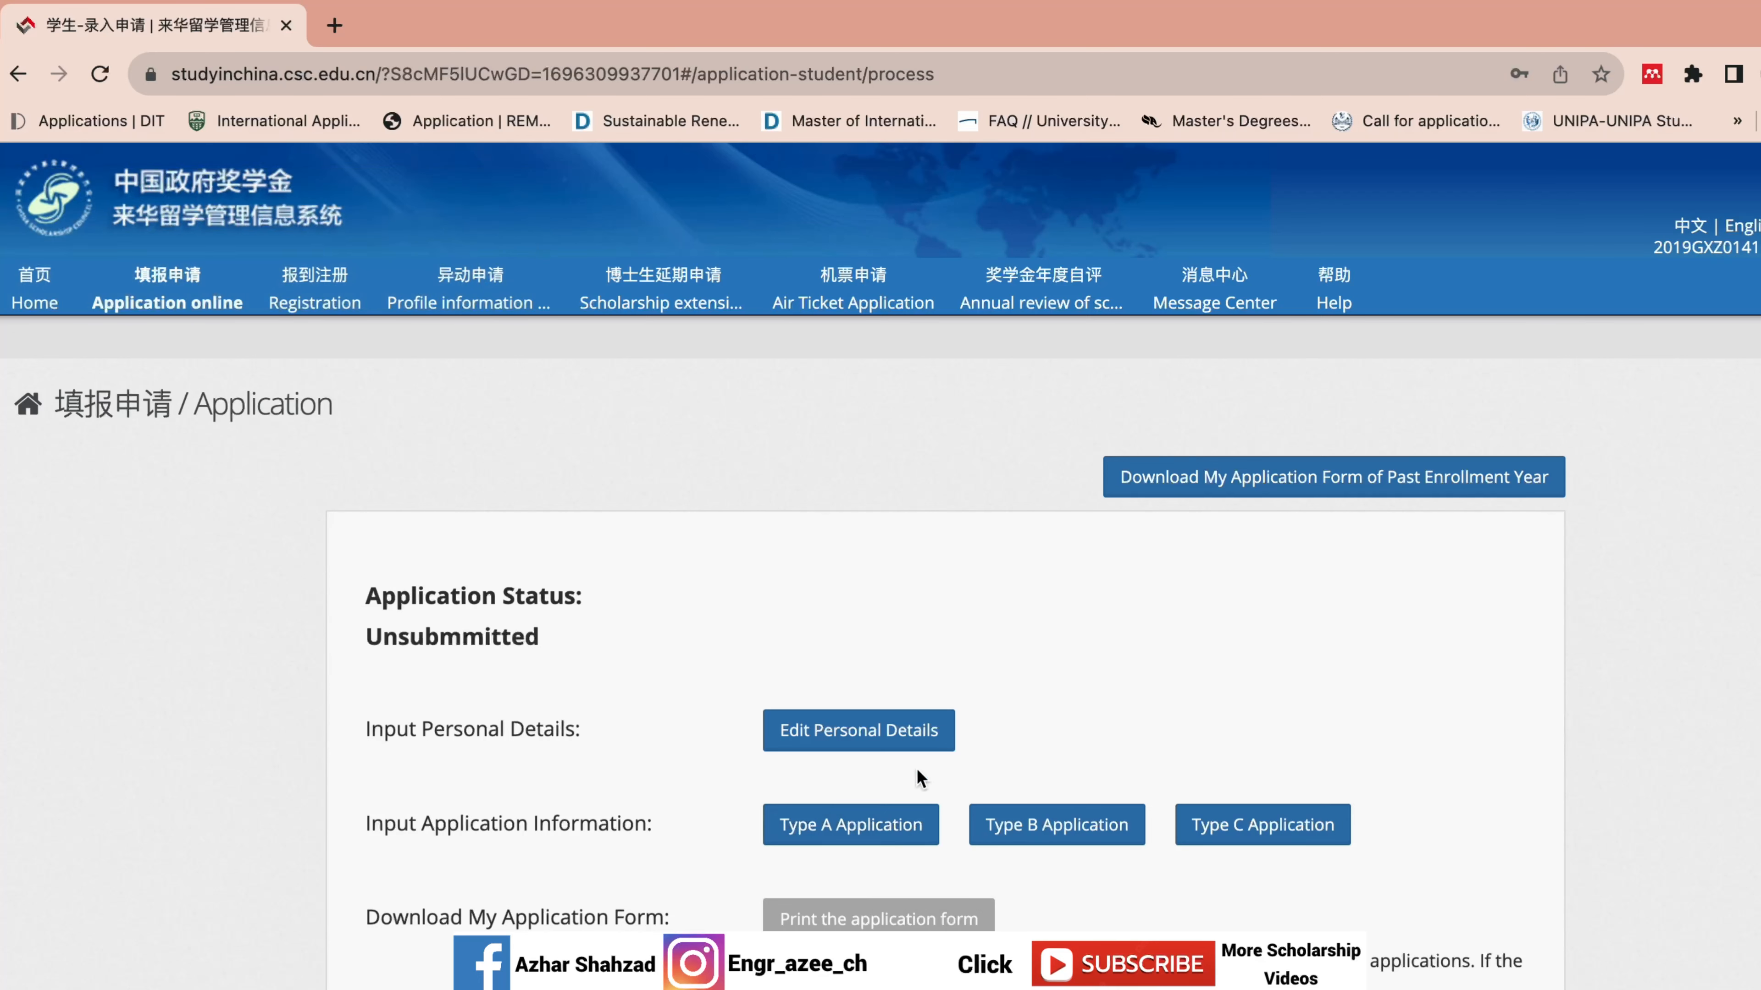
left_click(1048, 832)
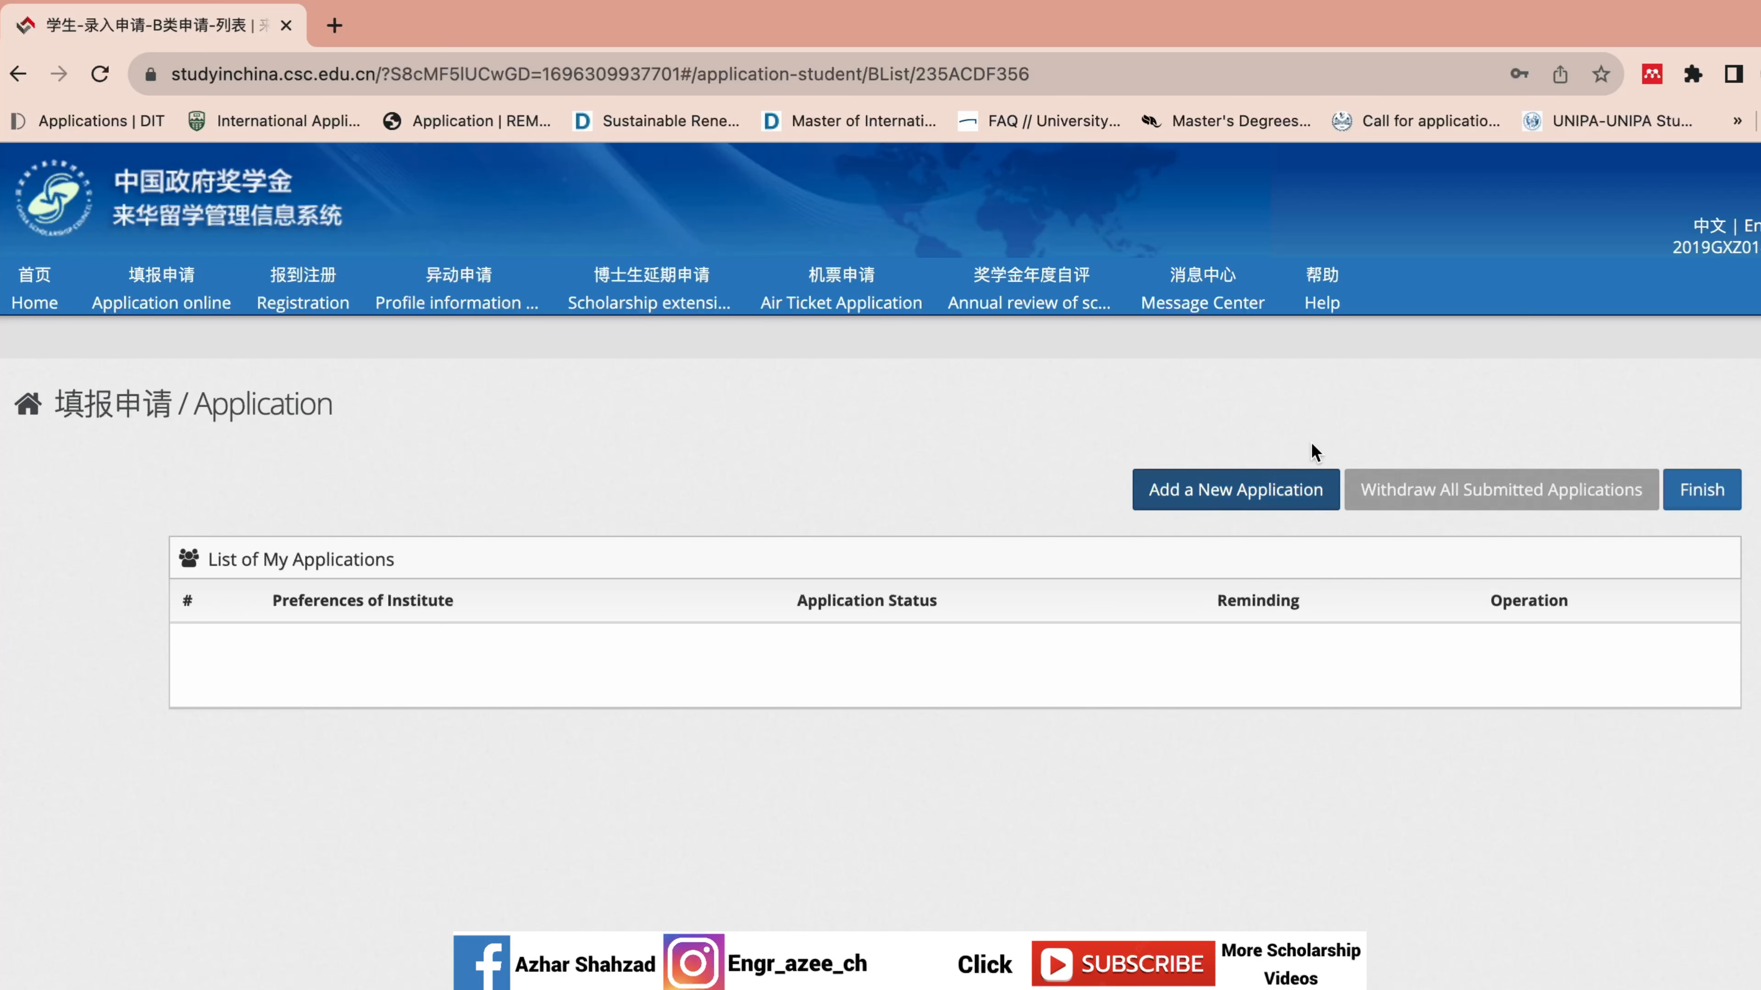
left_click(1307, 496)
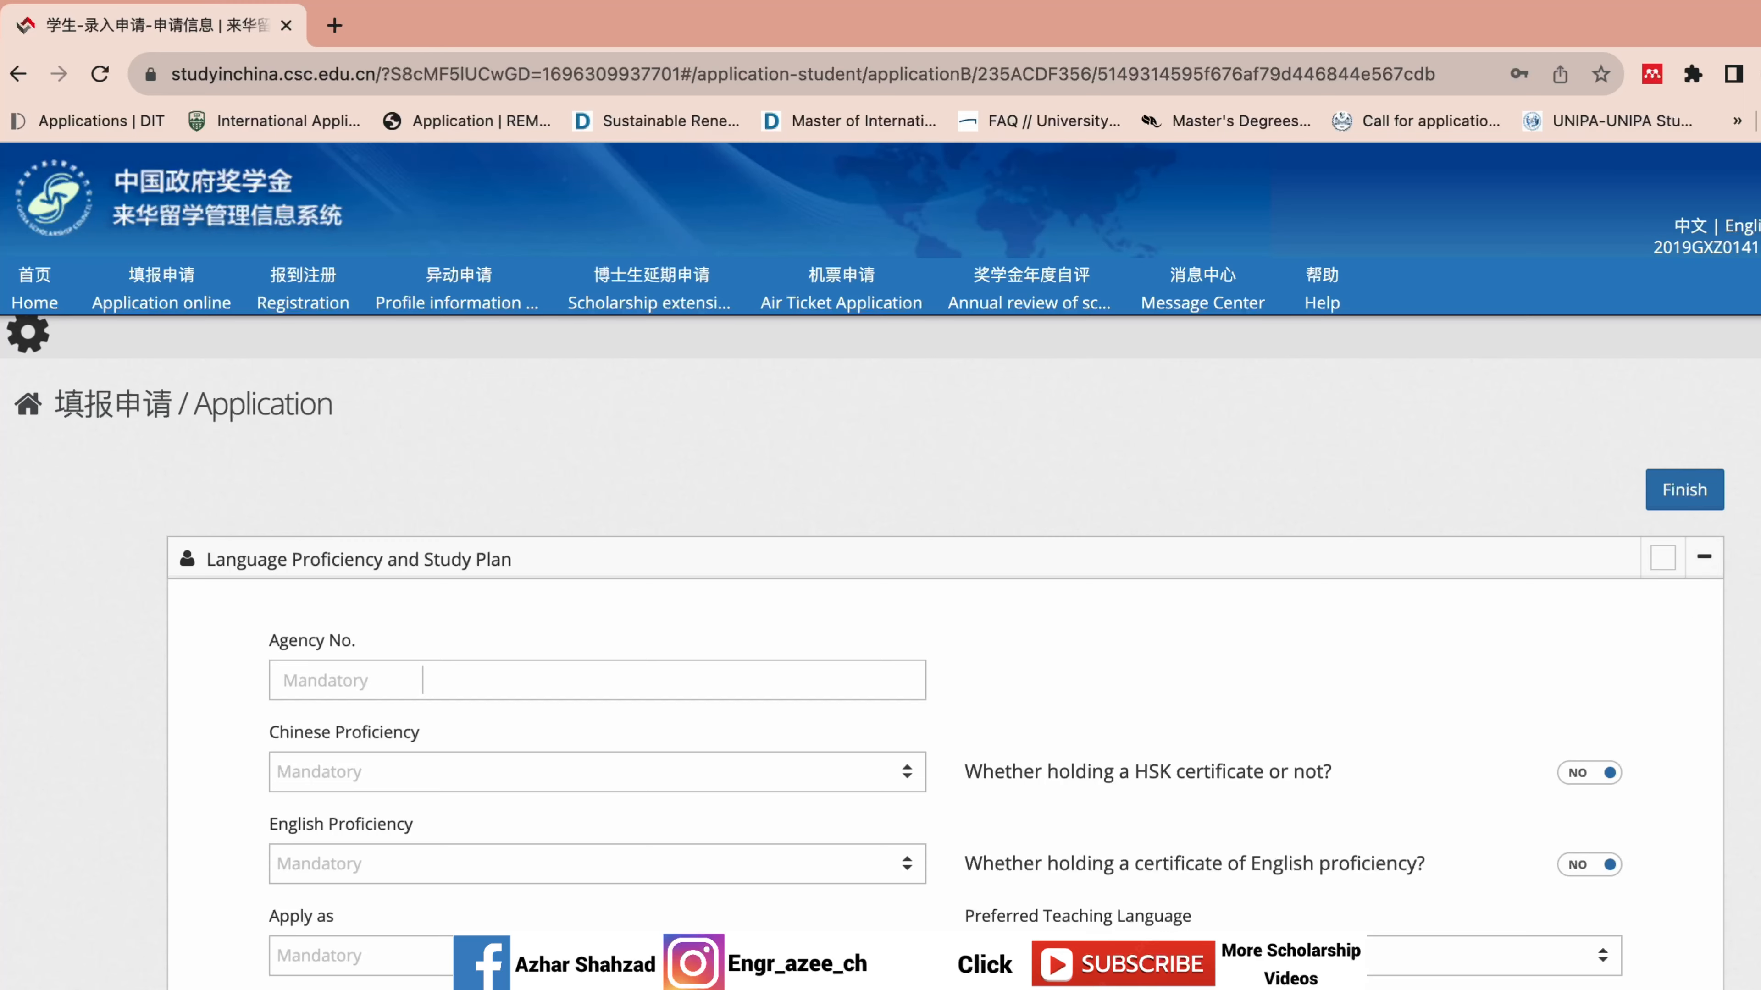
Put the caret in the new application's Agency No. field and open a blank browser tab.
scroll(880, 555, "down", 7)
scroll(880, 555, "up", 4)
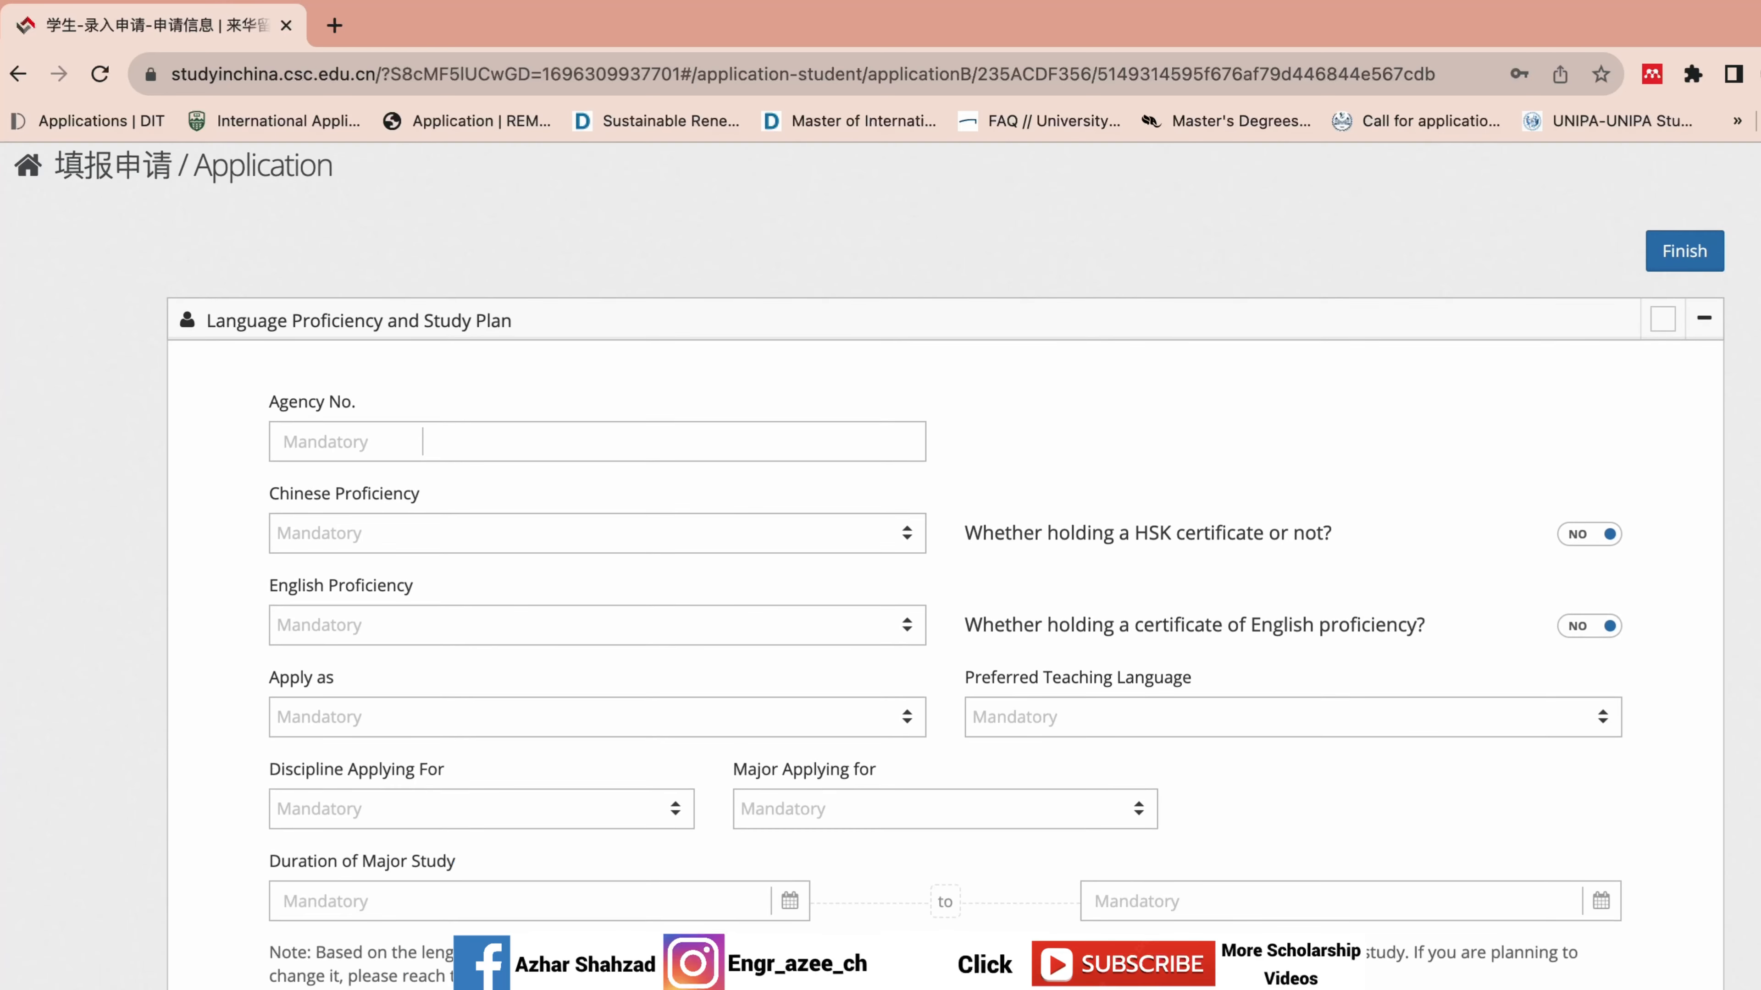
left_click(548, 442)
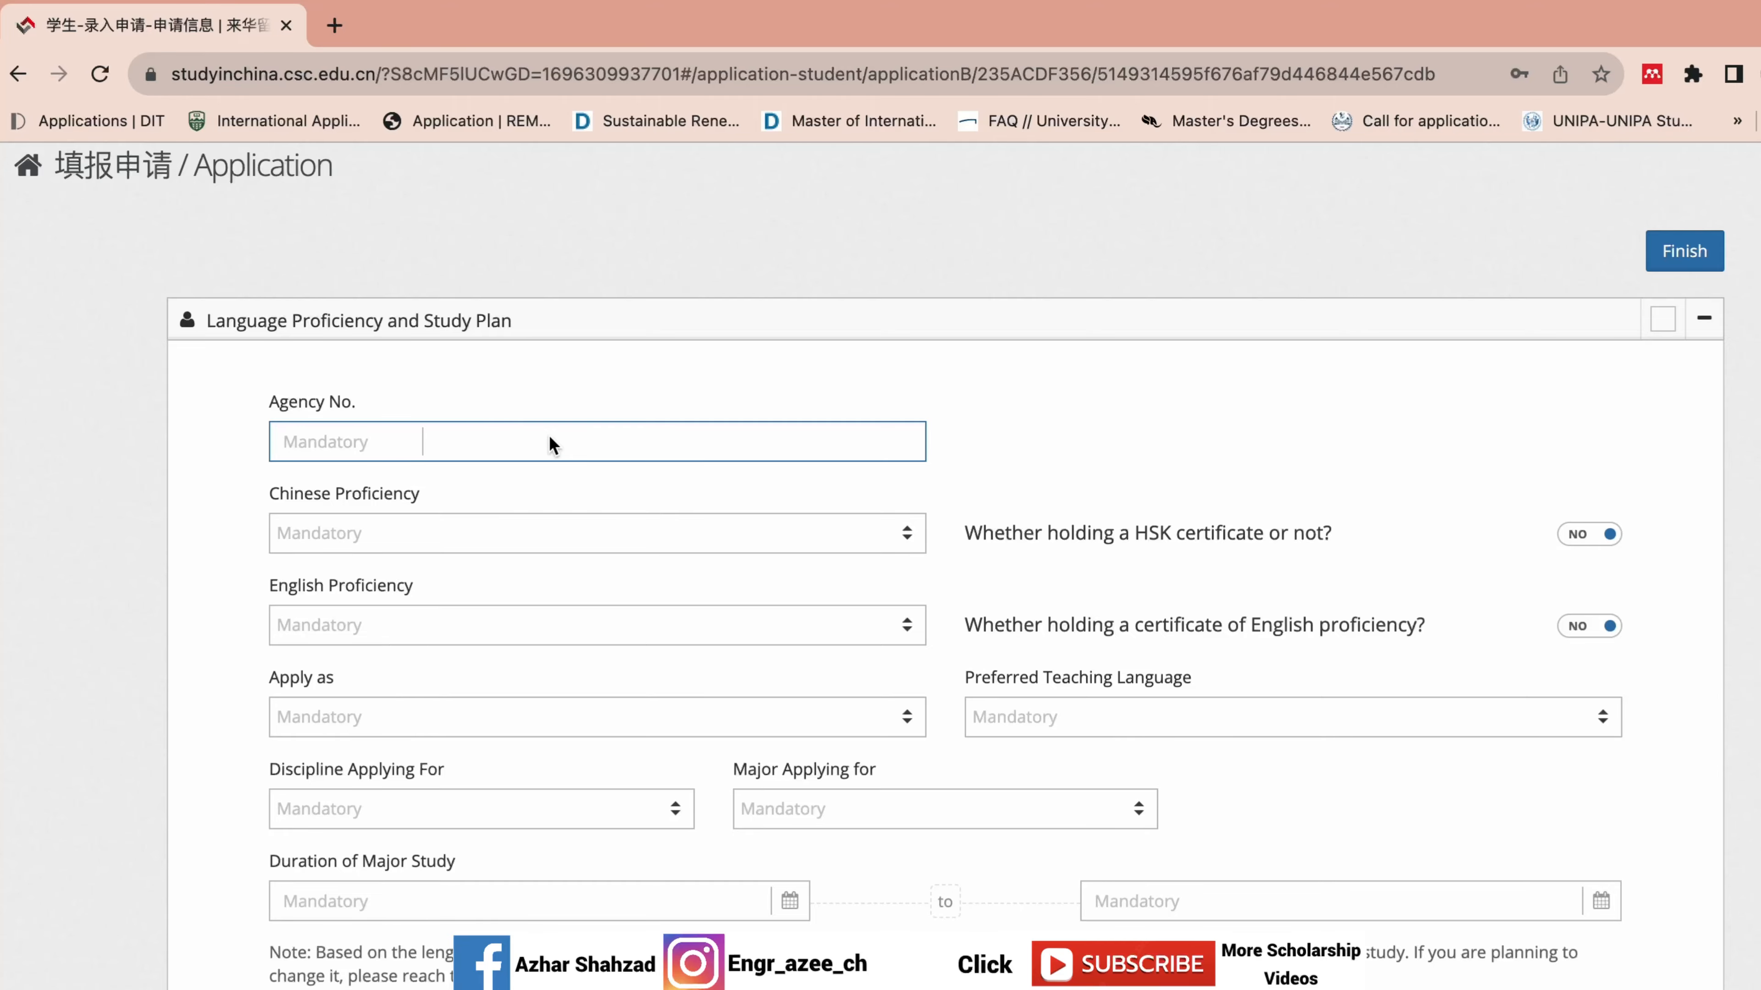
left_click(335, 25)
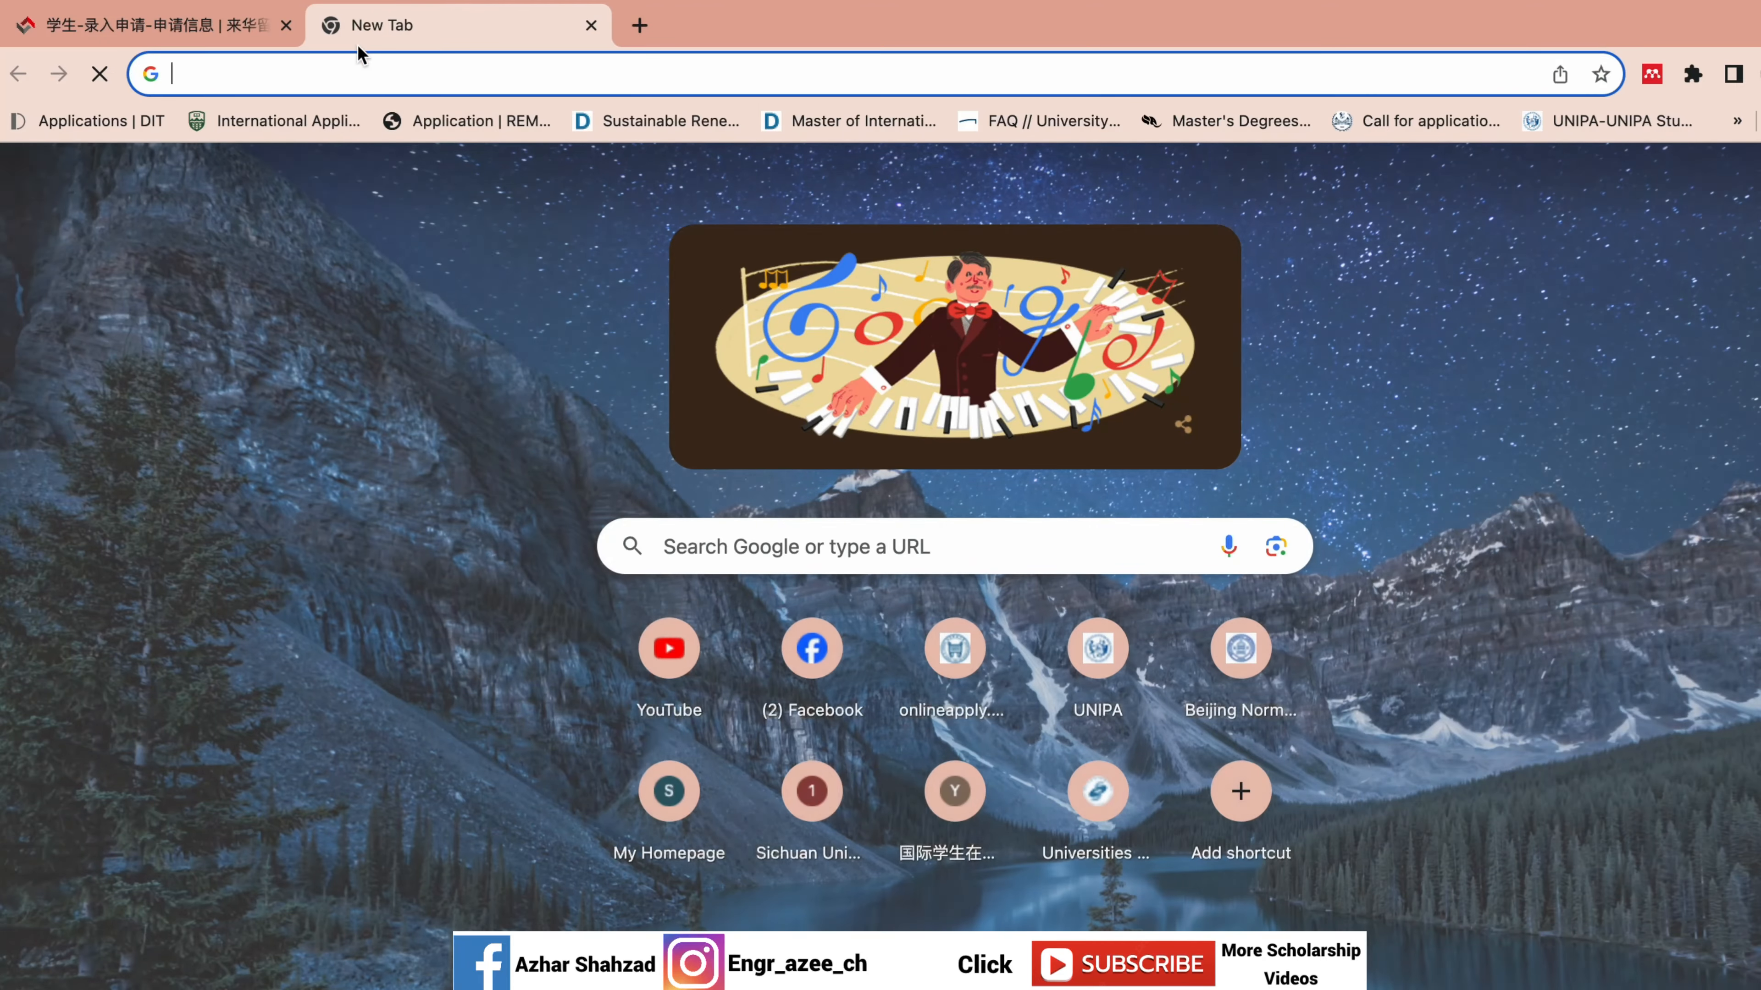
Search Google for Beihang University's scholarship agency number and copy 10006.
left_click(357, 69)
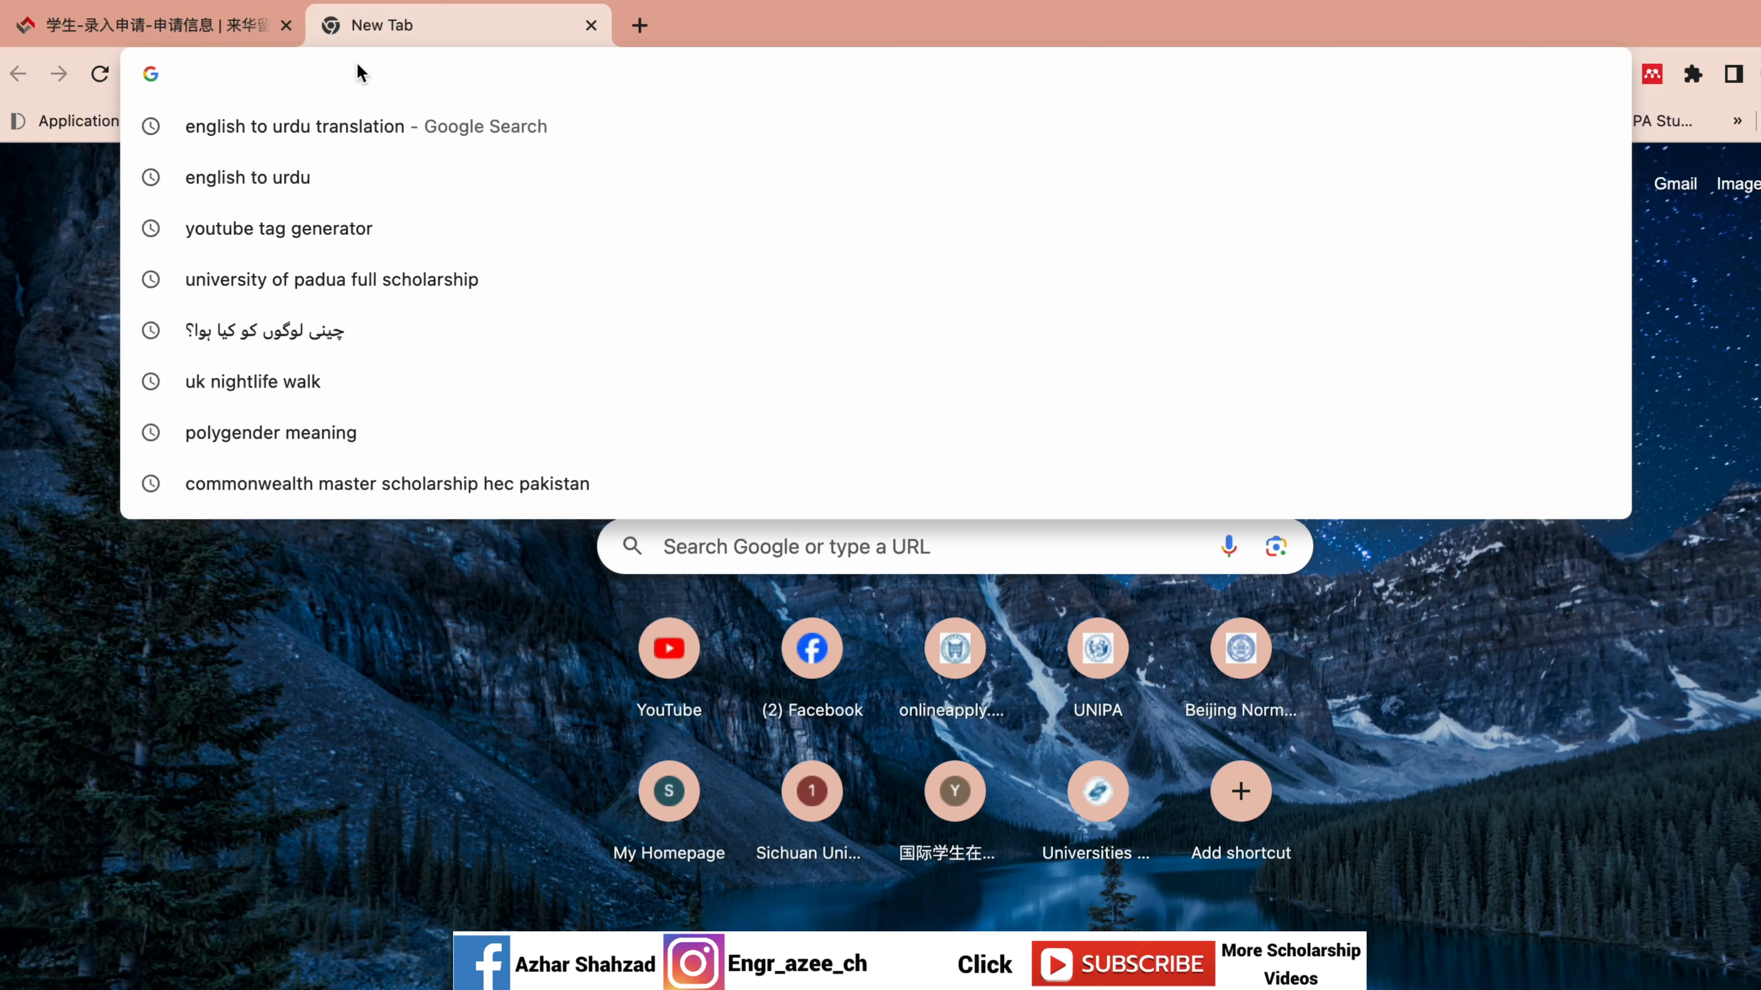
type("Beihang ")
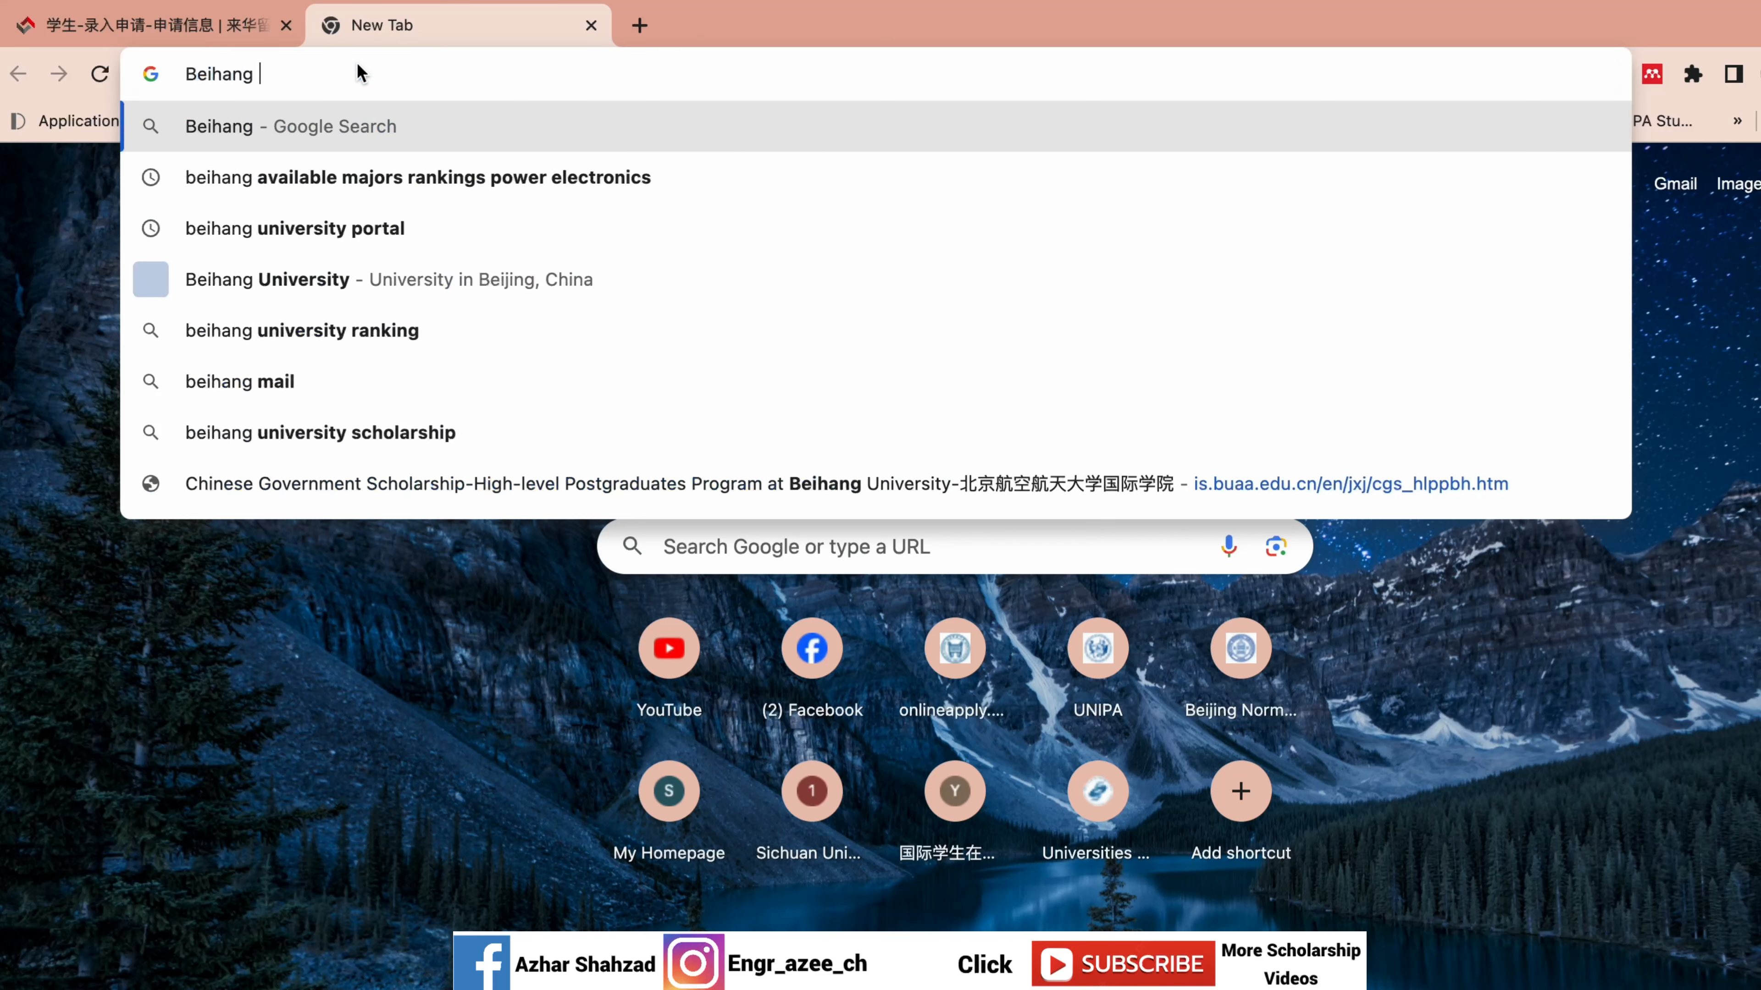
type("Universit")
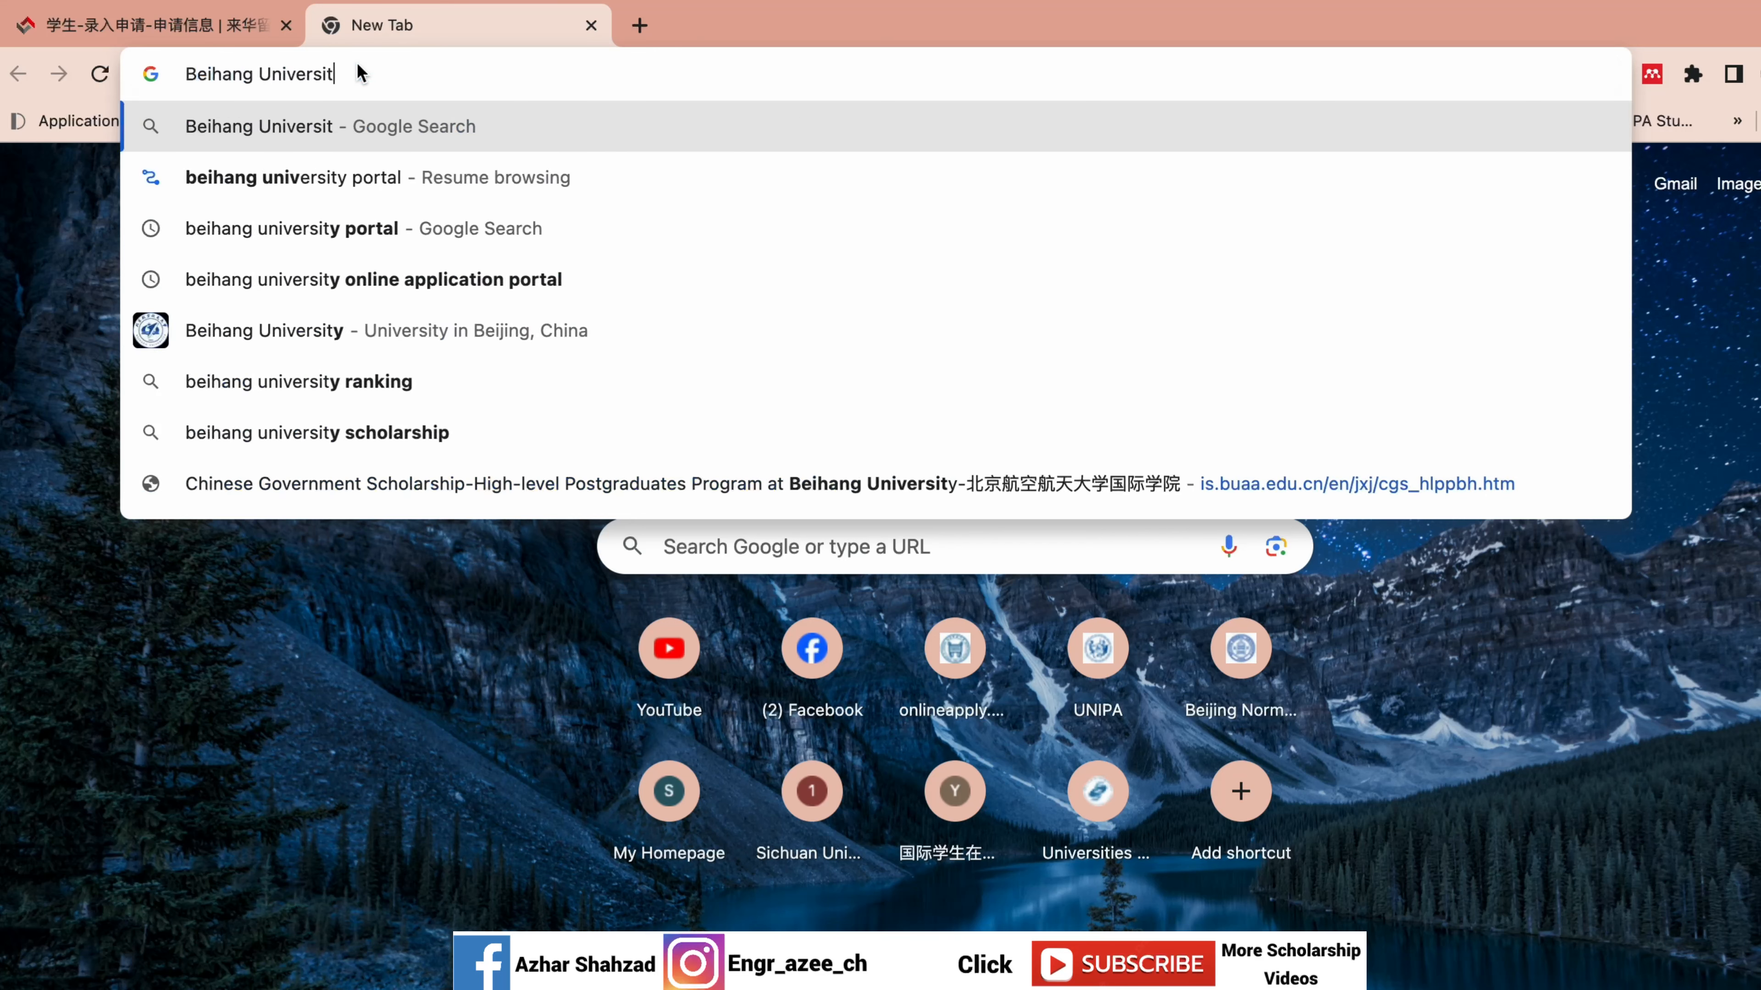
type("y agen")
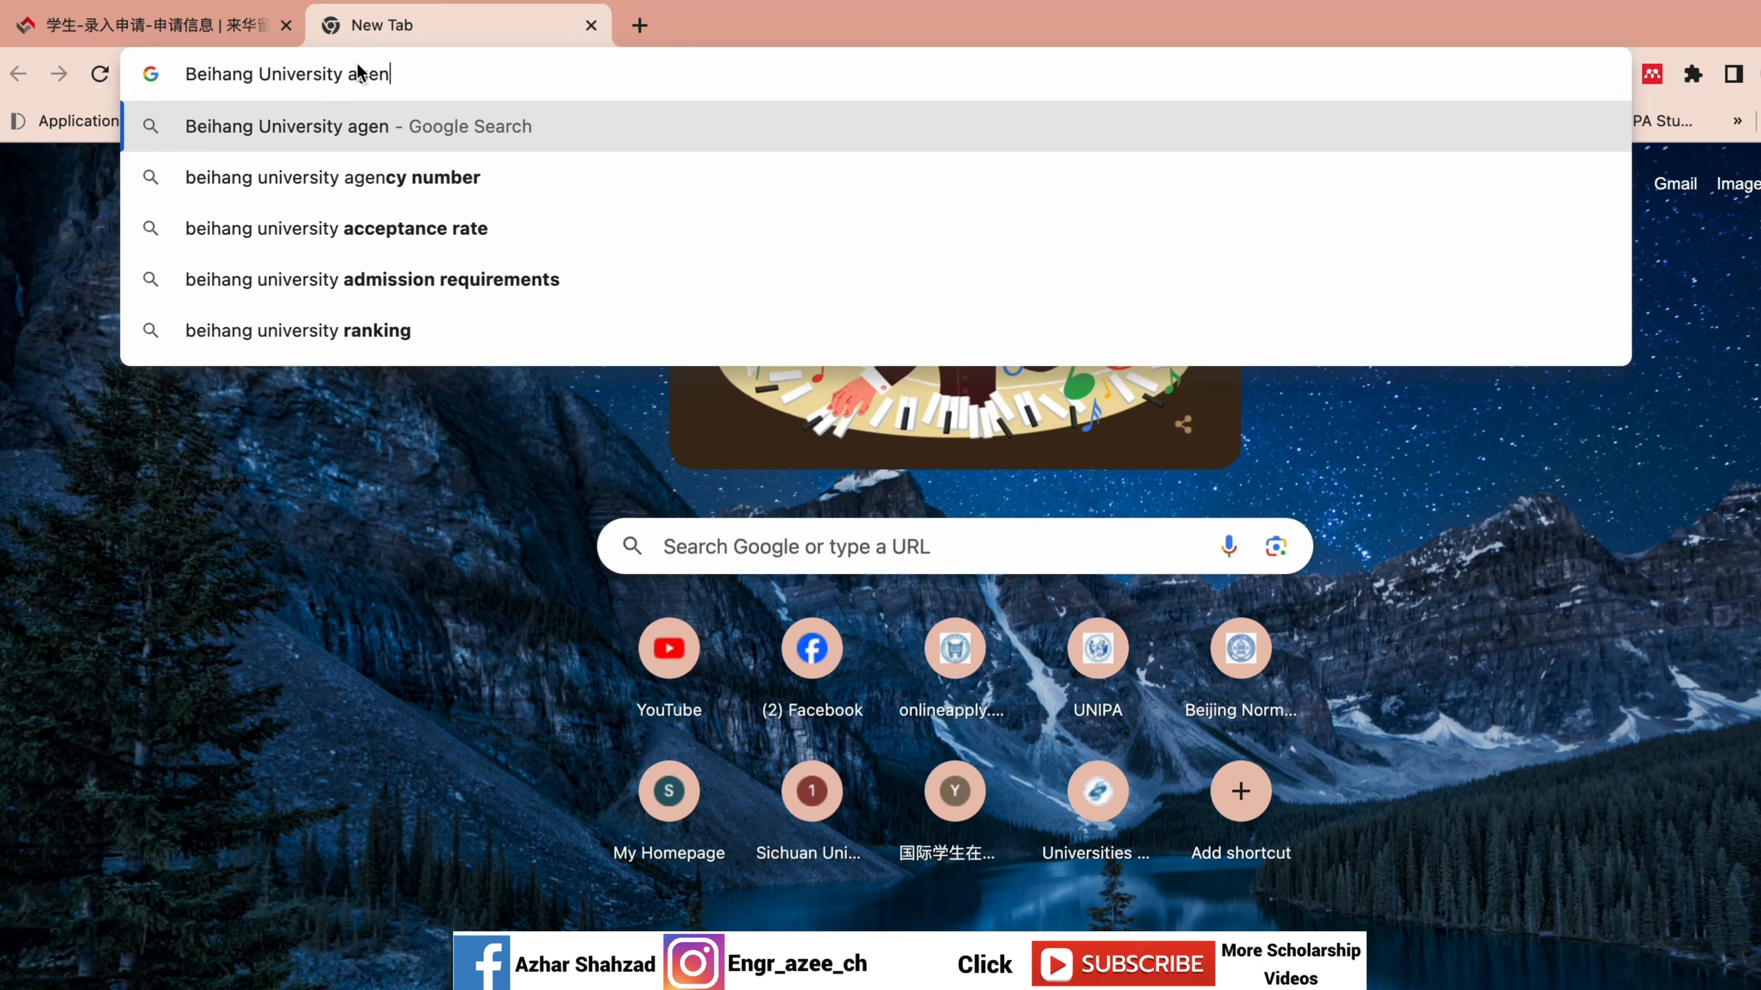
type("y")
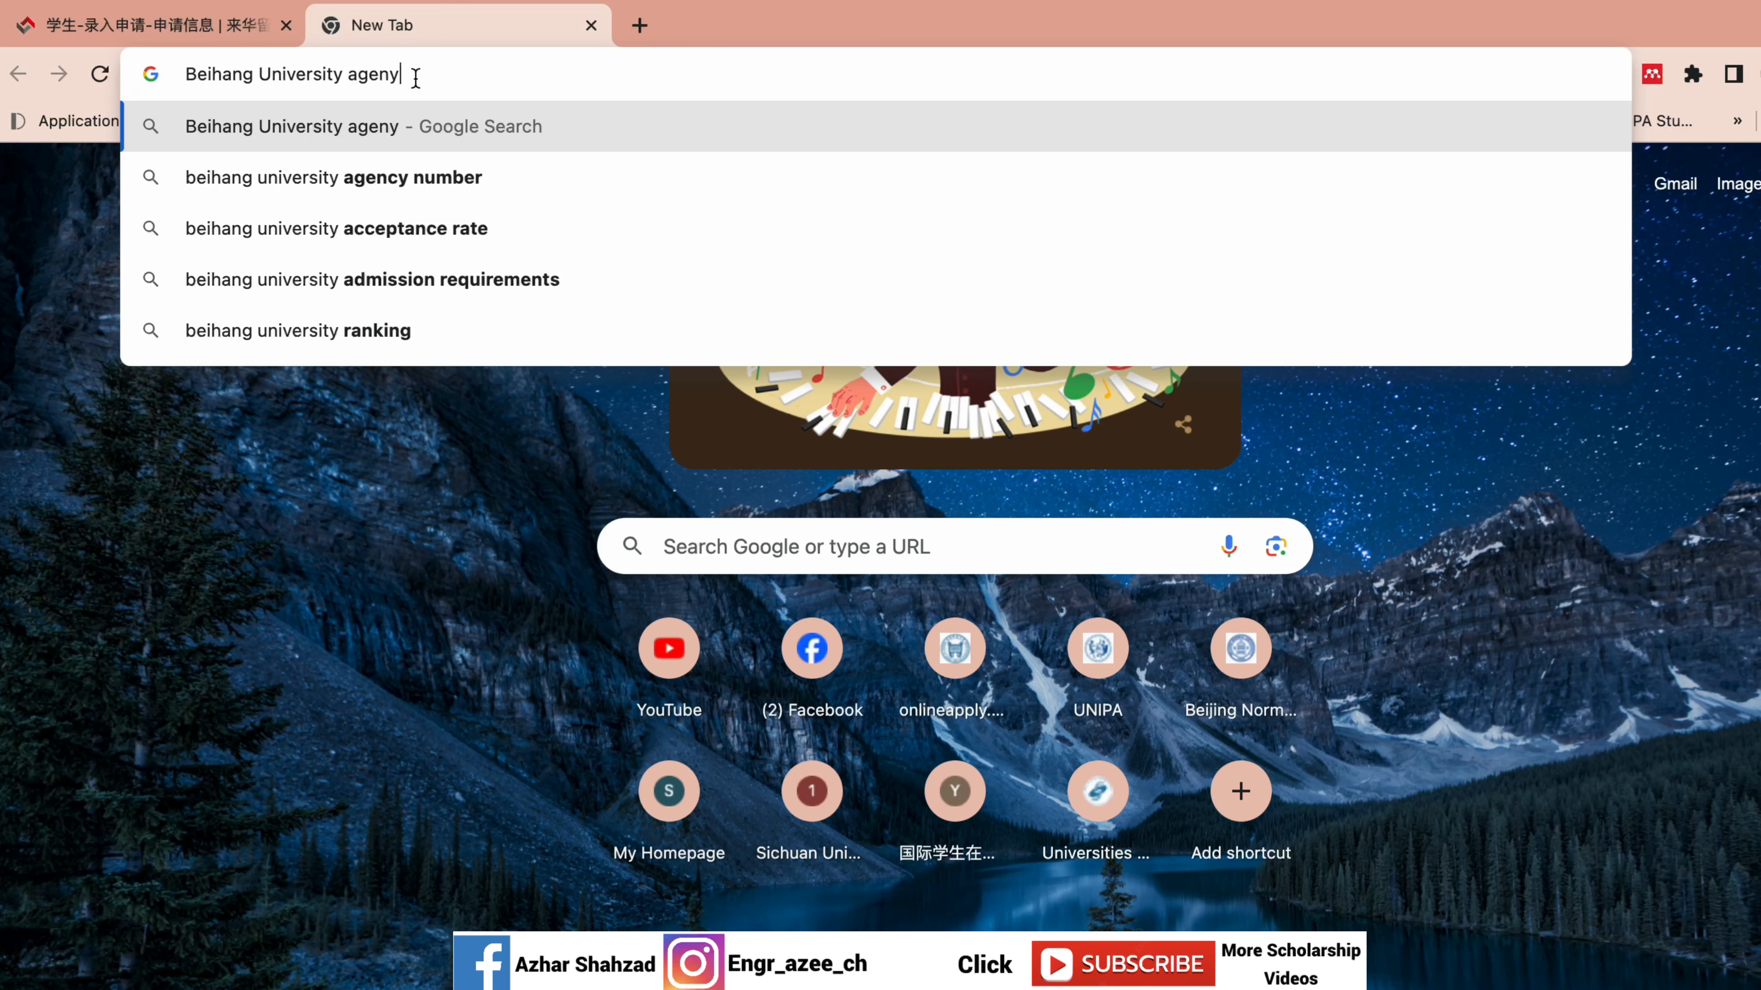
type(" numb")
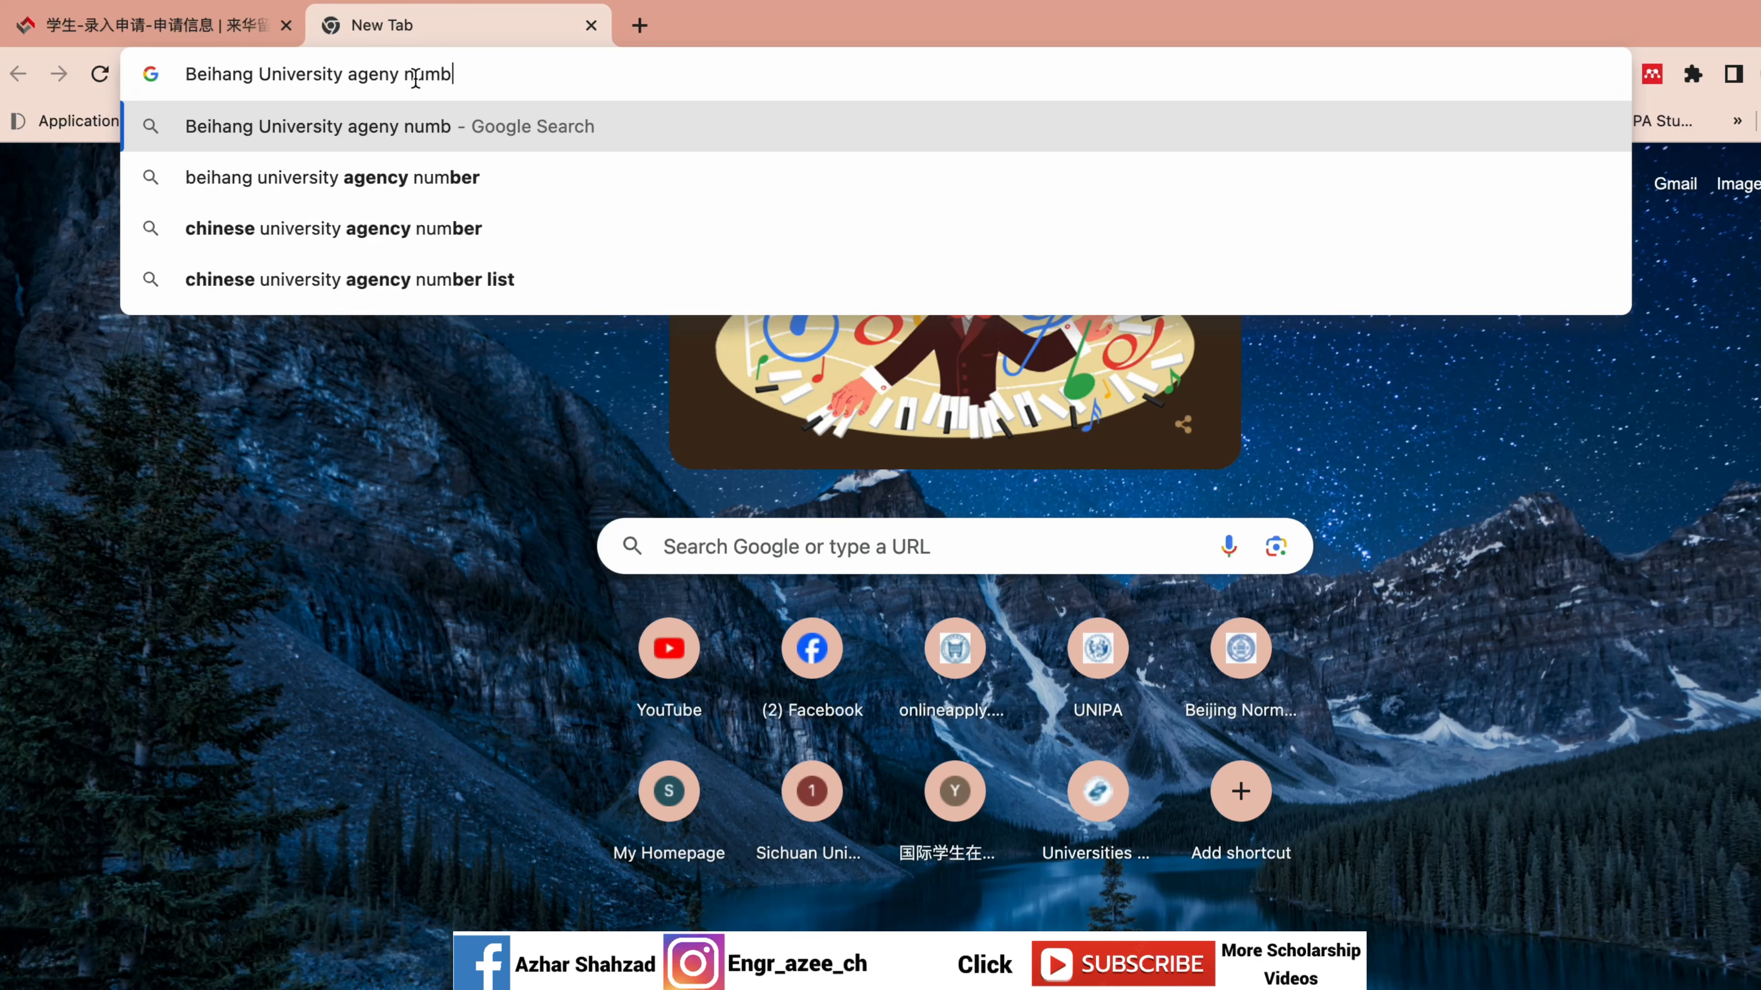
type("er fo")
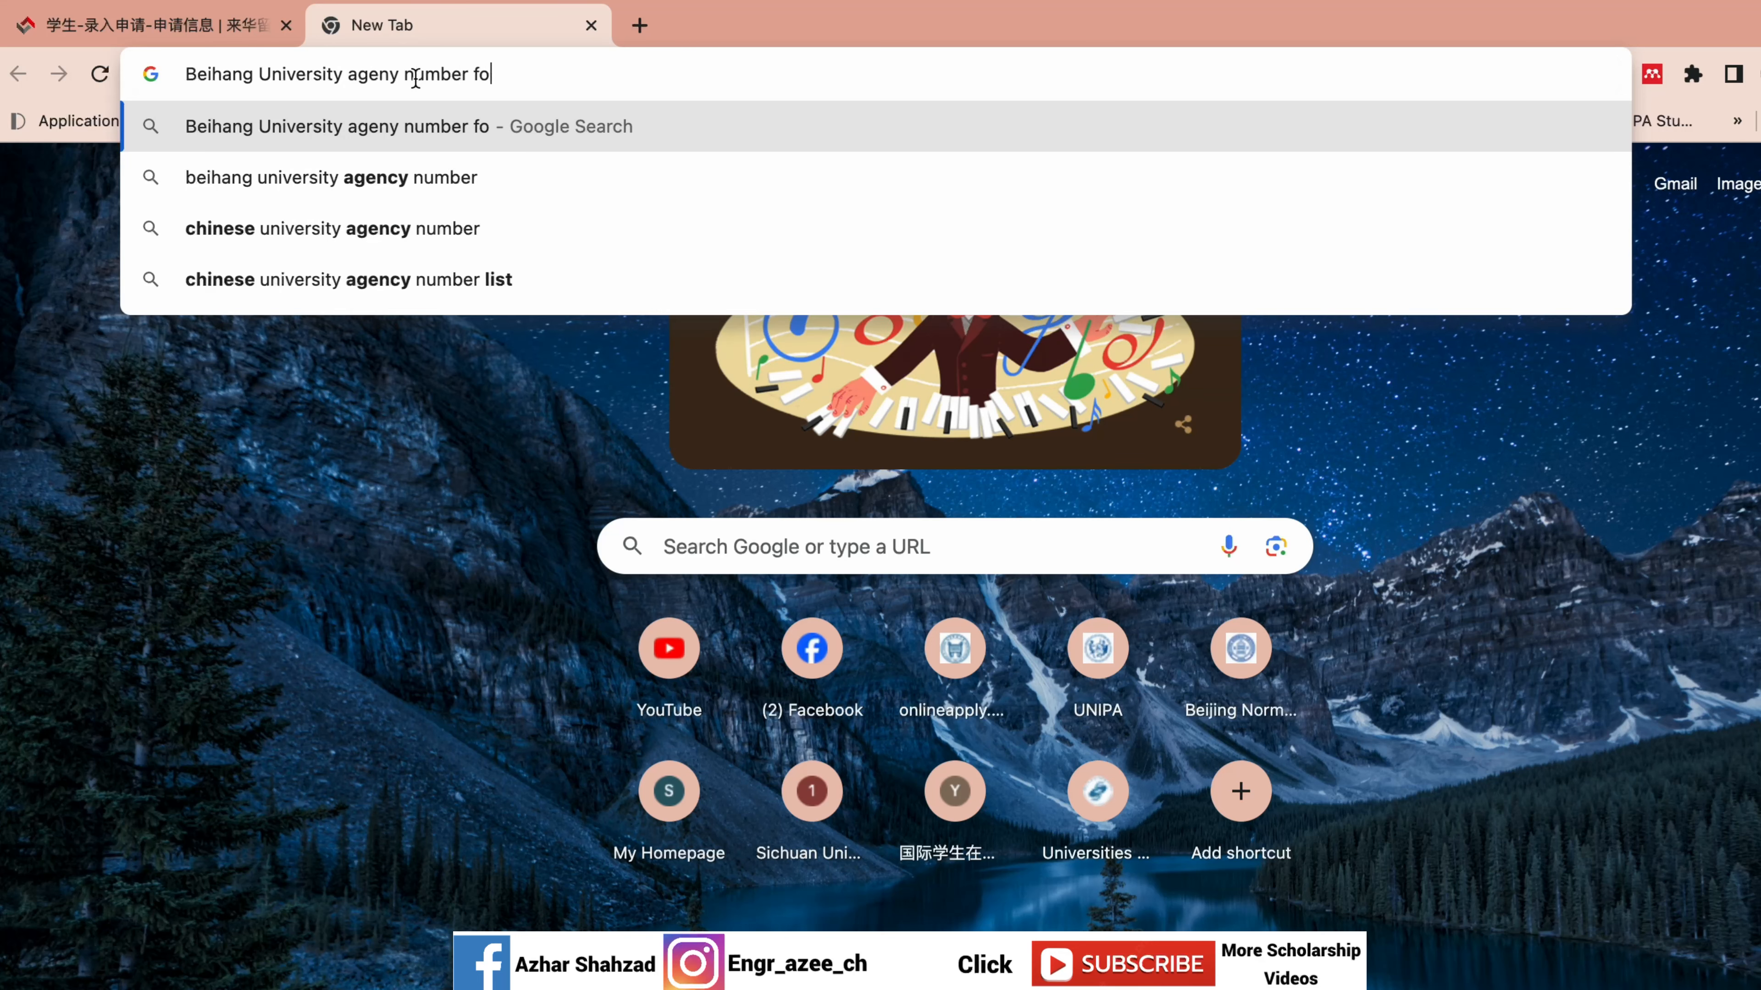
type("r schoalrship")
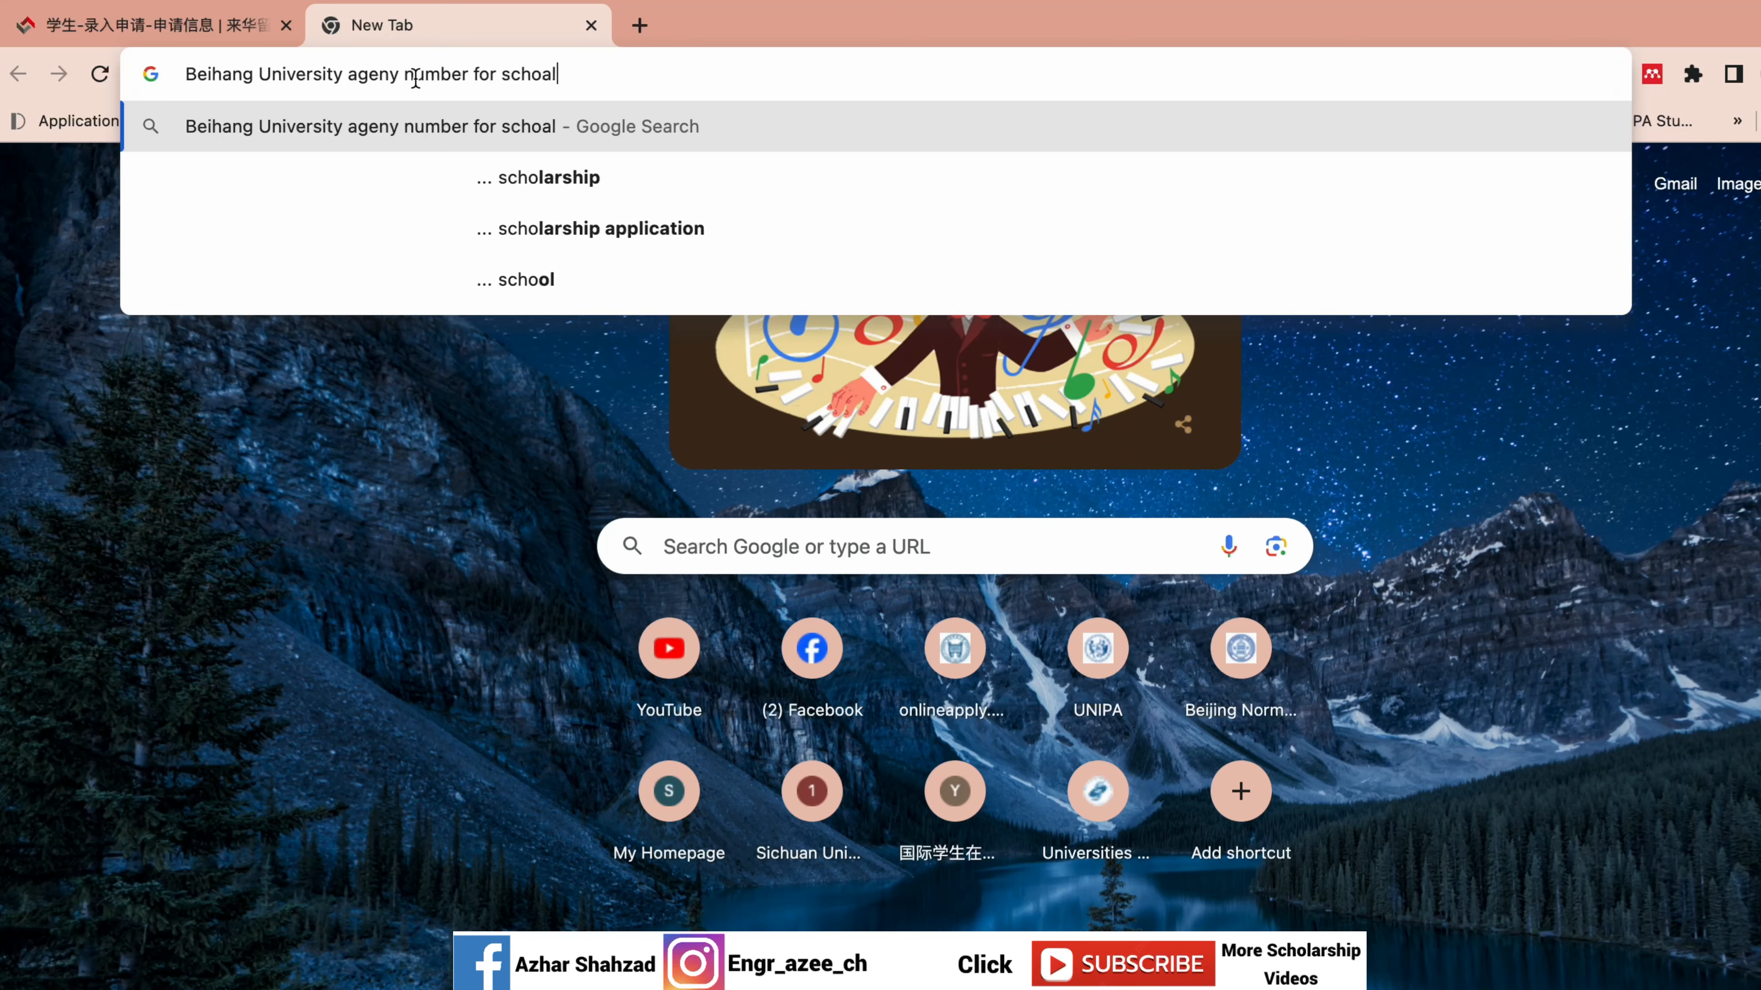
key("Return")
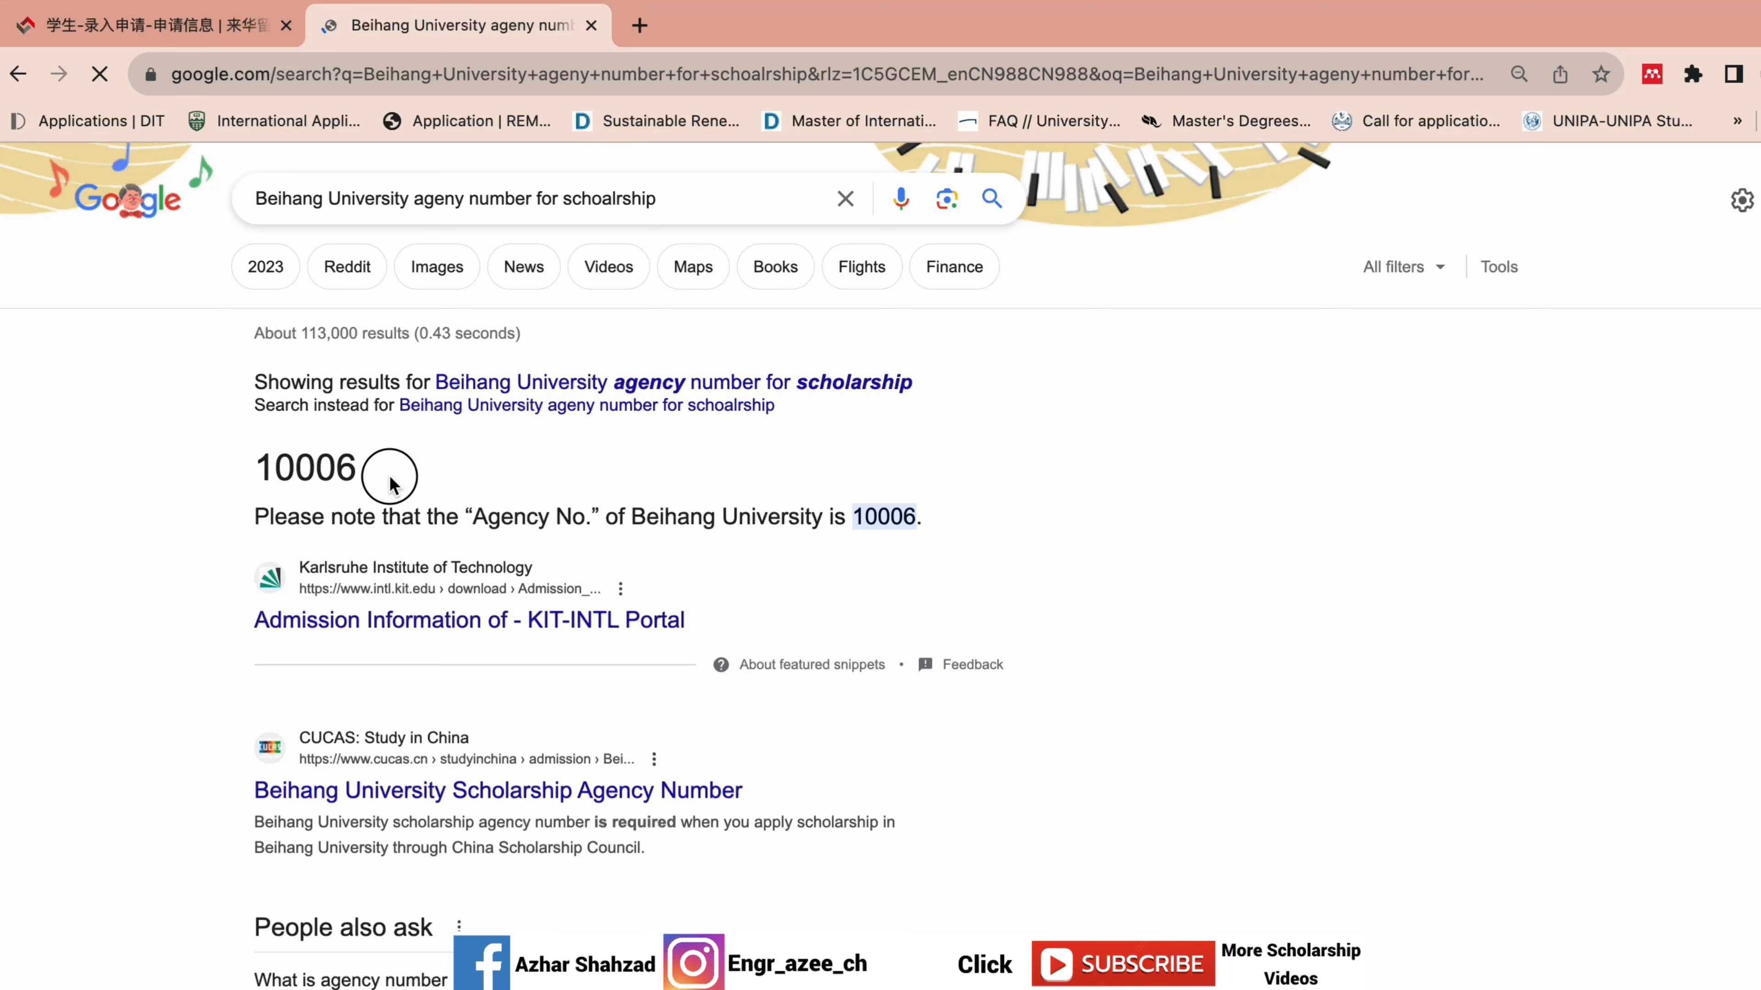
left_click_drag(386, 476, 276, 444)
key("super+c")
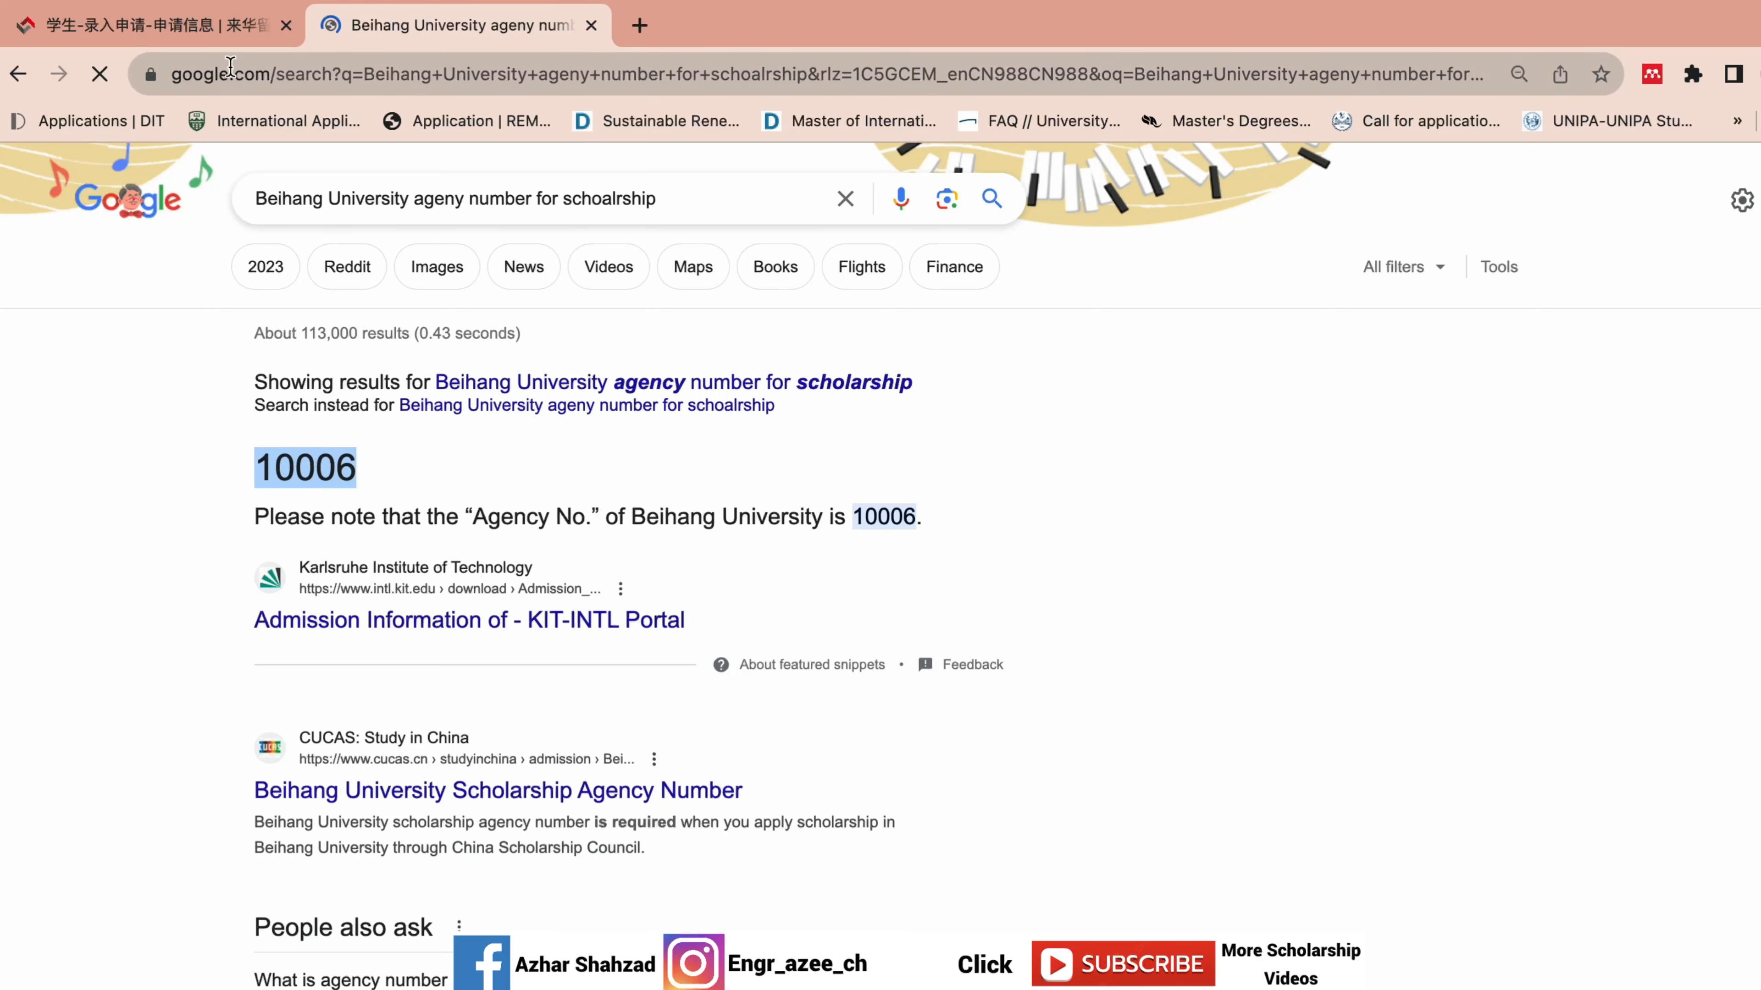
Paste 10006 into the Agency No. field, matching Beihang University, then return to the results.
left_click(215, 31)
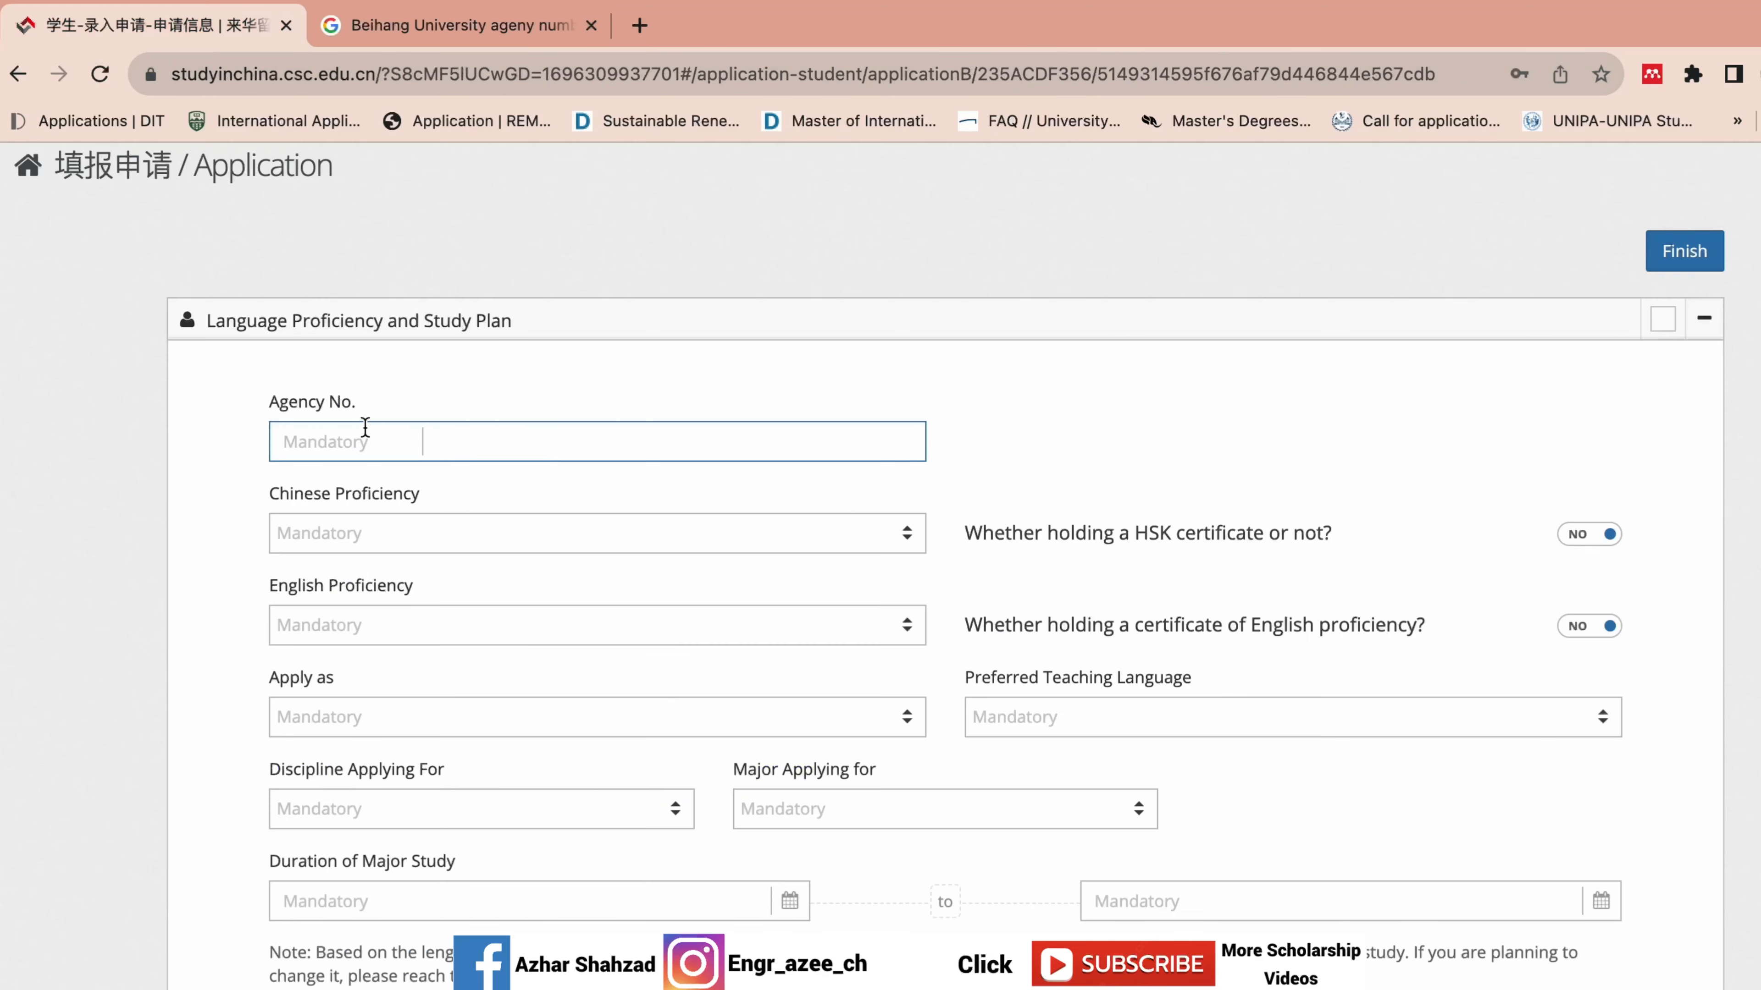
key("super+v")
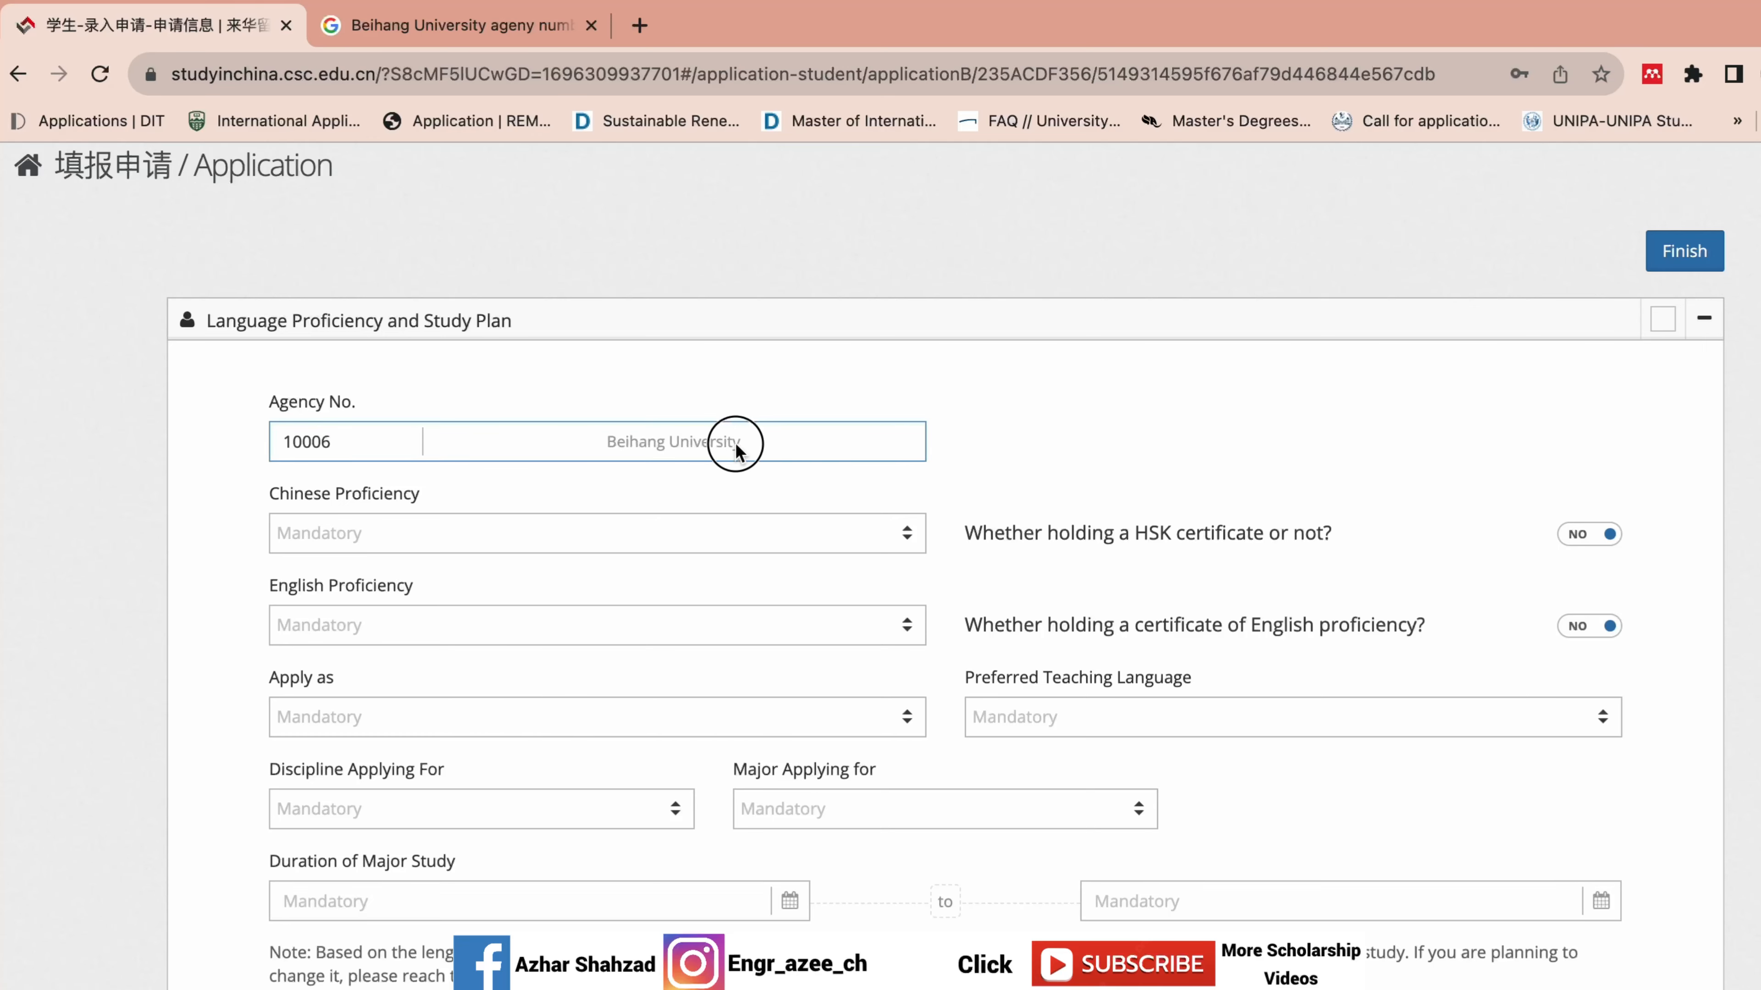
left_click_drag(739, 443, 608, 444)
left_click(461, 30)
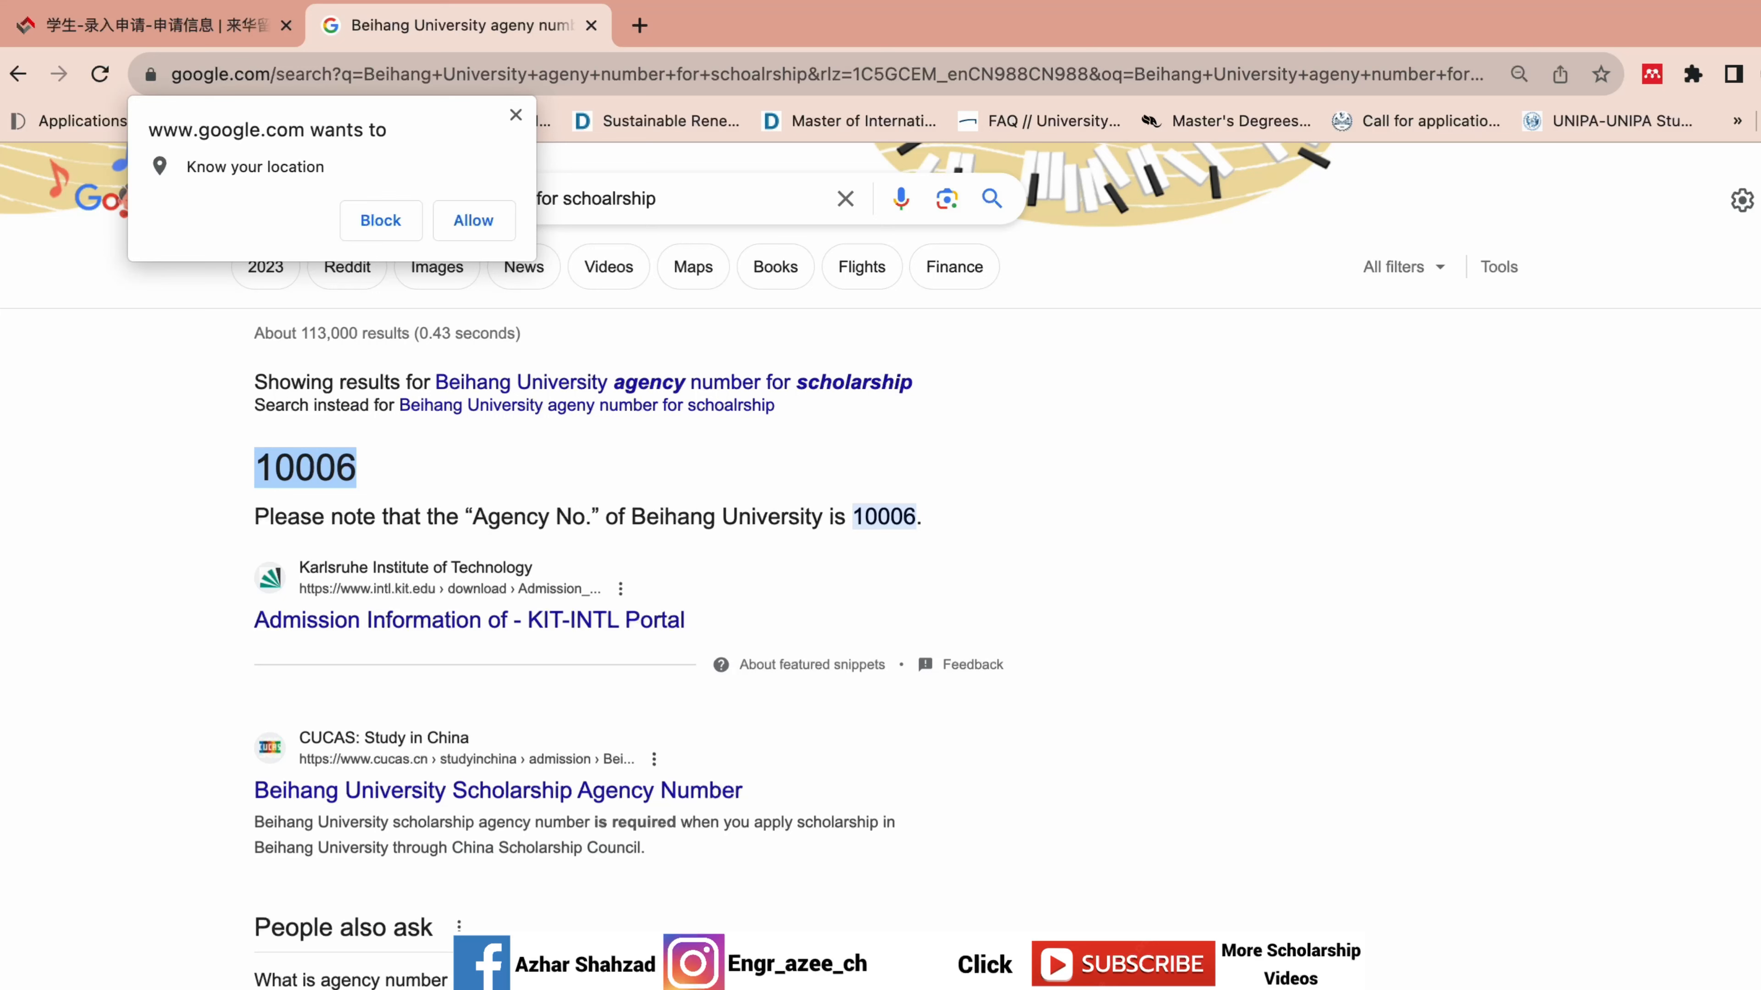
Change the Google query to Tsinghua and copy its agency number 10003.
left_click(470, 215)
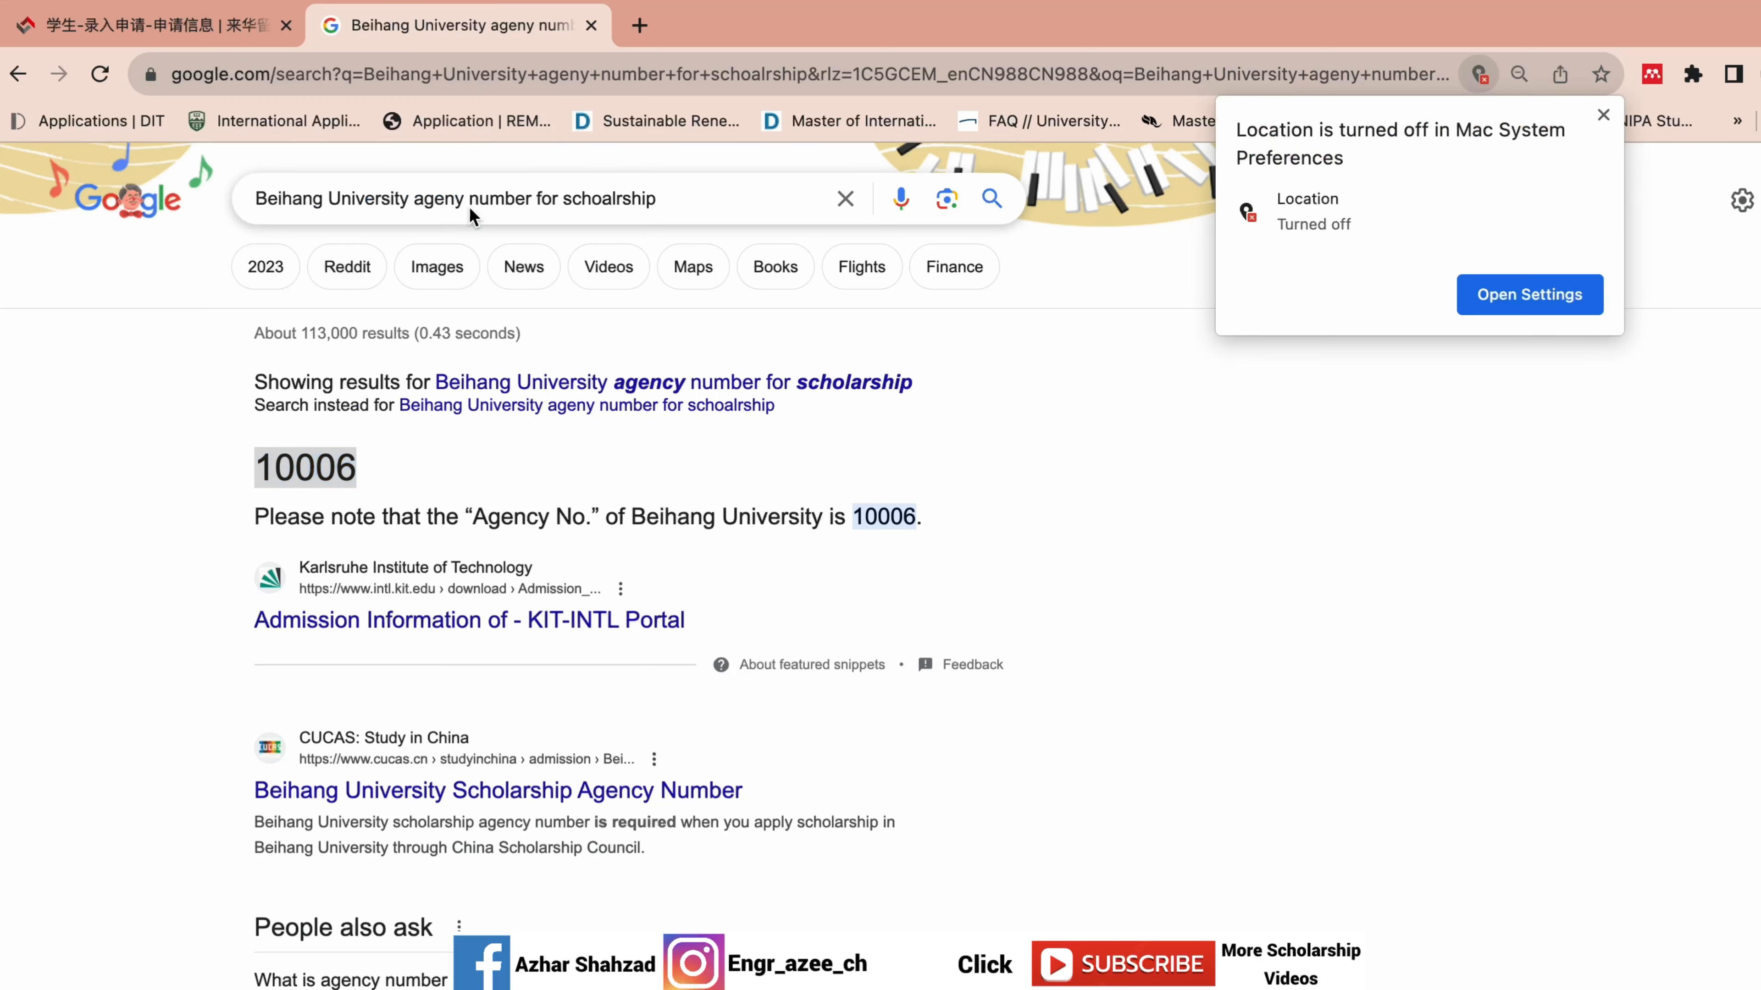
left_click(373, 205)
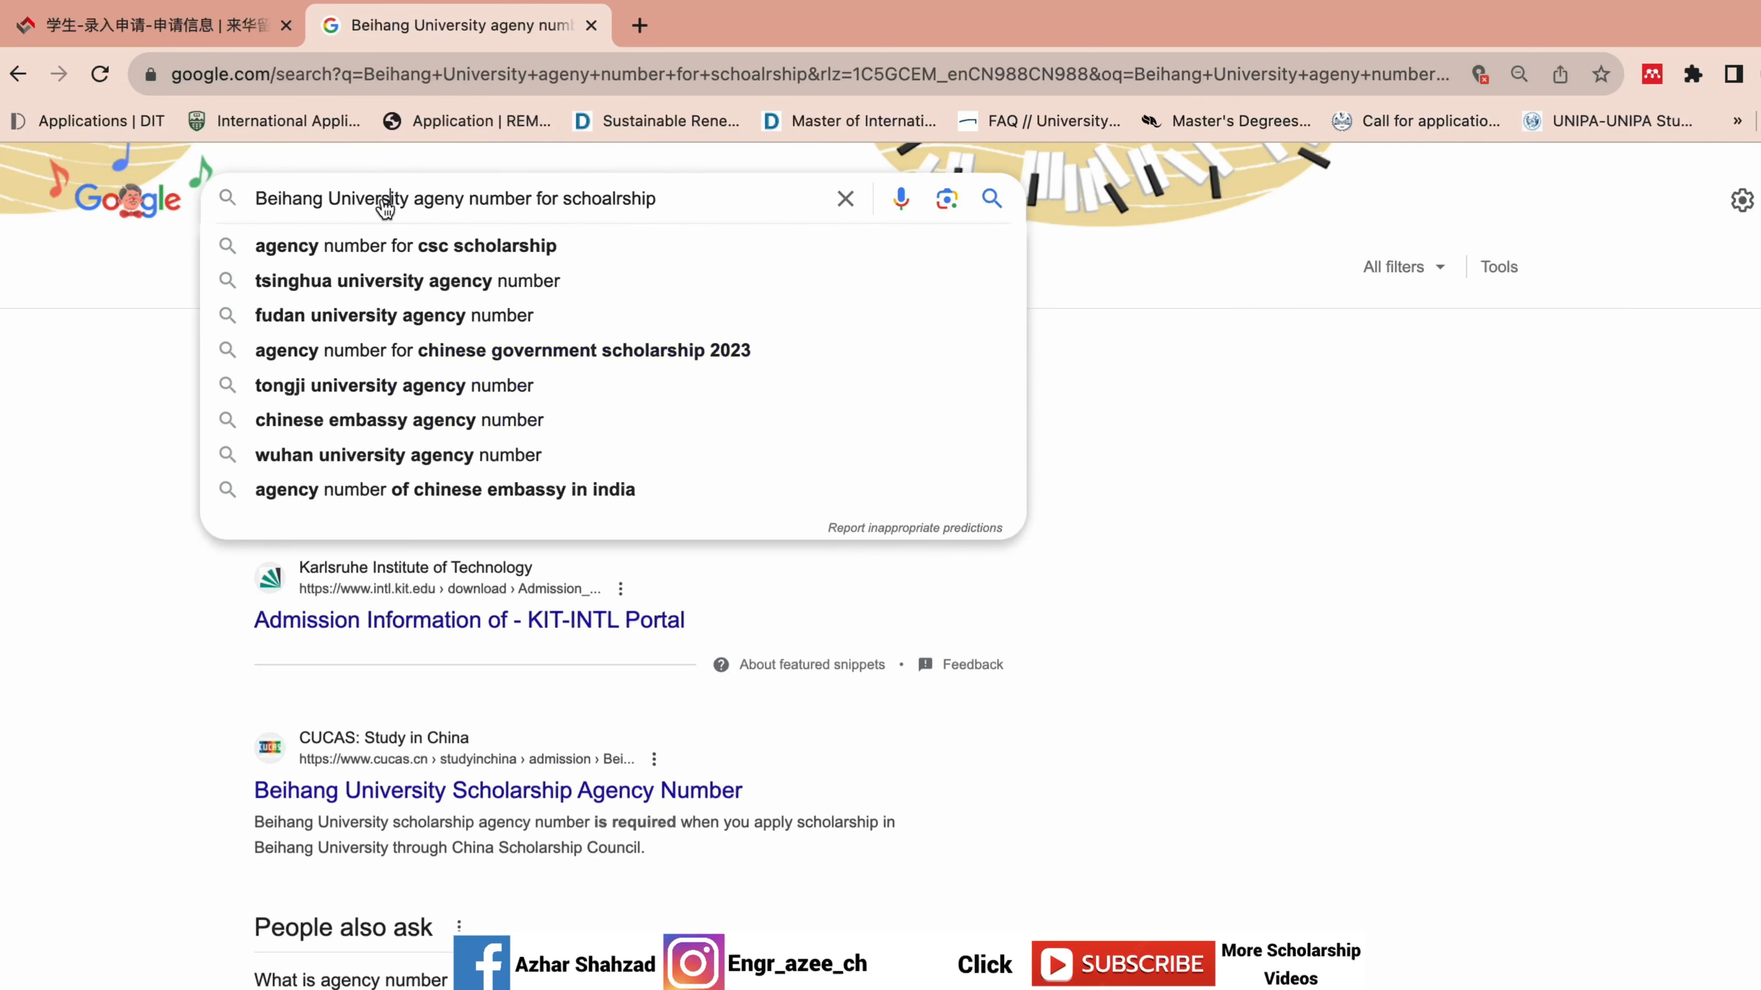
left_click(332, 200)
key("BackSpace")
key("BackSpace")
key("BackSpace")
key("BackSpace")
key("BackSpace")
key("BackSpace")
key("BackSpace")
key("BackSpace")
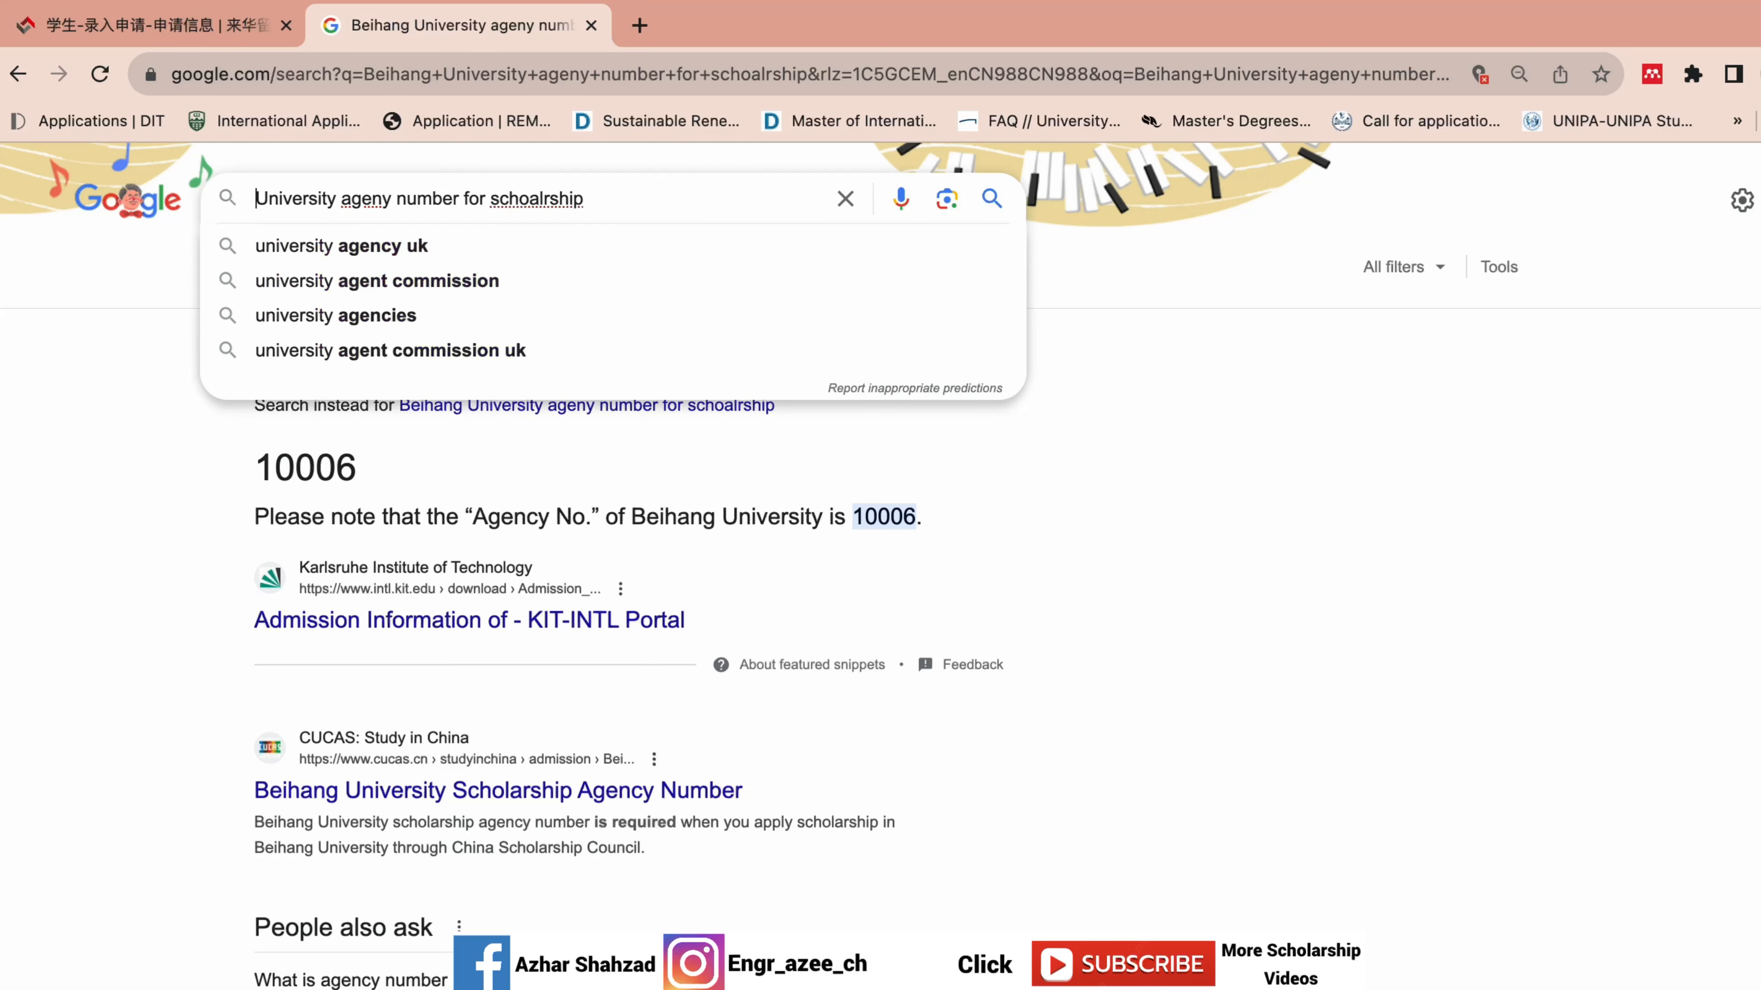
type("Tsinghua")
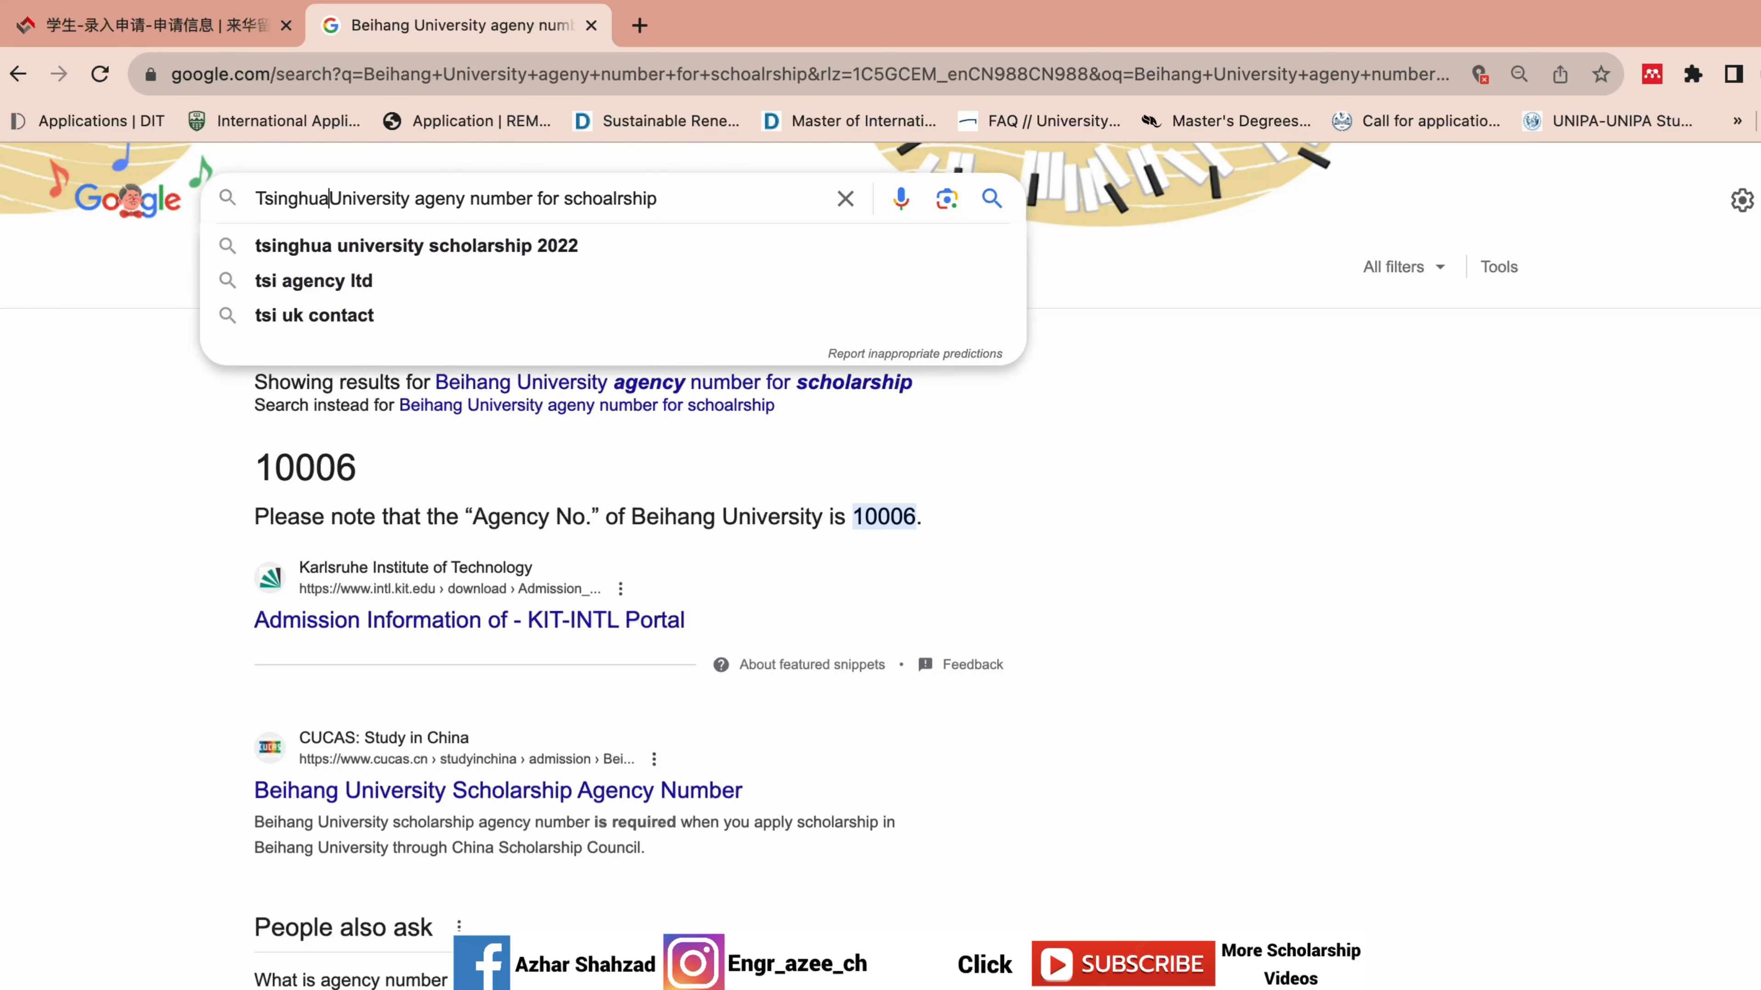
left_click(992, 200)
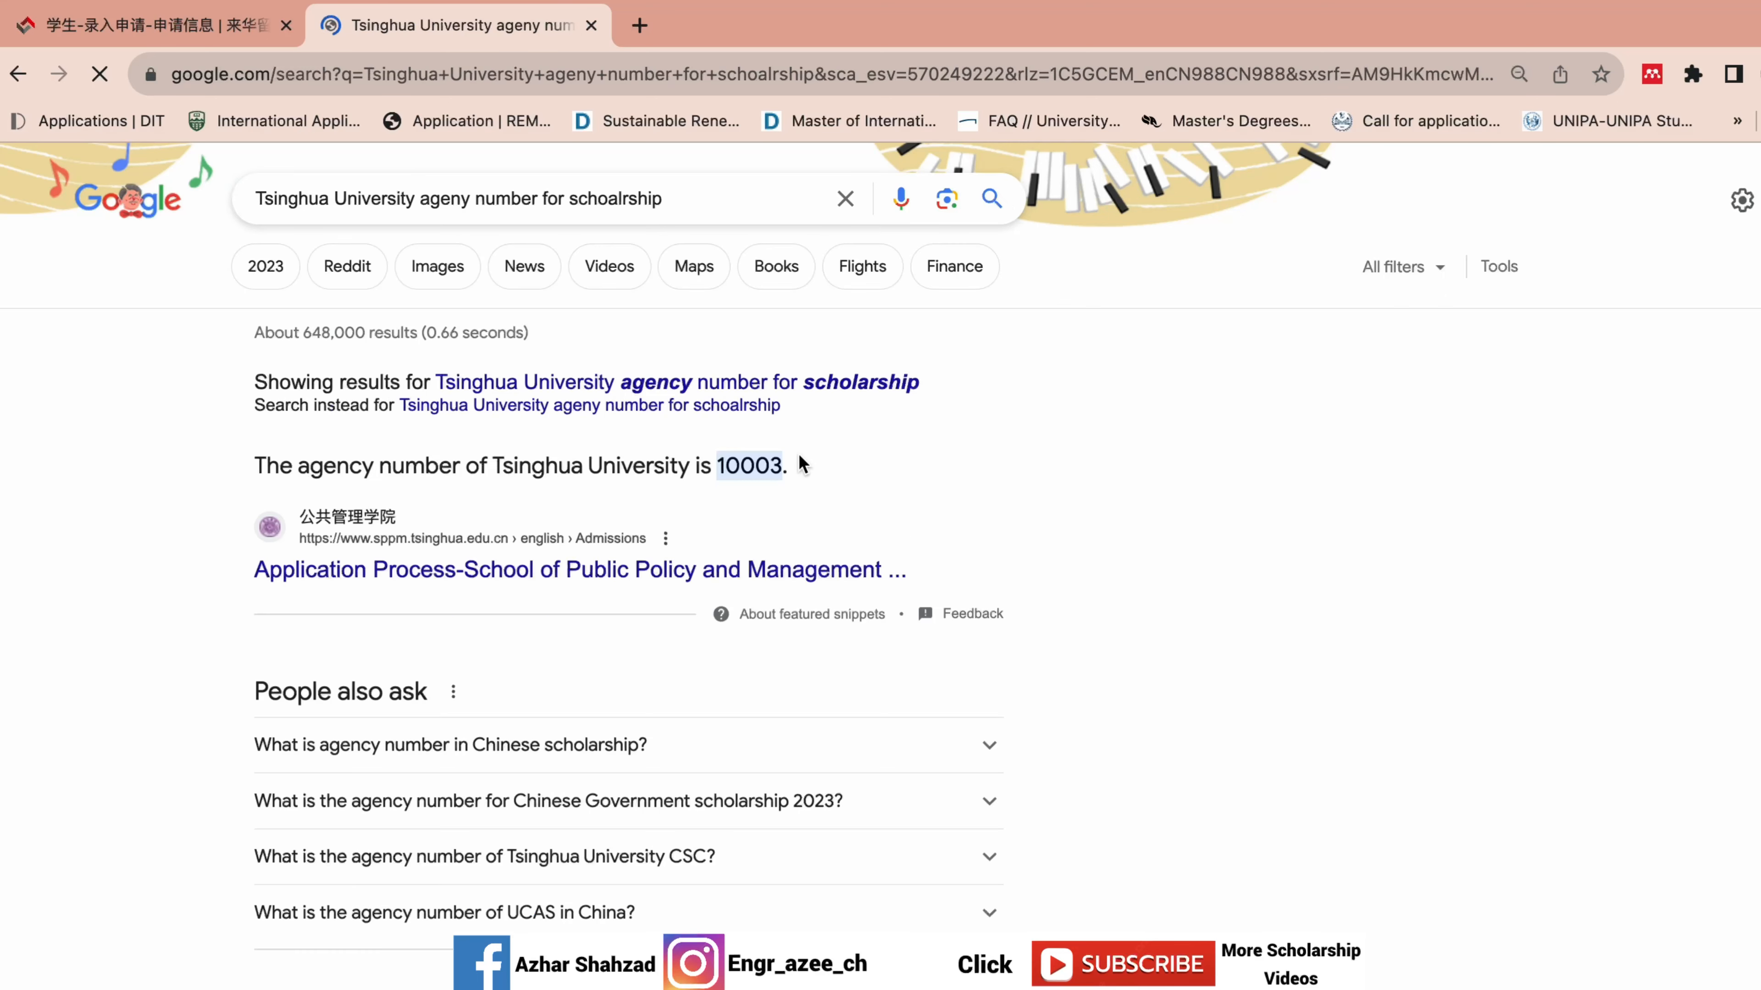
left_click_drag(788, 465, 718, 464)
key("ctrl+c")
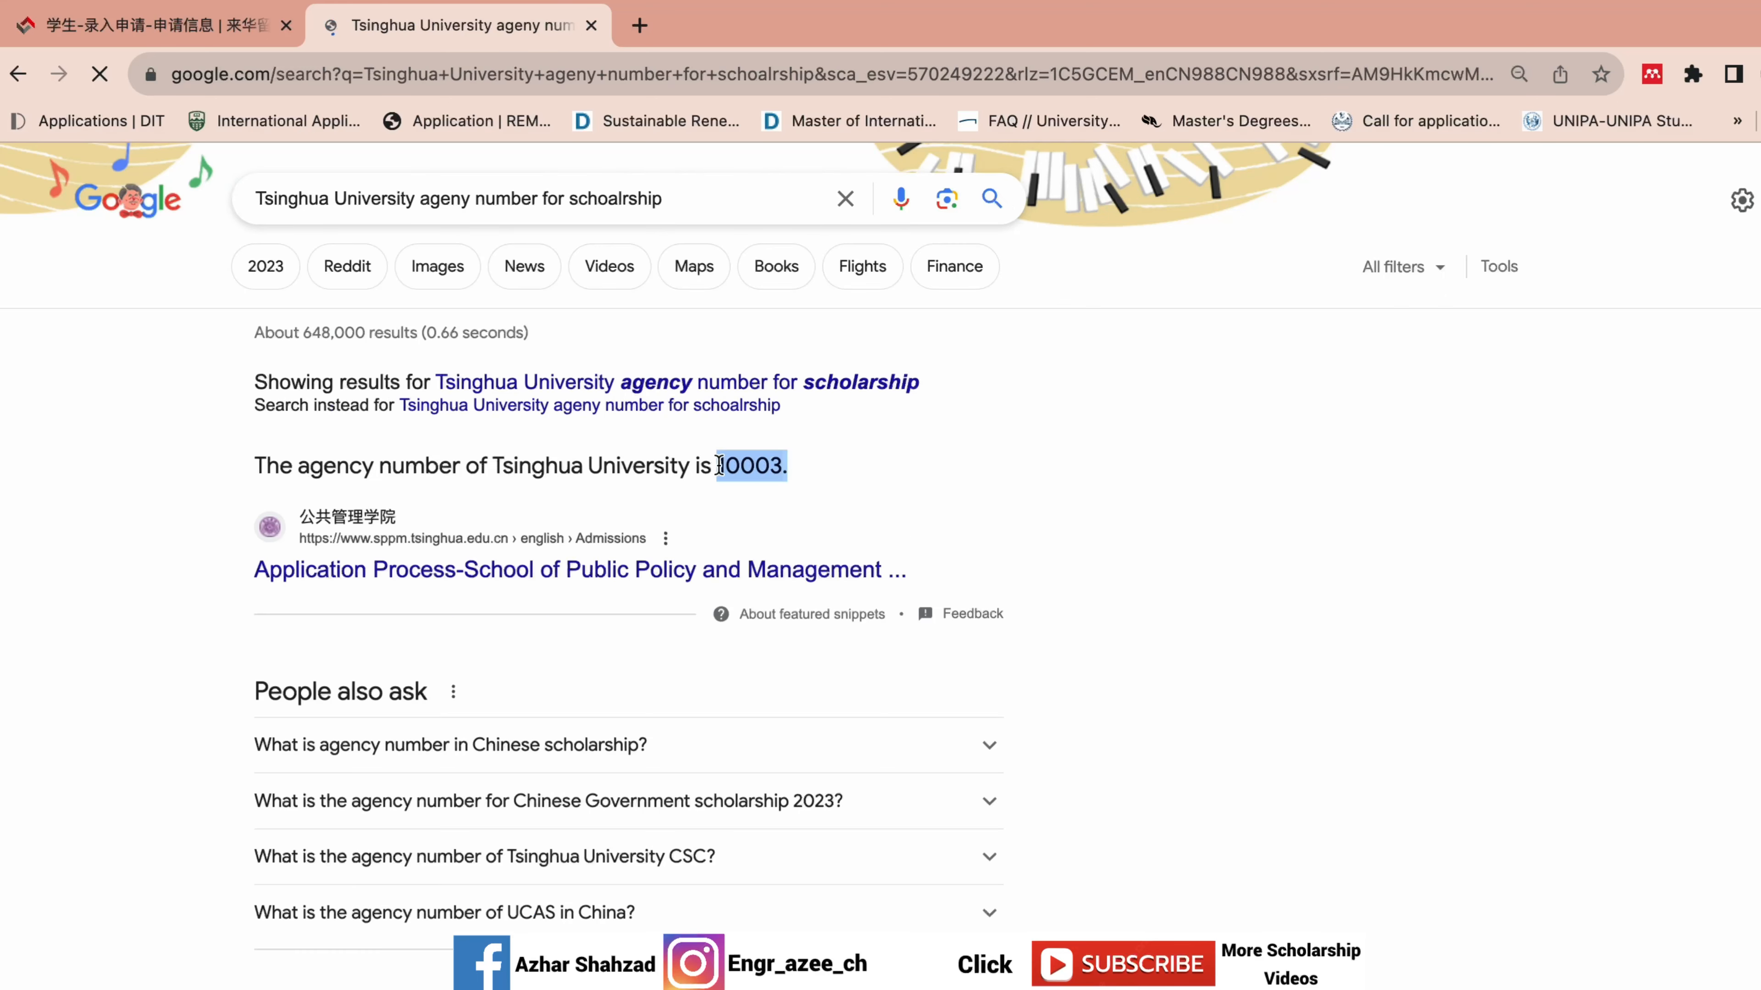
Replace 10006 in the Agency No. field with Tsinghua's 10003.
left_click(201, 20)
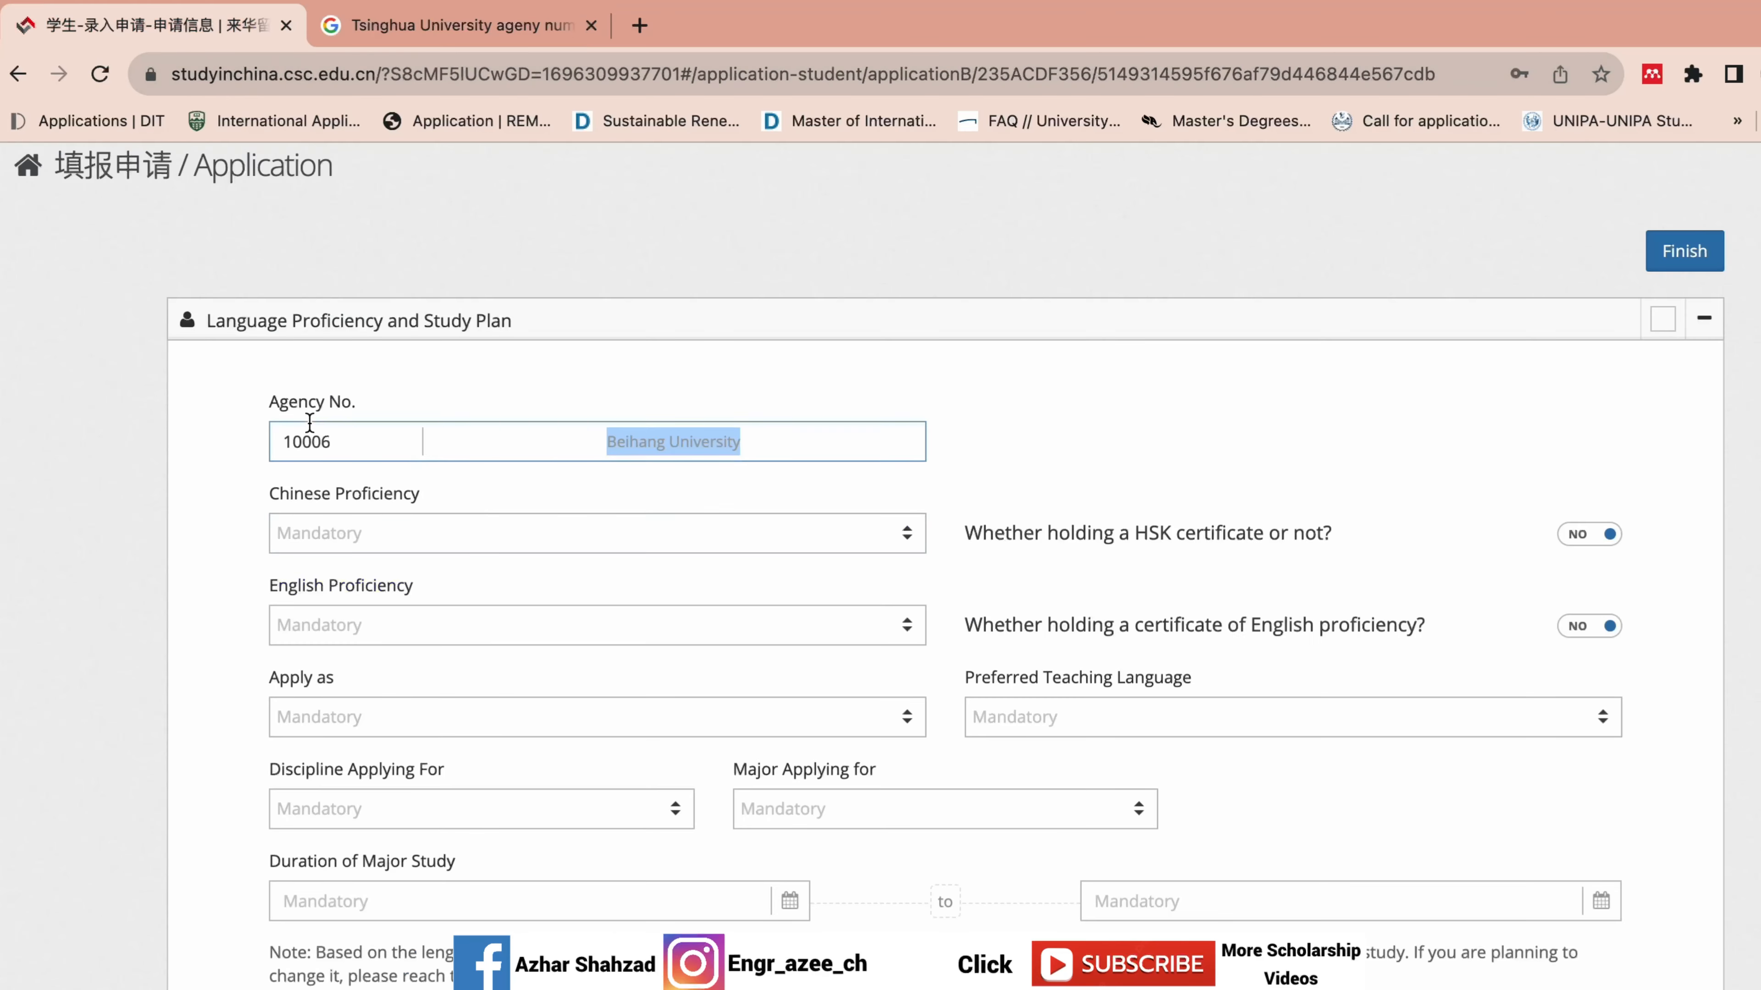
left_click(336, 440)
double_click(336, 440)
key("ctrl+v")
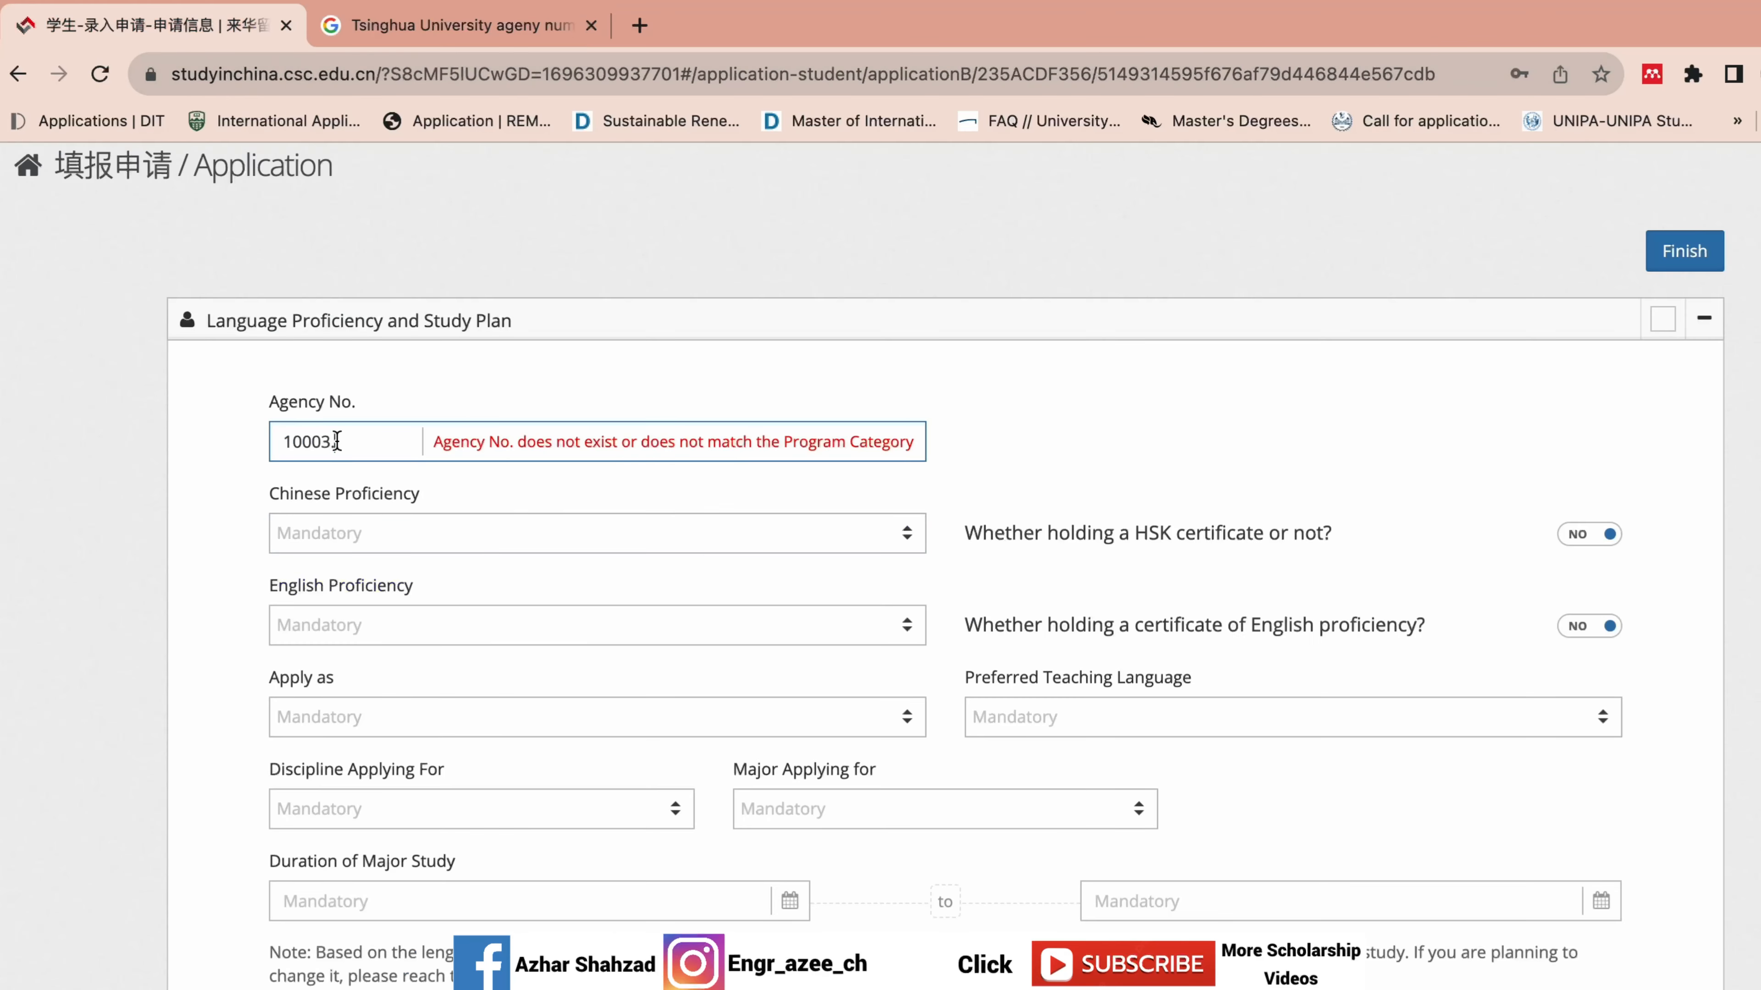
Delete the stray trailing period after 10003 in Agency No. and validate it.
left_click(597, 394)
left_click(864, 456)
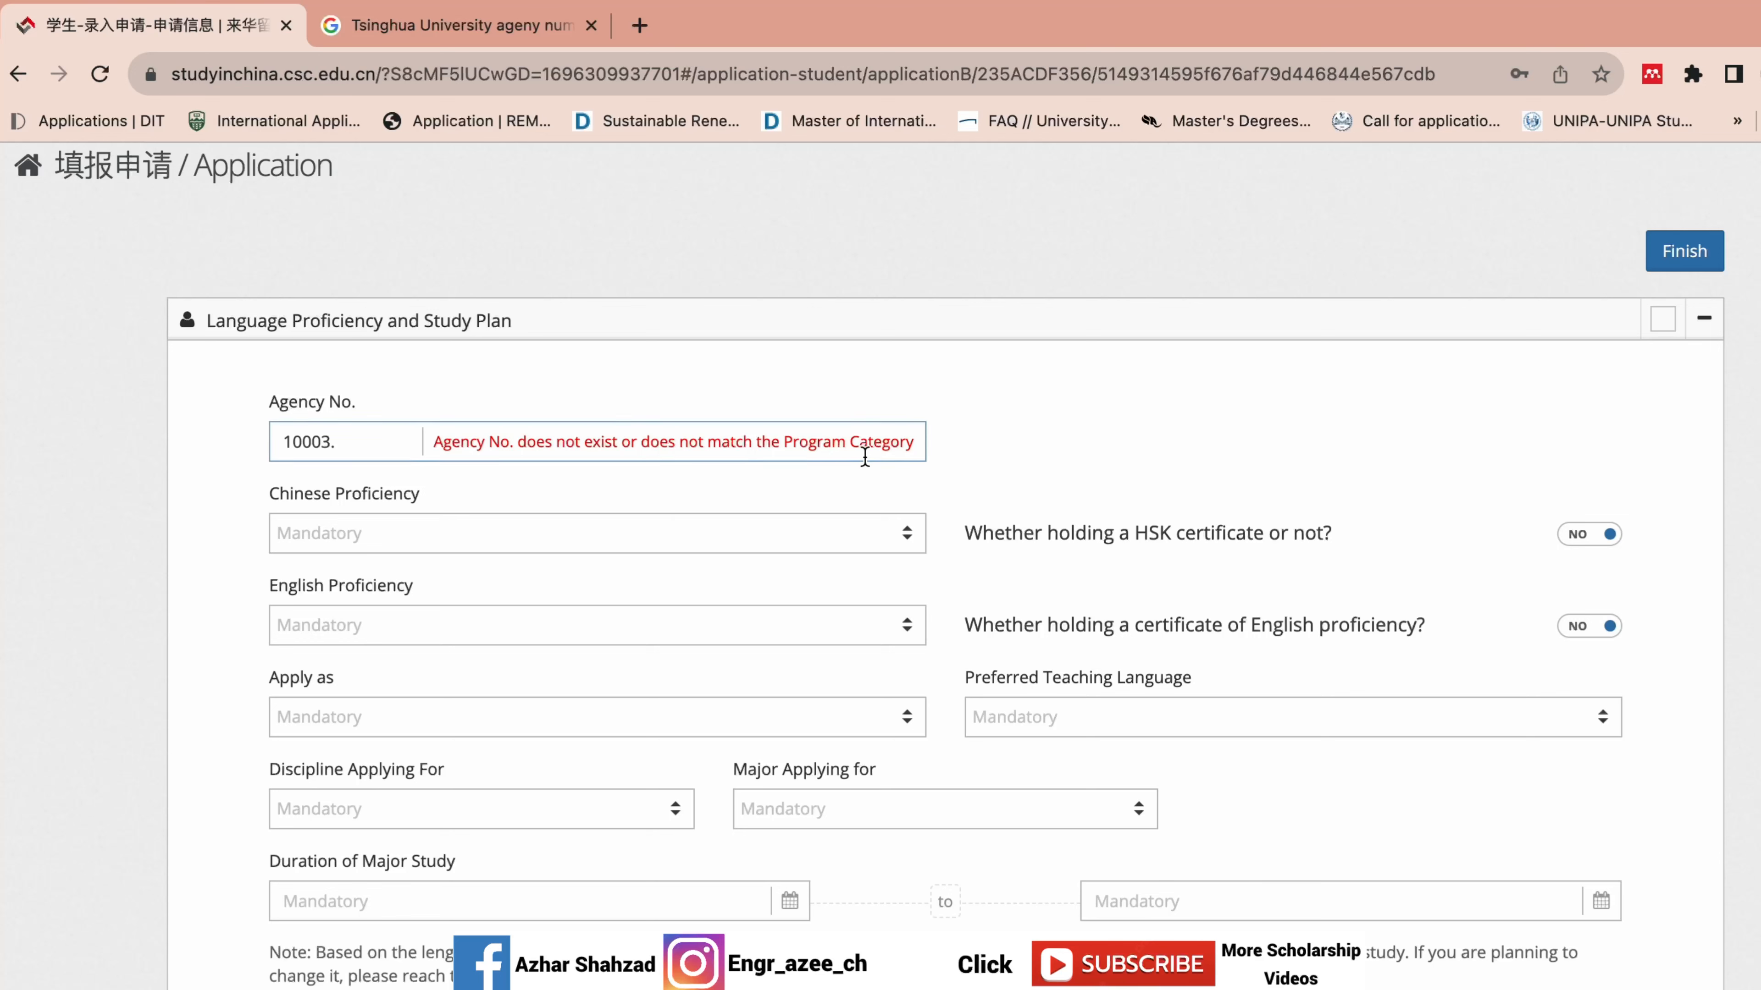
left_click(350, 441)
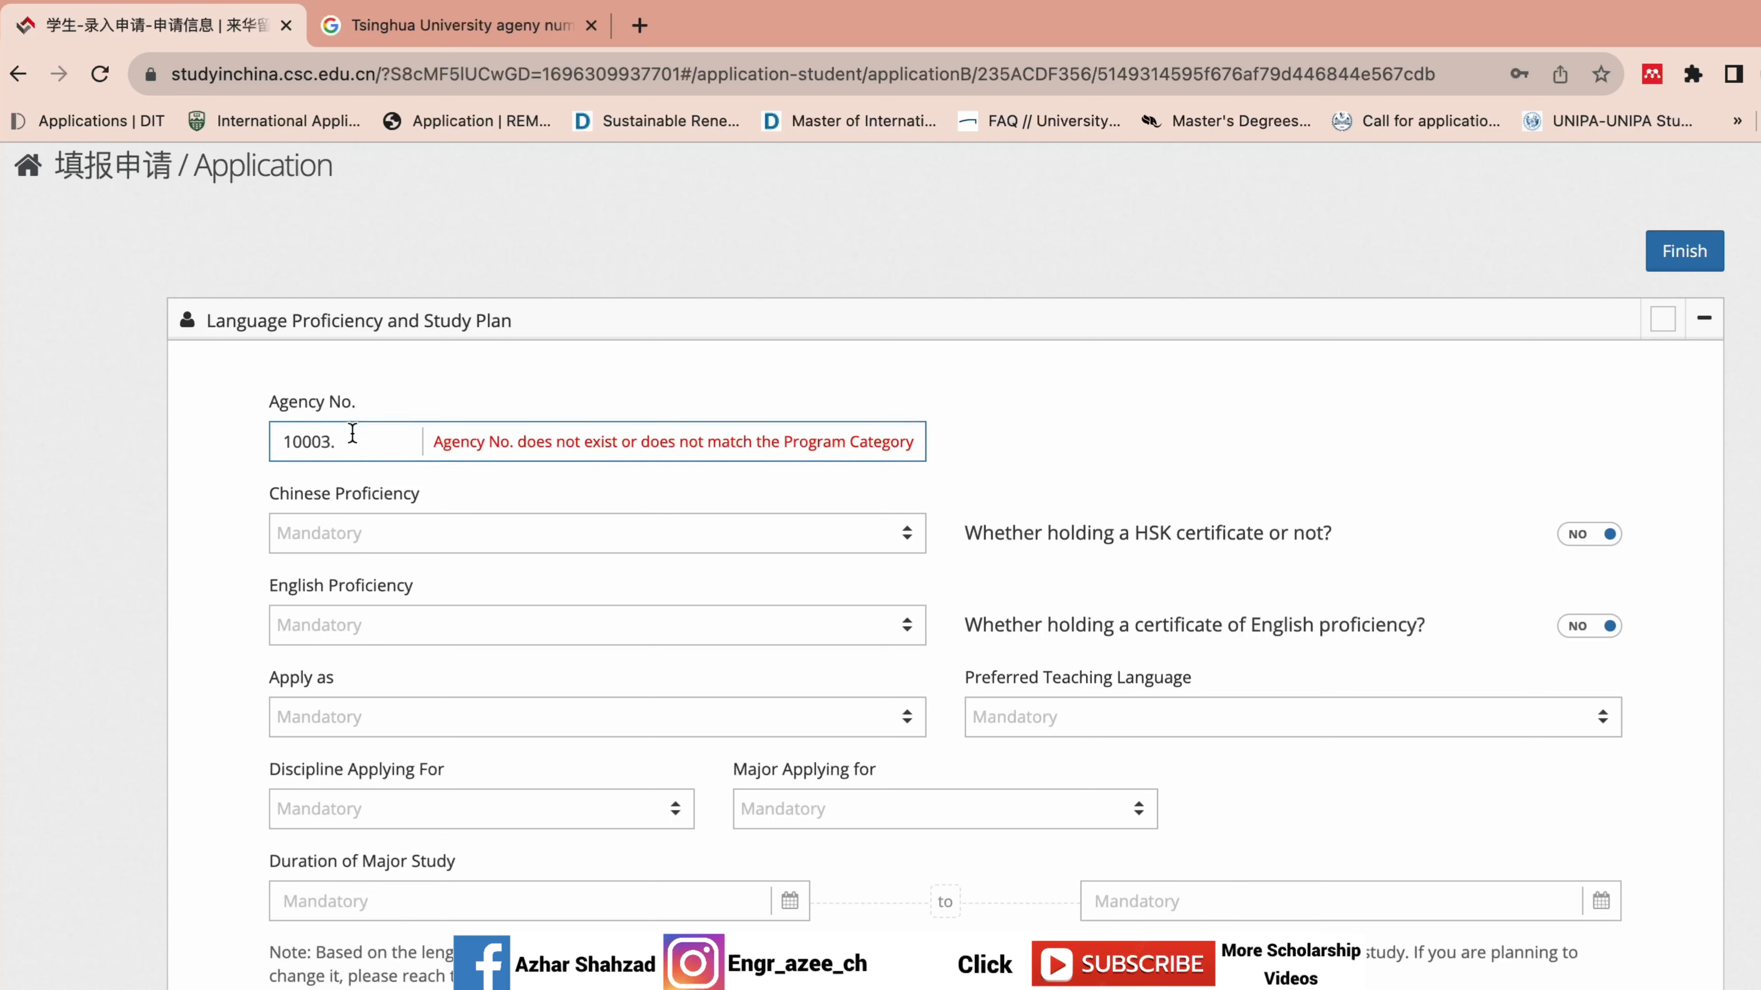
key("BackSpace")
left_click(652, 378)
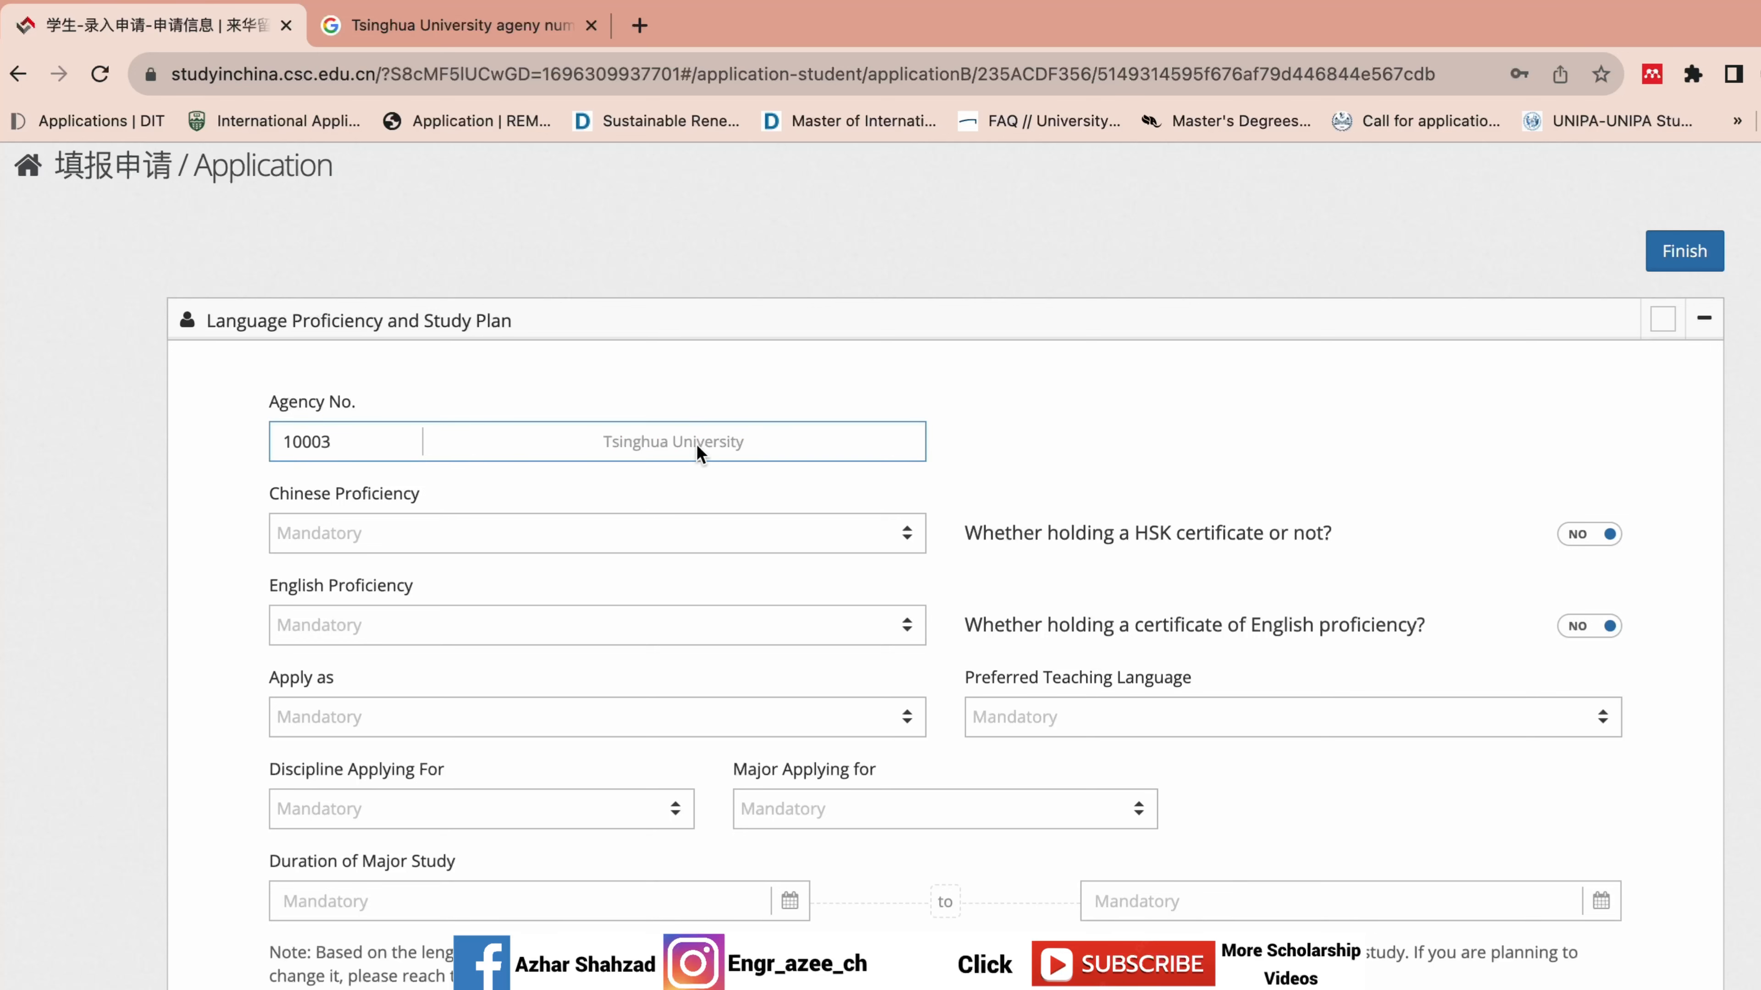
Copy Beihang's 10006 from the earlier results and paste it over 10003 in Agency No.
left_click(447, 26)
left_click(18, 73)
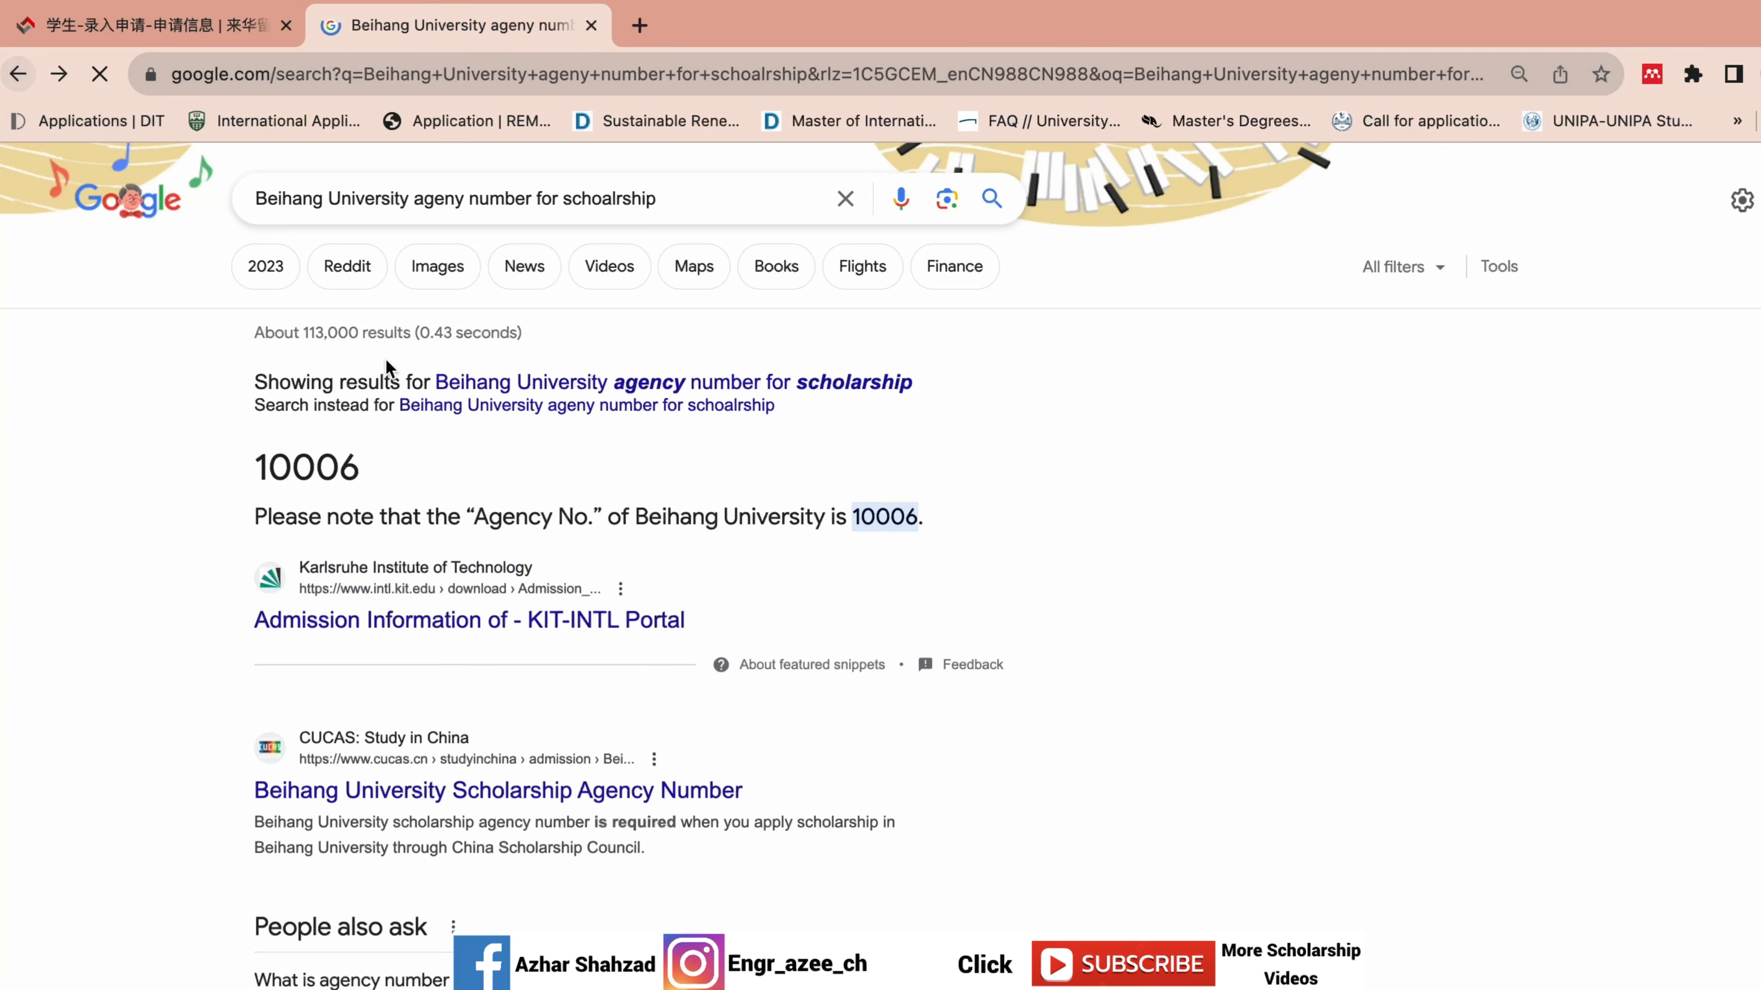
left_click_drag(361, 472, 251, 465)
key("super+c")
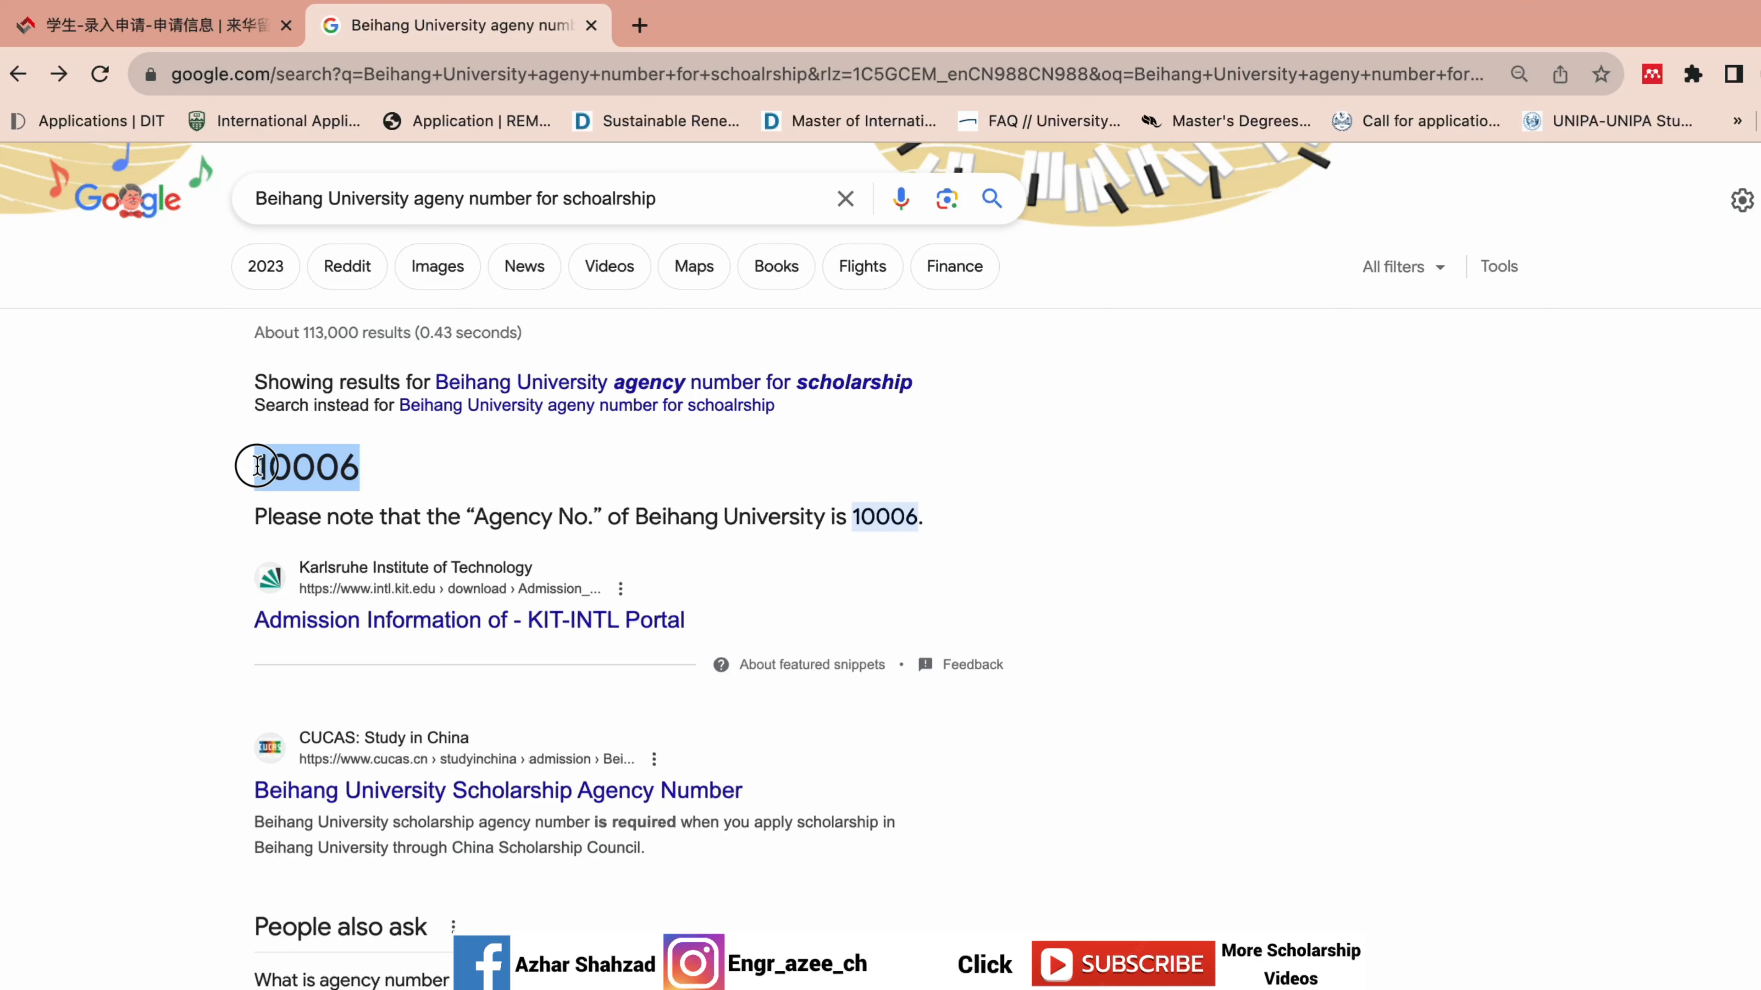
left_click(228, 26)
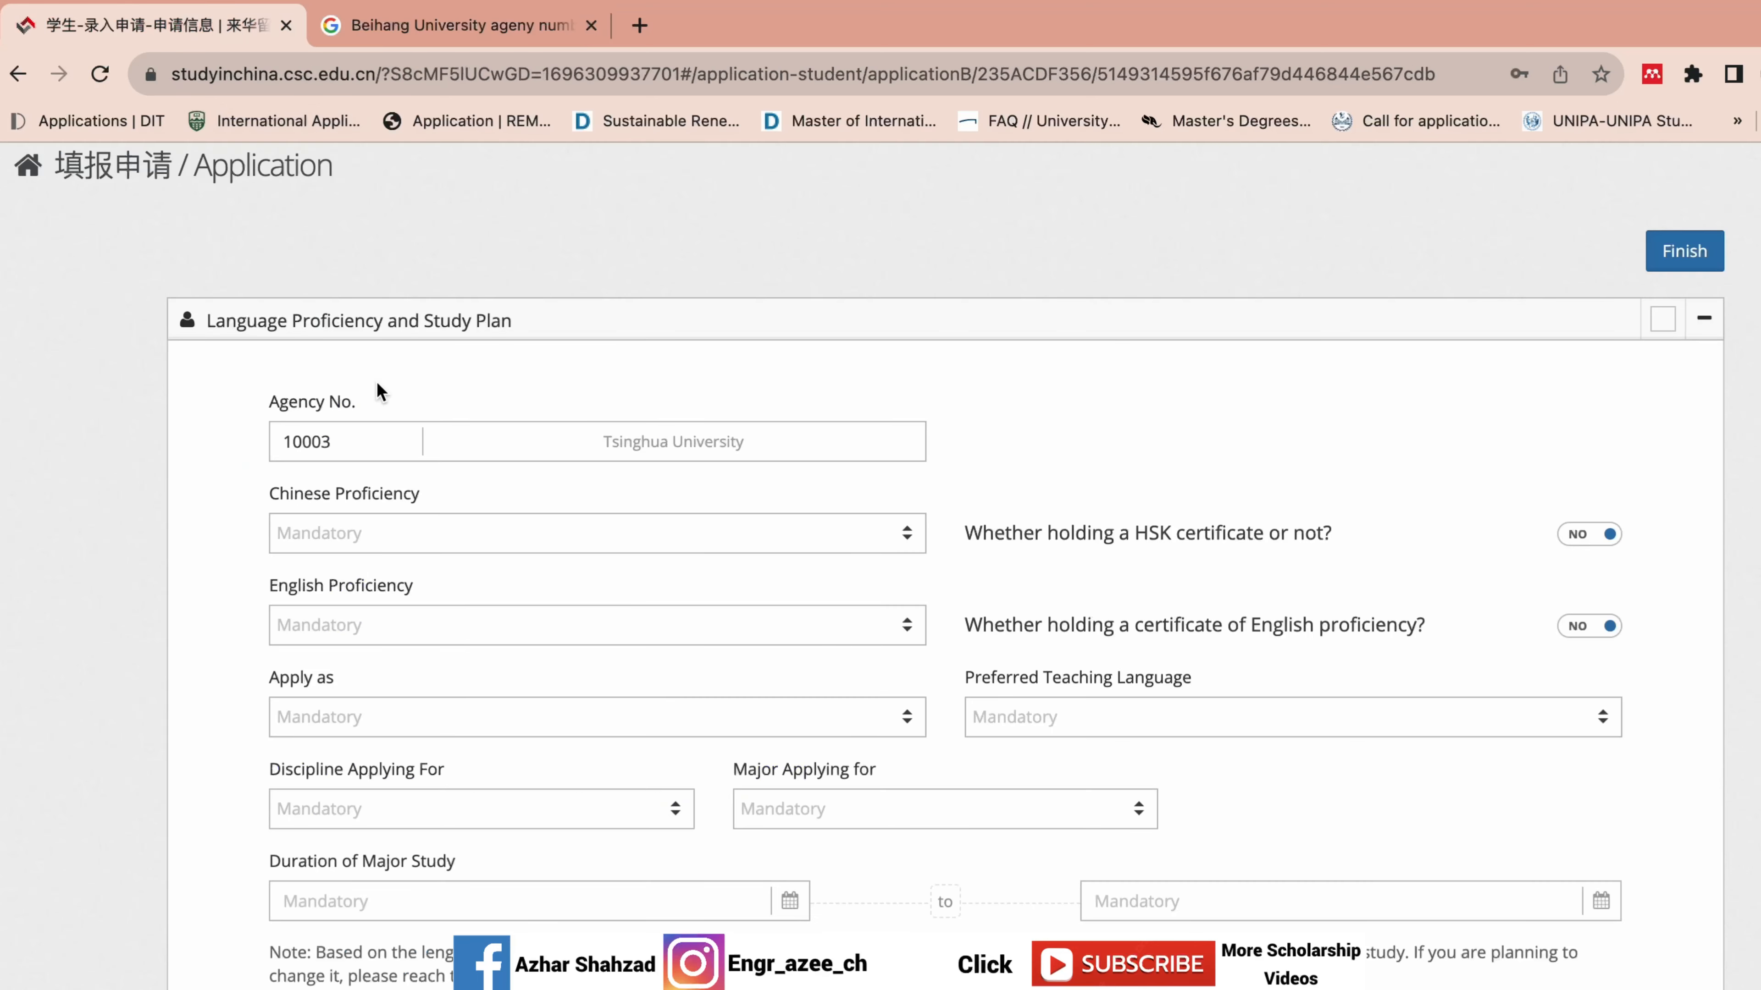
left_click(358, 438)
double_click(358, 438)
key("super+v")
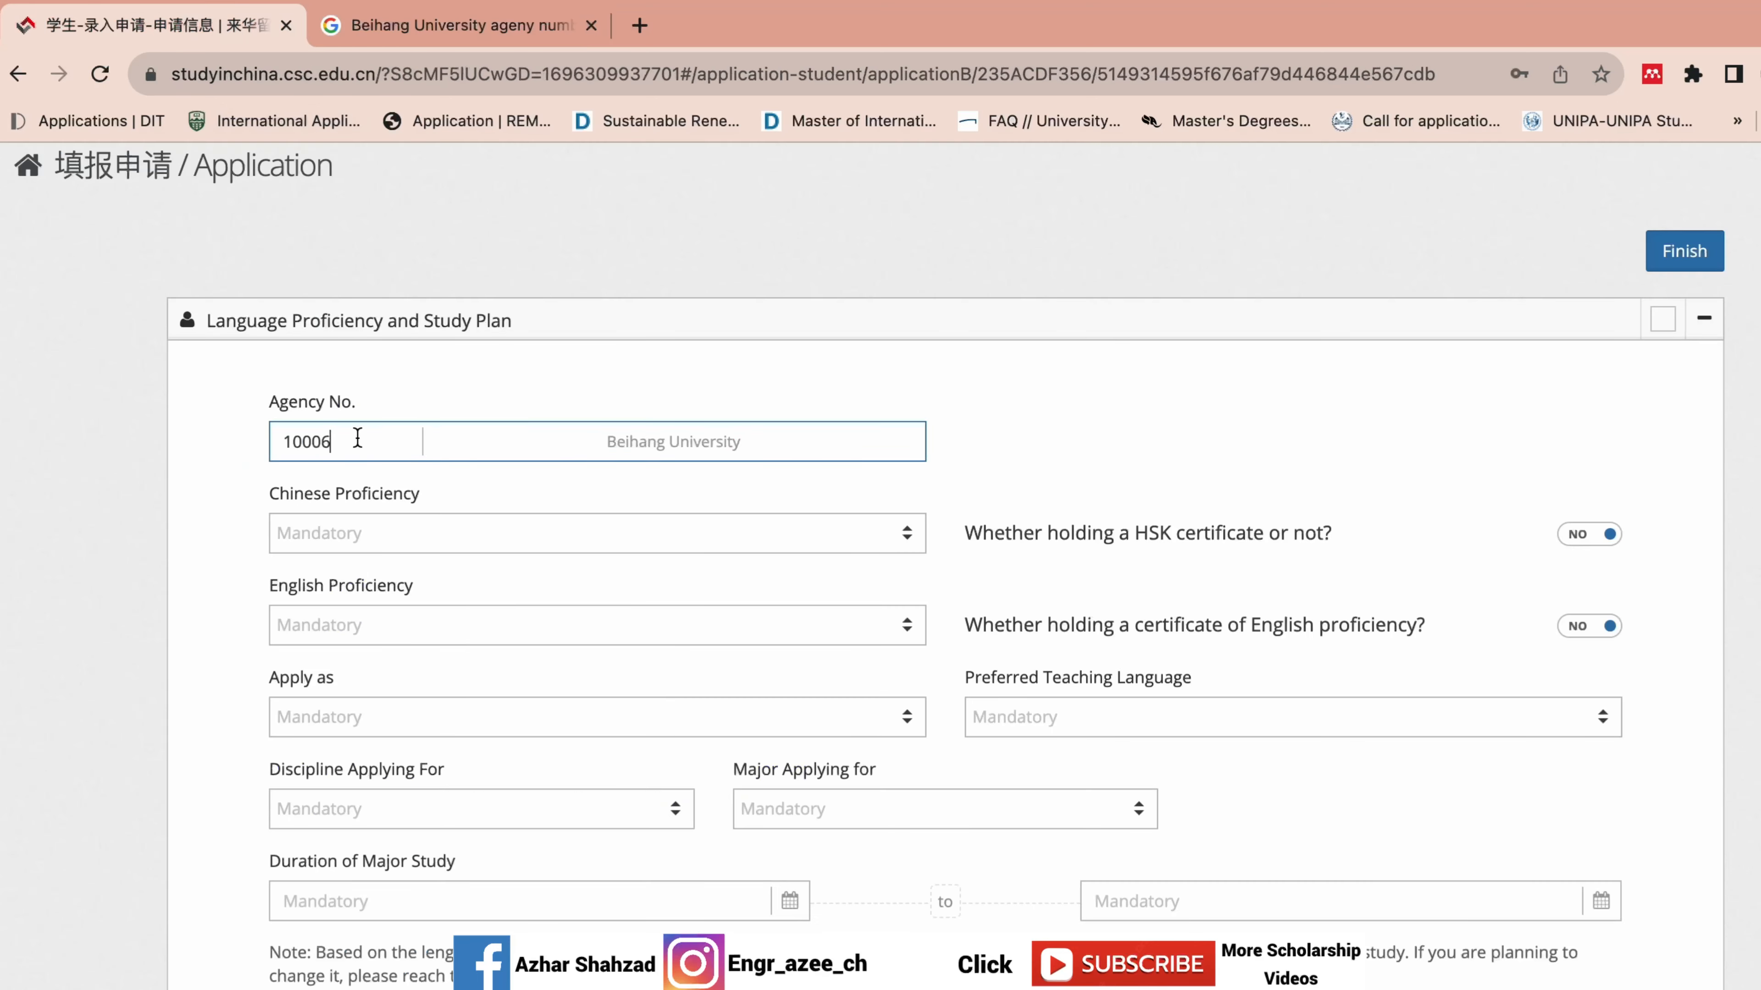
left_click(591, 397)
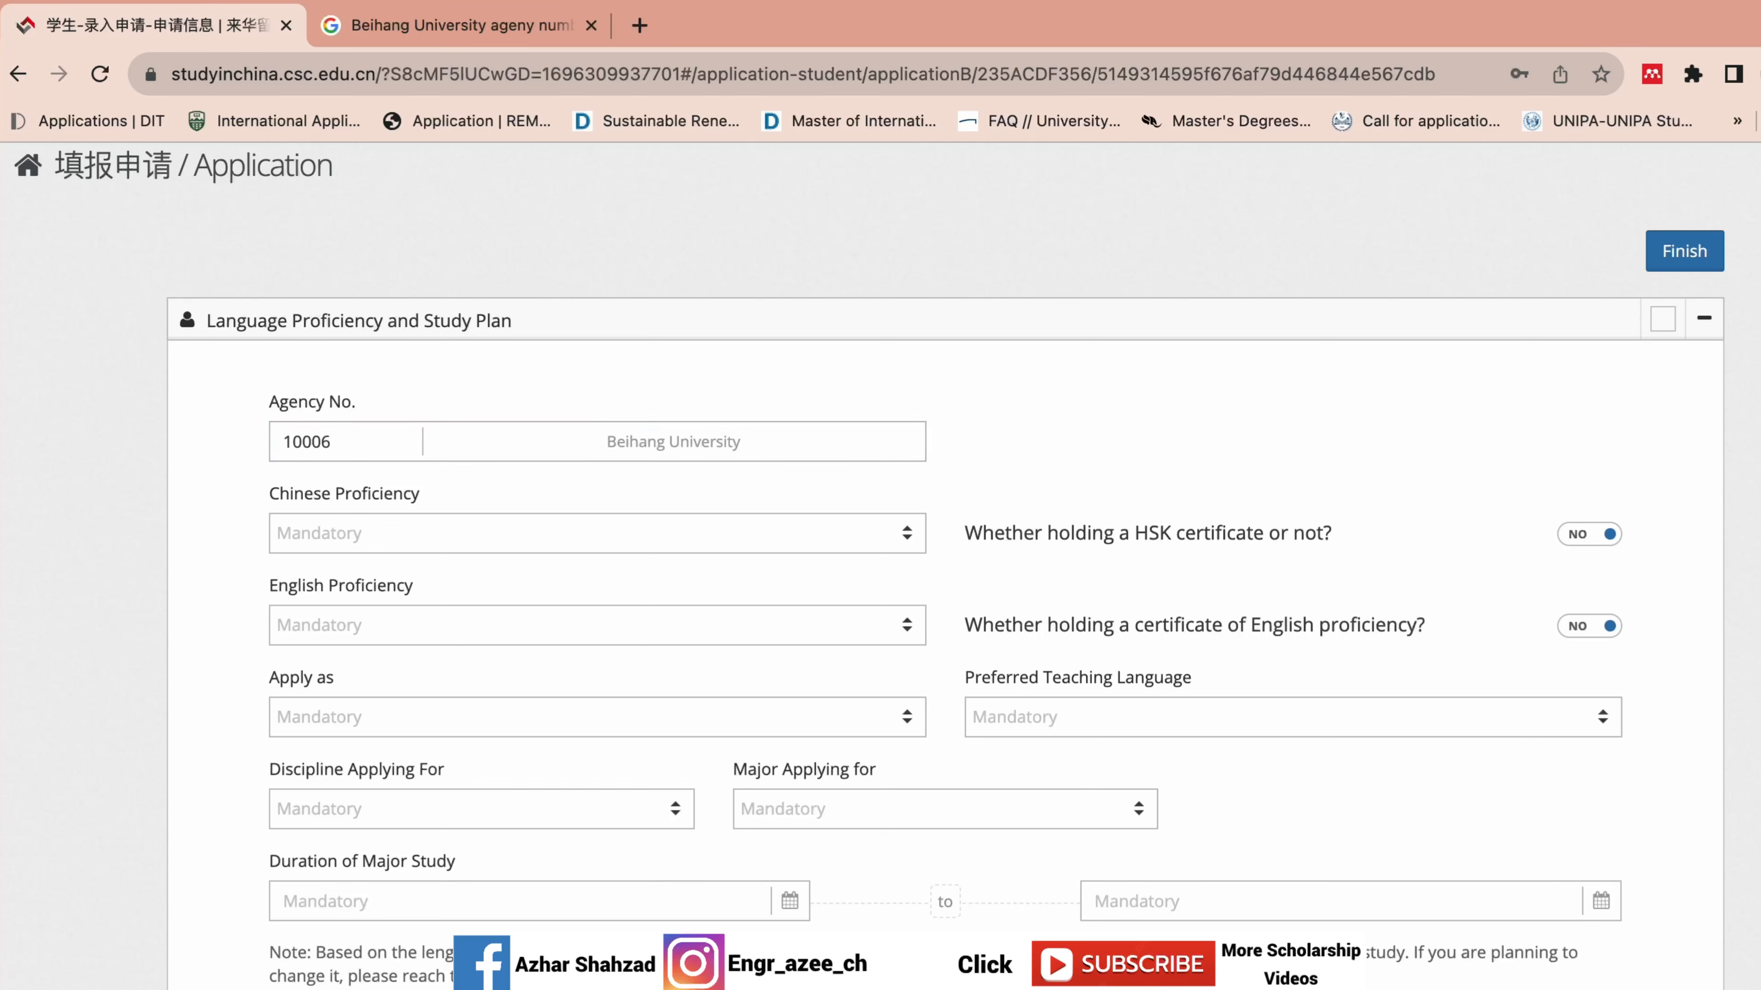
scroll(945, 553, "down", 3)
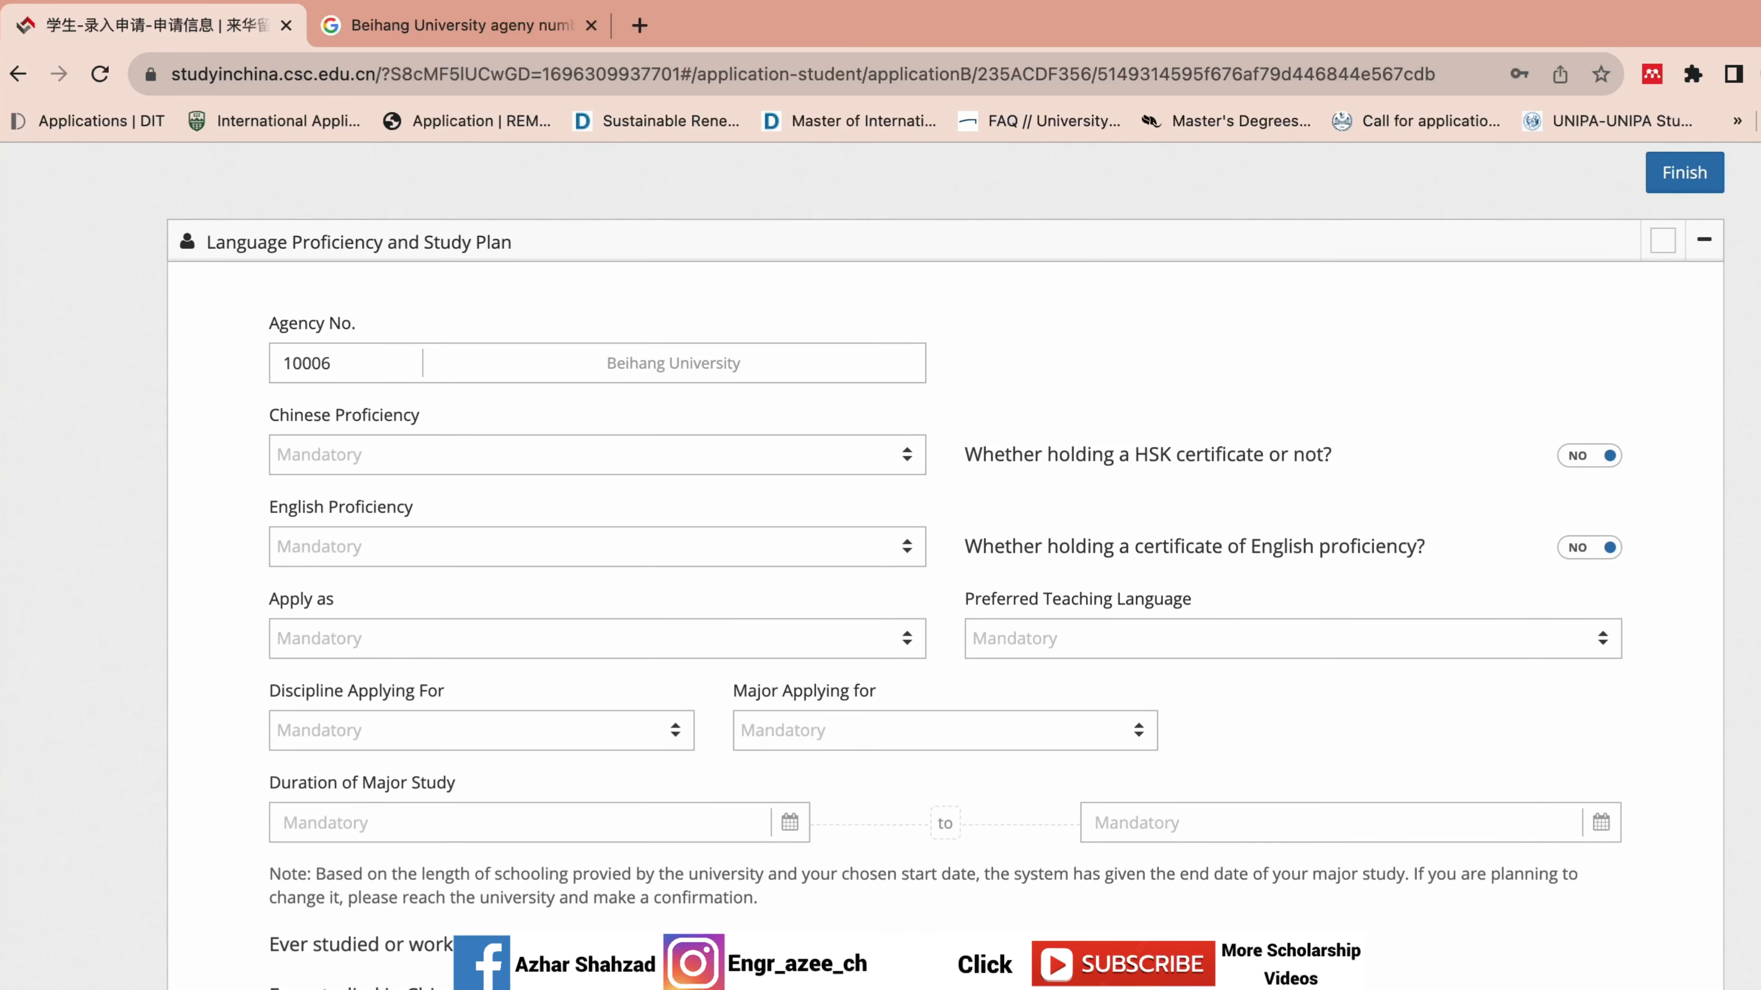
Set Chinese proficiency to Excellent and leave the HSK certificate answer as No.
left_click(901, 400)
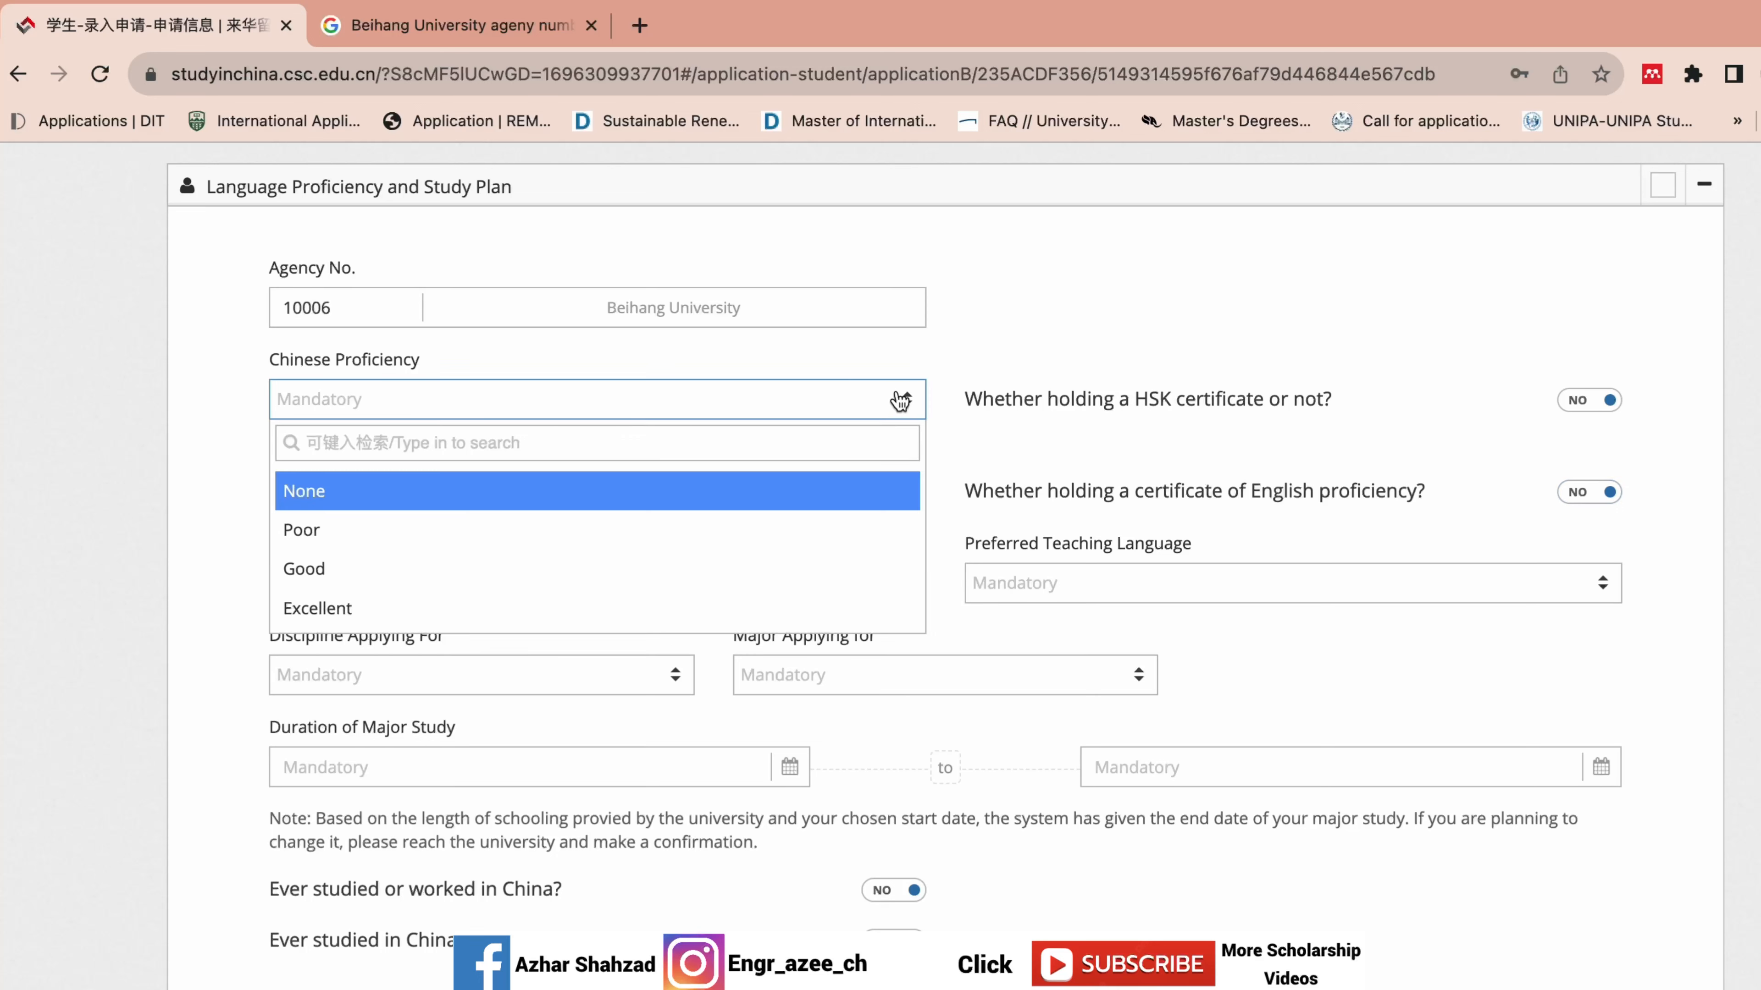
left_click(667, 610)
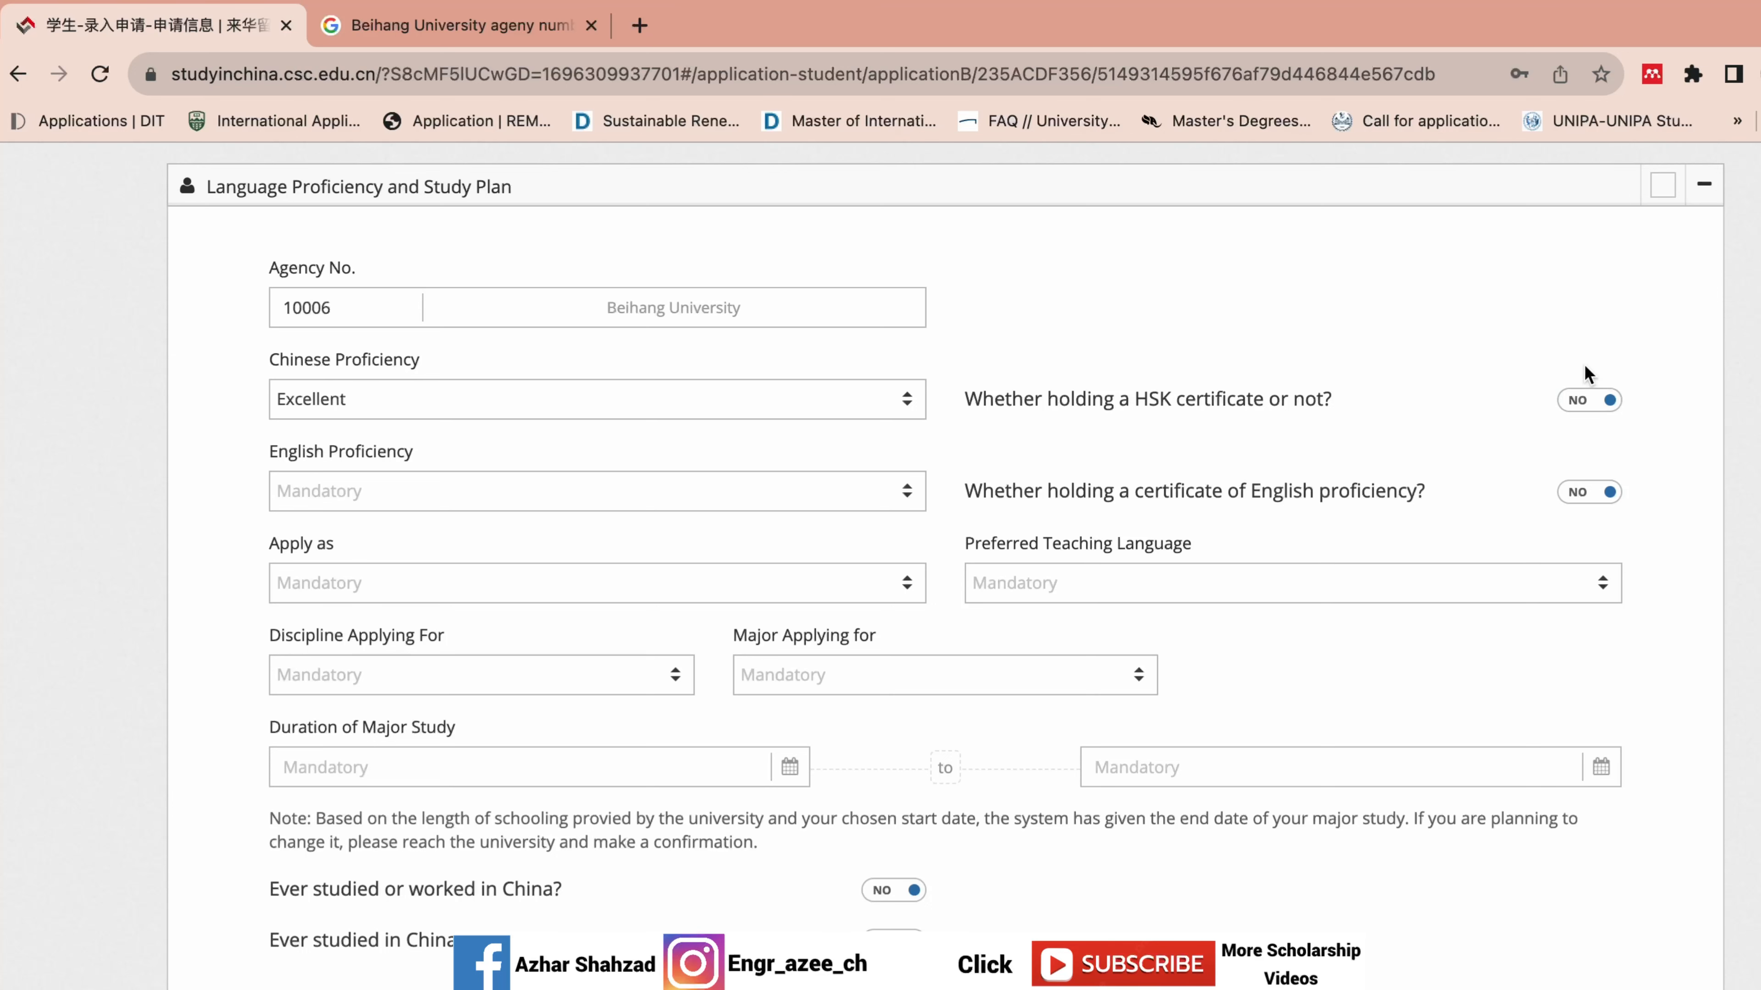
left_click(1591, 402)
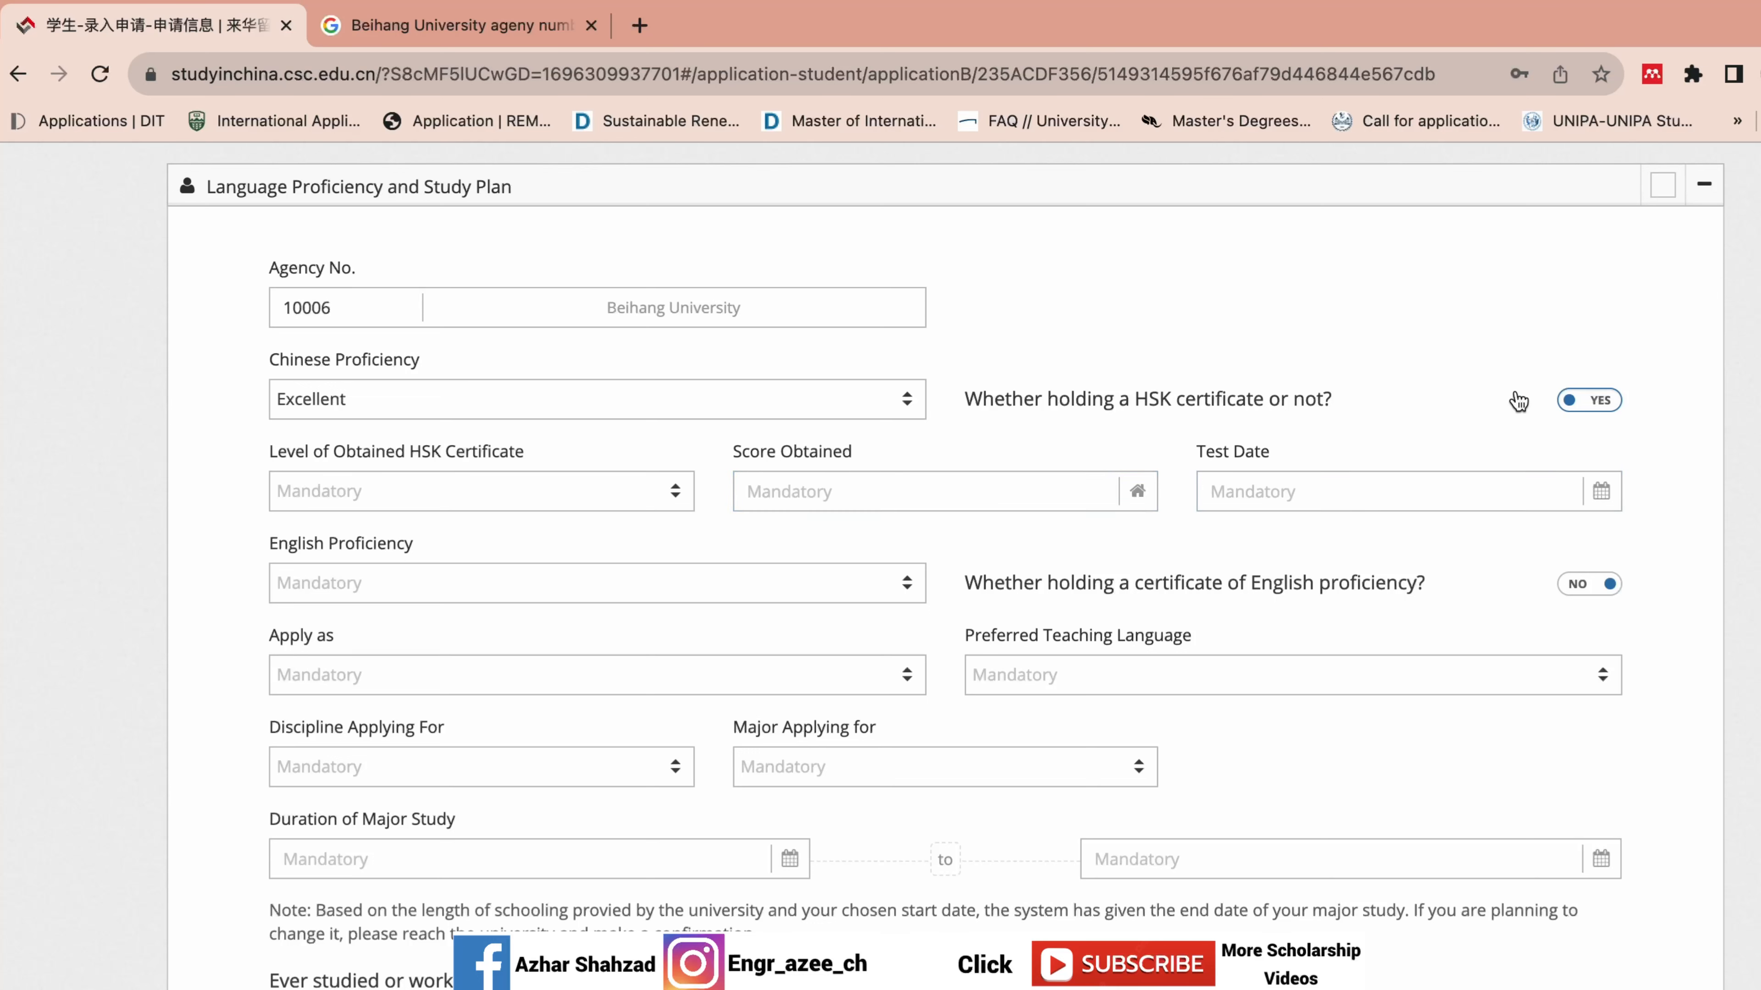
left_click(1592, 402)
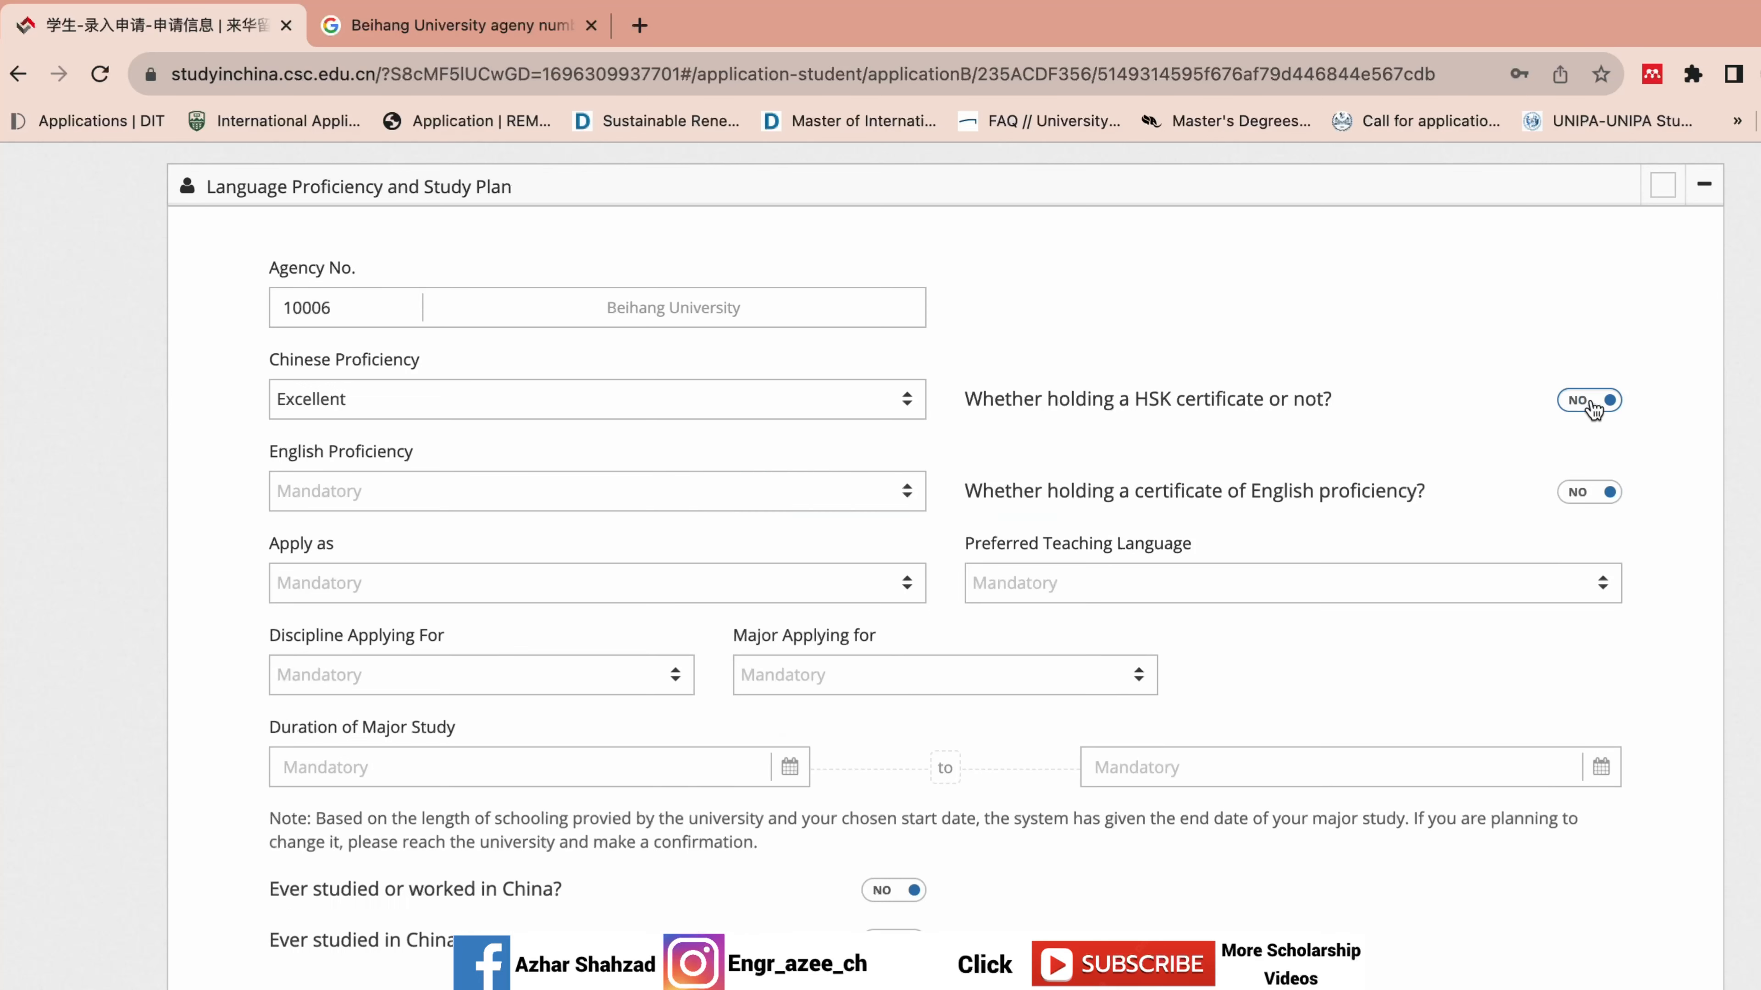
Set English proficiency to Excellent and leave the English certificate answer as No.
left_click(773, 498)
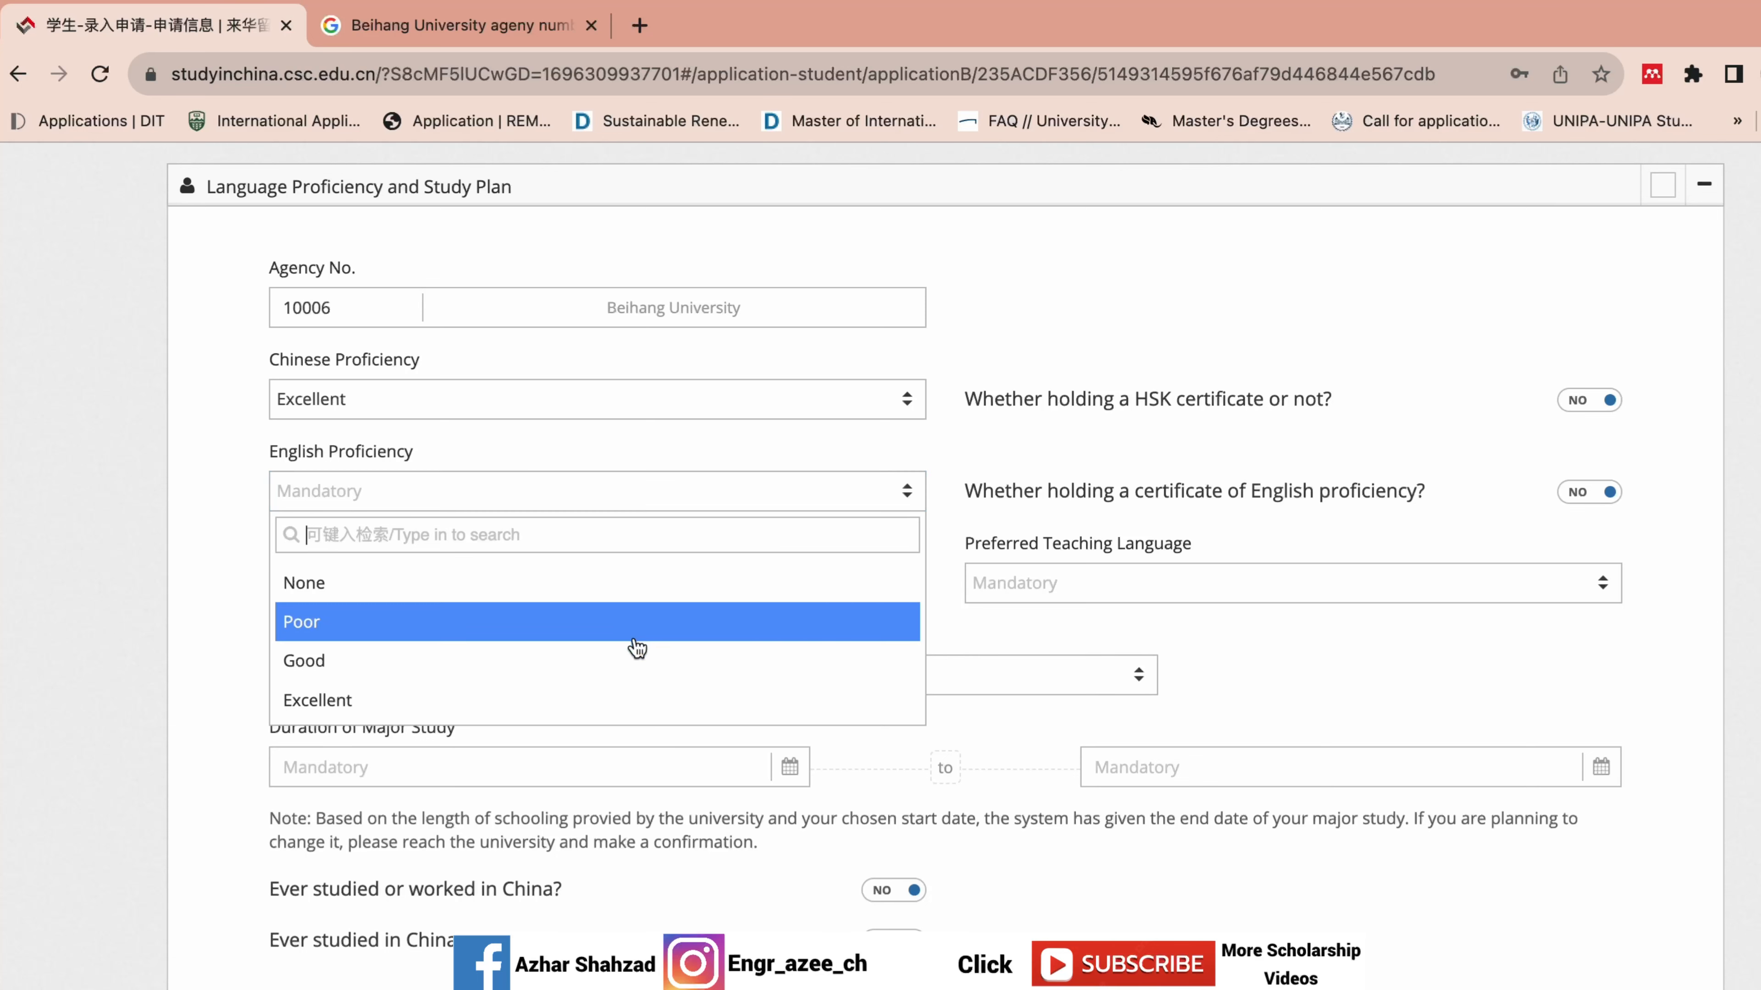
left_click(570, 701)
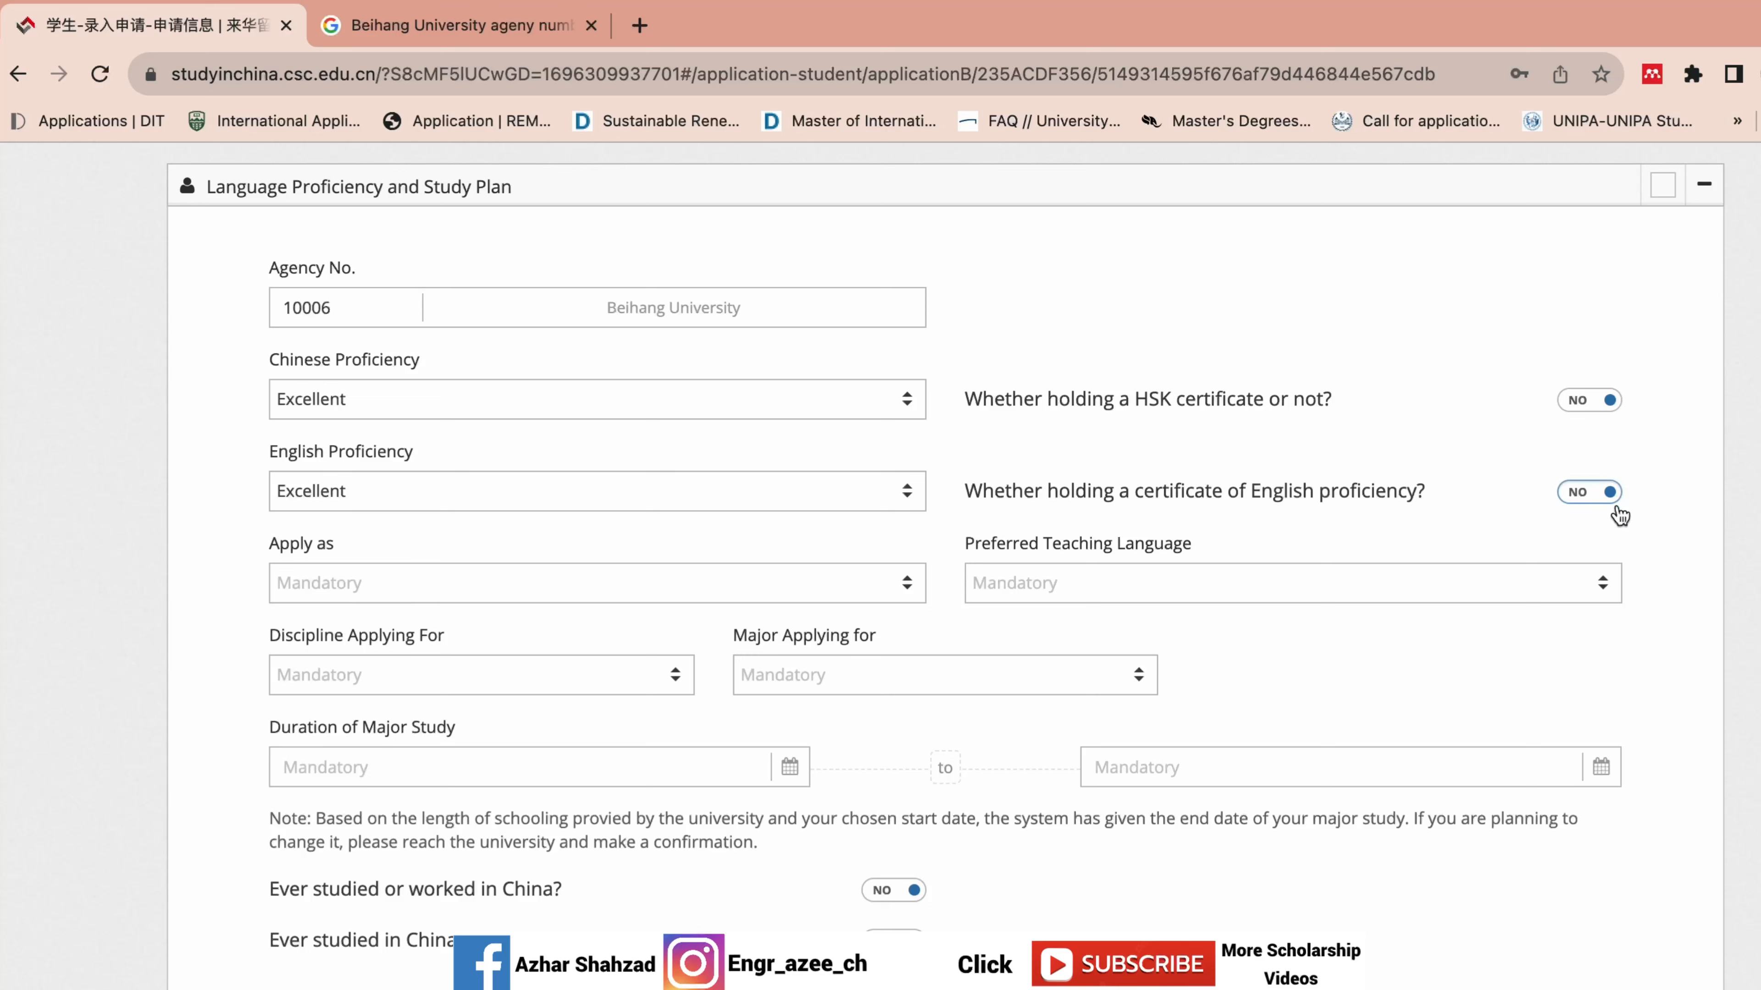
left_click(1606, 497)
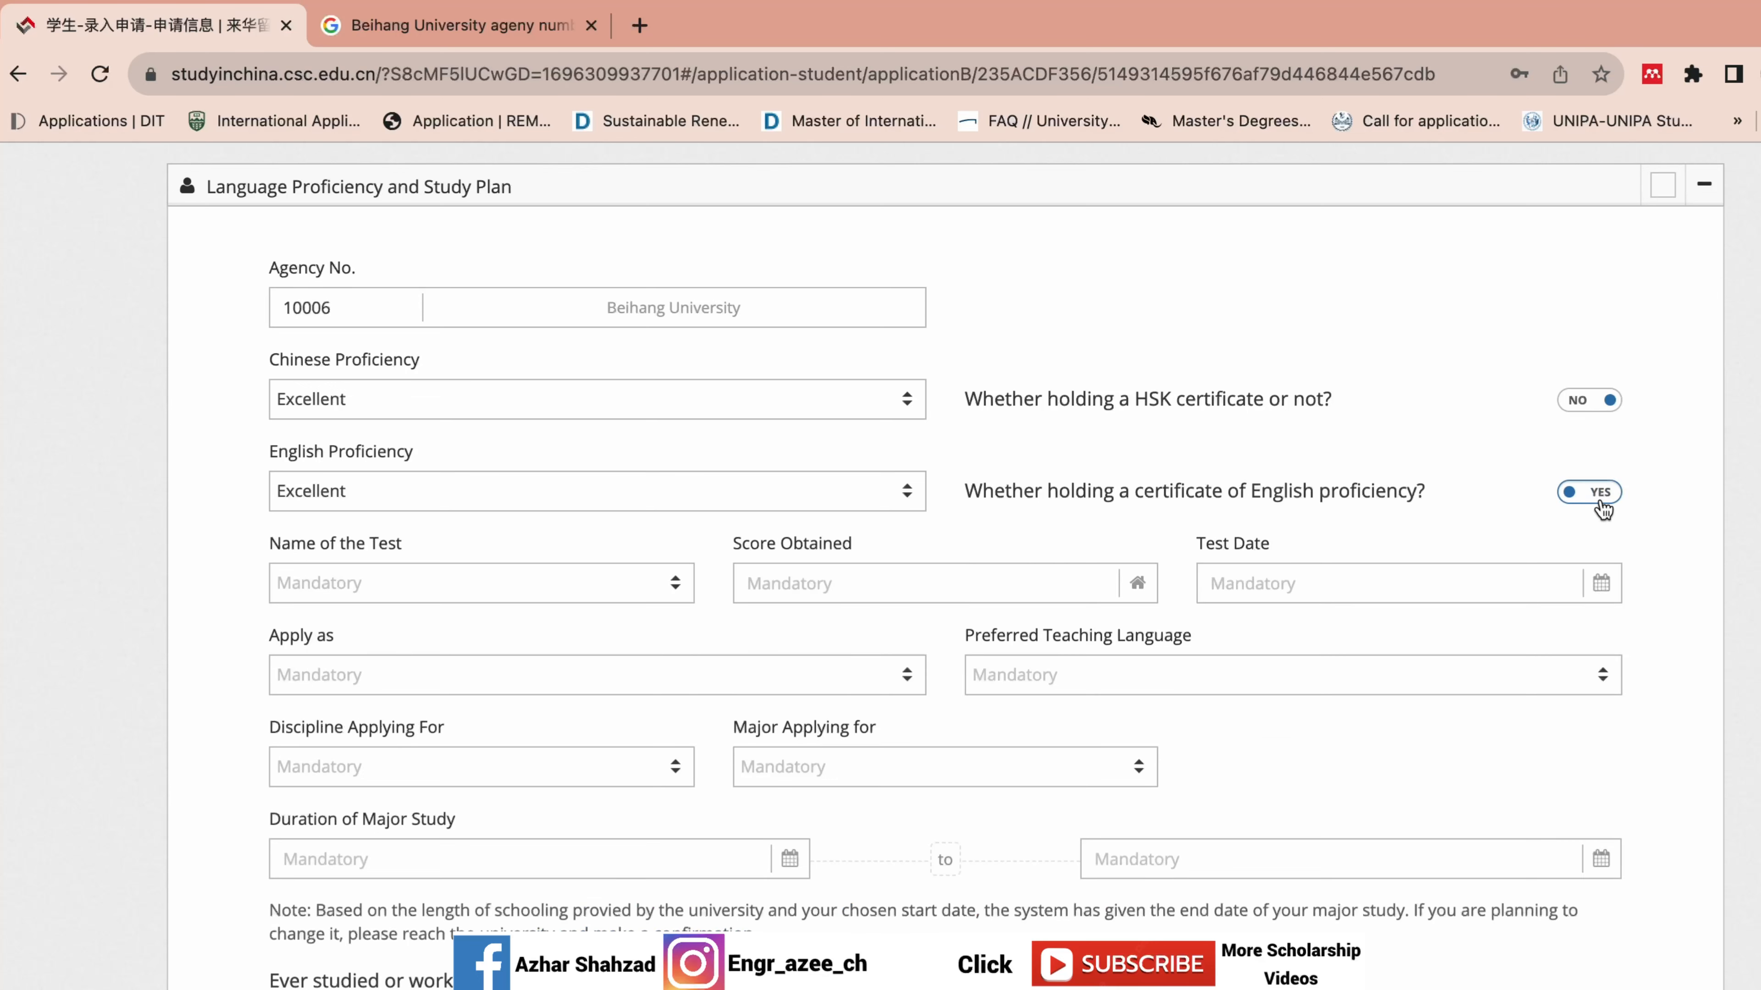
left_click(1603, 509)
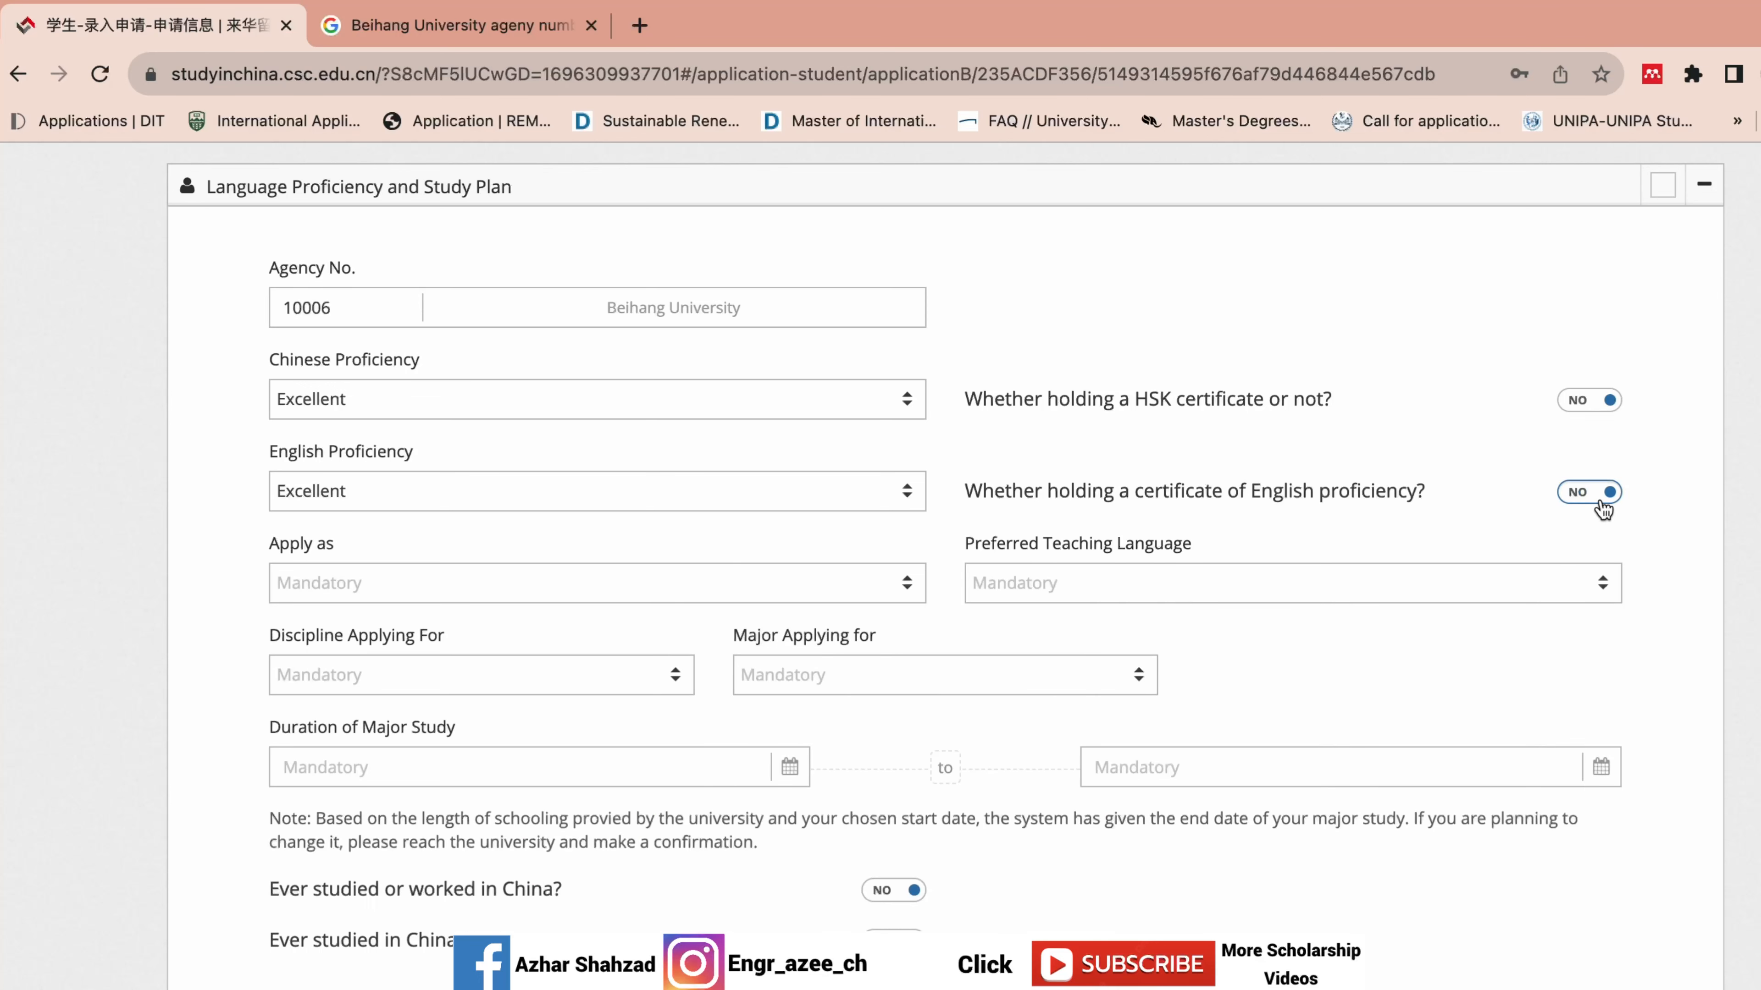
Set Apply as to Doctor's Degree after trying Master's, then move Preferred Teaching Language toward English.
left_click(539, 588)
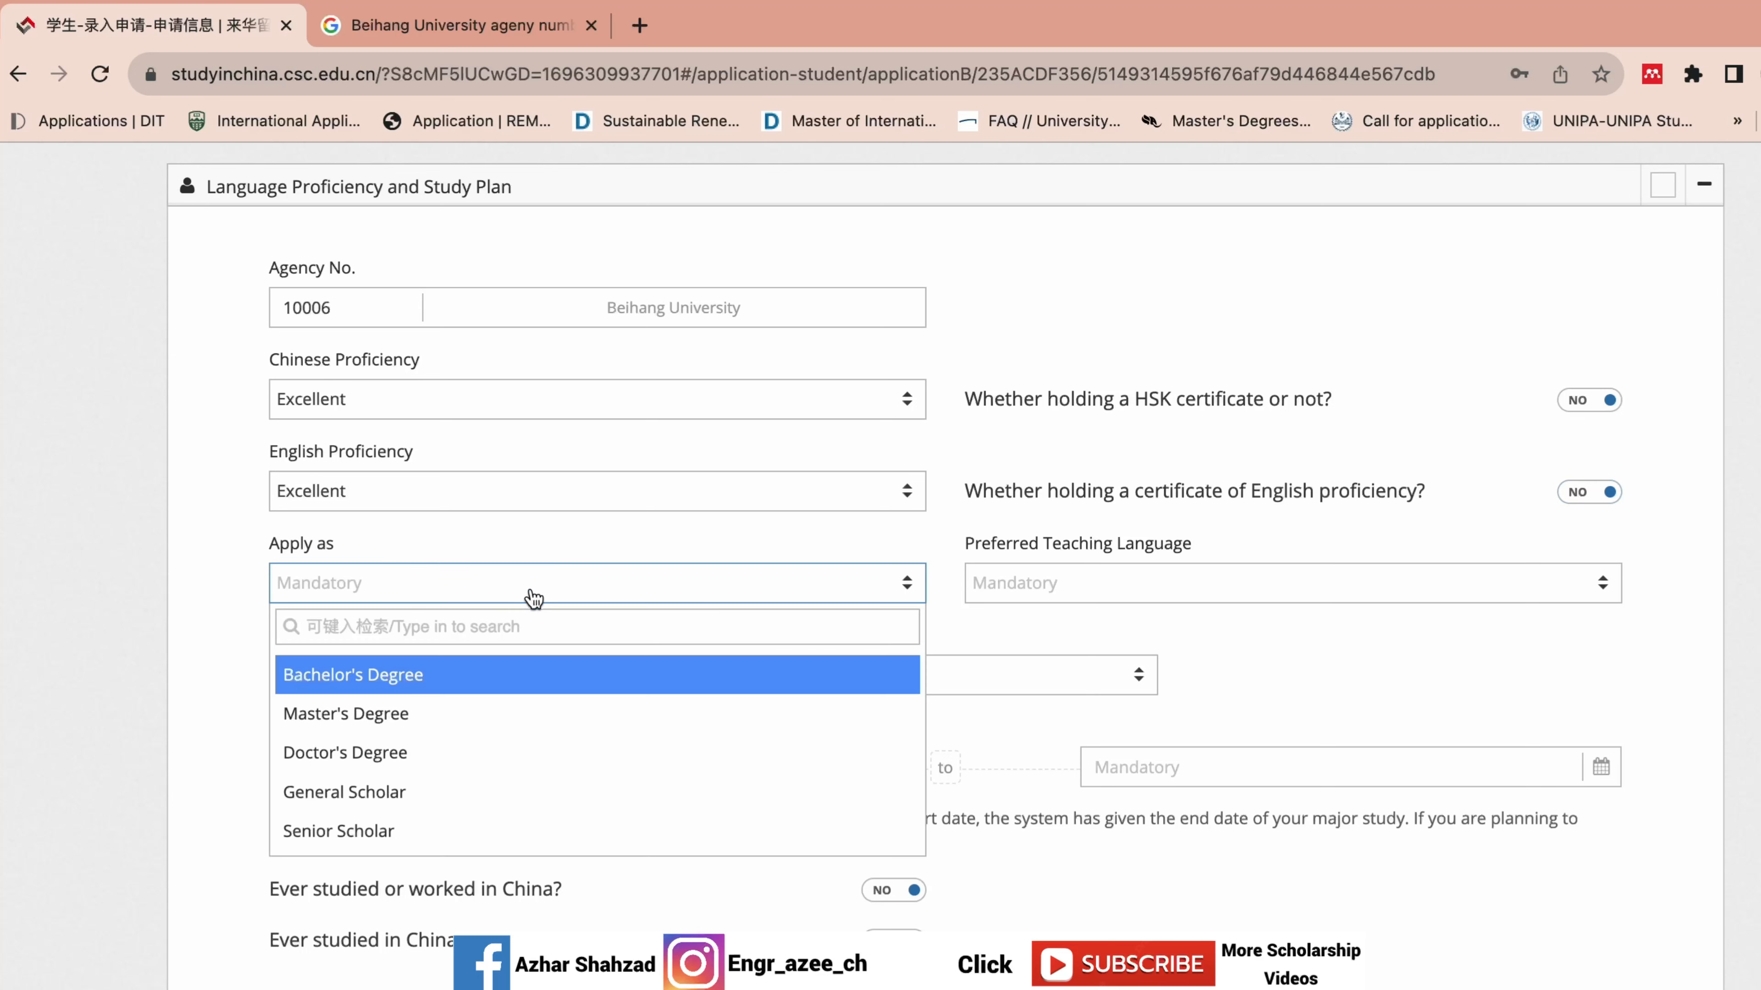
left_click(500, 752)
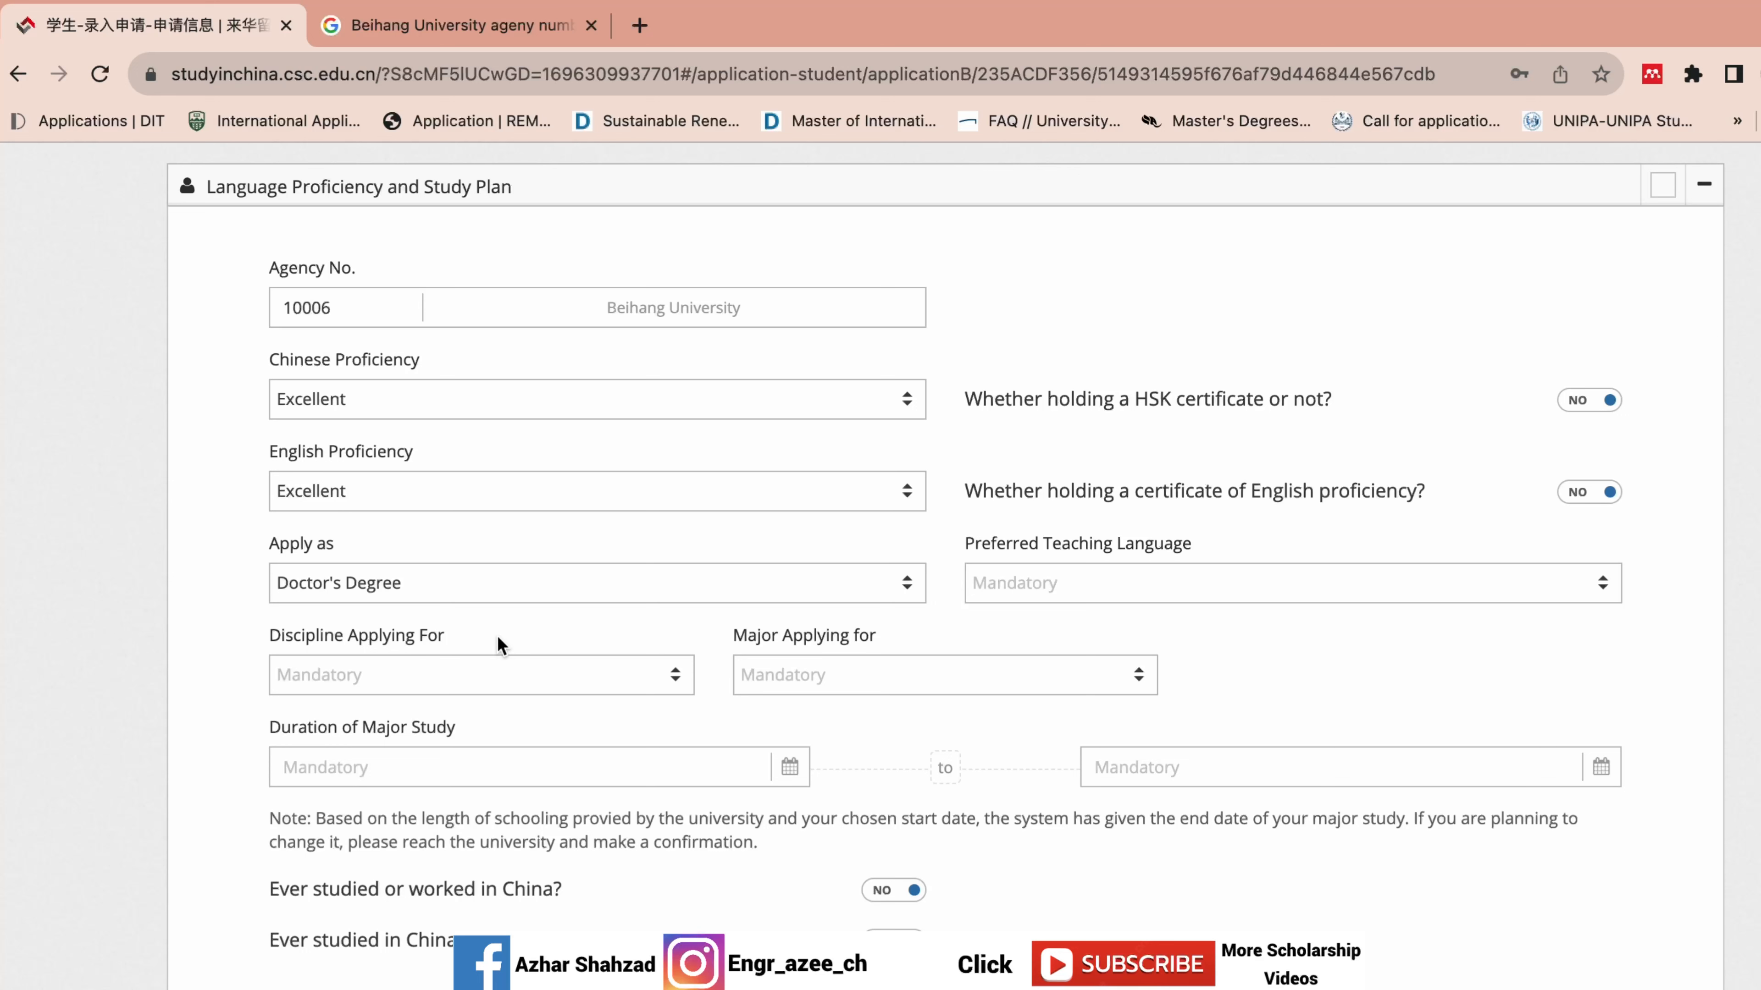
left_click(550, 586)
left_click(511, 728)
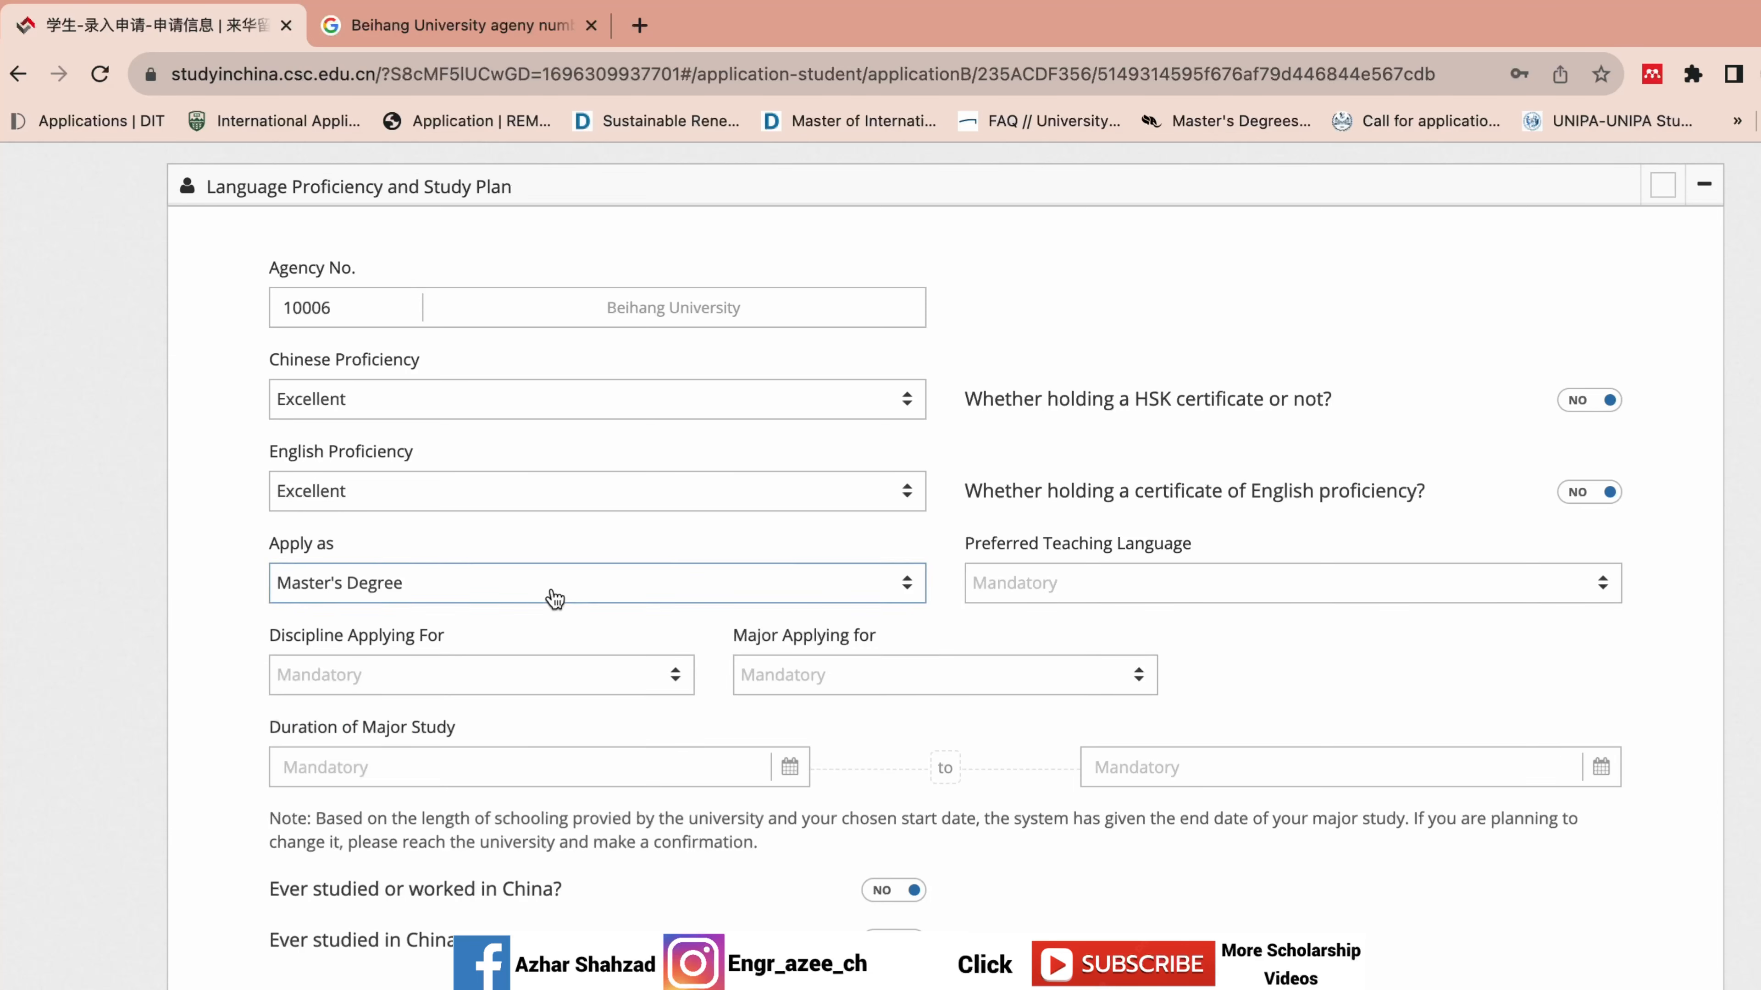
left_click(555, 586)
left_click(464, 751)
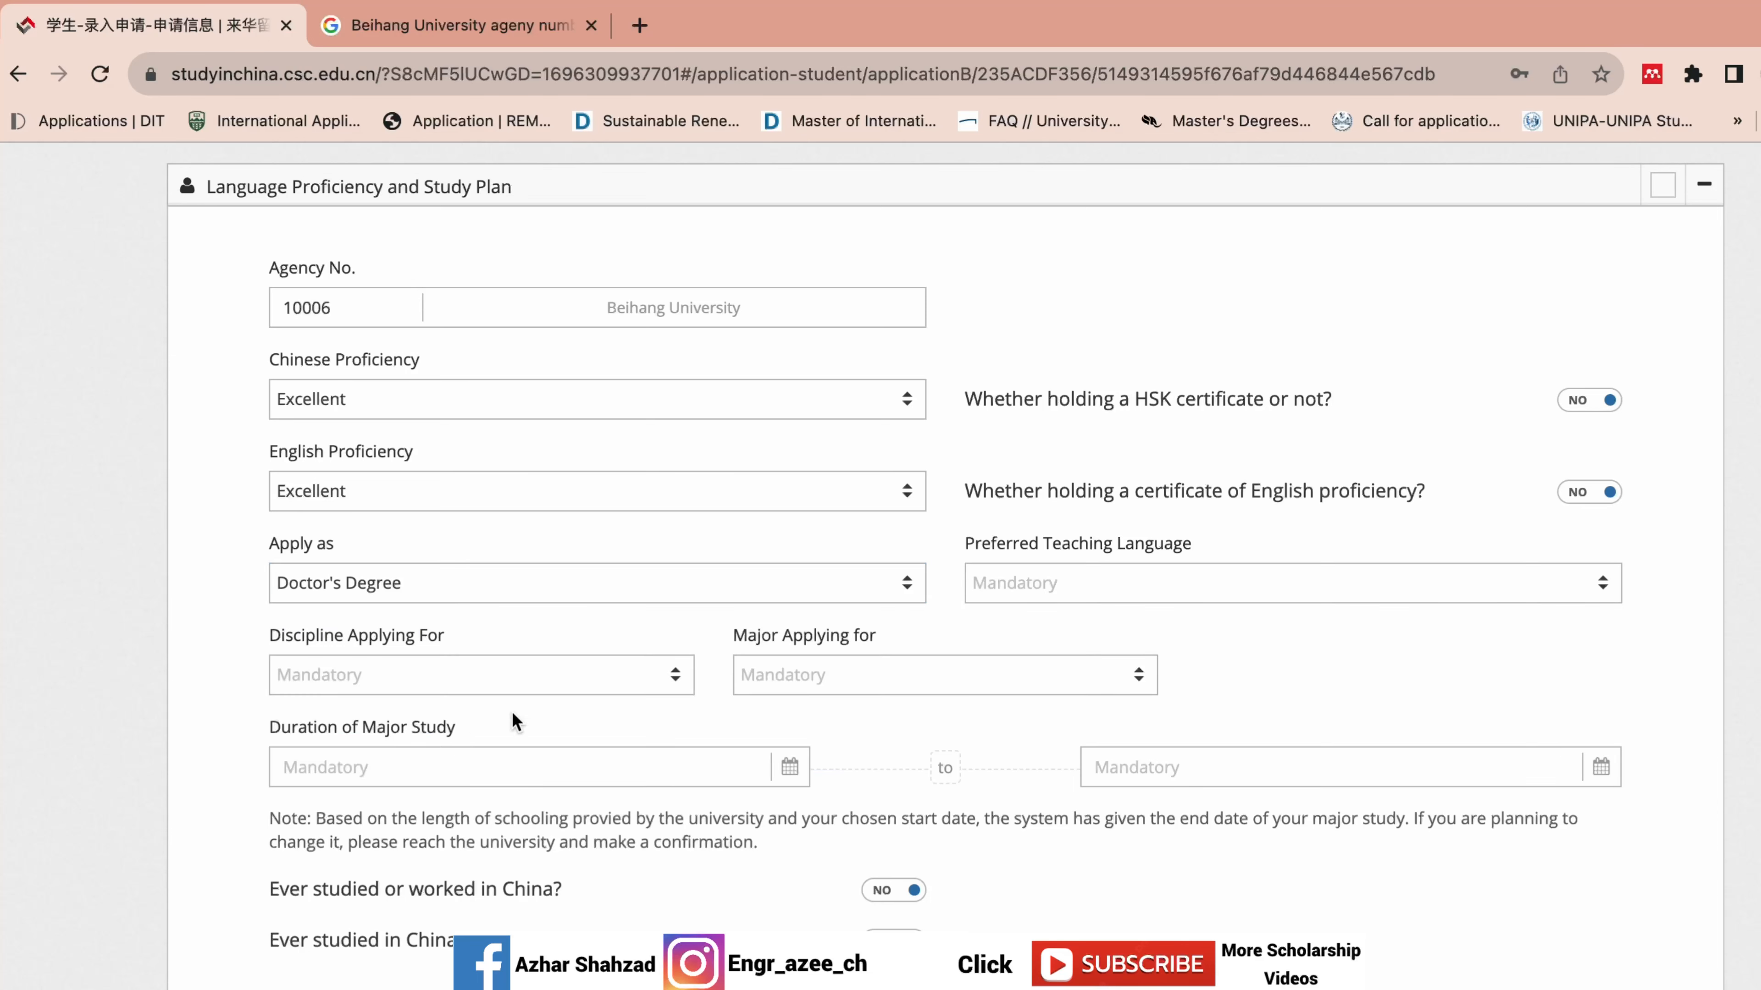
left_click(1015, 582)
key("Down")
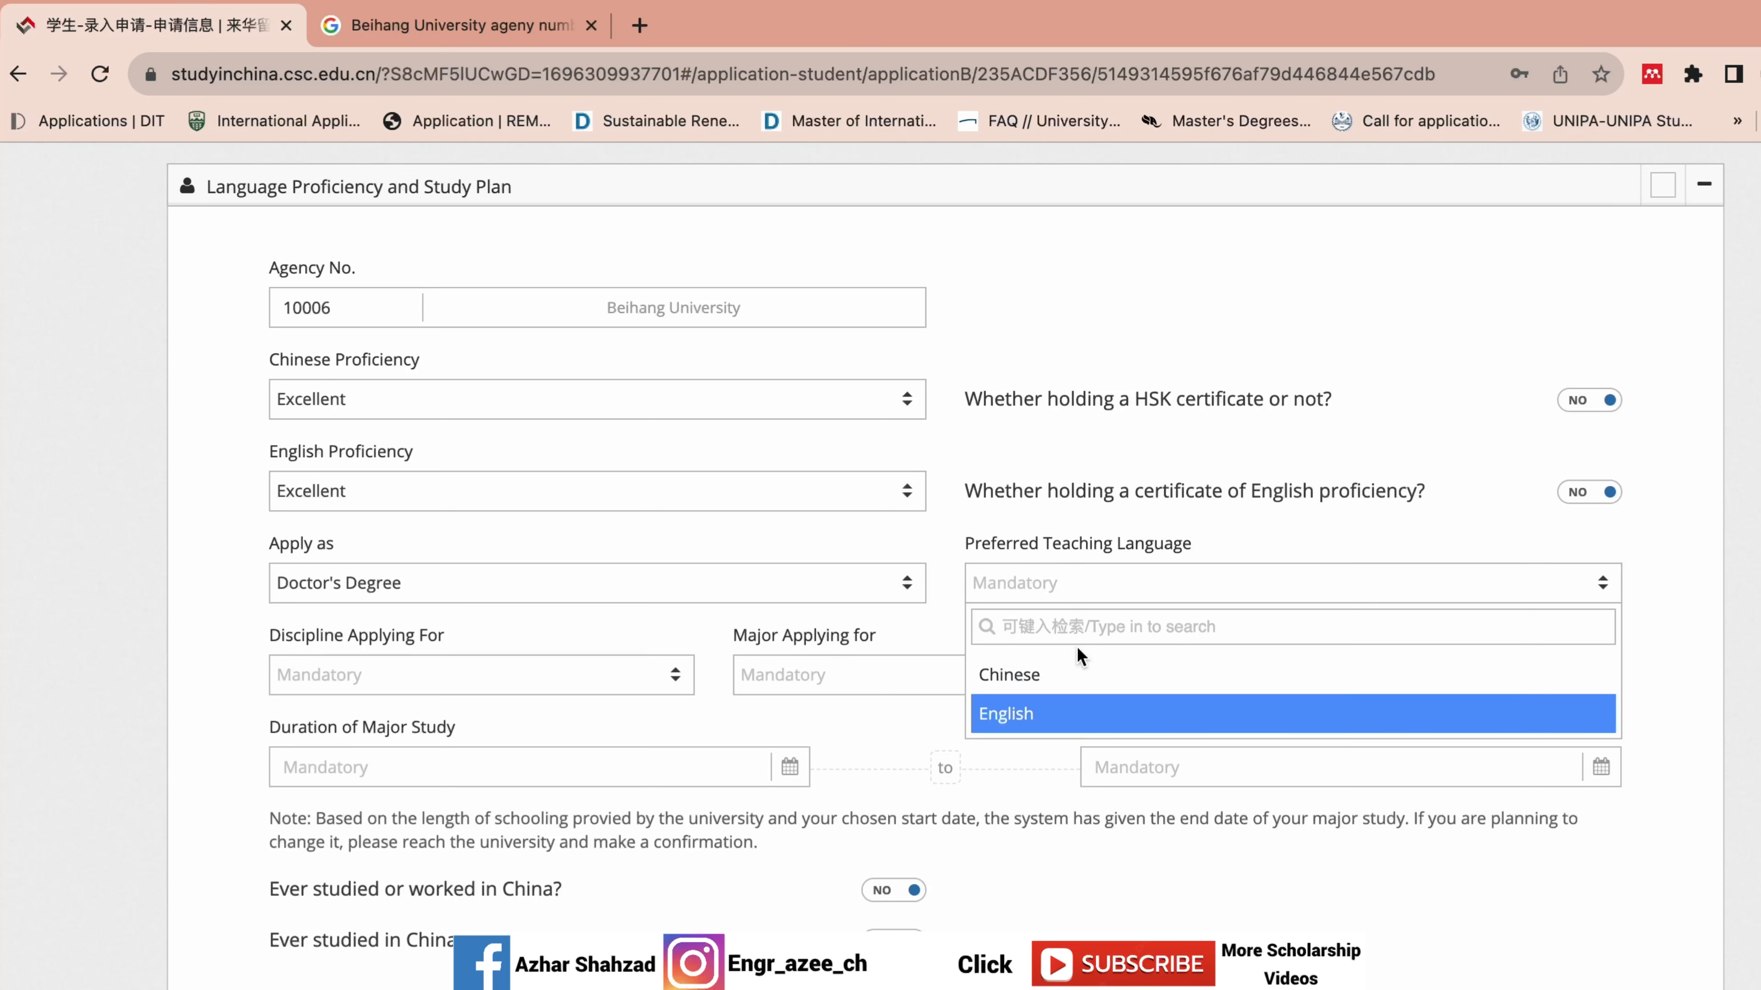
Choose English teaching language, Engineering discipline and Engineering Thermophysics major.
left_click(1016, 715)
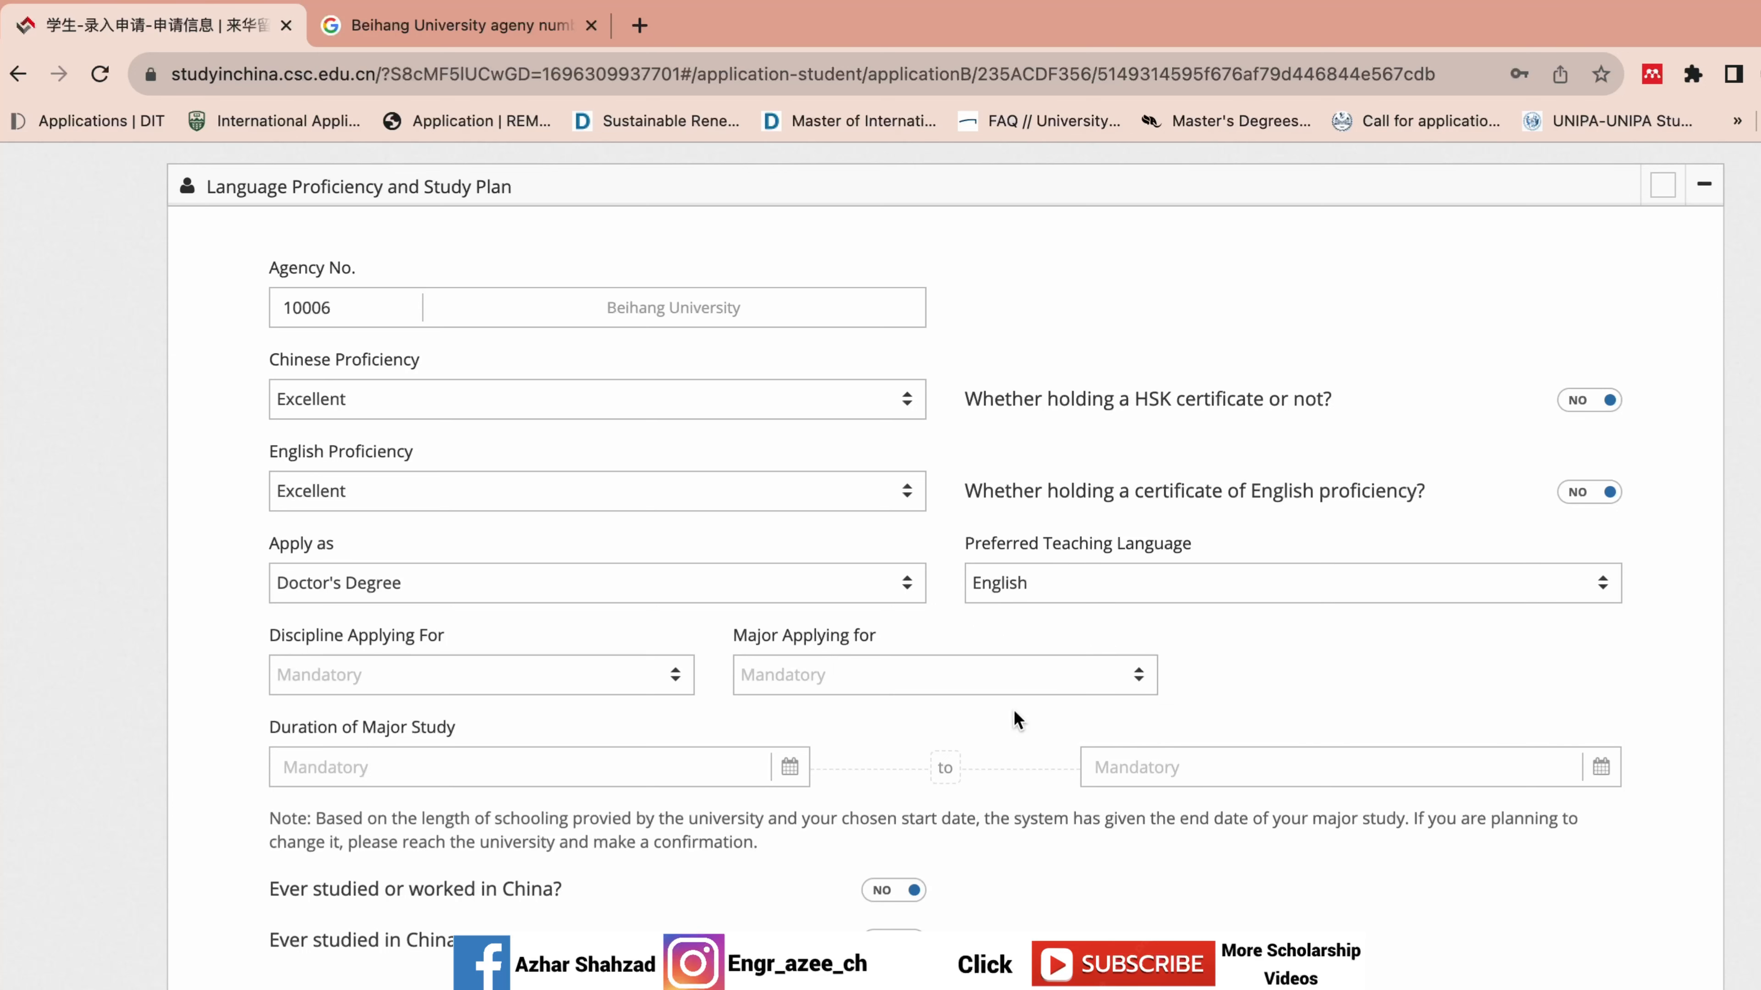
left_click(629, 677)
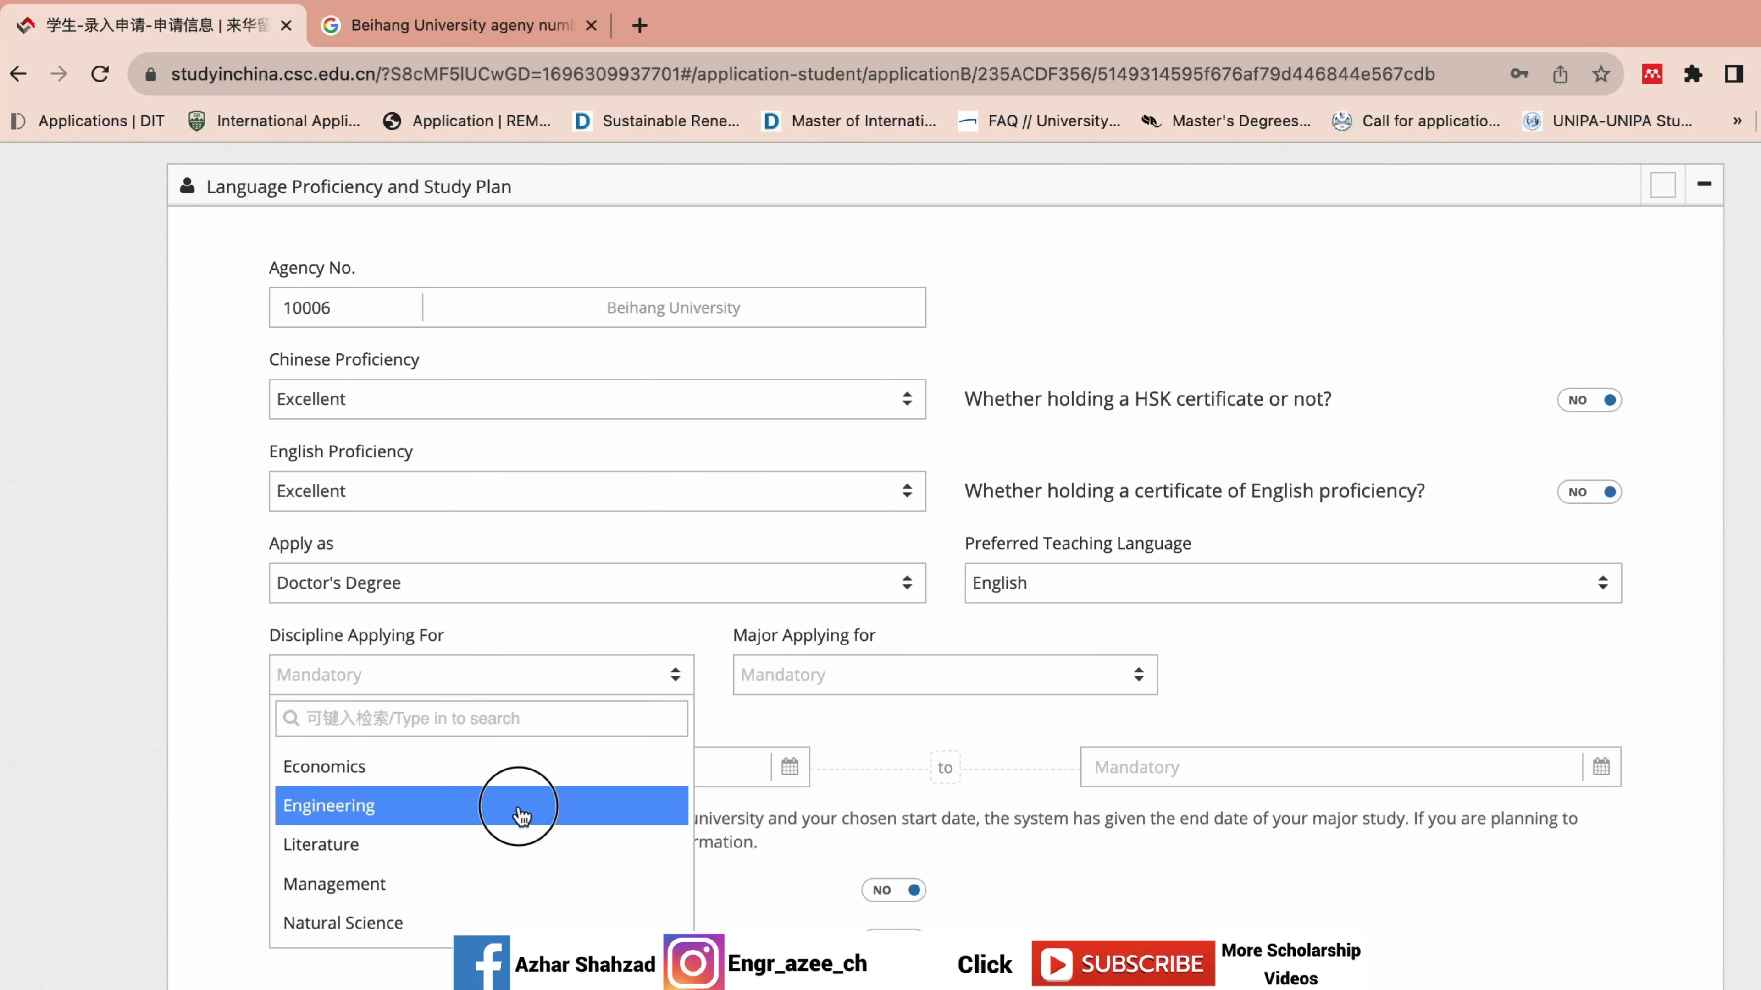
left_click(518, 804)
left_click(872, 690)
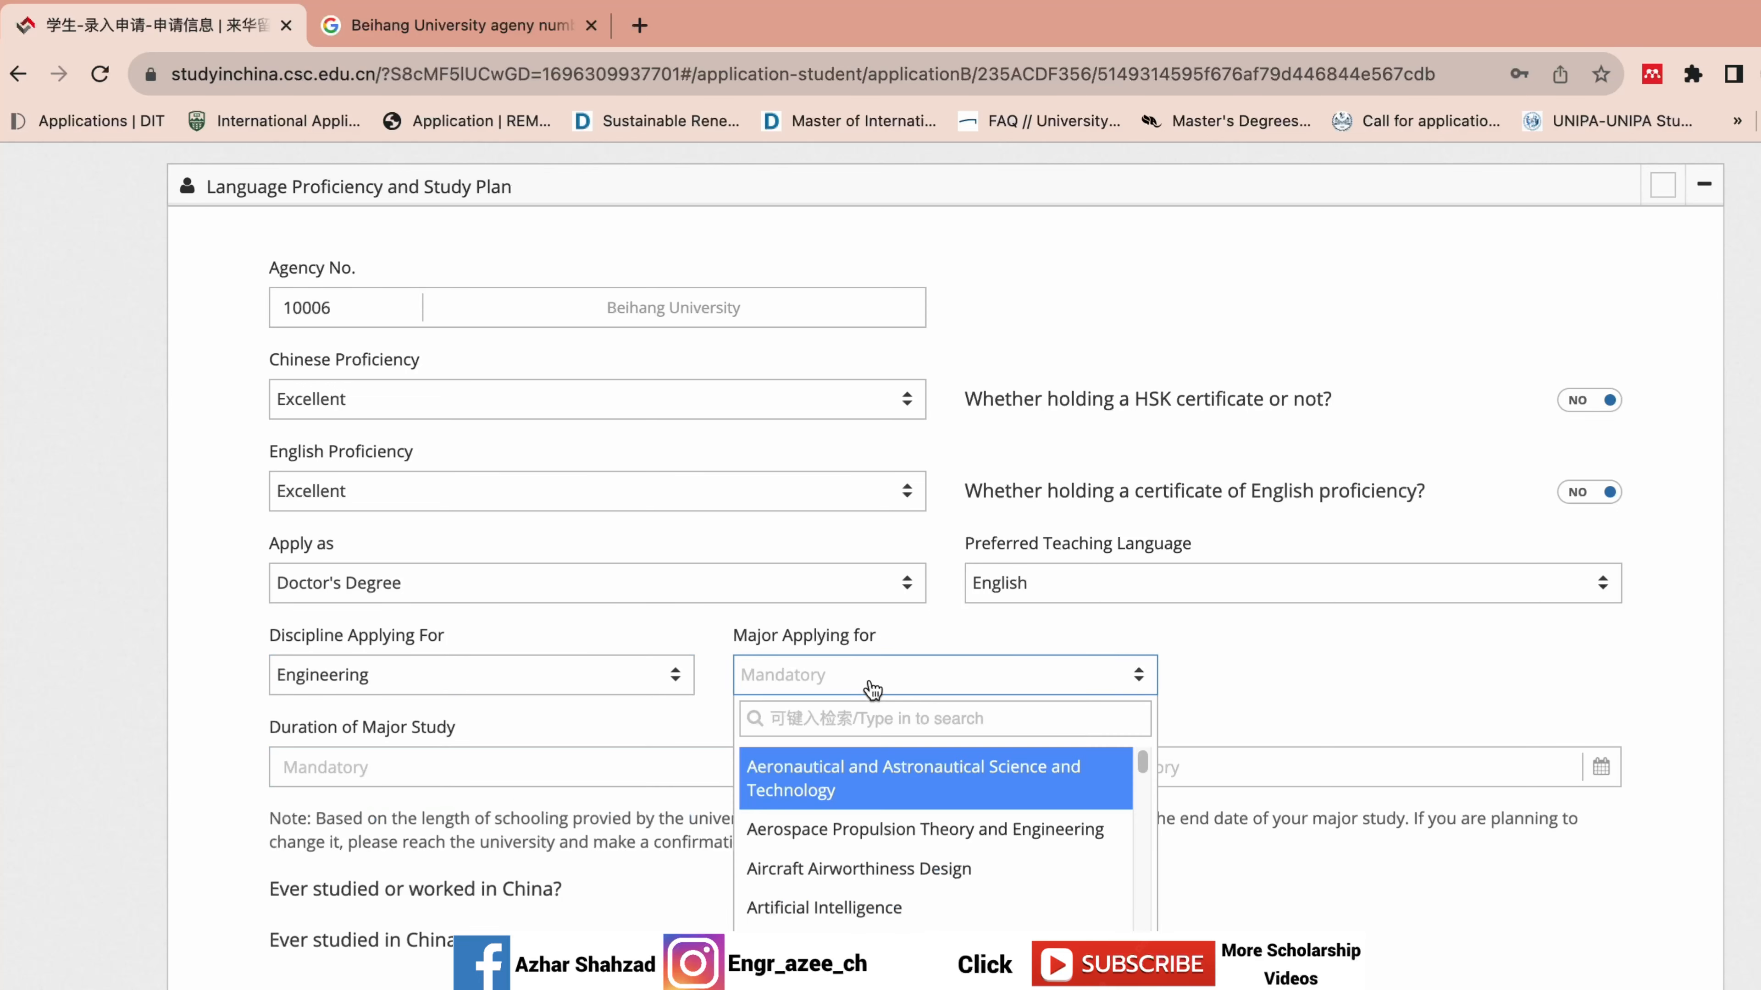
left_click(1141, 766)
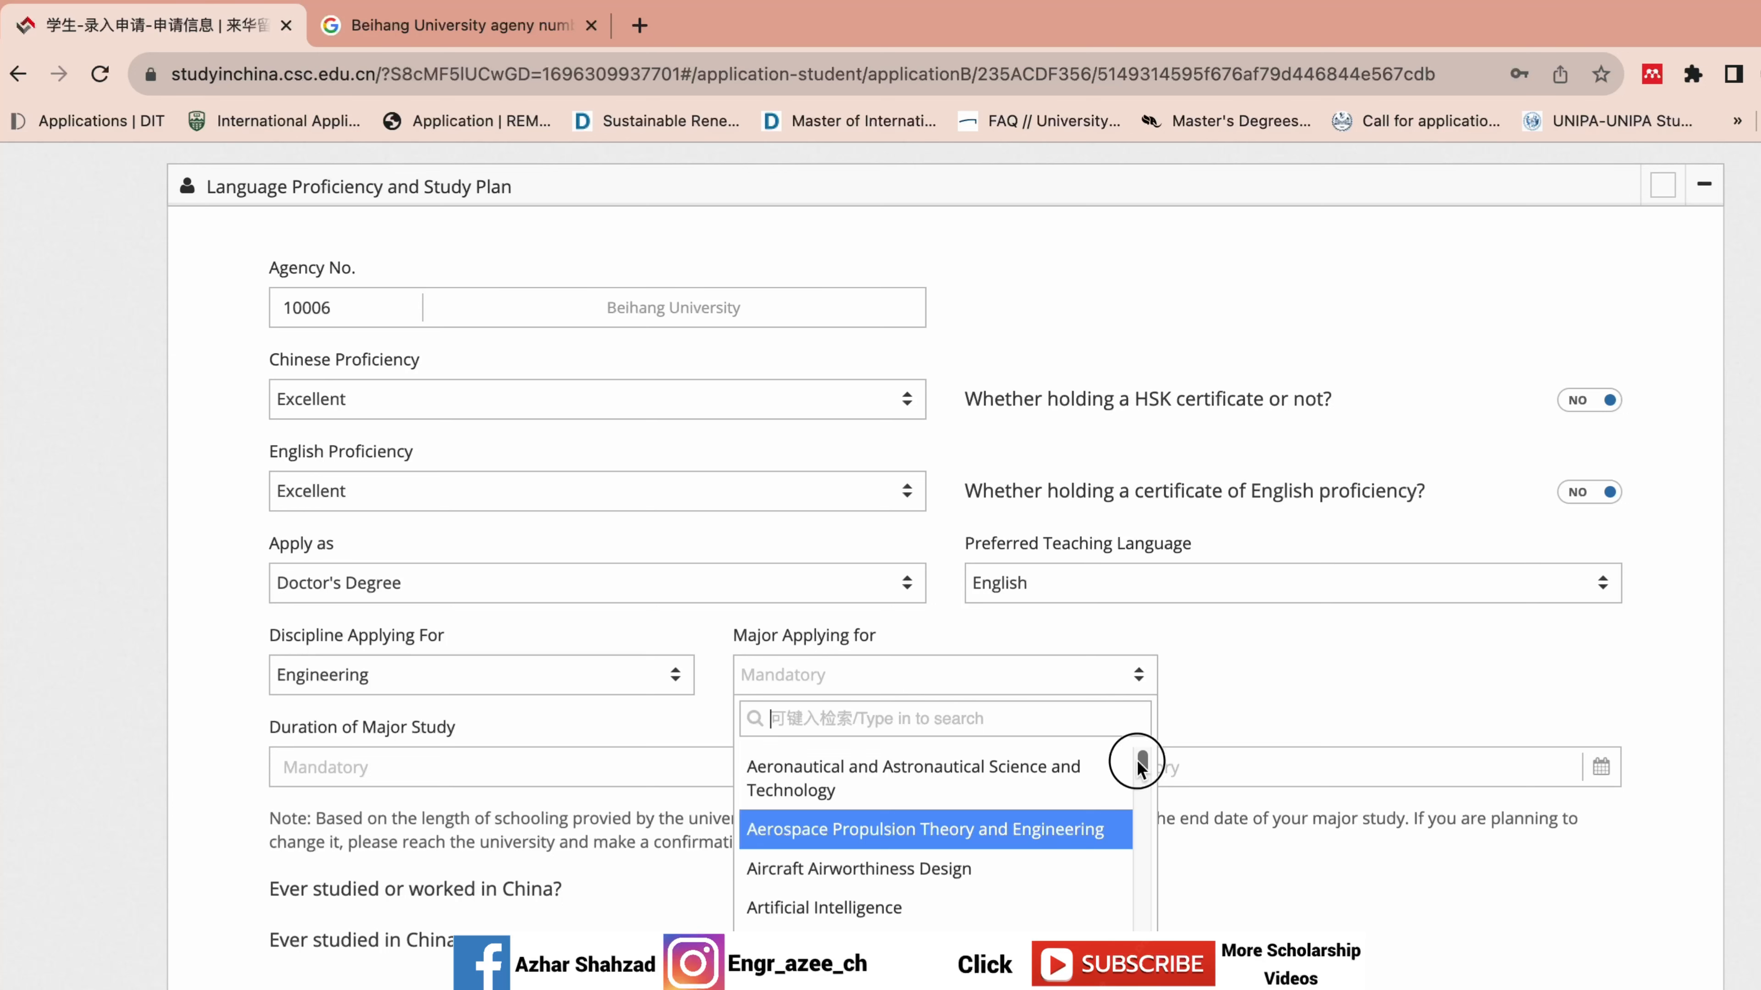
left_click_drag(1138, 766, 1117, 818)
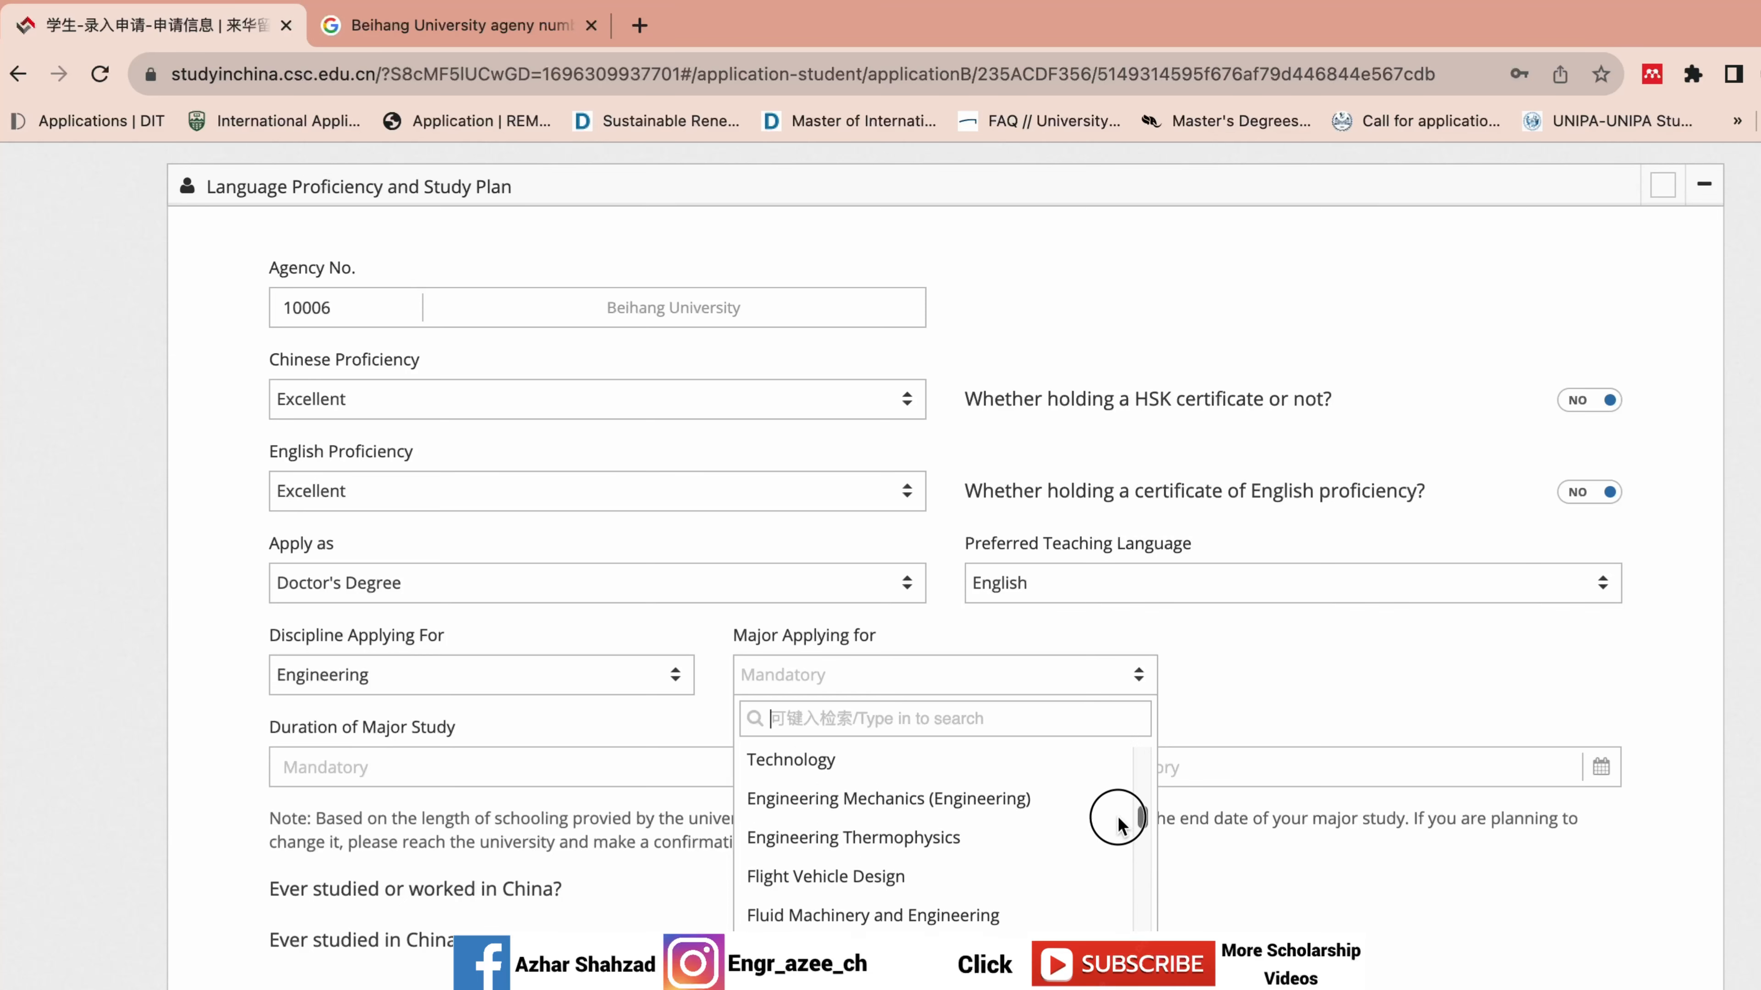
left_click(1068, 836)
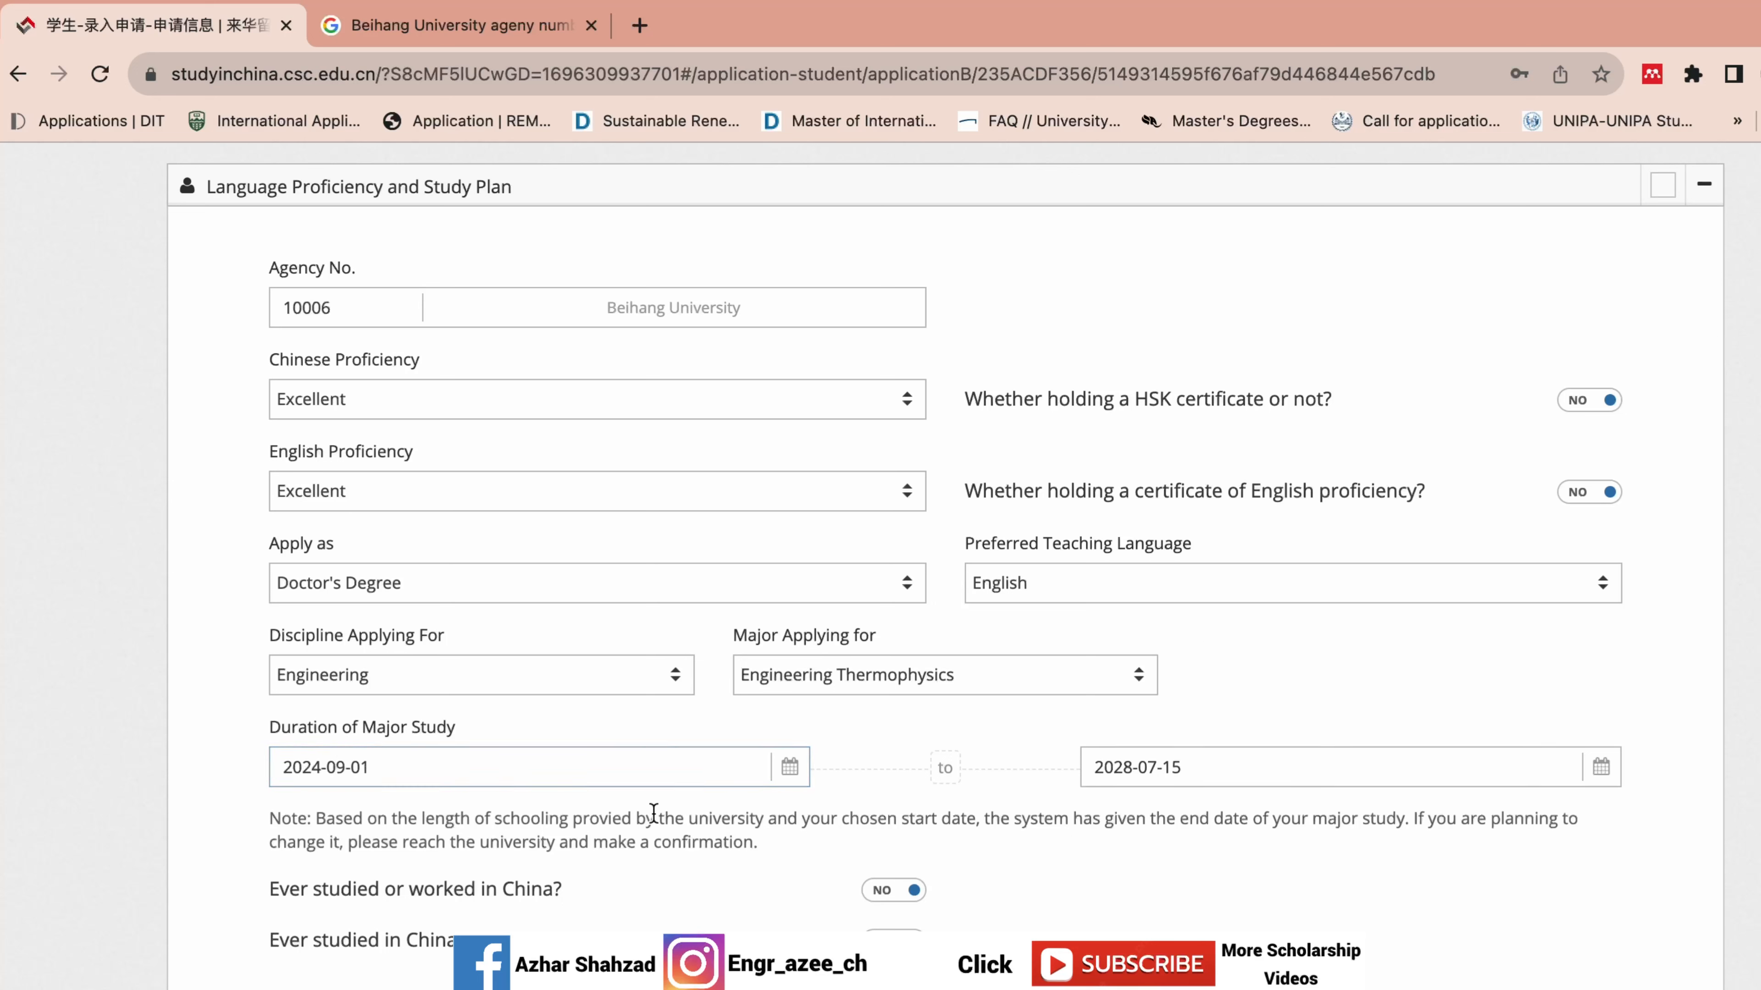
Check the study dates, 2024-09-01 to 2028-07-15, leaving them unchanged.
left_click_drag(256, 745, 483, 770)
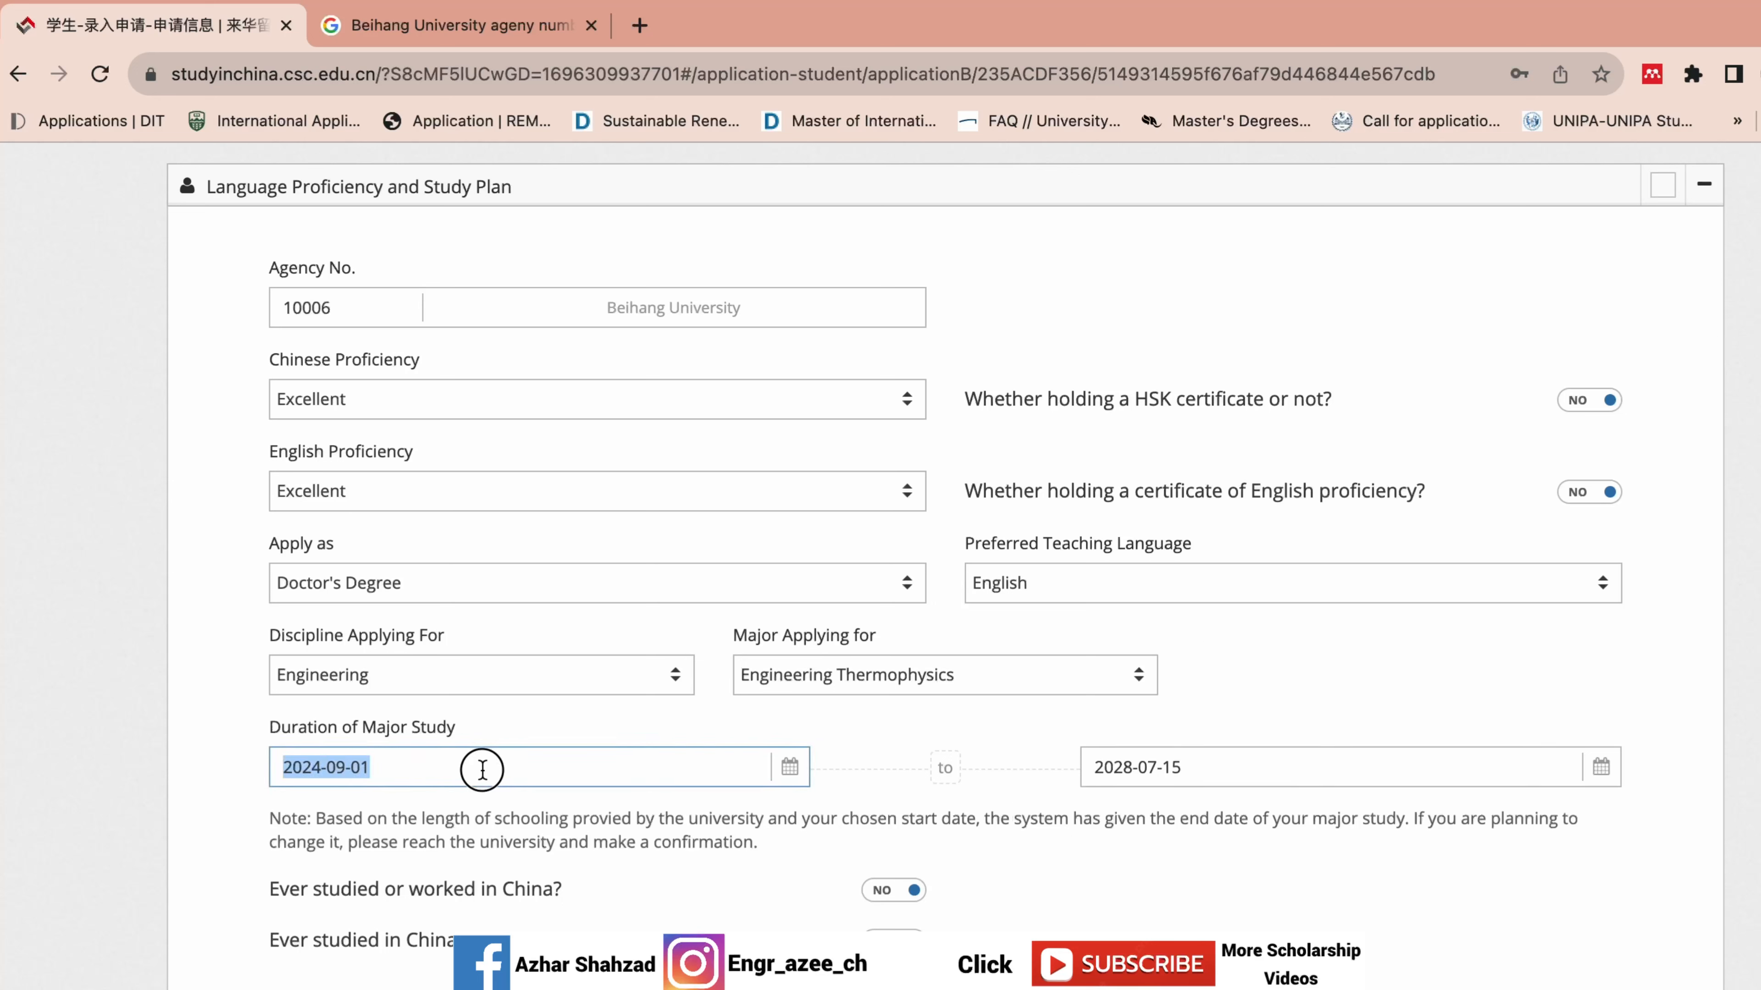
left_click(1279, 757)
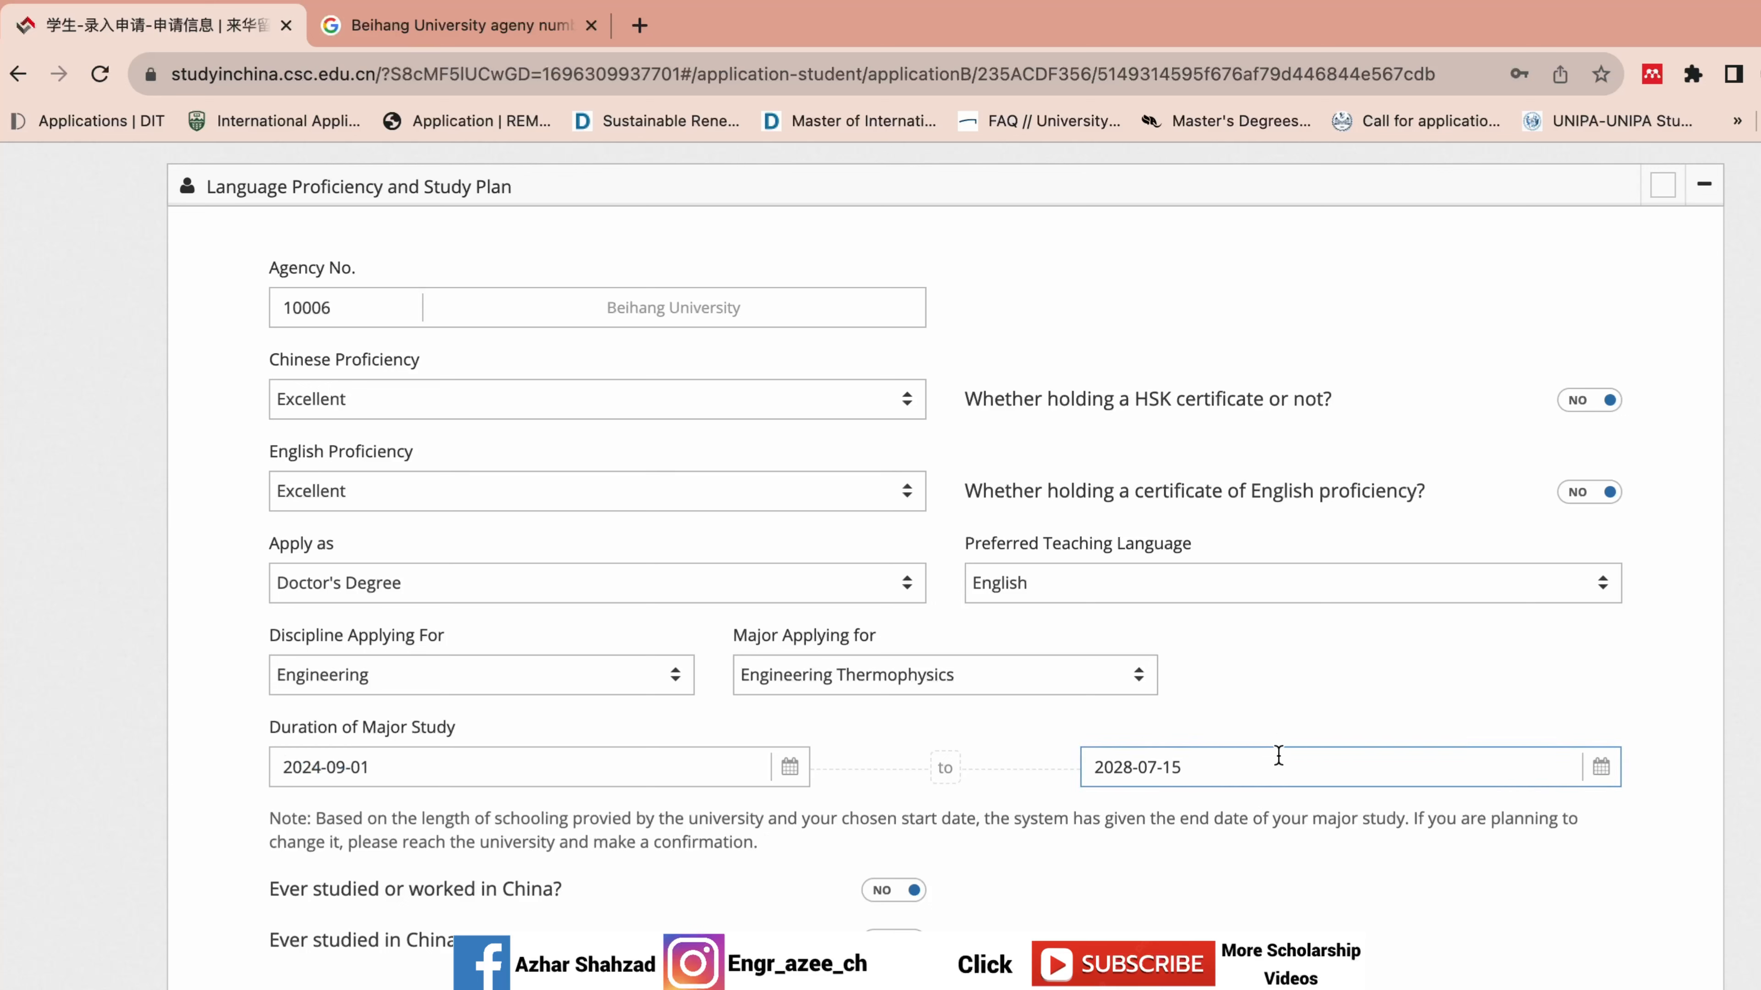
left_click(1193, 787)
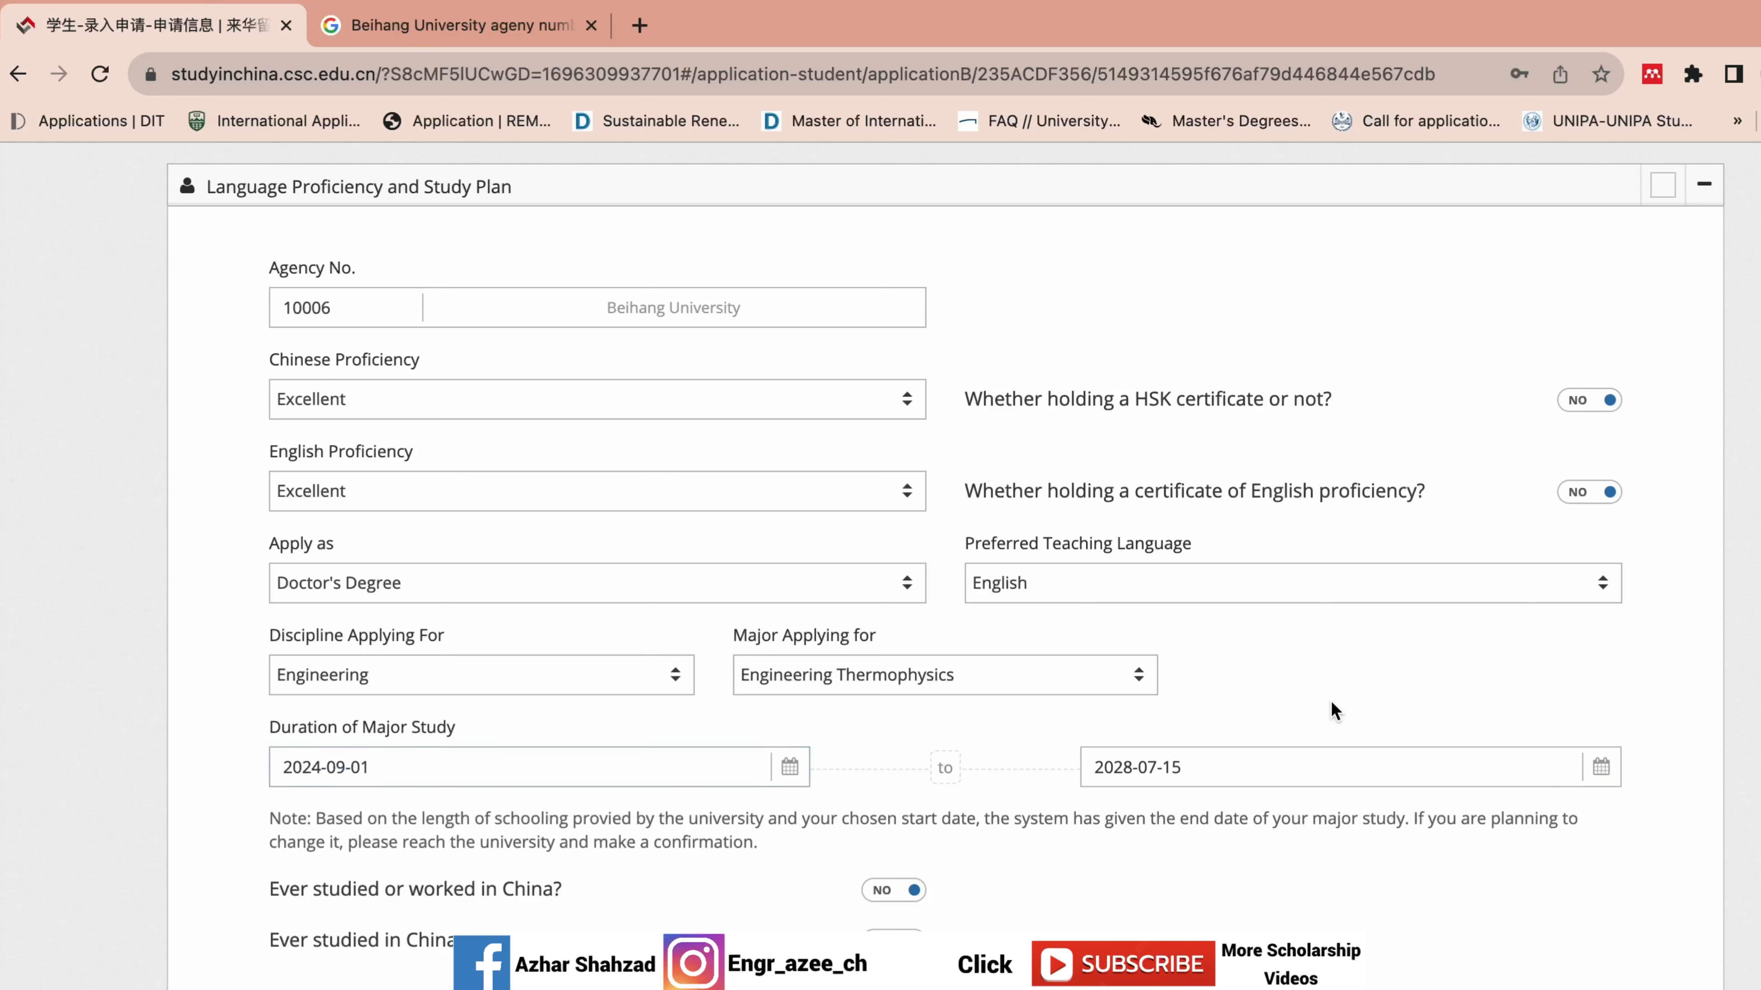
left_click(1238, 768)
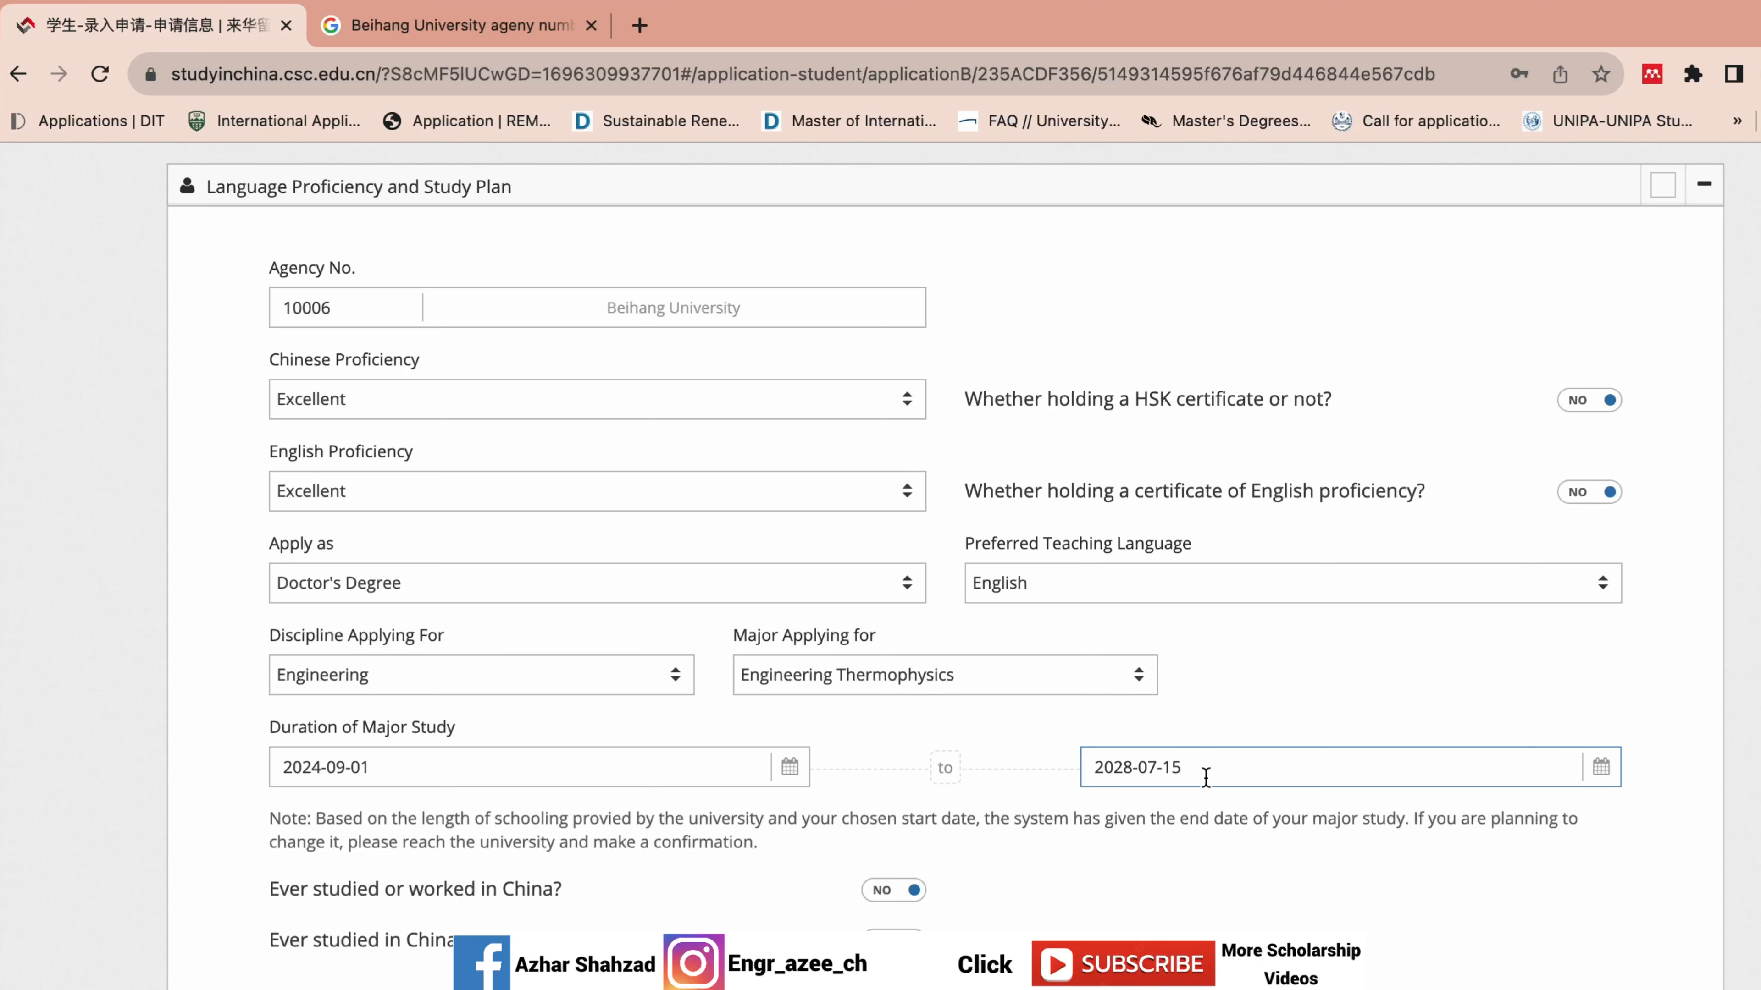
left_click(1511, 707)
scroll(945, 555, "up", 3)
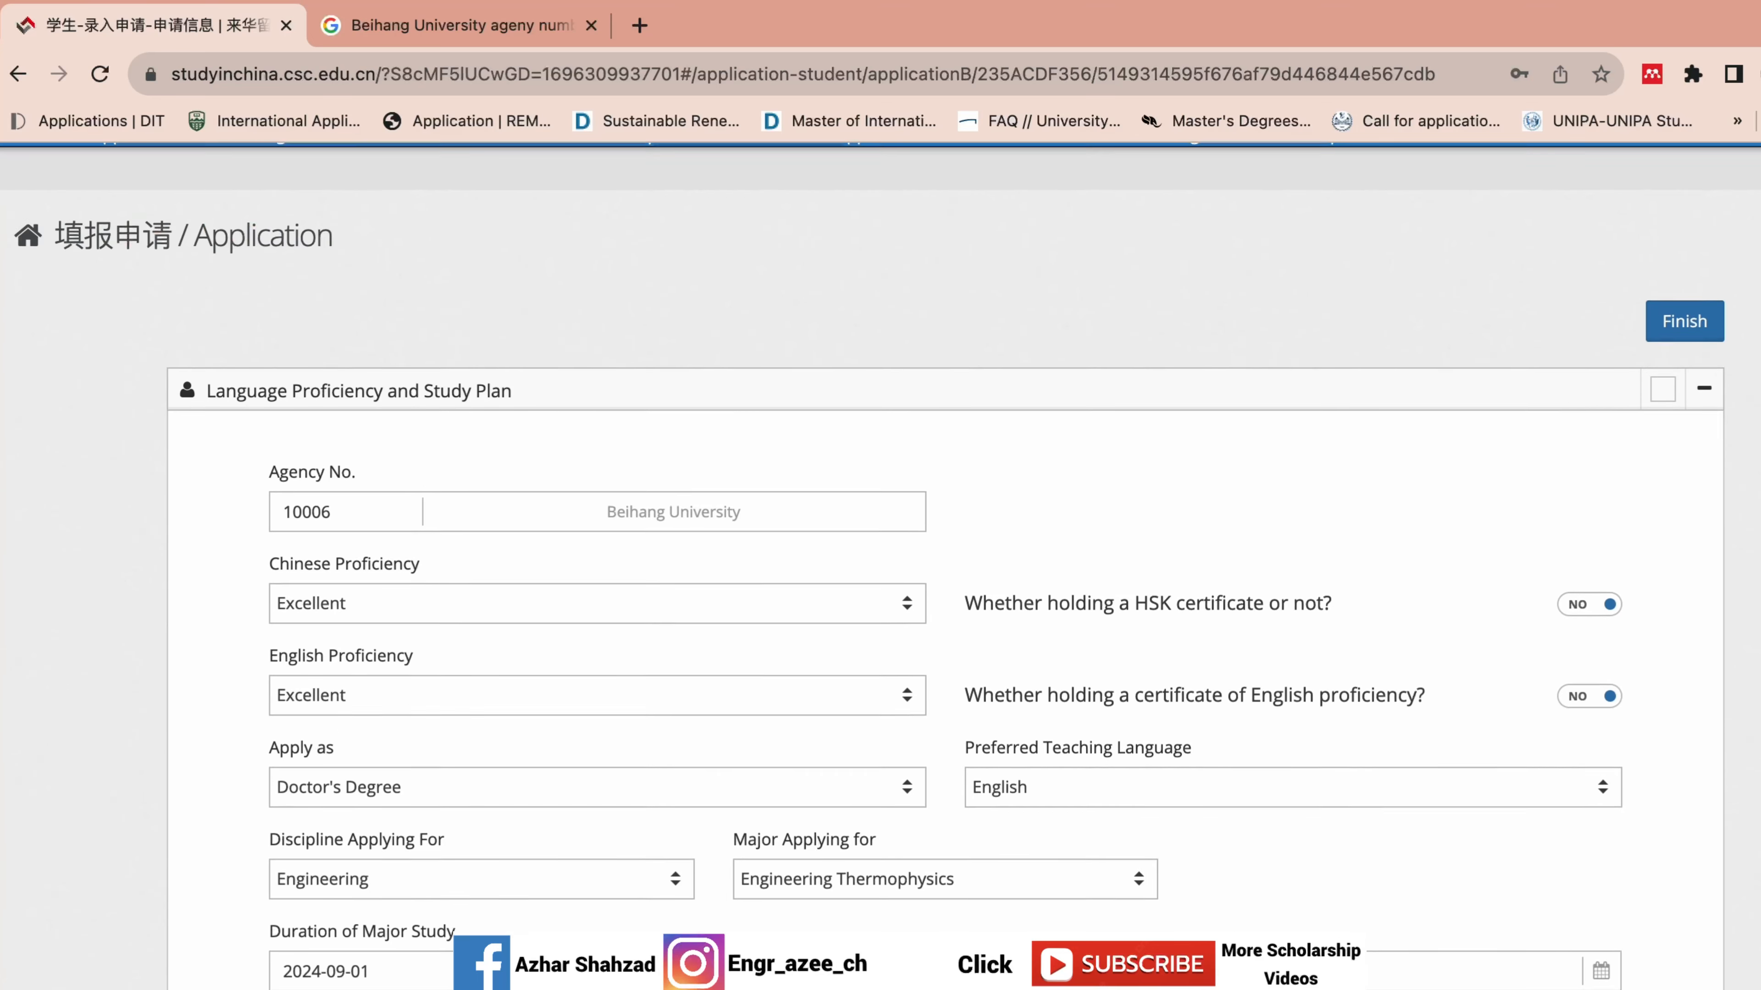
scroll(946, 554, "down", 3)
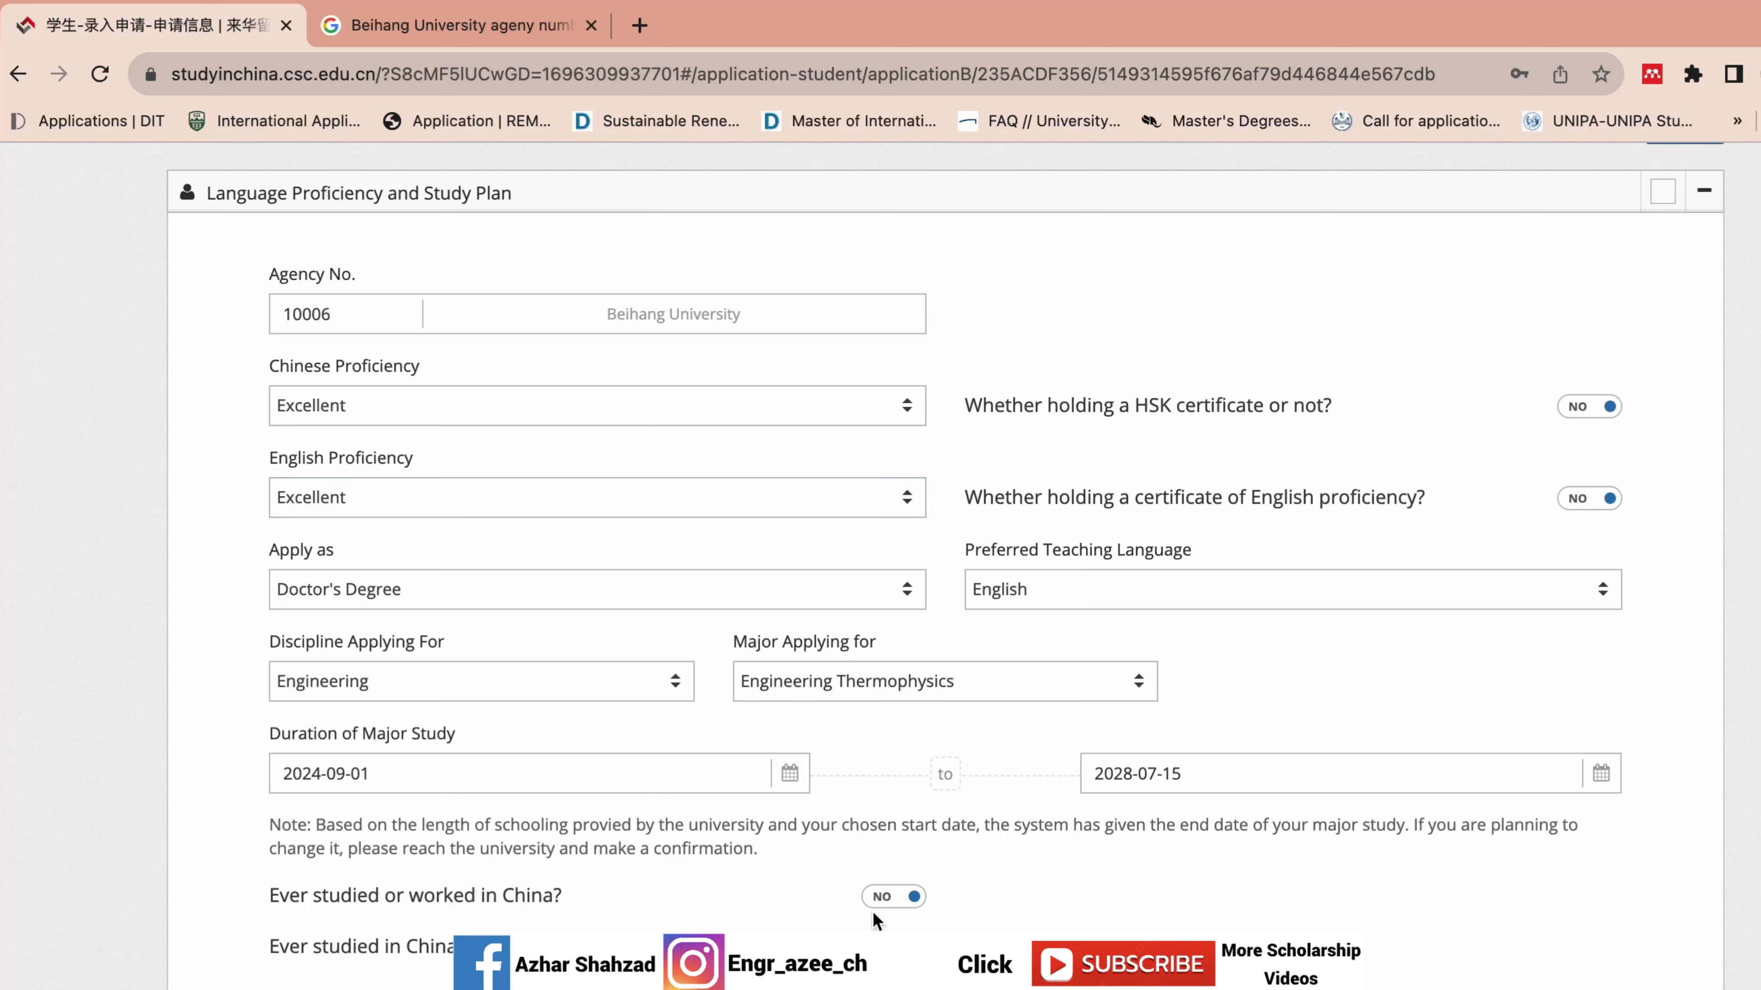
left_click(884, 905)
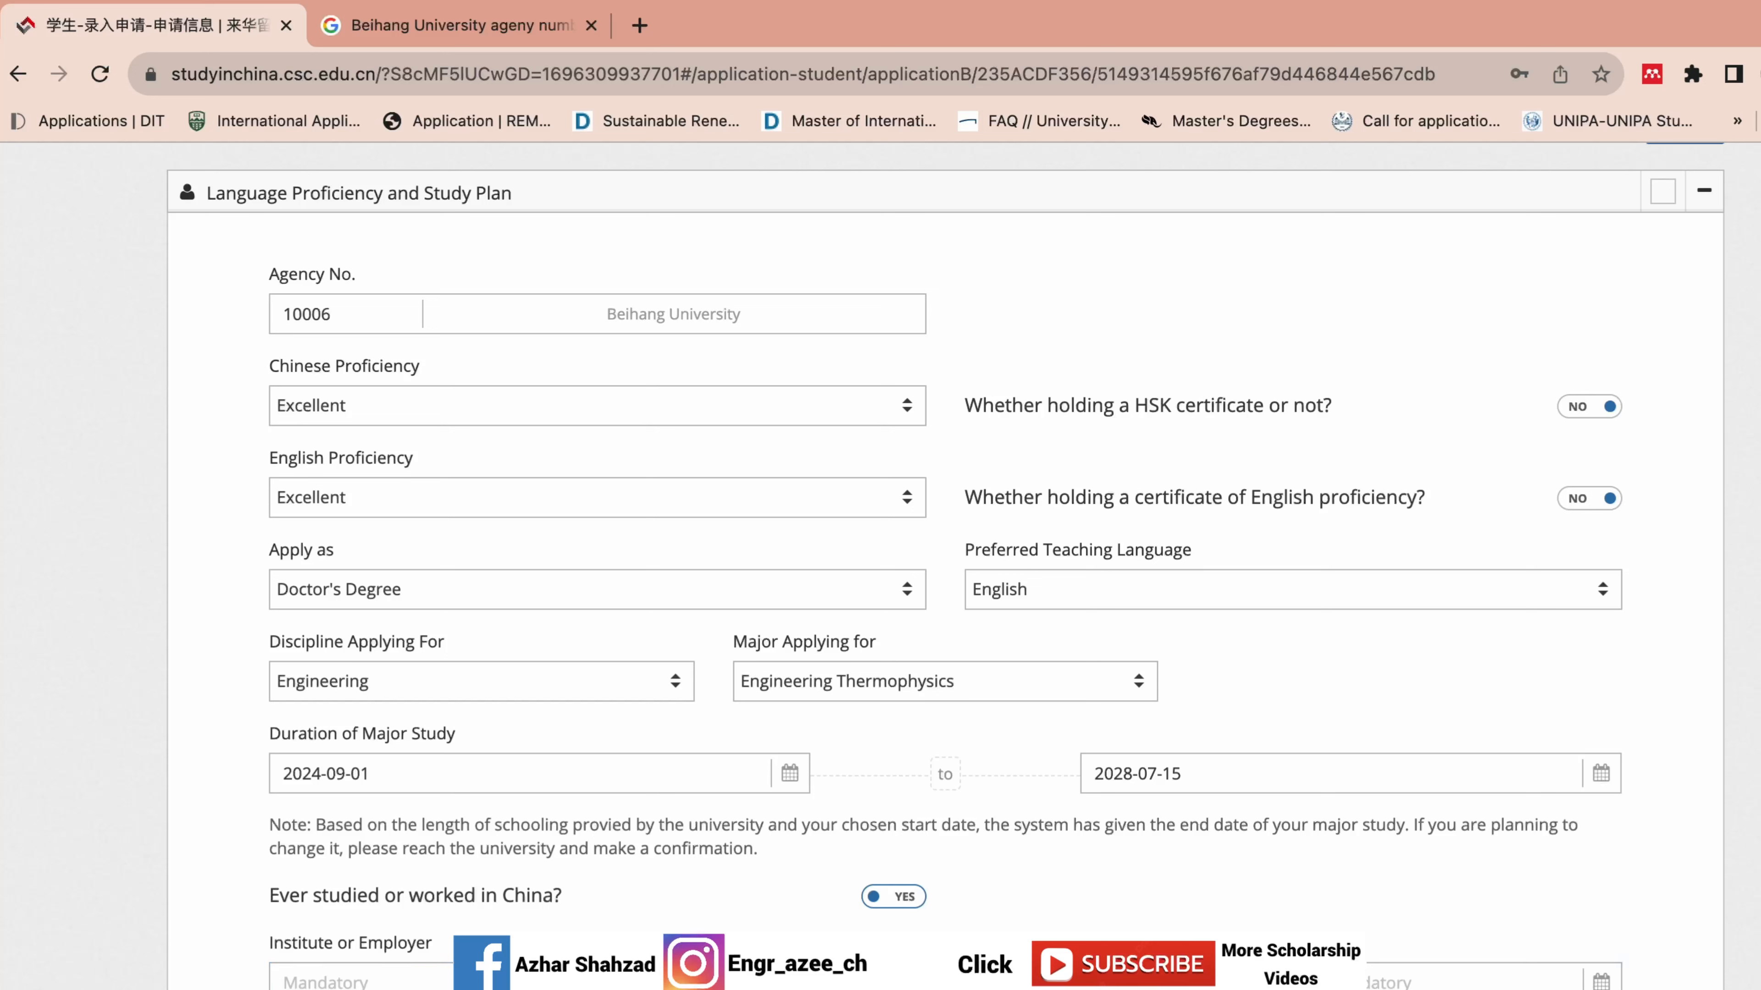
left_click(906, 899)
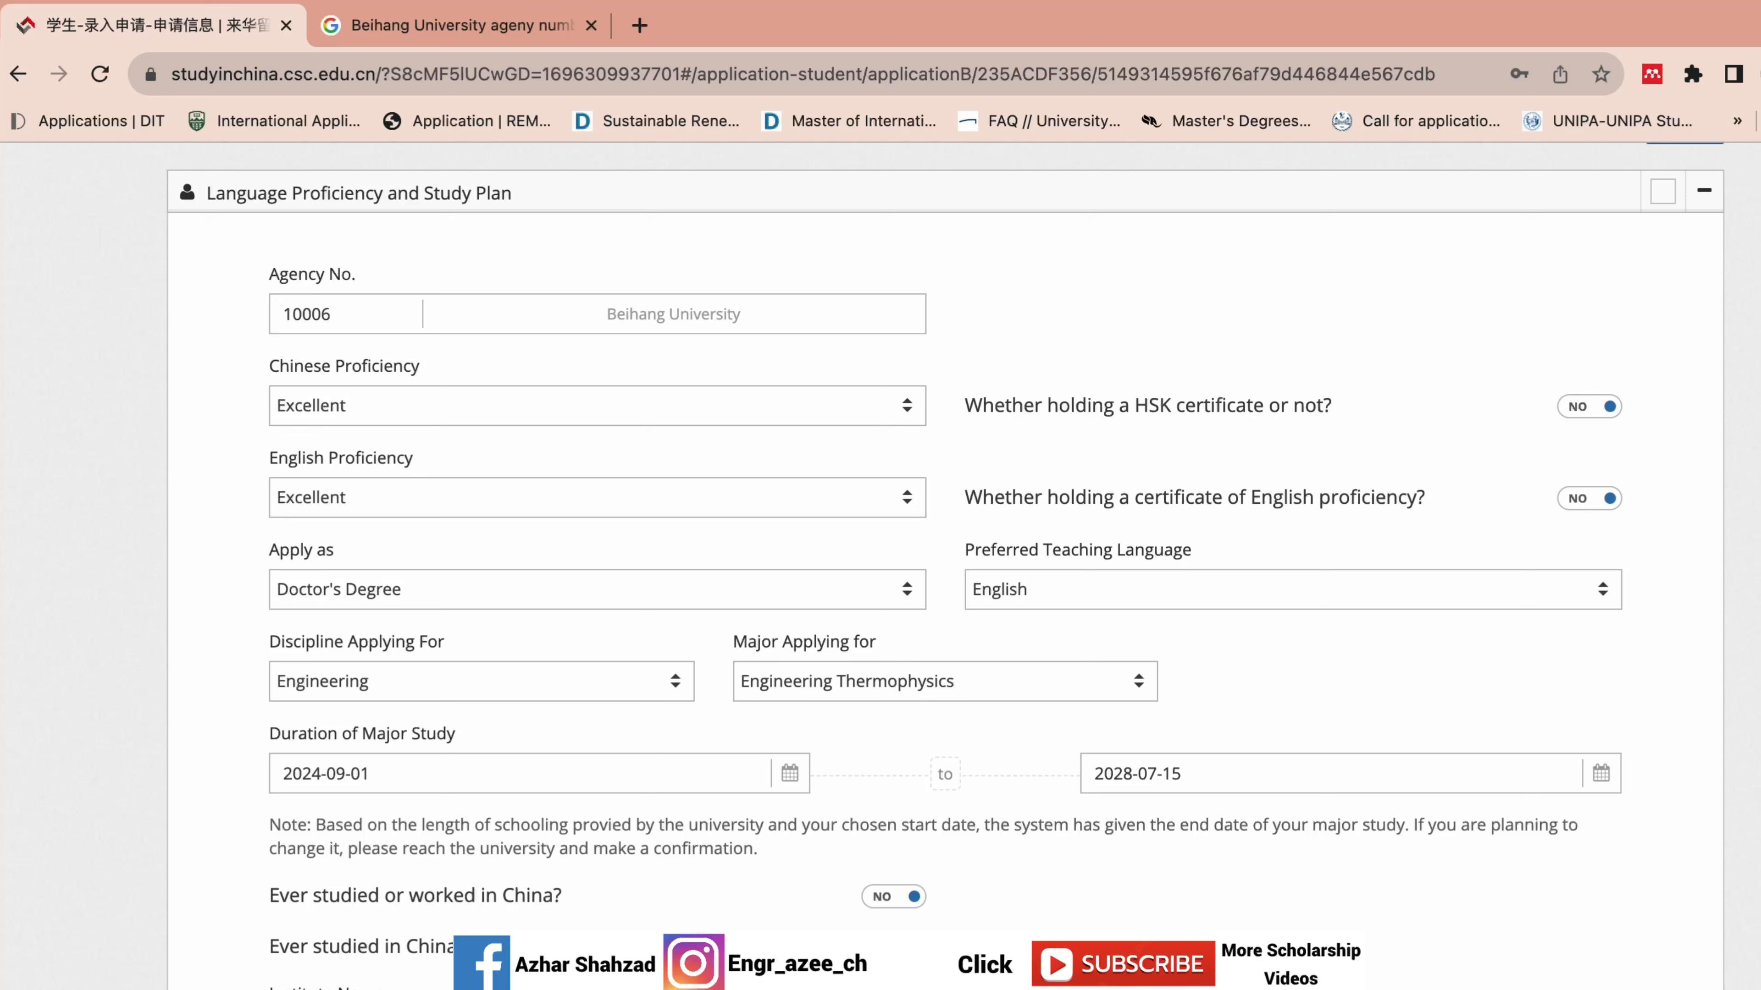
scroll(881, 555, "down", 2)
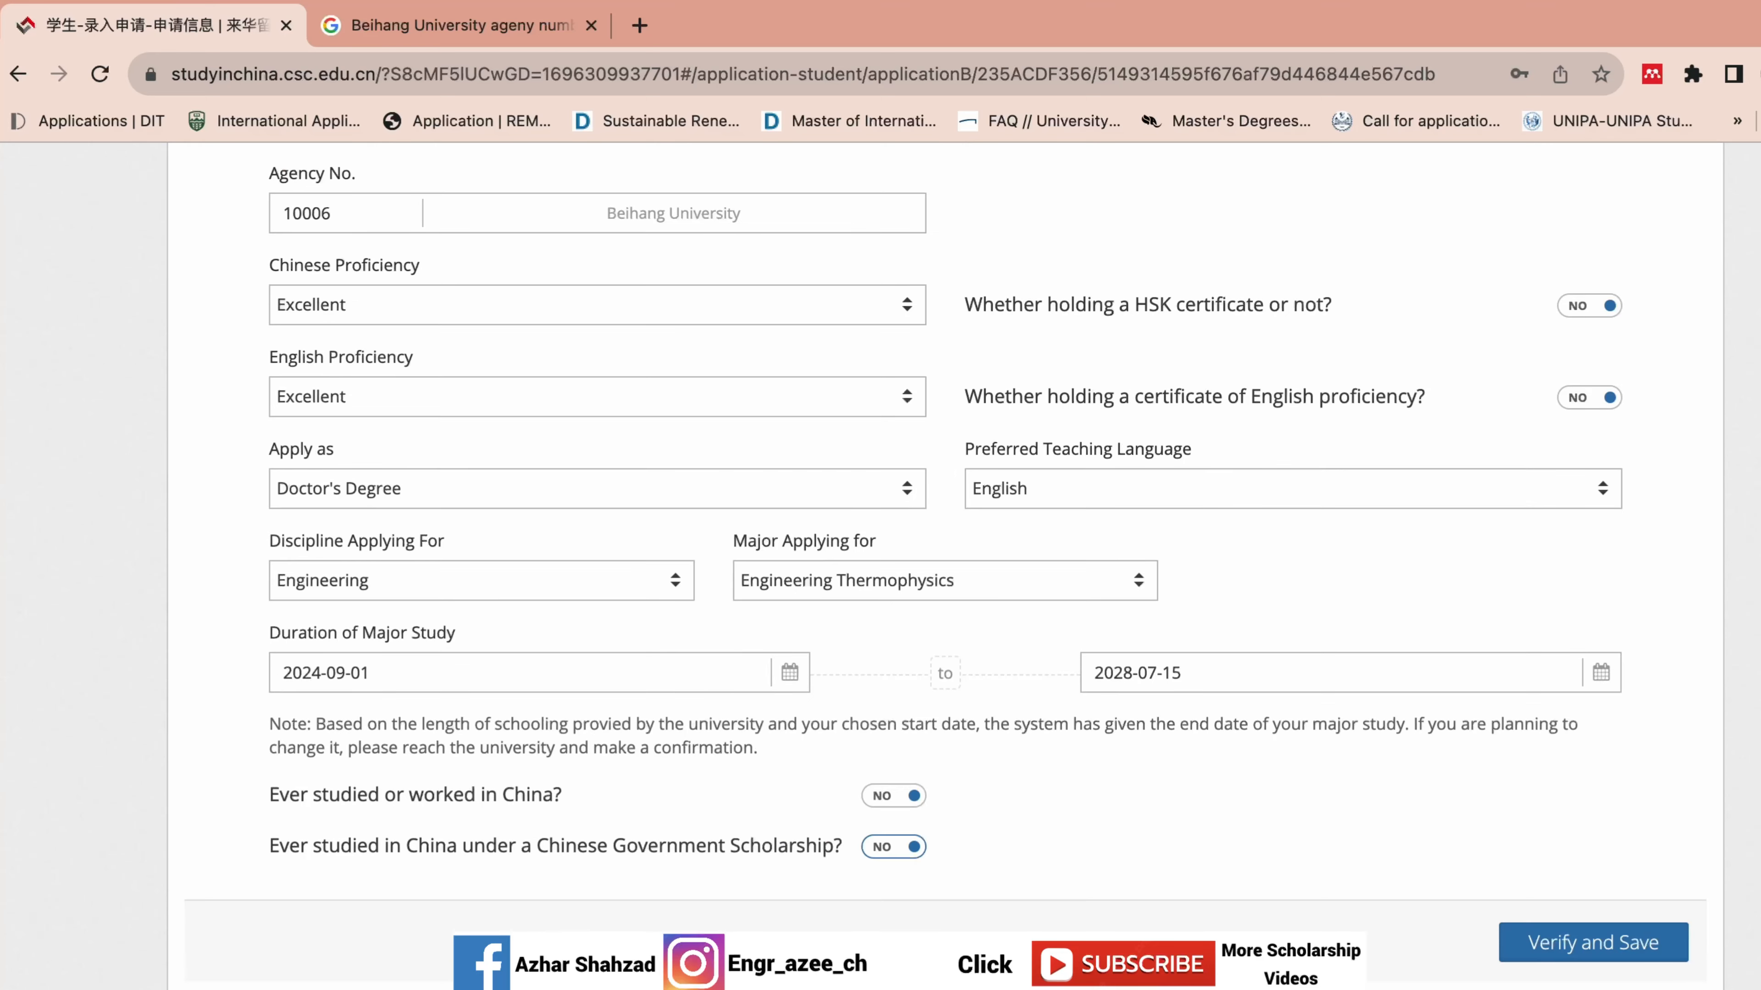
Verify and save the Language Proficiency and Study Plan section.
left_click(1595, 942)
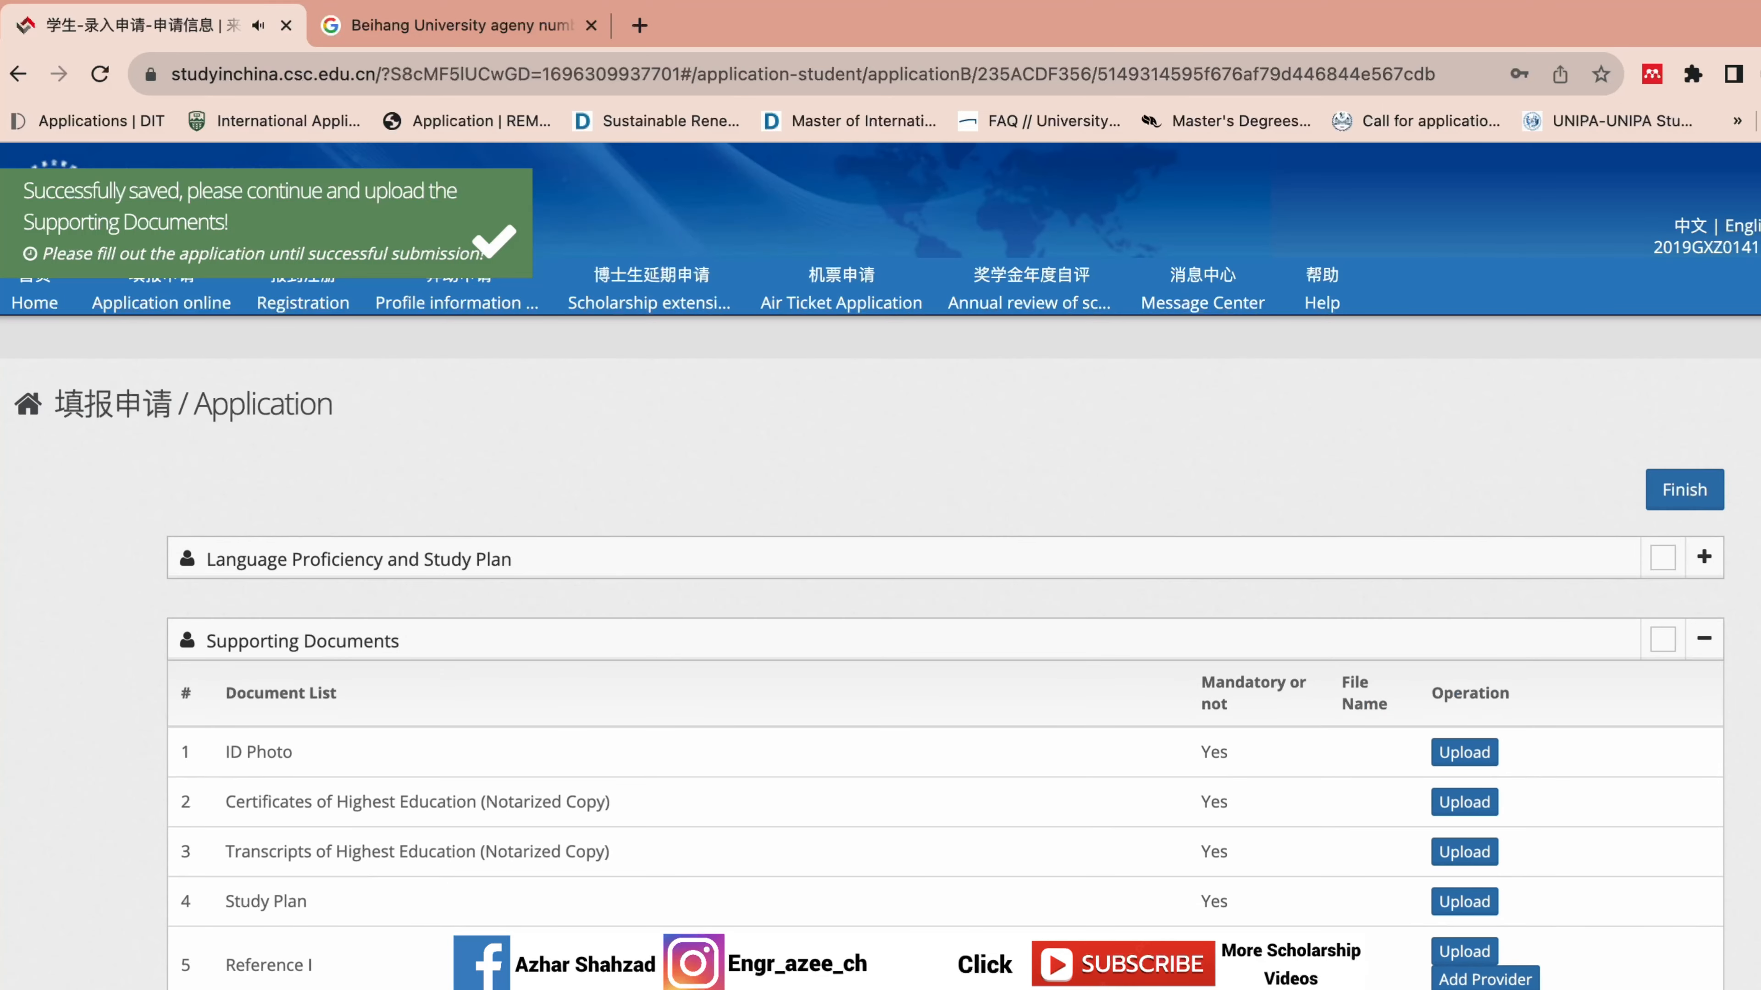
scroll(1513, 681, "down", 5)
scroll(1513, 680, "up", 2)
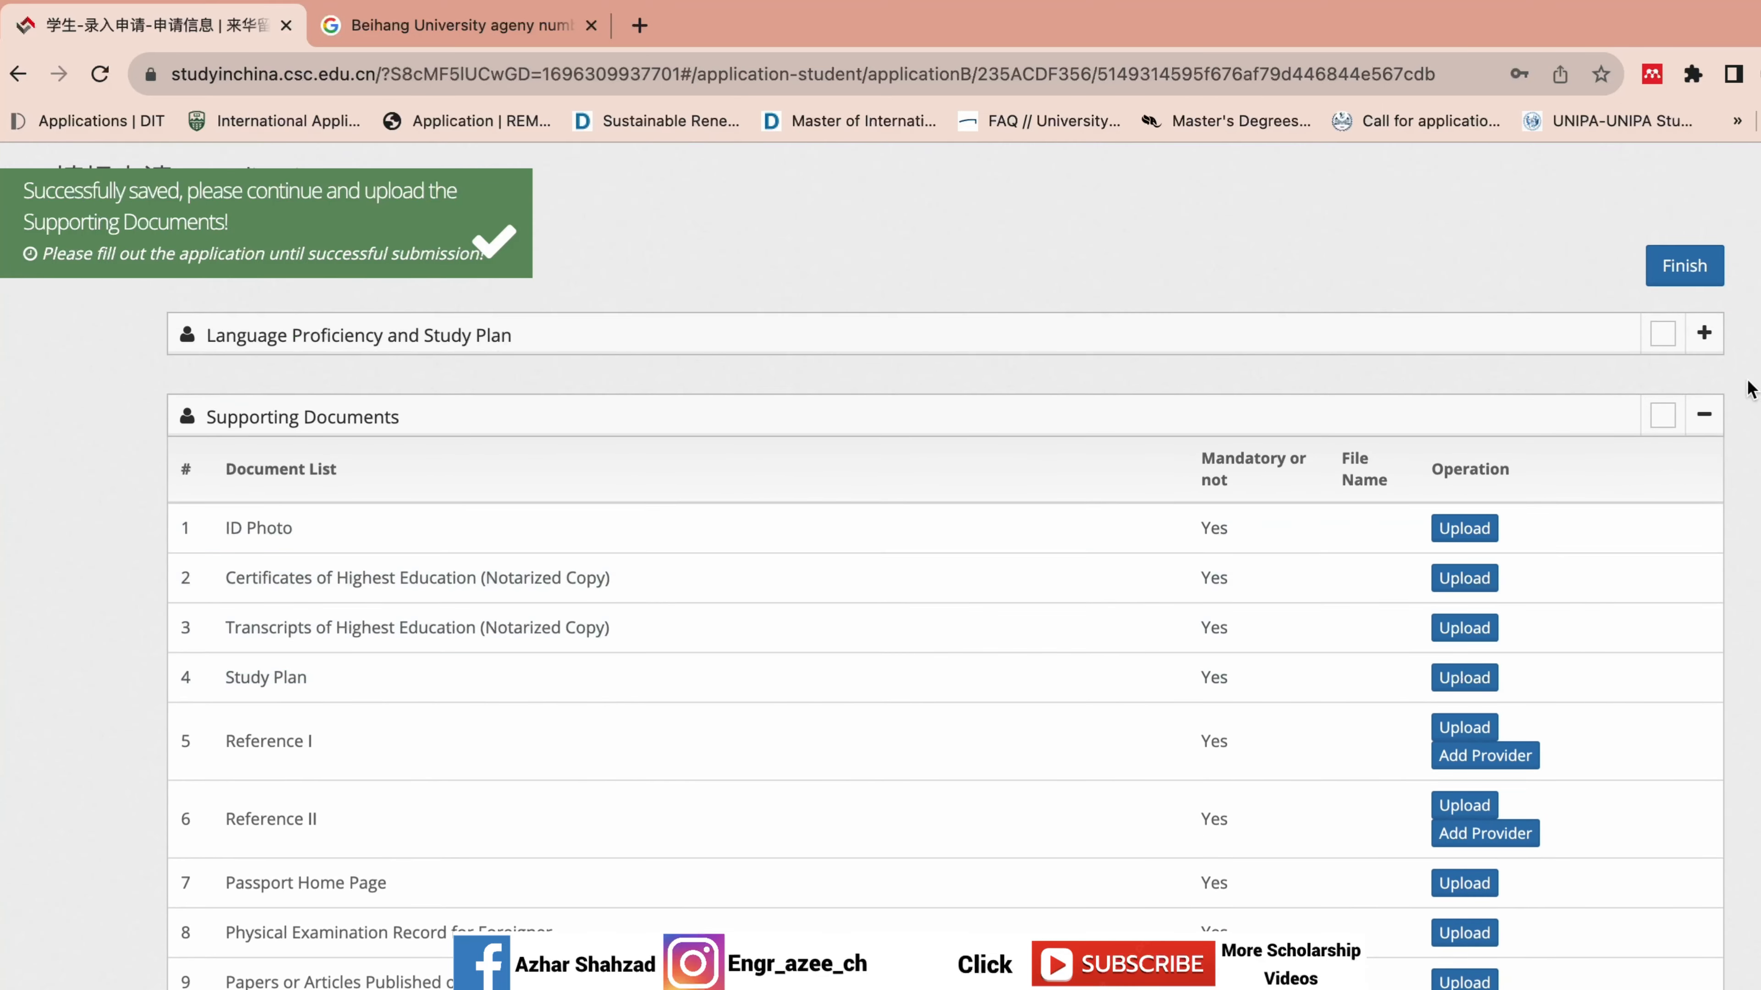
Recheck English as the teaching language, then expand the Supporting Documents list.
left_click(1702, 343)
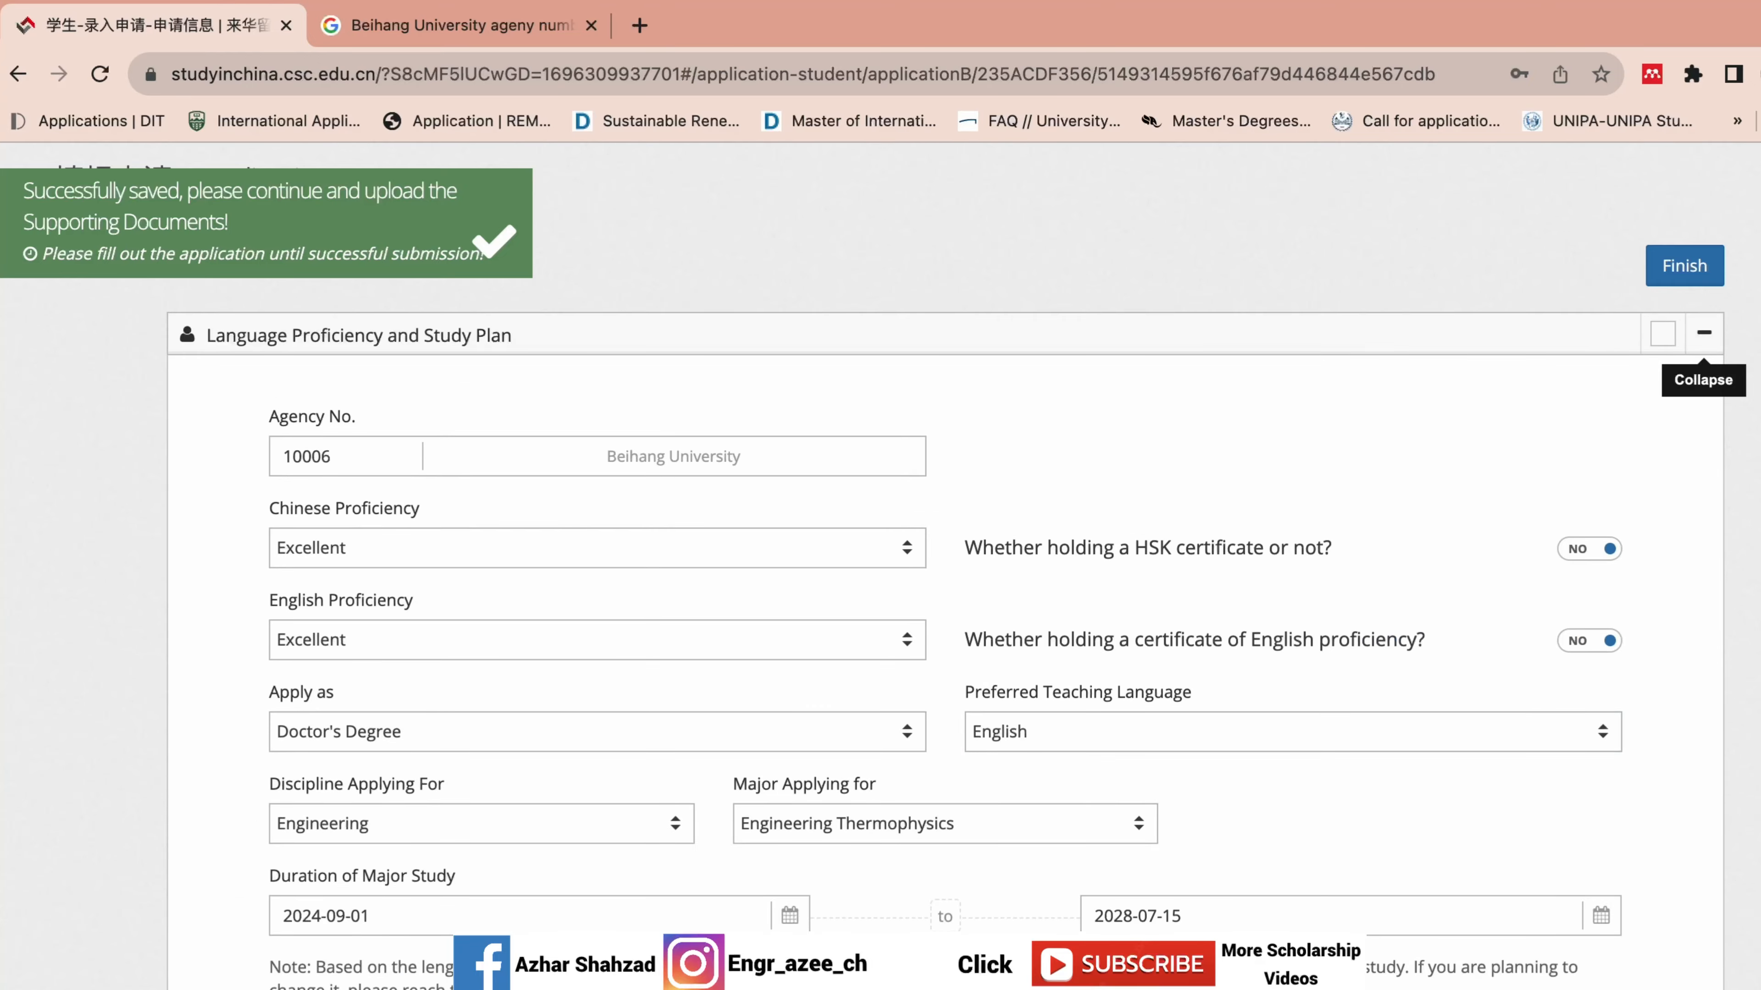
scroll(1667, 839, "down", 2)
scroll(1257, 739, "up", 2)
left_click(1216, 596)
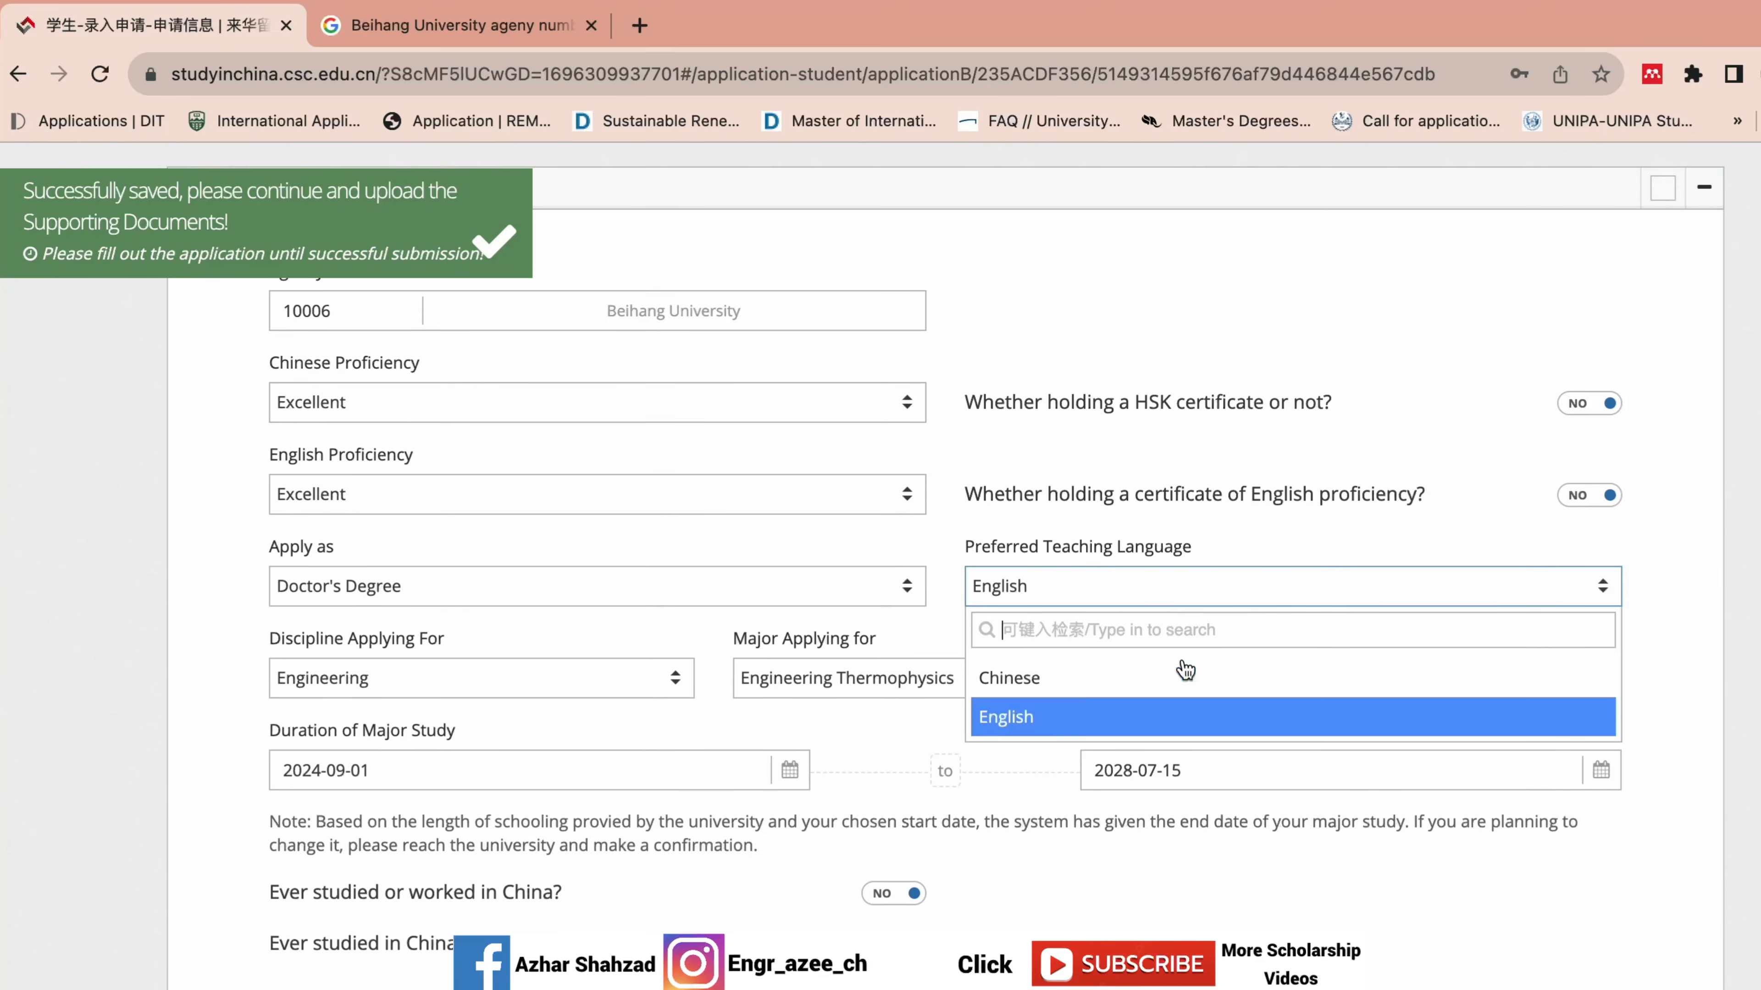
left_click(1124, 718)
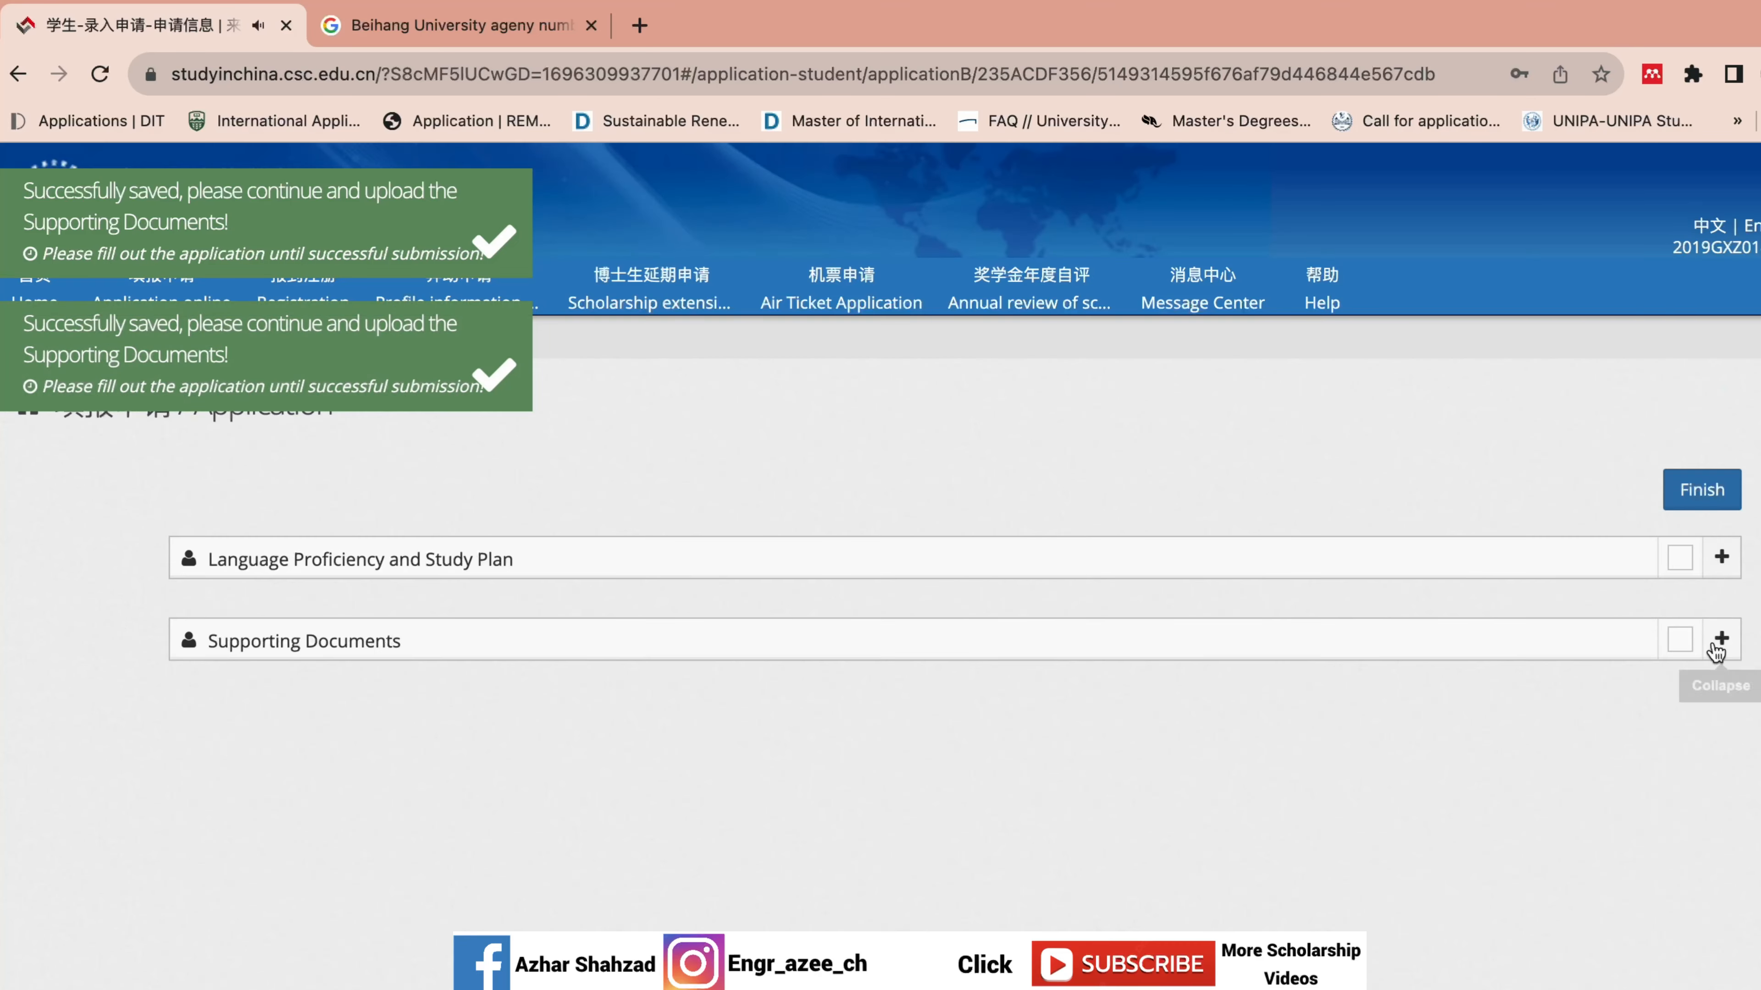
left_click(1718, 641)
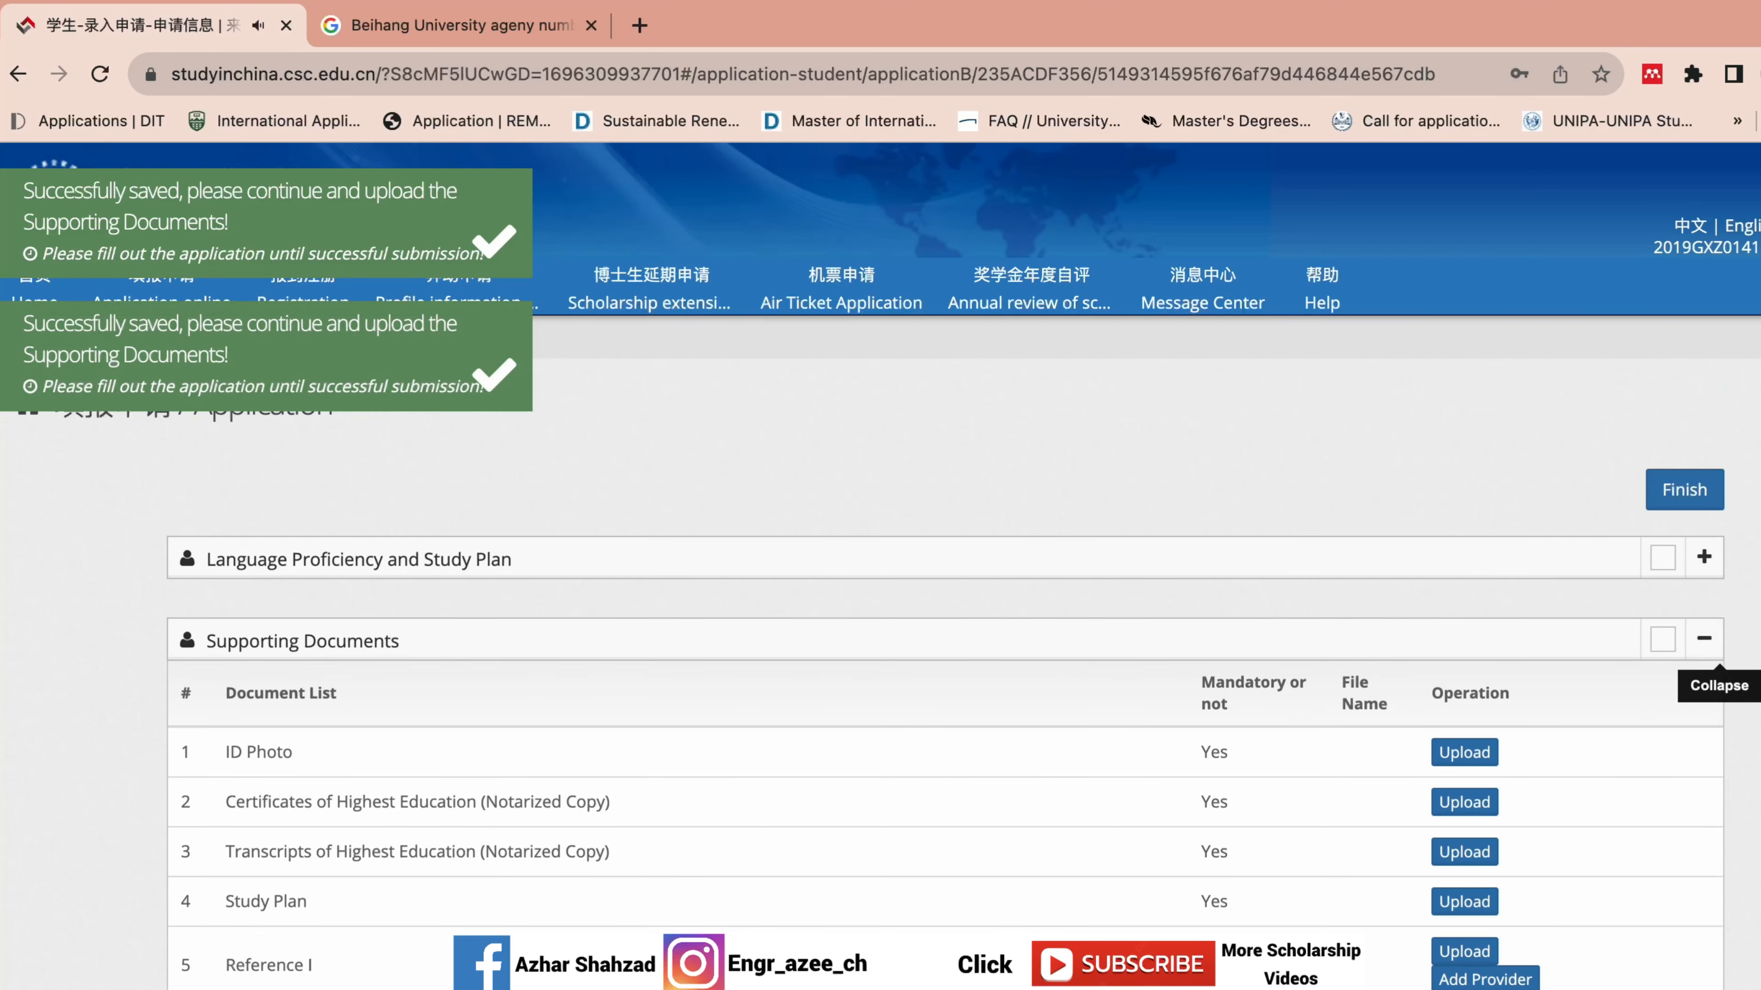
scroll(880, 624, "down", 3)
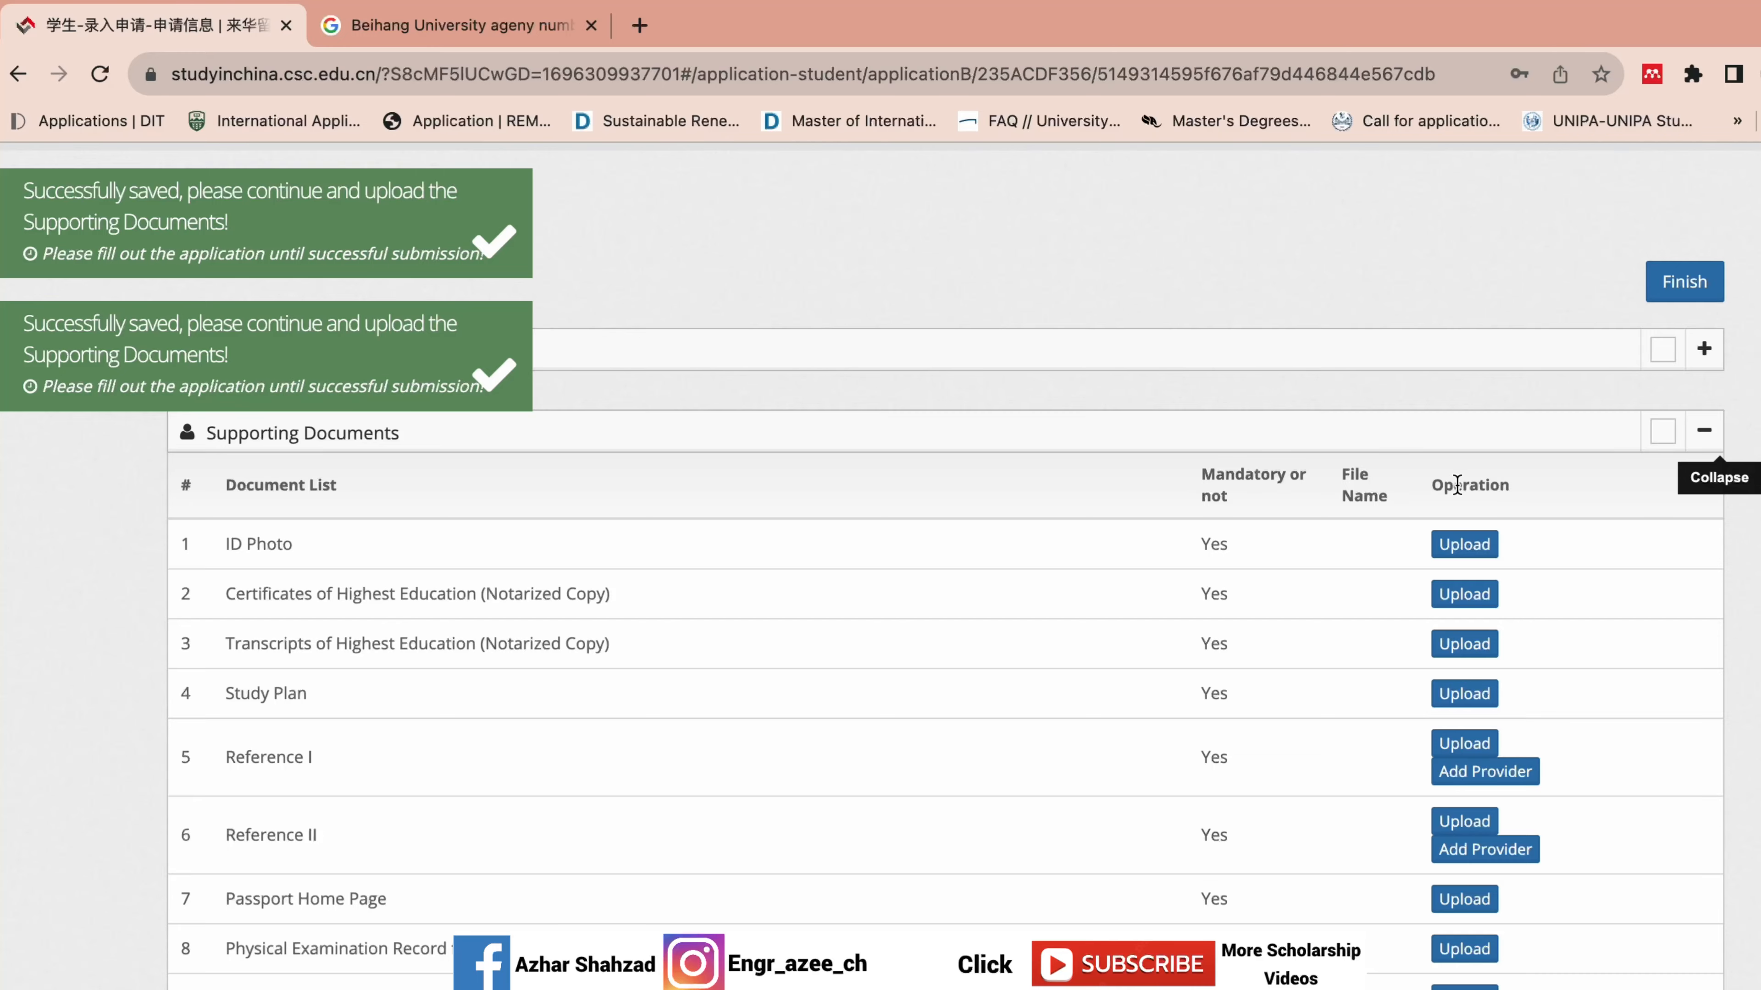
Start the ID Photo upload and browse through the BEIHANG University CSC Documents folders.
left_click(1461, 544)
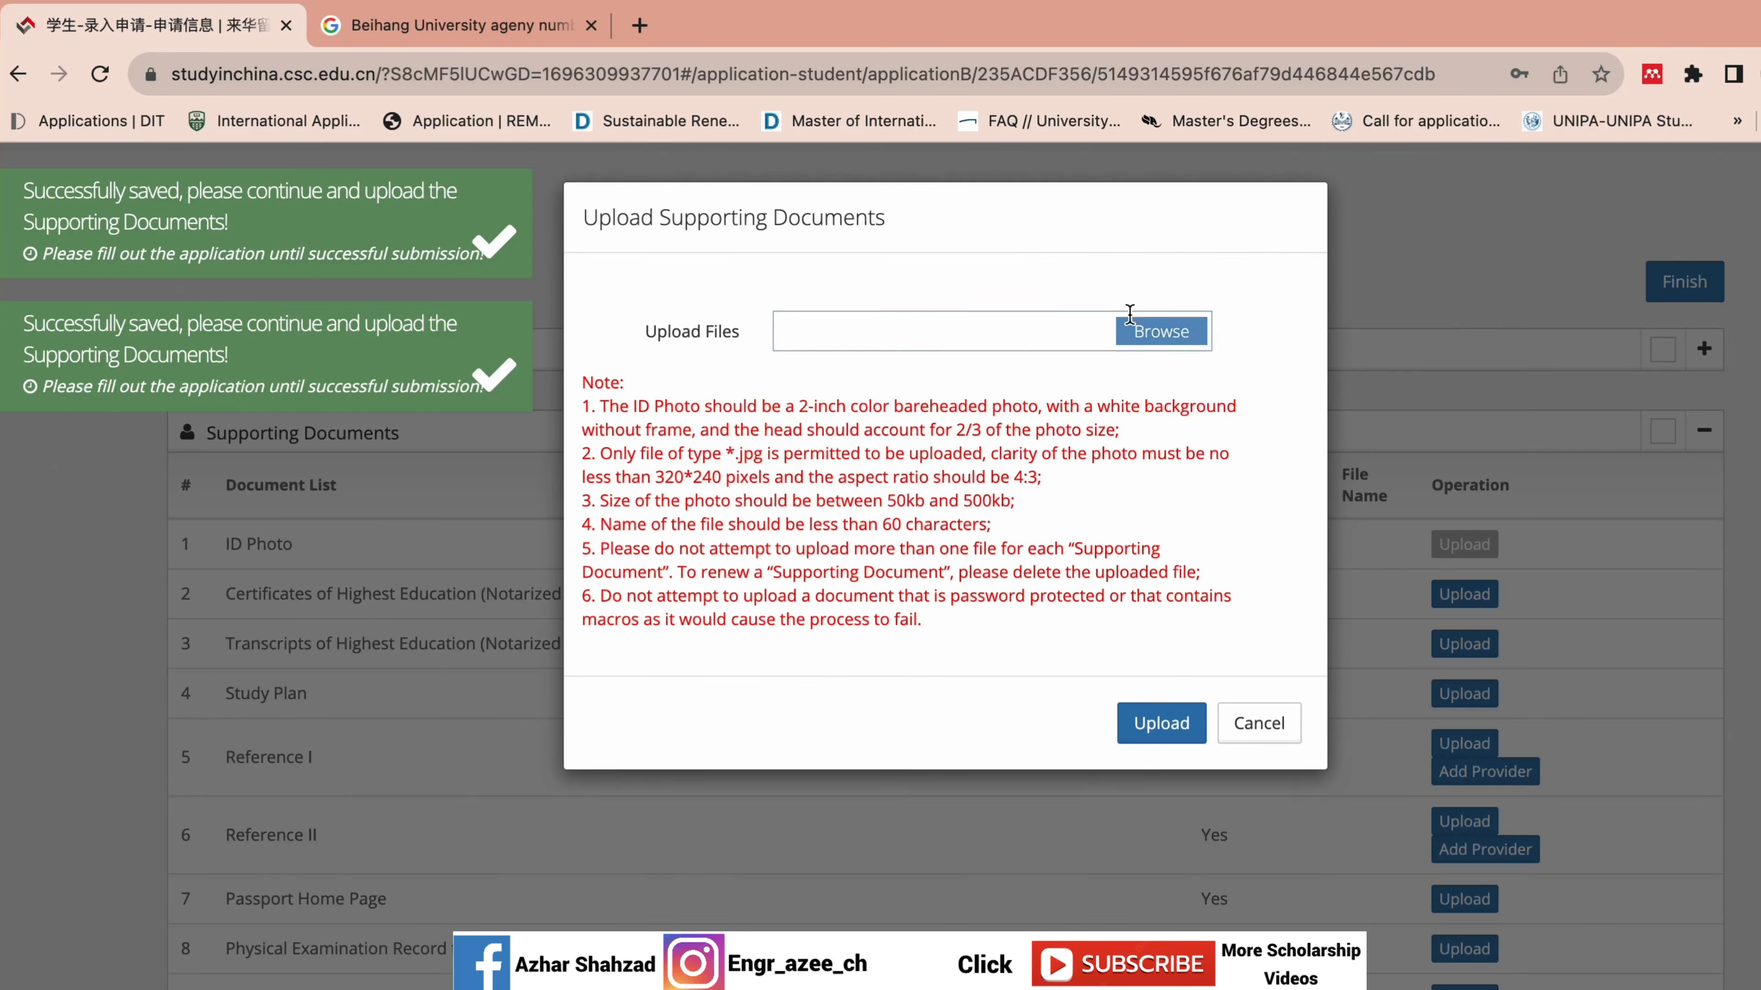
left_click(1129, 329)
left_click(1087, 333)
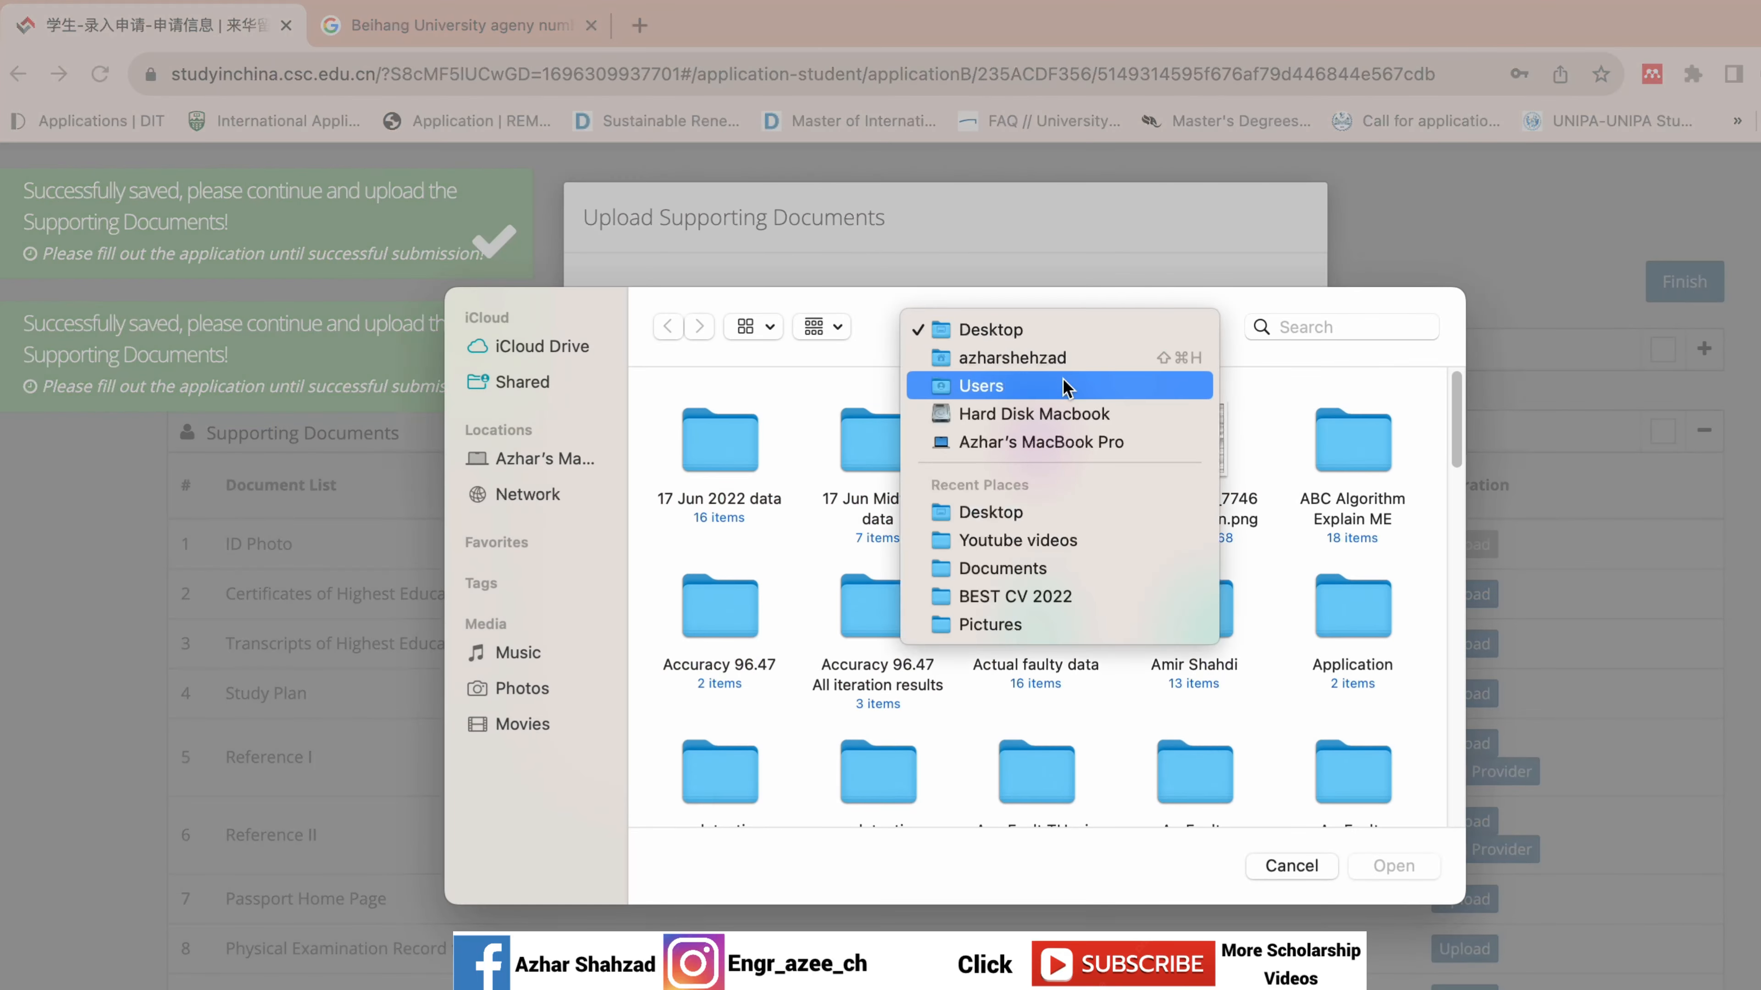
left_click(1063, 362)
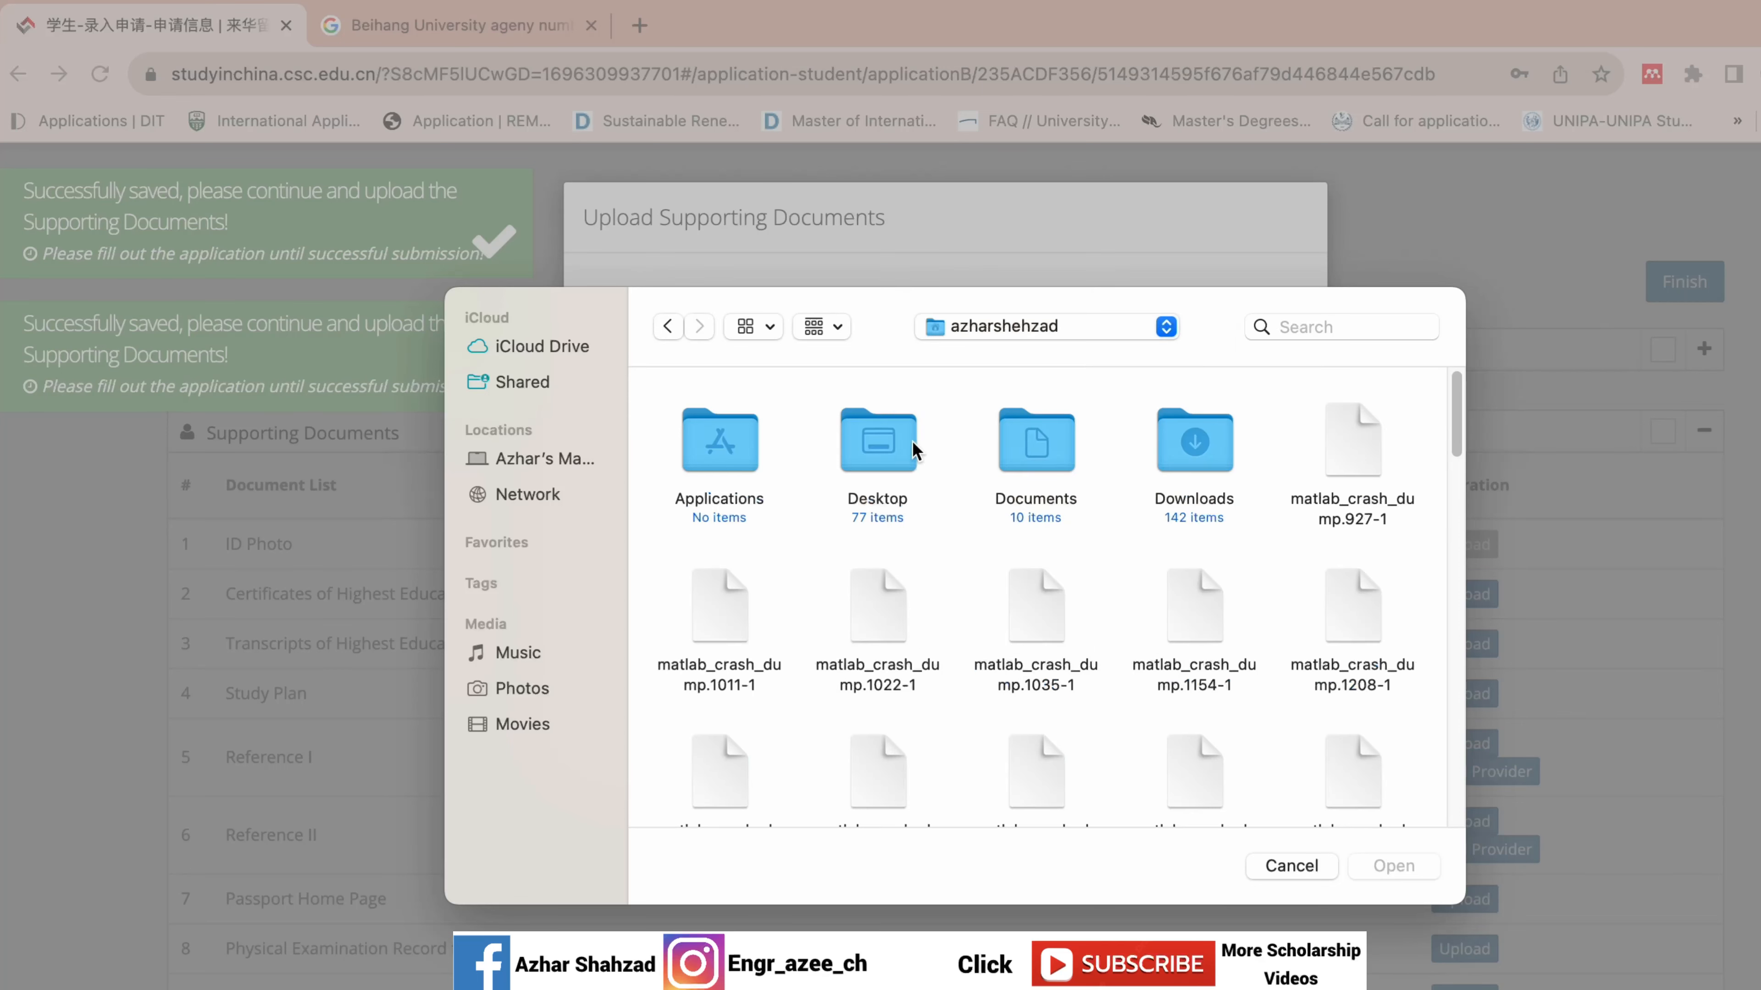
double_click(1035, 444)
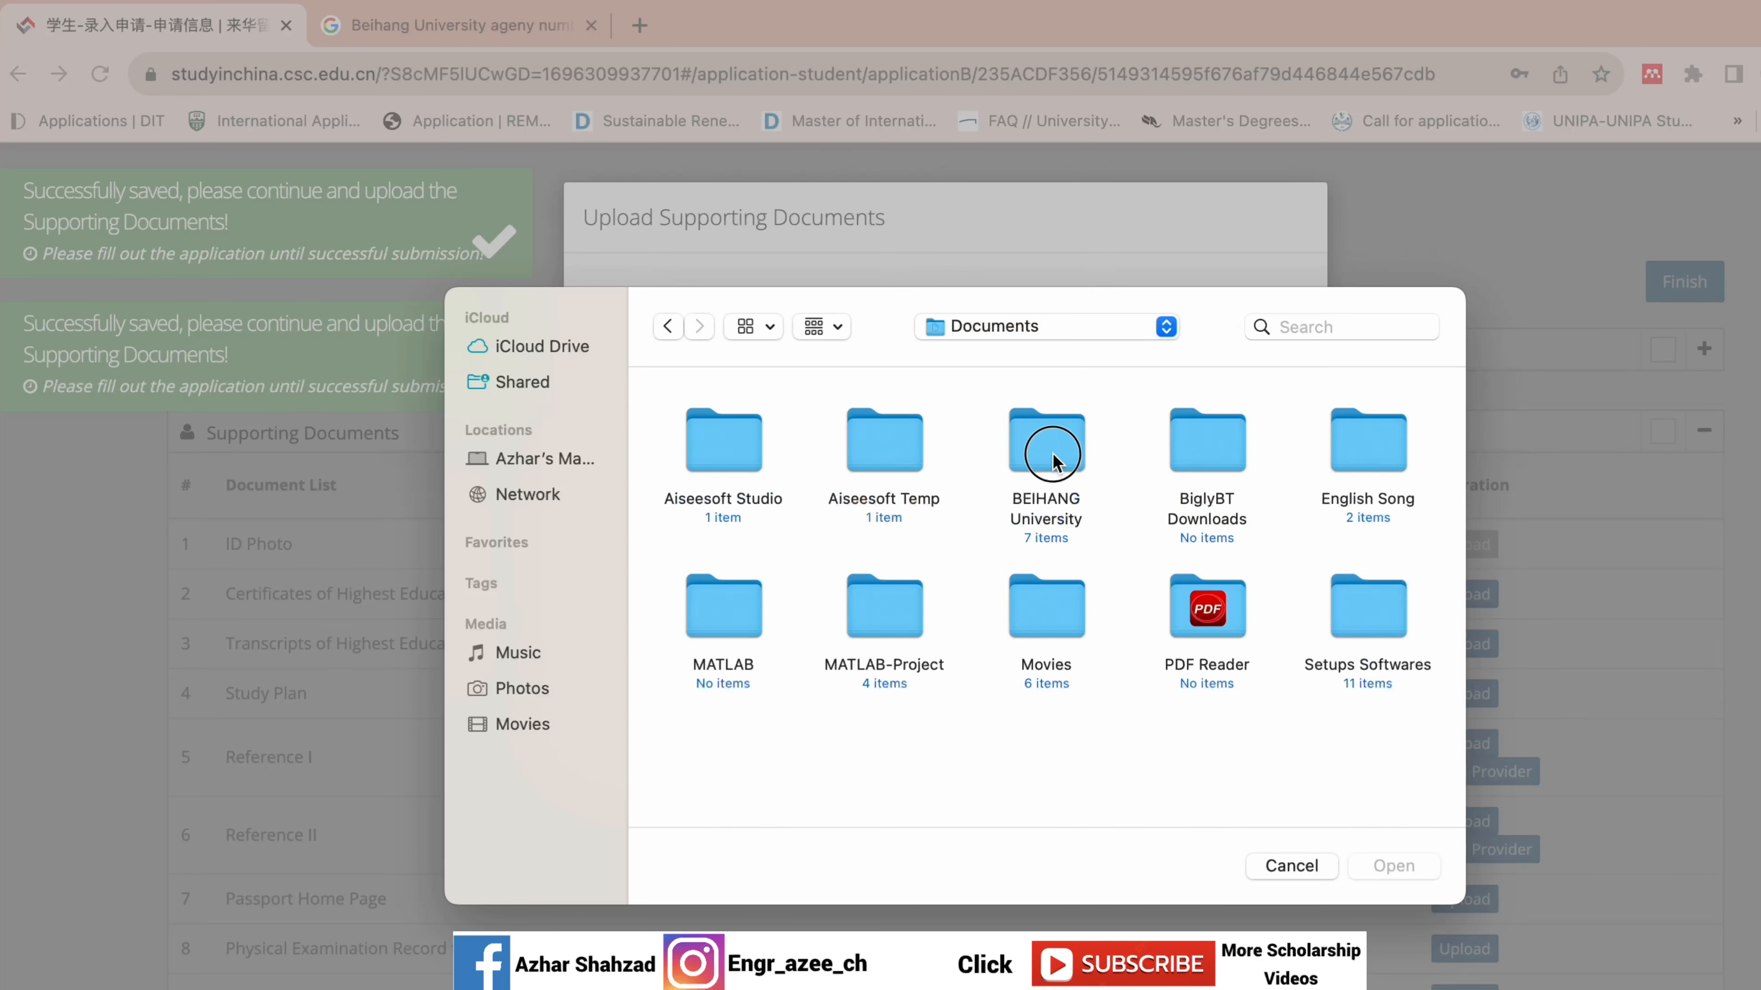
double_click(1052, 461)
double_click(1223, 452)
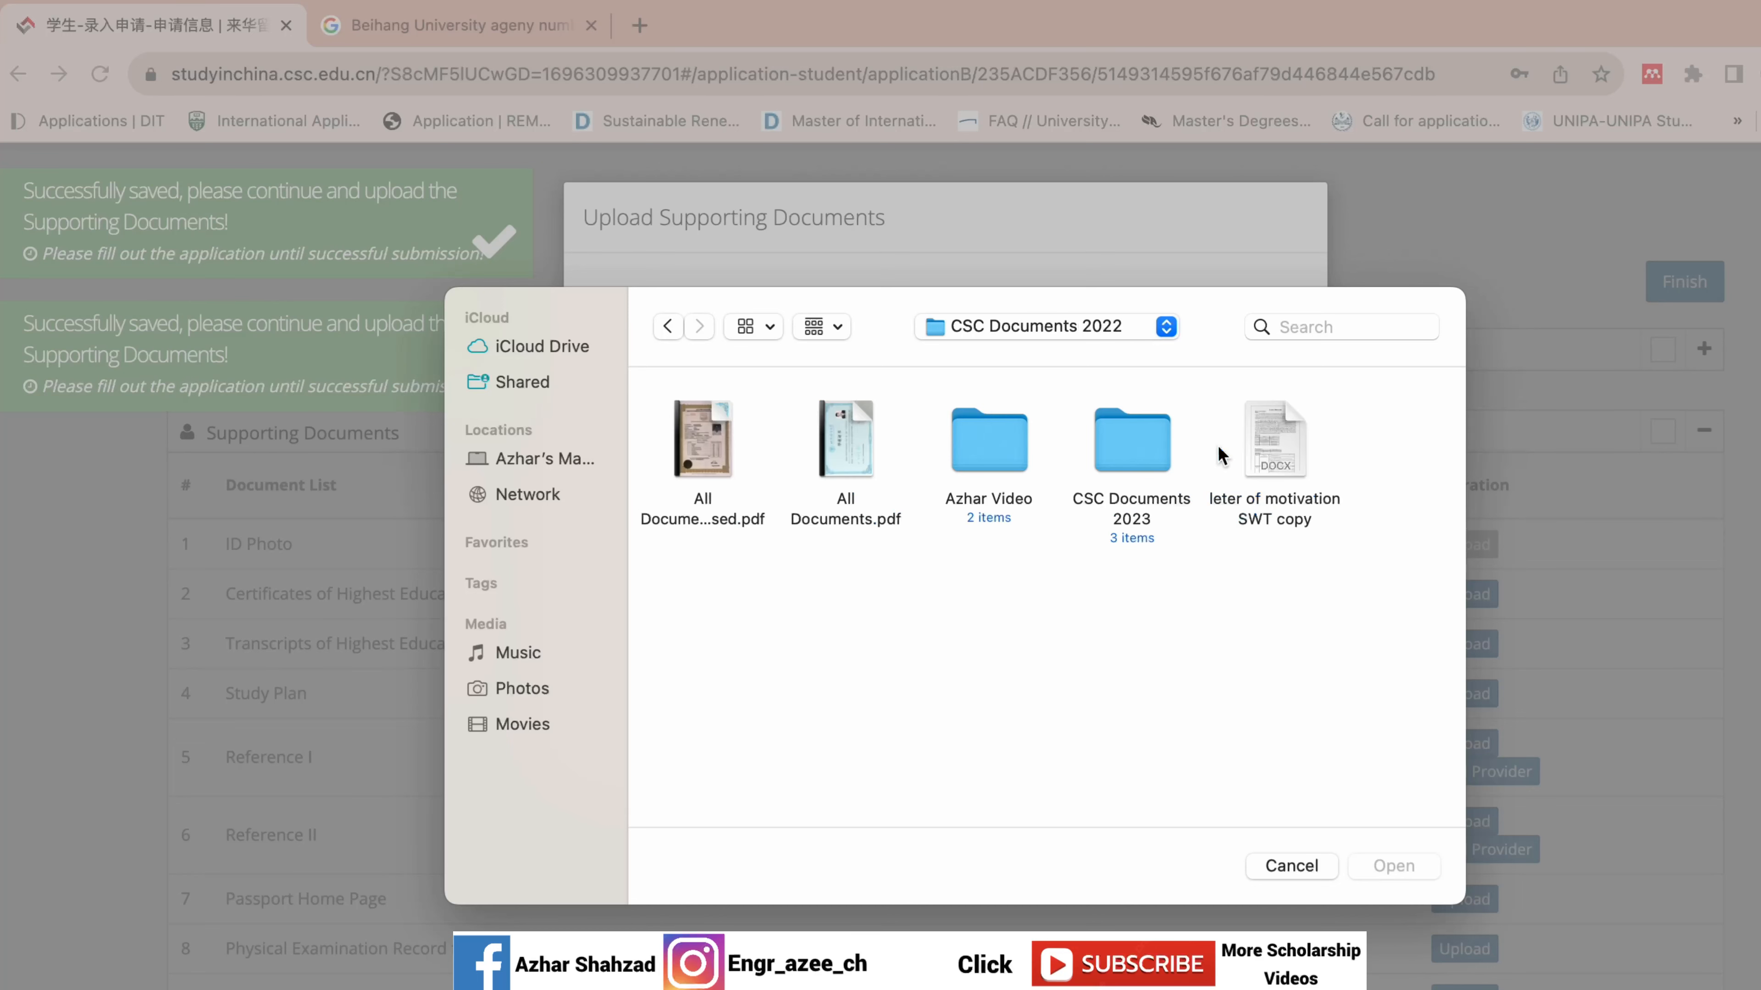
double_click(1111, 452)
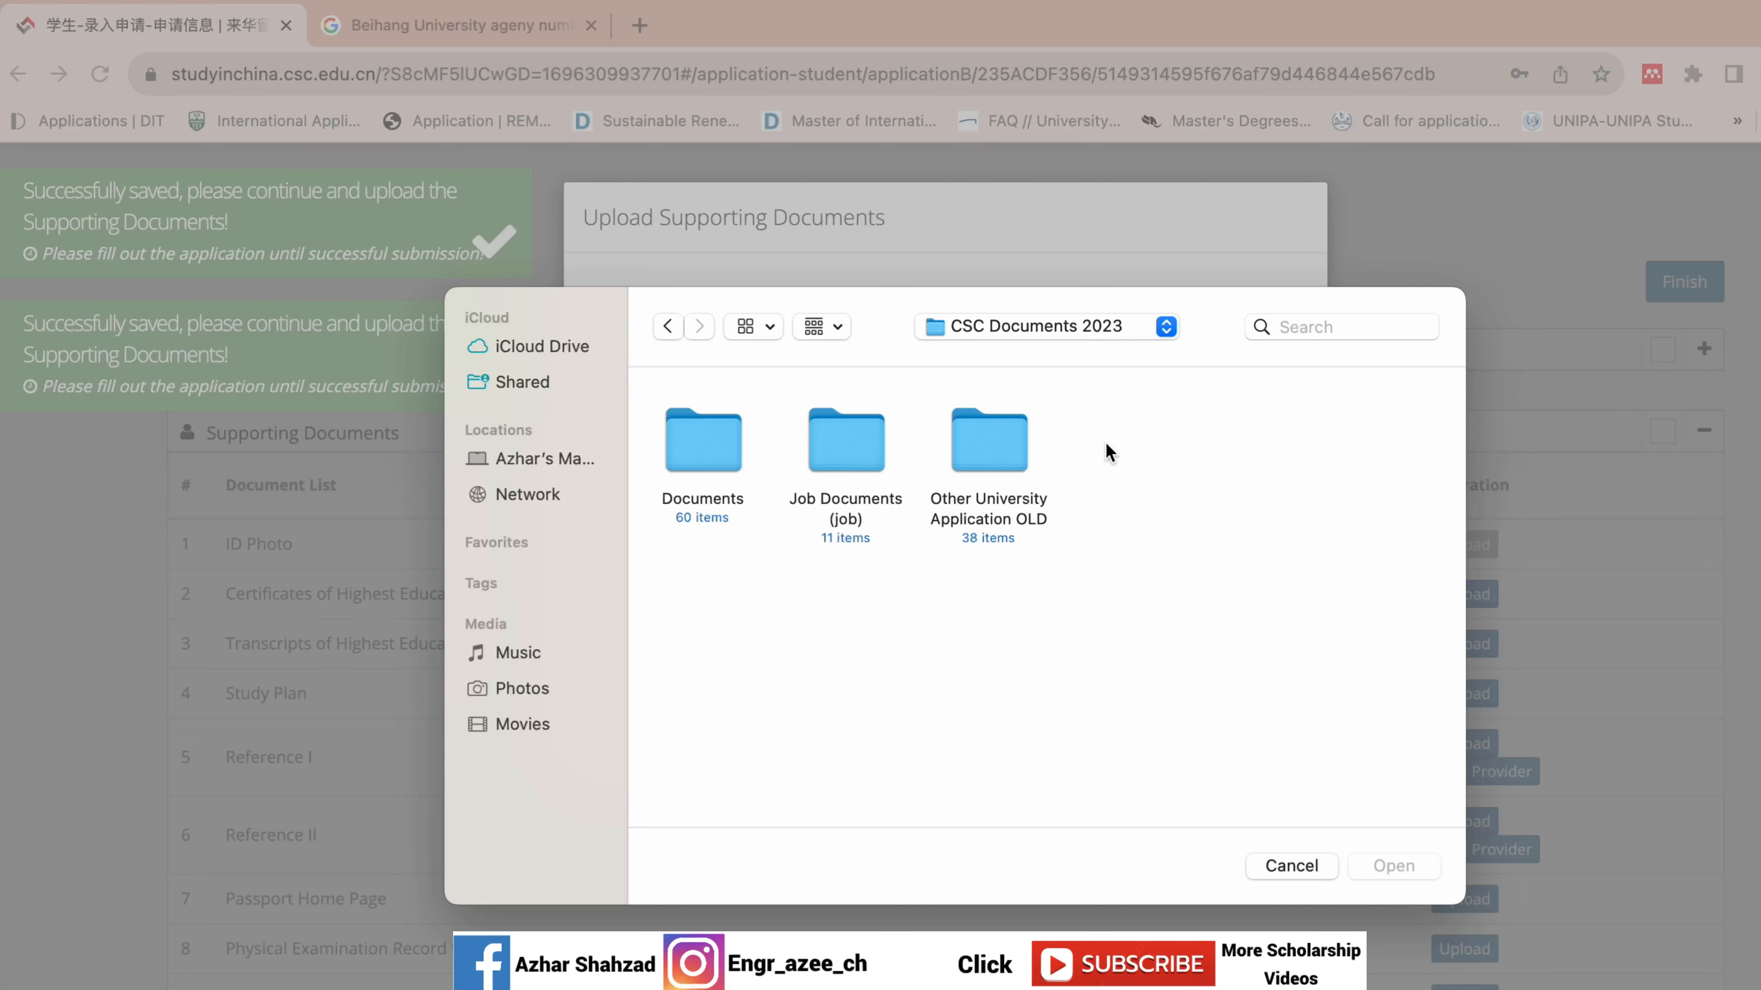
Try uploading GAO_7190 copy 2.jpg from Pictures, then cancel after the 50–500kb size error.
double_click(711, 424)
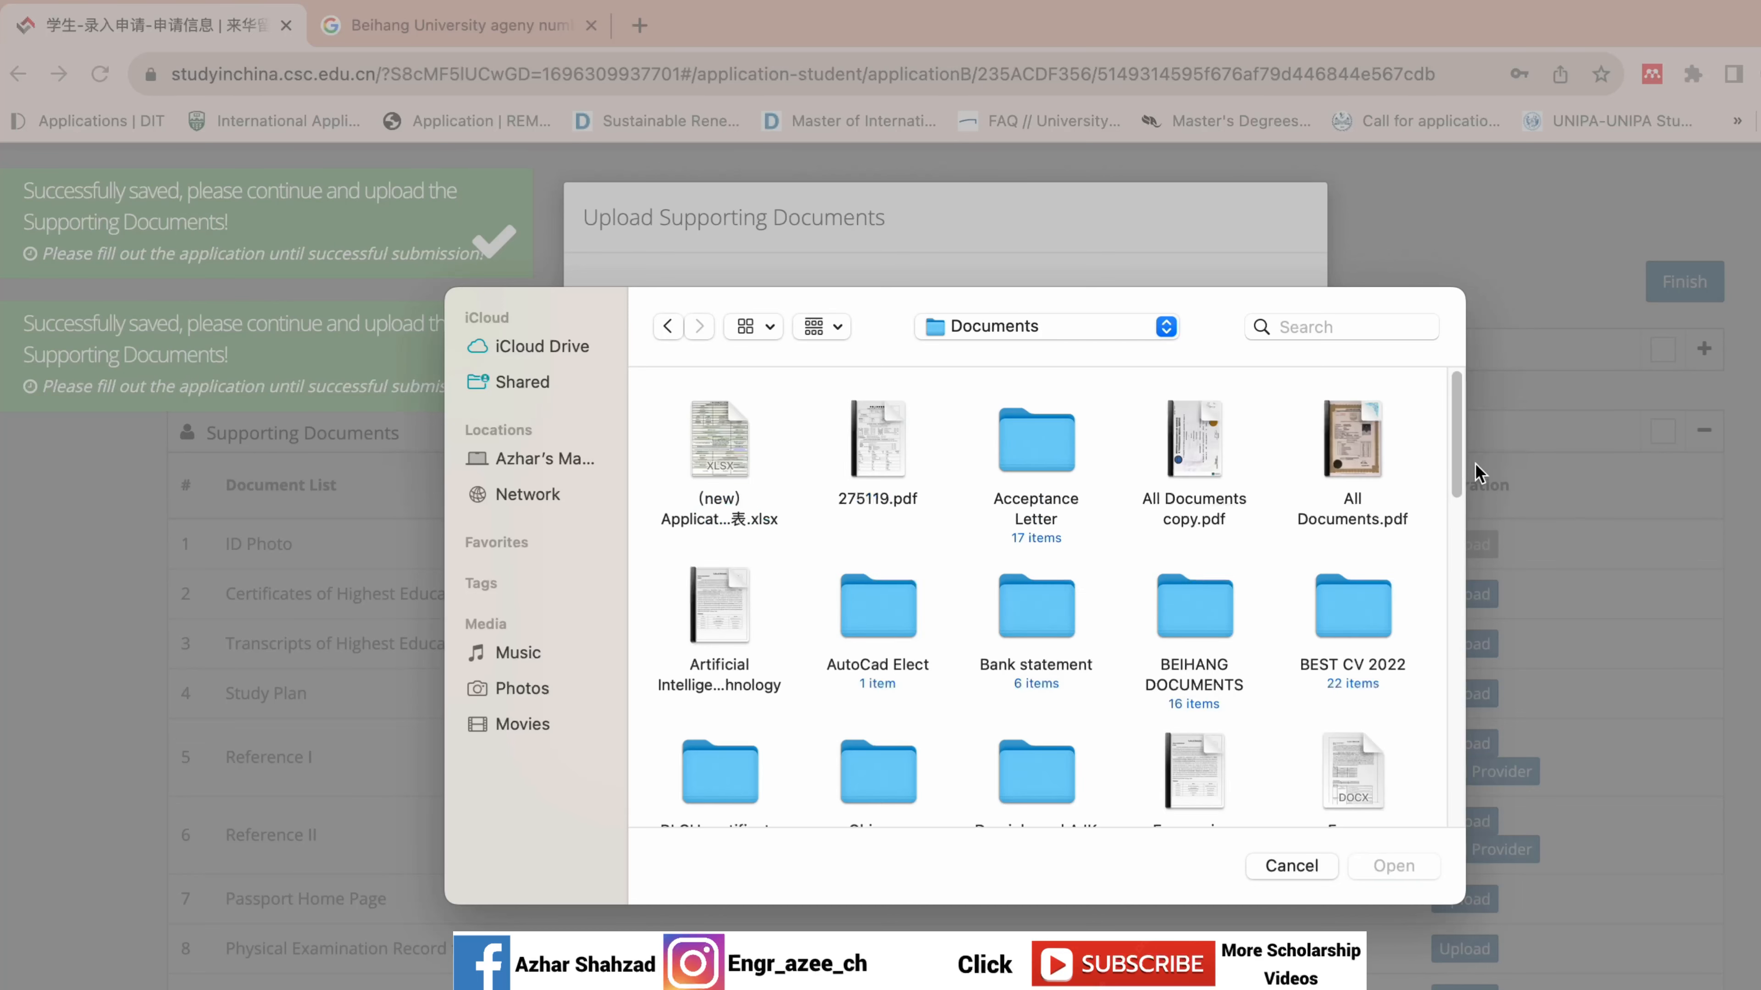
scroll(1439, 495, "down", 15)
scroll(1395, 786, "up", 3)
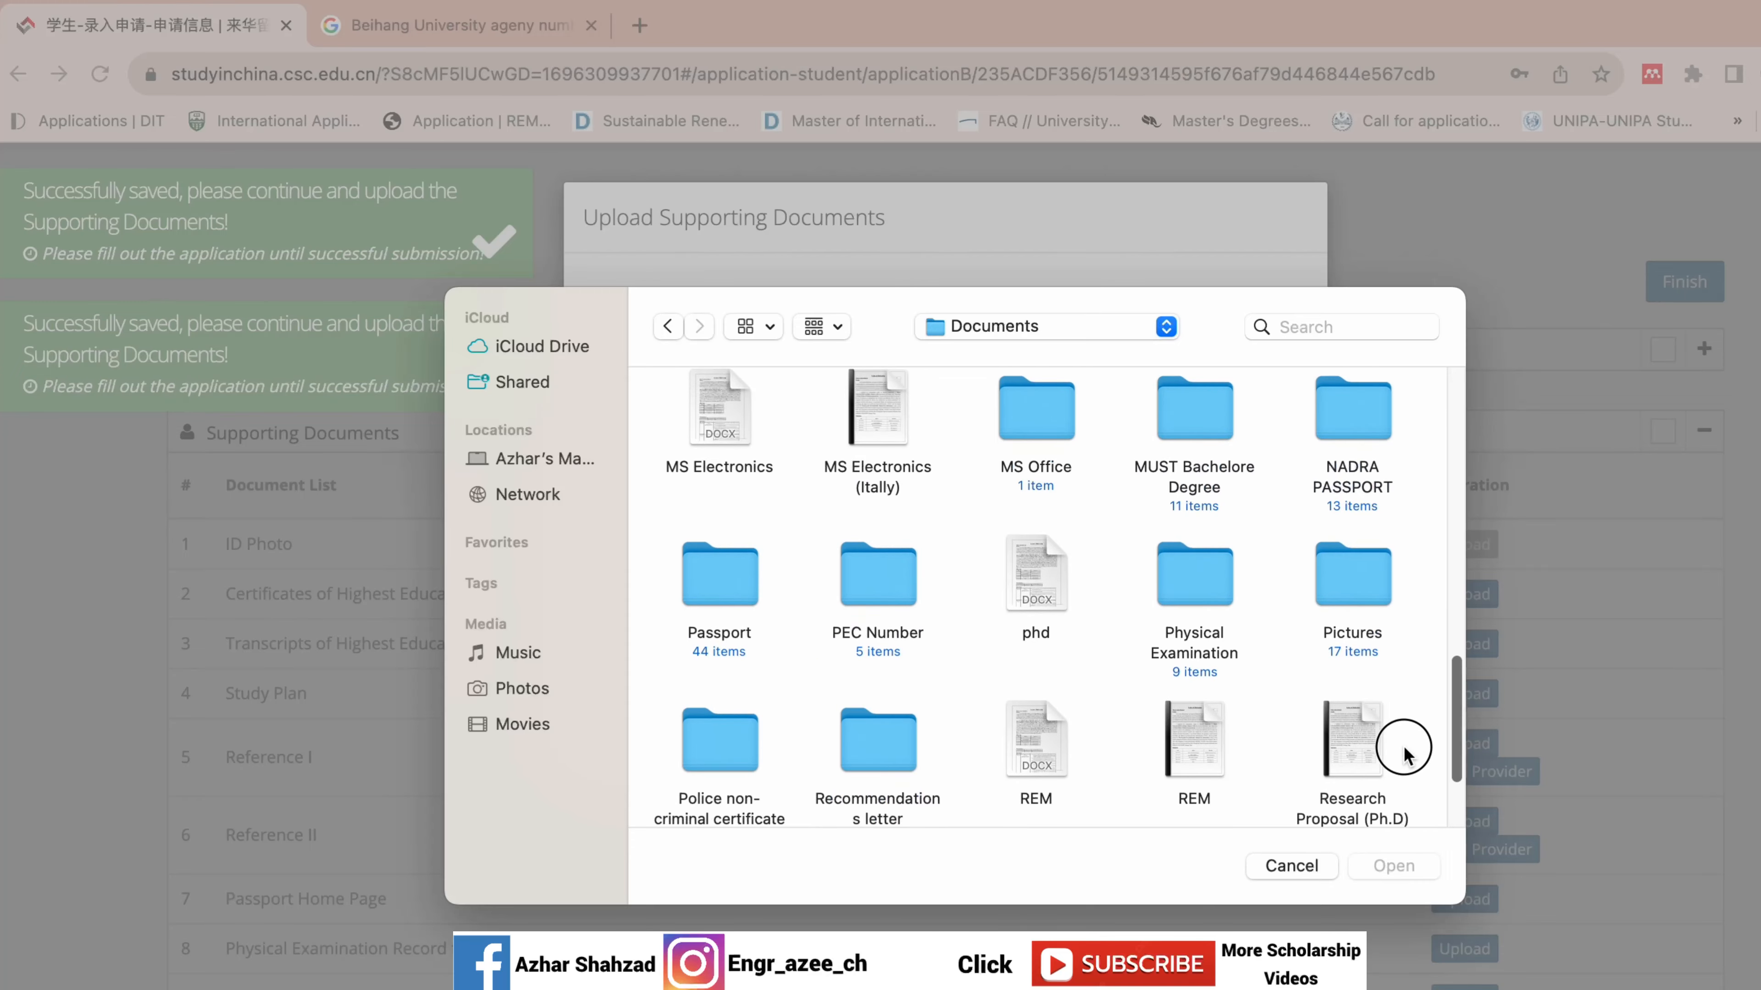
scroll(1407, 735, "up", 2)
double_click(1344, 617)
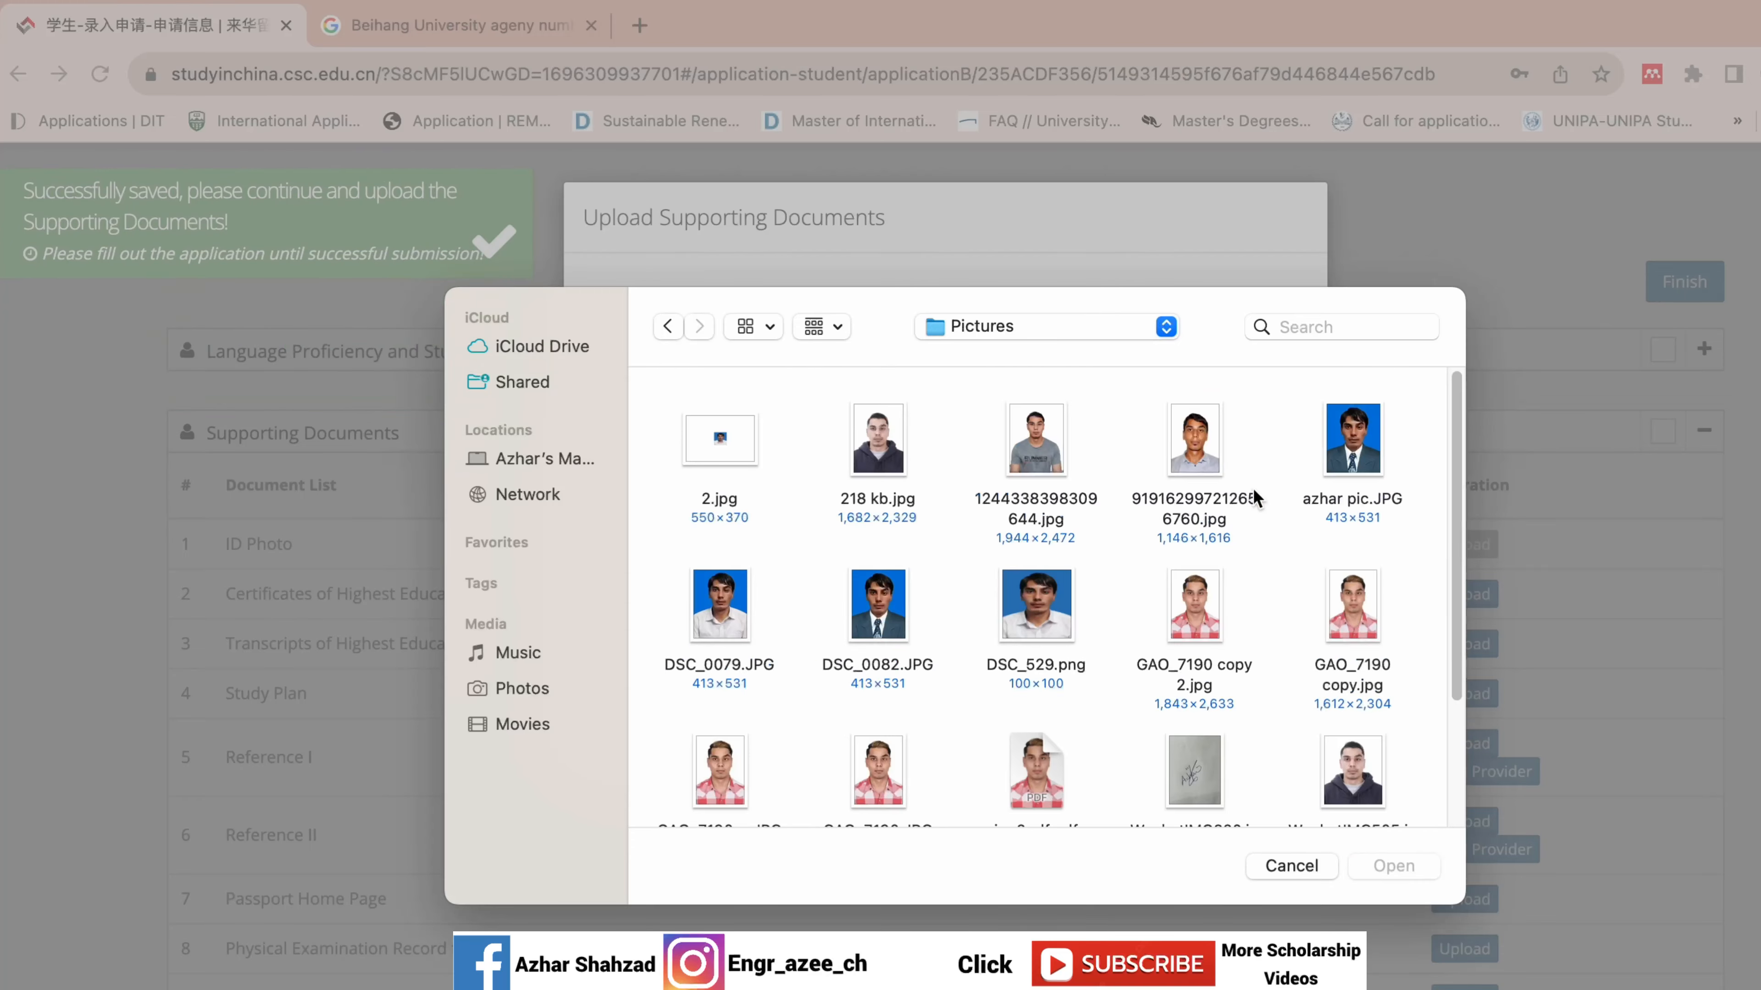
double_click(1204, 610)
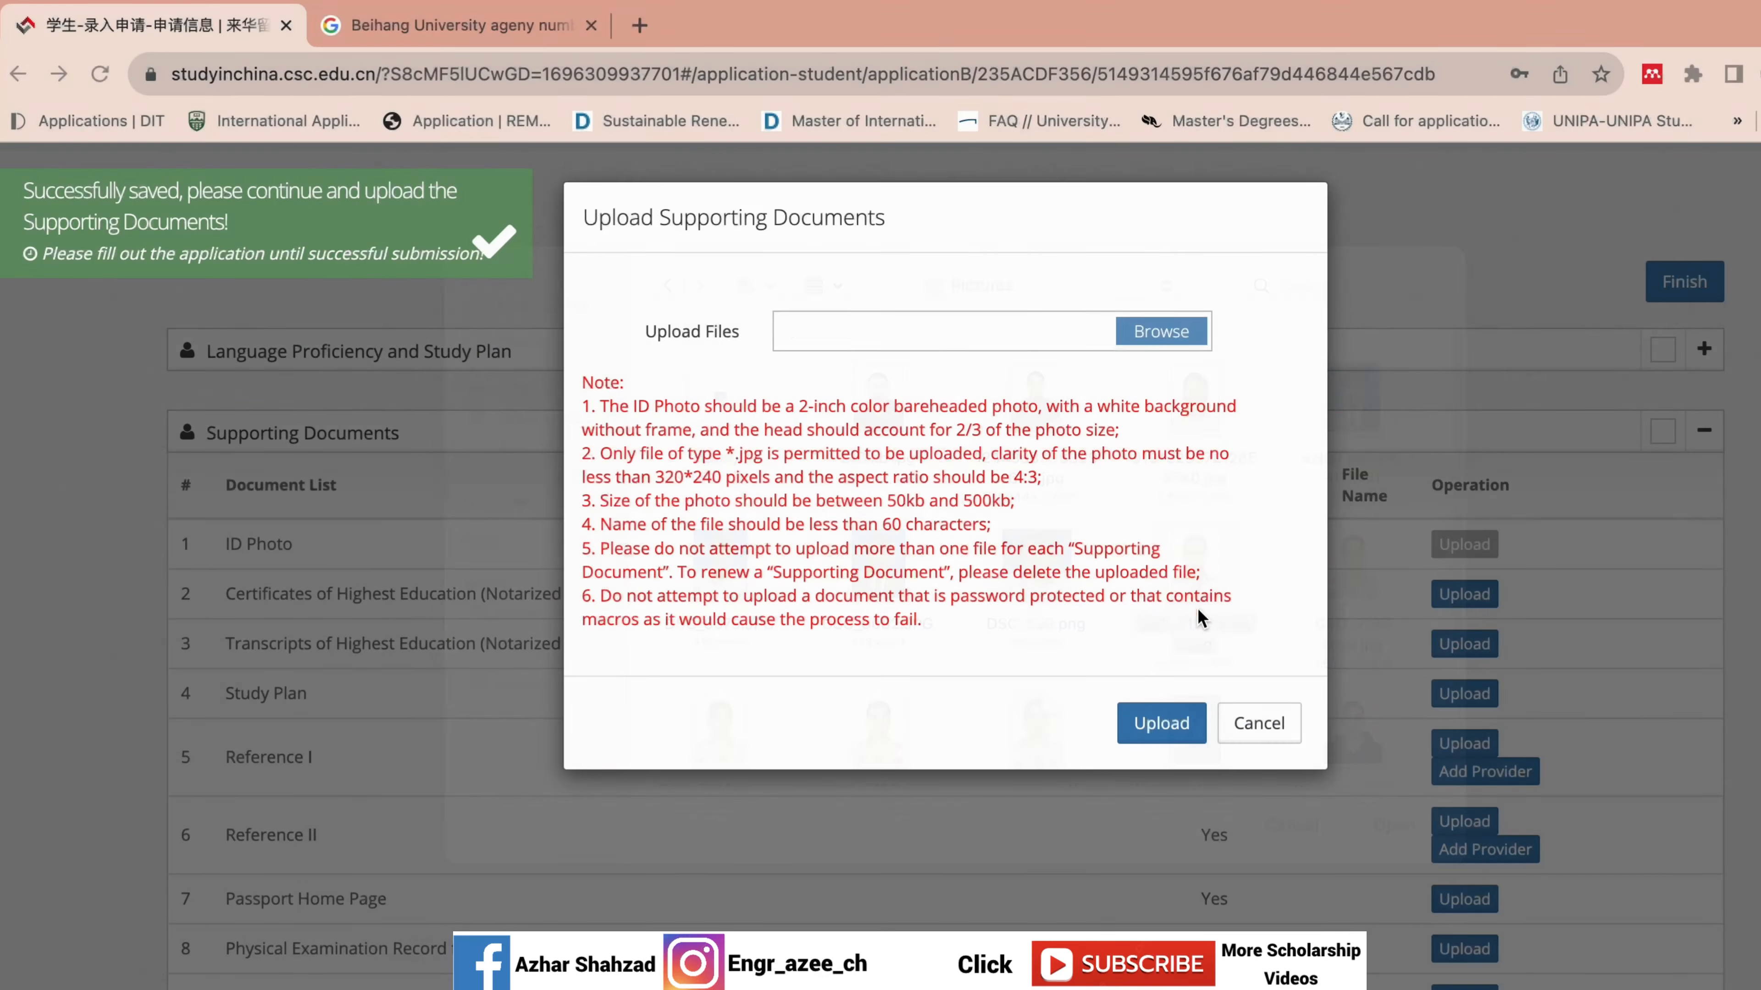
left_click(1147, 725)
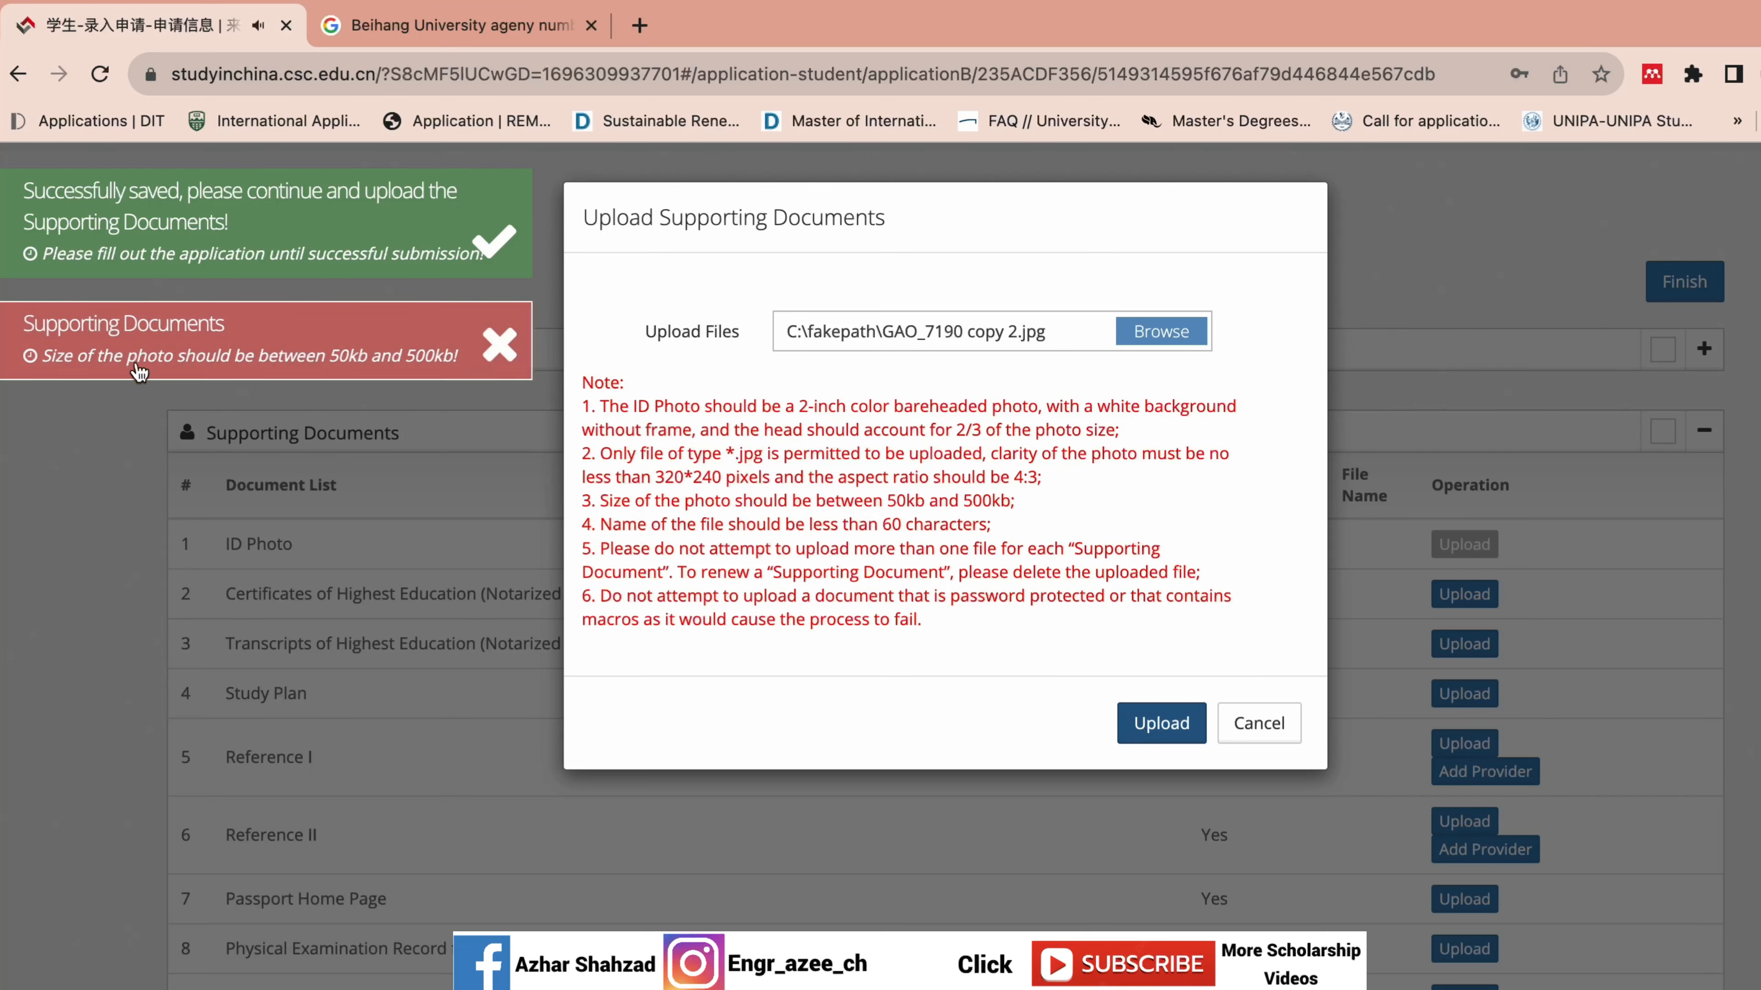
left_click(1260, 725)
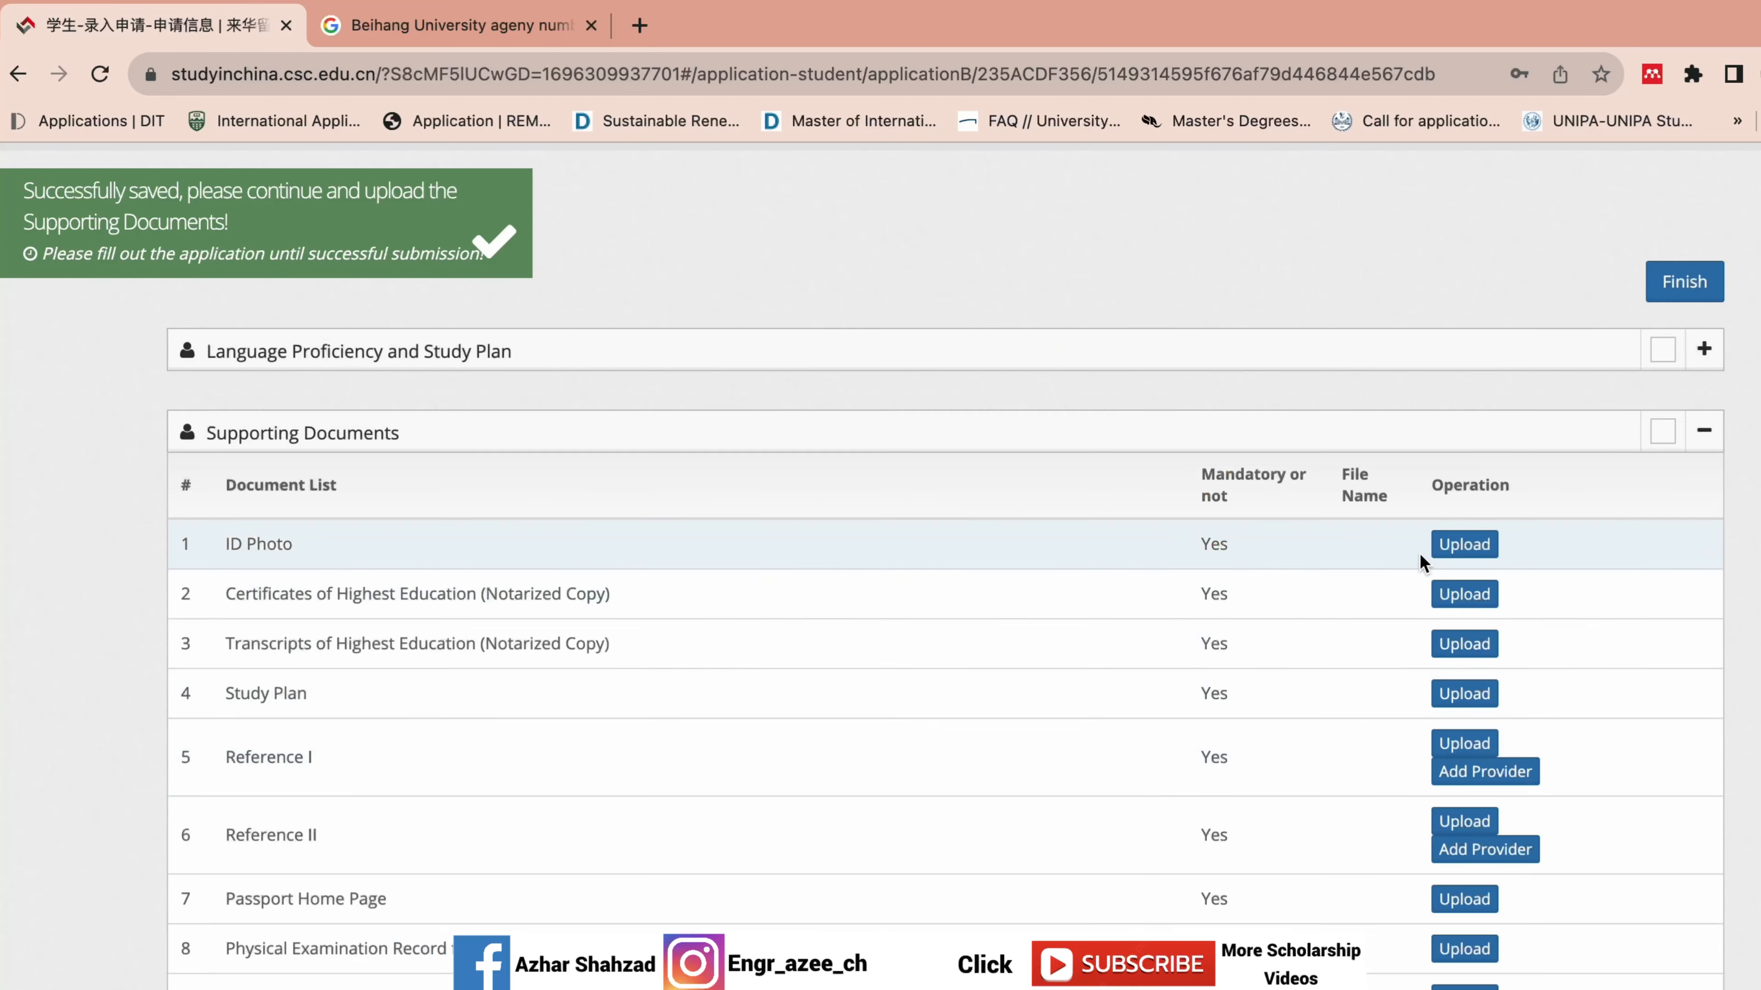
Upload the smaller photo file from Pictures as the ID Photo.
left_click(1463, 546)
left_click(1175, 332)
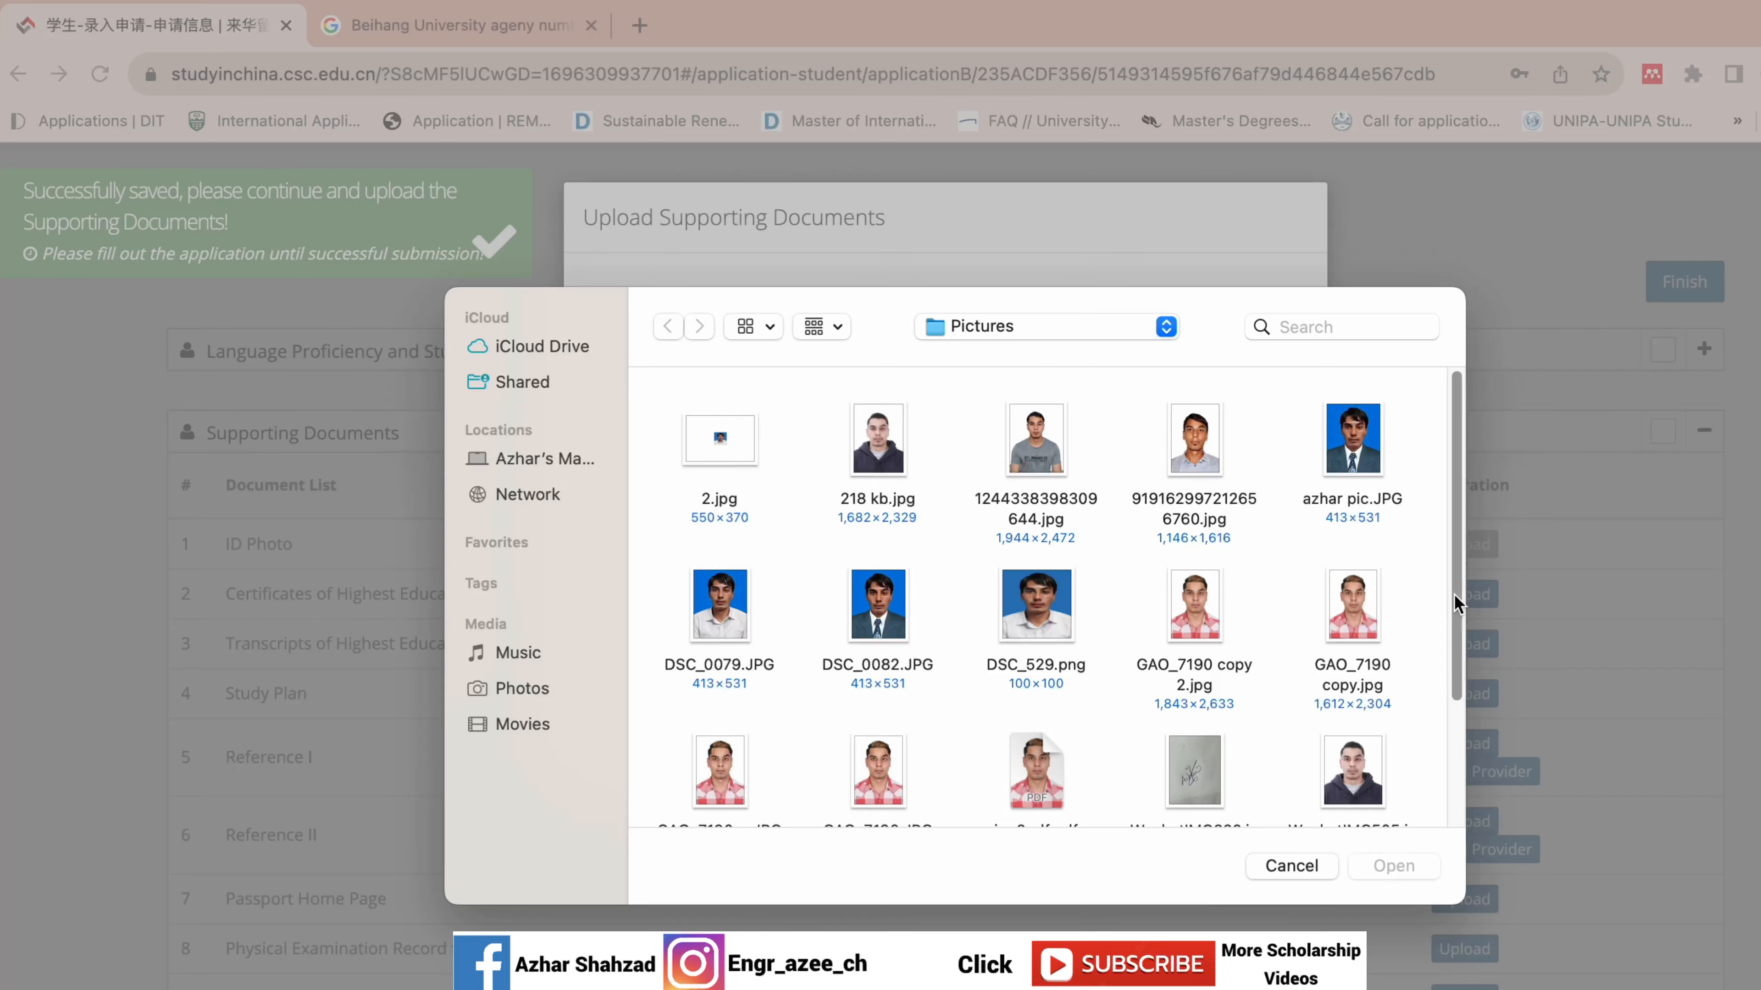
left_click_drag(1454, 602, 1446, 696)
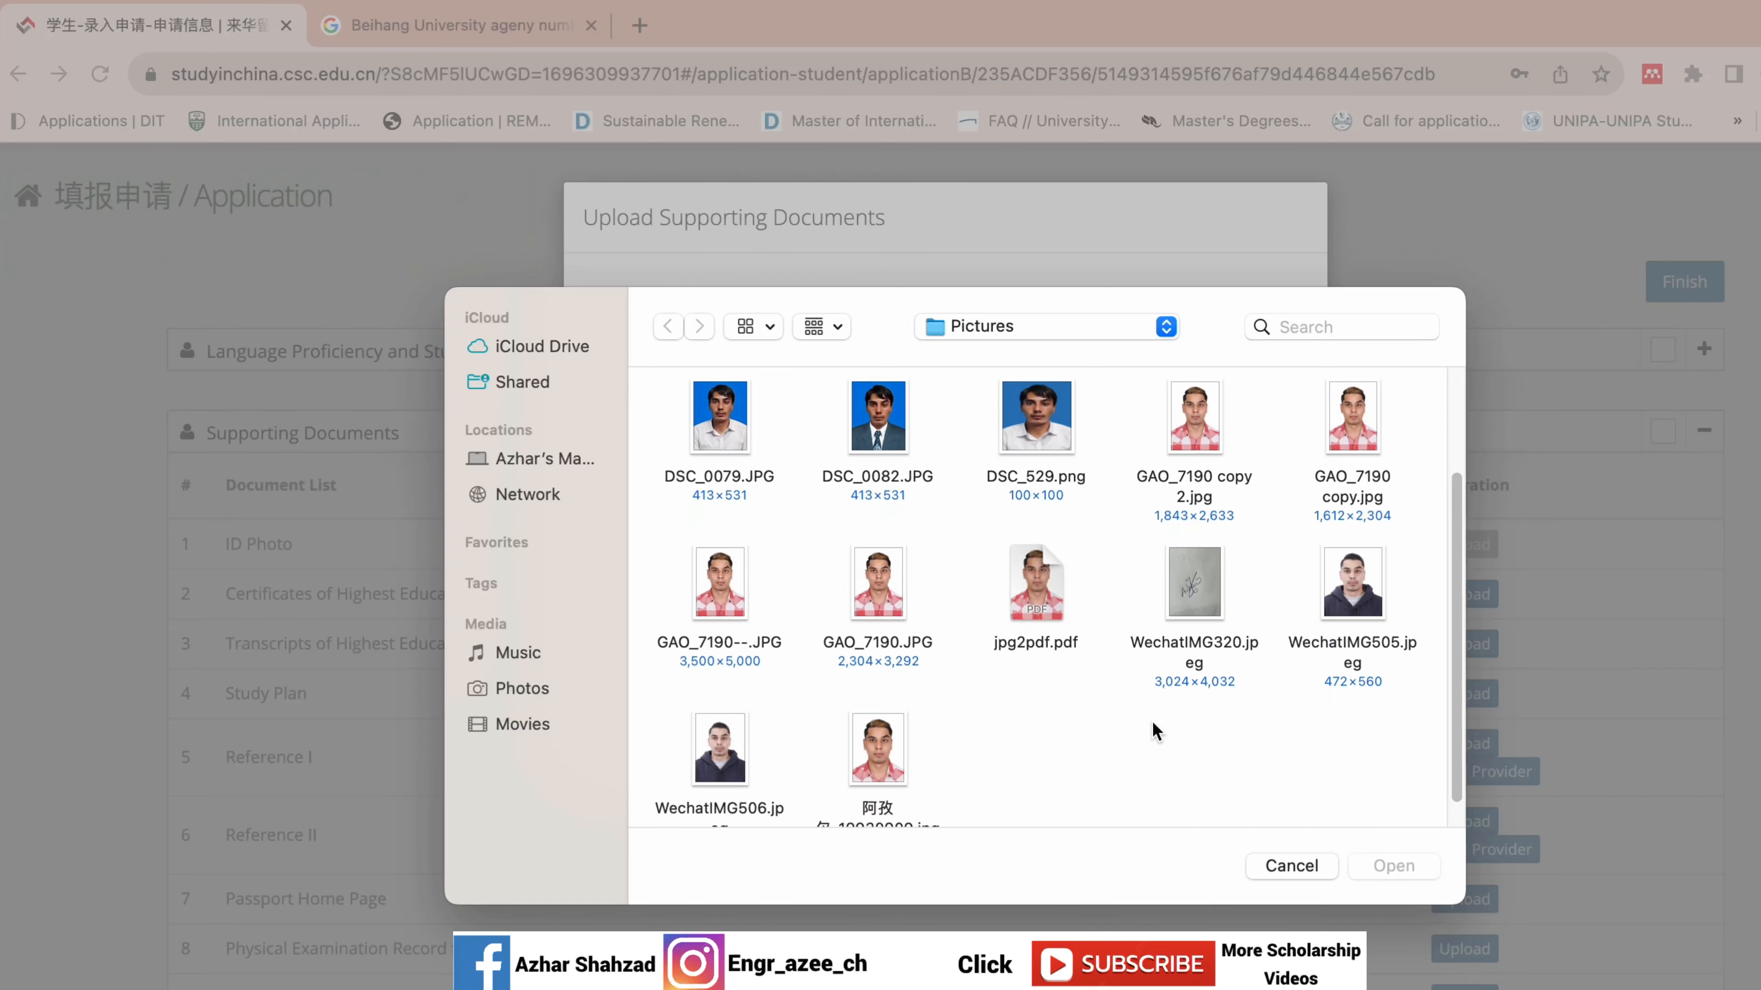
left_click(887, 751)
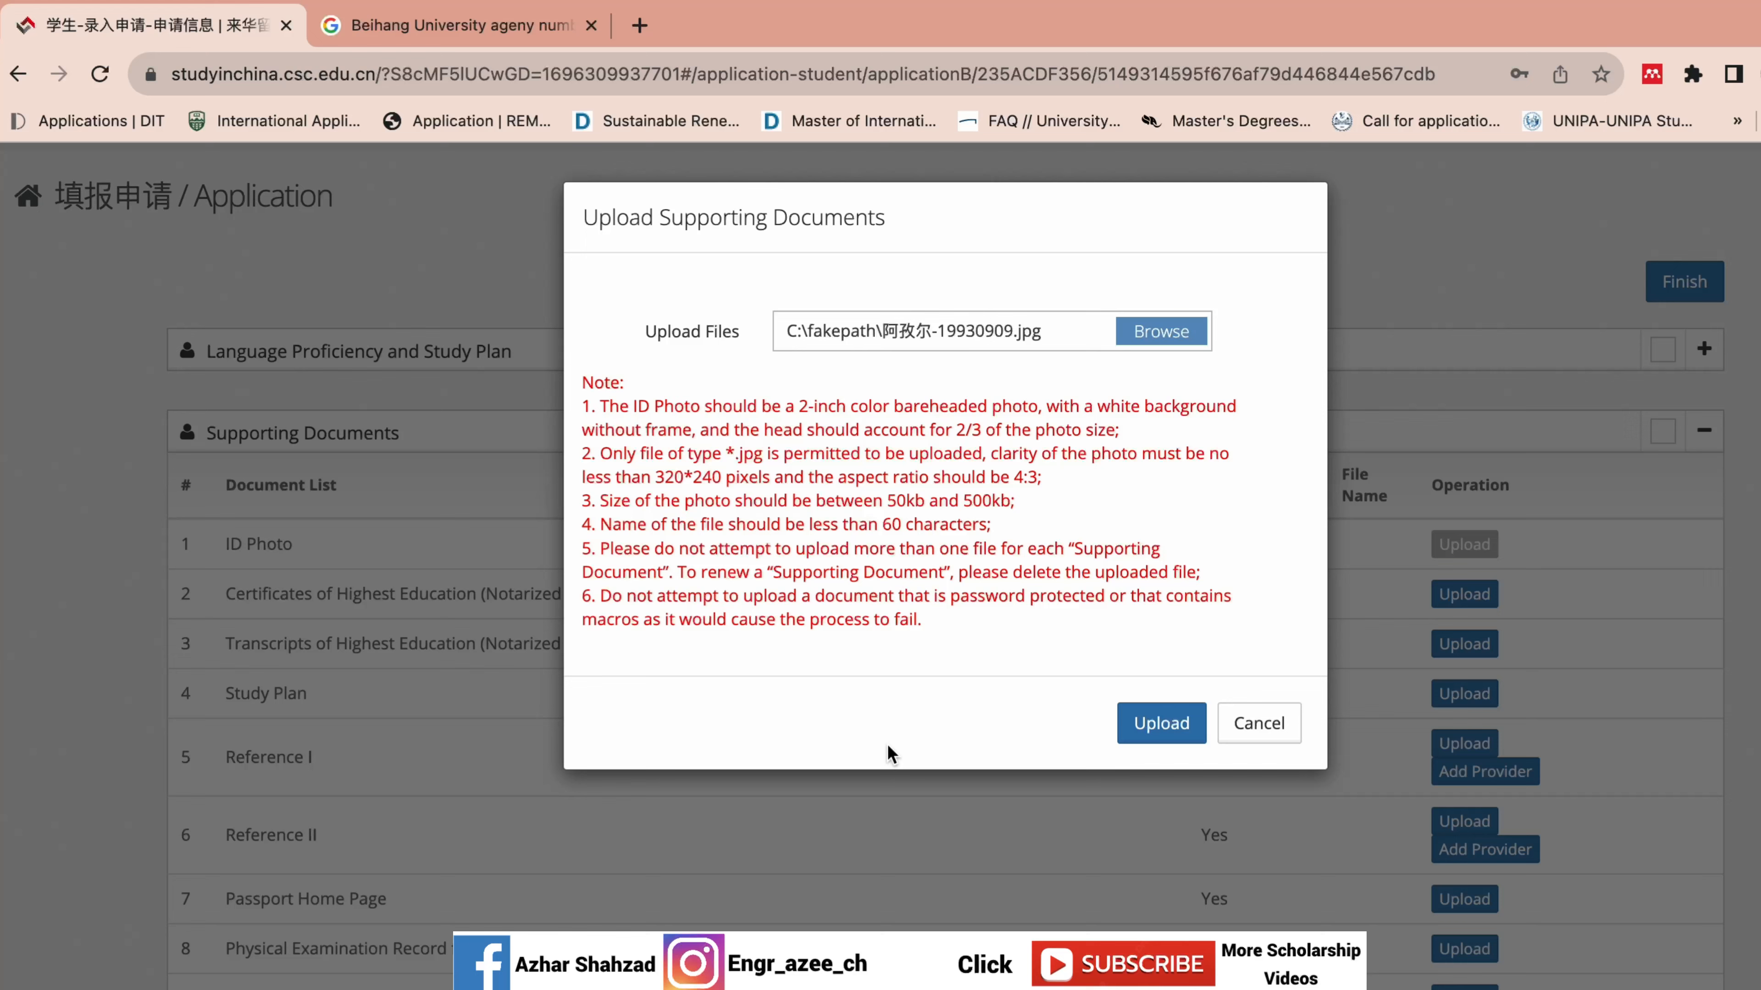
left_click(1157, 725)
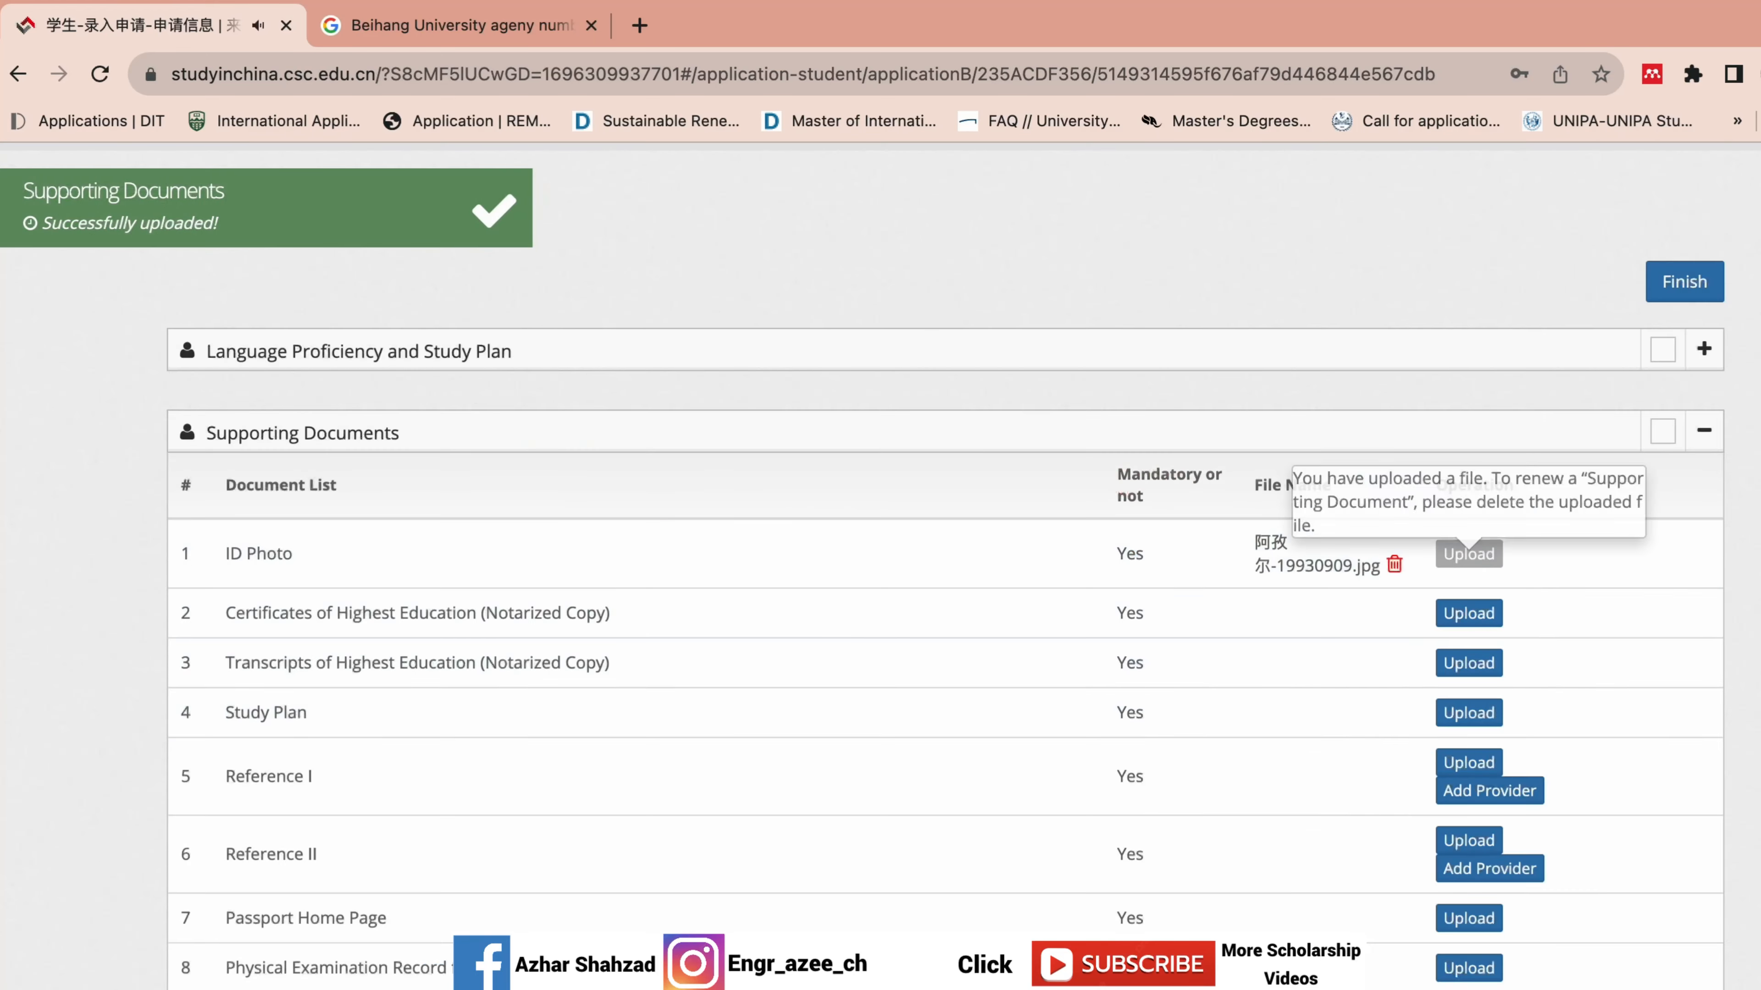
scroll(258, 266, "down", 3)
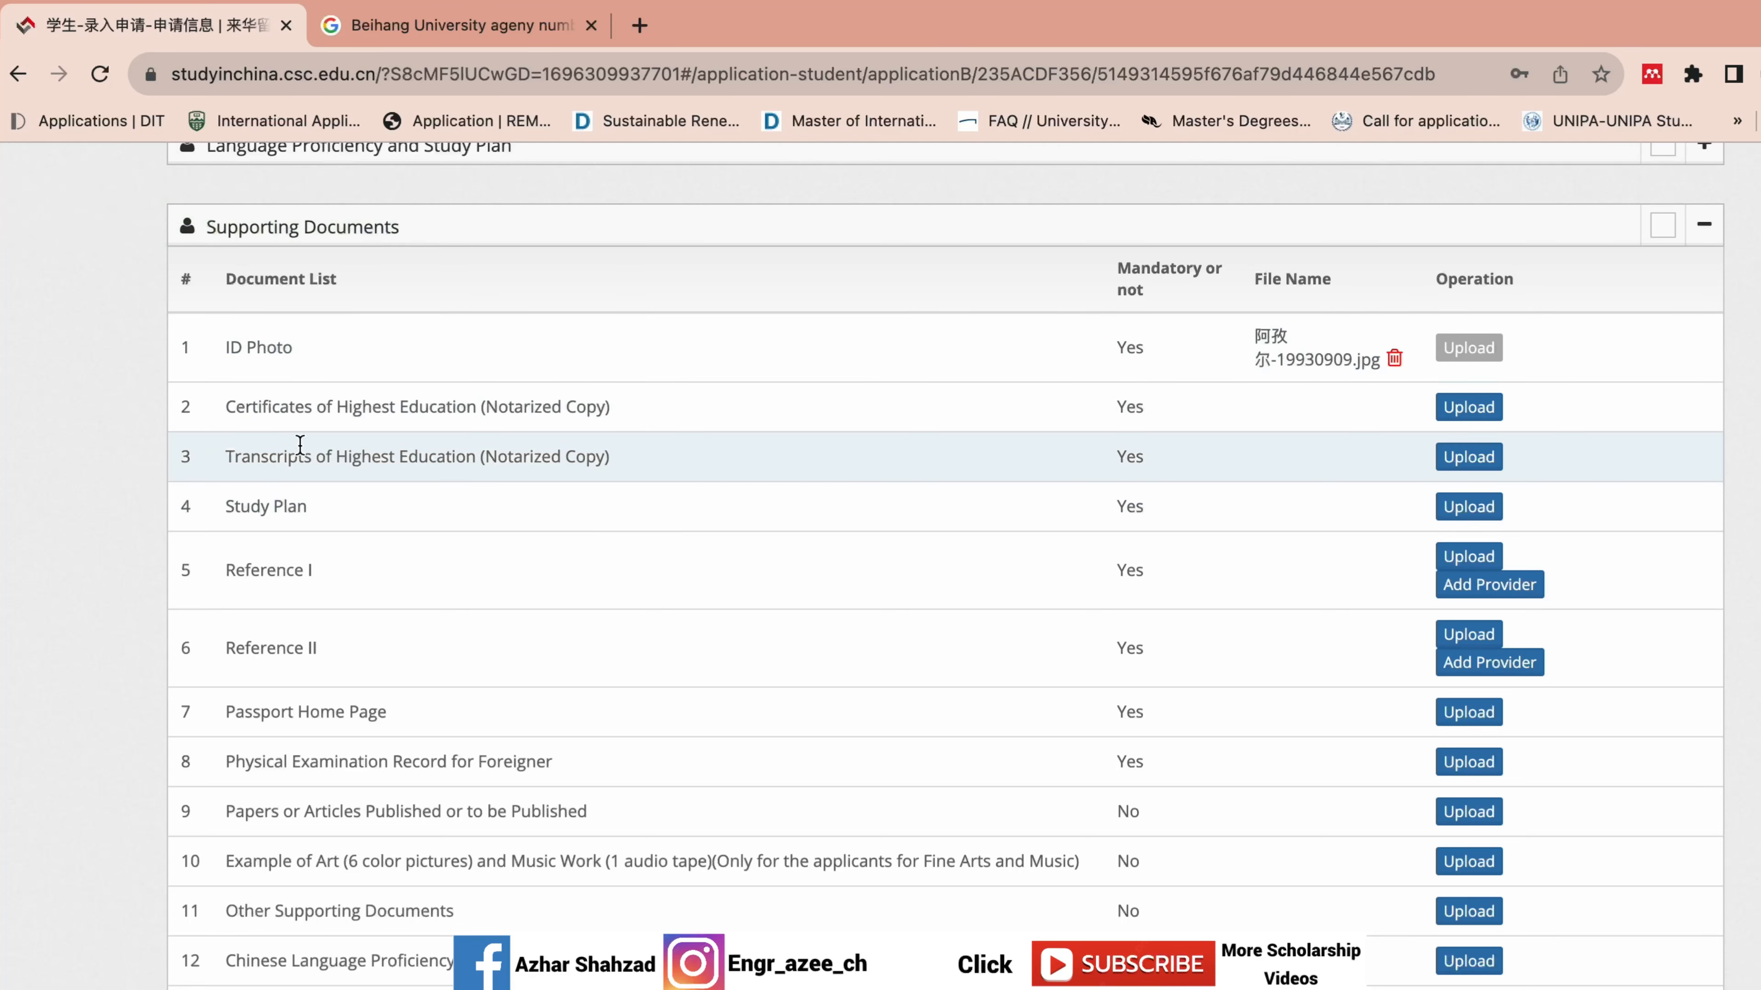
left_click_drag(141, 393, 361, 425)
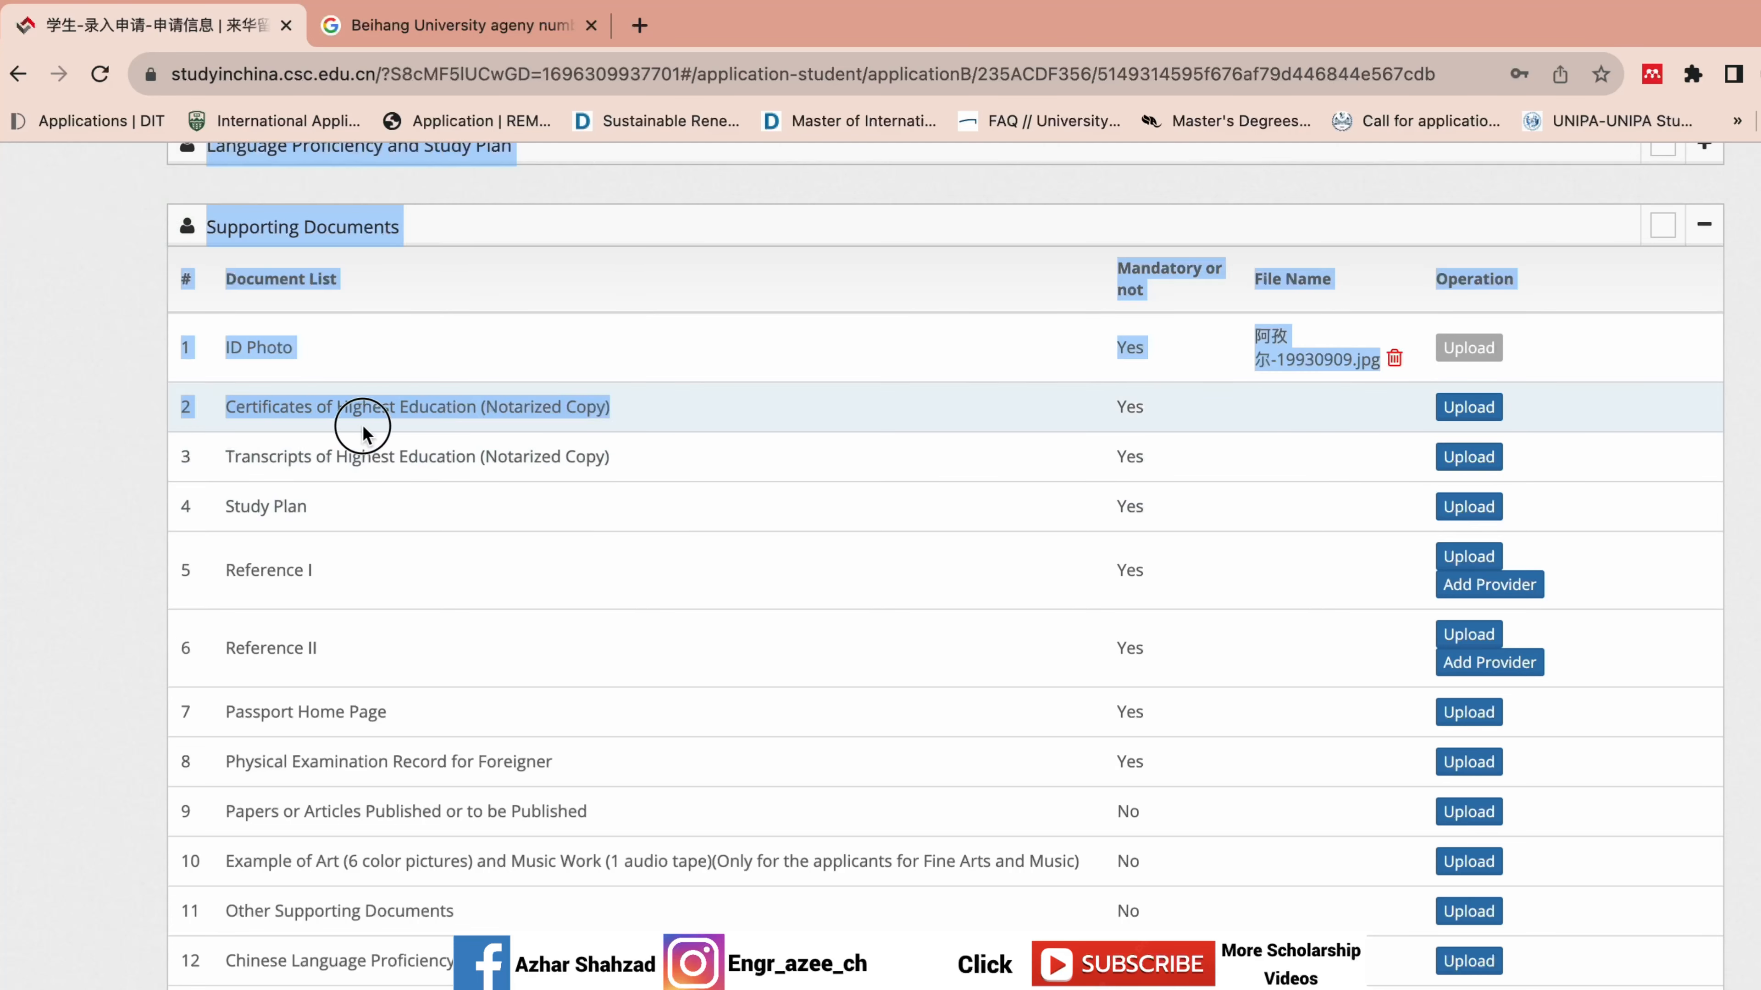
left_click(127, 417)
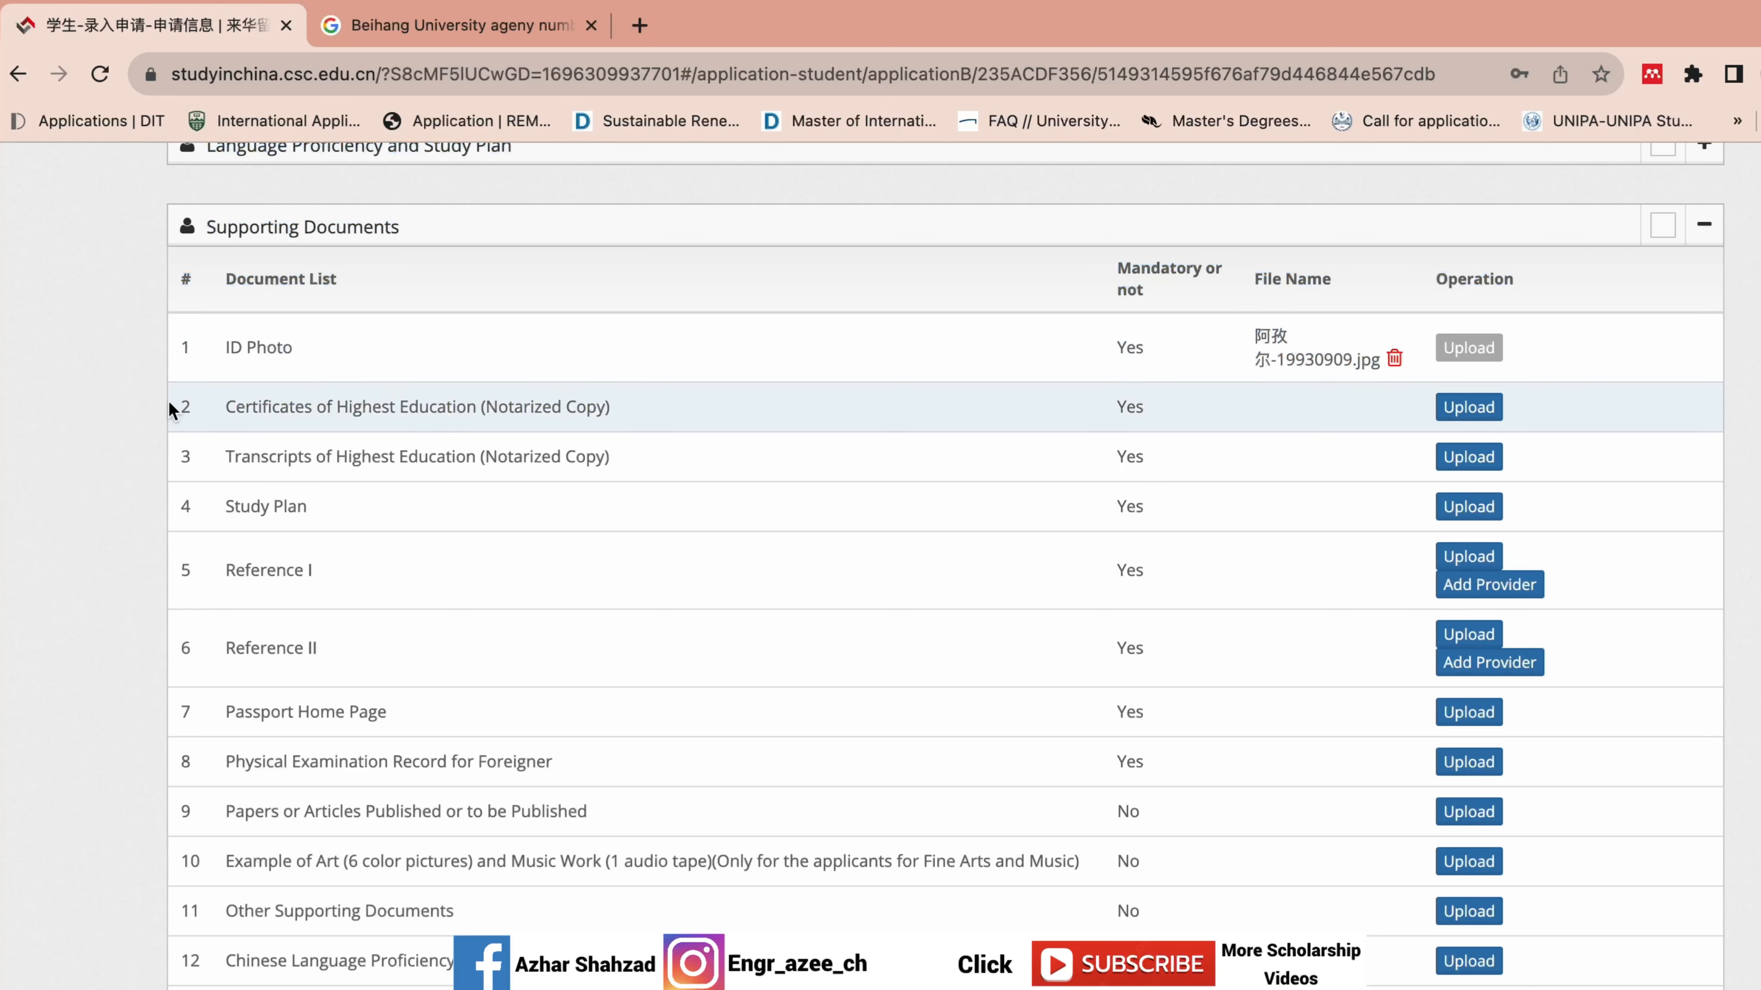
left_click(138, 391)
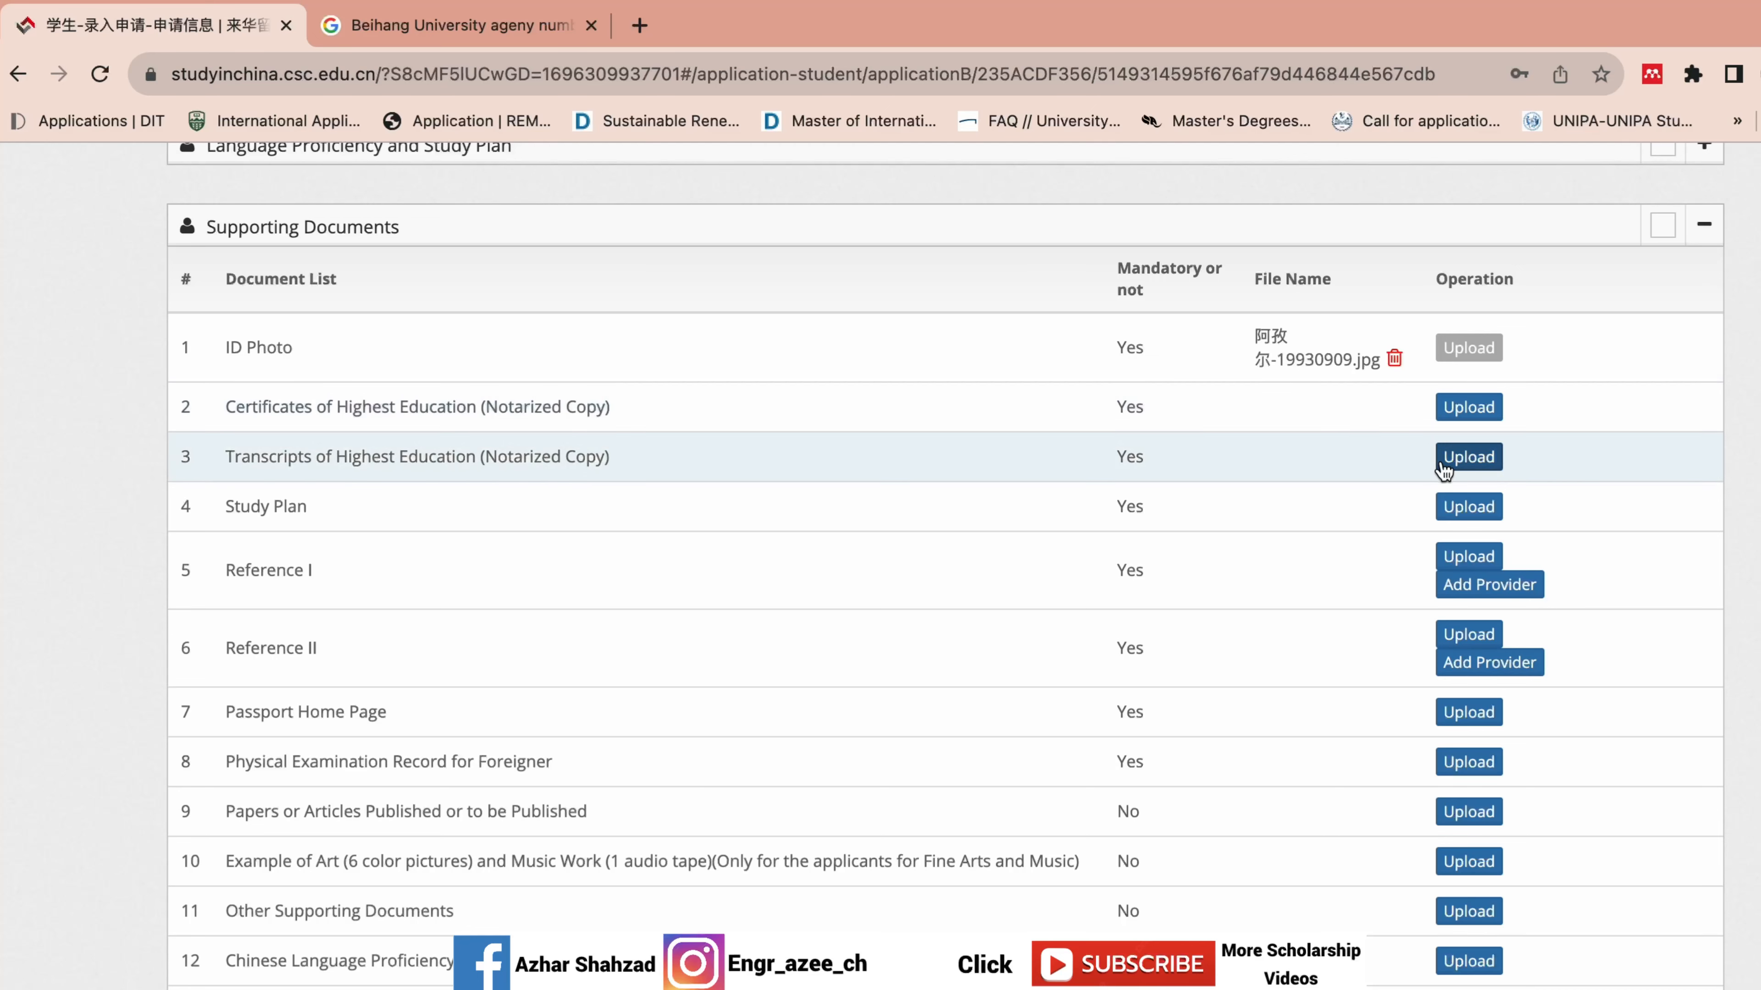
scroll(683, 488, "down", 3)
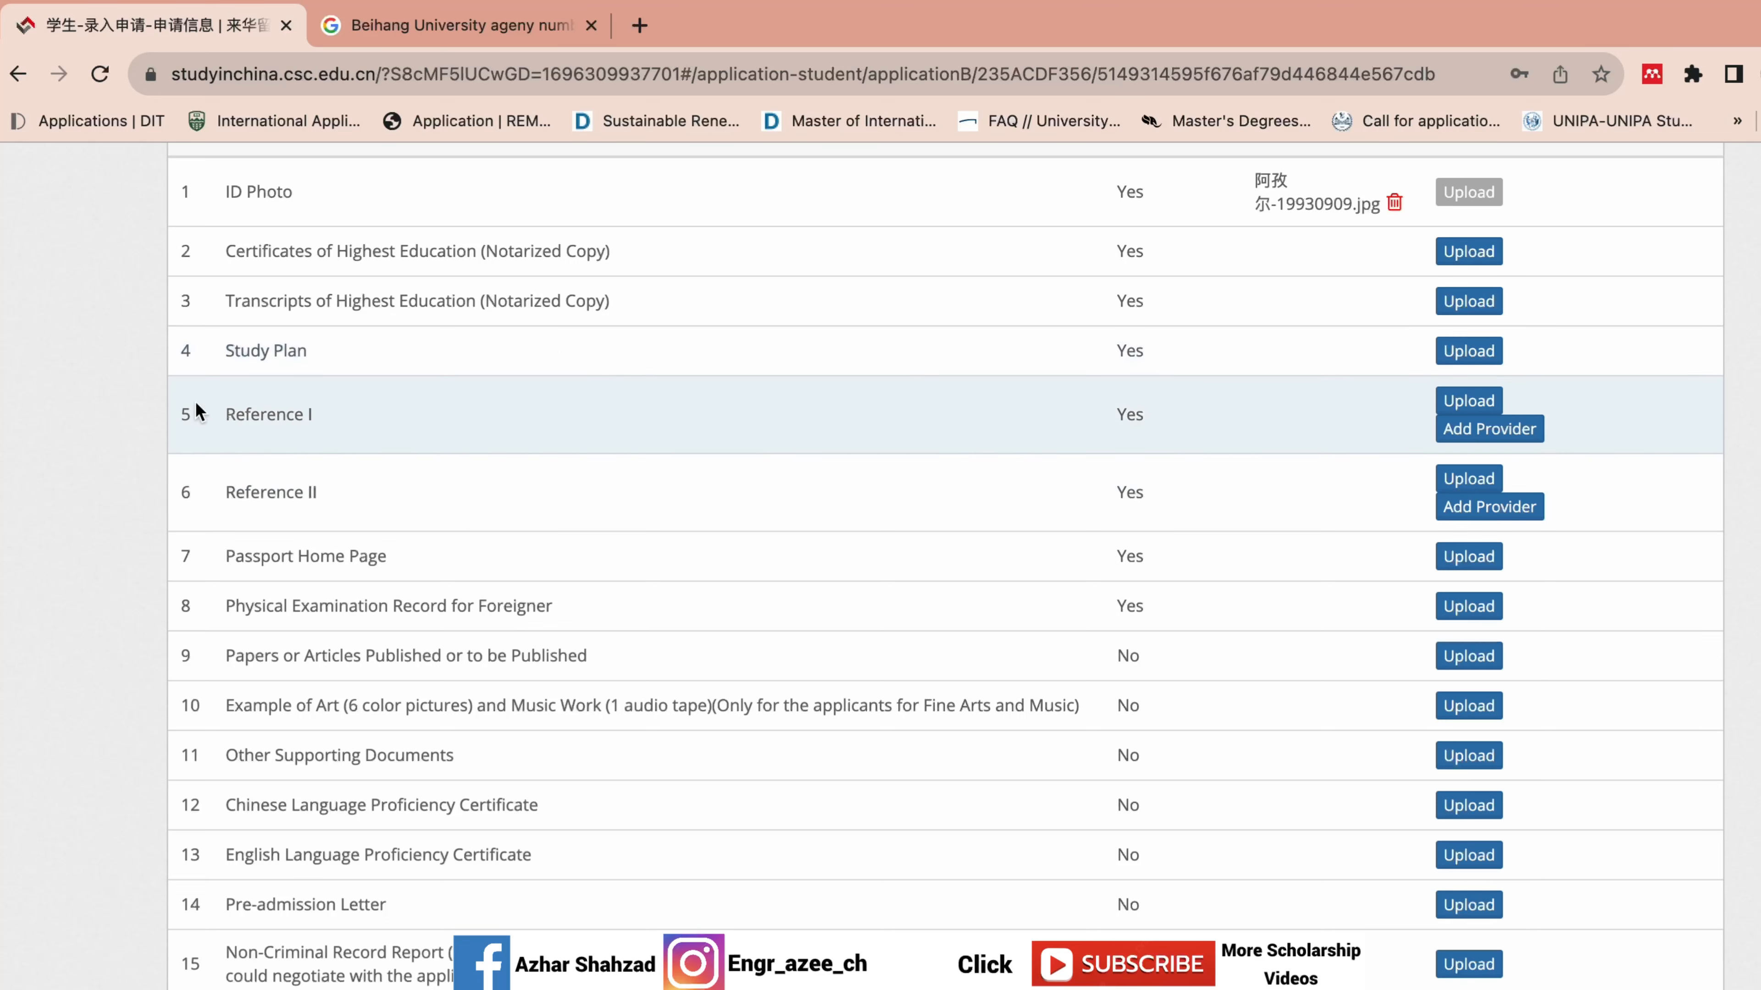
left_click_drag(153, 395, 232, 474)
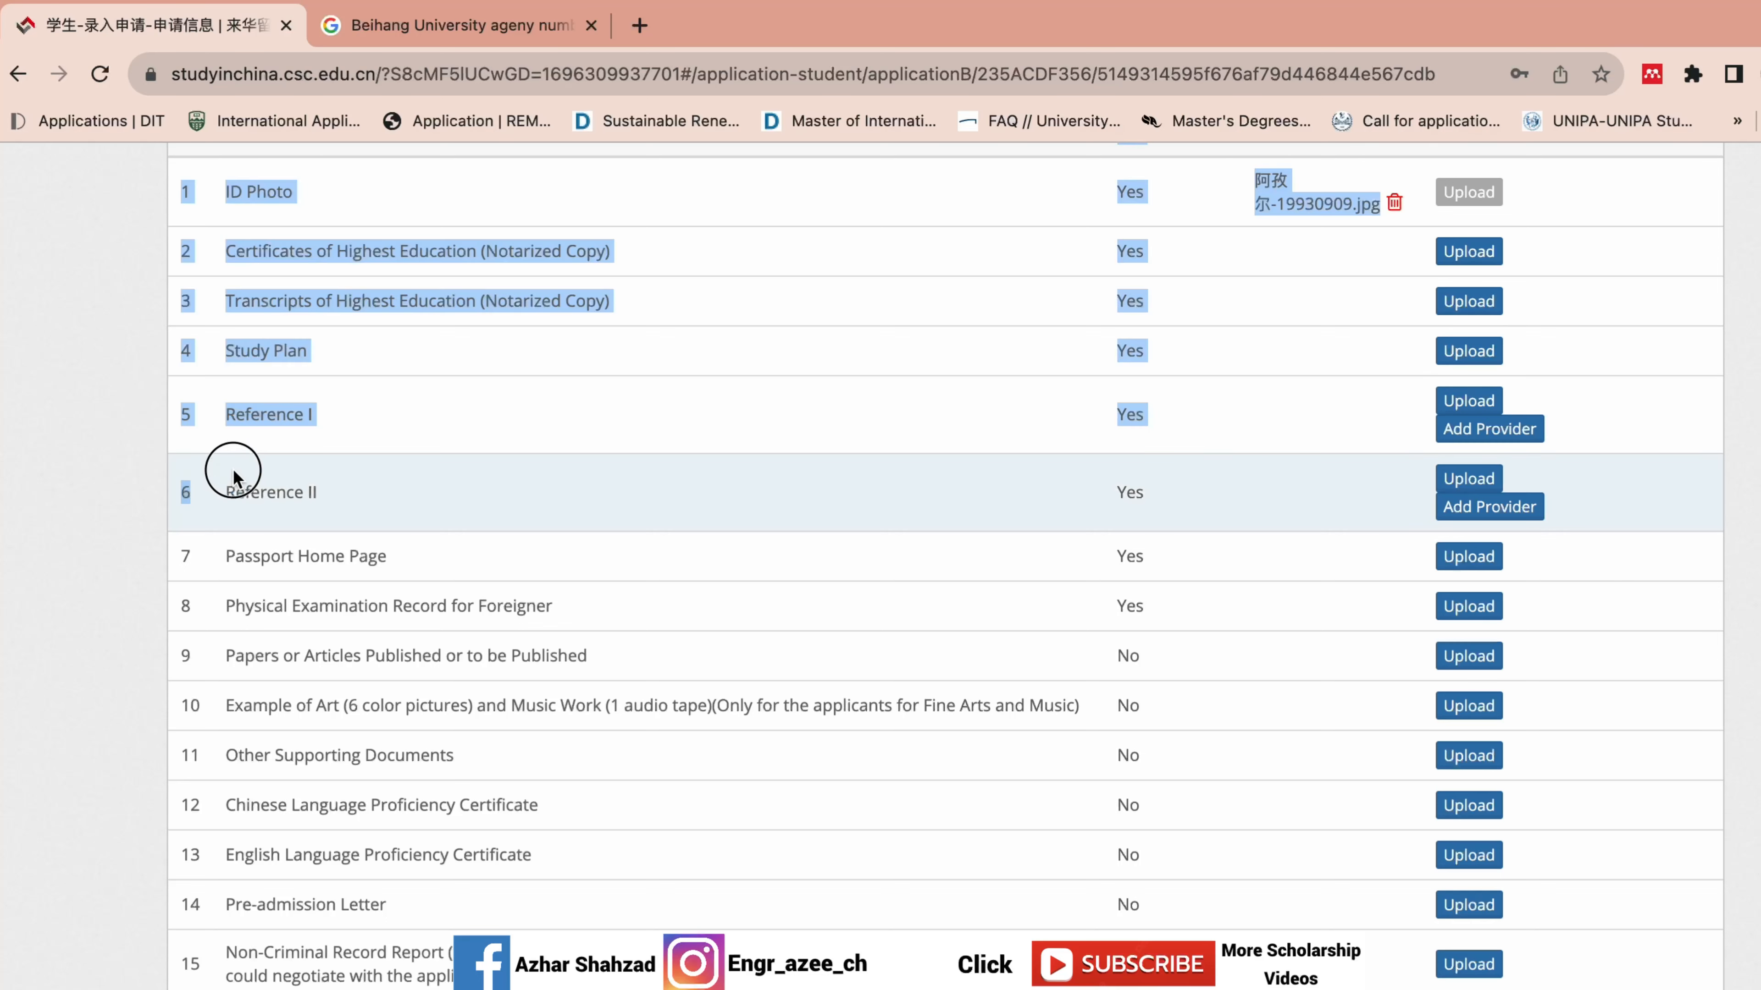
left_click(287, 476)
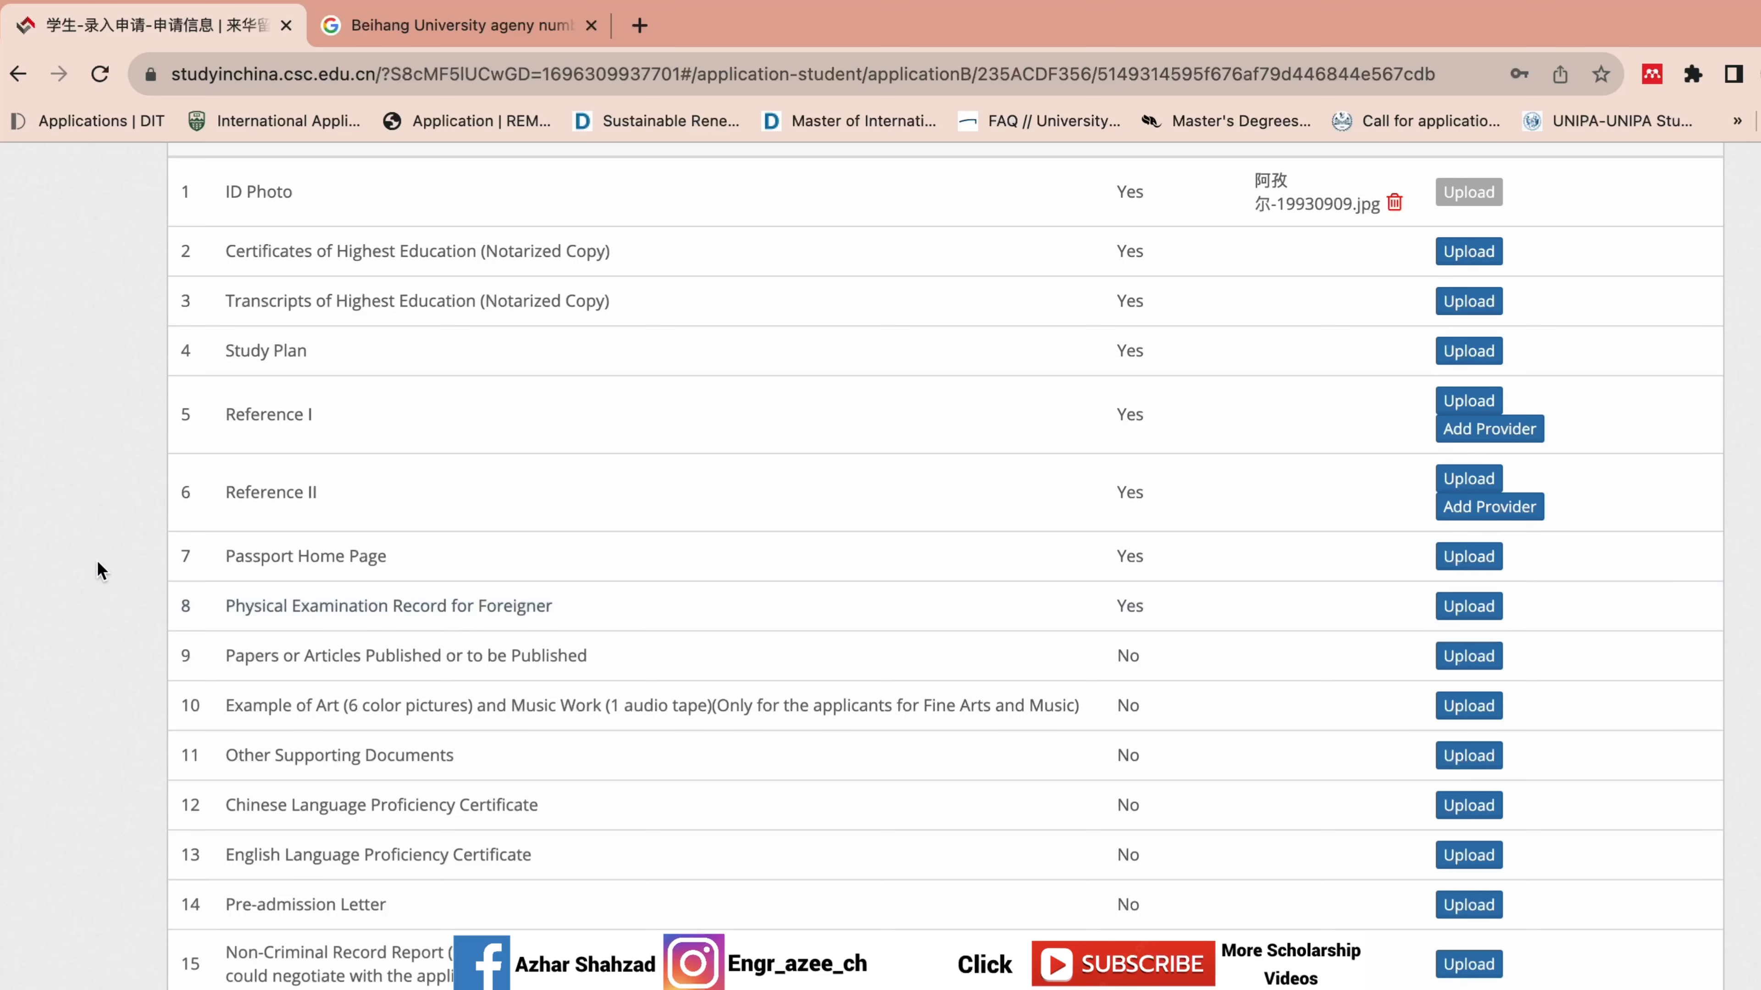
left_click(205, 609)
left_click_drag(205, 612, 569, 621)
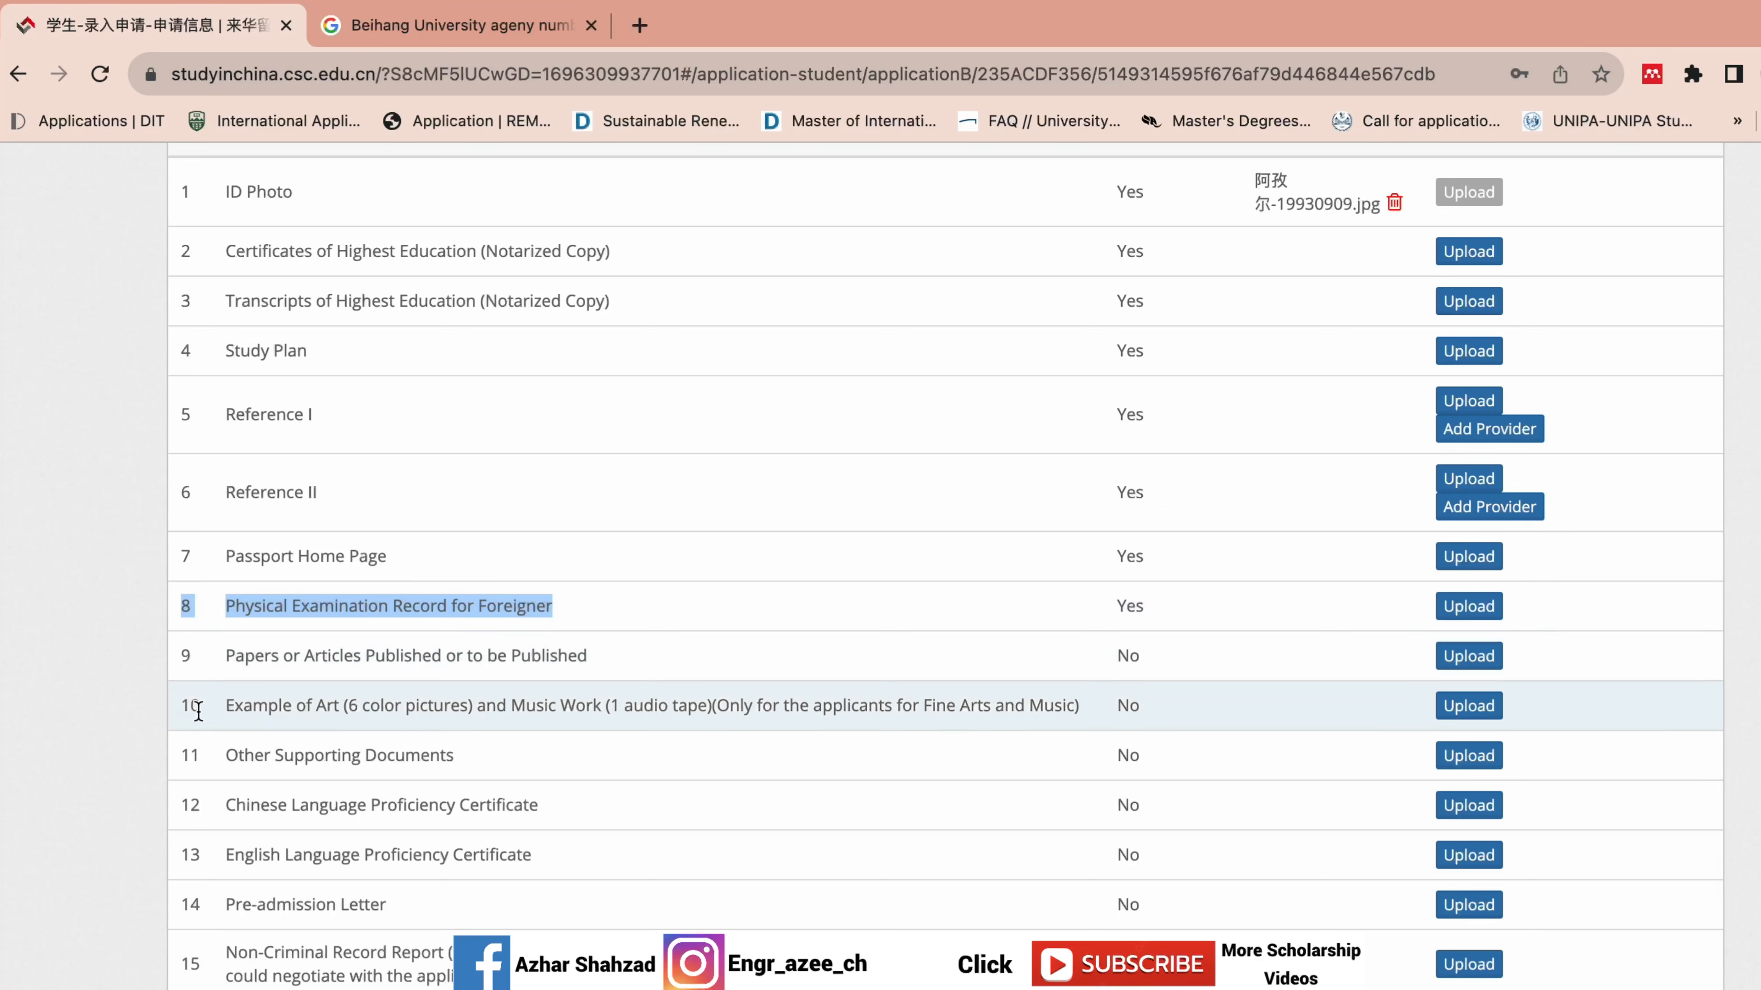
left_click(137, 690)
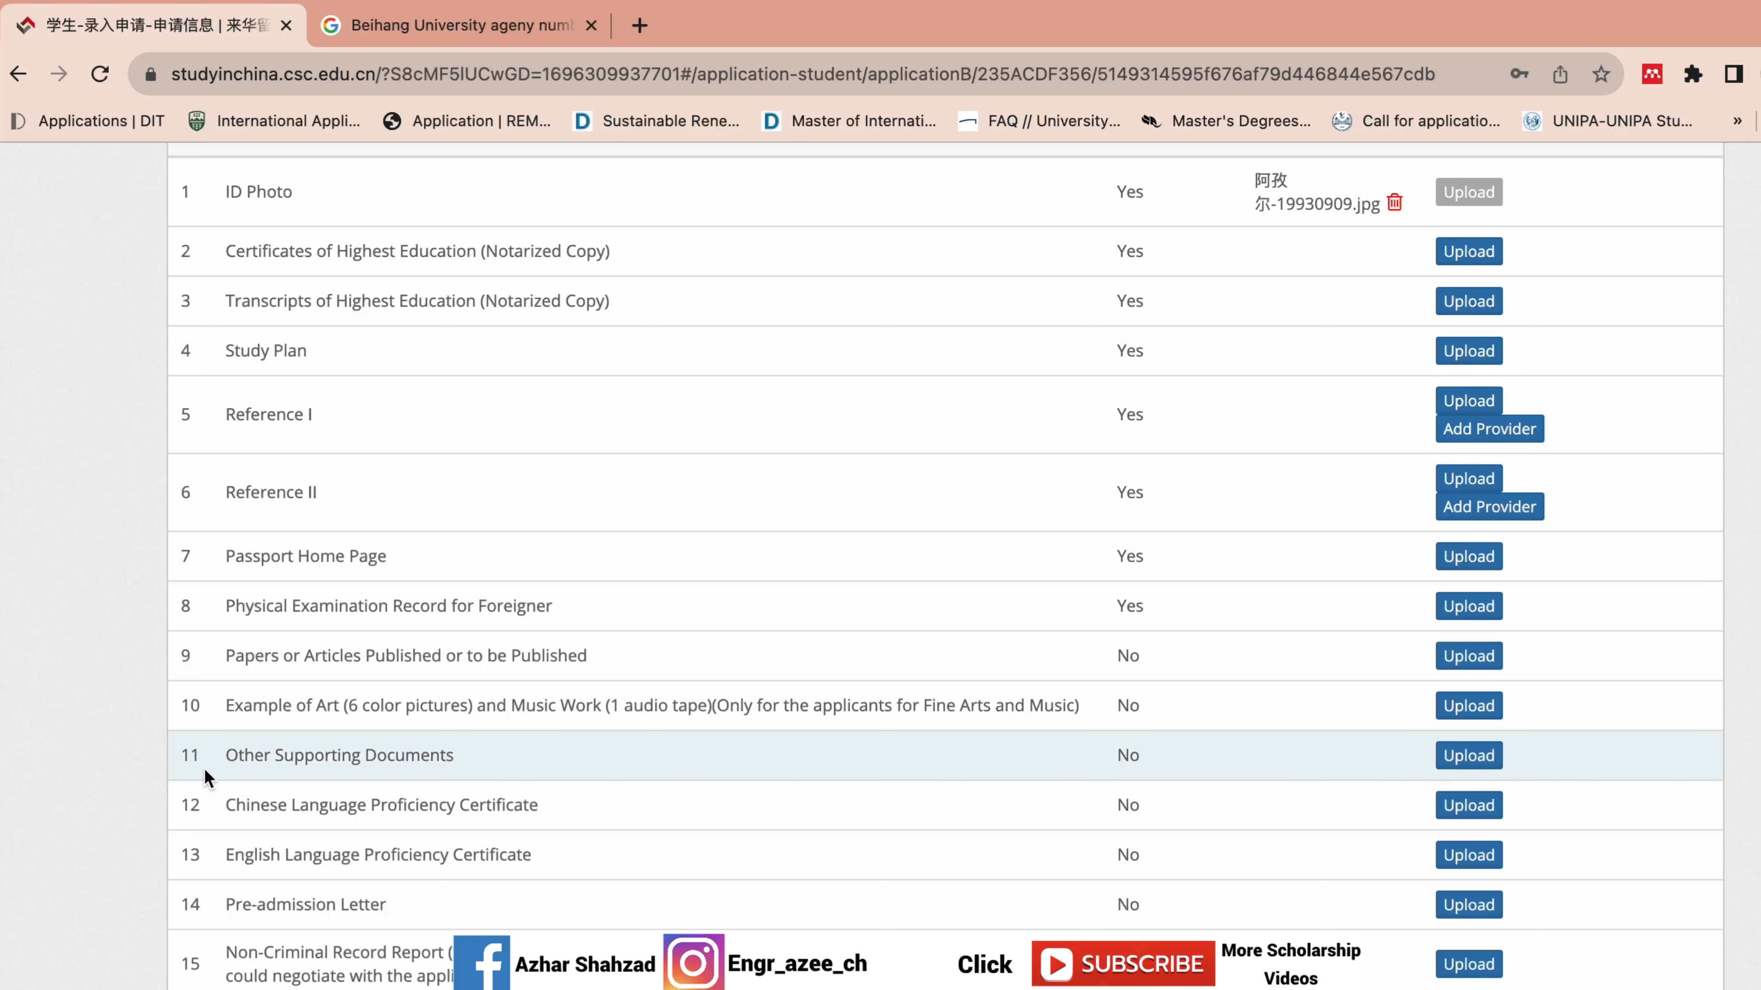
left_click(171, 758)
left_click_drag(171, 758, 450, 775)
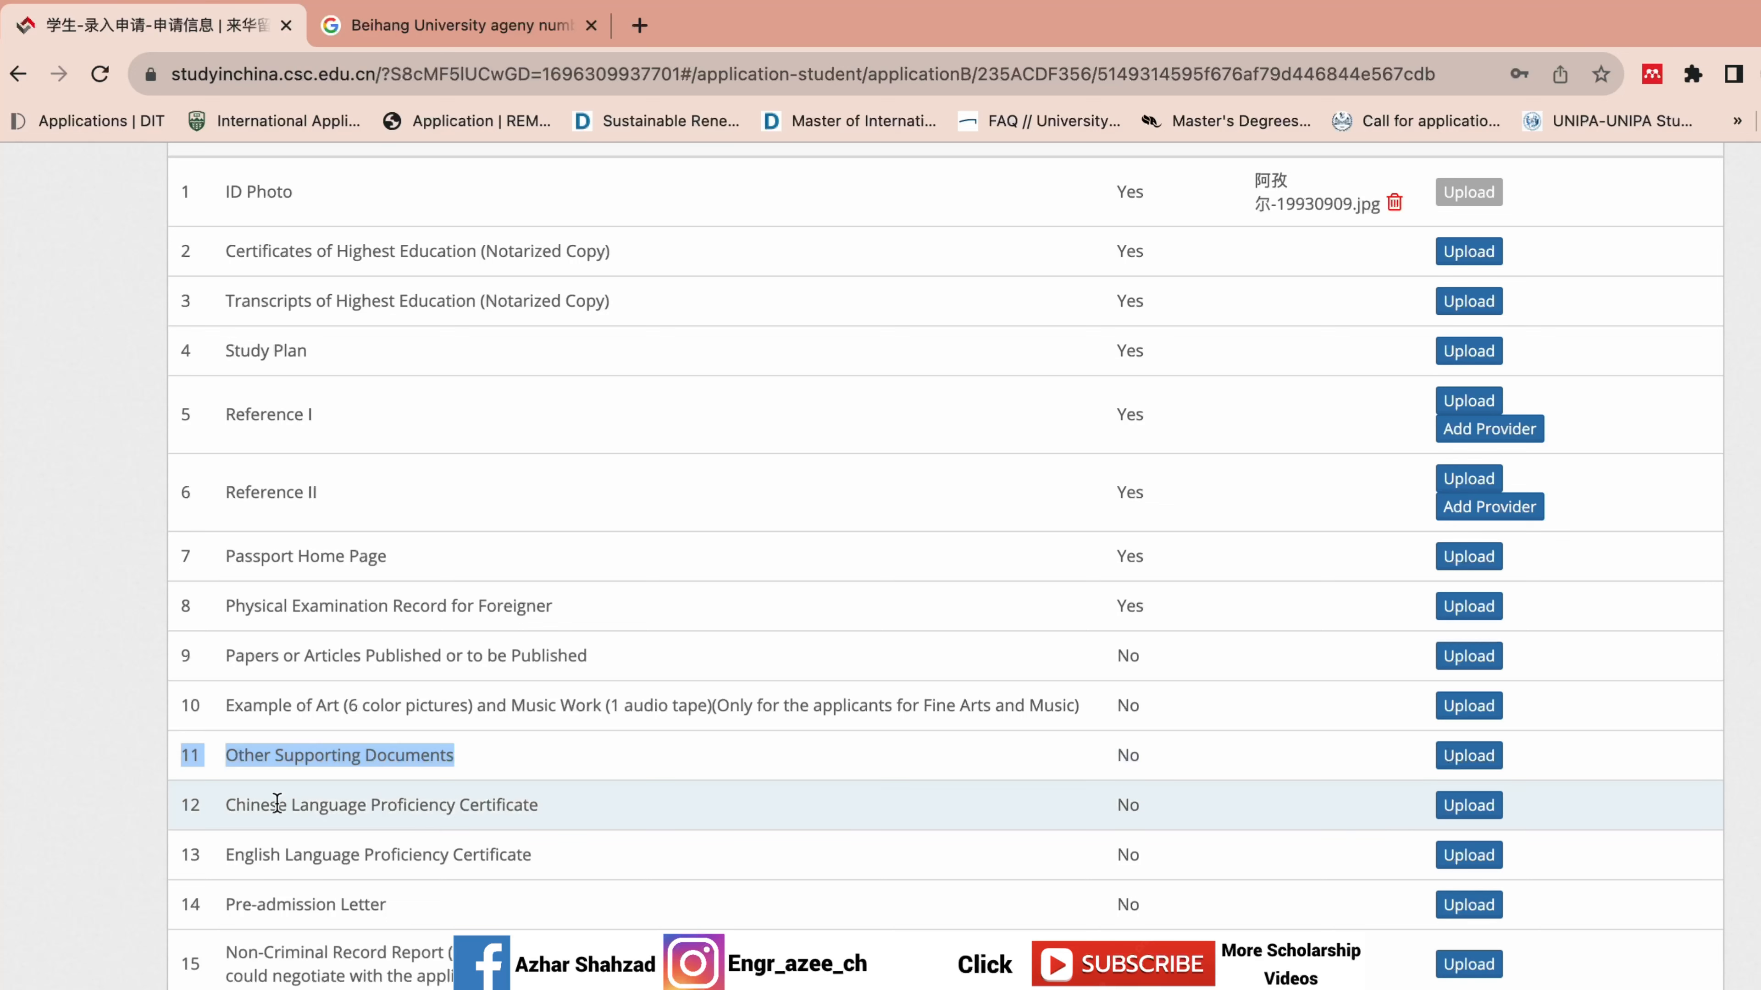
left_click(191, 825)
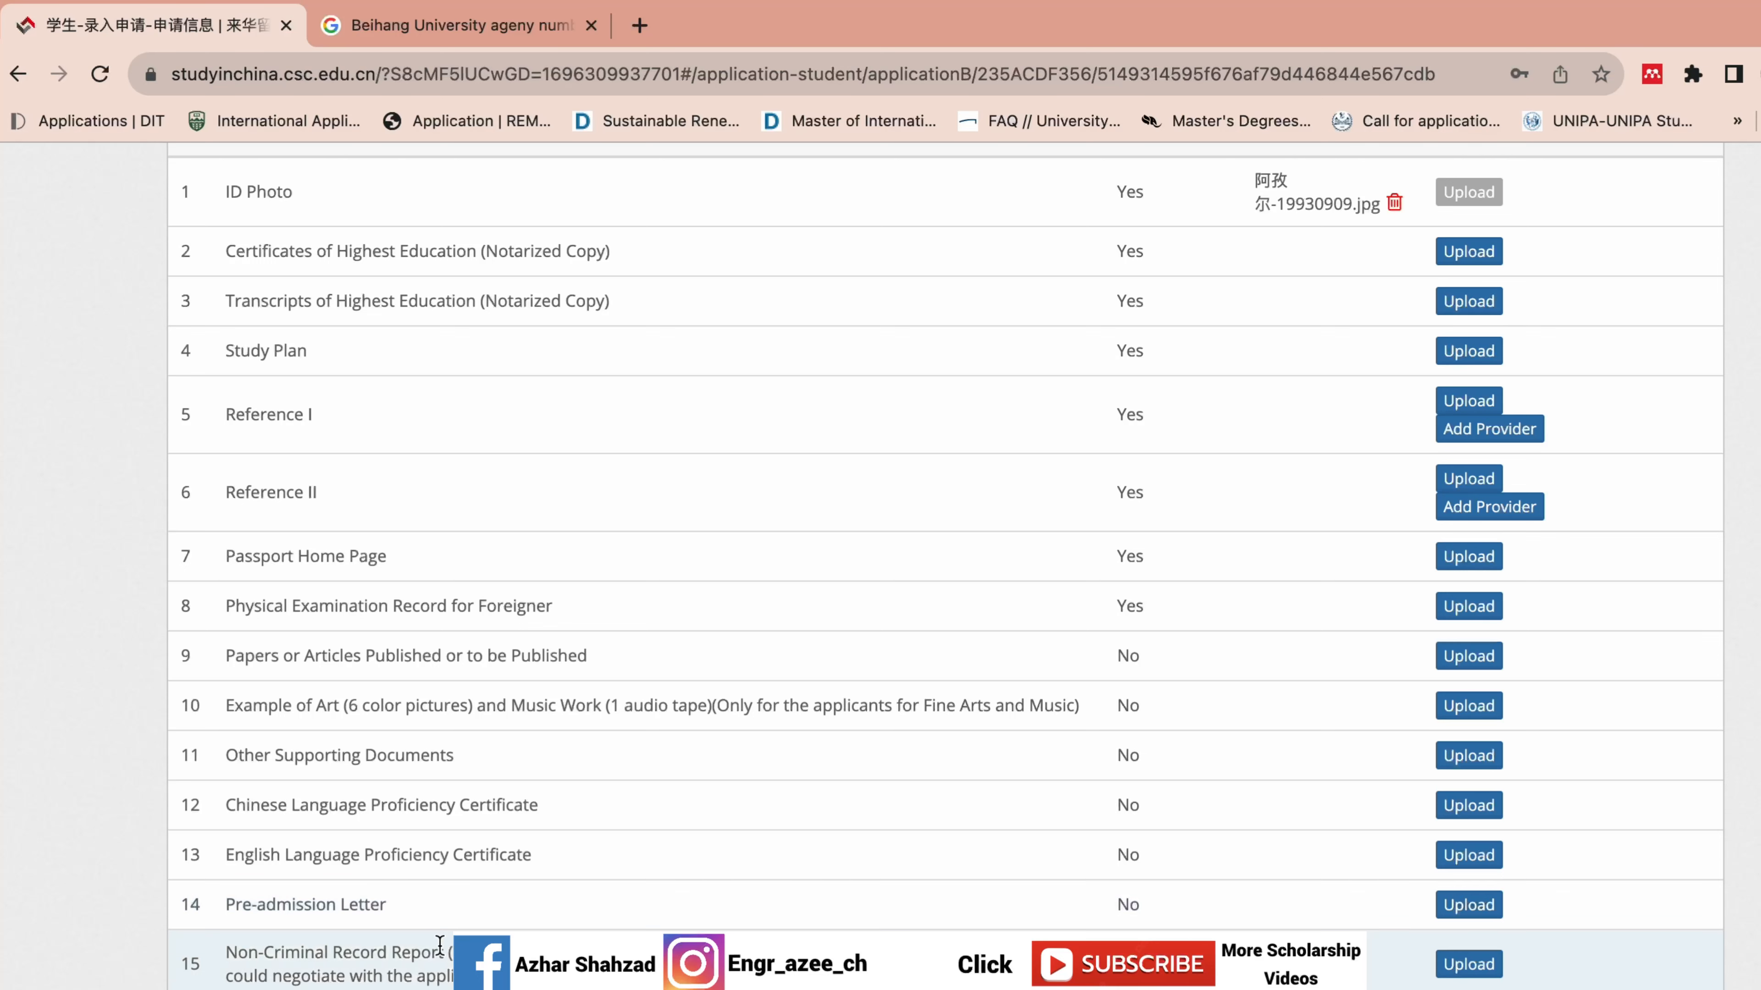
left_click_drag(154, 925, 340, 978)
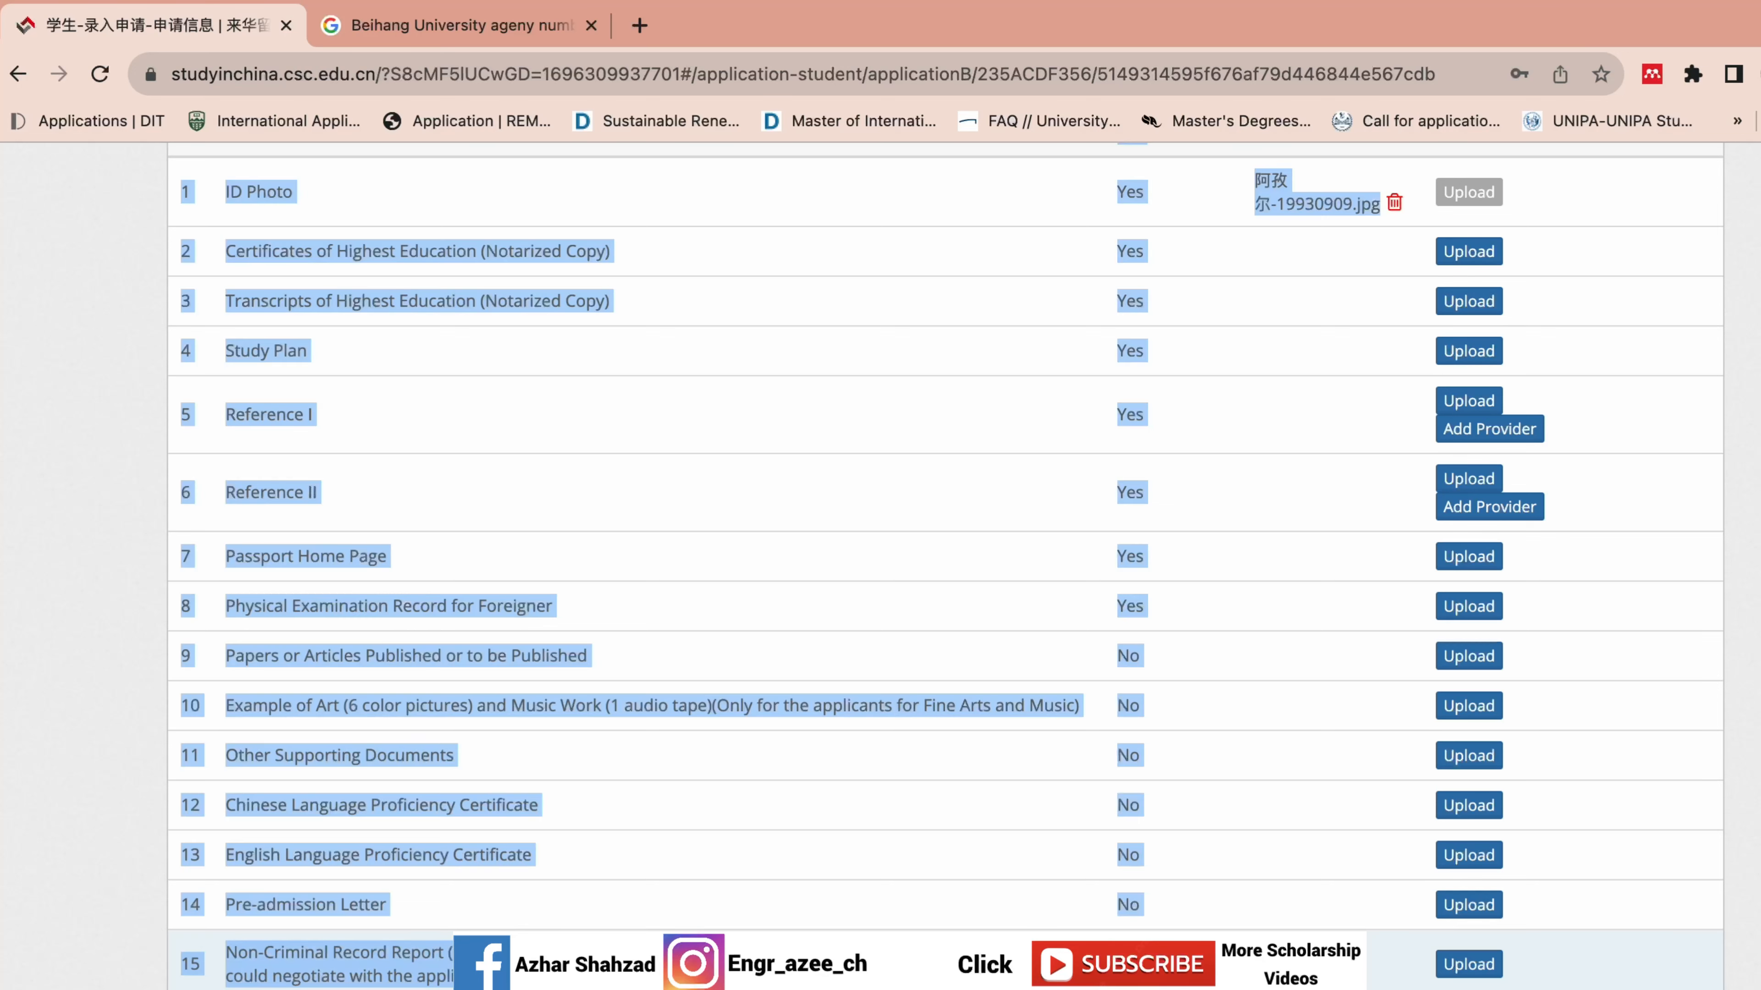
left_click(347, 988)
left_click_drag(416, 987, 302, 927)
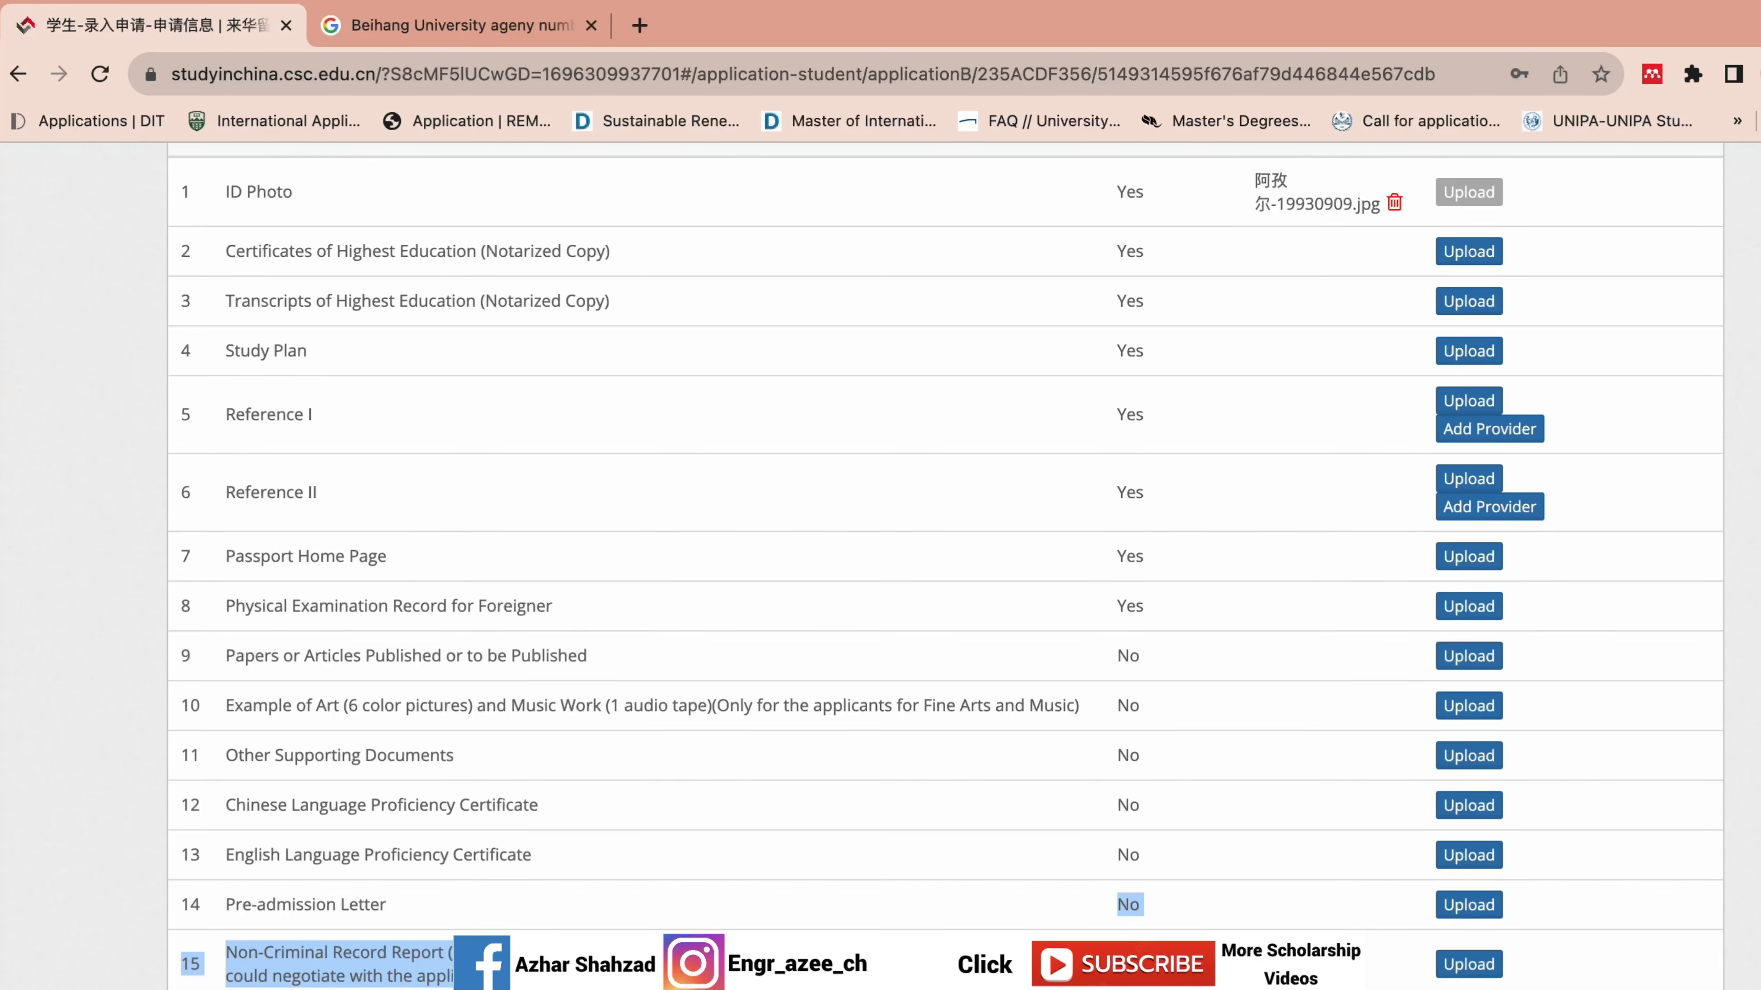
scroll(946, 554, "up", 3)
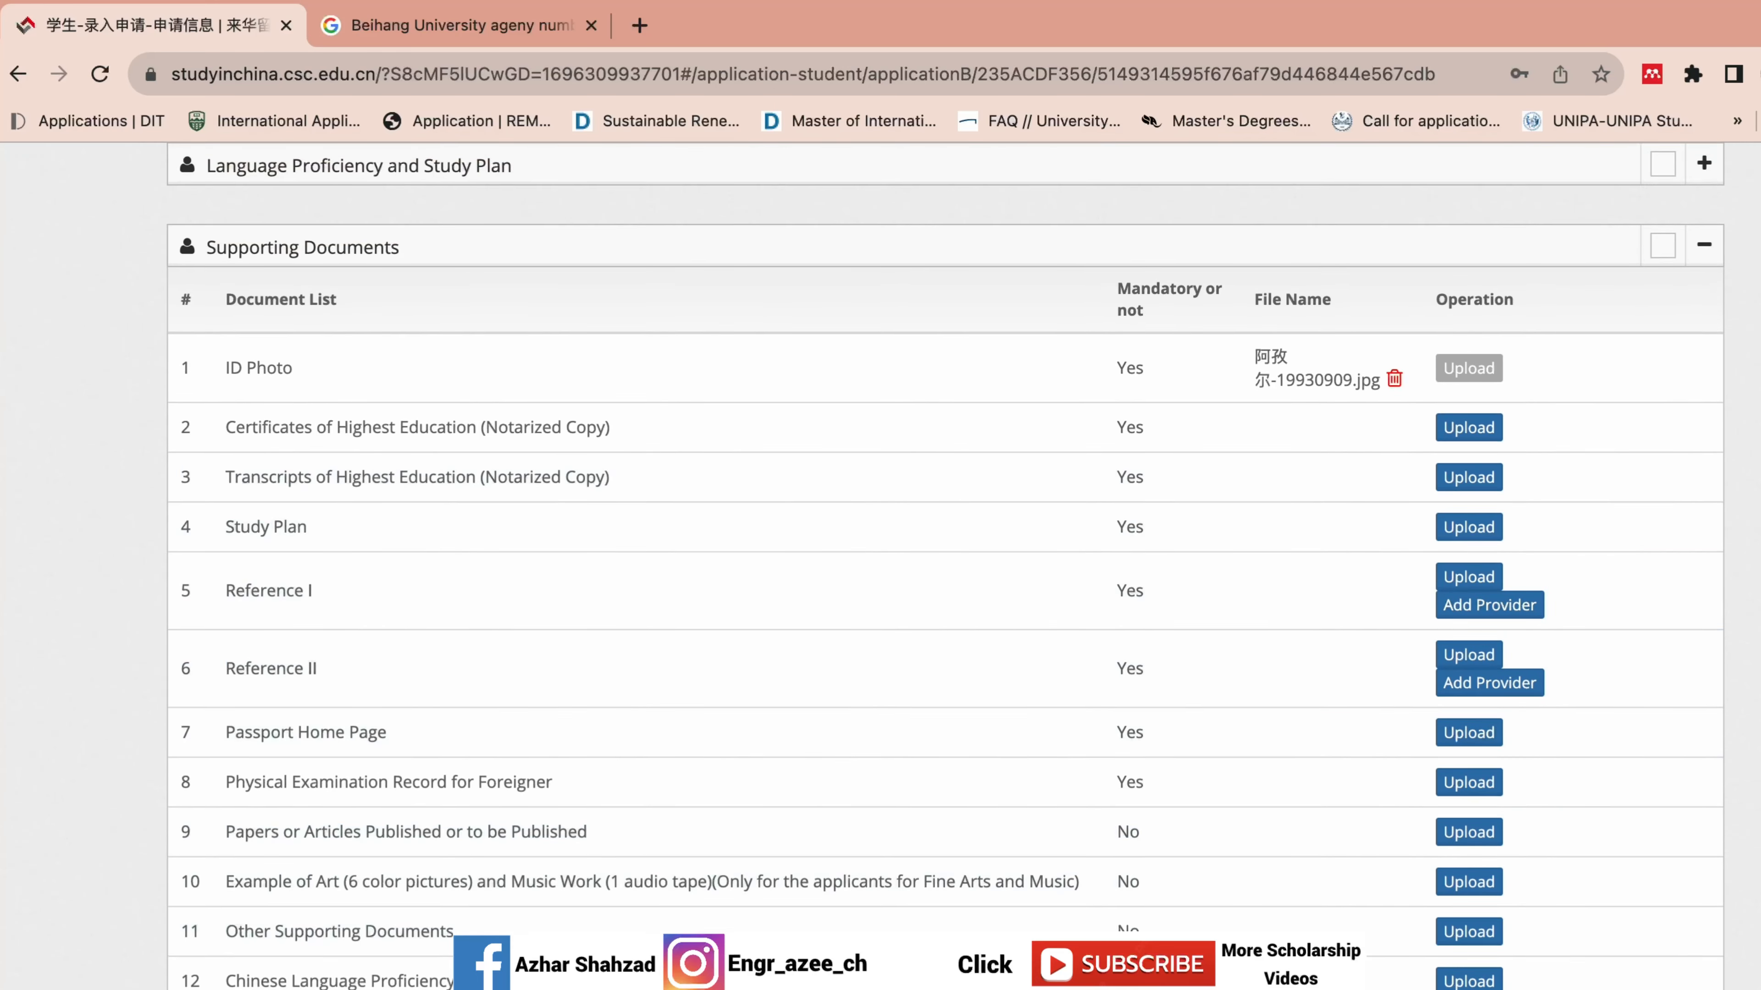
Finish the form to return to My Applications, where Beihang University remains Unsubmitted.
scroll(946, 555, "up", 5)
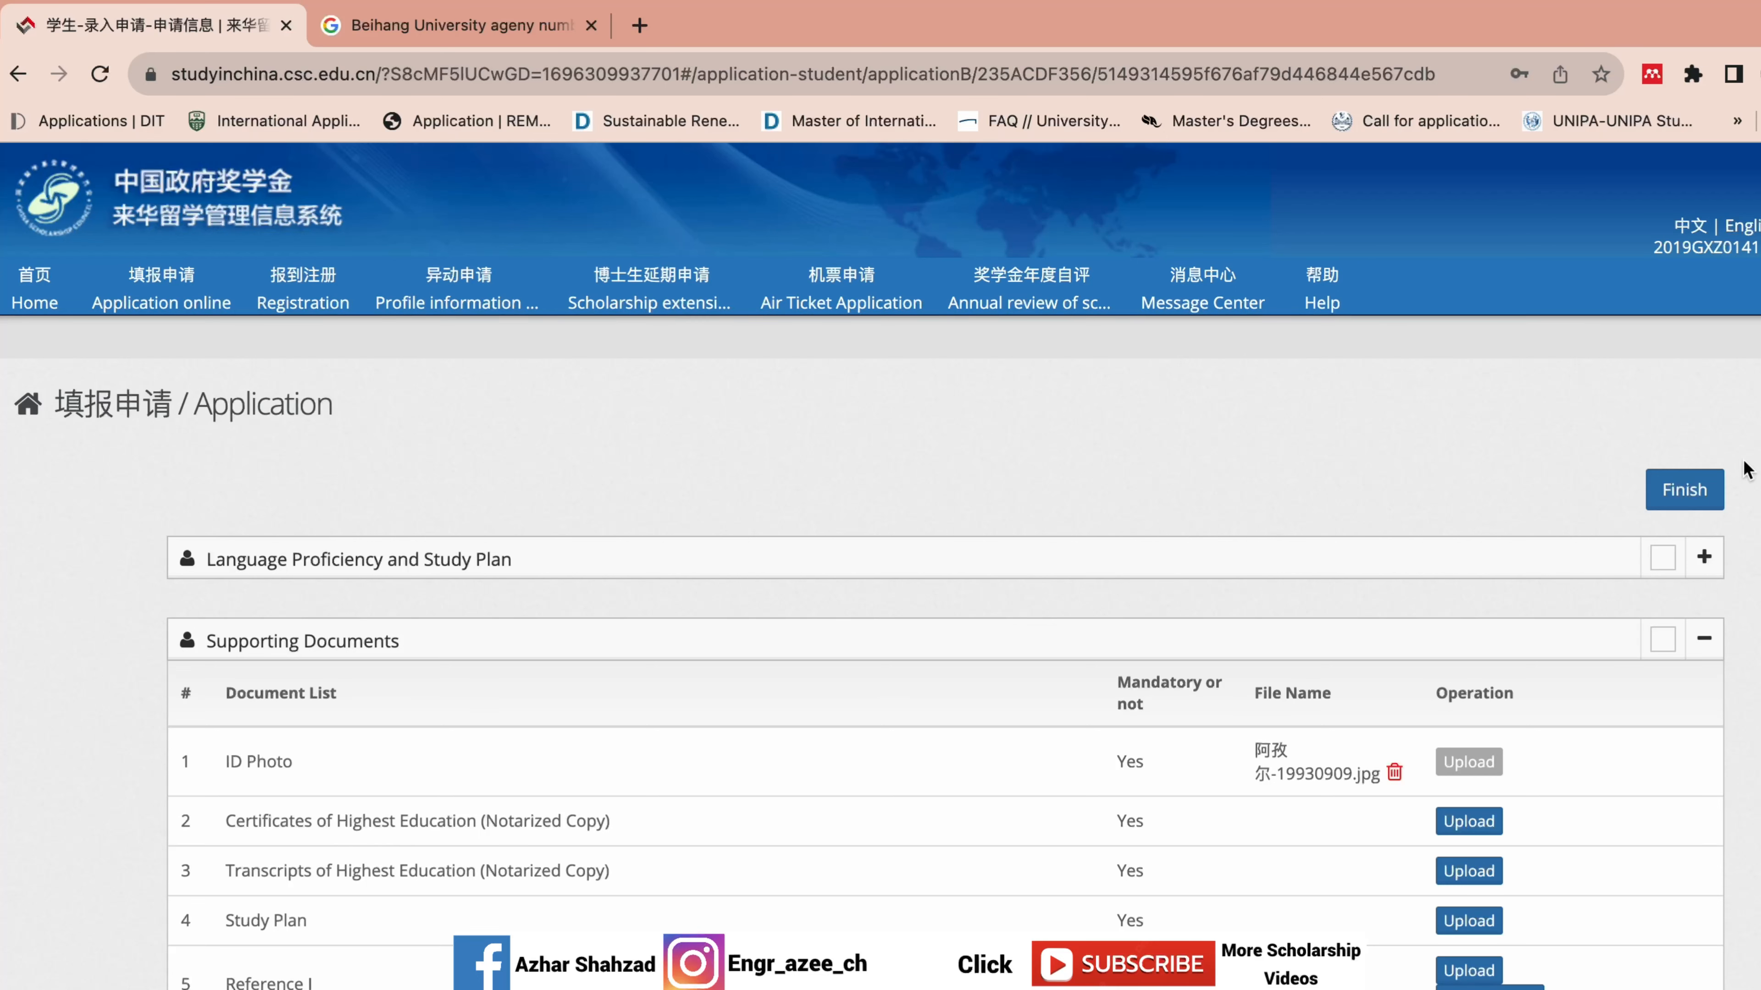
left_click(1684, 490)
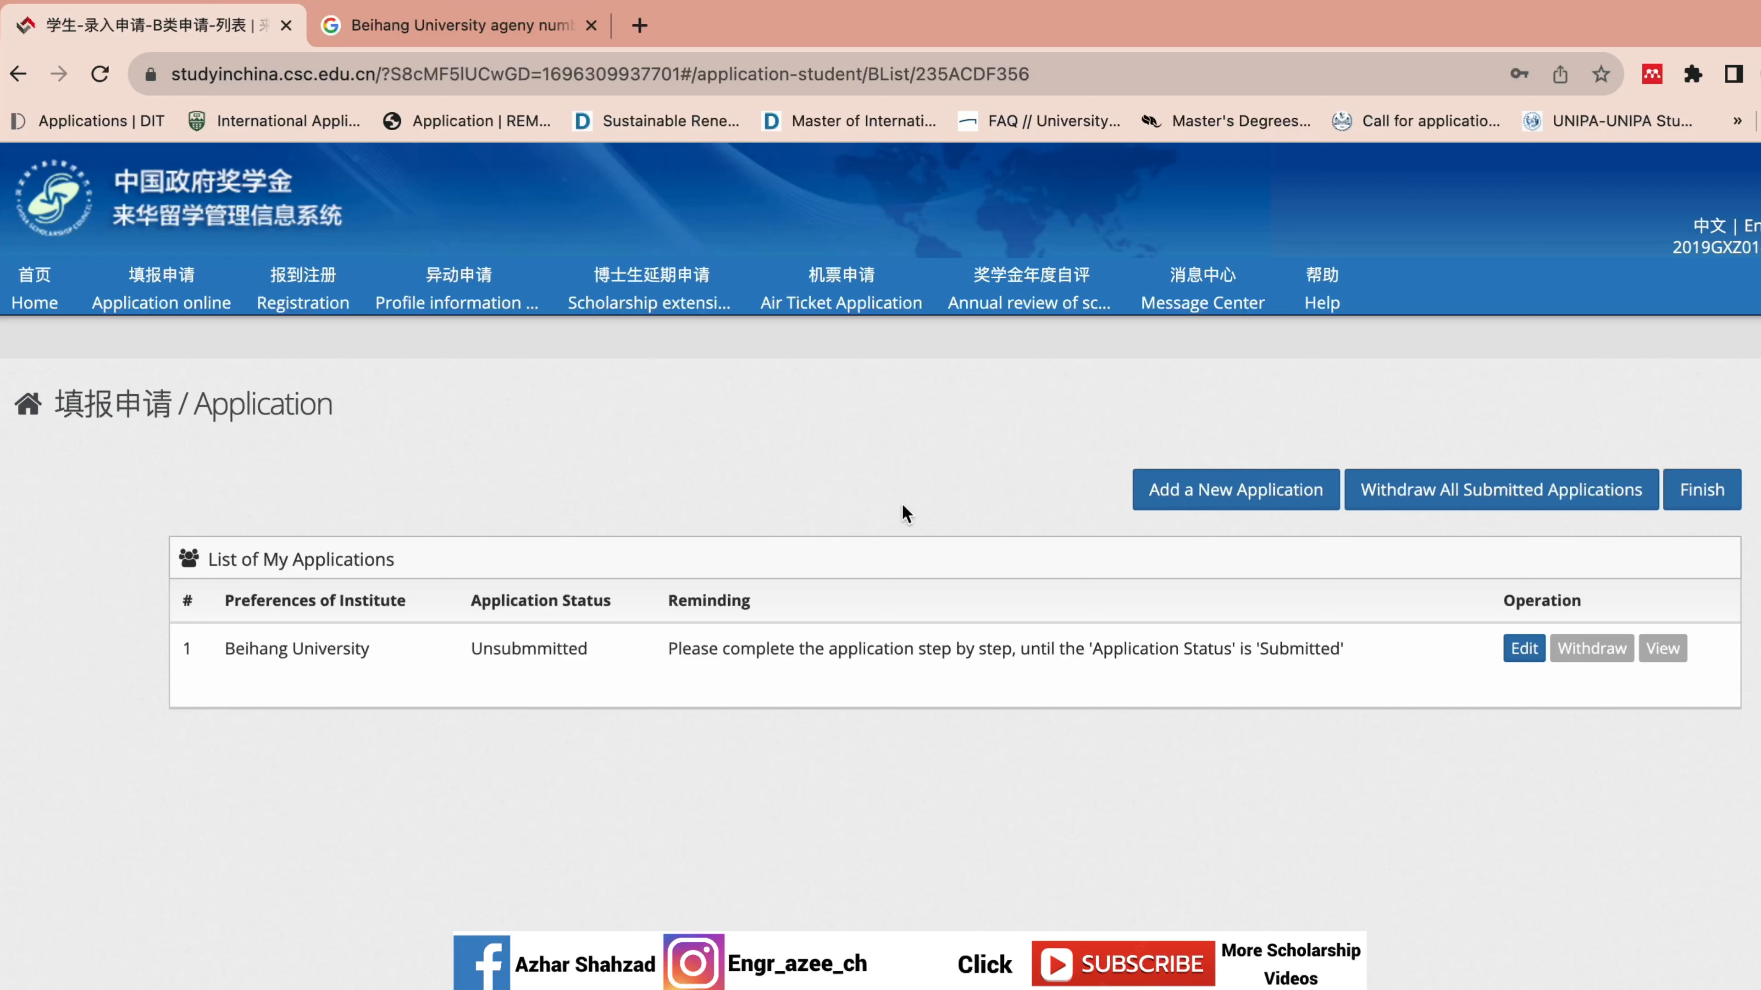
left_click_drag(372, 647, 222, 659)
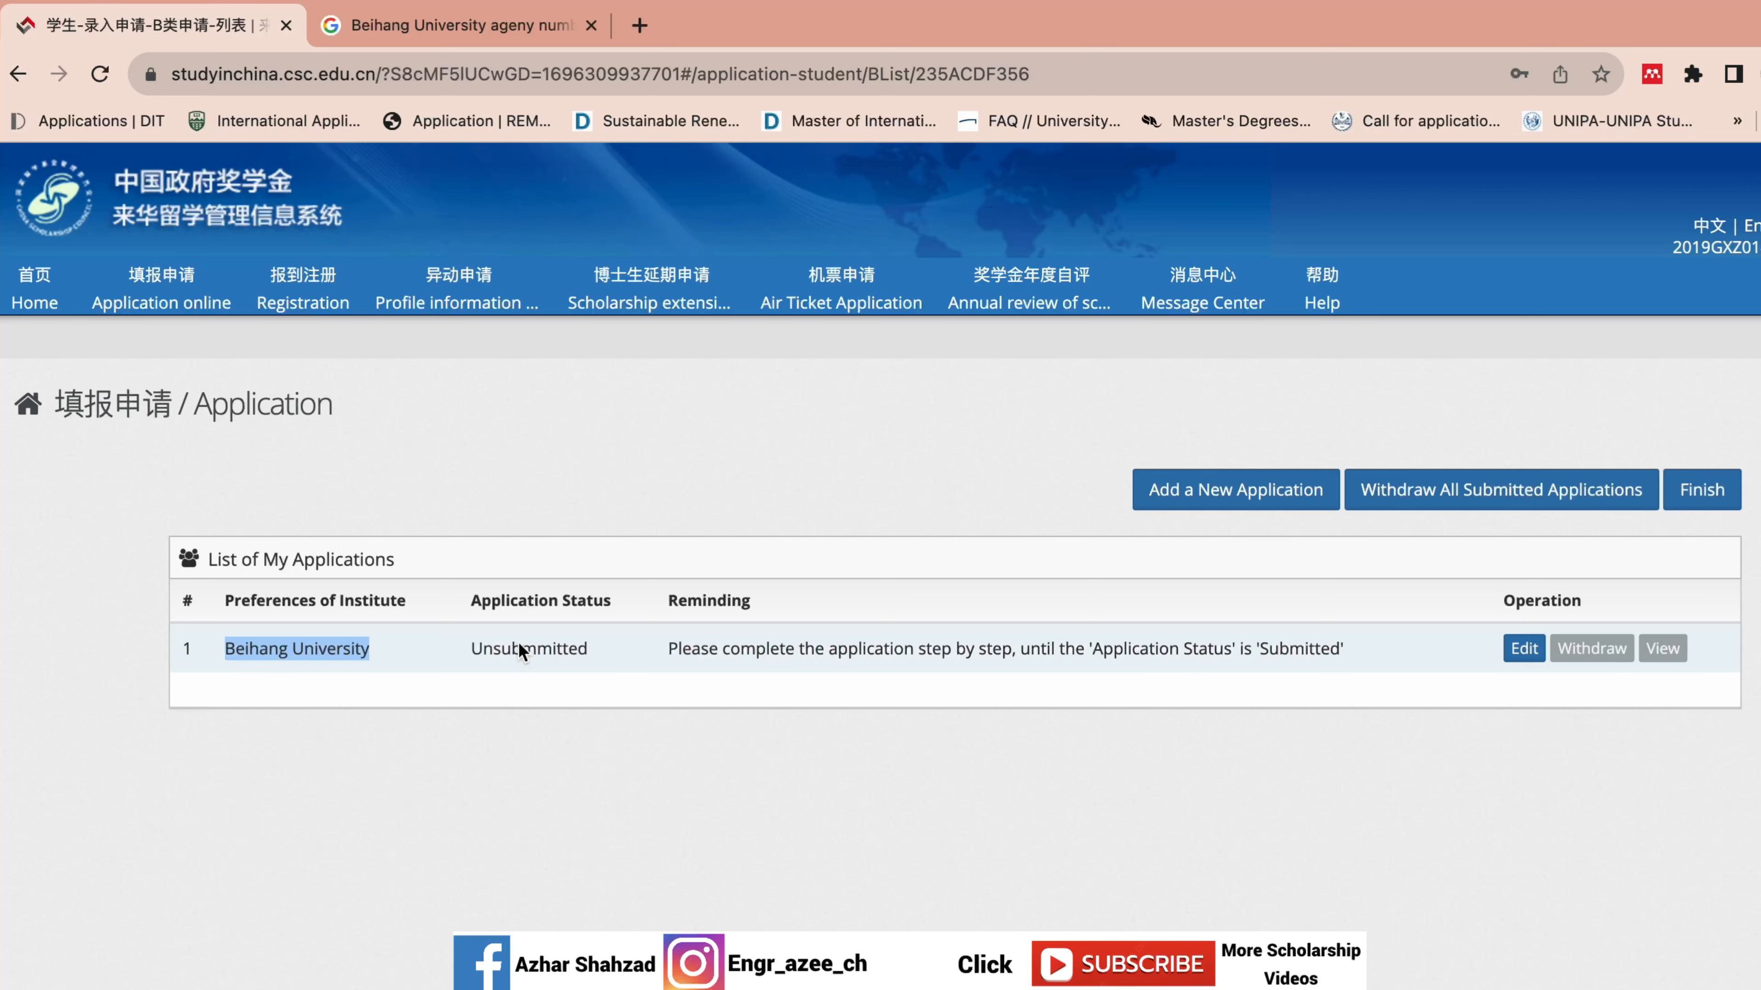
left_click(590, 472)
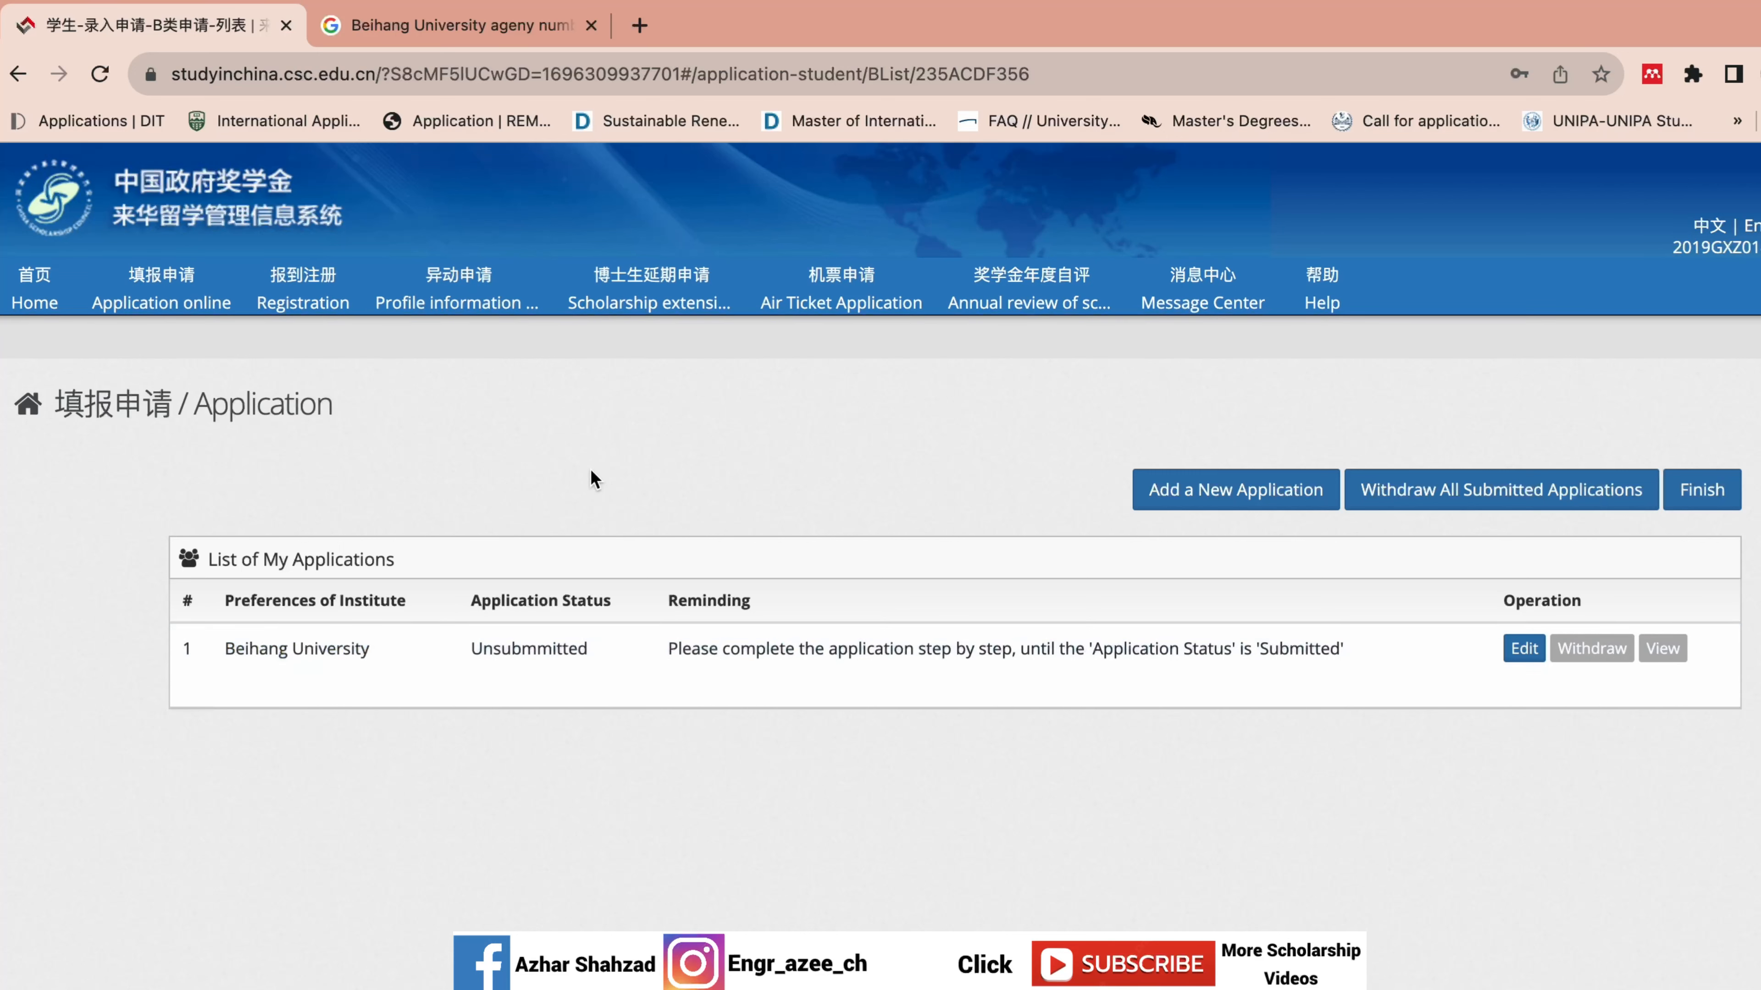